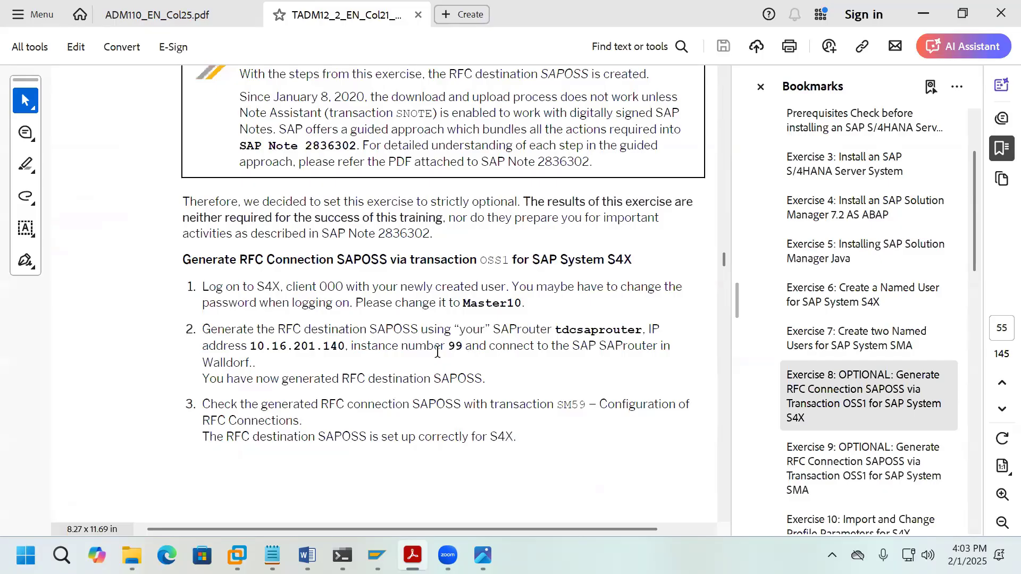
Step: Highlight instance number 99 in step 2, then jump to the Exercise 9 bookmark
{"action": "left_click_drag", "start_coordinate": [448, 347], "coordinate": [459, 350]}
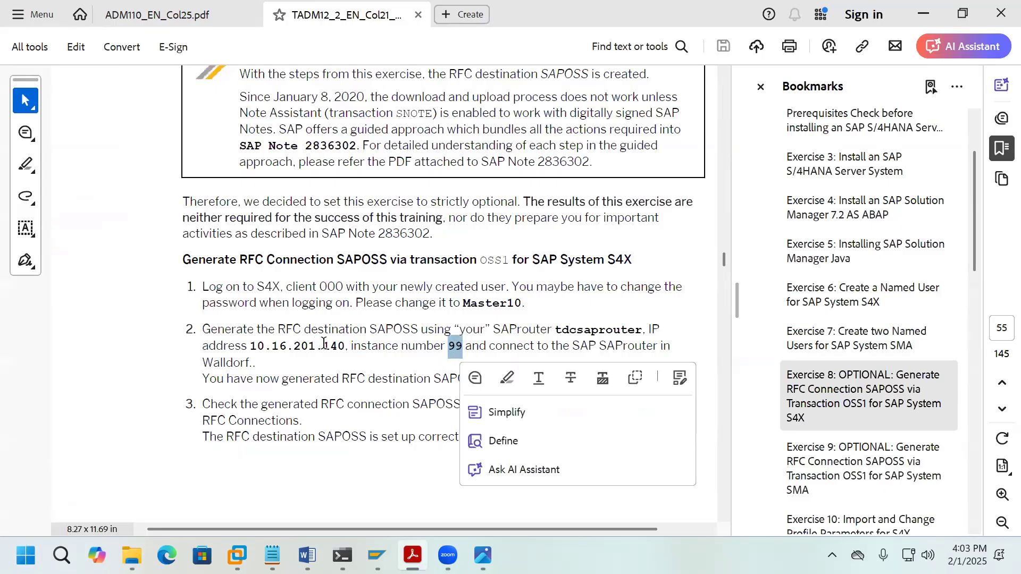
{"action": "left_click", "coordinate": [581, 308]}
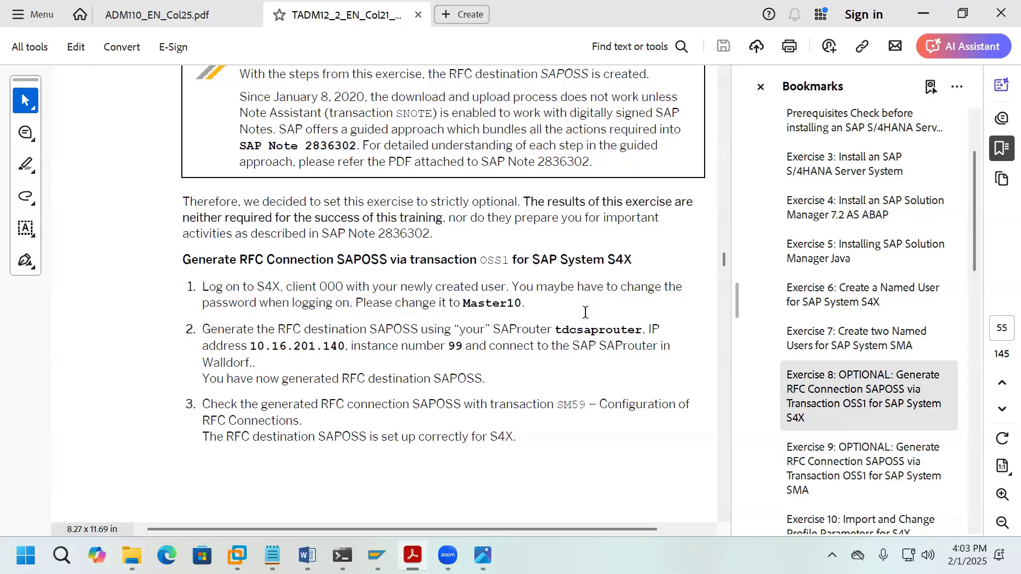
{"action": "scroll", "coordinate": [585, 312], "scroll_direction": "down", "scroll_amount": 3}
{"action": "scroll", "coordinate": [586, 313], "scroll_direction": "down", "scroll_amount": 3}
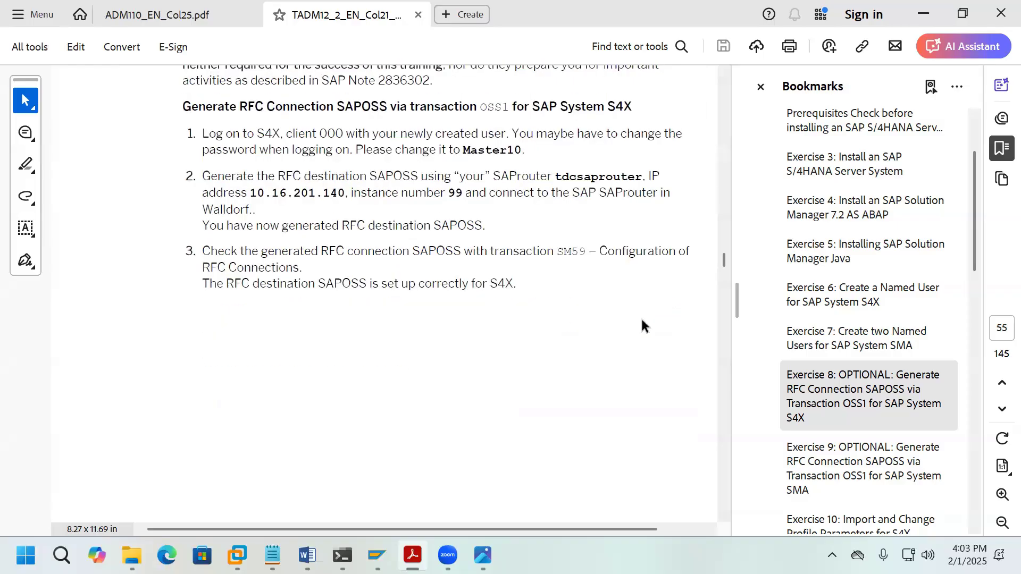
{"action": "left_click", "coordinate": [894, 451]}
{"action": "scroll", "coordinate": [894, 449], "scroll_direction": "down", "scroll_amount": 1}
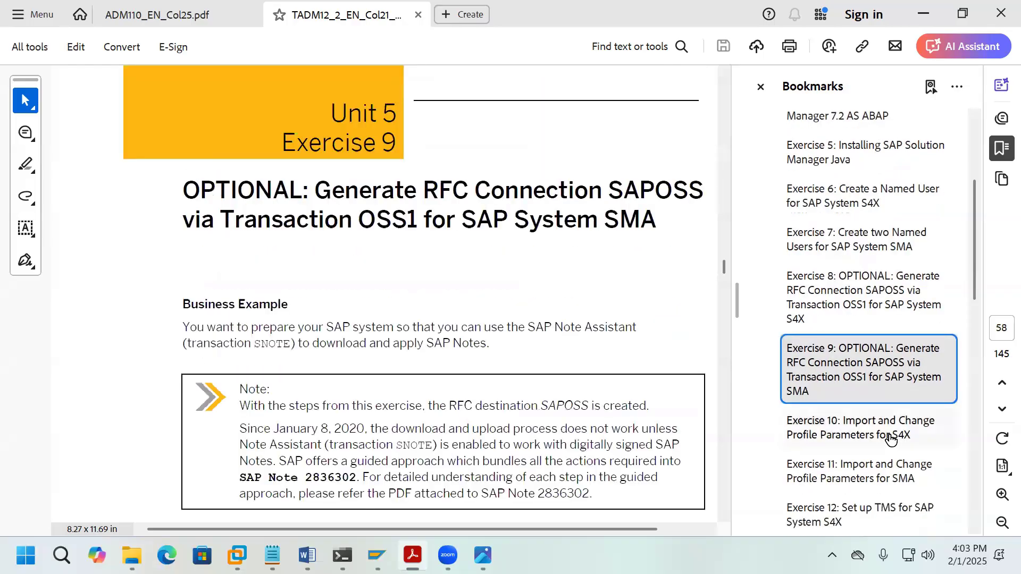
Step: Jump through the Exercise 10 and 11 bookmarks on S4X and SMA profile parameters
{"action": "left_click", "coordinate": [889, 435]}
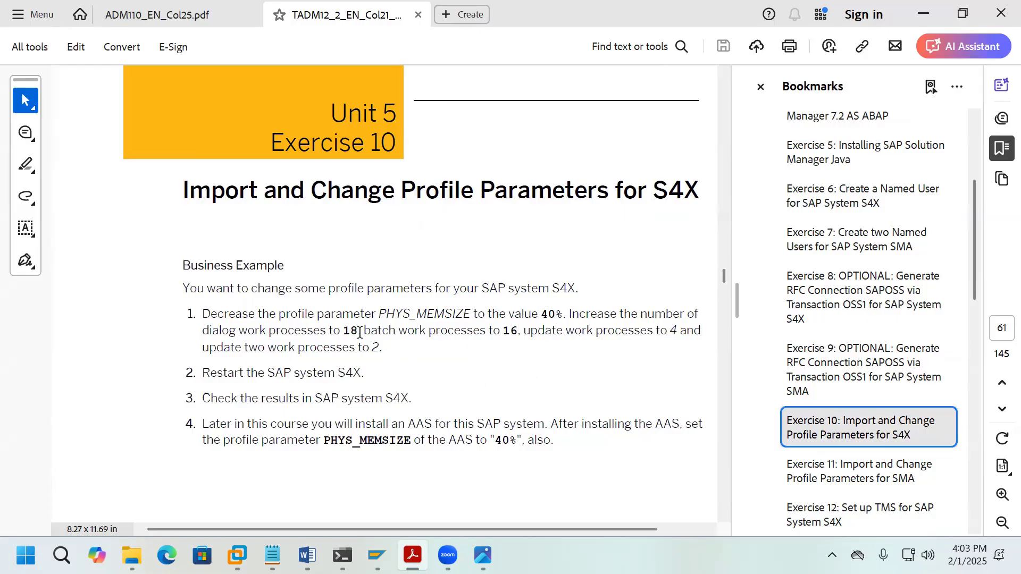
{"action": "left_click", "coordinate": [882, 473]}
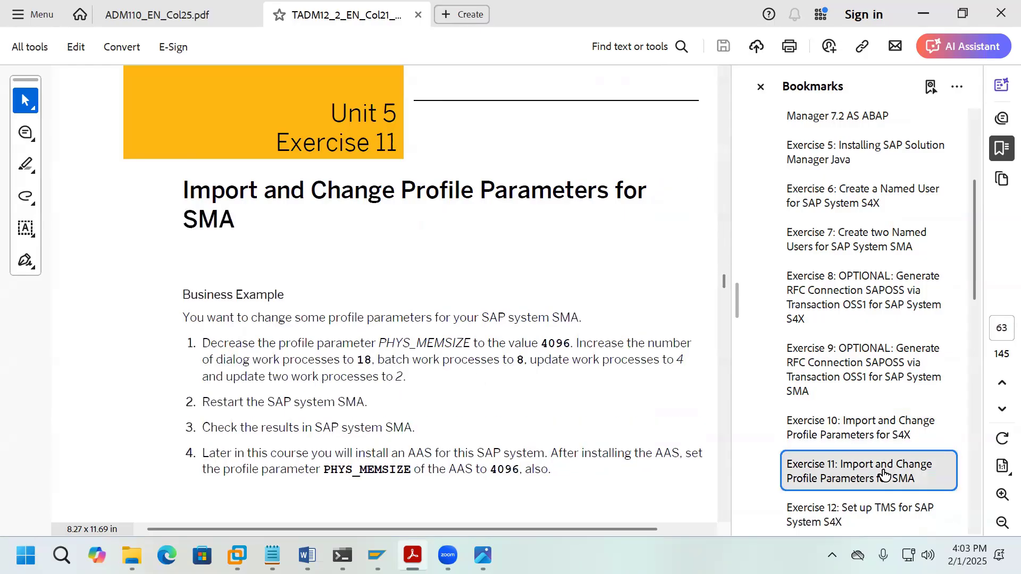
{"action": "scroll", "coordinate": [883, 474], "scroll_direction": "down", "scroll_amount": 1}
{"action": "scroll", "coordinate": [884, 470], "scroll_direction": "down", "scroll_amount": 1}
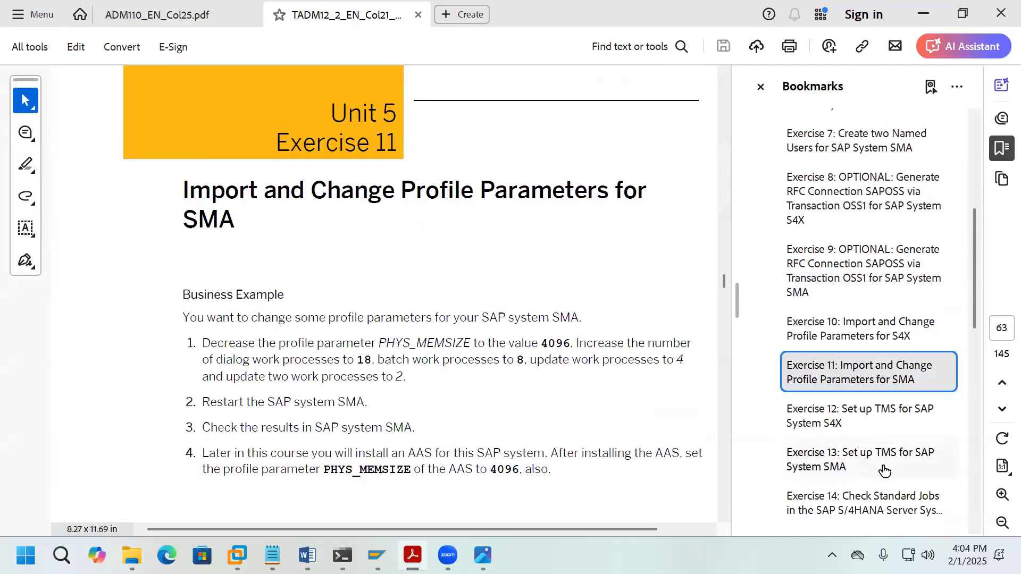
{"action": "scroll", "coordinate": [885, 471], "scroll_direction": "down", "scroll_amount": 1}
Step: Go to the Exercise 14 bookmark and scroll to the Solution 14 steps on page 72
{"action": "left_click", "coordinate": [901, 471]}
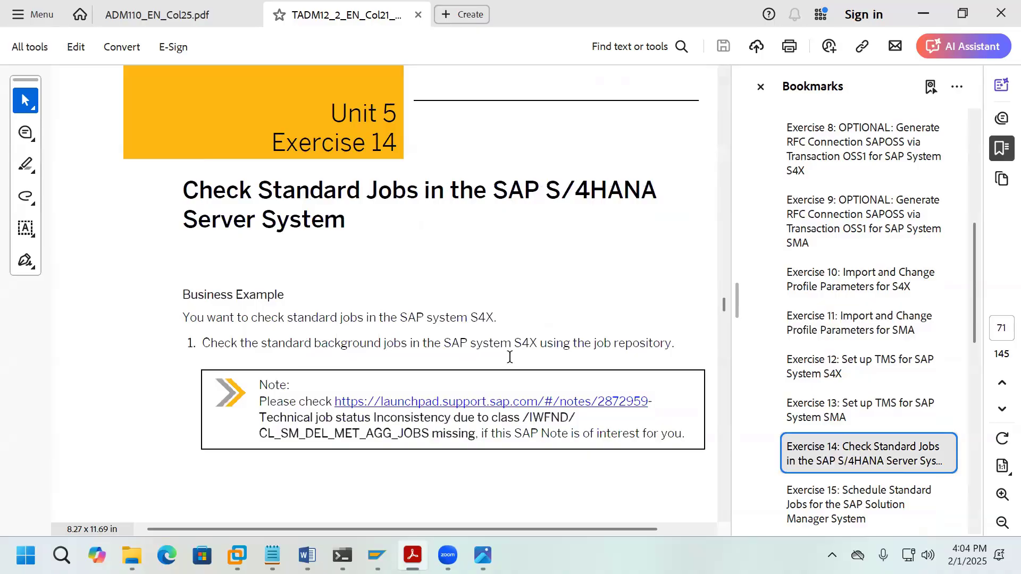
{"action": "scroll", "coordinate": [635, 359], "scroll_direction": "down", "scroll_amount": 2}
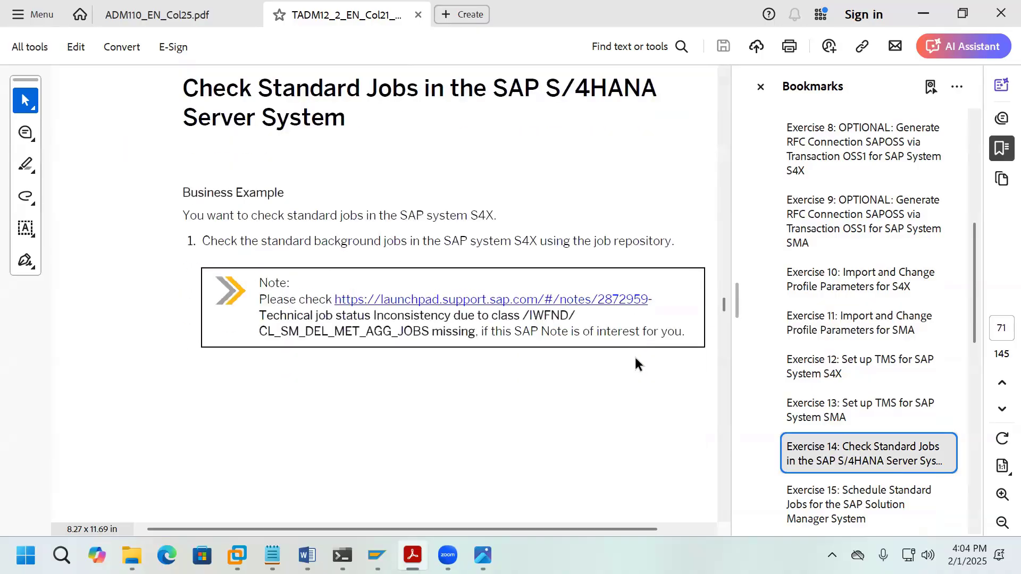
{"action": "scroll", "coordinate": [635, 359], "scroll_direction": "down", "scroll_amount": 9}
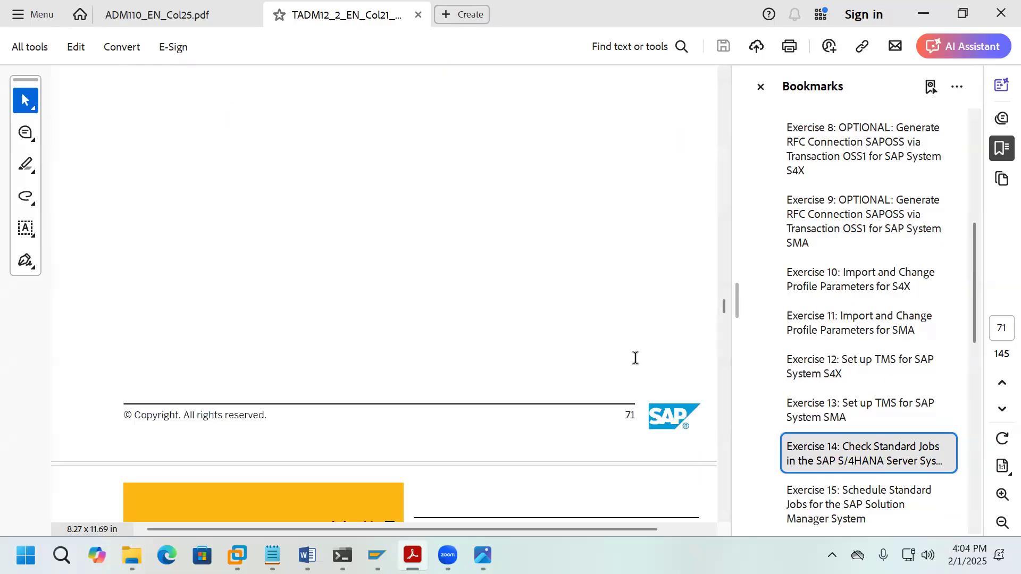
{"action": "scroll", "coordinate": [636, 359], "scroll_direction": "down", "scroll_amount": 8}
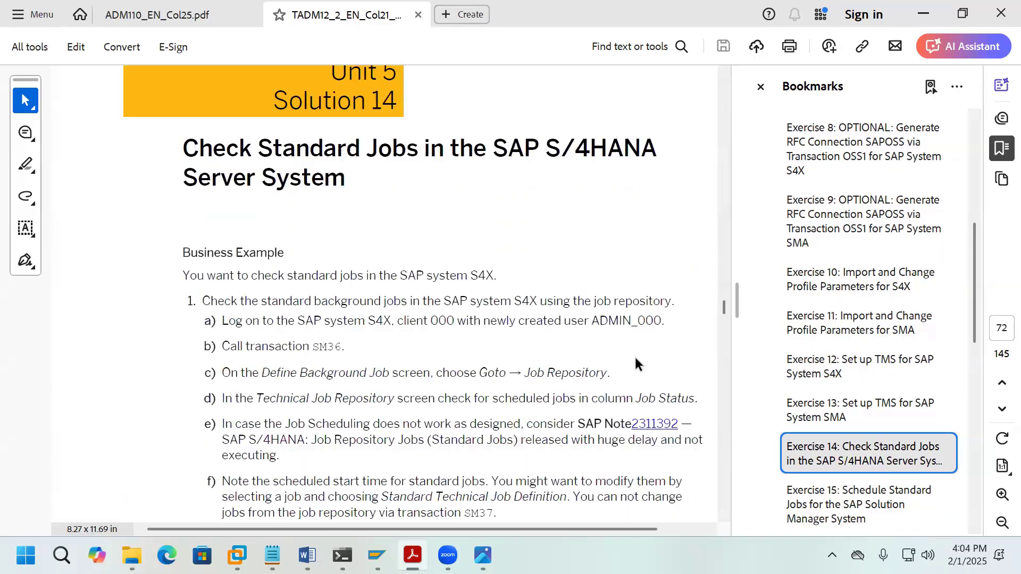
{"action": "scroll", "coordinate": [636, 361], "scroll_direction": "down", "scroll_amount": 1}
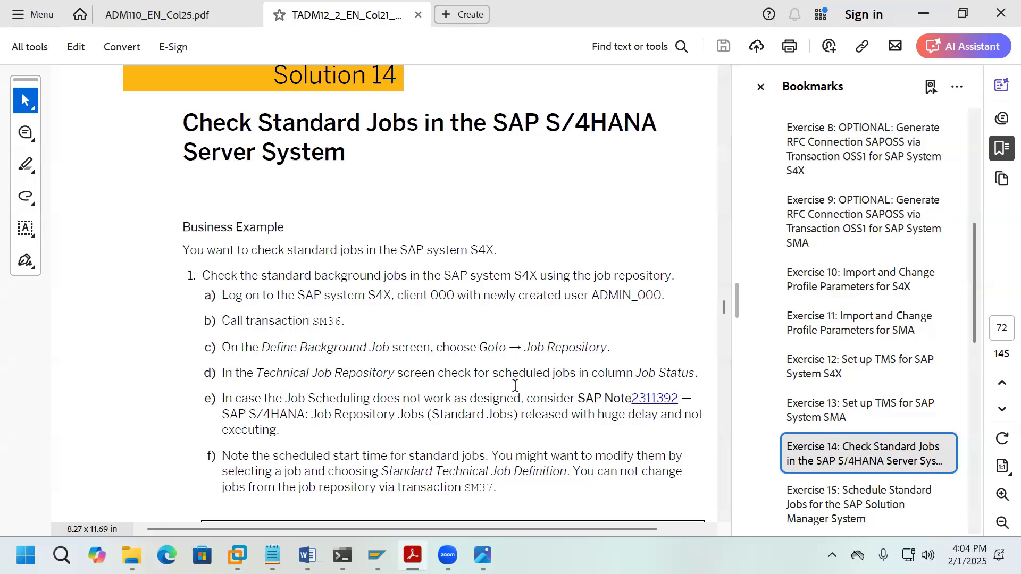
{"action": "scroll", "coordinate": [508, 386], "scroll_direction": "down", "scroll_amount": 2}
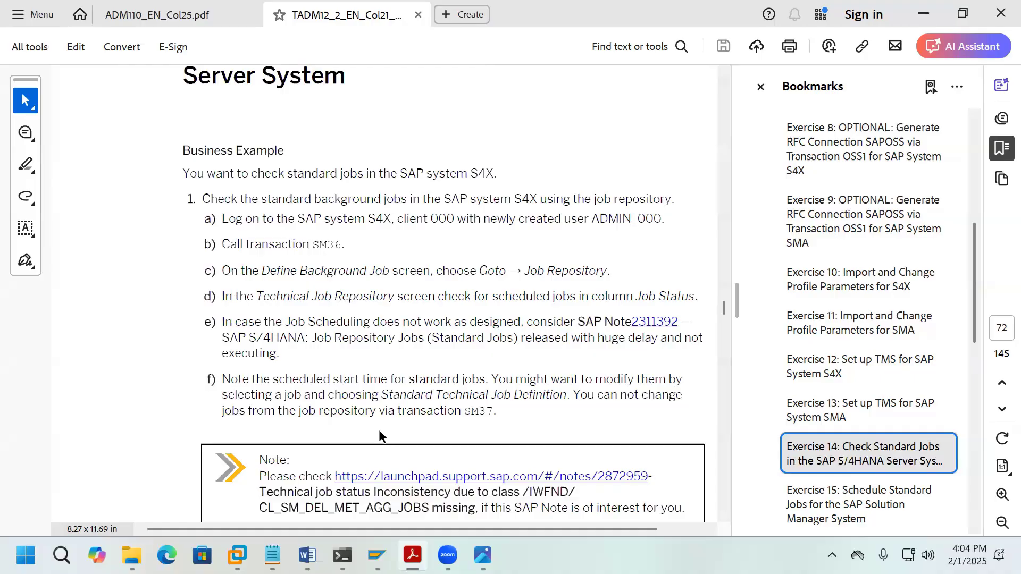
Step: Bring the Technical Job Repository window forward and go back via Define Background Job to SAP Easy Access
{"action": "mouse_move", "coordinate": [238, 556]}
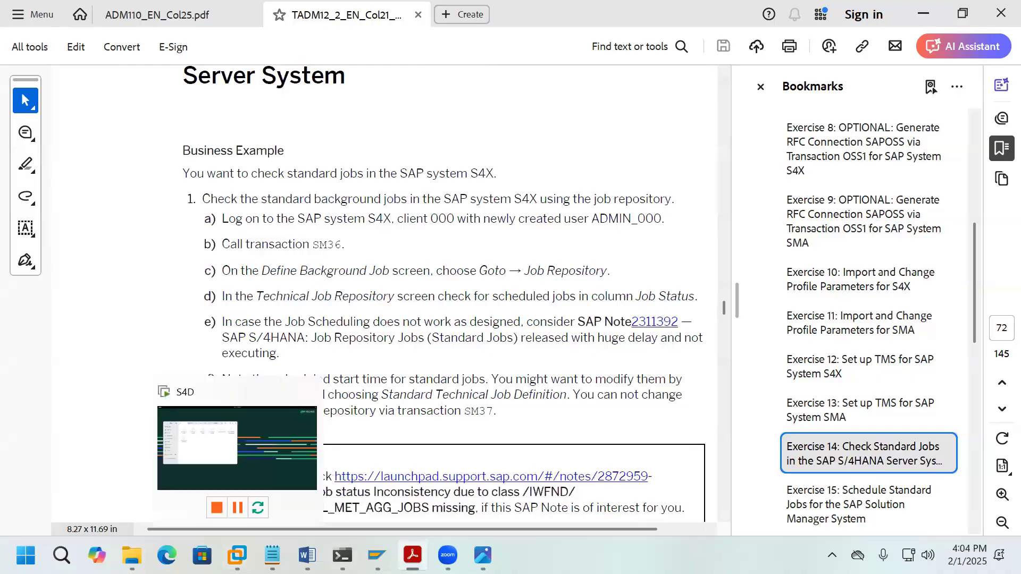
{"action": "mouse_move", "coordinate": [377, 556]}
{"action": "left_click", "coordinate": [455, 494]}
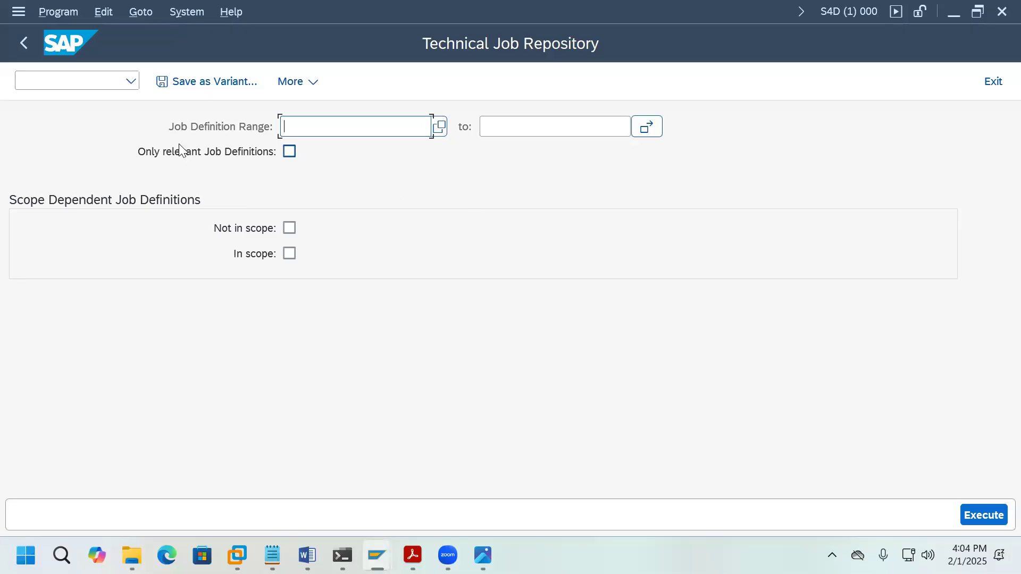
{"action": "left_click", "coordinate": [26, 45]}
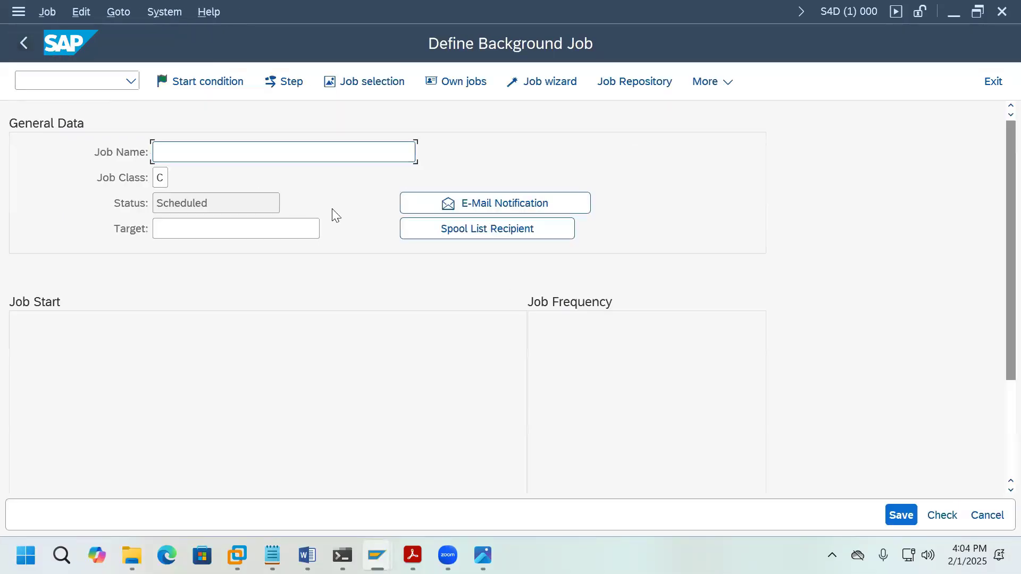
{"action": "left_click", "coordinate": [17, 50]}
Step: Switch to ADM110_EN_Col25.pdf and scroll down to Figure 105 on Transport Organizer post-installation
{"action": "mouse_move", "coordinate": [413, 556]}
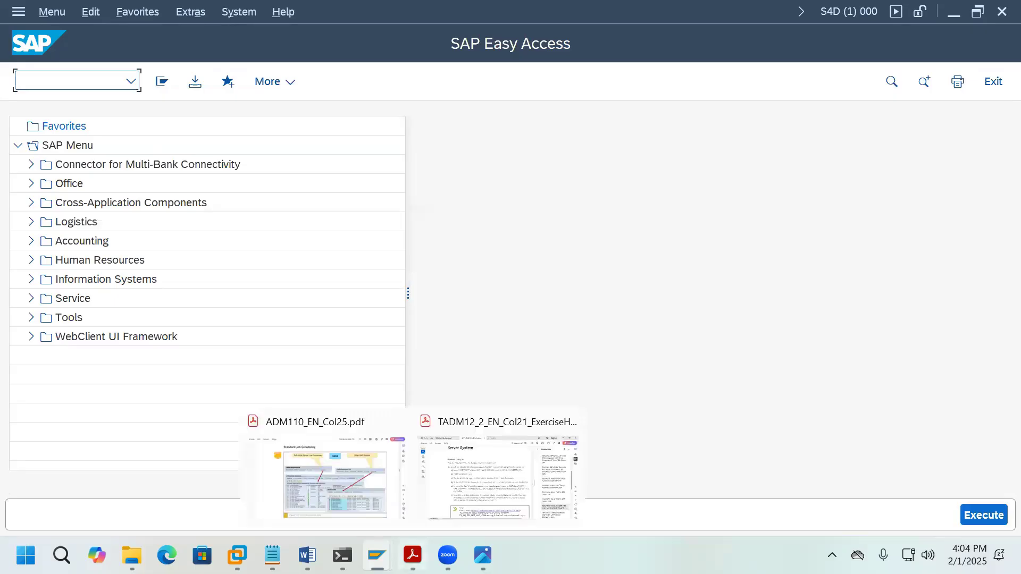
{"action": "left_click", "coordinate": [369, 478]}
{"action": "scroll", "coordinate": [780, 419], "scroll_direction": "down", "scroll_amount": 3}
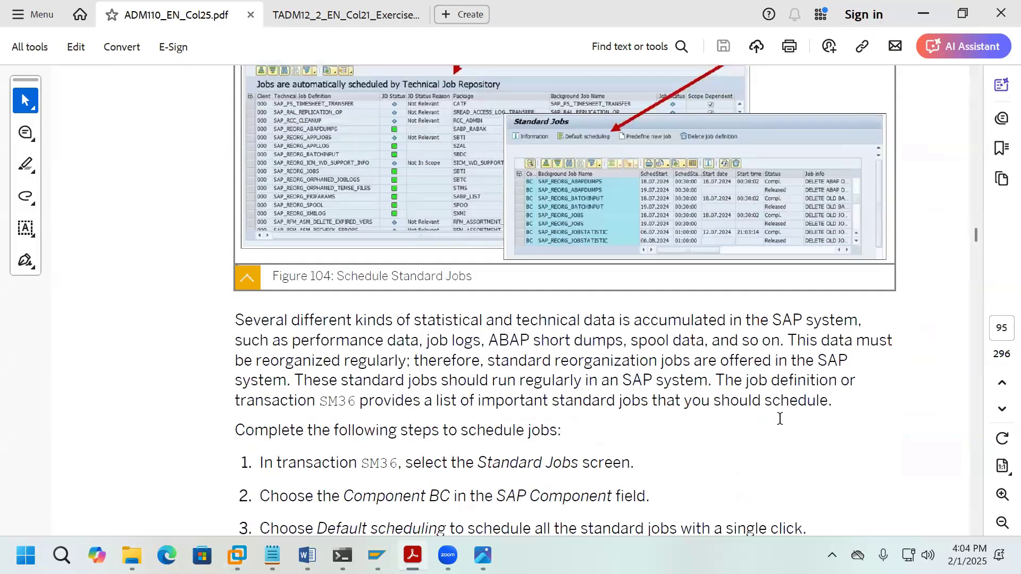
{"action": "scroll", "coordinate": [780, 419], "scroll_direction": "down", "scroll_amount": 15}
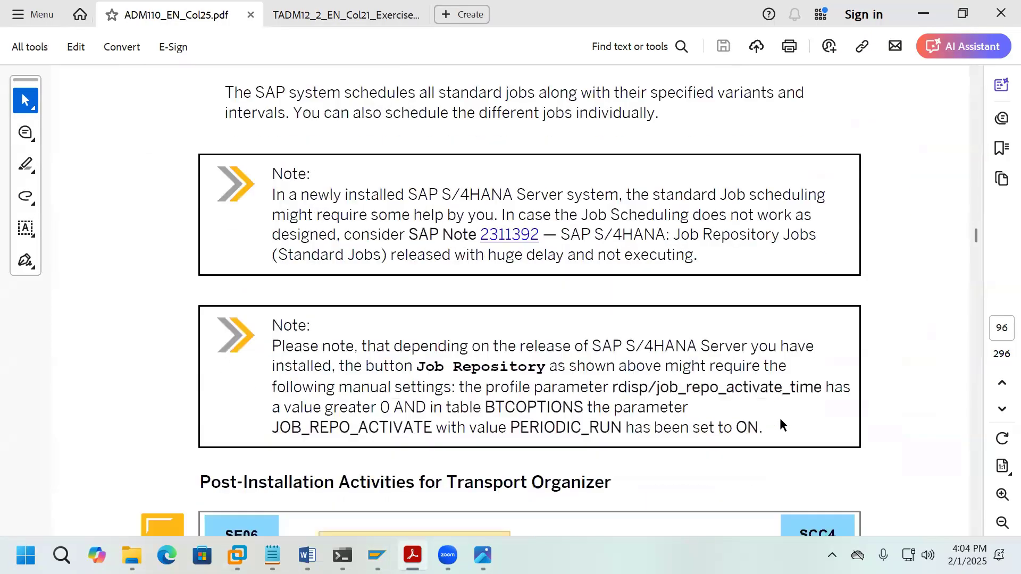
{"action": "scroll", "coordinate": [780, 418], "scroll_direction": "down", "scroll_amount": 7}
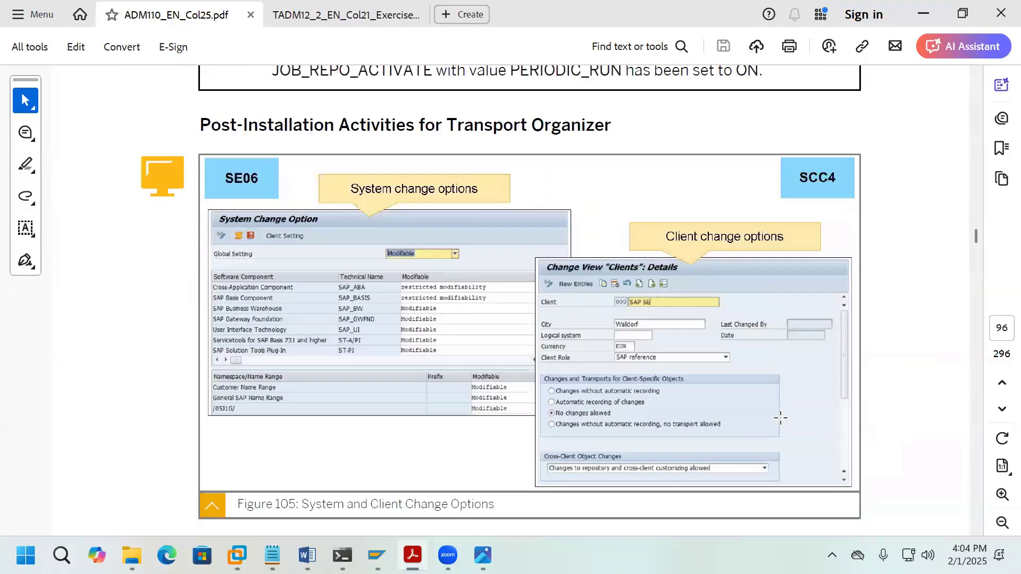
{"action": "scroll", "coordinate": [779, 418], "scroll_direction": "down", "scroll_amount": 1}
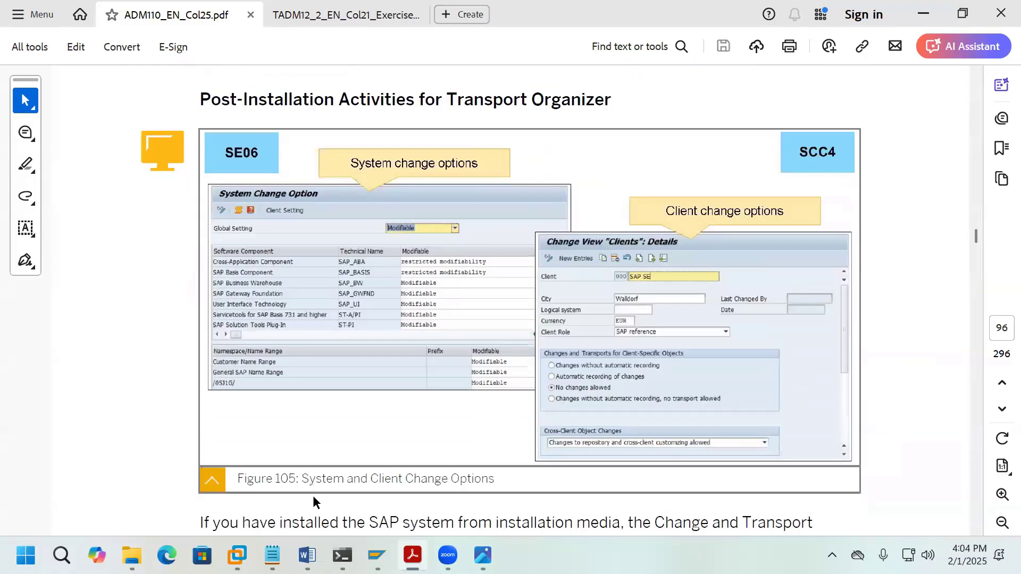
Step: Start a new page in Document1 with item '7. SE06' followed by a blank item
{"action": "mouse_move", "coordinate": [307, 555]}
{"action": "left_click", "coordinate": [327, 497]}
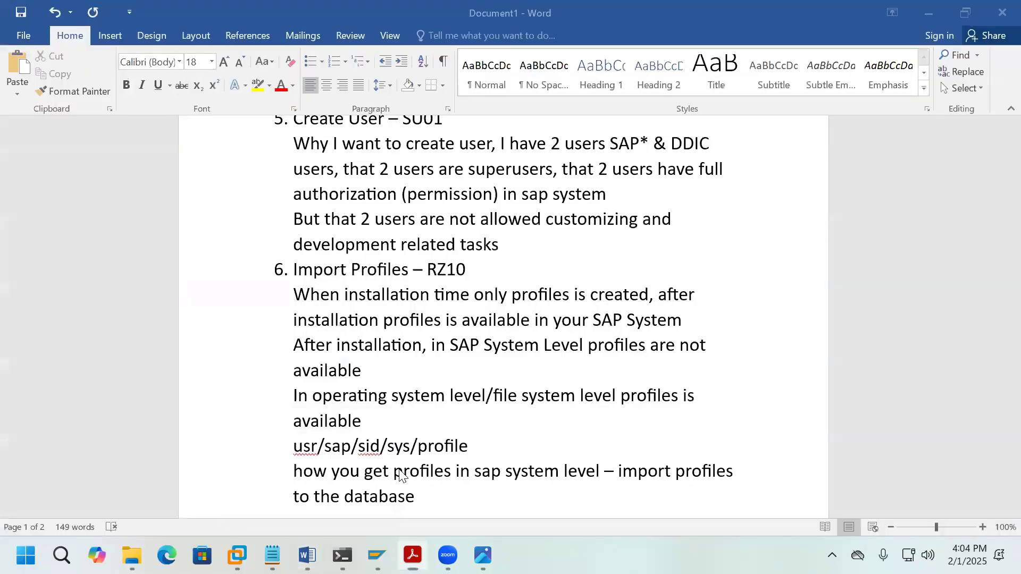
{"action": "scroll", "coordinate": [547, 422], "scroll_direction": "down", "scroll_amount": 3}
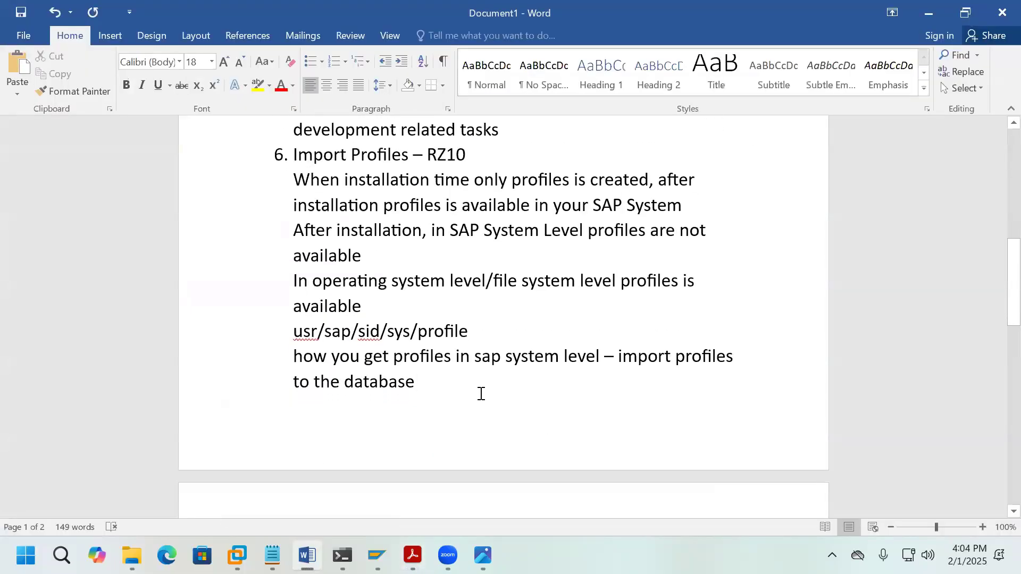
{"action": "key", "text": "ctrl+Return"}
{"action": "type", "text": "7"}
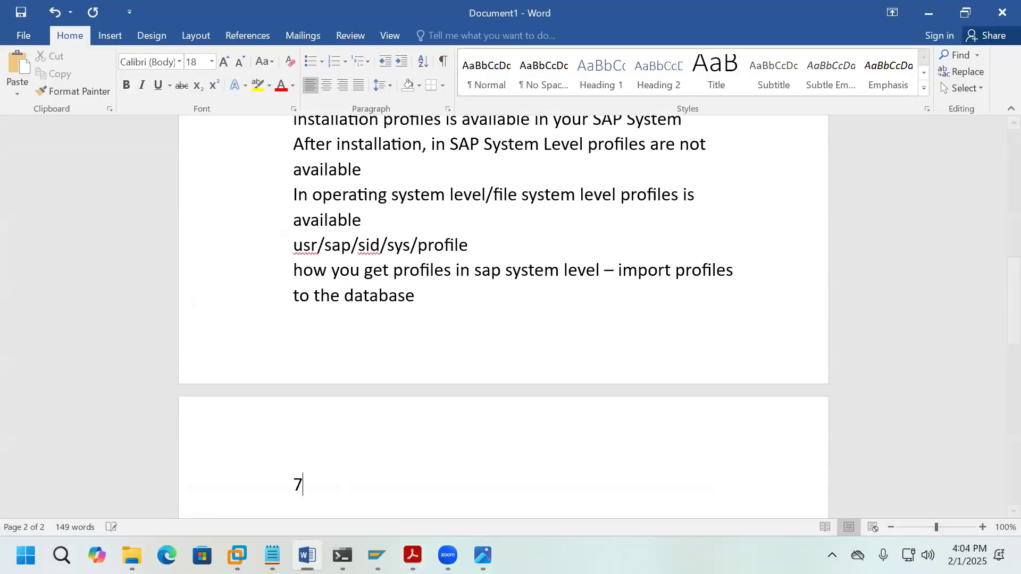
{"action": "type", "text": ". SE06"}
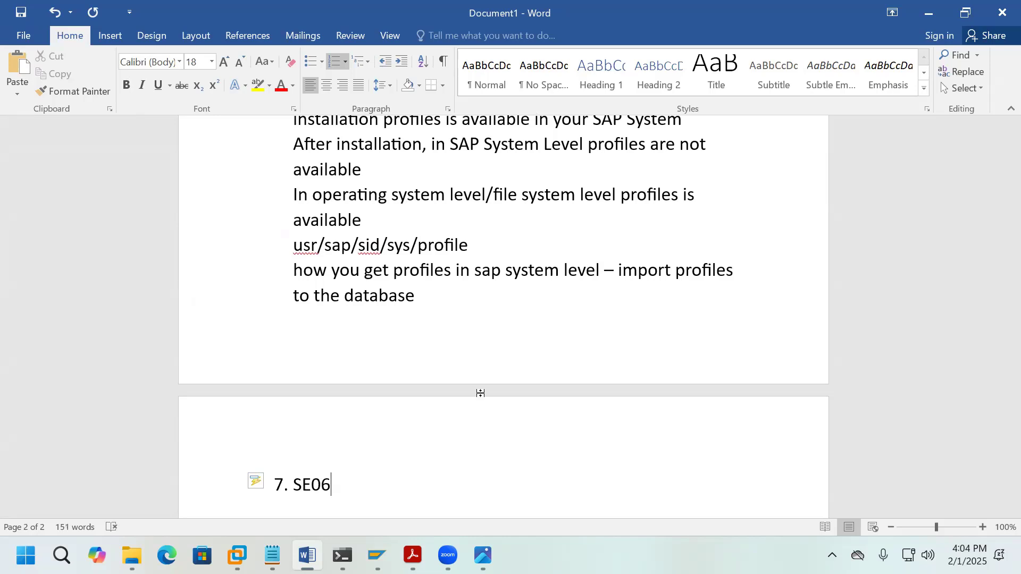
{"action": "key", "text": "Return"}
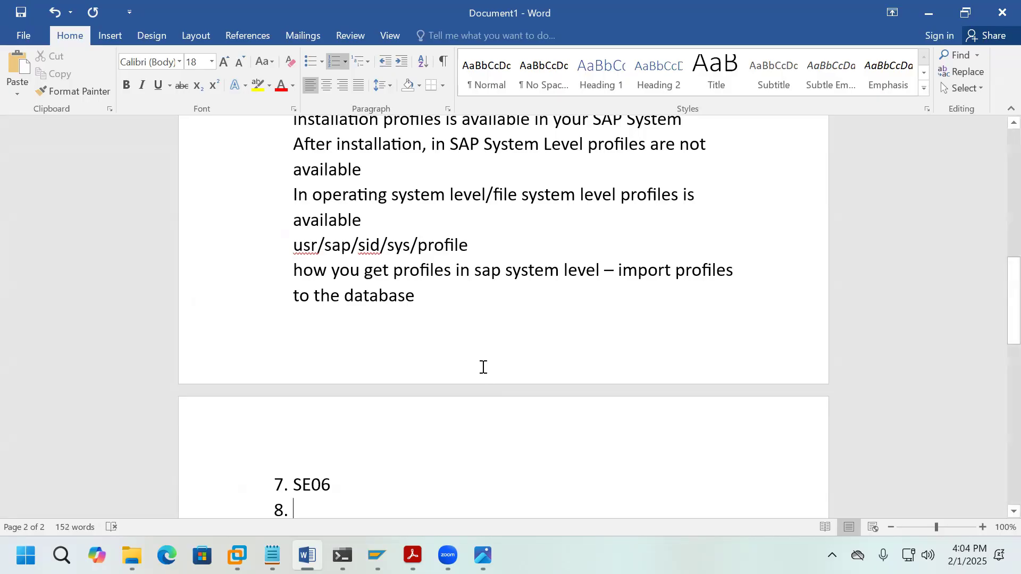
{"action": "scroll", "coordinate": [510, 378], "scroll_direction": "down", "scroll_amount": 1}
Step: Run transaction SE06 from the SAP Easy Access window
{"action": "mouse_move", "coordinate": [375, 548]}
{"action": "left_click", "coordinate": [440, 479]}
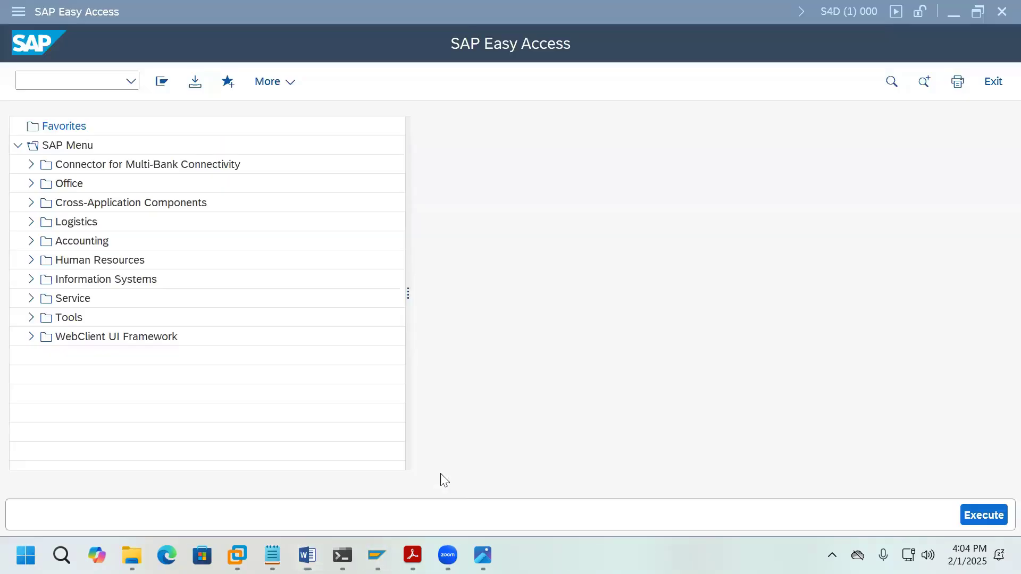
{"action": "type", "text": "S"}
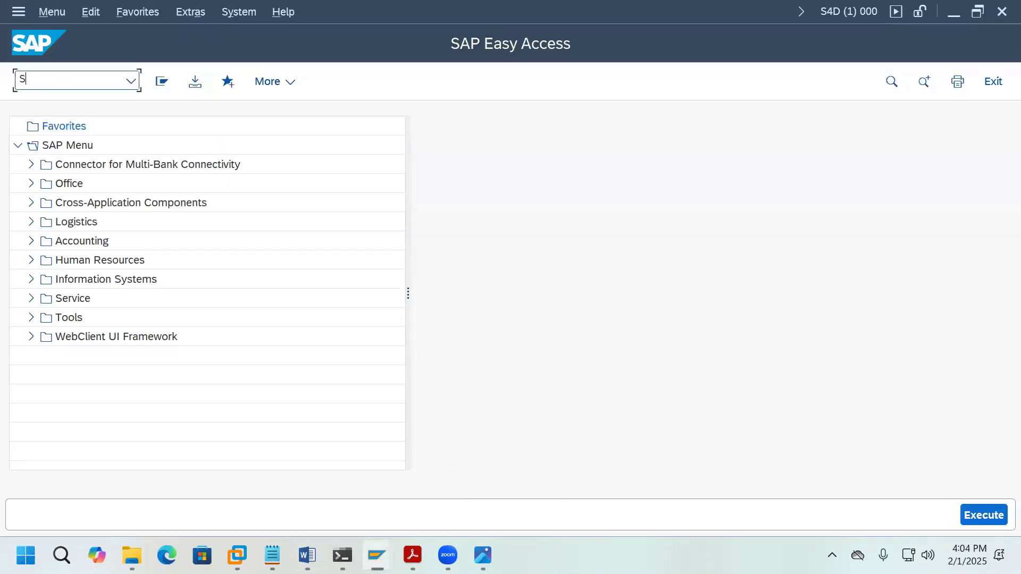
{"action": "type", "text": "E06"}
{"action": "key", "text": "Return"}
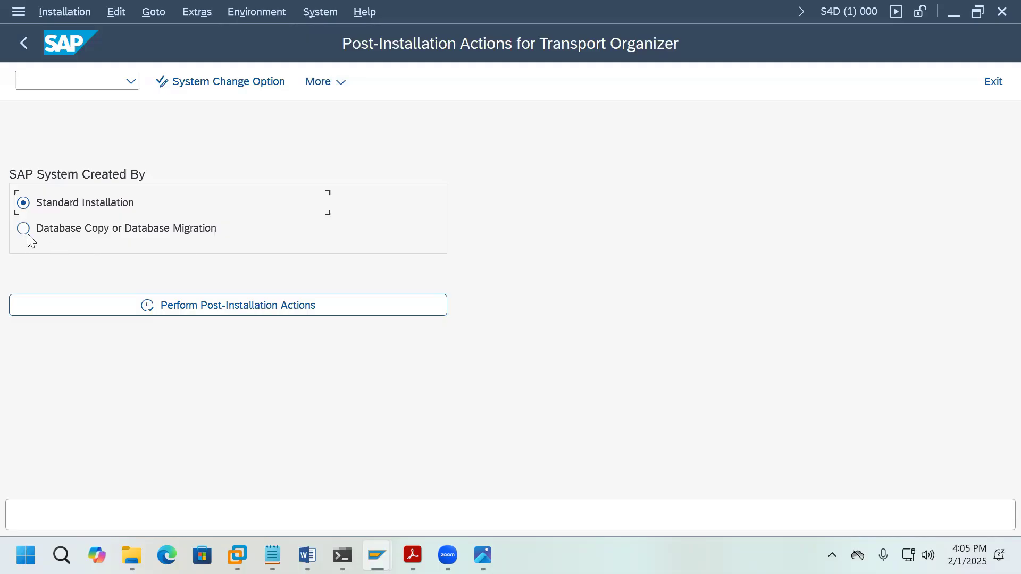
Step: Start the Transport Organizer post-installation actions and confirm reinstalling CTS
{"action": "left_click", "coordinate": [194, 304]}
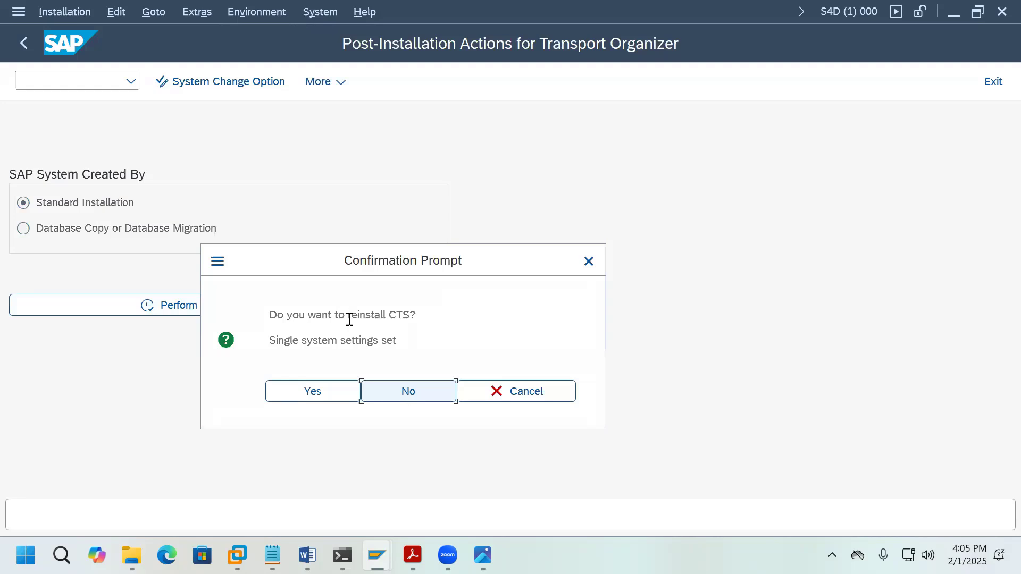
{"action": "left_click_drag", "start_coordinate": [346, 318], "coordinate": [415, 317]}
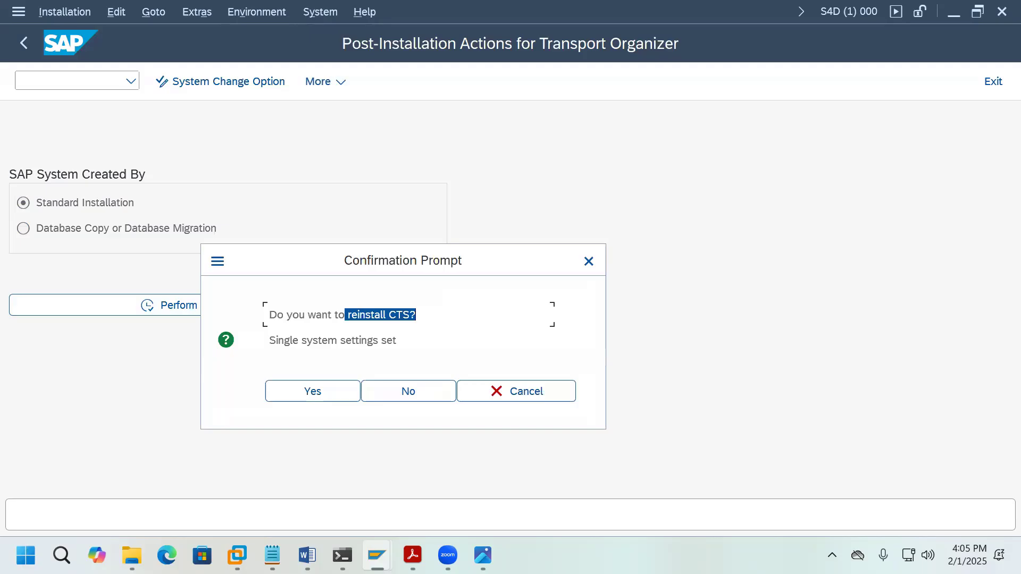
{"action": "left_click", "coordinate": [331, 392]}
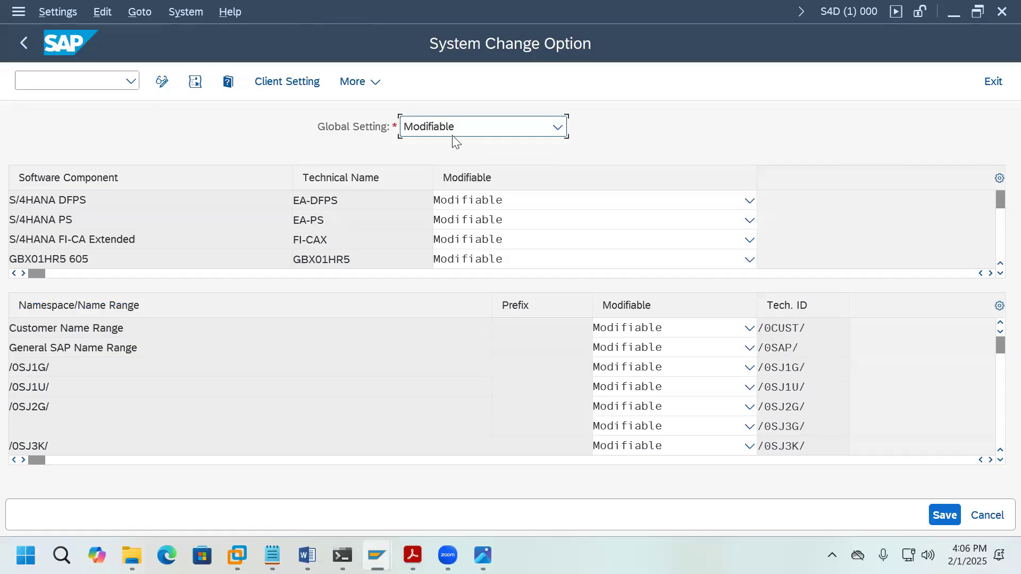
Step: Toggle Global Setting to Not modifiable and back to Modifiable, then open Client Setting
{"action": "left_click", "coordinate": [559, 127]}
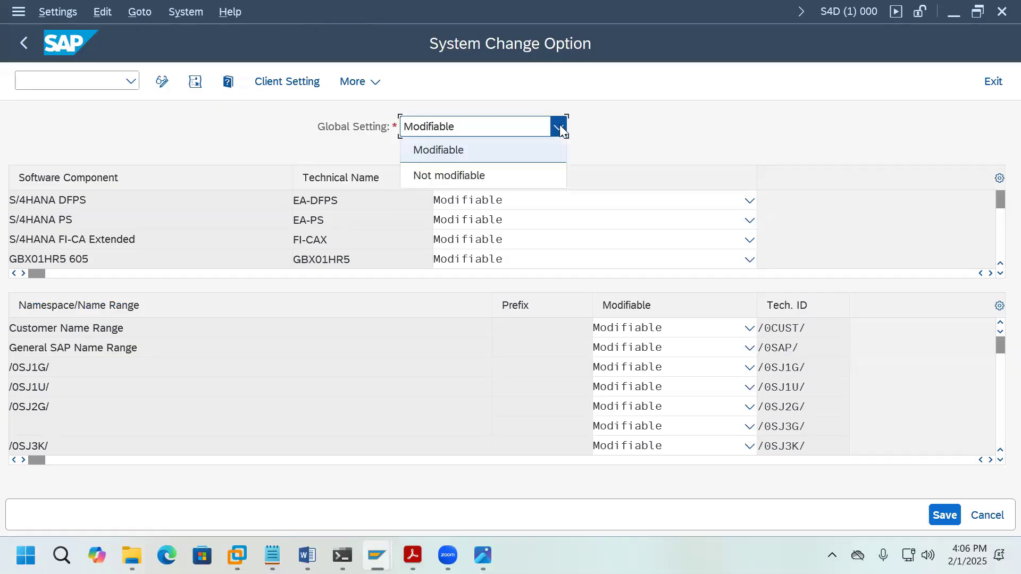
{"action": "left_click", "coordinate": [525, 173]}
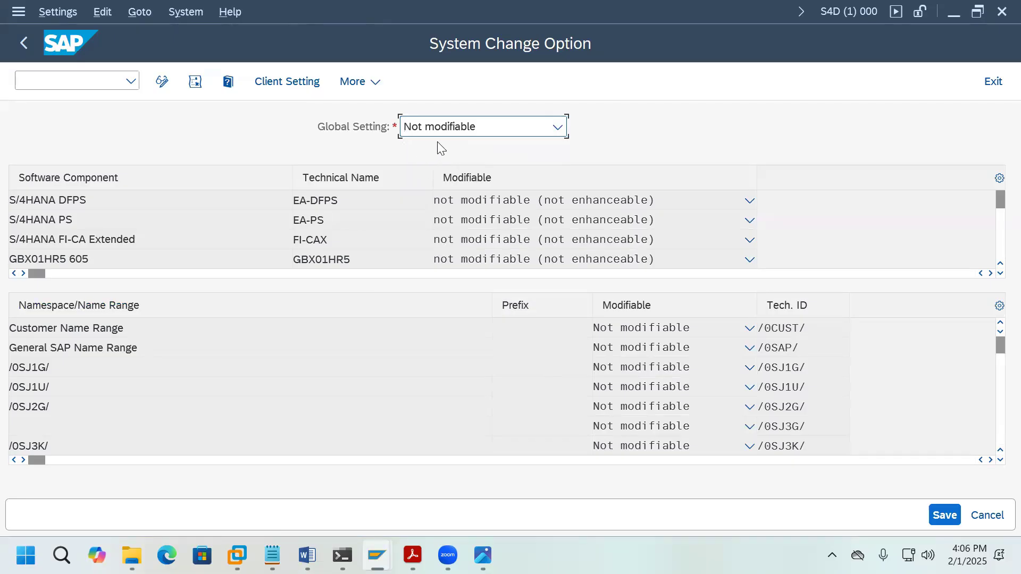
{"action": "left_click", "coordinate": [560, 131]}
{"action": "left_click", "coordinate": [517, 154]}
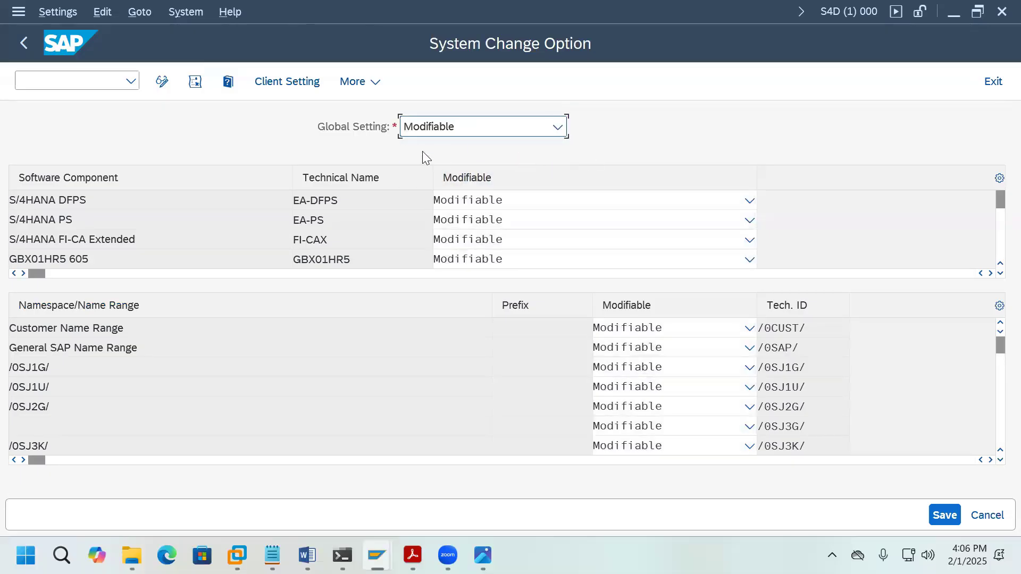
{"action": "left_click", "coordinate": [290, 91]}
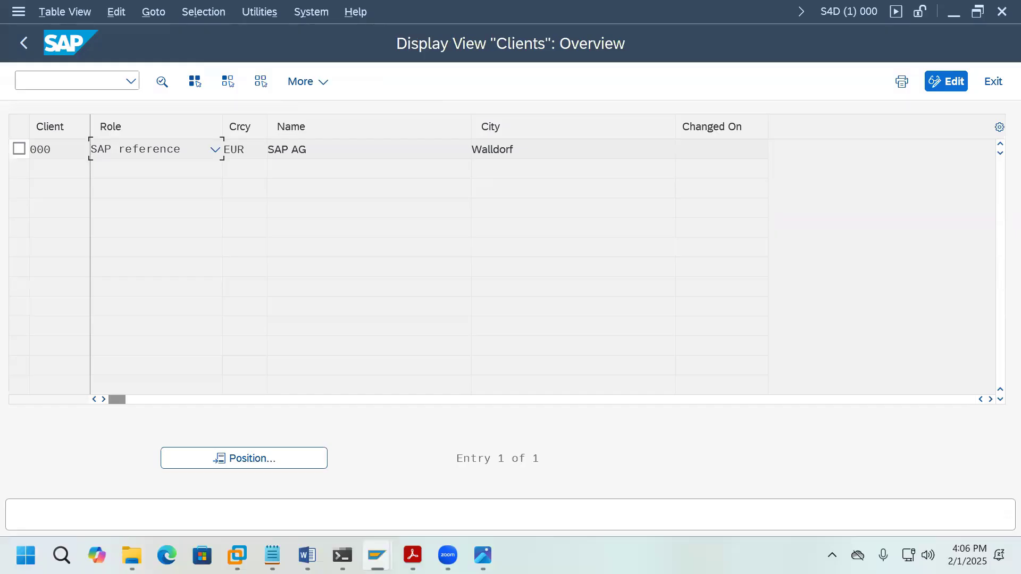
Step: Reopen the clients overview and enter /nstms in the command field, then switch to Word
{"action": "left_click", "coordinate": [28, 51]}
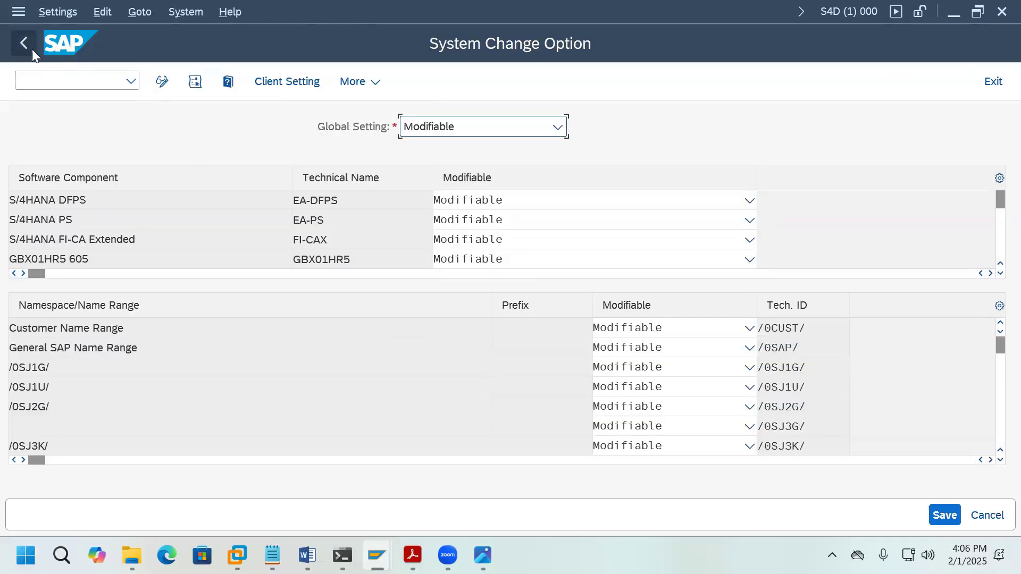
{"action": "left_click", "coordinate": [303, 83]}
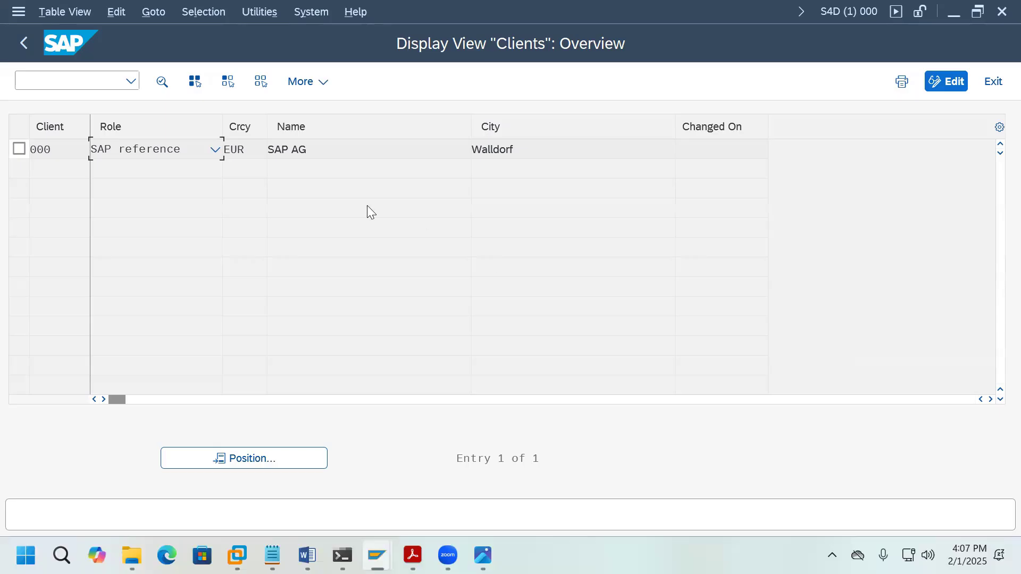
{"action": "left_click", "coordinate": [101, 82]}
{"action": "type", "text": "/nstms"}
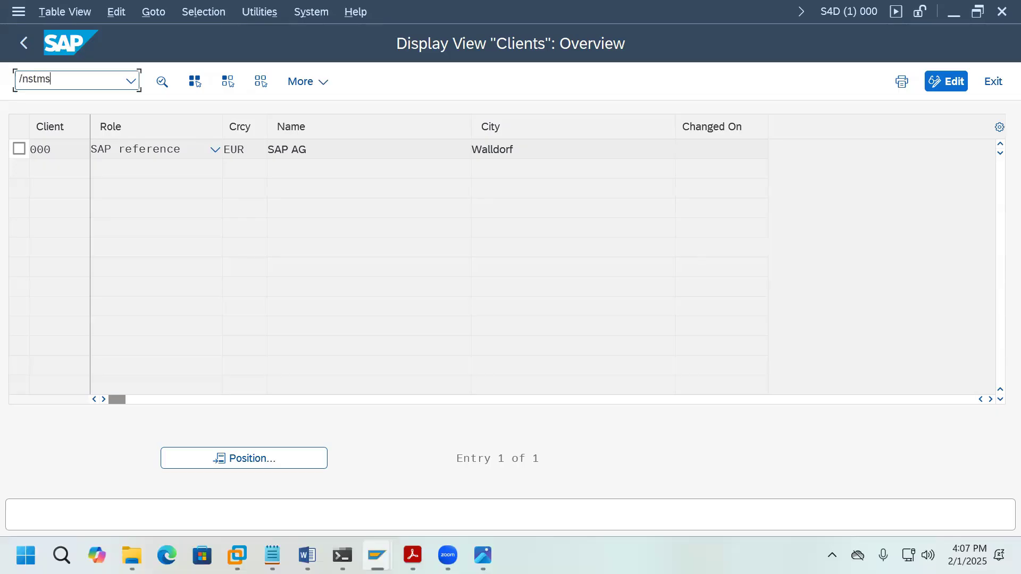
{"action": "left_click", "coordinate": [307, 556]}
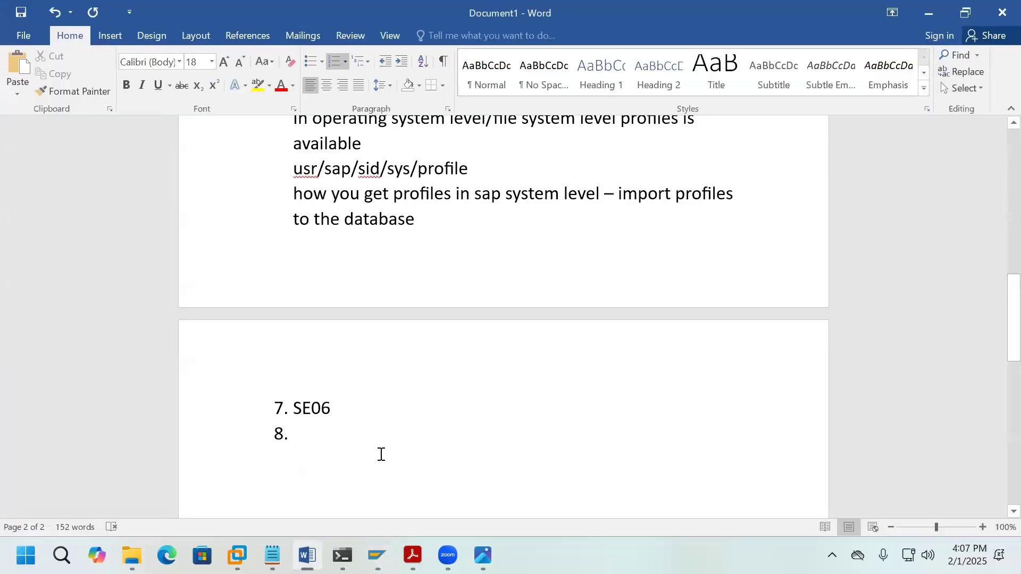
Step: Enter 'Configure TMS' as item 8 and return to the SAP session
{"action": "type", "text": "Confi"}
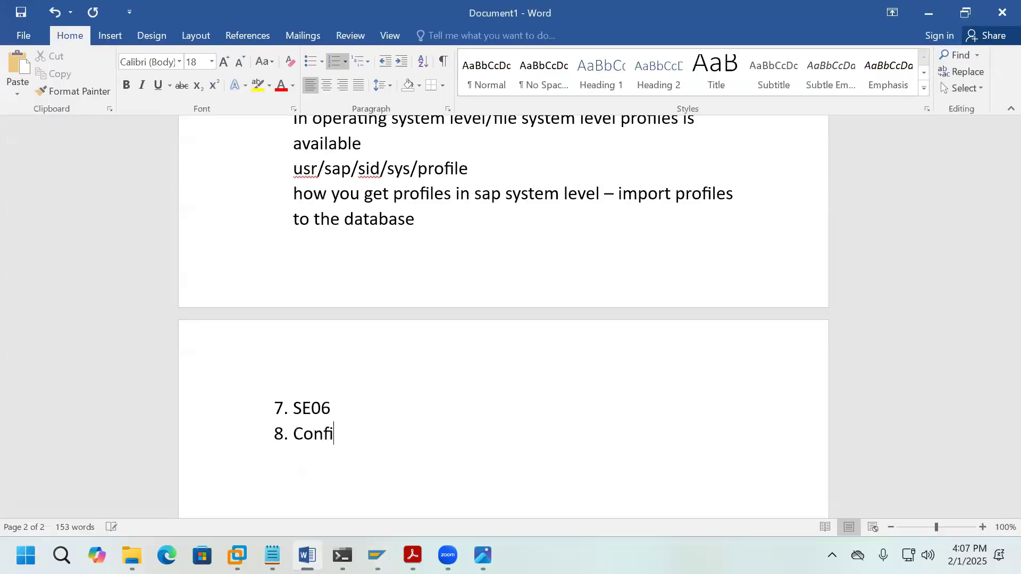
{"action": "type", "text": "gure TMS"}
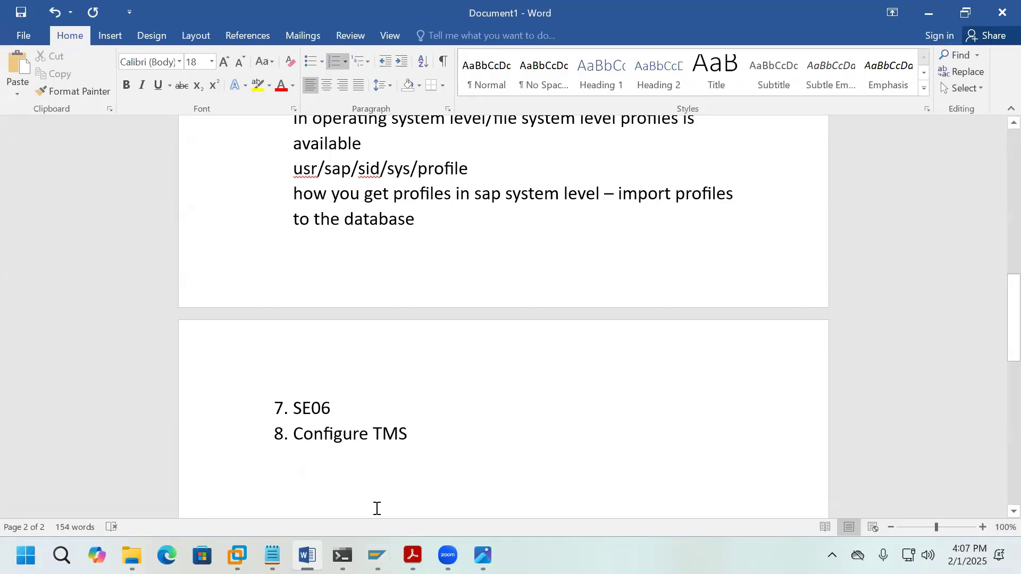
{"action": "left_click", "coordinate": [377, 556]}
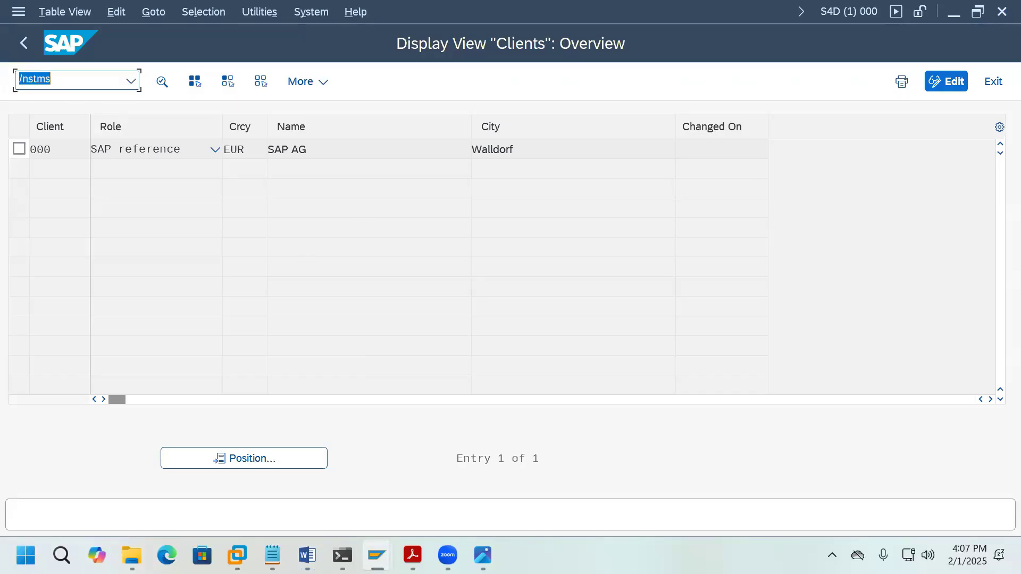
Step: Run /nstms, save the DOMAIN_S4D domain configuration, and confirm the TMSADM password settings
{"action": "key", "text": "Return"}
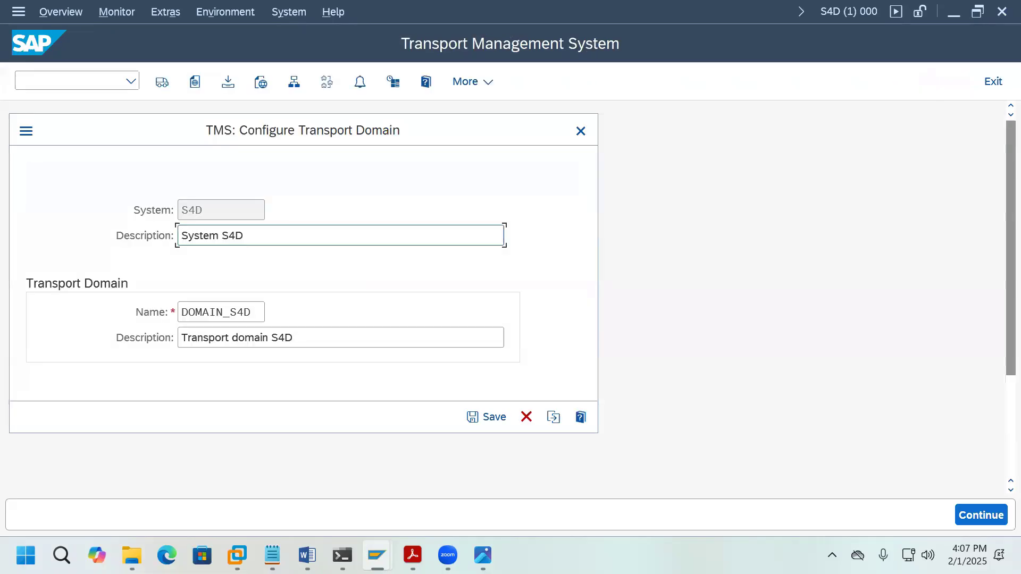
{"action": "left_click", "coordinate": [473, 418]}
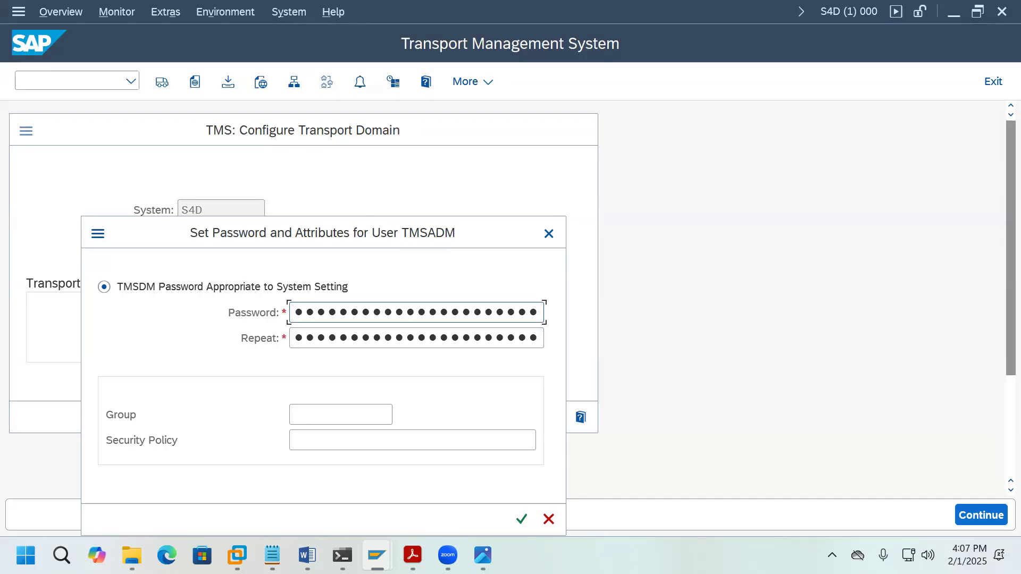
{"action": "key", "text": "Tab"}
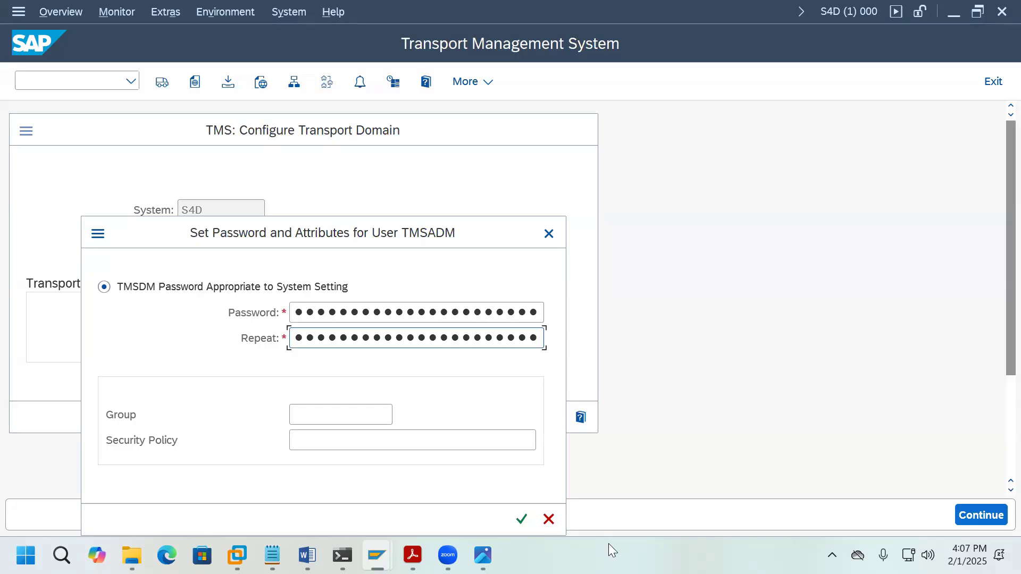
{"action": "left_click", "coordinate": [527, 528]}
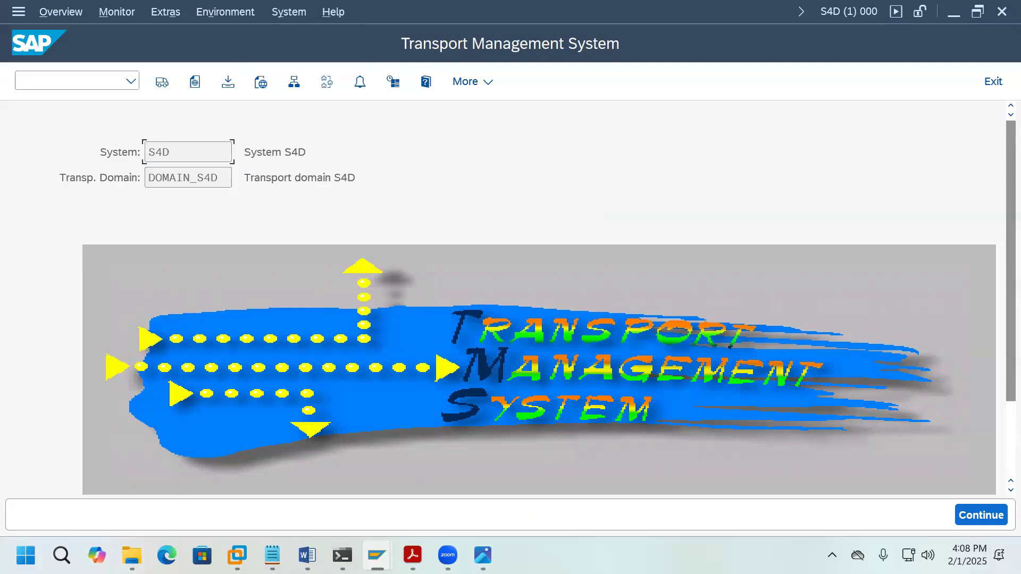
Step: Under Overview > Systems, replace S4D's 'System S4D' description with 'Development' and save
{"action": "left_click", "coordinate": [69, 17]}
{"action": "left_click", "coordinate": [98, 110]}
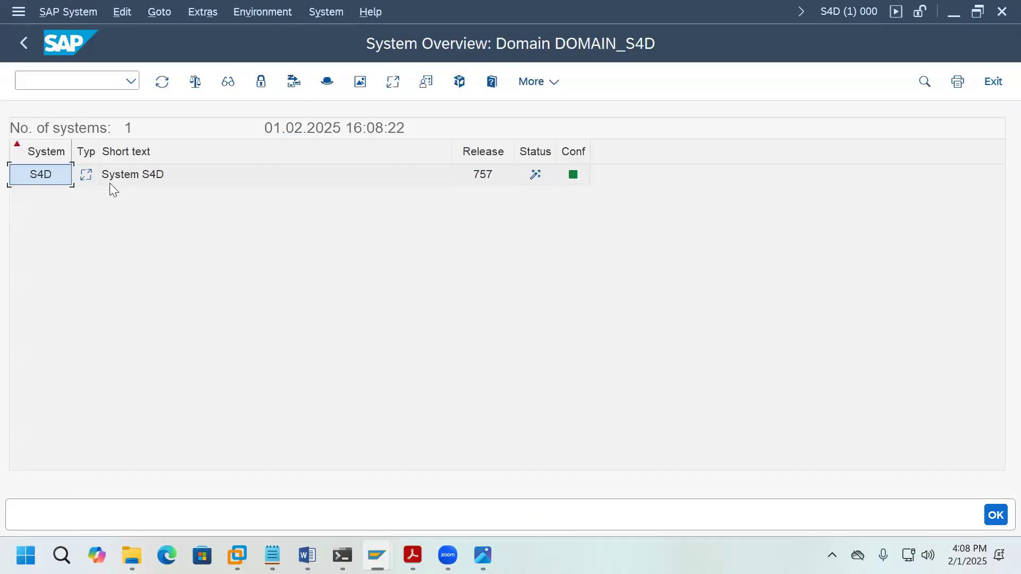
{"action": "left_click", "coordinate": [150, 181]}
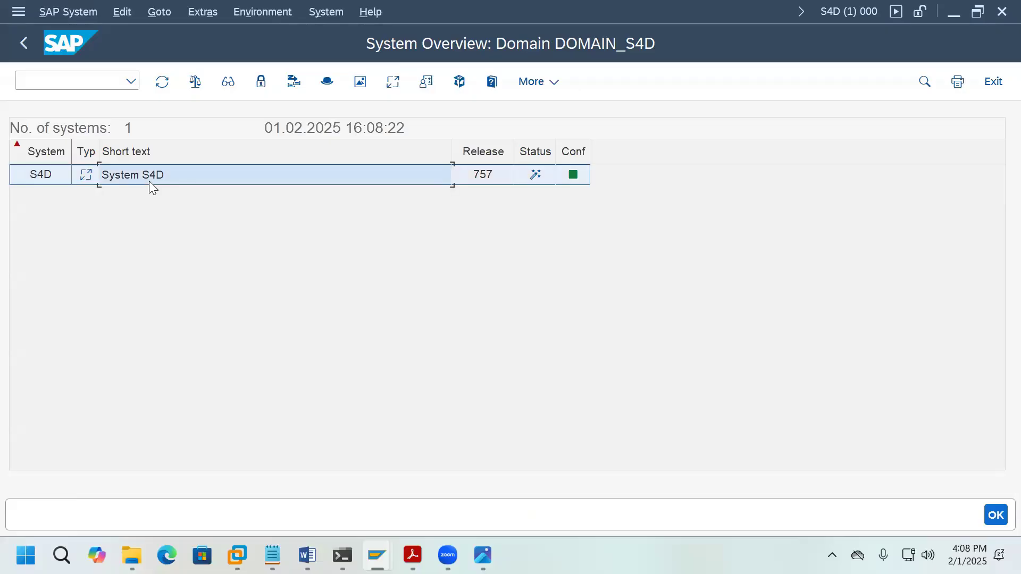
{"action": "left_click", "coordinate": [85, 16]}
{"action": "left_click", "coordinate": [96, 61]}
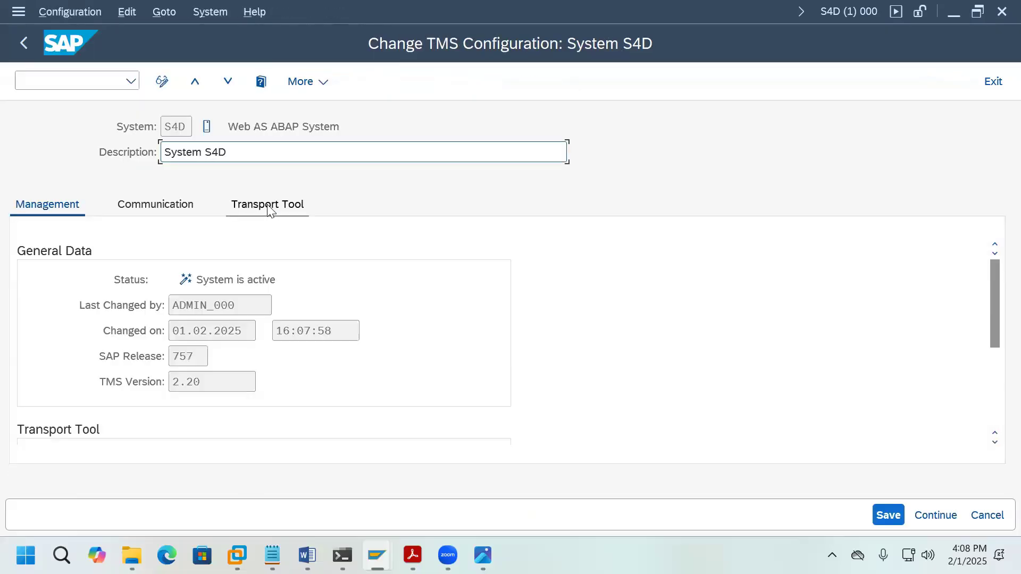
{"action": "left_click_drag", "start_coordinate": [229, 153], "coordinate": [161, 153]}
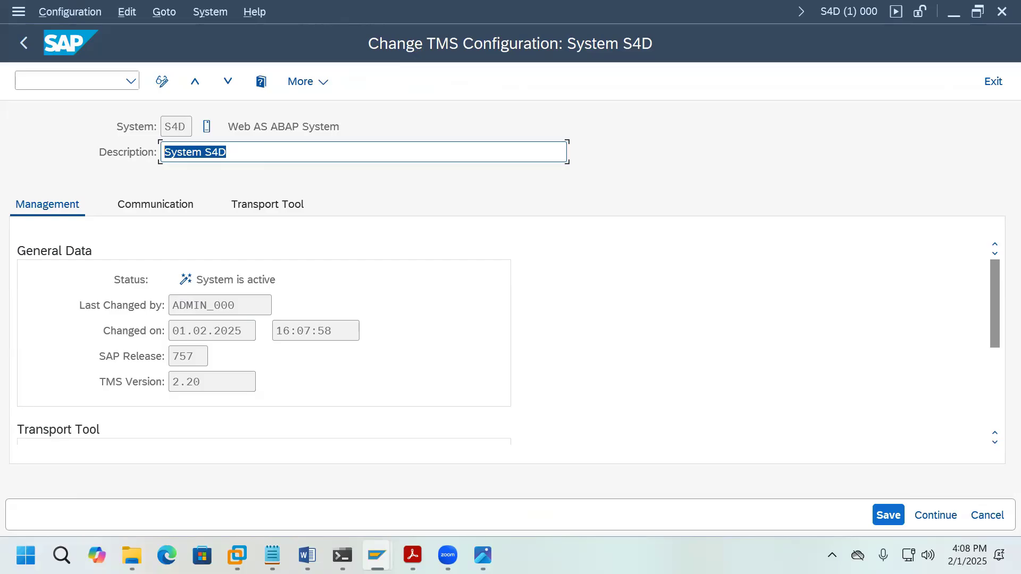
{"action": "type", "text": "Deve"}
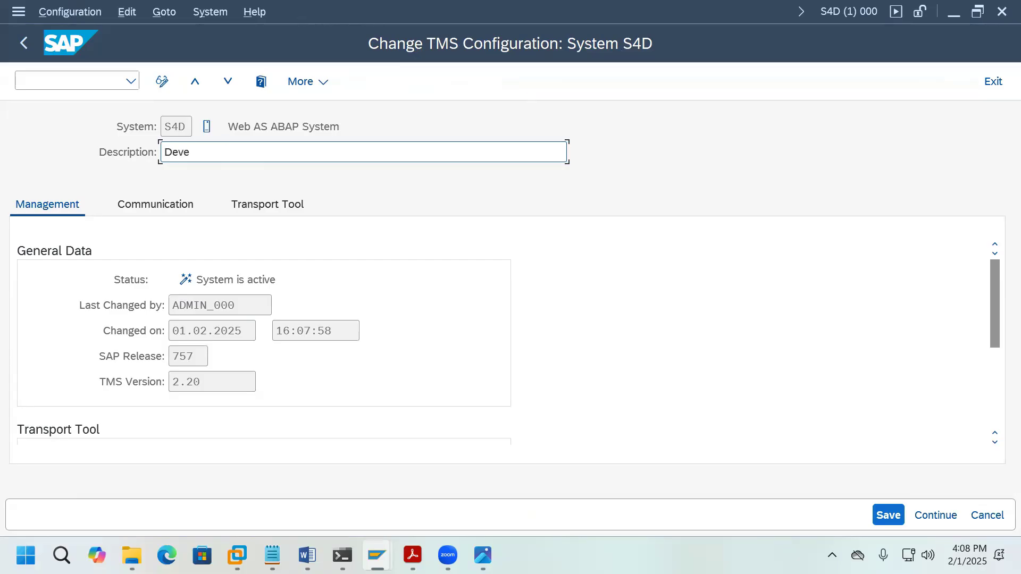
{"action": "type", "text": "lopment"}
{"action": "left_click", "coordinate": [888, 515]}
{"action": "left_click", "coordinate": [24, 43]}
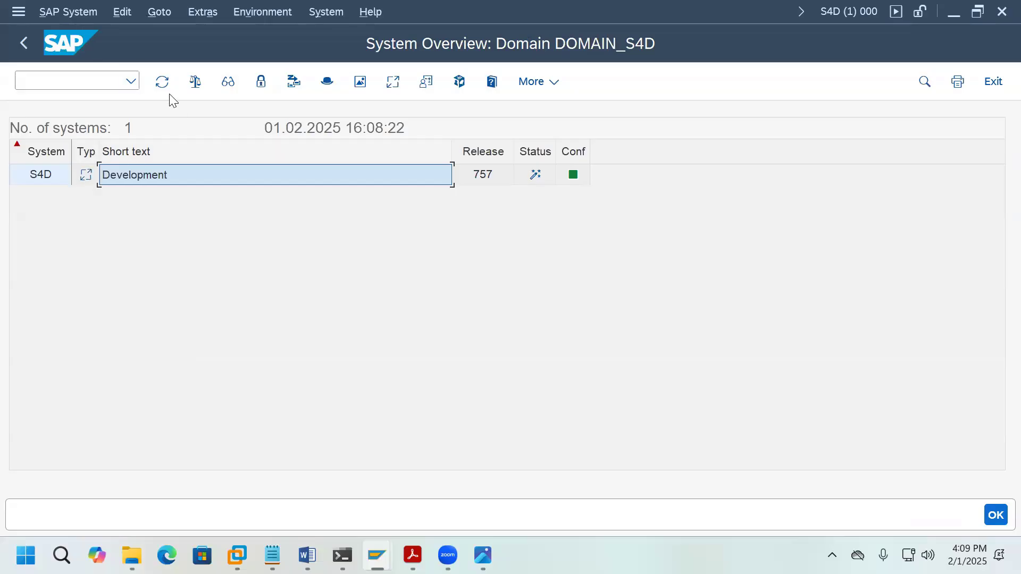
Step: Create virtual system S4Q with the description Quality Assurance
{"action": "left_click", "coordinate": [67, 15]}
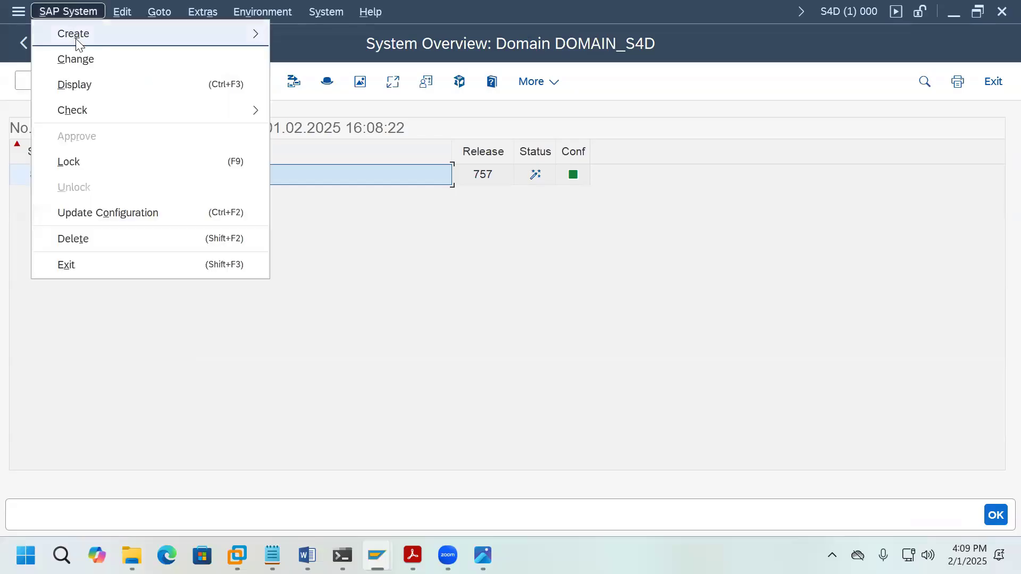
{"action": "mouse_move", "coordinate": [78, 43]}
{"action": "left_click", "coordinate": [328, 40]}
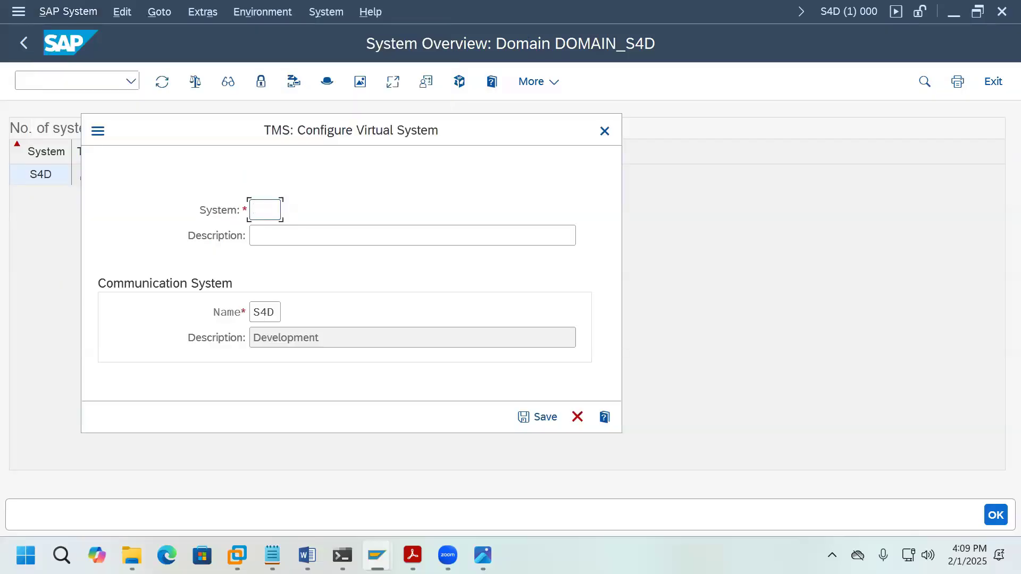
{"action": "type", "text": "S4Q"}
{"action": "left_click", "coordinate": [341, 242]}
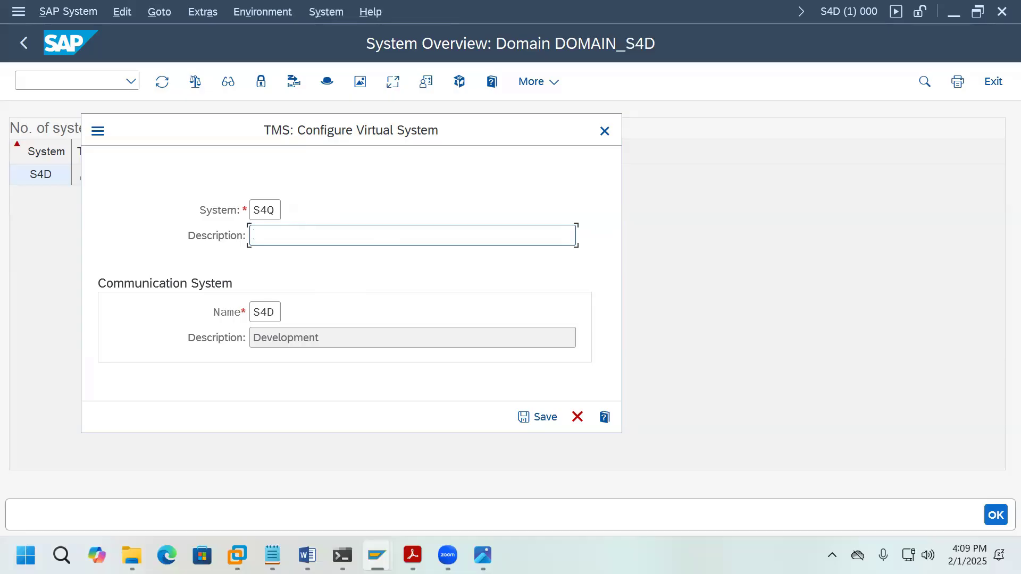
{"action": "type", "text": "Quality Assurance"}
{"action": "left_click", "coordinate": [537, 419]}
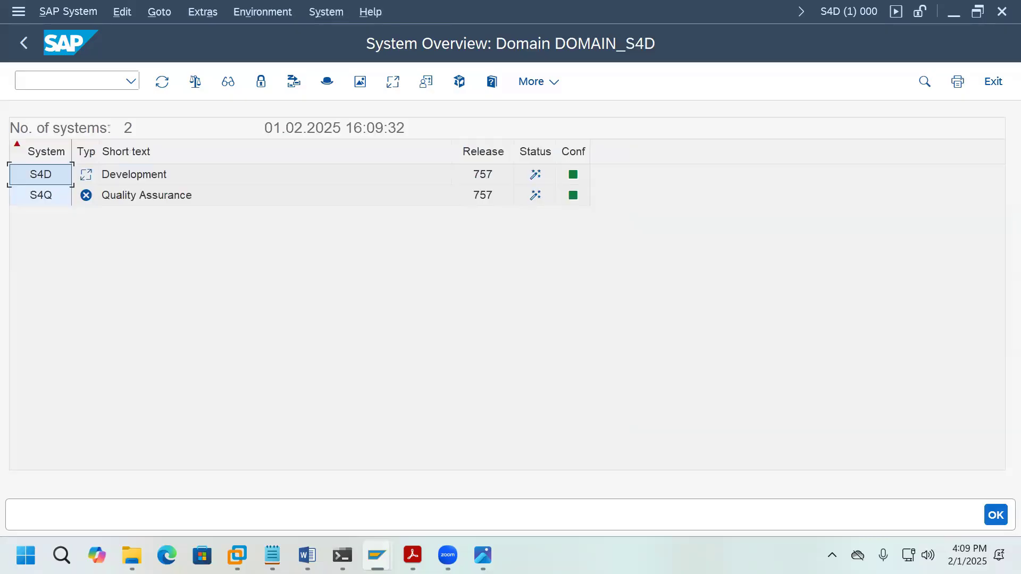
Step: Create virtual system S4P with the description Production
{"action": "left_click", "coordinate": [63, 14]}
{"action": "mouse_move", "coordinate": [74, 35]}
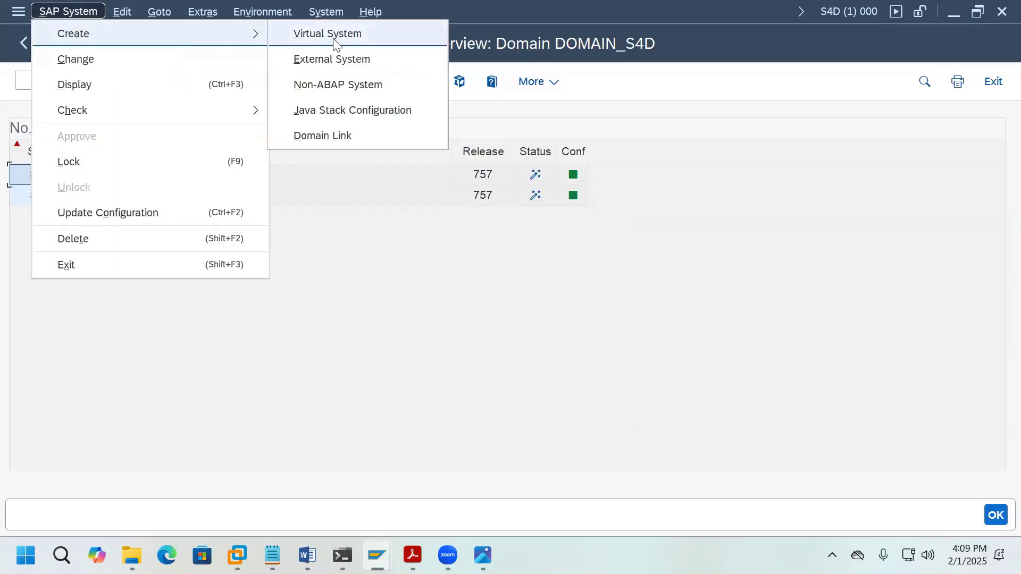
{"action": "left_click", "coordinate": [334, 40]}
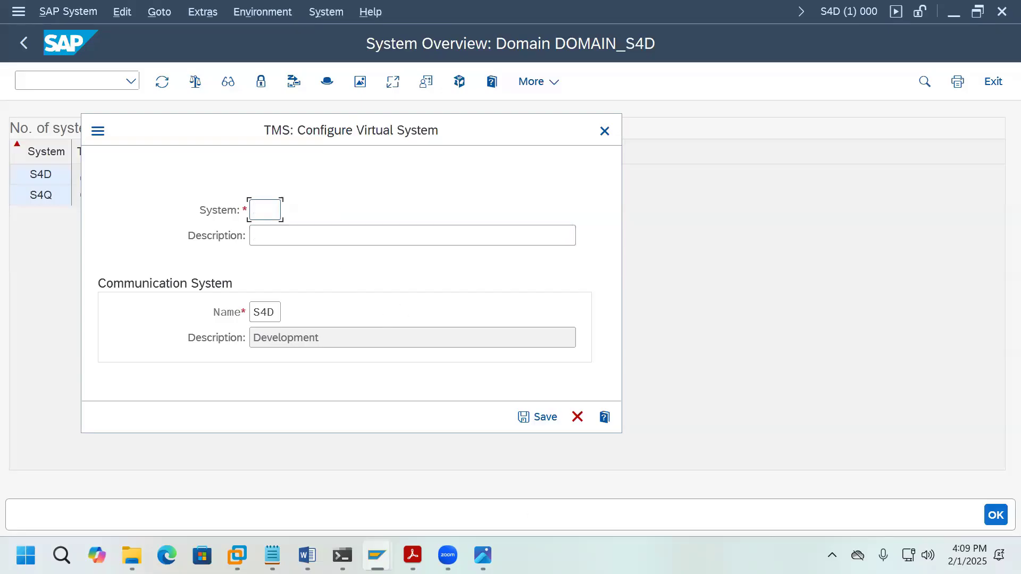
{"action": "type", "text": "S4P"}
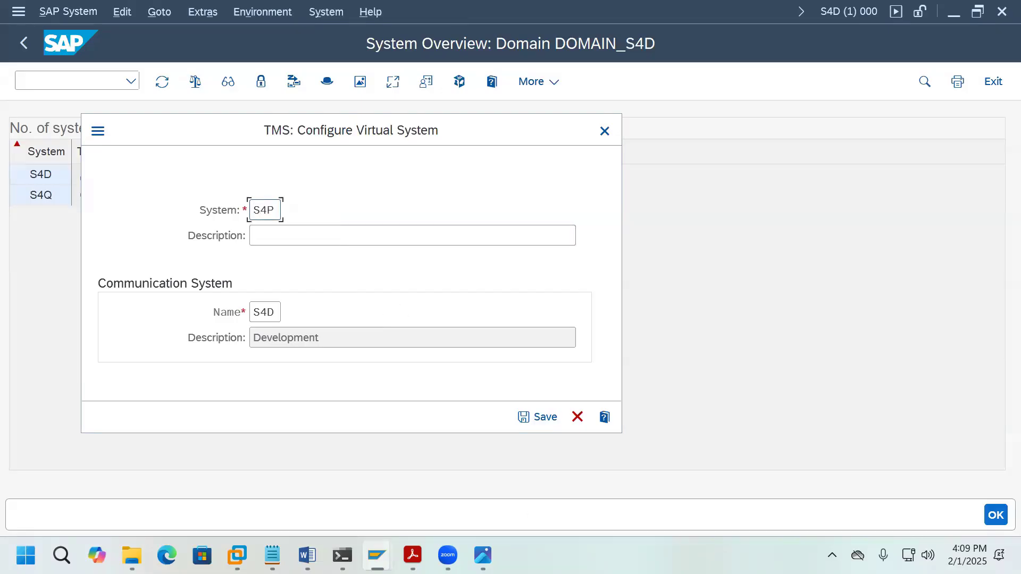
{"action": "left_click", "coordinate": [445, 237]}
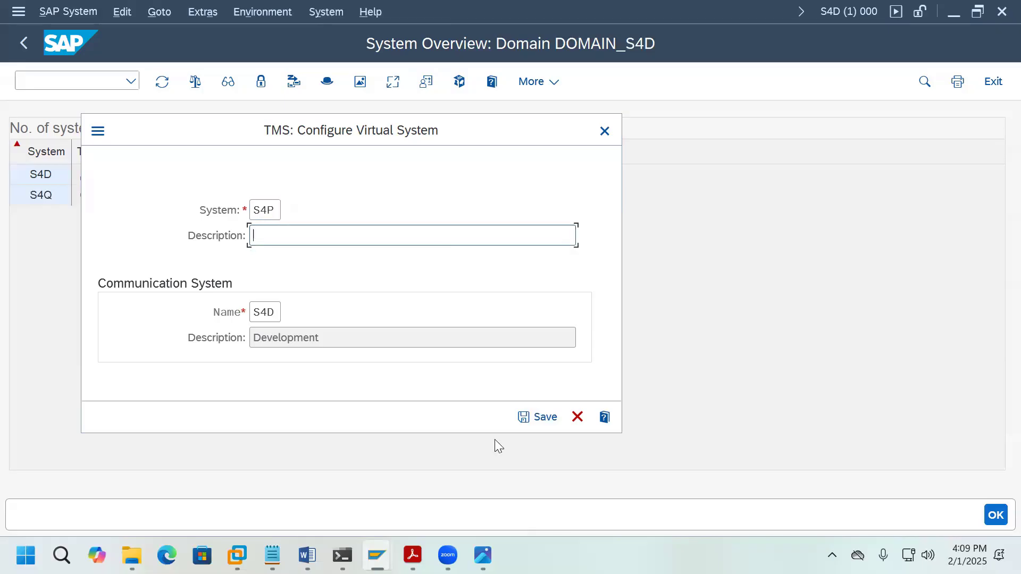
{"action": "type", "text": "Production"}
{"action": "left_click", "coordinate": [483, 555]}
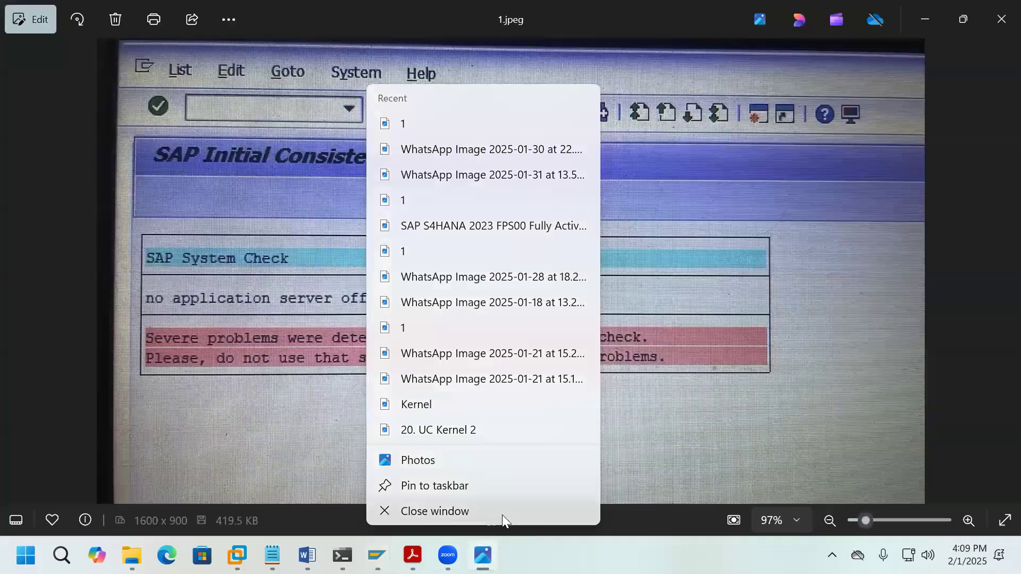
{"action": "left_click", "coordinate": [502, 513]}
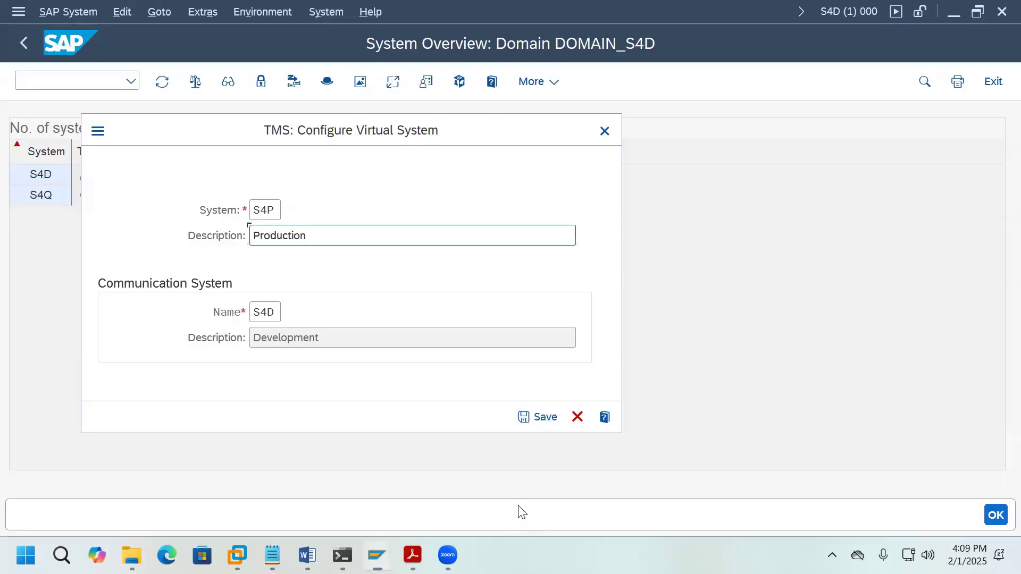
{"action": "left_click", "coordinate": [534, 416]}
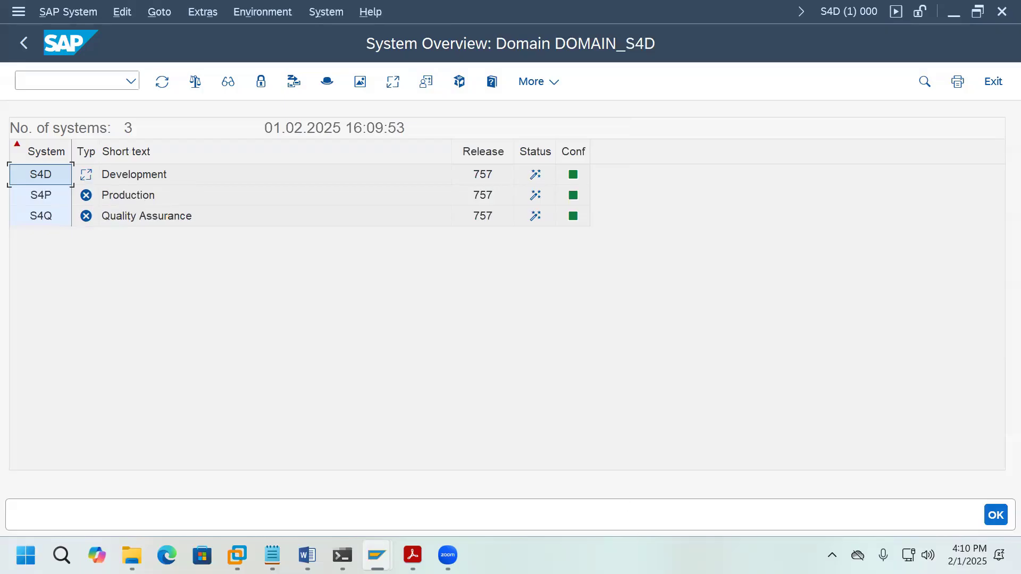
Step: Open the transport routes display and switch it to change mode
{"action": "left_click", "coordinate": [261, 20]}
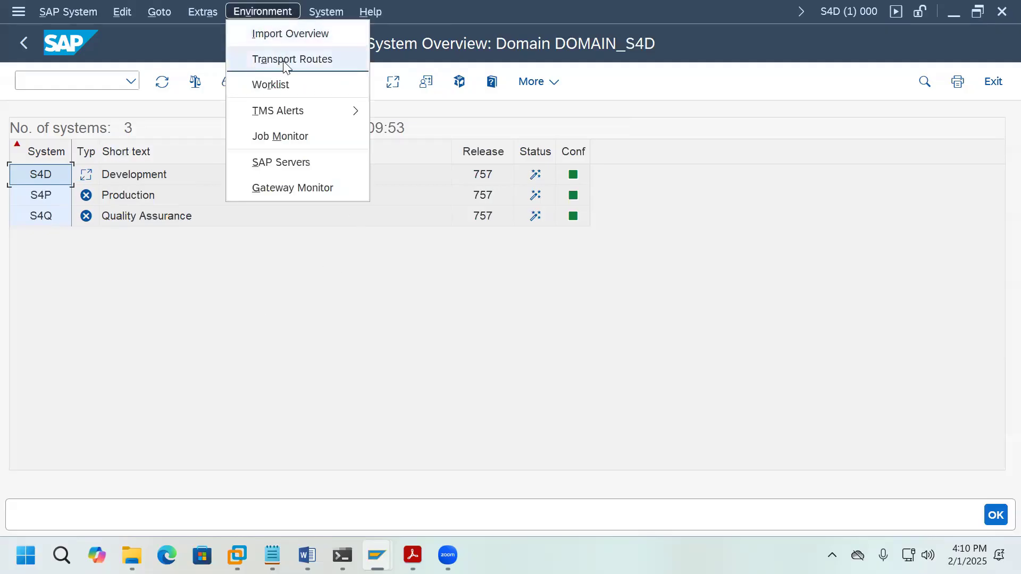
{"action": "left_click", "coordinate": [287, 59]}
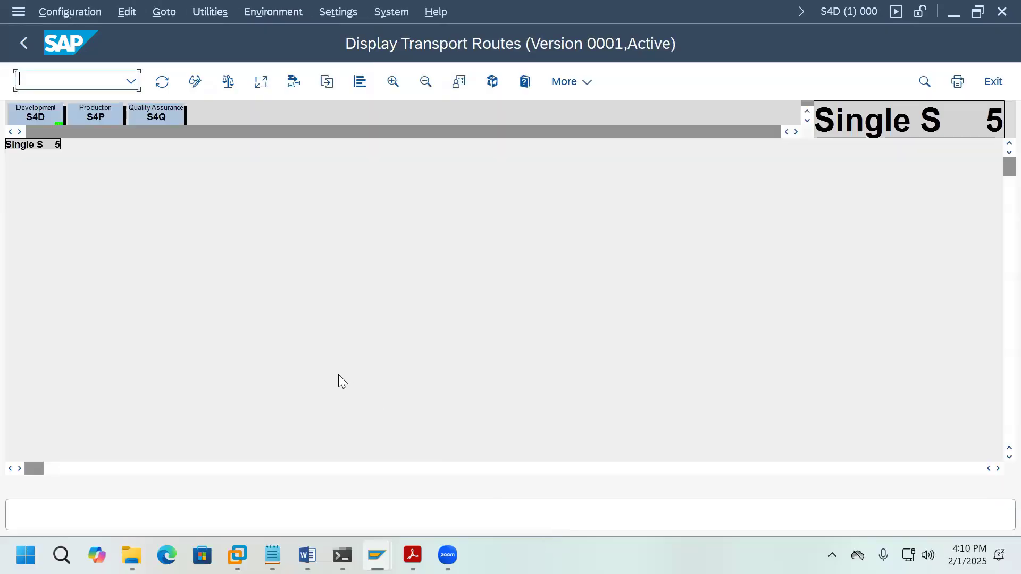
{"action": "left_click", "coordinate": [74, 16]}
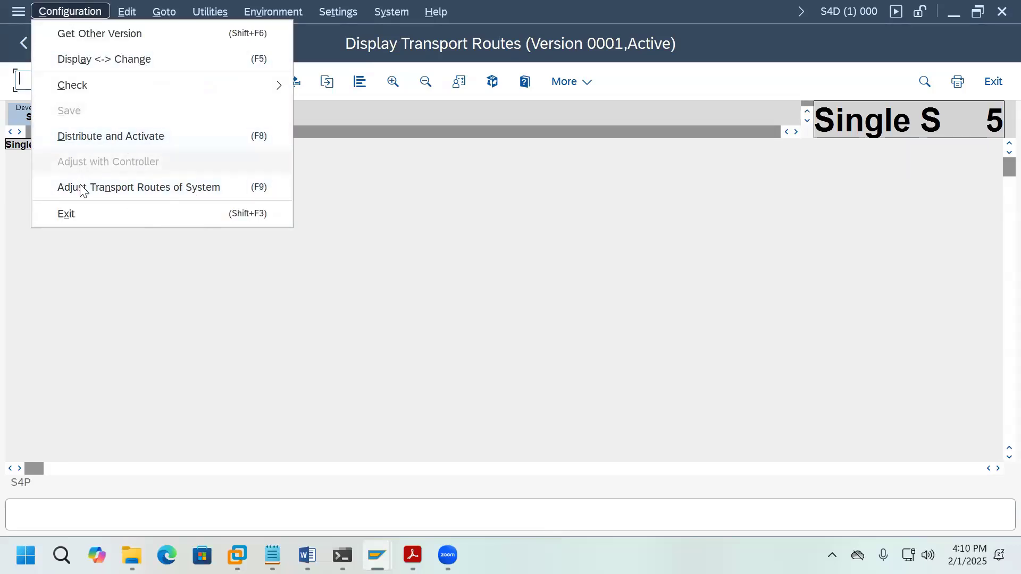
{"action": "left_click", "coordinate": [562, 391]}
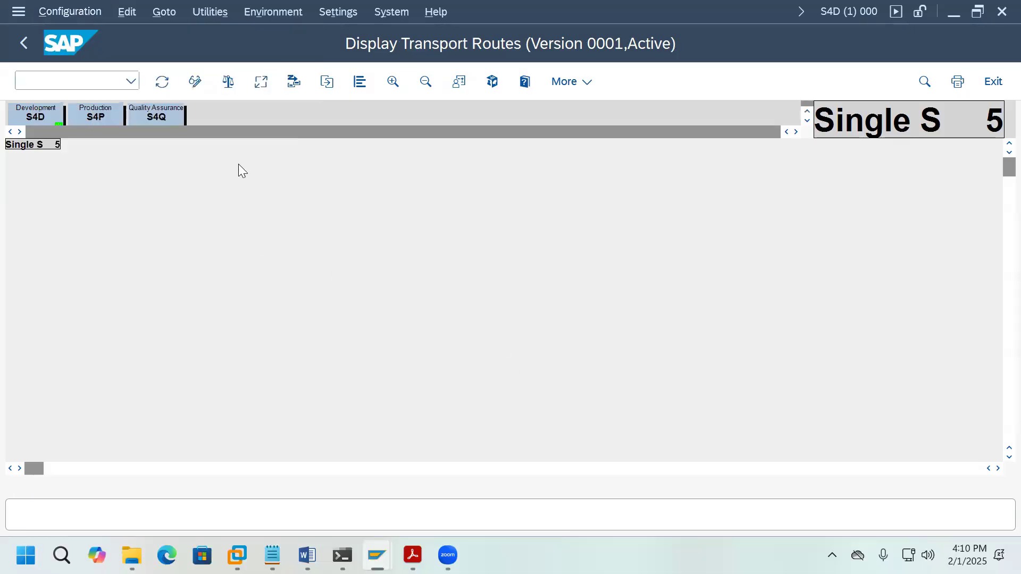
{"action": "left_click", "coordinate": [195, 83]}
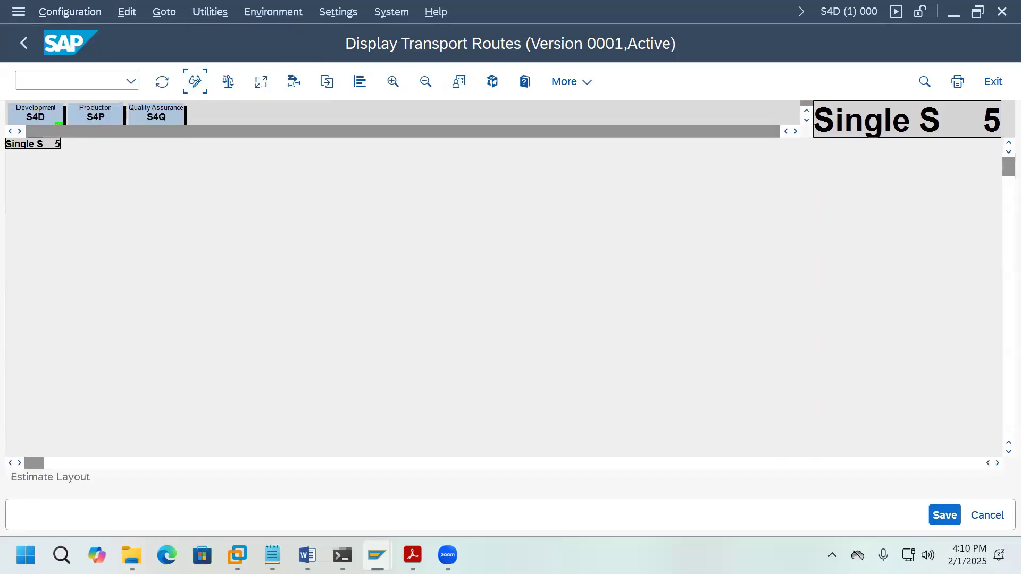
Step: Apply the three-systems-in-group setup with S4D development, S4Q quality assurance, S4P production
{"action": "left_click", "coordinate": [77, 14]}
{"action": "mouse_move", "coordinate": [66, 219]}
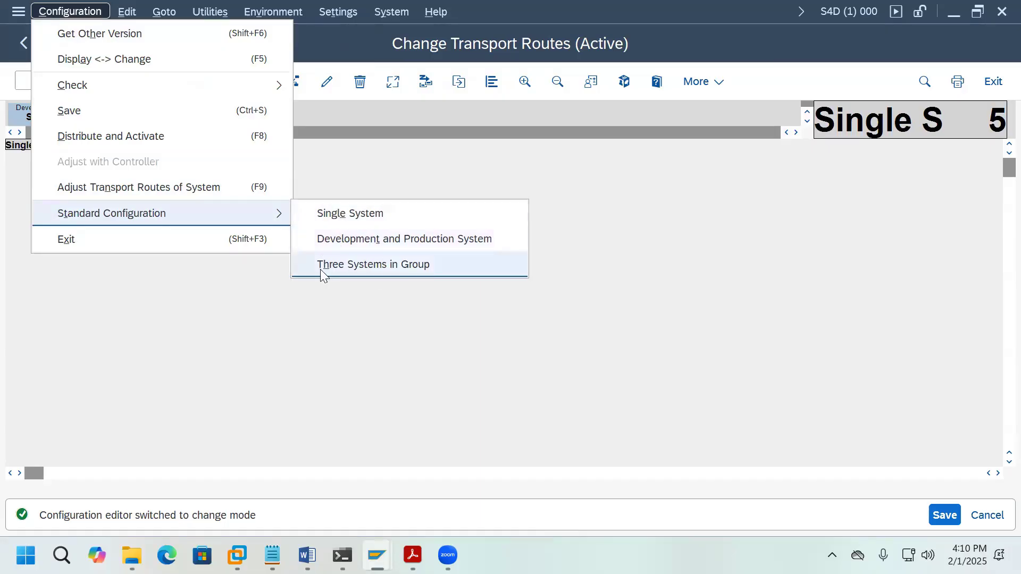
{"action": "left_click", "coordinate": [420, 271]}
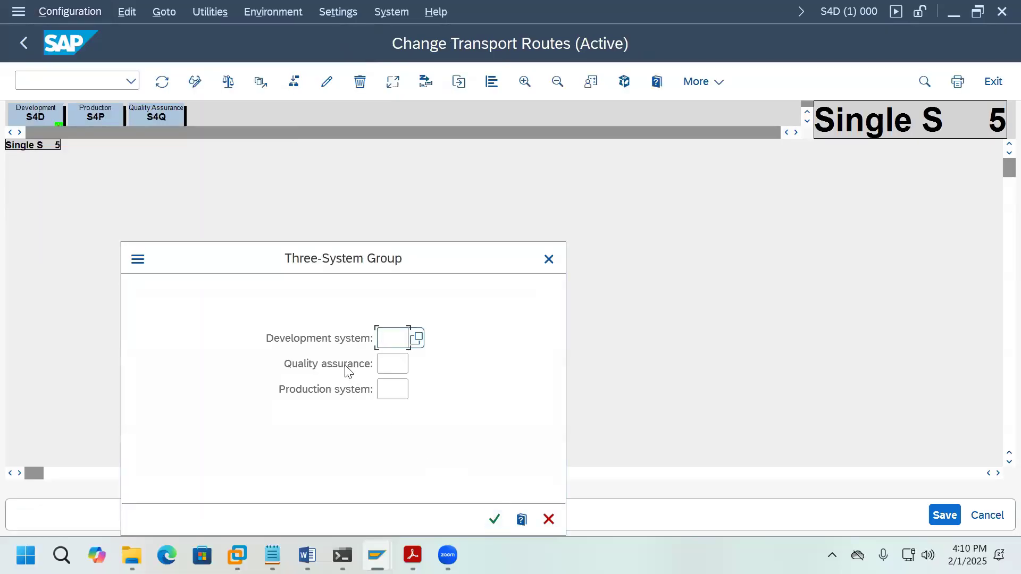
{"action": "left_click", "coordinate": [418, 341]}
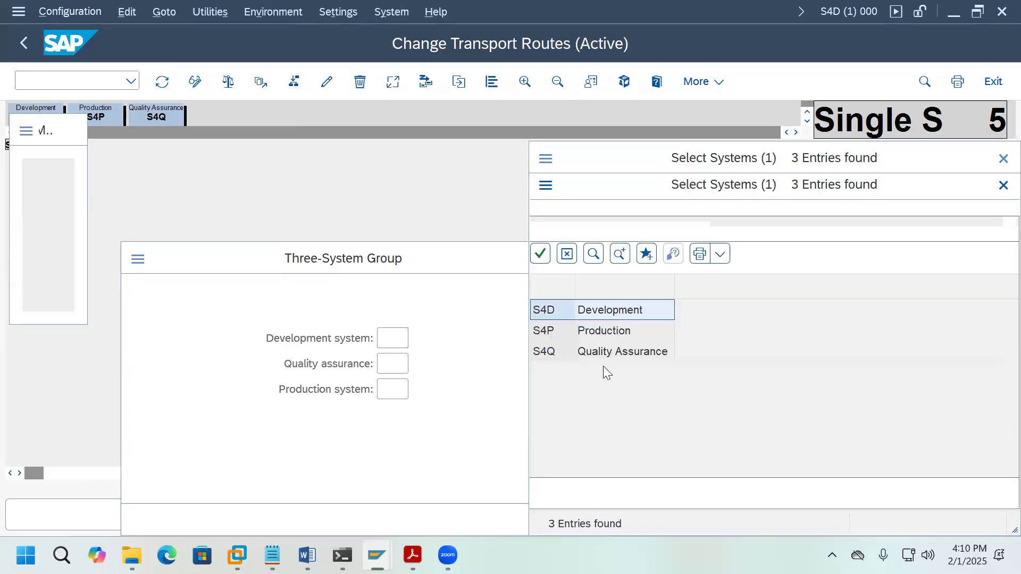
{"action": "double_click", "coordinate": [560, 290]}
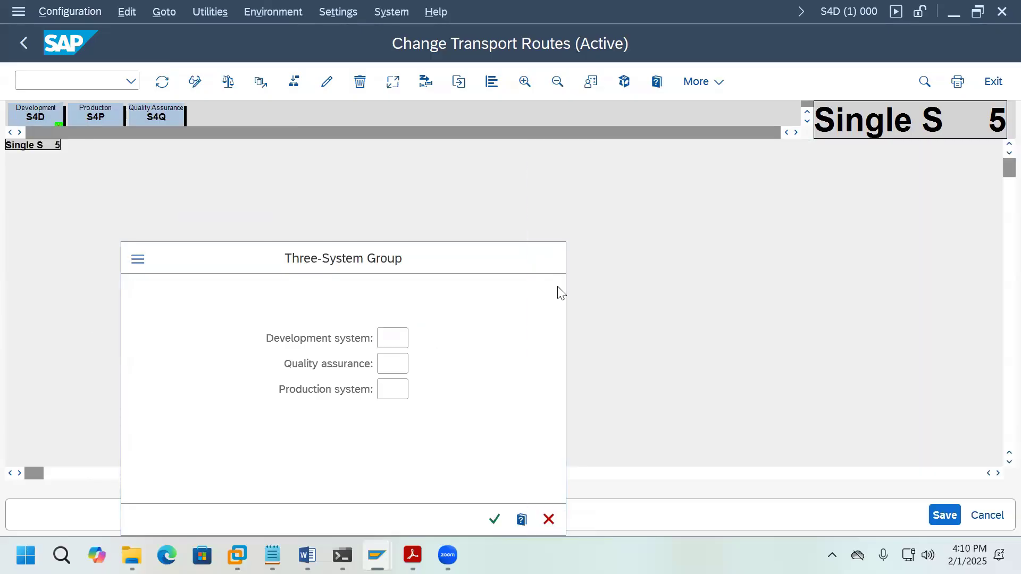
{"action": "left_click", "coordinate": [405, 365]}
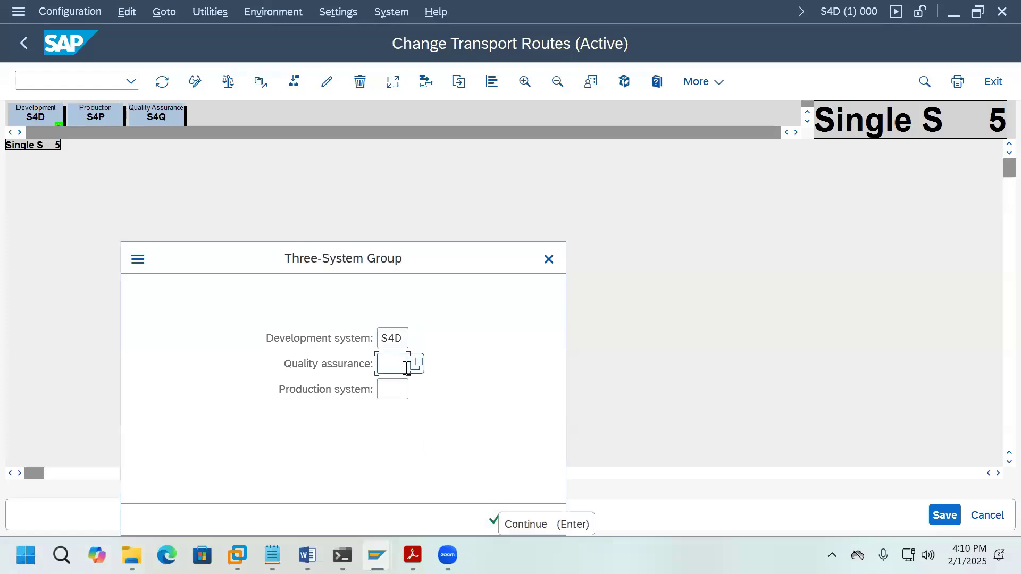
{"action": "left_click", "coordinate": [417, 364]}
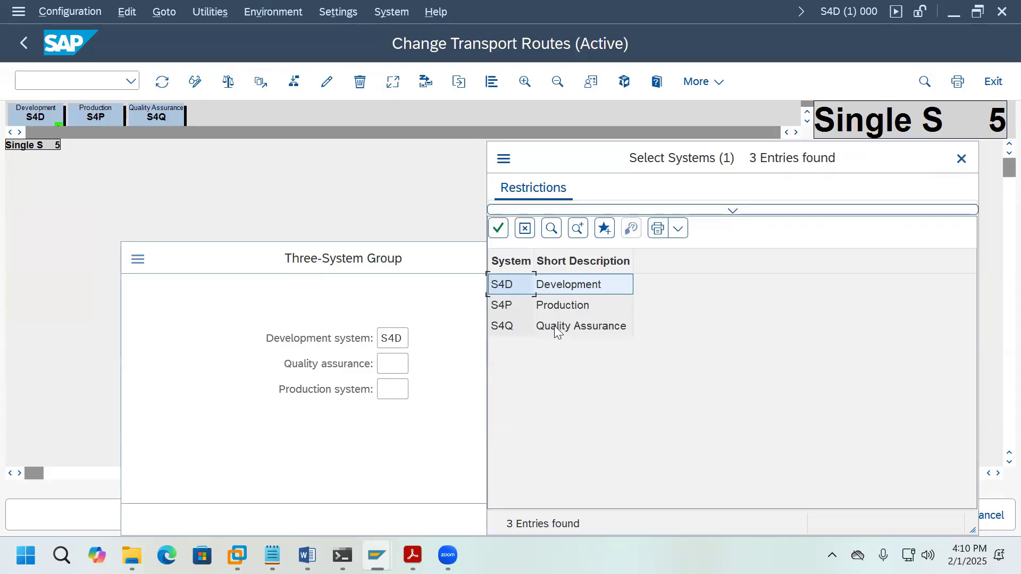
{"action": "double_click", "coordinate": [555, 326]}
{"action": "left_click", "coordinate": [393, 396]}
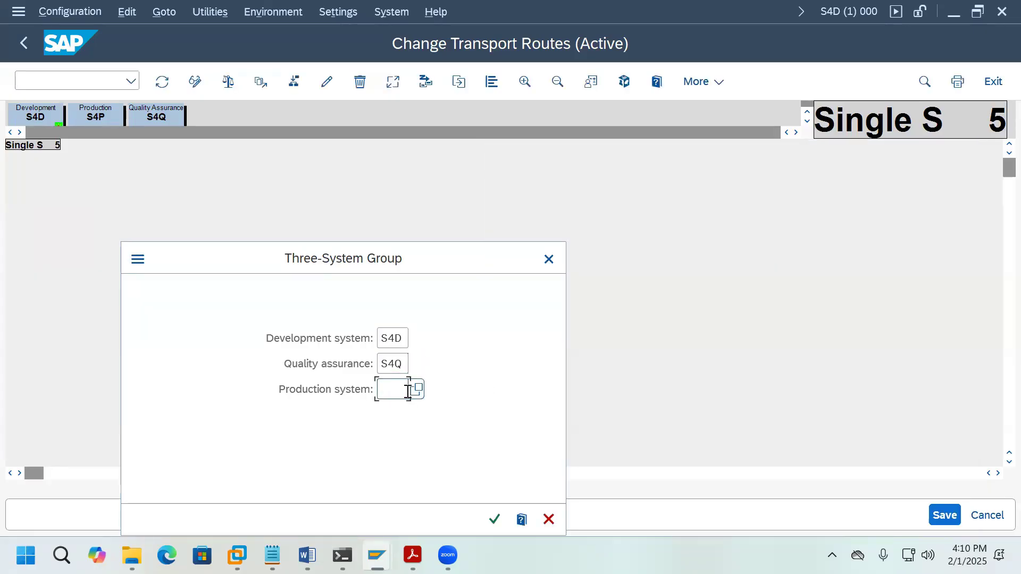
{"action": "left_click", "coordinate": [418, 390]}
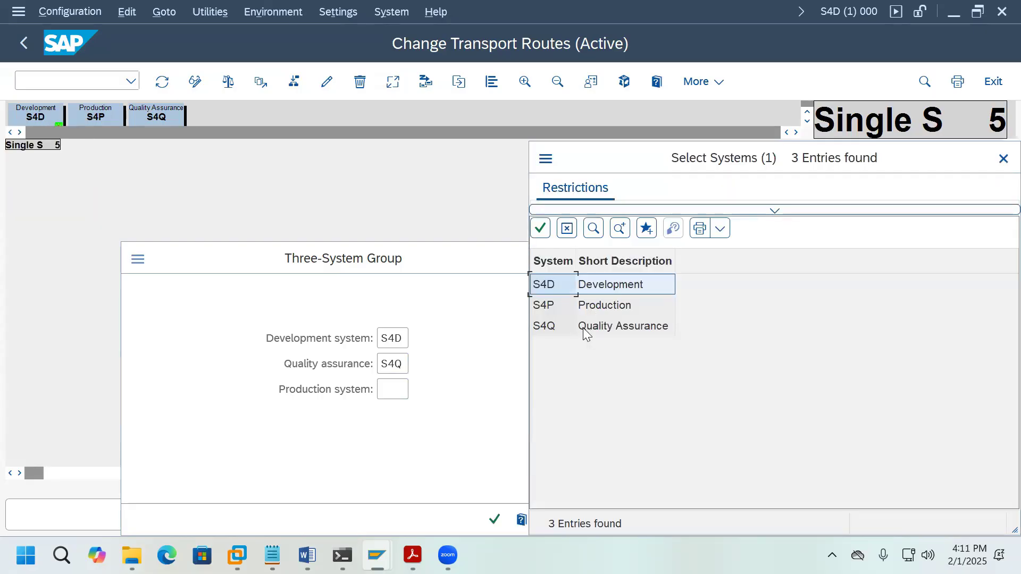
{"action": "left_click", "coordinate": [561, 315]}
{"action": "double_click", "coordinate": [559, 315]}
{"action": "left_click", "coordinate": [494, 519]}
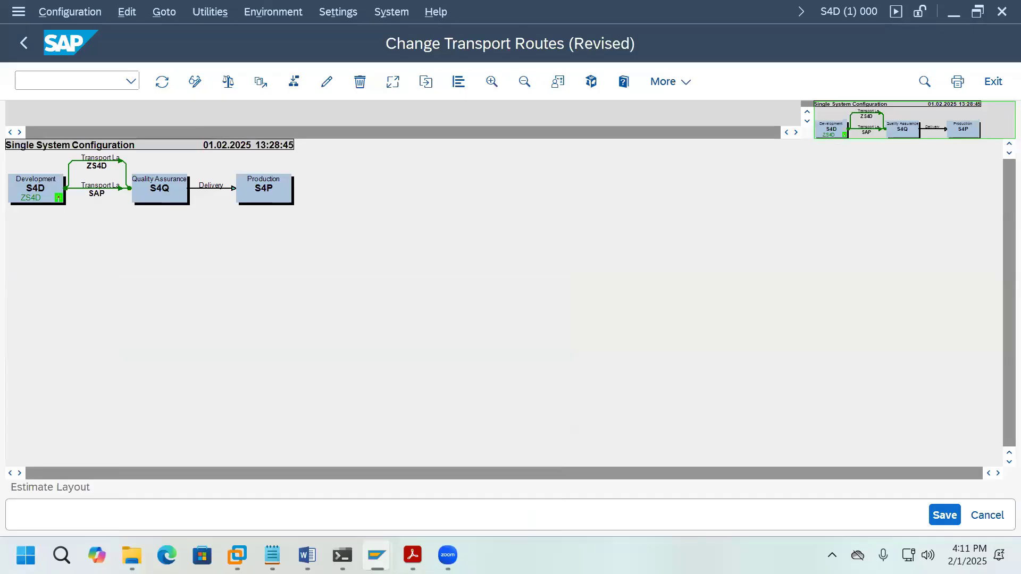
Step: Save the new transport route configuration
{"action": "left_click", "coordinate": [491, 83]}
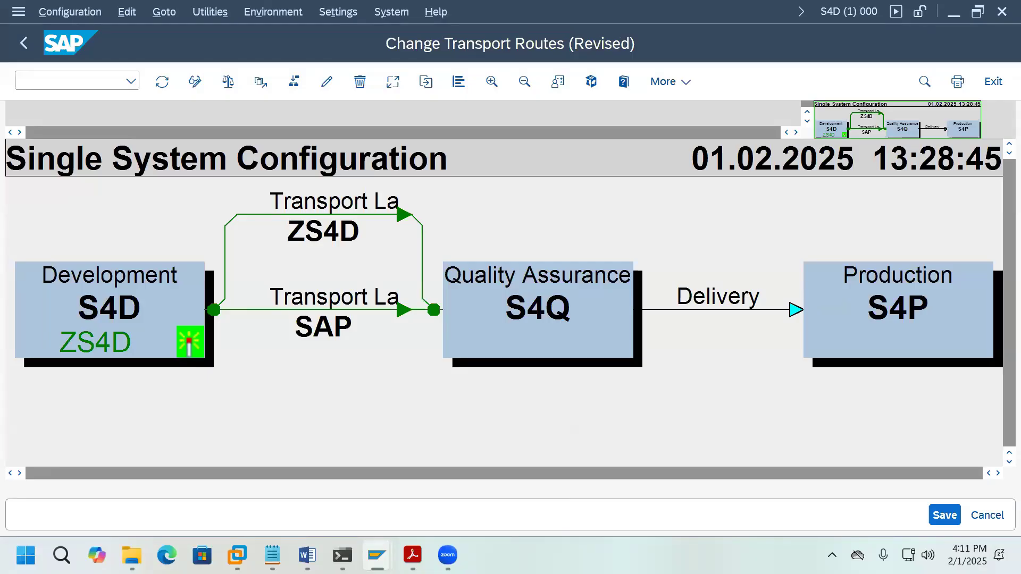
{"action": "left_click", "coordinate": [945, 515]}
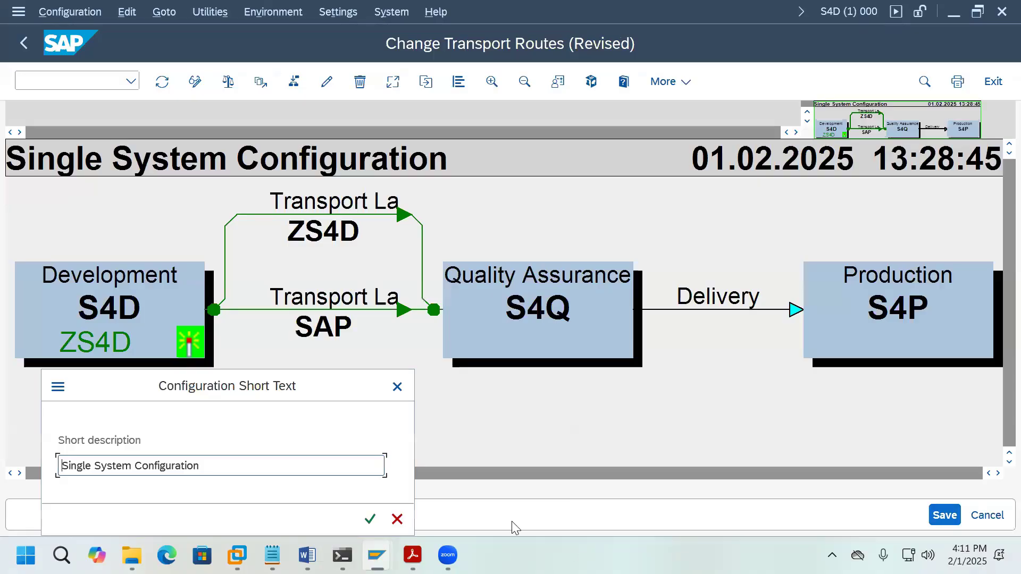
{"action": "left_click", "coordinate": [413, 555]}
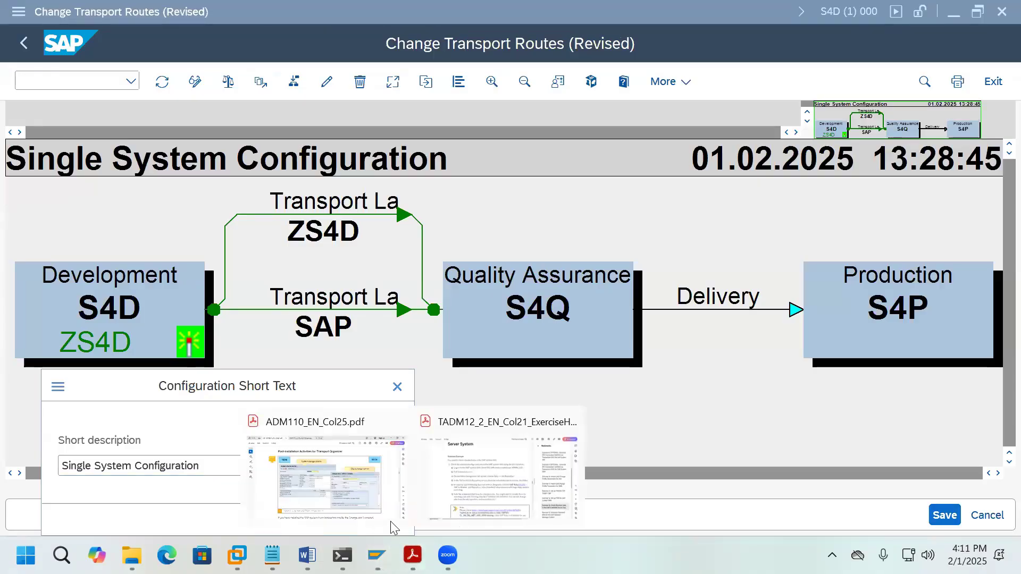
Step: Copy 'SAP S4/HANA Server Transport Landscape' from Exercise 12 of the TADM12 guide
{"action": "left_click", "coordinate": [513, 481]}
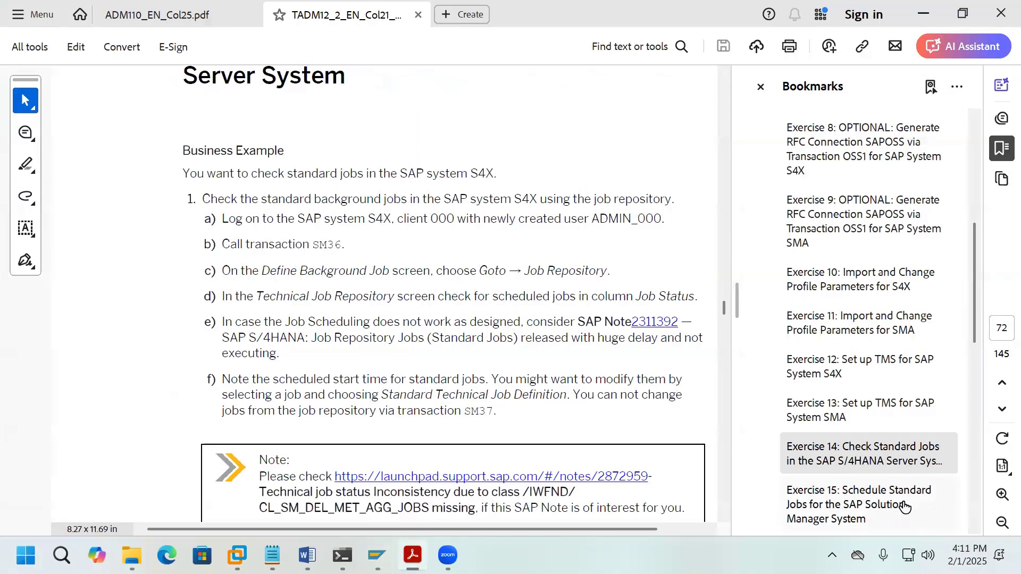
{"action": "left_click", "coordinate": [868, 374]}
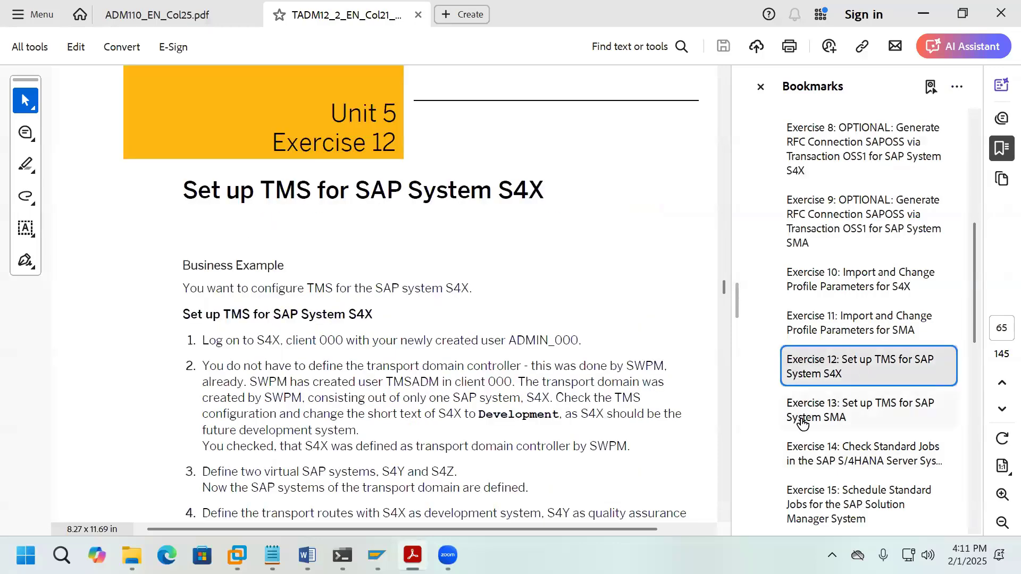
{"action": "left_click", "coordinate": [833, 418]}
{"action": "scroll", "coordinate": [720, 209], "scroll_direction": "up", "scroll_amount": 10}
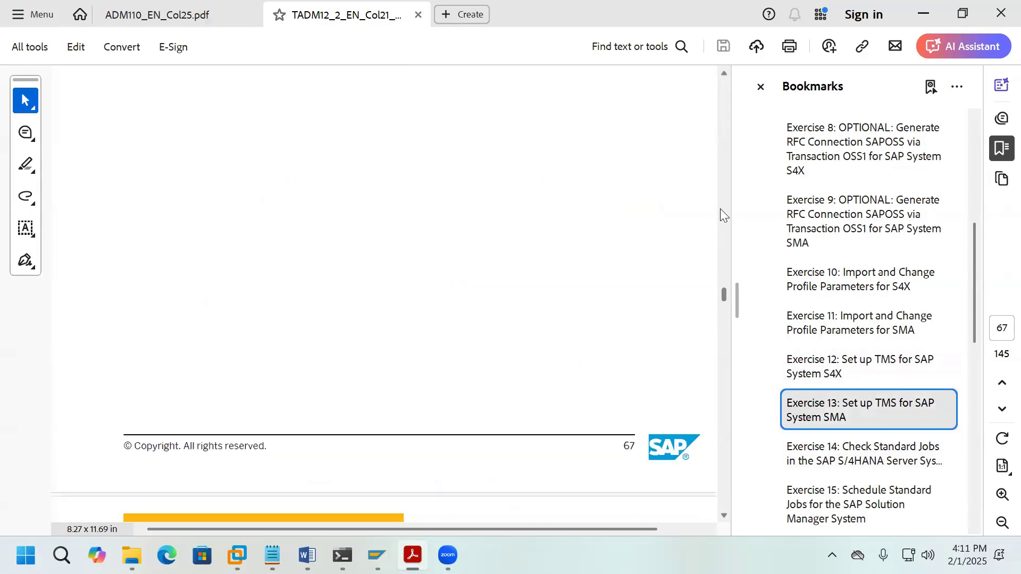
{"action": "left_click_drag", "start_coordinate": [414, 152], "coordinate": [692, 153]}
{"action": "right_click", "coordinate": [658, 159]}
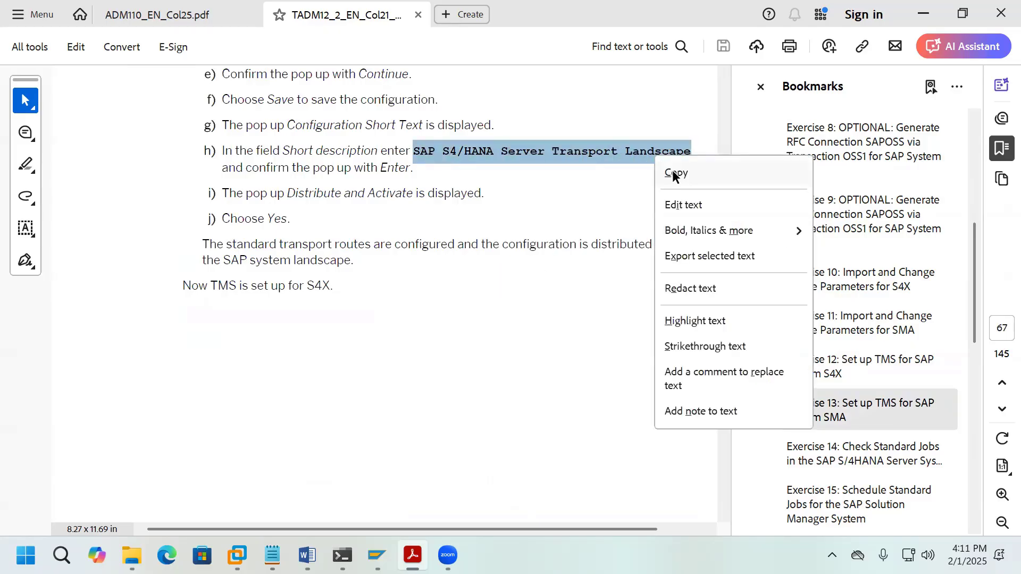
{"action": "left_click", "coordinate": [673, 172]}
Step: Paste 'SAP S4/HANA Server Transport Landscape' as the short description, then distribute and activate
{"action": "mouse_move", "coordinate": [377, 556]}
{"action": "left_click", "coordinate": [463, 474]}
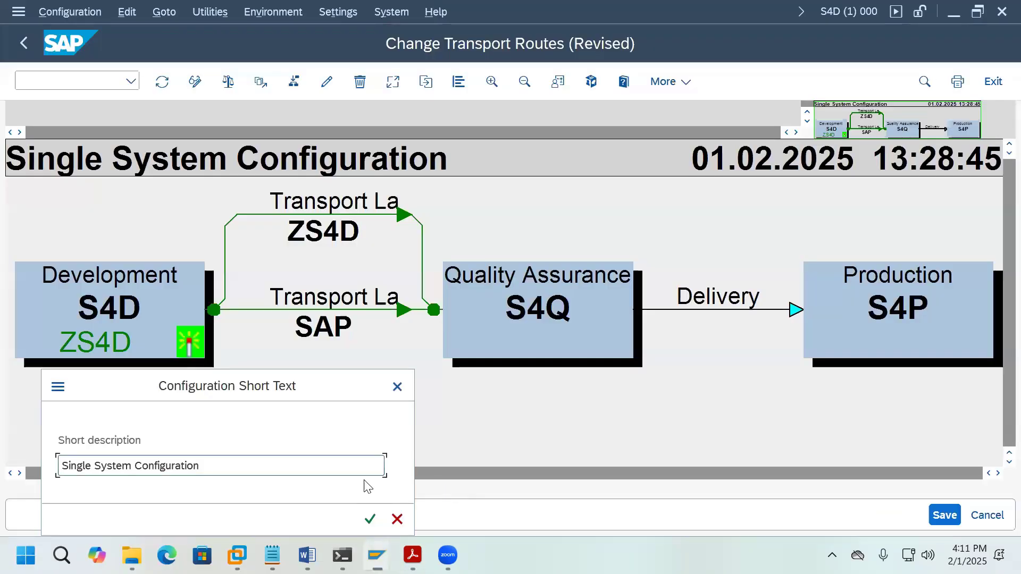
{"action": "left_click_drag", "start_coordinate": [209, 471], "coordinate": [64, 473]}
{"action": "key", "text": "ctrl+v"}
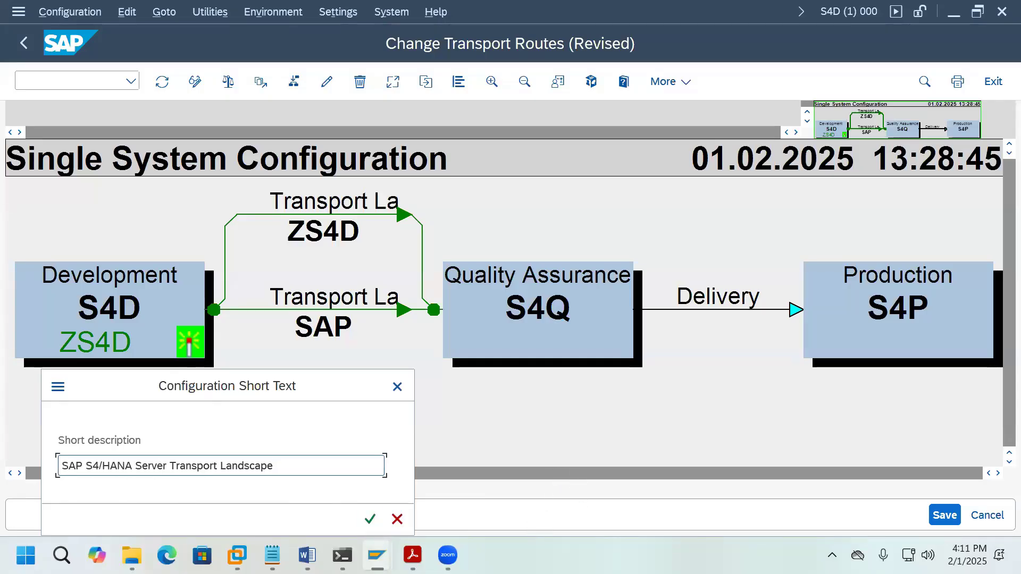
{"action": "left_click", "coordinate": [371, 519]}
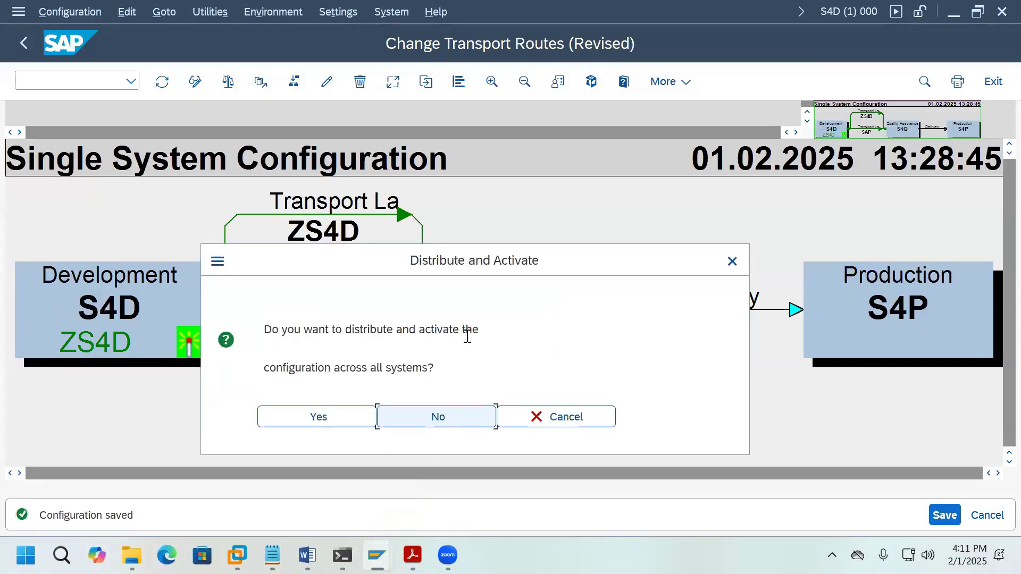
{"action": "left_click", "coordinate": [336, 420]}
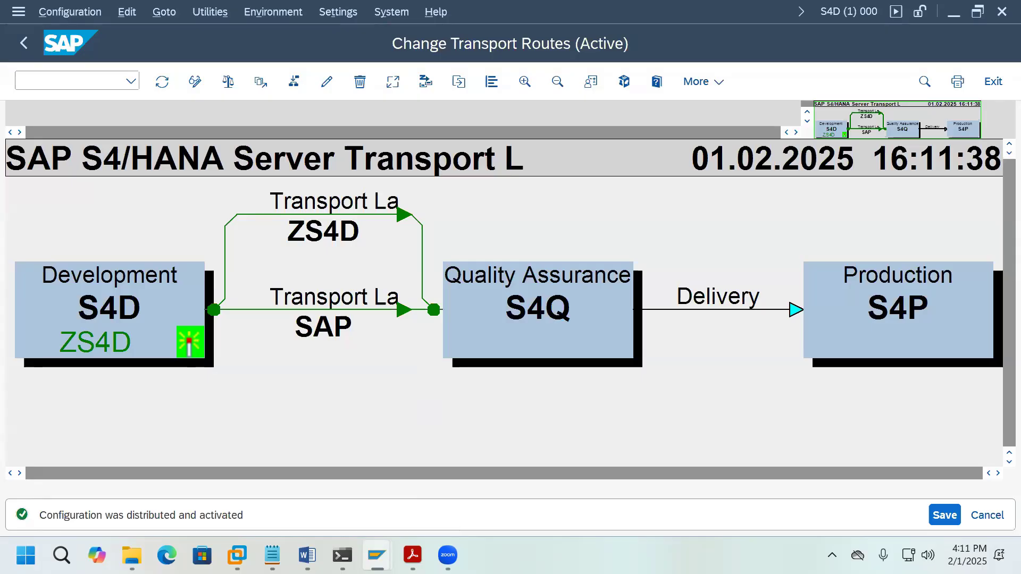
Step: Scroll the ADM110 PDF down to Figure 108 on installing a new SAP license
{"action": "mouse_move", "coordinate": [413, 555]}
{"action": "left_click", "coordinate": [331, 474]}
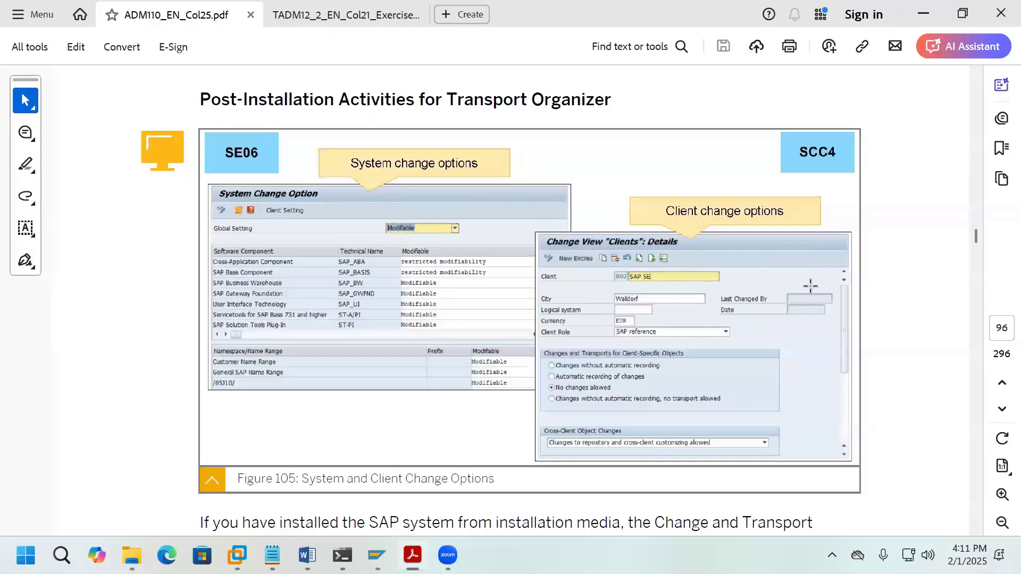
{"action": "scroll", "coordinate": [611, 213], "scroll_direction": "down", "scroll_amount": 15}
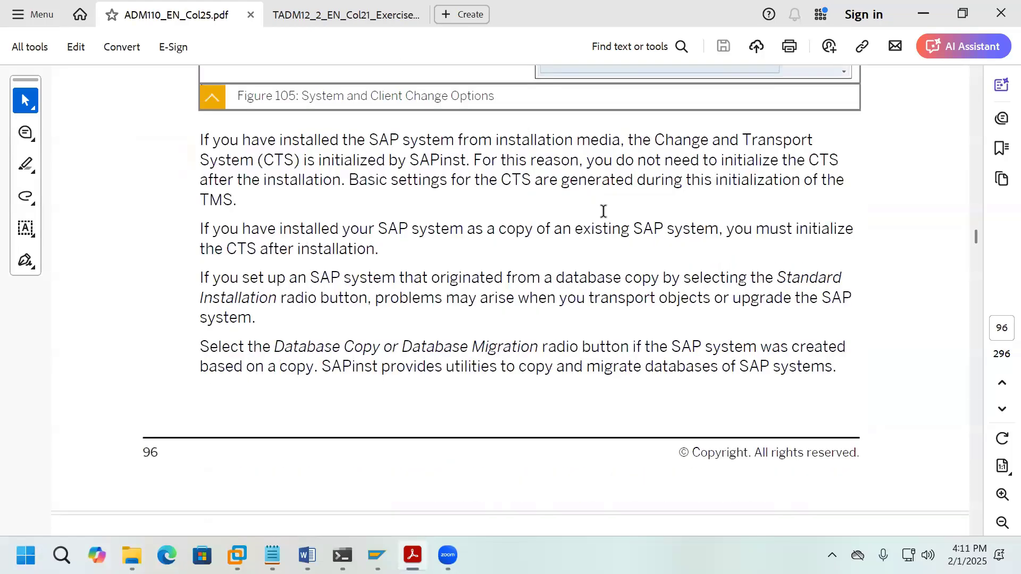
{"action": "scroll", "coordinate": [604, 214], "scroll_direction": "down", "scroll_amount": 15}
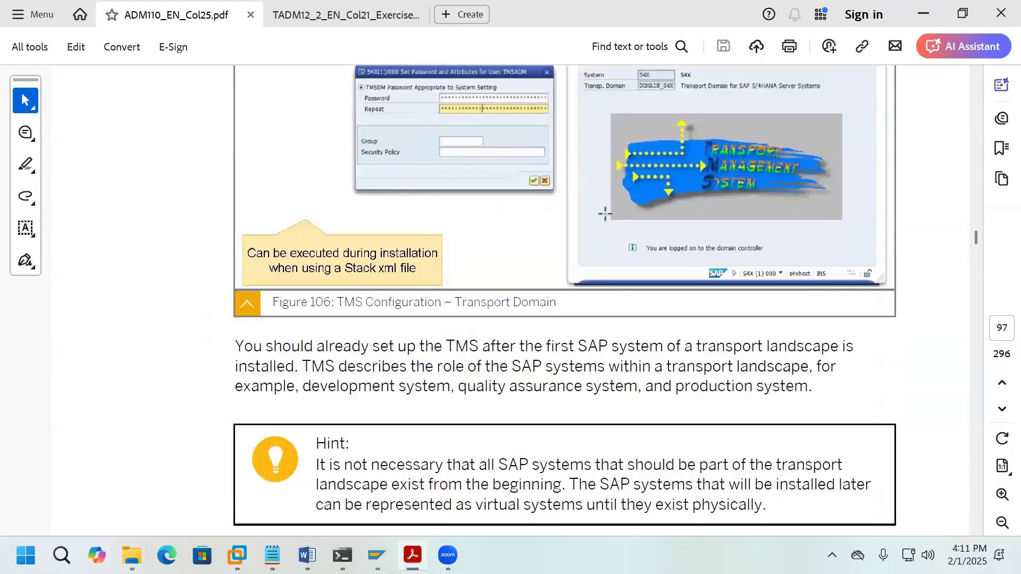
{"action": "scroll", "coordinate": [608, 213], "scroll_direction": "down", "scroll_amount": 15}
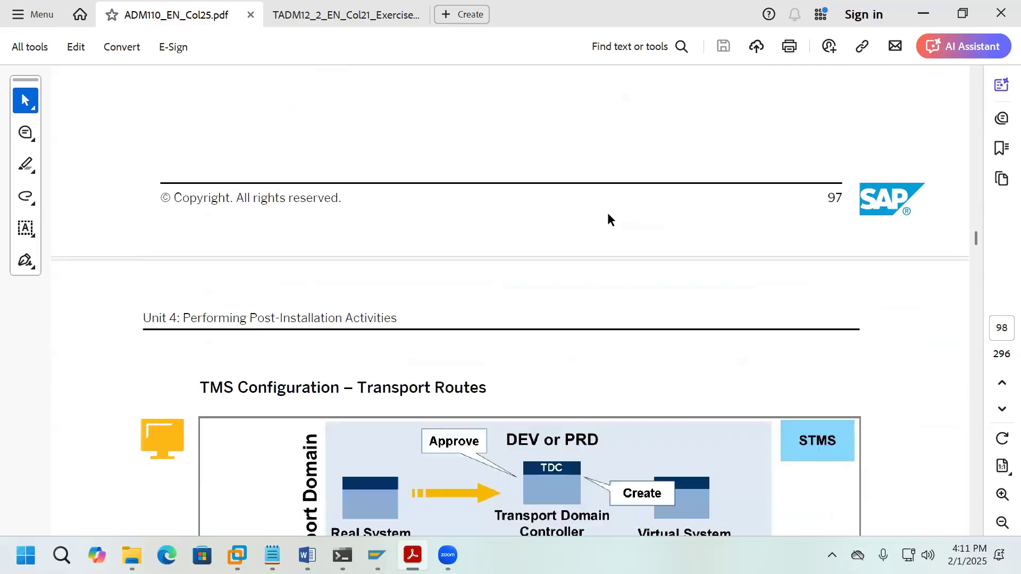
{"action": "scroll", "coordinate": [607, 213], "scroll_direction": "down", "scroll_amount": 15}
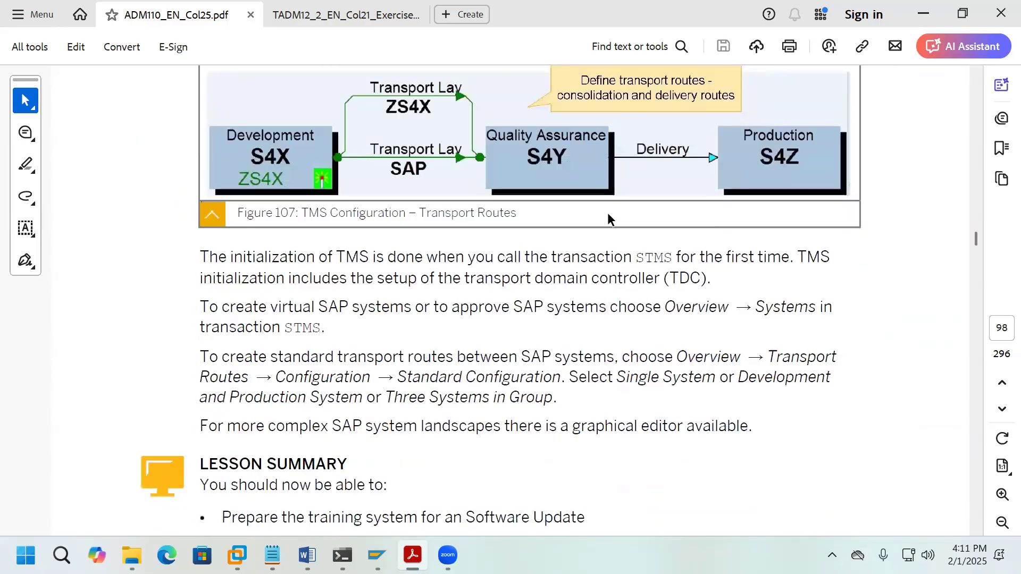
{"action": "scroll", "coordinate": [607, 213], "scroll_direction": "up", "scroll_amount": 2}
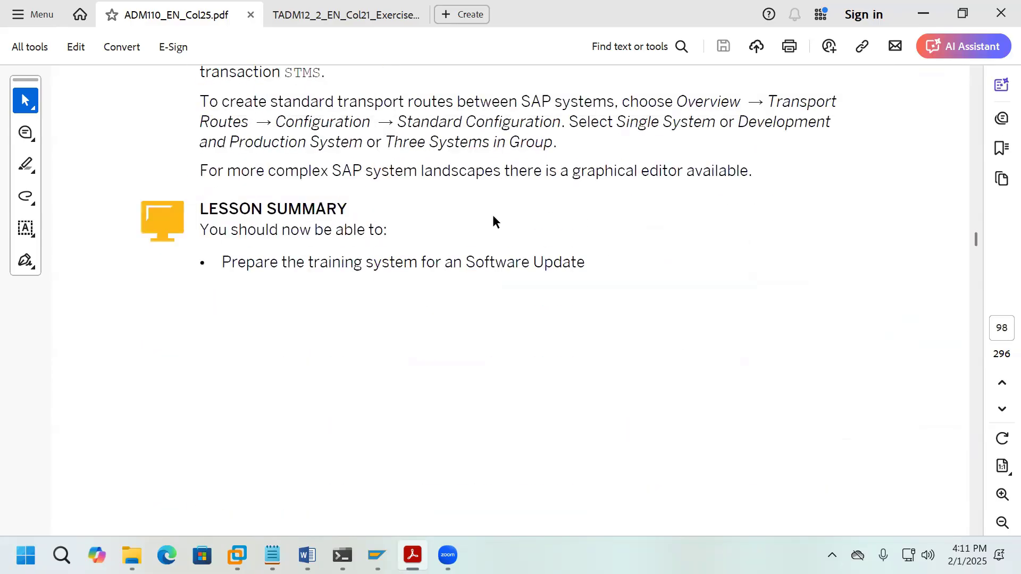
{"action": "scroll", "coordinate": [444, 242], "scroll_direction": "down", "scroll_amount": 16}
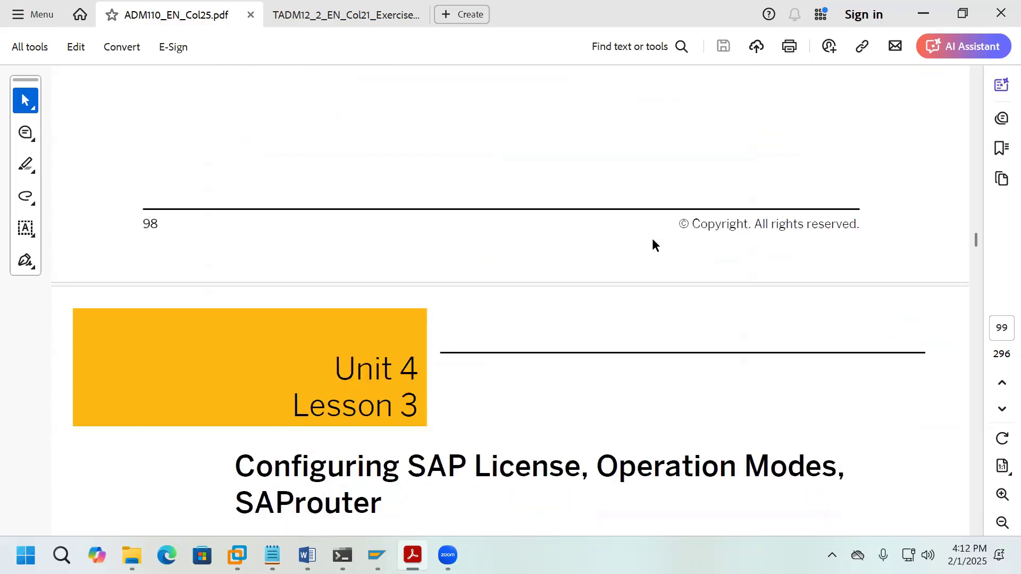
{"action": "scroll", "coordinate": [653, 245], "scroll_direction": "down", "scroll_amount": 12}
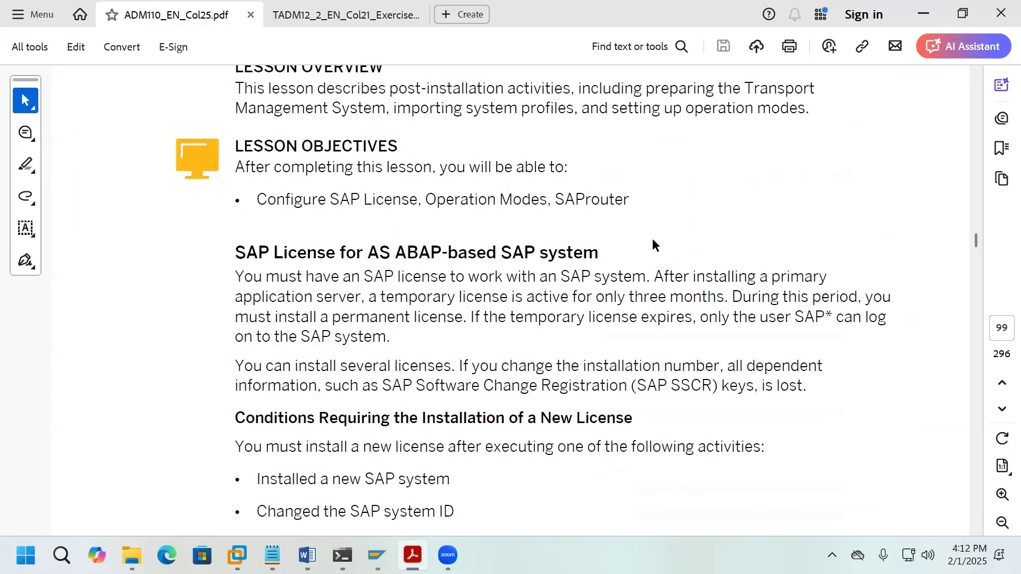
{"action": "scroll", "coordinate": [652, 239], "scroll_direction": "down", "scroll_amount": 13}
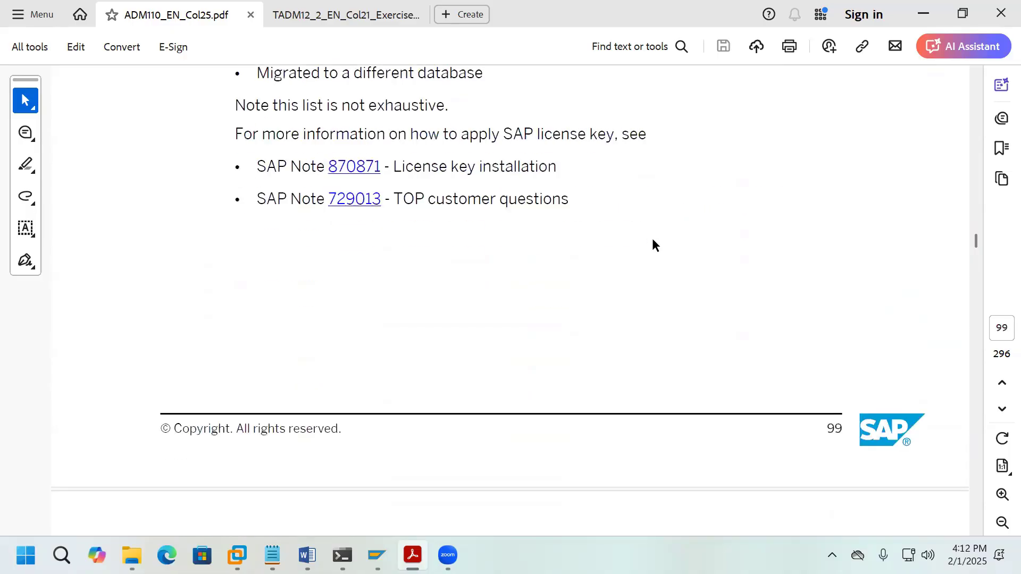
{"action": "scroll", "coordinate": [652, 238], "scroll_direction": "down", "scroll_amount": 10}
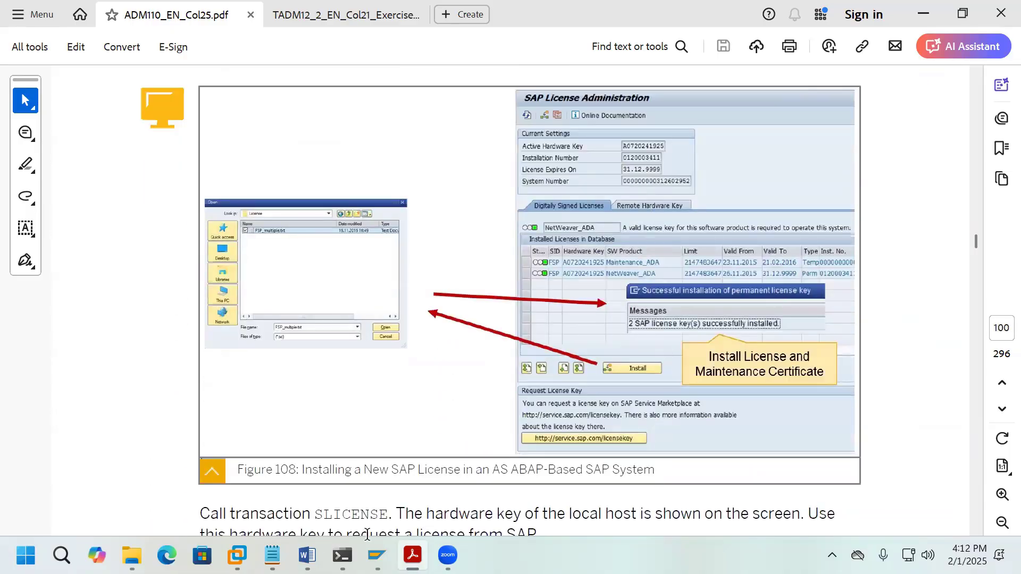
{"action": "left_click", "coordinate": [307, 556]}
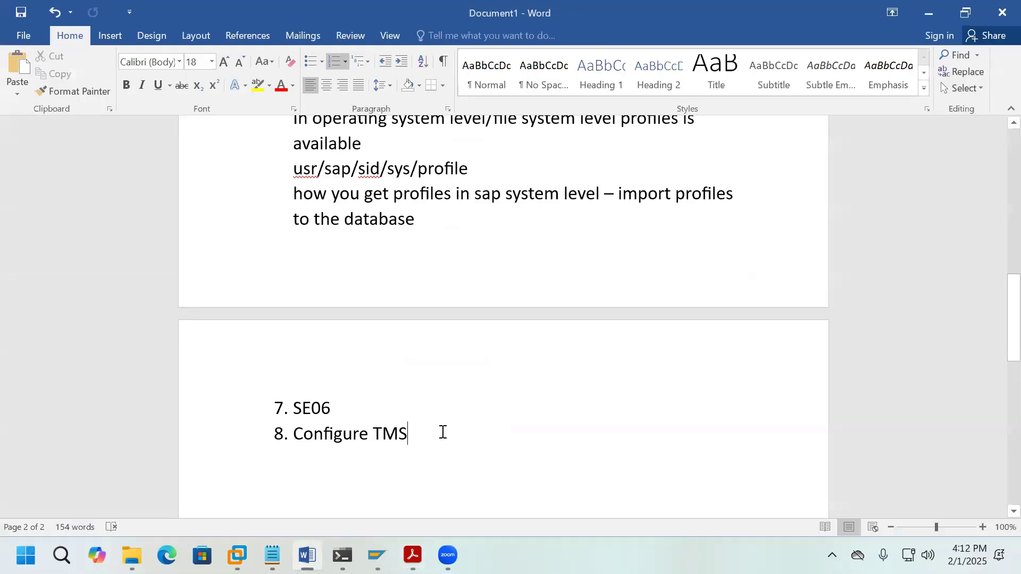
Step: Add item 'License - SLICENSE' with a note on the 3-month temporary license key
{"action": "key", "text": "Return"}
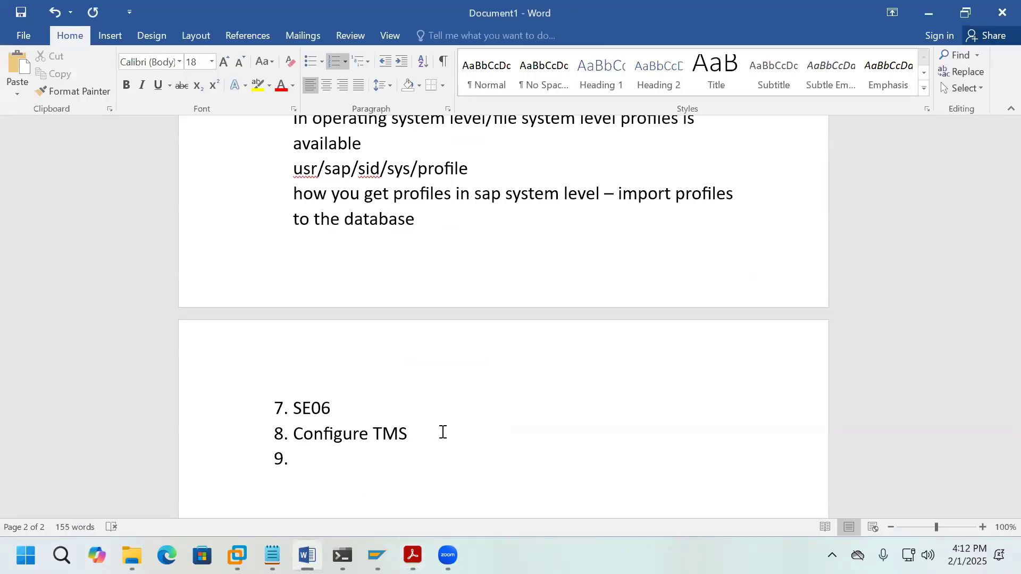
{"action": "type", "text": "License - SLI"}
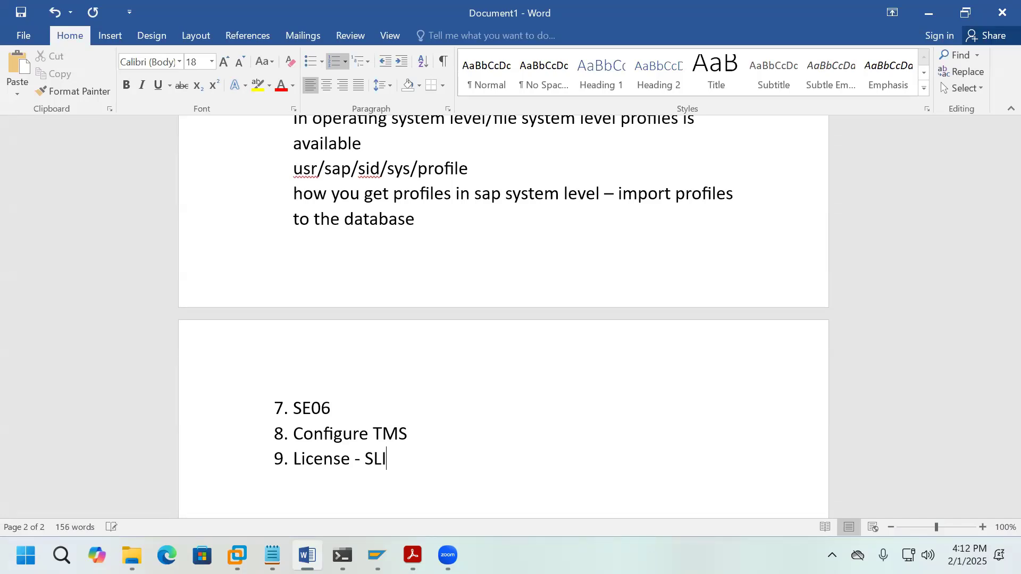
{"action": "type", "text": "CENSE"}
{"action": "key", "text": "Return"}
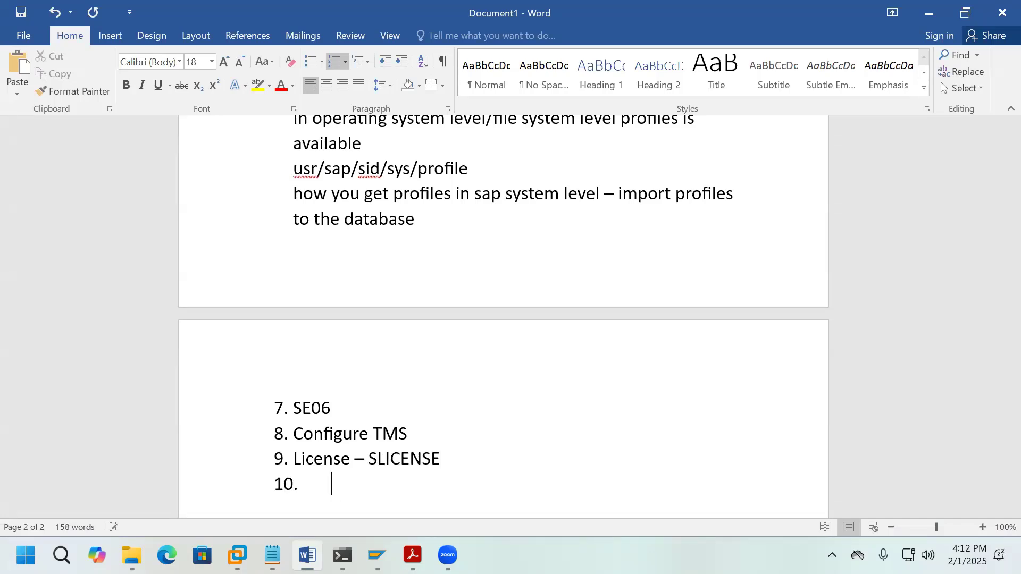
{"action": "key", "text": "BackSpace"}
{"action": "type", "text": "after "}
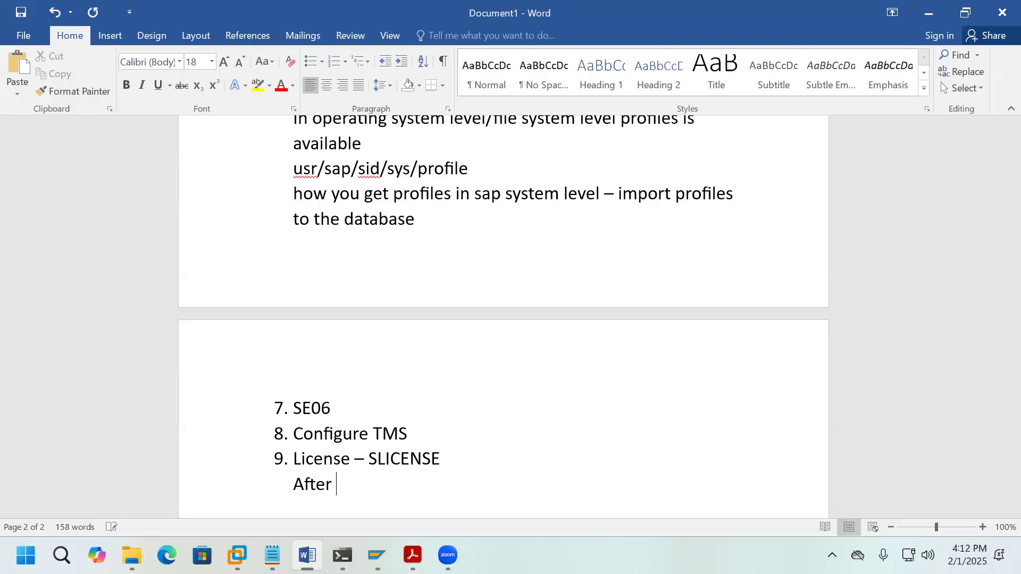
{"action": "type", "text": "installat"}
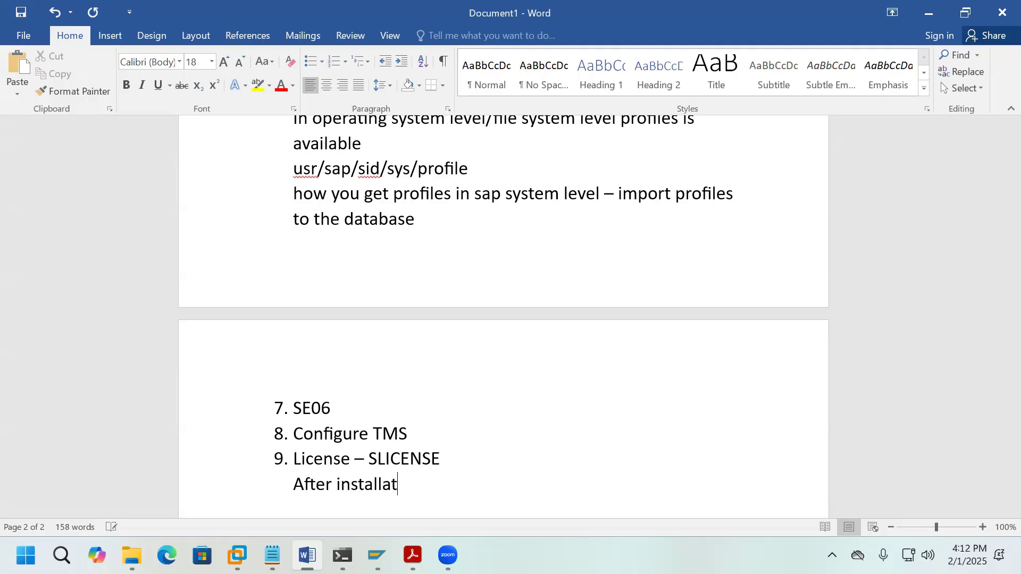
{"action": "type", "text": "ion is completed"}
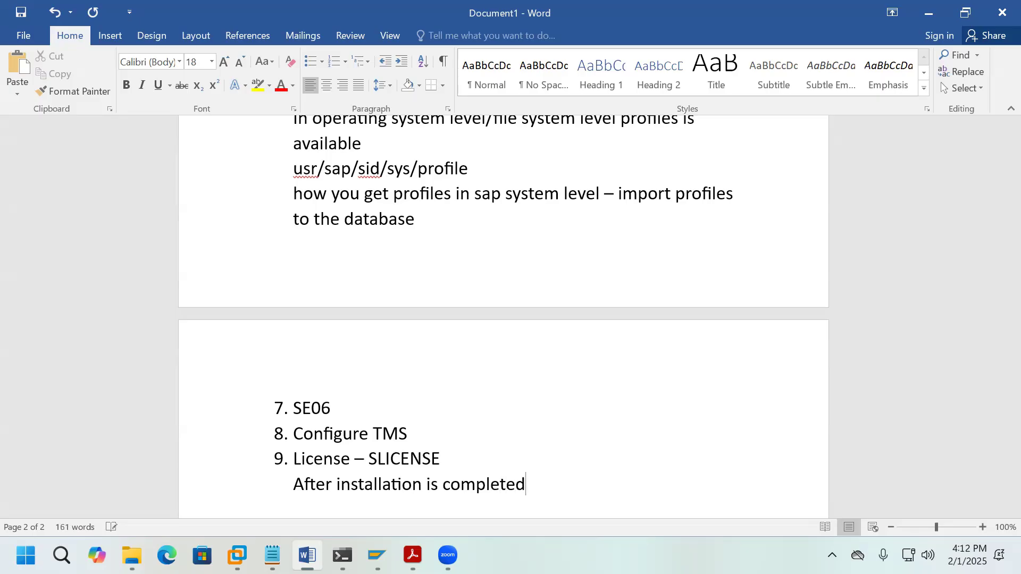
{"action": "type", "text": ", you have te"}
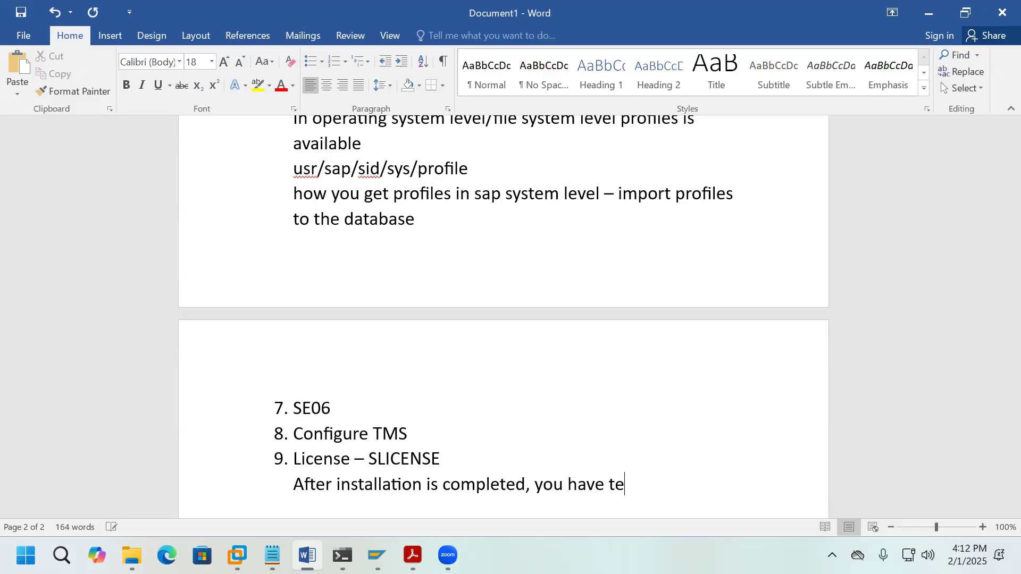
{"action": "type", "text": "mporary license k"}
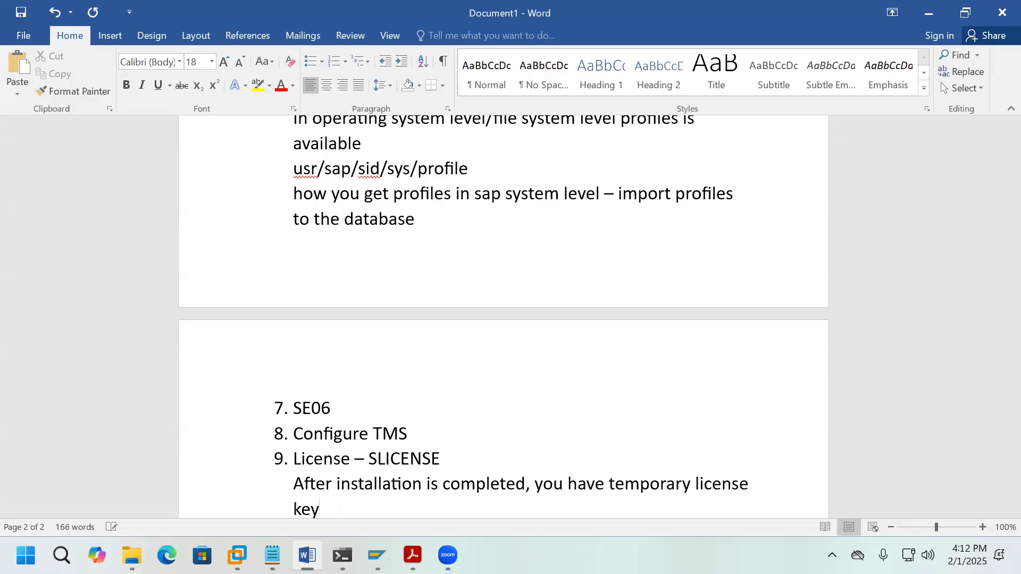
{"action": "type", "text": "ey - 3months"}
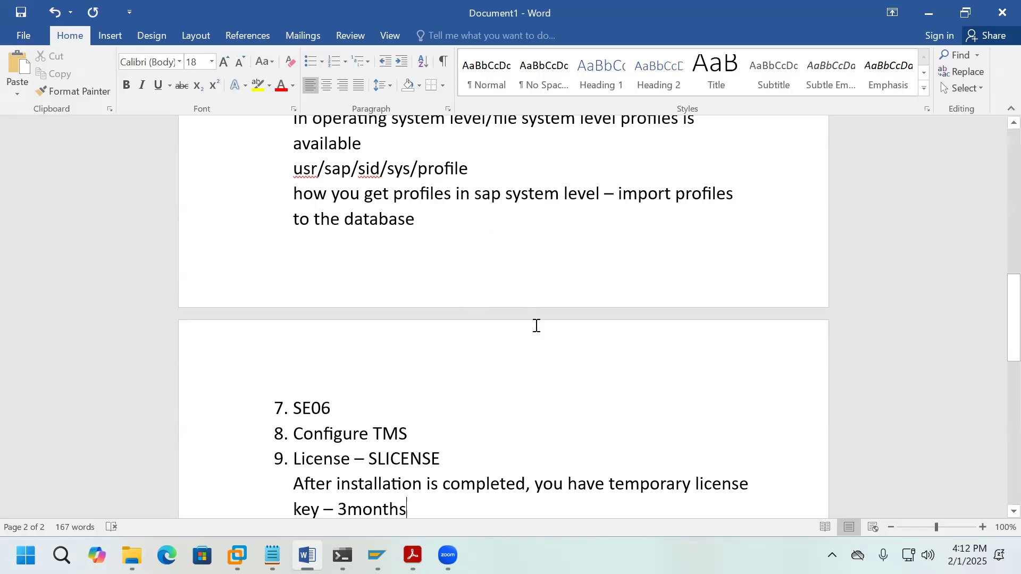
{"action": "scroll", "coordinate": [536, 326], "scroll_direction": "down", "scroll_amount": 2}
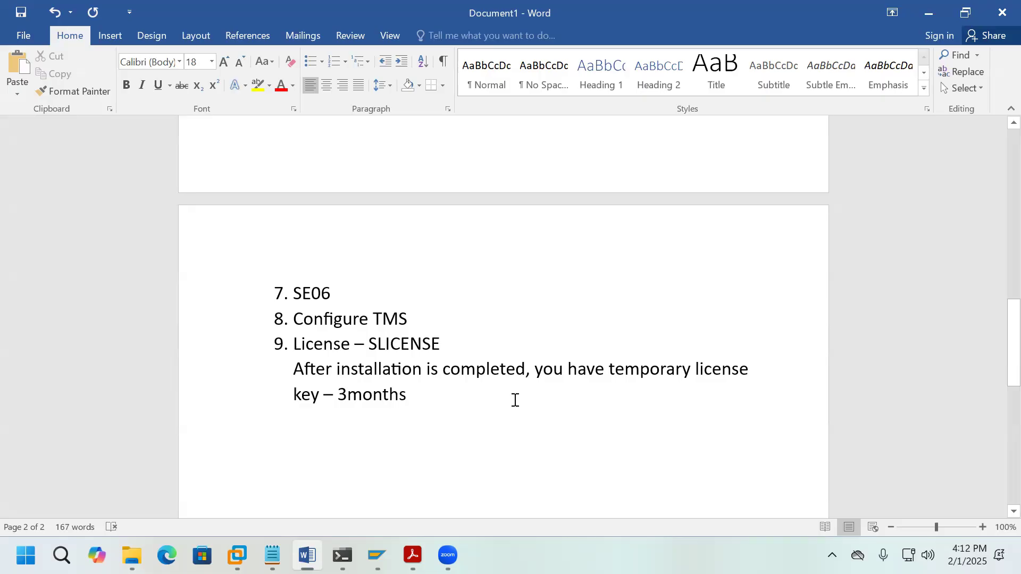
Step: Note that the license key expires if no permanent key is applied within 3 months
{"action": "type", "text": "- "}
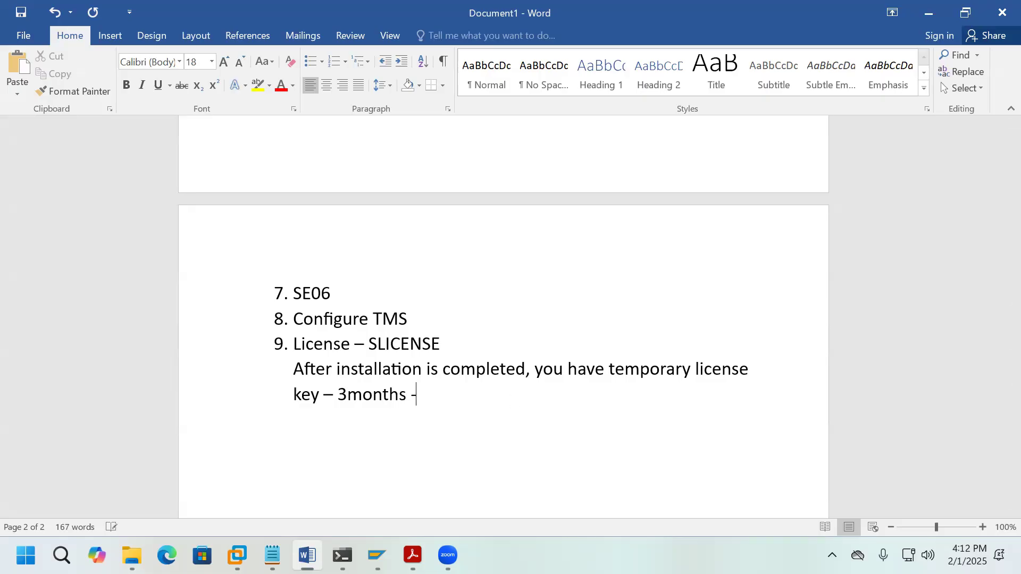
{"action": "type", "text": "valid"}
{"action": "key", "text": "Return"}
{"action": "type", "text": "within 3"}
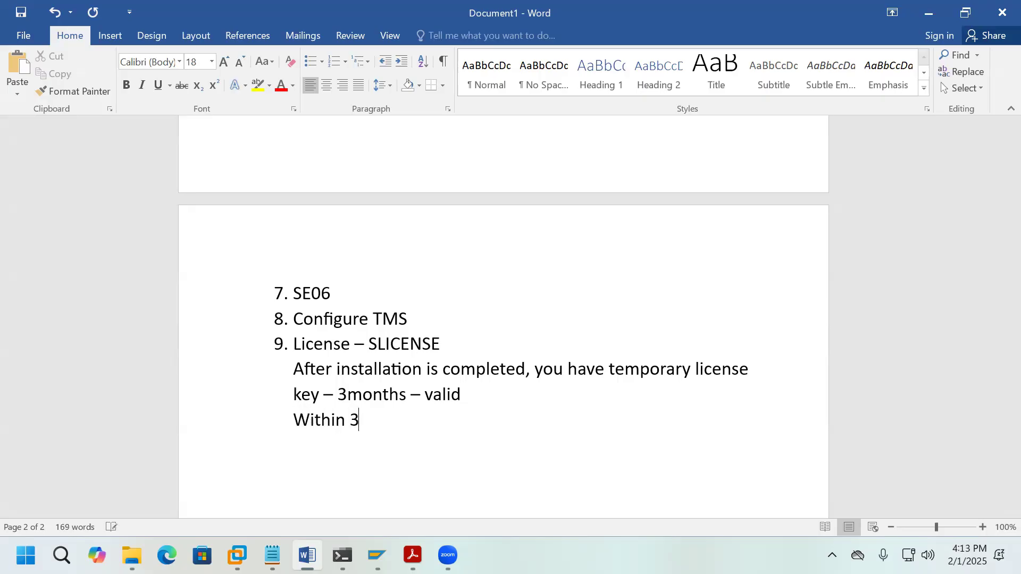
{"action": "type", "text": " months you didno"}
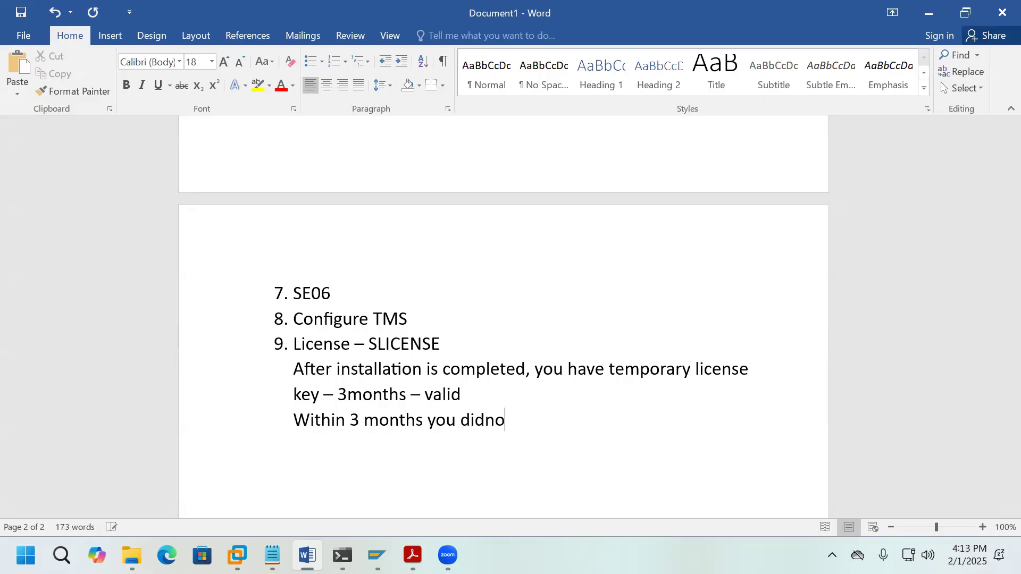
{"action": "type", "text": "t apply p"}
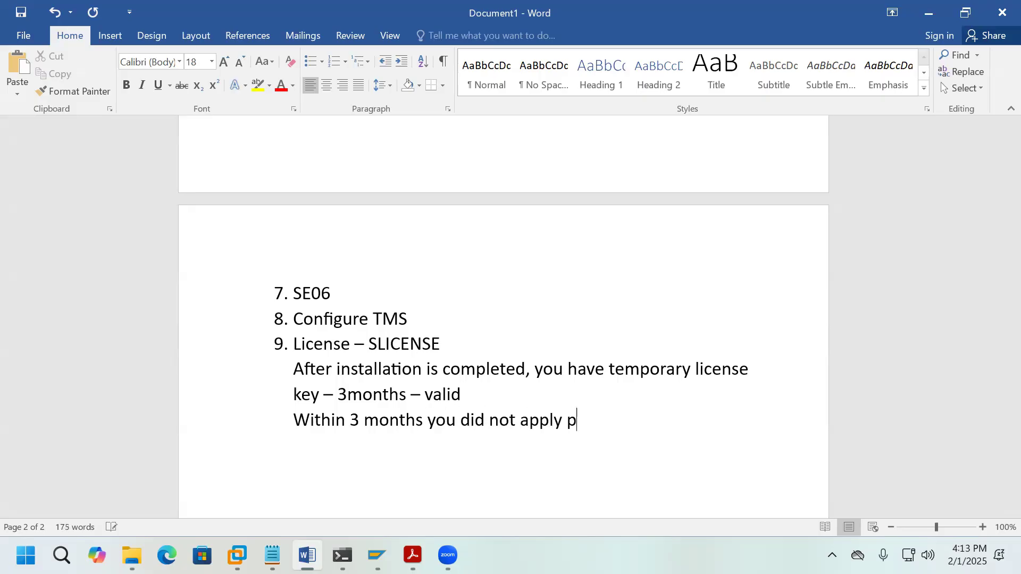
{"action": "type", "text": "ermanent l"}
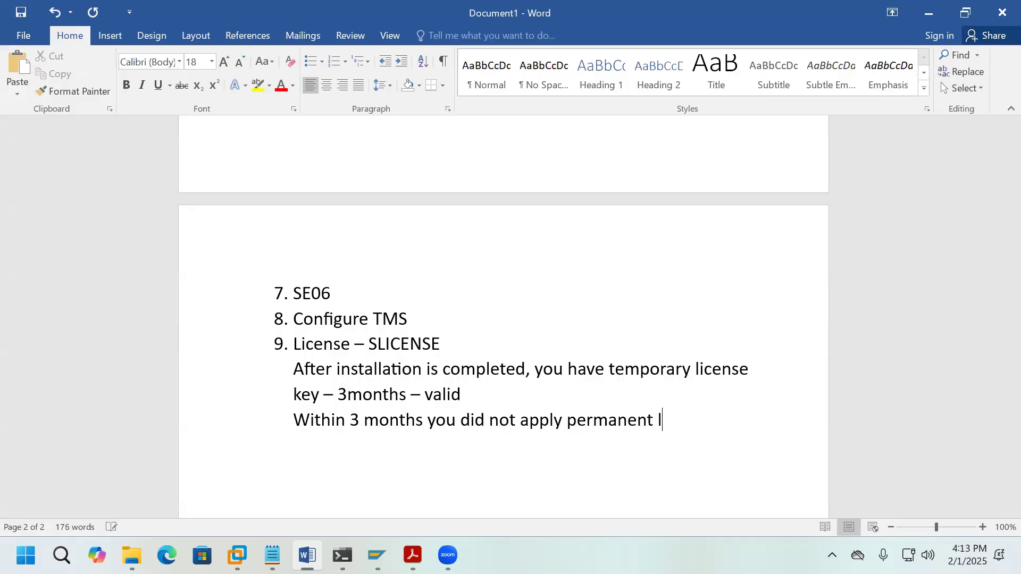
{"action": "type", "text": "icense key"}
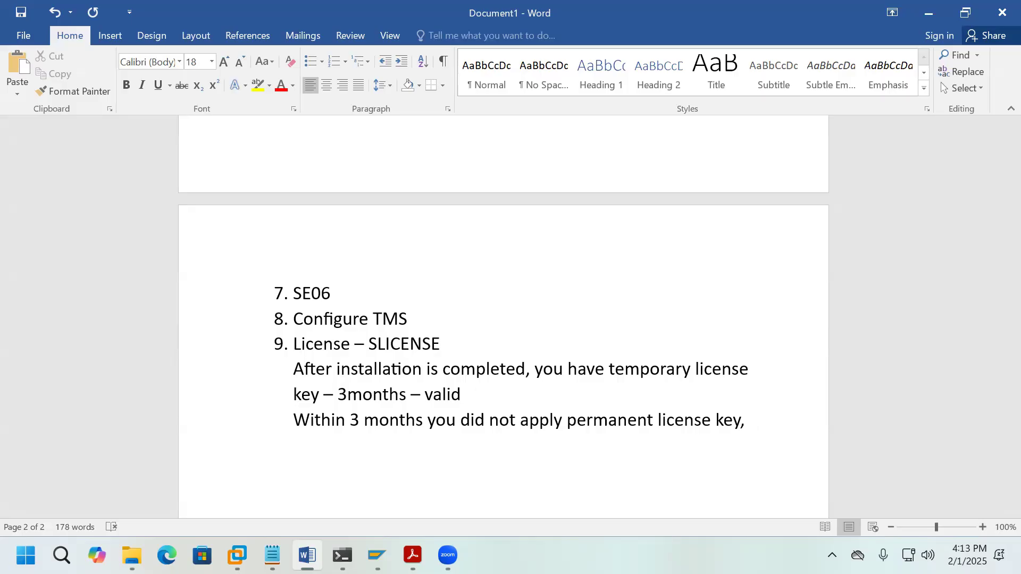
{"action": "type", "text": ", th"}
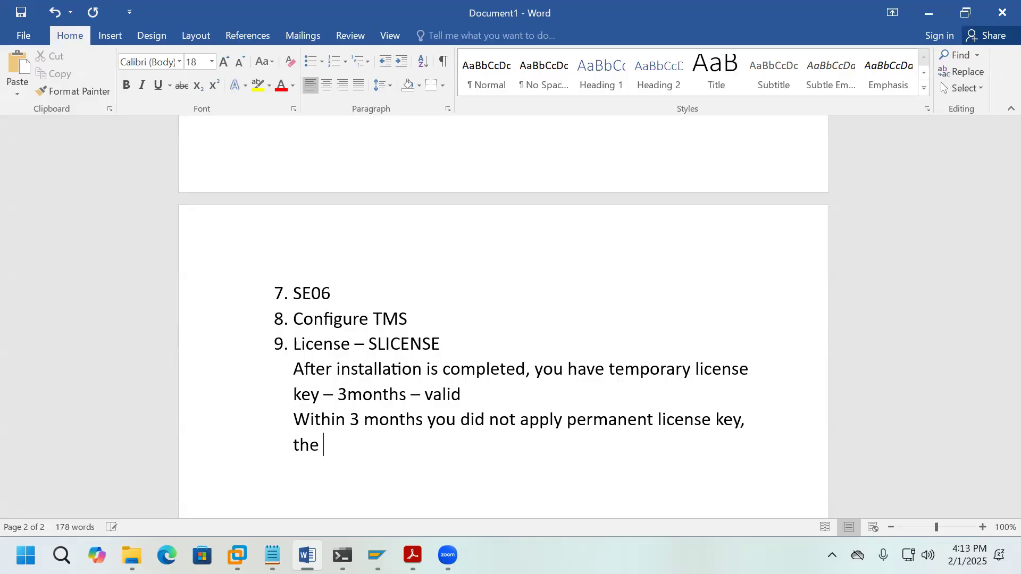
{"action": "type", "text": "e license key is expired"}
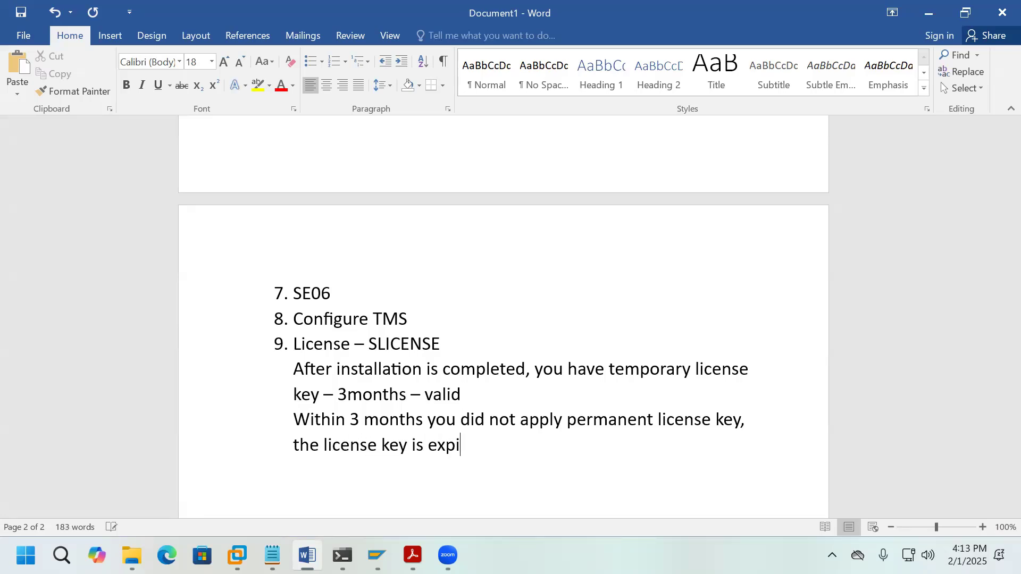
{"action": "key", "text": "Return"}
Step: Note that after expiry only SAP* can log in, and cannot create or change repository objects
{"action": "type", "text": "after expi"}
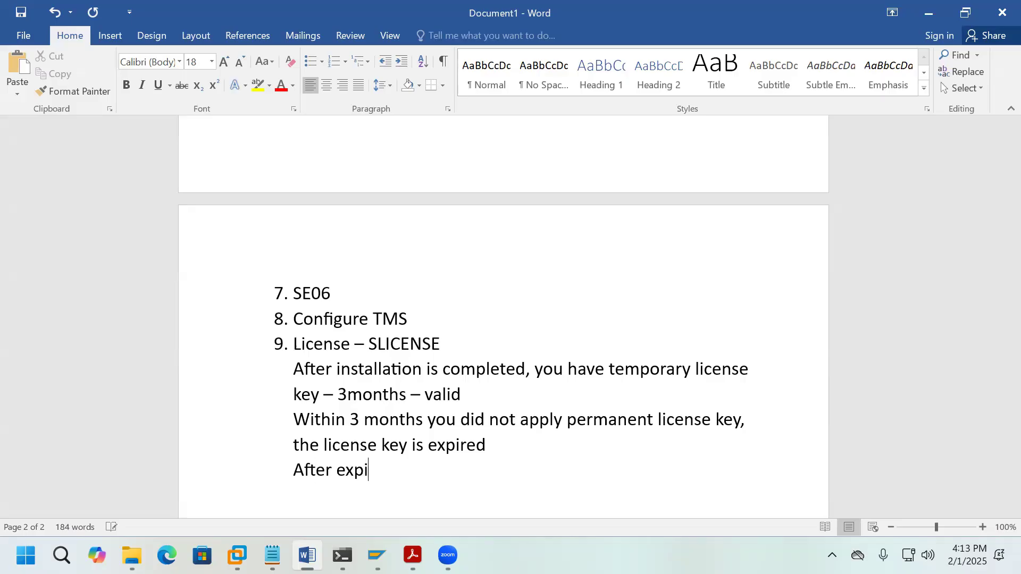
{"action": "type", "text": "ring license key"}
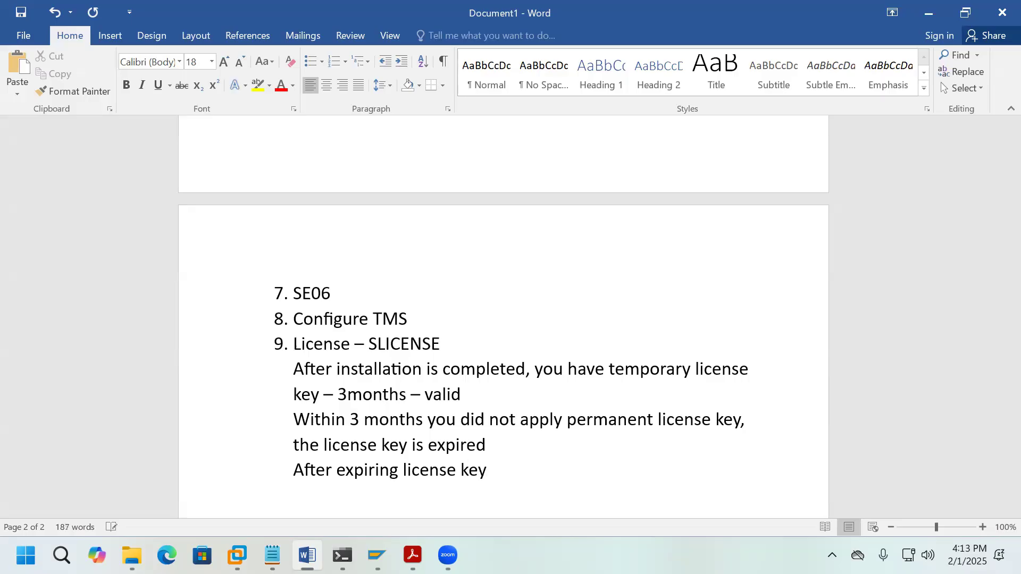
{"action": "type", "text": ", only SAP"}
{"action": "type", "text": "* user lo"}
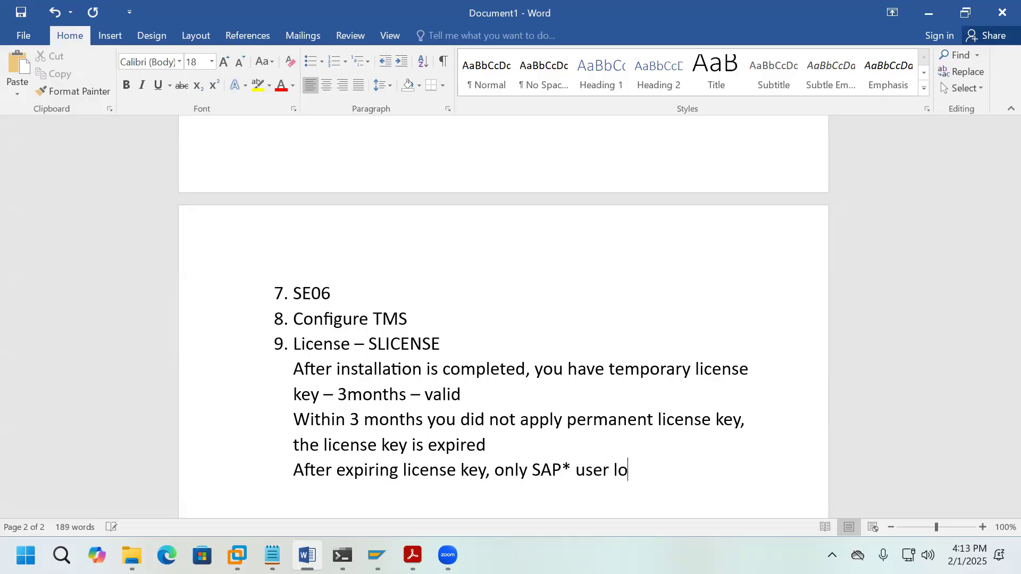
{"action": "type", "text": "gin is possible,"}
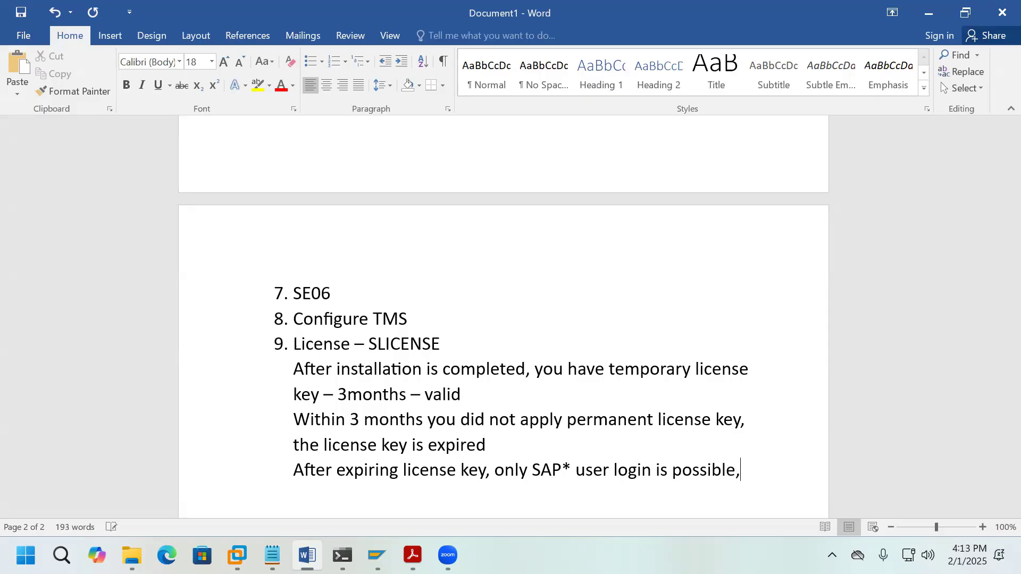
{"action": "type", "text": " remaining"}
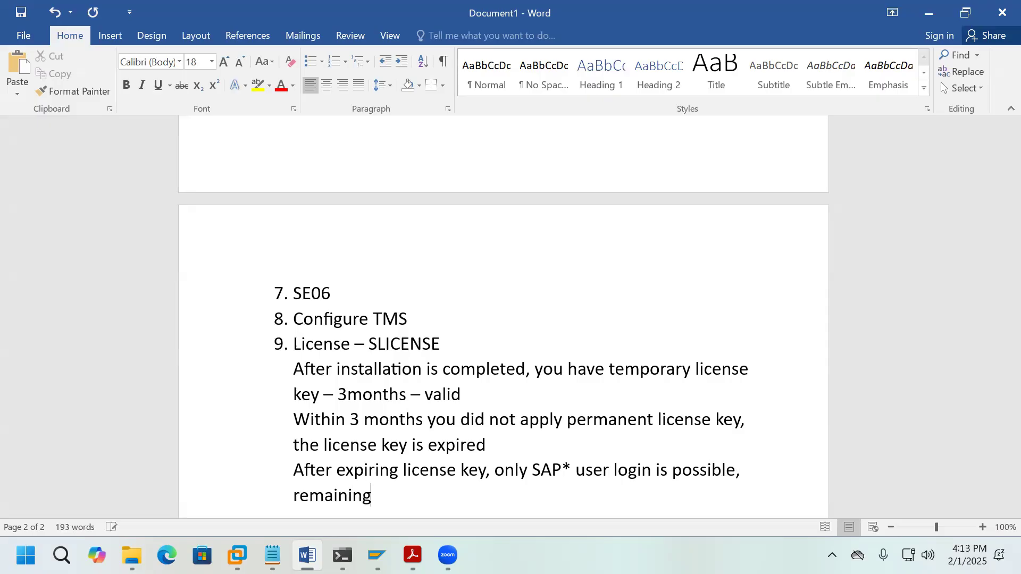
{"action": "type", "text": " users login no"}
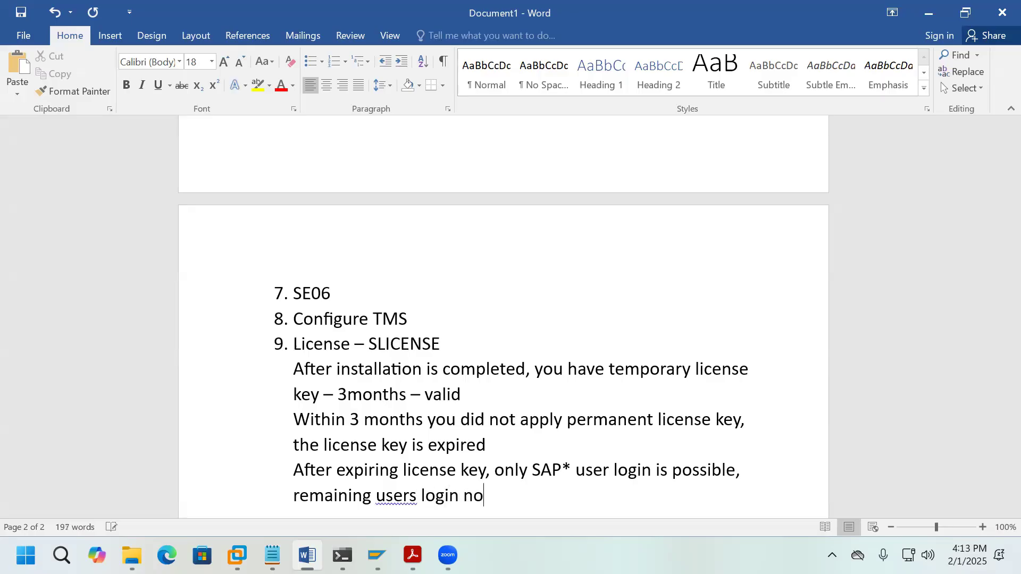
{"action": "type", "text": "t possible"}
{"action": "key", "text": "Return"}
{"action": "type", "text": "y"}
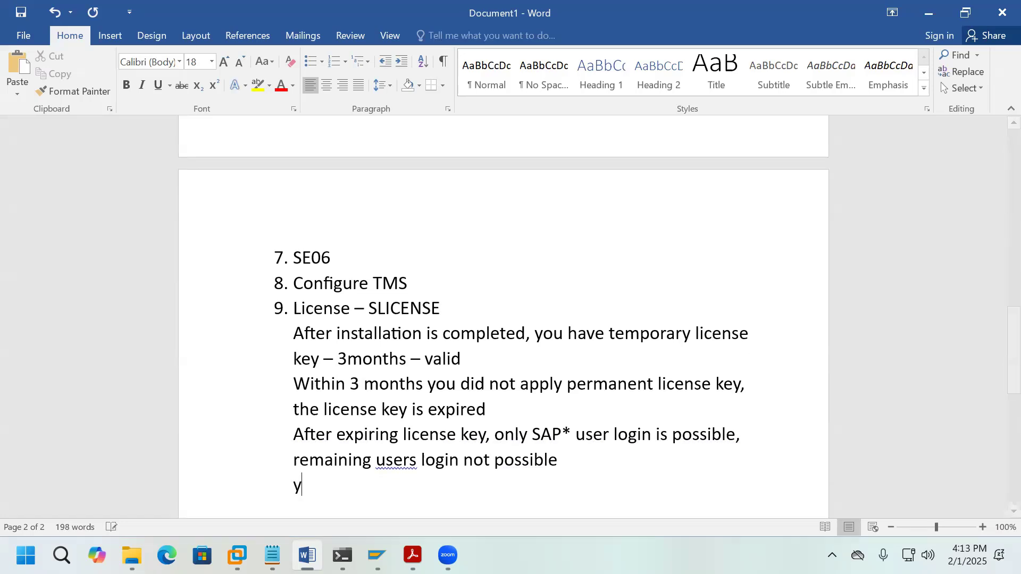
{"action": "type", "text": "ou login "}
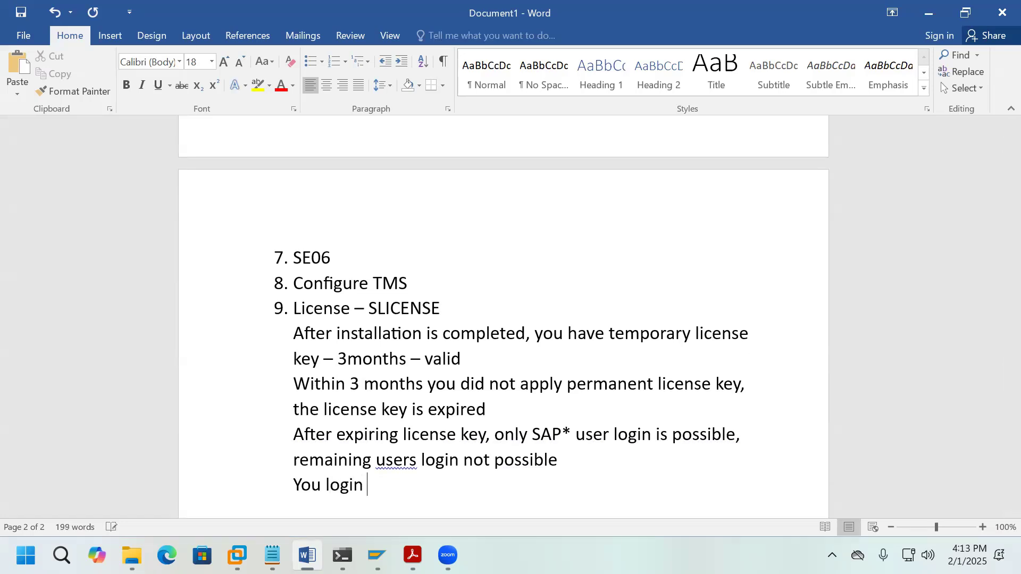
{"action": "type", "text": "with SAP"}
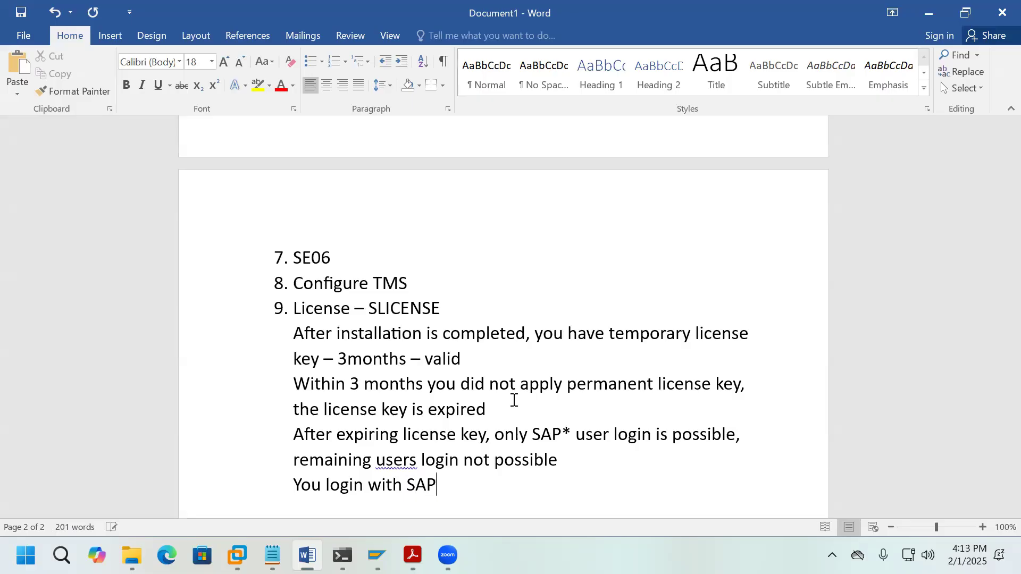
{"action": "type", "text": "* user also"}
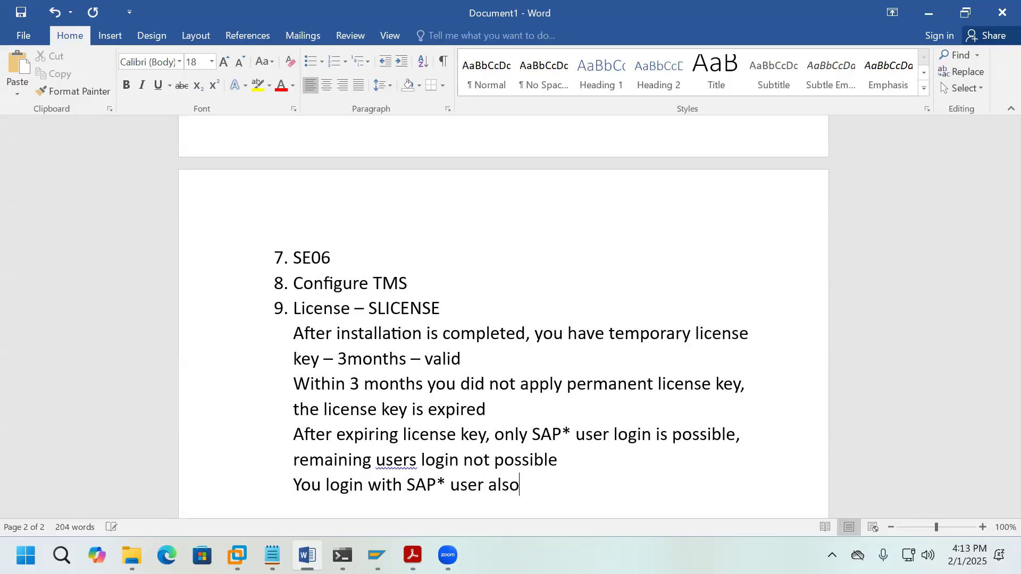
{"action": "type", "text": " it is not poss"}
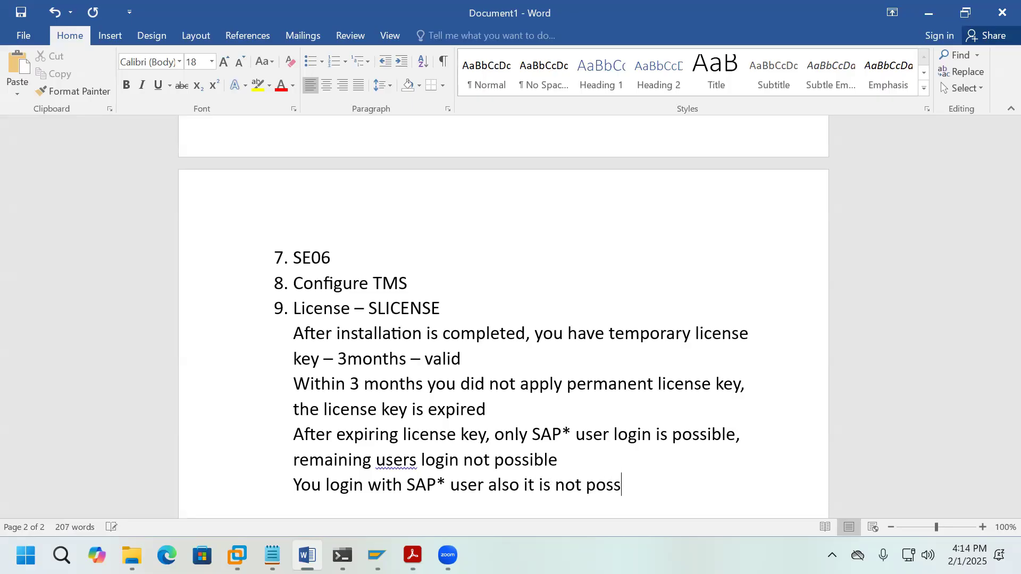
{"action": "type", "text": "ible to create, c"}
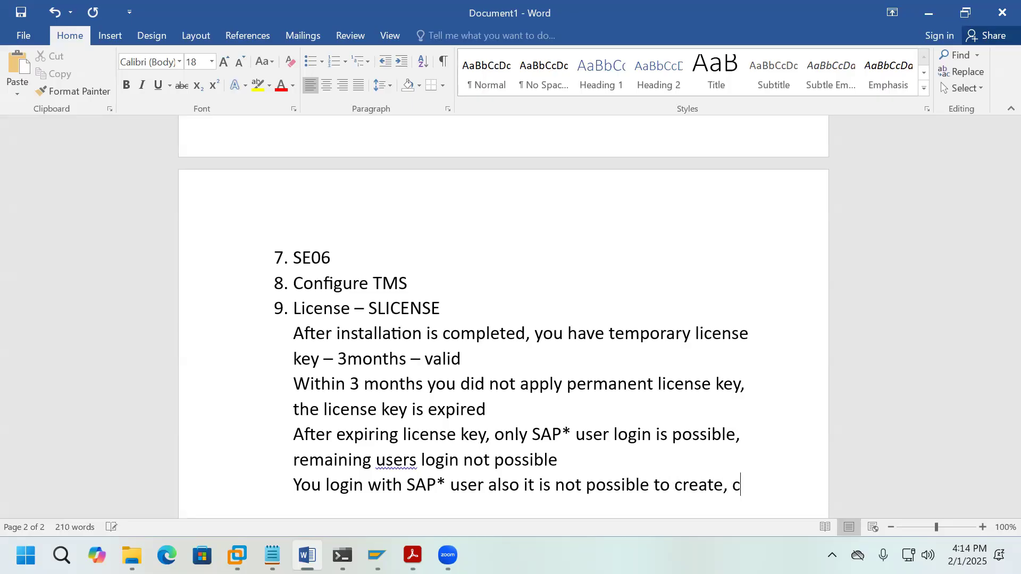
{"action": "type", "text": "hange re"}
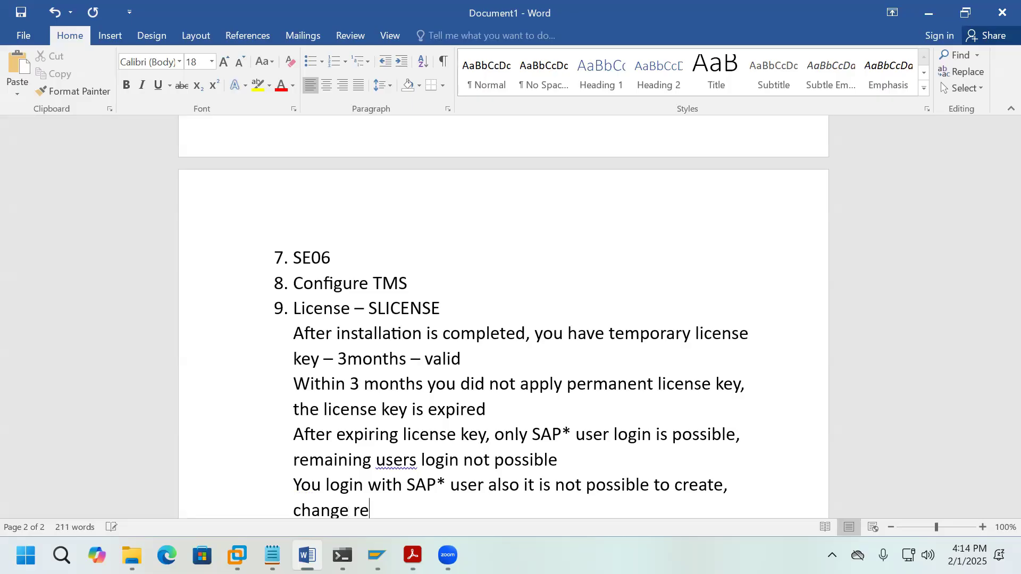
{"action": "type", "text": "posir"}
{"action": "key", "text": "BackSpace"}
{"action": "type", "text": "tory obj"}
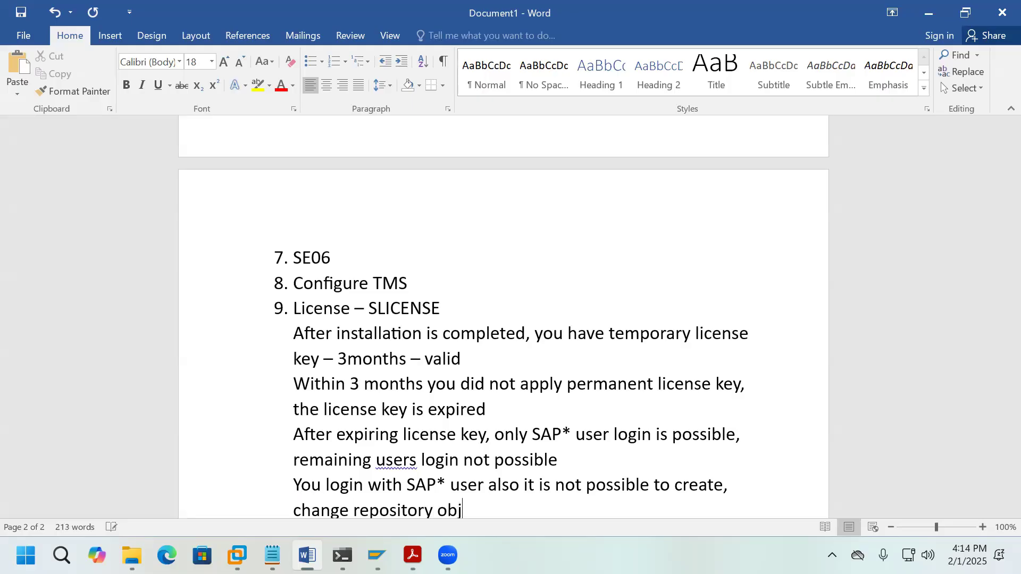
{"action": "type", "text": "ects"}
Step: Add a 'HARDWARE Key, SAPSID' line and start item '10.'
{"action": "scroll", "coordinate": [504, 317], "scroll_direction": "down", "scroll_amount": 1}
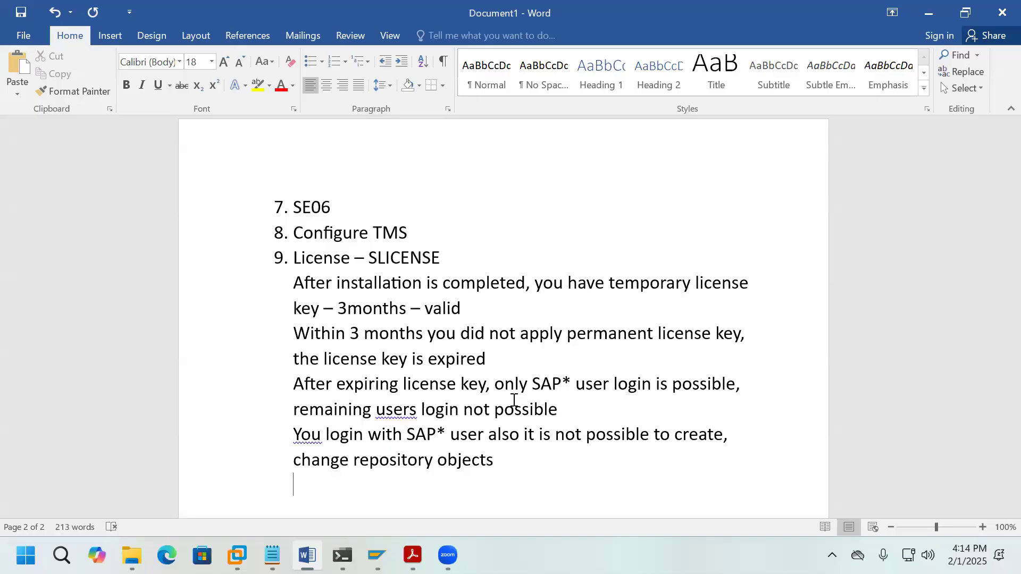
{"action": "type", "text": "HARDWARE "}
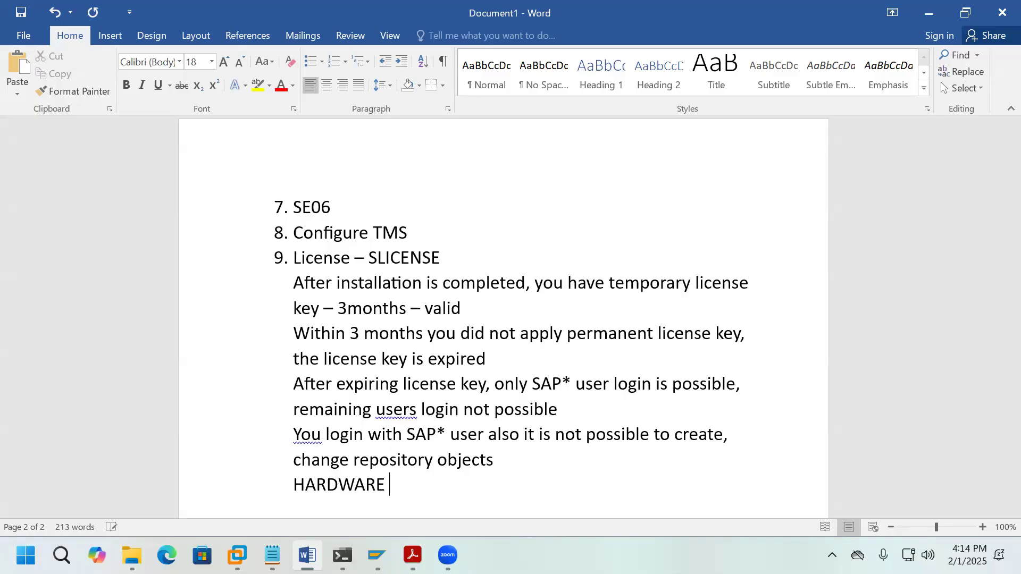
{"action": "type", "text": "Key, SAPSID"}
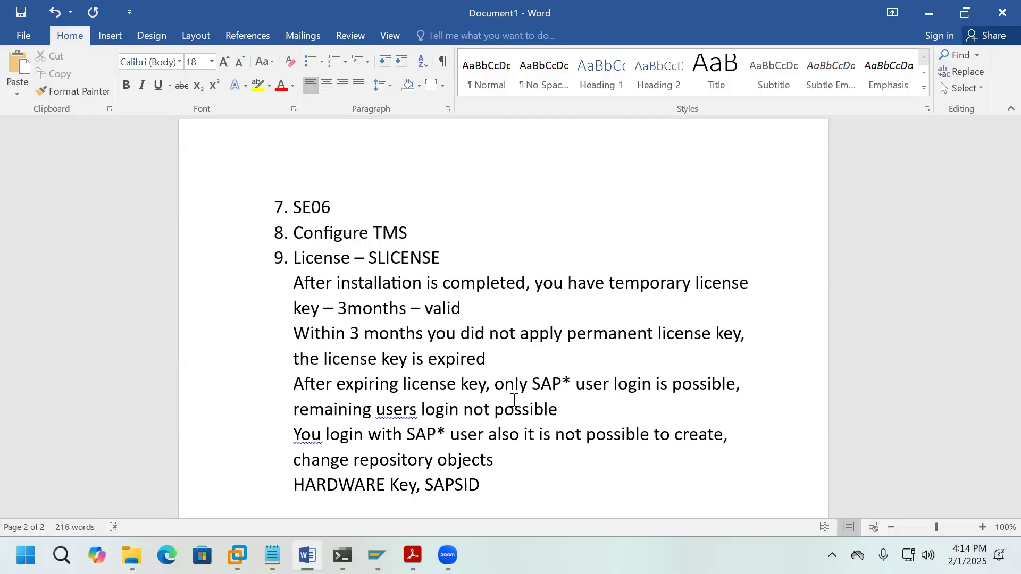
{"action": "key", "text": "Return"}
{"action": "type", "text": "10."}
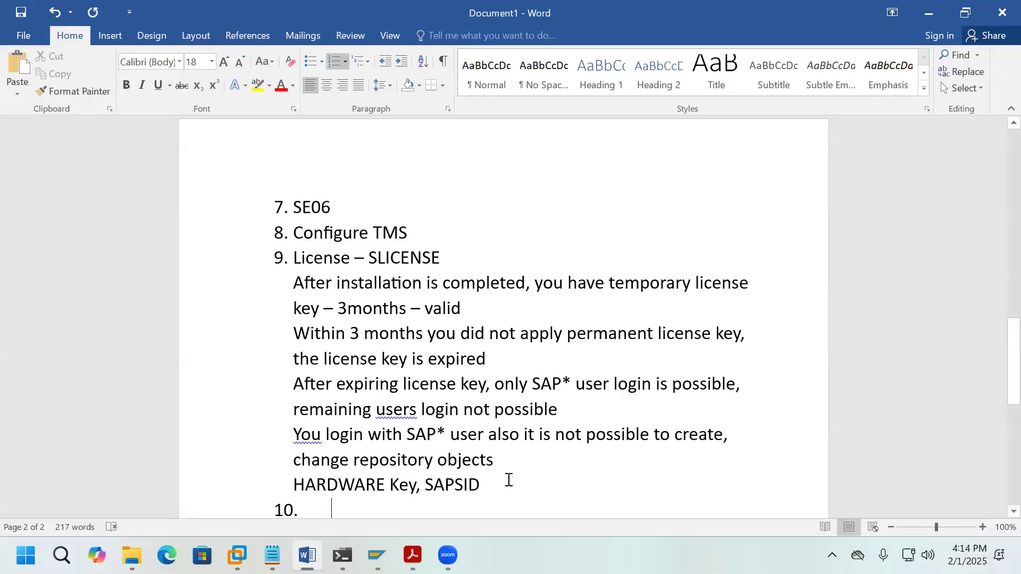
{"action": "scroll", "coordinate": [505, 441], "scroll_direction": "down", "scroll_amount": 3}
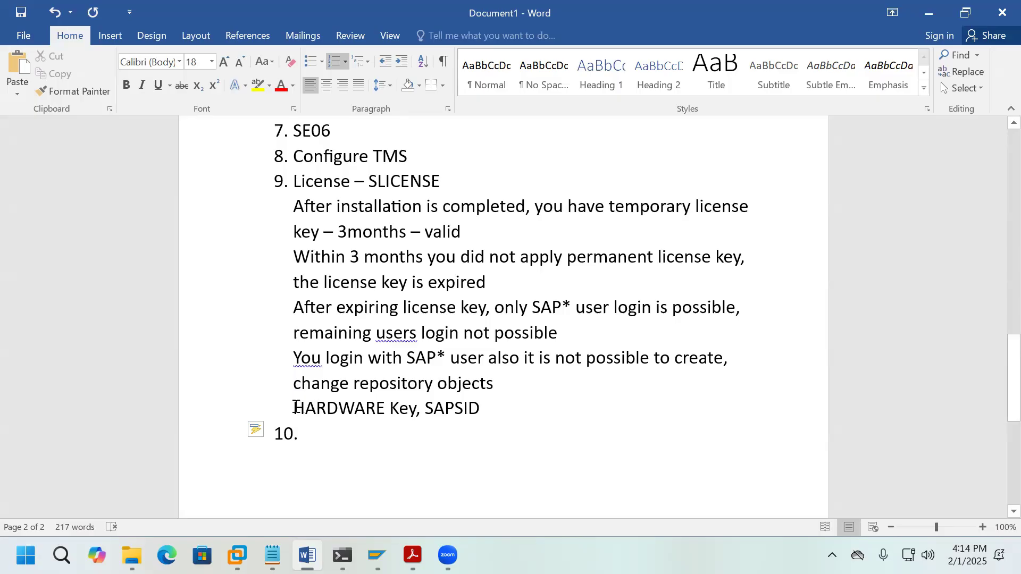
{"action": "left_click_drag", "start_coordinate": [294, 407], "coordinate": [480, 408]}
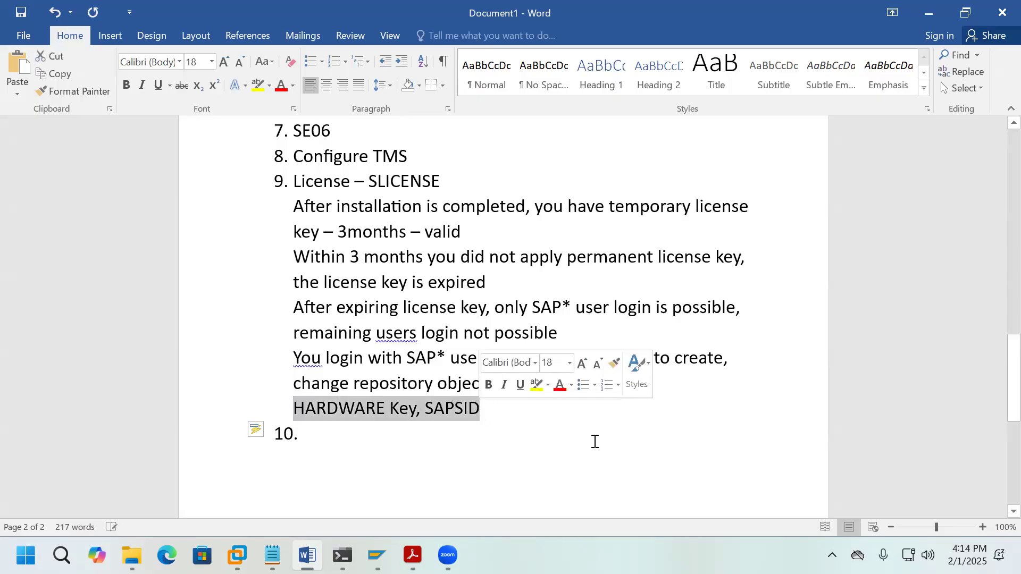
{"action": "left_click", "coordinate": [702, 457]}
Step: Minimize the Word, PDF, File Explorer and SAP windows to reach the desktop
{"action": "left_click", "coordinate": [930, 14]}
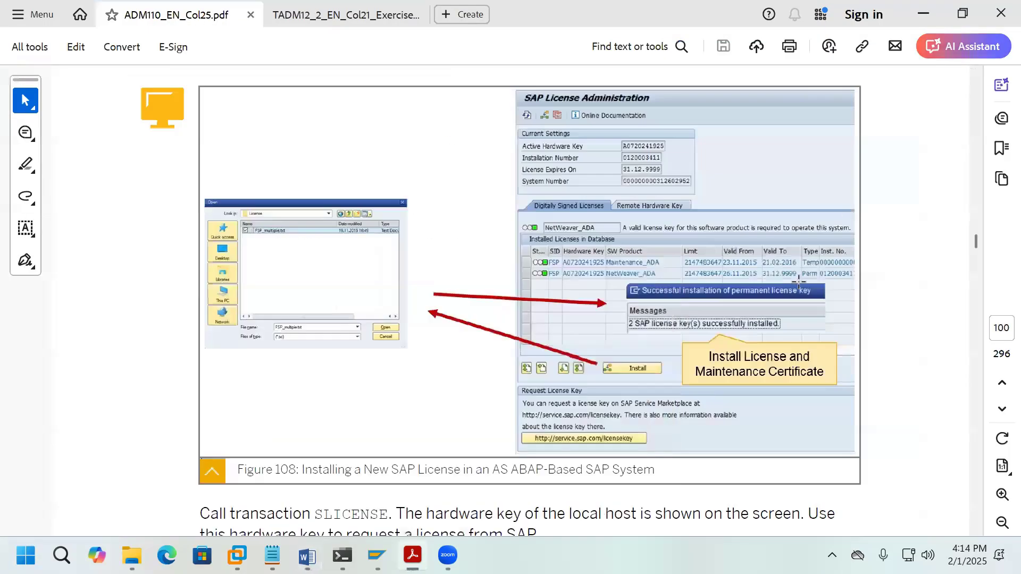
{"action": "left_click", "coordinate": [923, 15]}
{"action": "left_click", "coordinate": [925, 16]}
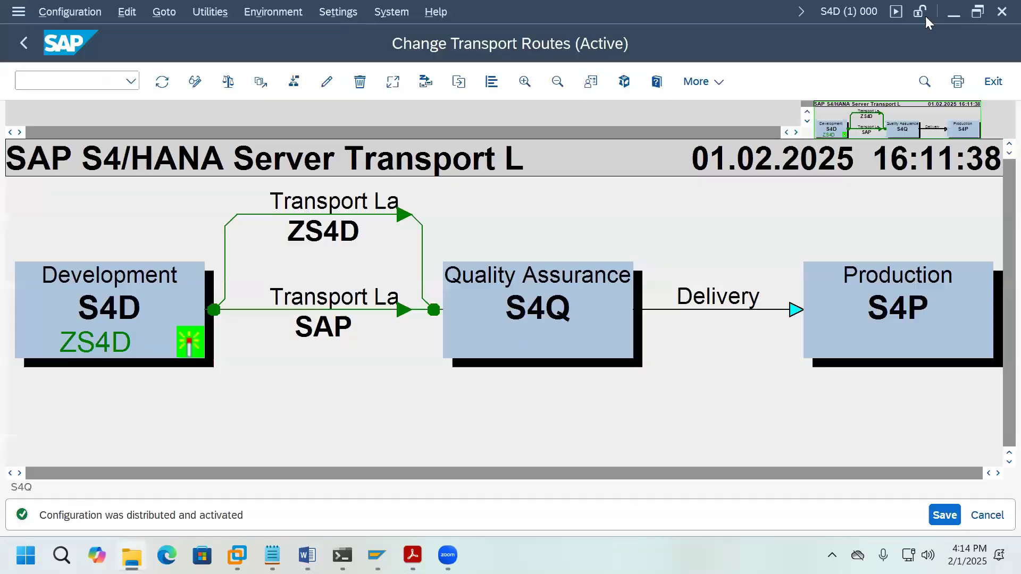
{"action": "left_click", "coordinate": [954, 16]}
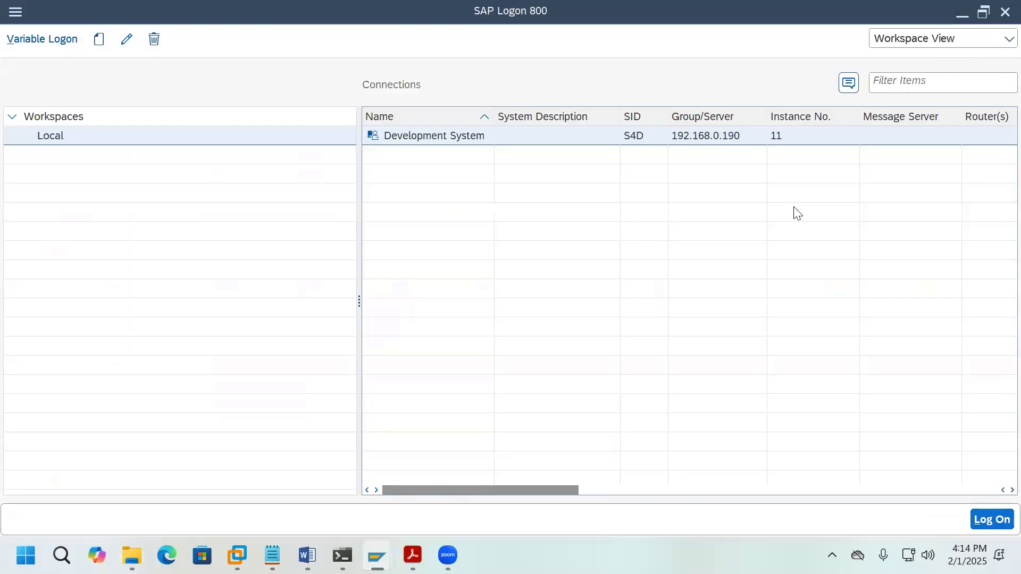
{"action": "left_click", "coordinate": [961, 15]}
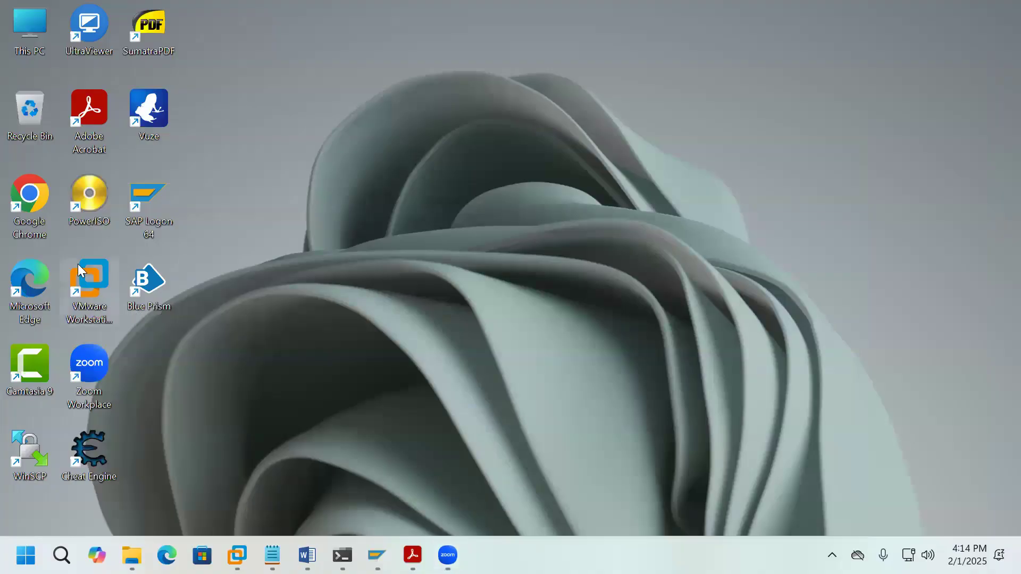
Step: Launch Chrome, go to Request Keys on SAP Support Portal, and sign in with the S-user credentials
{"action": "double_click", "coordinate": [32, 234]}
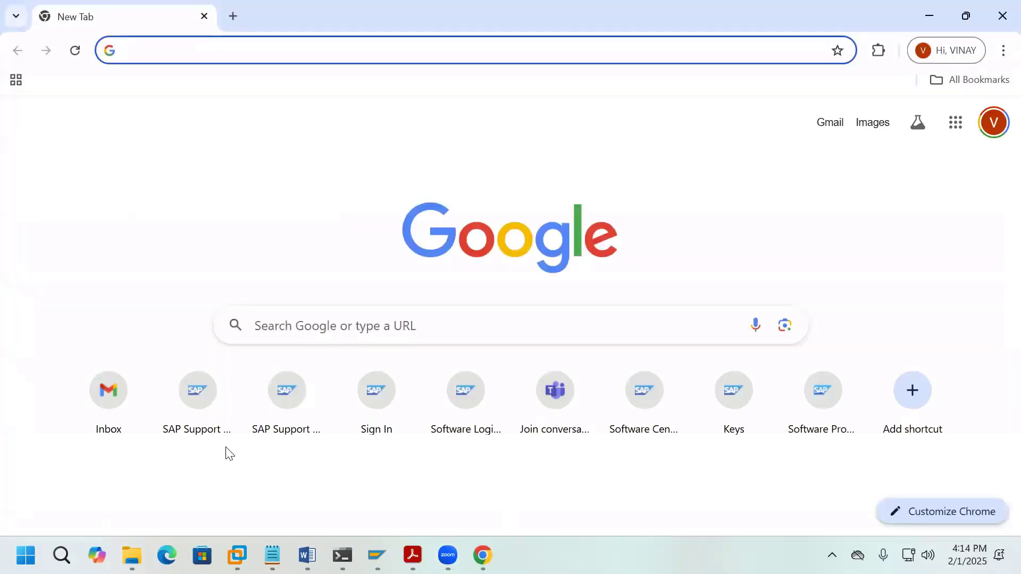
{"action": "left_click", "coordinate": [223, 436]}
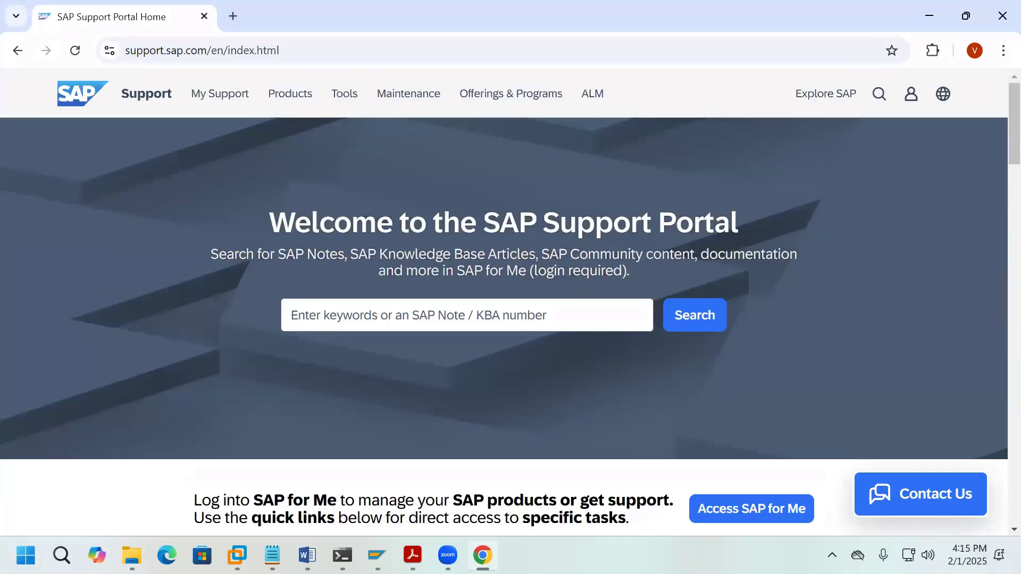
{"action": "scroll", "coordinate": [598, 412], "scroll_direction": "down", "scroll_amount": 6}
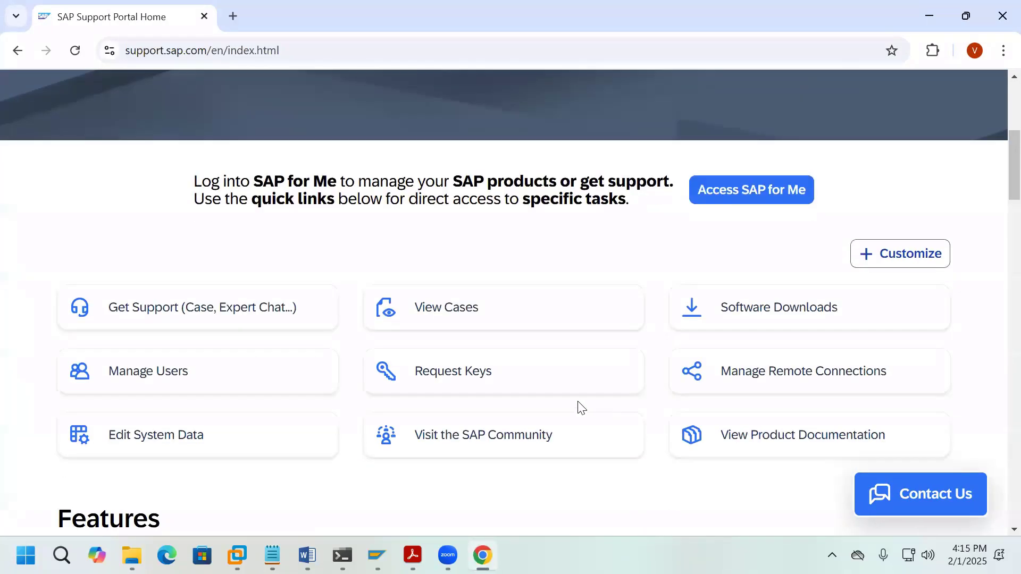
{"action": "left_click", "coordinate": [466, 382]}
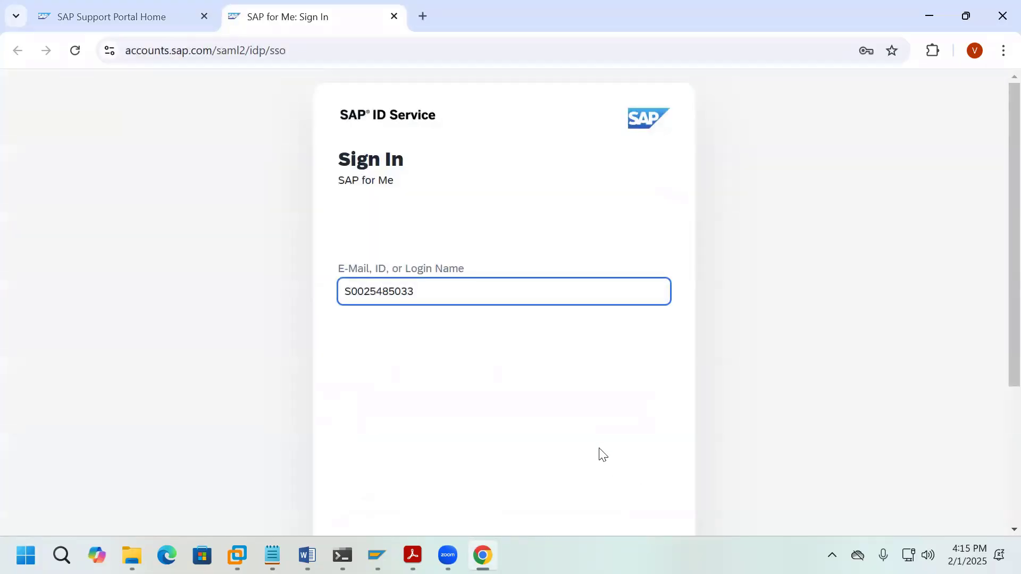
{"action": "scroll", "coordinate": [599, 447], "scroll_direction": "down", "scroll_amount": 3}
{"action": "left_click", "coordinate": [622, 447]}
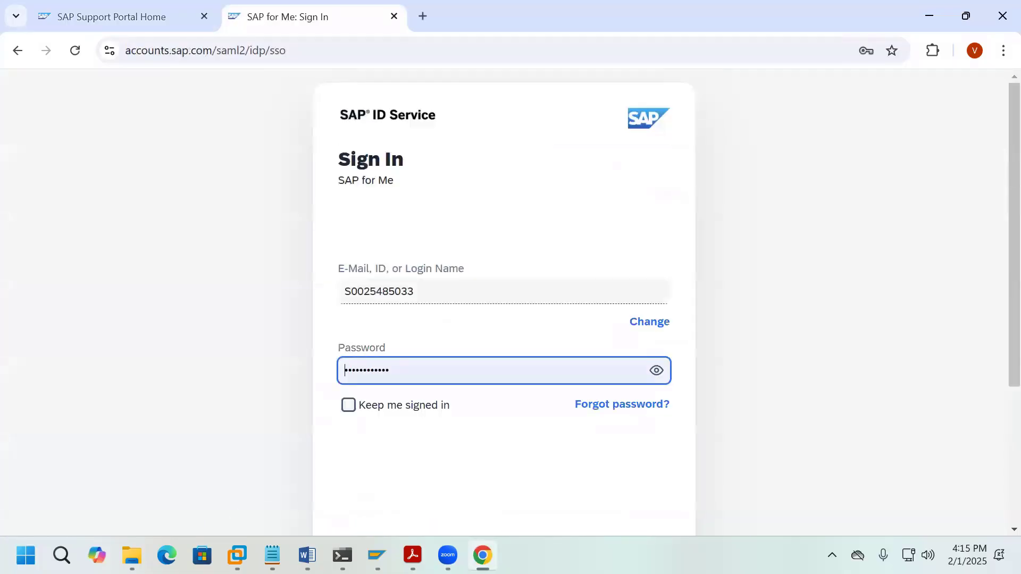
{"action": "scroll", "coordinate": [603, 436], "scroll_direction": "down", "scroll_amount": 3}
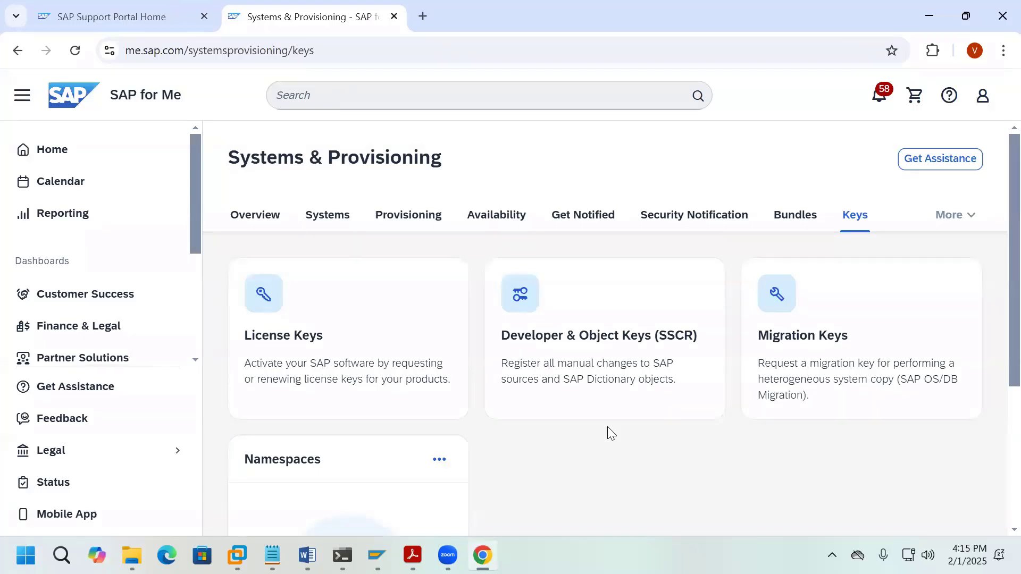
Step: Check the permanent license key of system S4D in the Lumen S4 Demo installation, then return to SAP GUI
{"action": "left_click", "coordinate": [388, 313]}
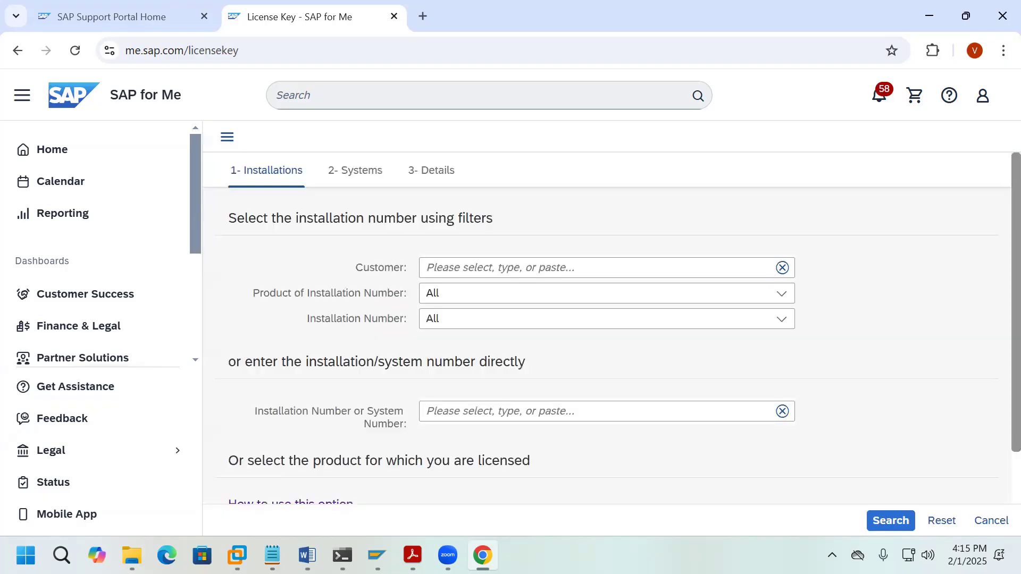
{"action": "left_click", "coordinate": [782, 318]}
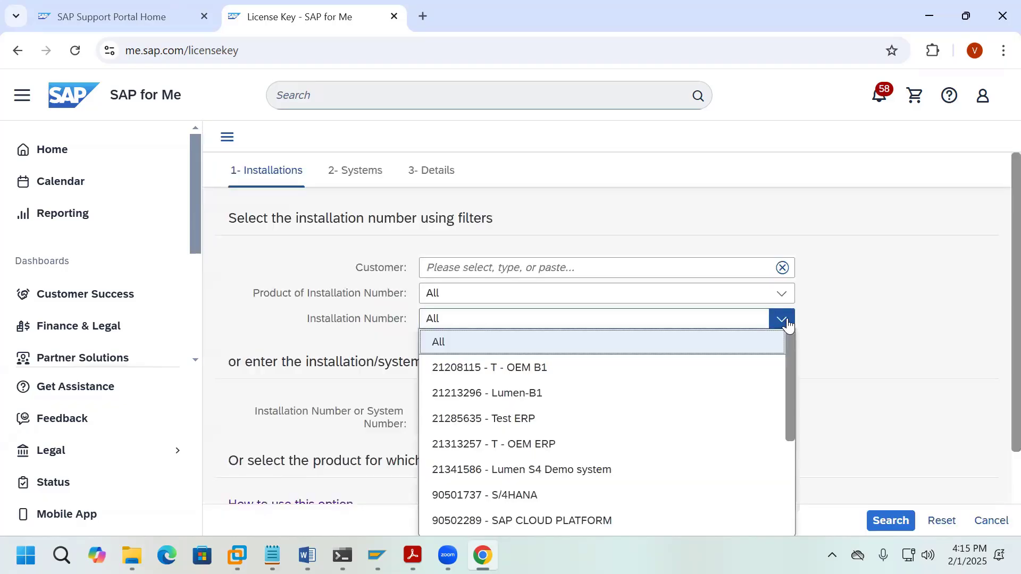
{"action": "left_click", "coordinate": [550, 472]}
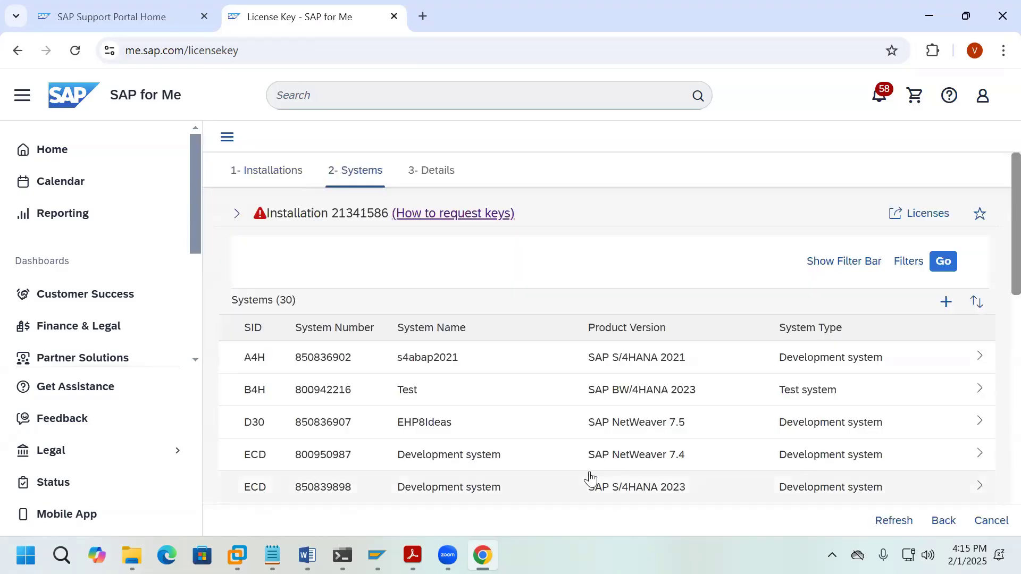
{"action": "scroll", "coordinate": [577, 430], "scroll_direction": "down", "scroll_amount": 6}
{"action": "scroll", "coordinate": [578, 430], "scroll_direction": "down", "scroll_amount": 4}
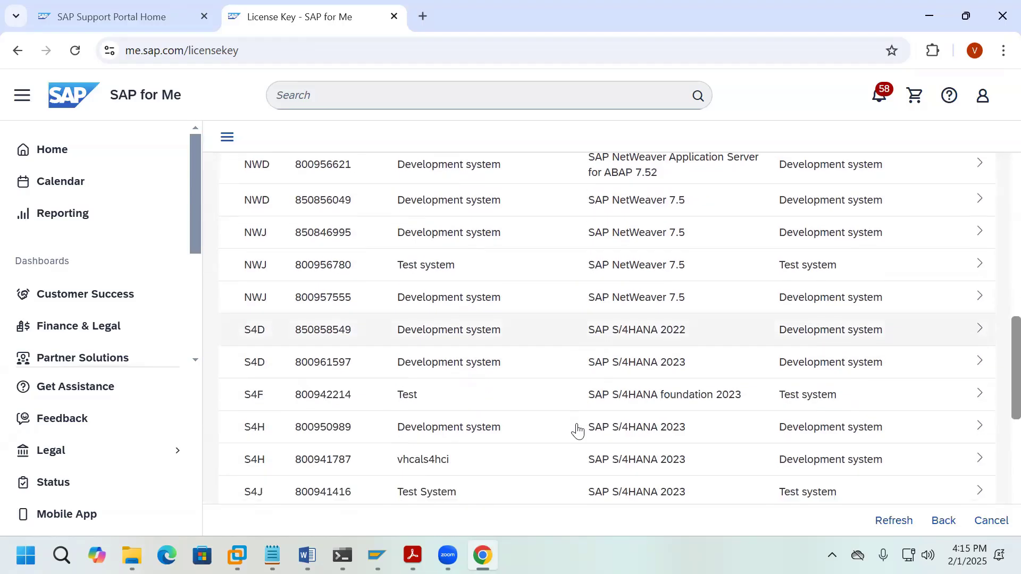
{"action": "left_click", "coordinate": [464, 365]}
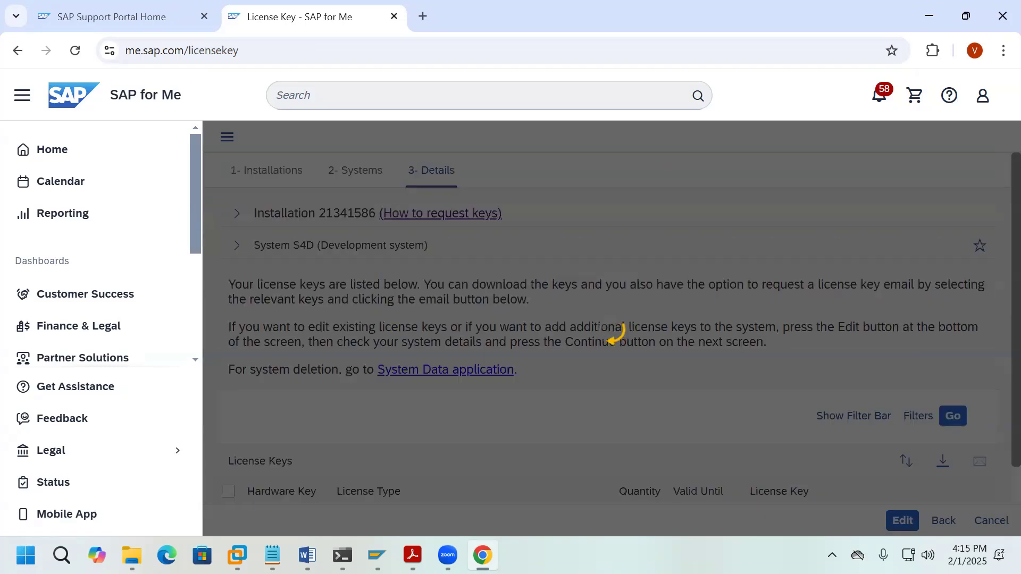
{"action": "scroll", "coordinate": [556, 449], "scroll_direction": "down", "scroll_amount": 1}
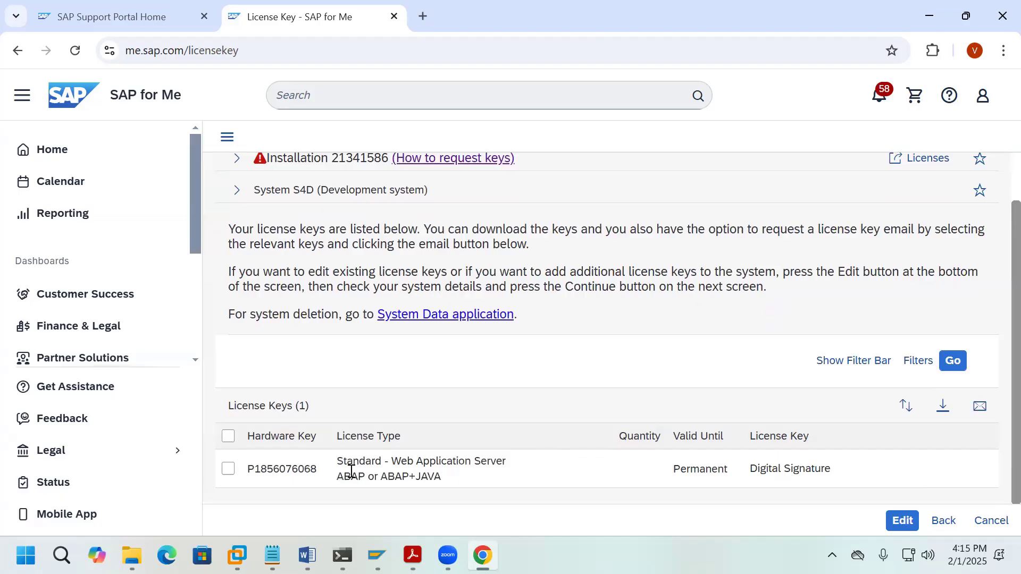
{"action": "mouse_move", "coordinate": [377, 555]}
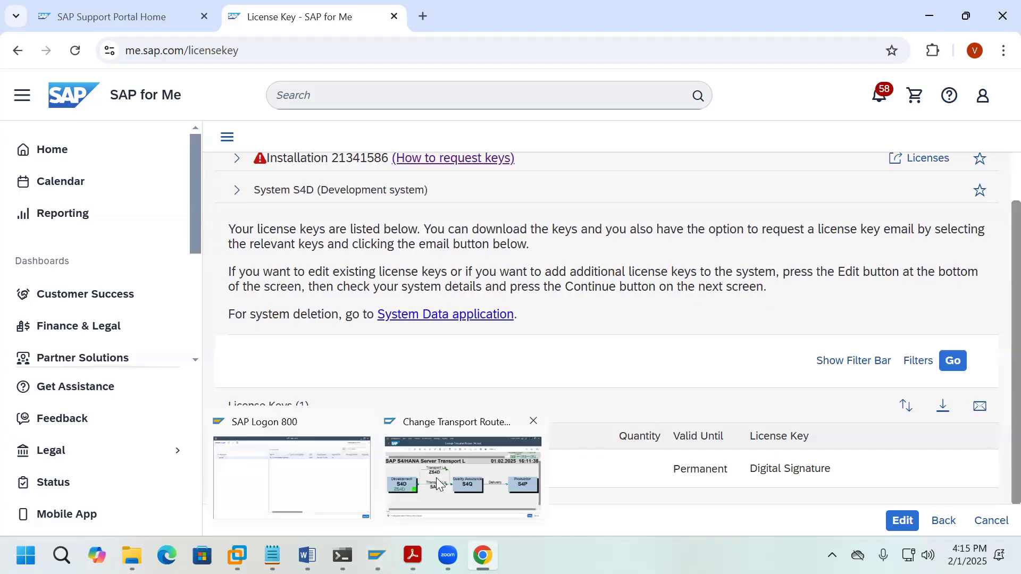
{"action": "left_click", "coordinate": [441, 484]}
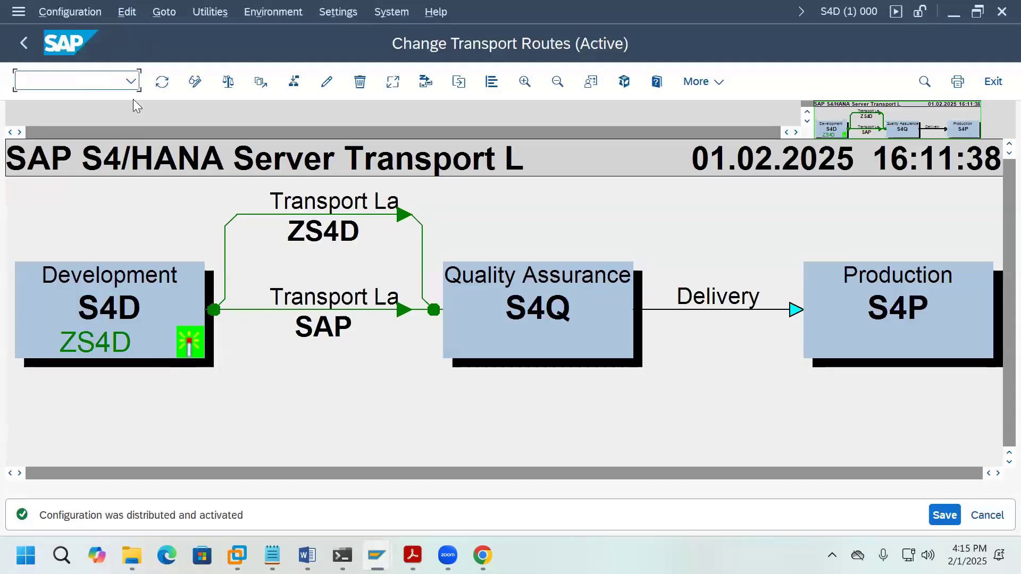
Step: Open SLICENSE with /nslicense and select the Active Hardware Key value
{"action": "type", "text": "/nslicense"}
{"action": "key", "text": "Return"}
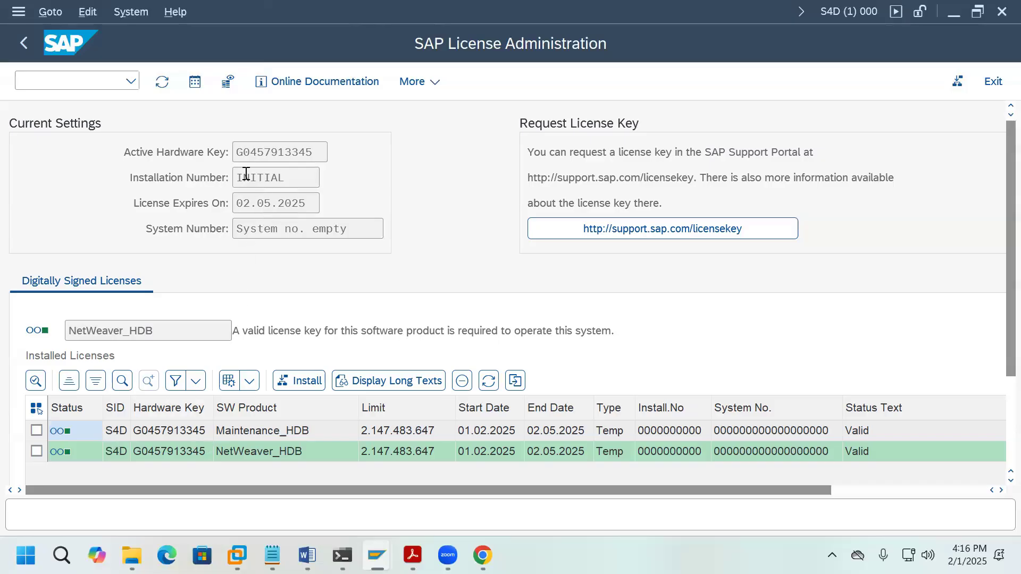
{"action": "left_click_drag", "start_coordinate": [236, 158], "coordinate": [318, 154]}
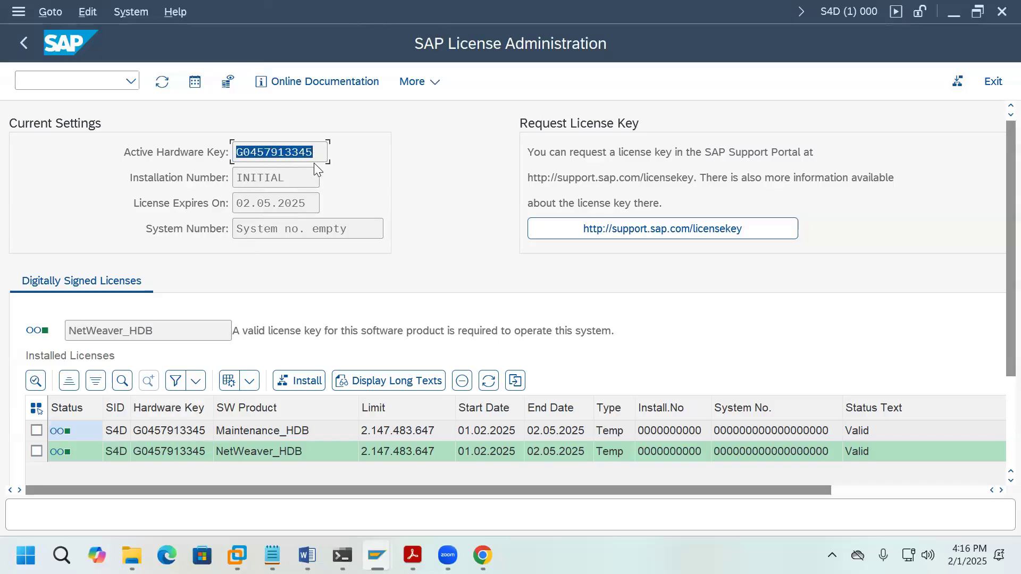
Step: Try editing the S4D license key's system details, then cancel after the product version error and back out
{"action": "left_click", "coordinate": [483, 555]}
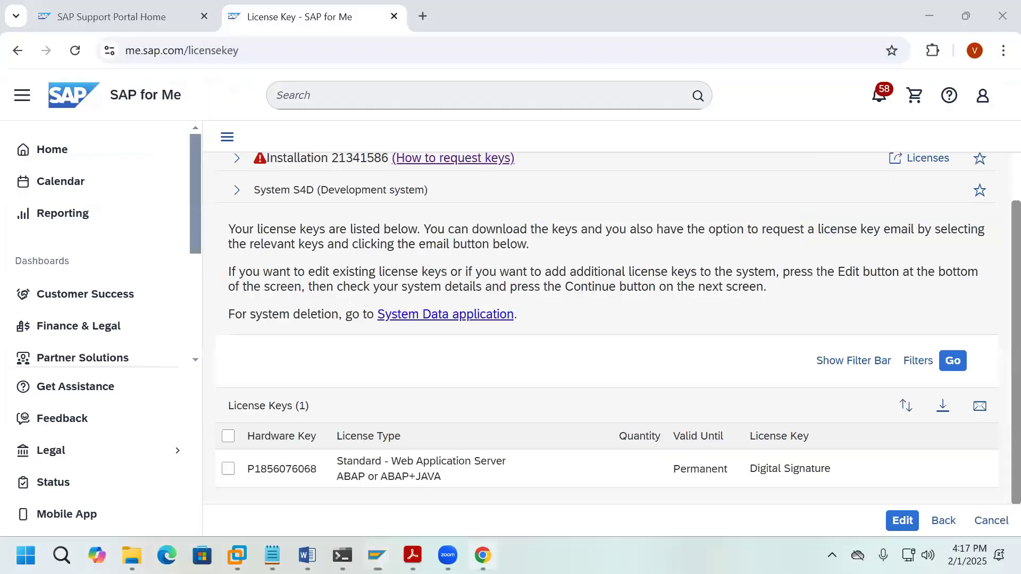
{"action": "left_click", "coordinate": [227, 438]}
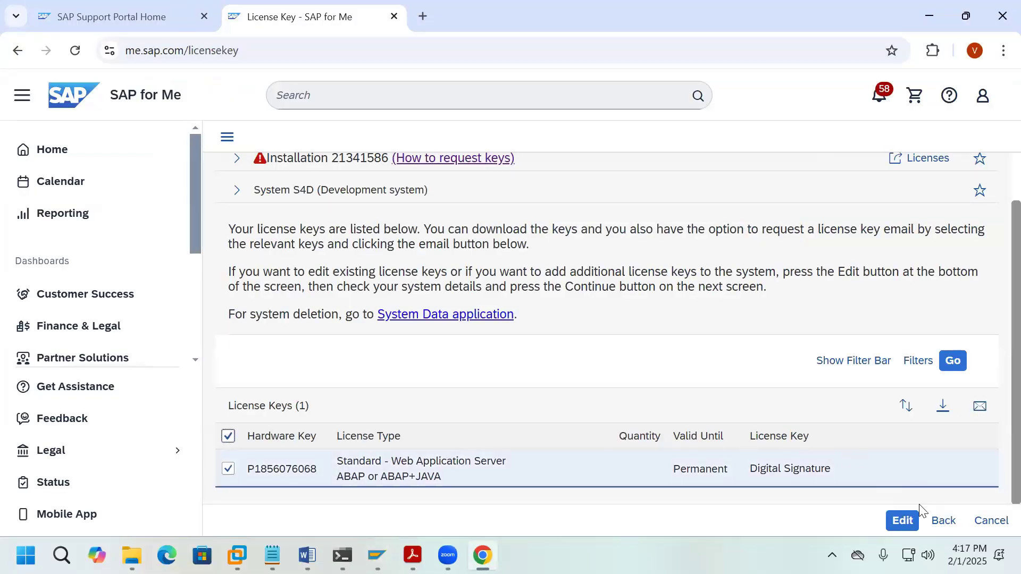
{"action": "left_click", "coordinate": [907, 522]}
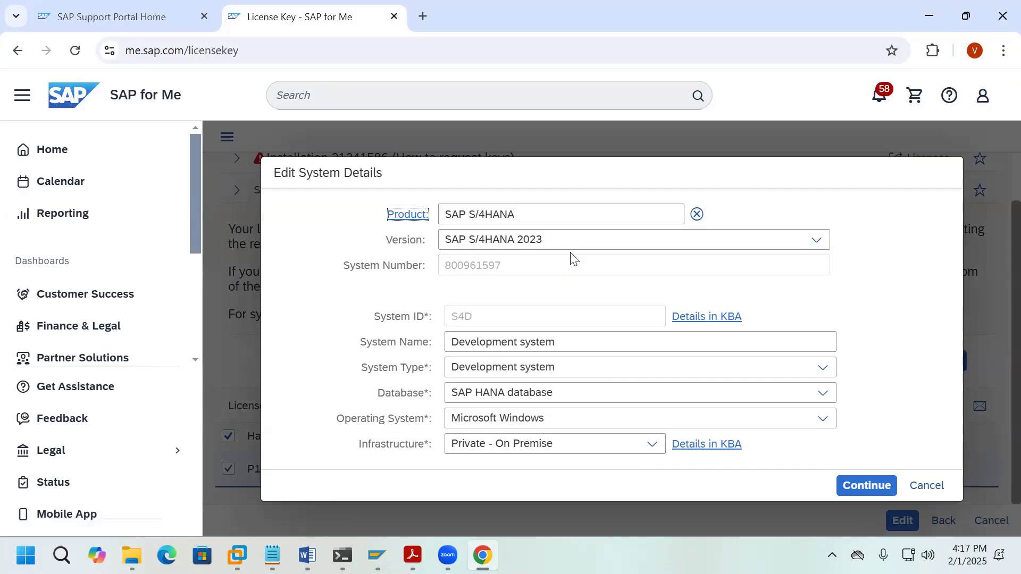
{"action": "left_click", "coordinate": [817, 242]}
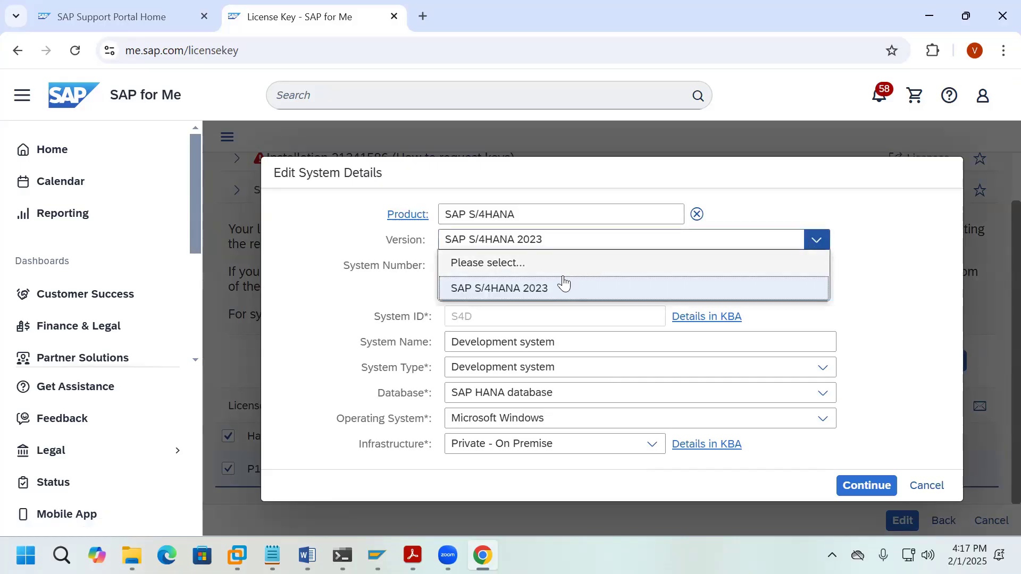
{"action": "left_click", "coordinate": [554, 263]}
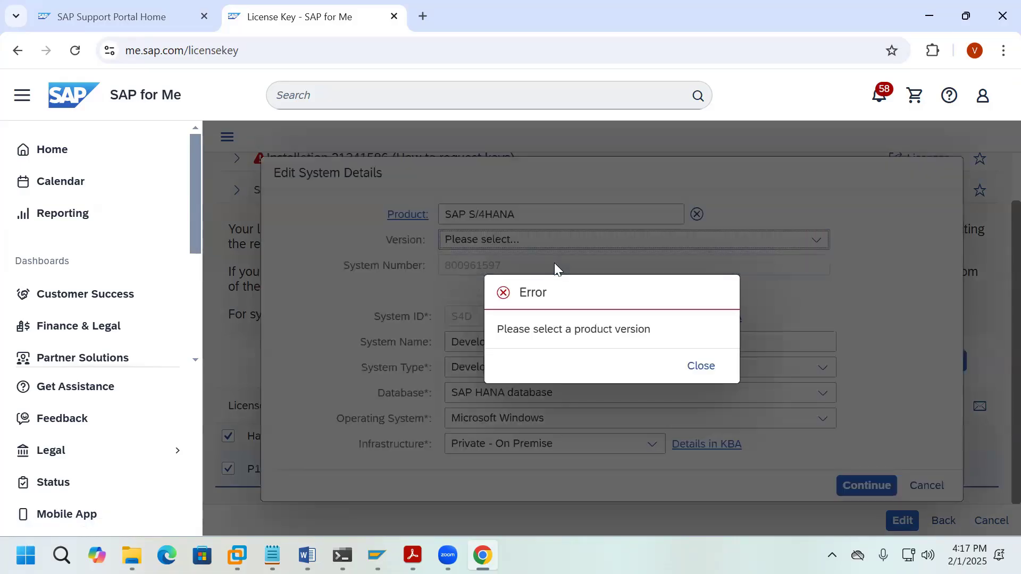
{"action": "left_click", "coordinate": [698, 364]}
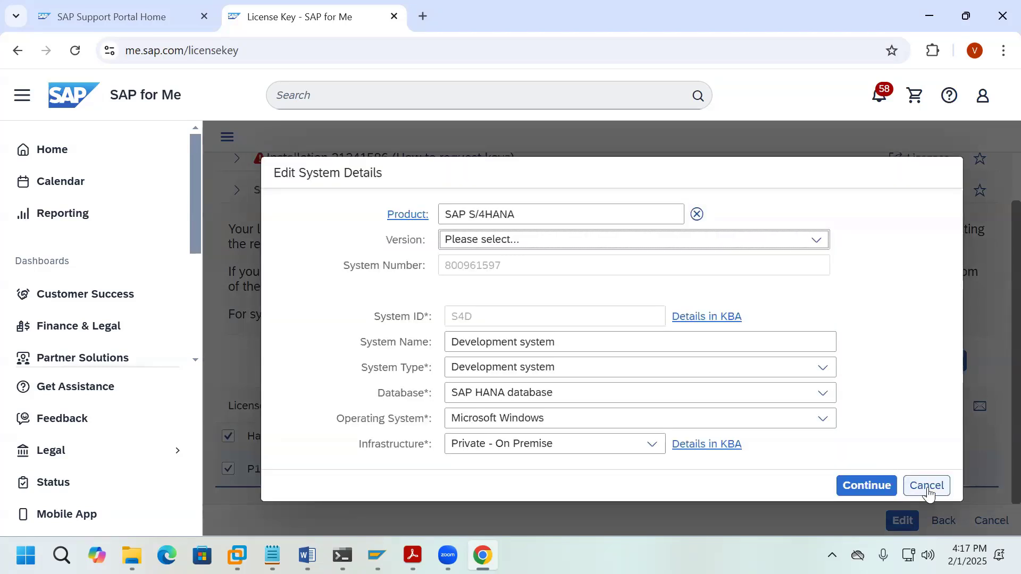
{"action": "left_click", "coordinate": [927, 485]}
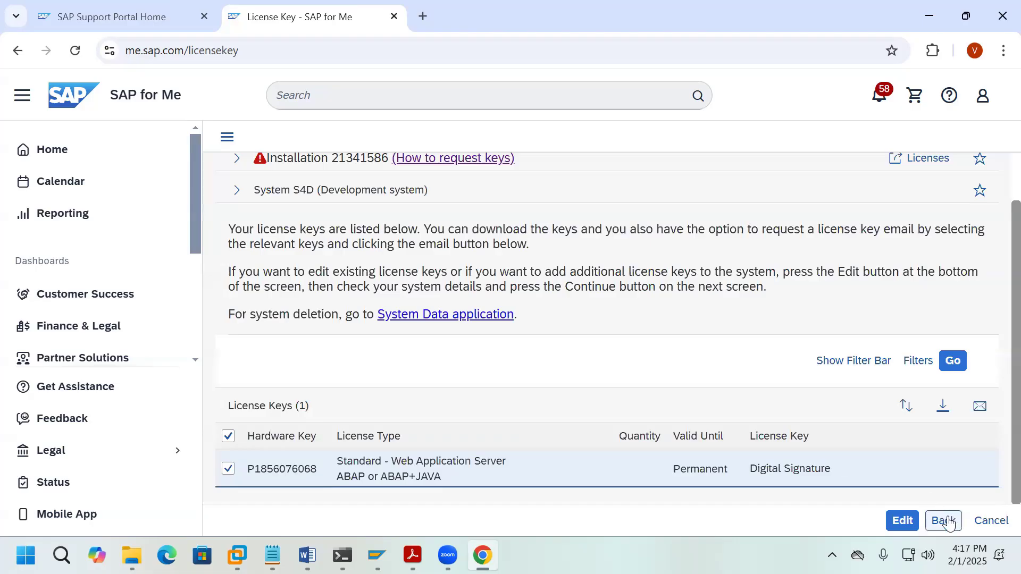
{"action": "left_click", "coordinate": [943, 521]}
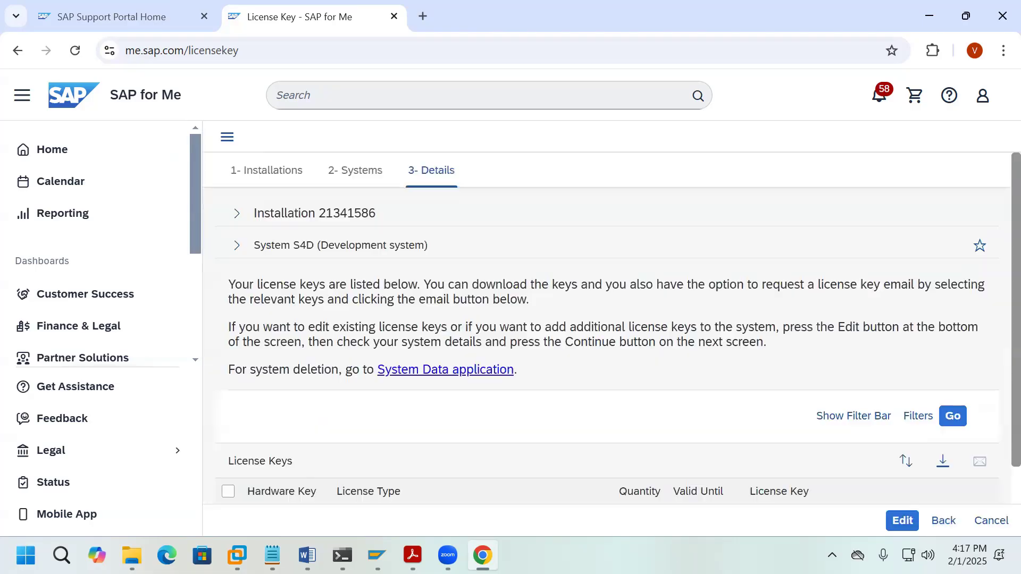
Step: Return to the systems list and reopen S4D running SAP S/4HANA 2022
{"action": "left_click", "coordinate": [943, 522]}
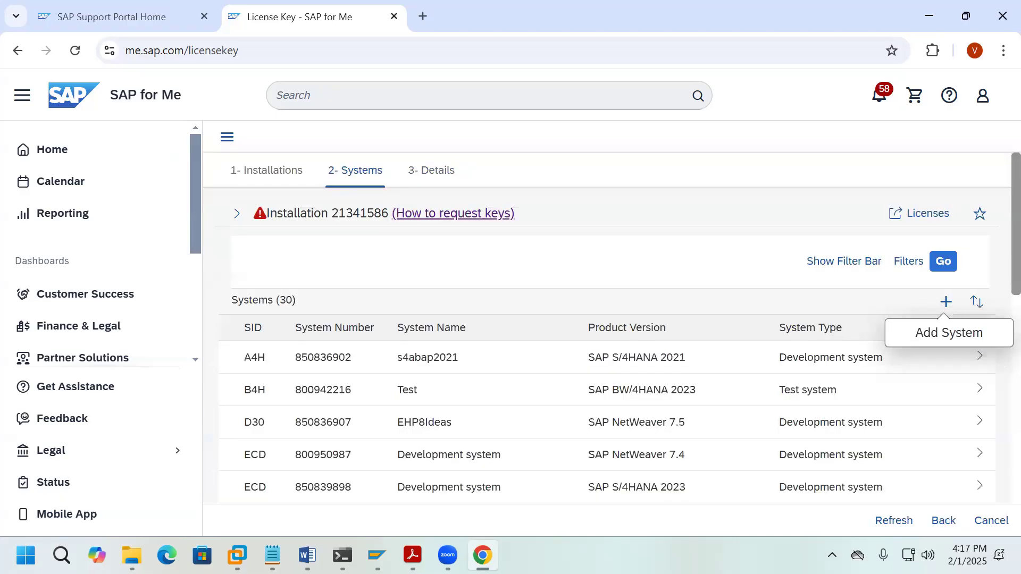
{"action": "scroll", "coordinate": [574, 418], "scroll_direction": "down", "scroll_amount": 10}
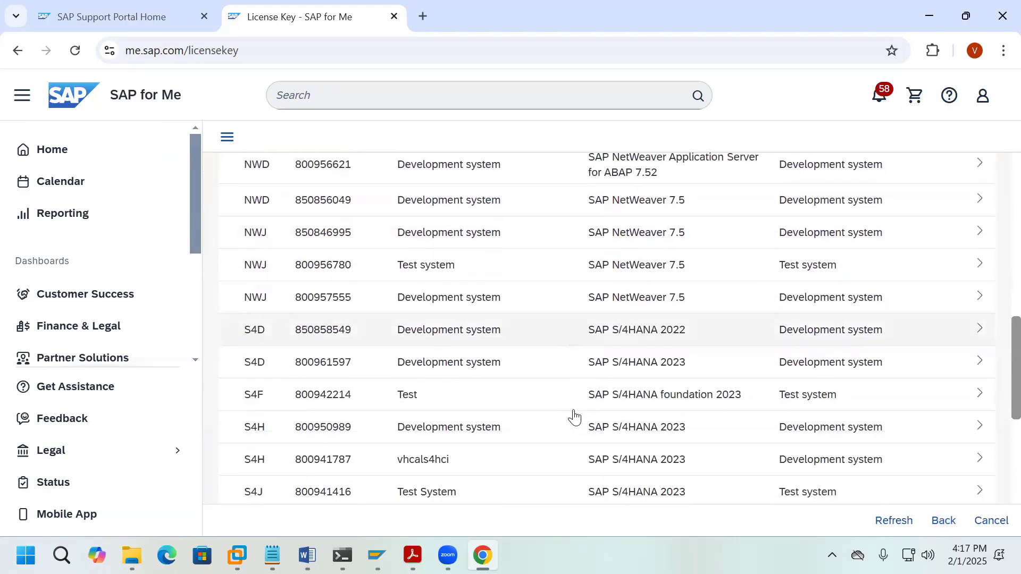
{"action": "scroll", "coordinate": [575, 419], "scroll_direction": "down", "scroll_amount": 1}
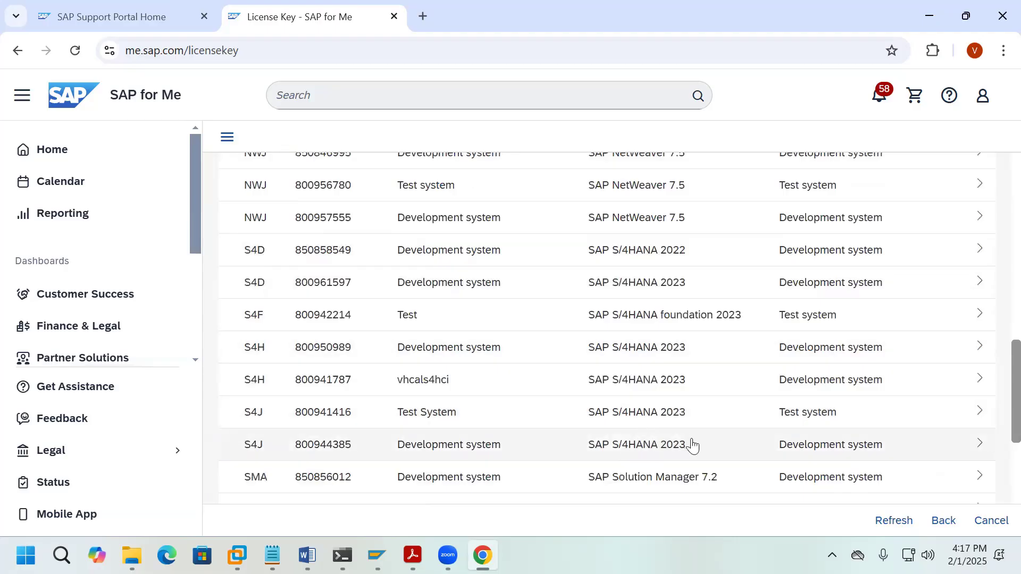
{"action": "scroll", "coordinate": [690, 446], "scroll_direction": "down", "scroll_amount": 3}
{"action": "scroll", "coordinate": [691, 446], "scroll_direction": "down", "scroll_amount": 1}
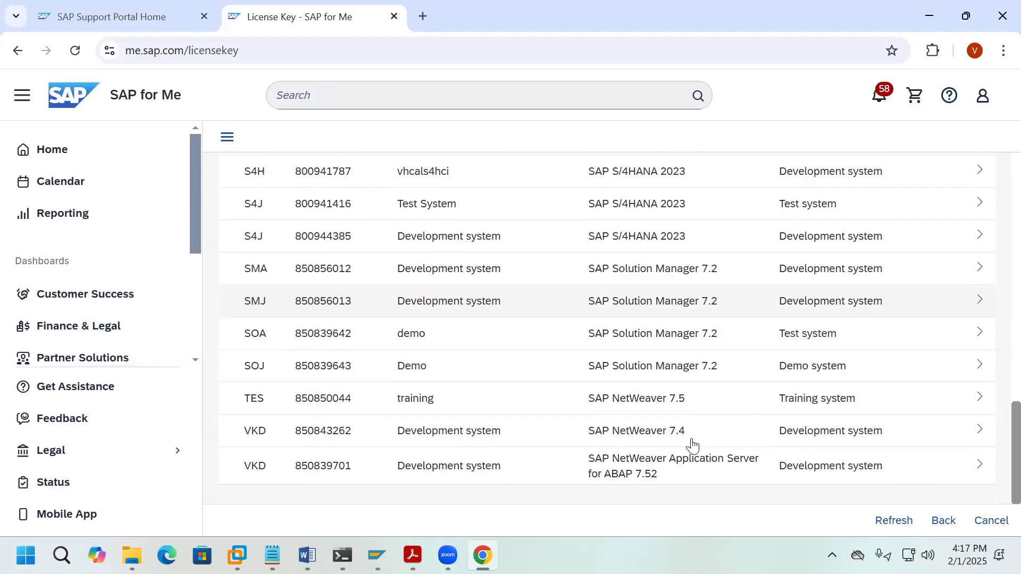
{"action": "scroll", "coordinate": [691, 446], "scroll_direction": "up", "scroll_amount": 5}
{"action": "scroll", "coordinate": [692, 446], "scroll_direction": "up", "scroll_amount": 1}
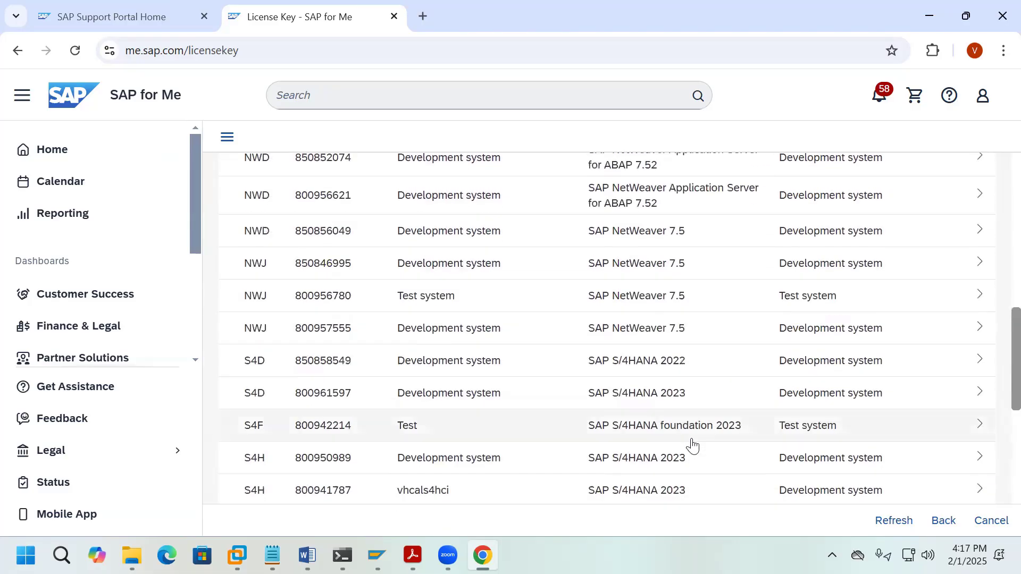
{"action": "left_click", "coordinate": [548, 360]}
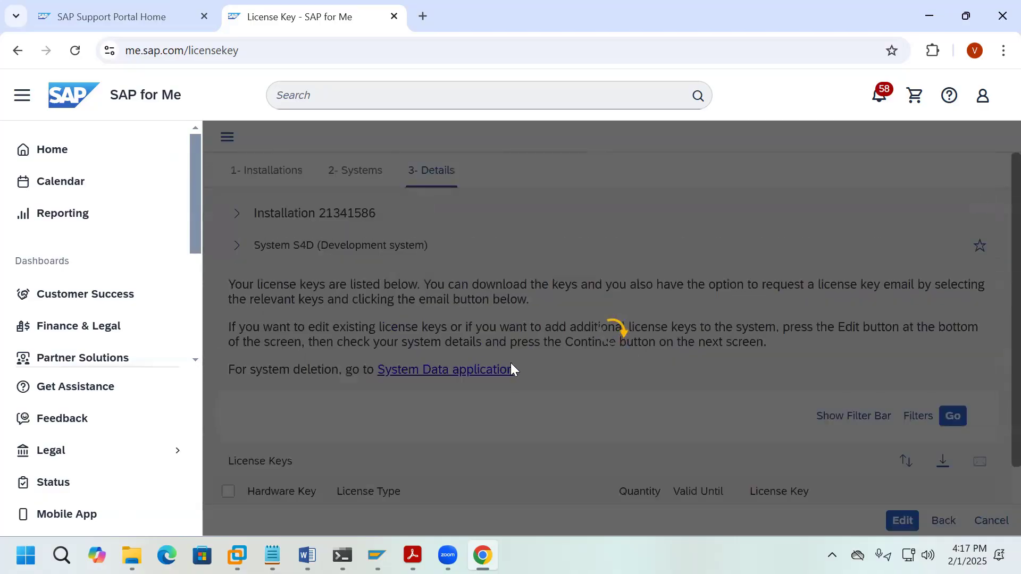
Step: Select the S4D license key row and open Edit System Details, showing version SAP S/4HANA 2022
{"action": "scroll", "coordinate": [633, 413], "scroll_direction": "down", "scroll_amount": 1}
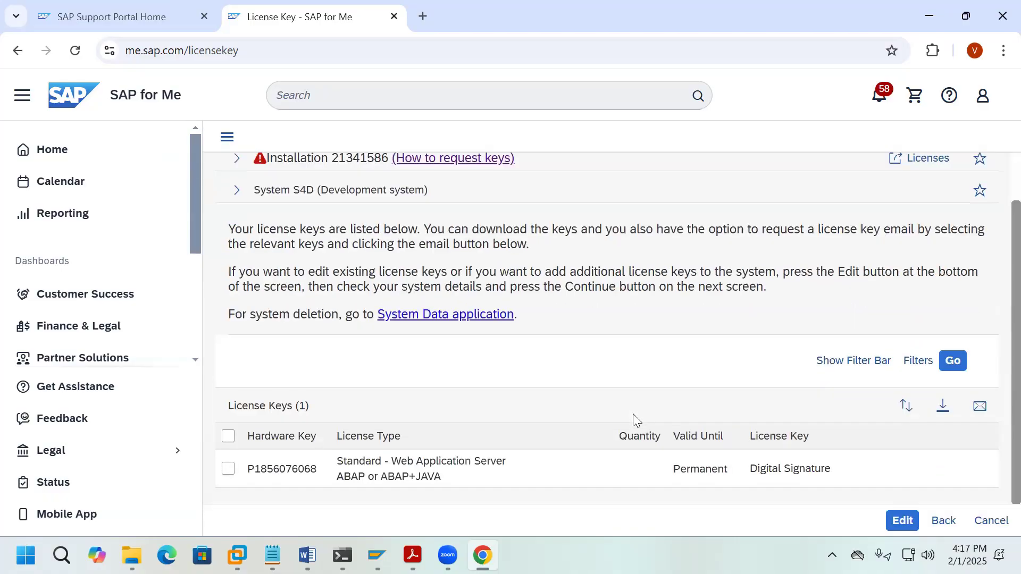
{"action": "left_click", "coordinate": [228, 436]}
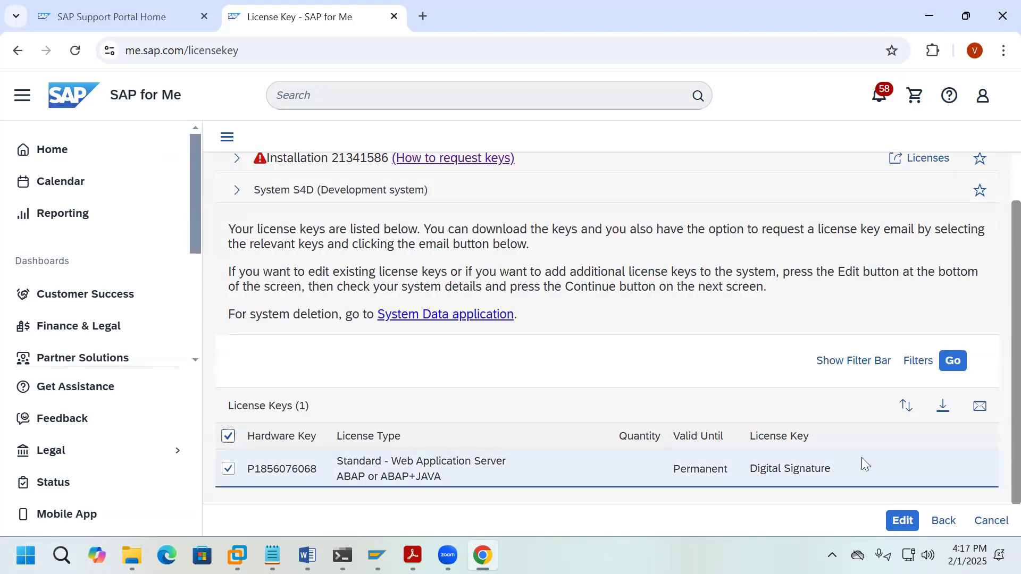
{"action": "left_click", "coordinate": [903, 520]}
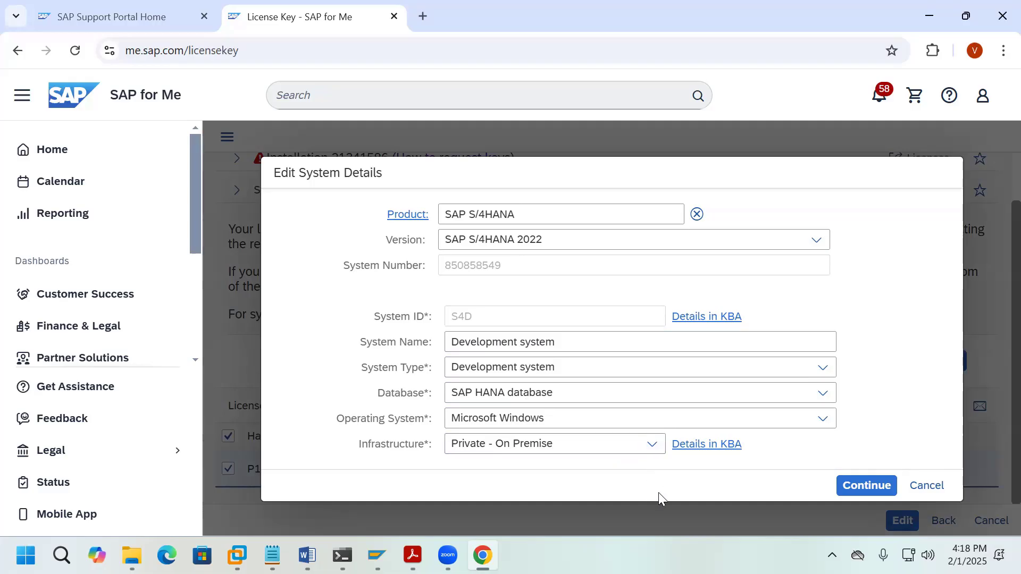
Step: Switch S4D's operating system from Microsoft Windows to Linux and confirm the change
{"action": "left_click", "coordinate": [823, 419]}
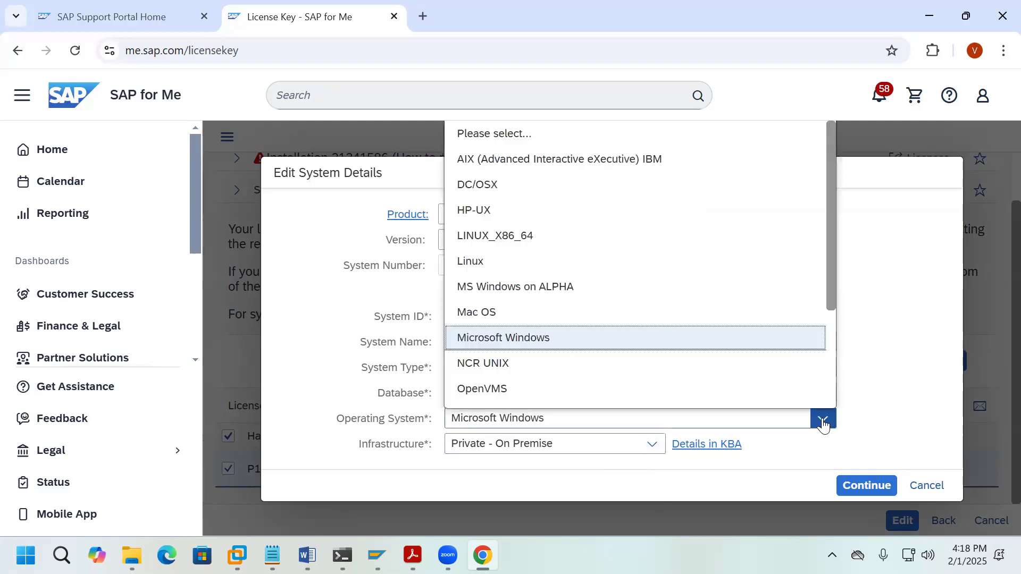
{"action": "left_click", "coordinate": [492, 262]}
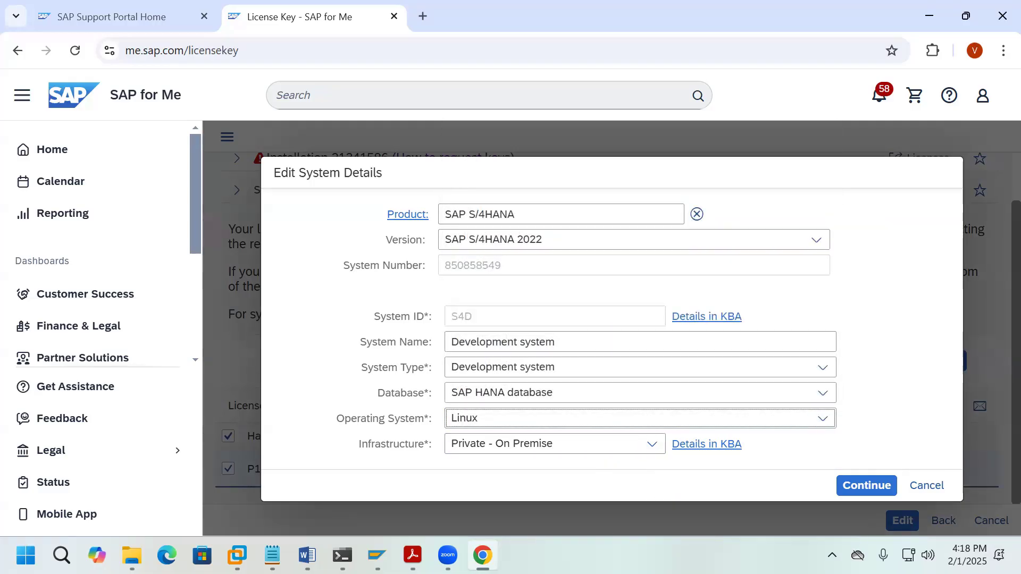
{"action": "left_click", "coordinate": [867, 485]}
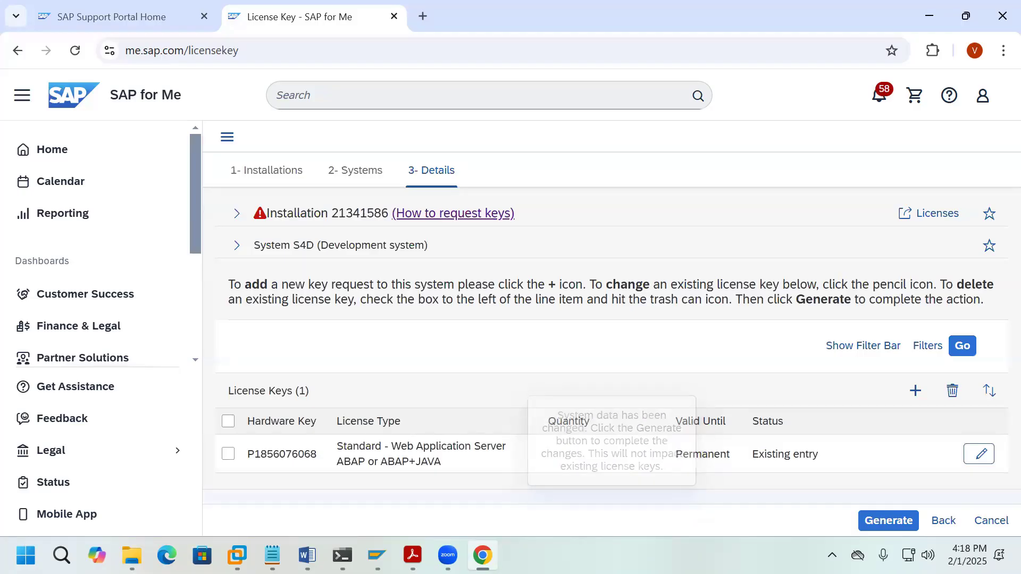
Step: Open the S4D license key request for editing and copy the active hardware key from SAP License Administration
{"action": "left_click", "coordinate": [228, 422]}
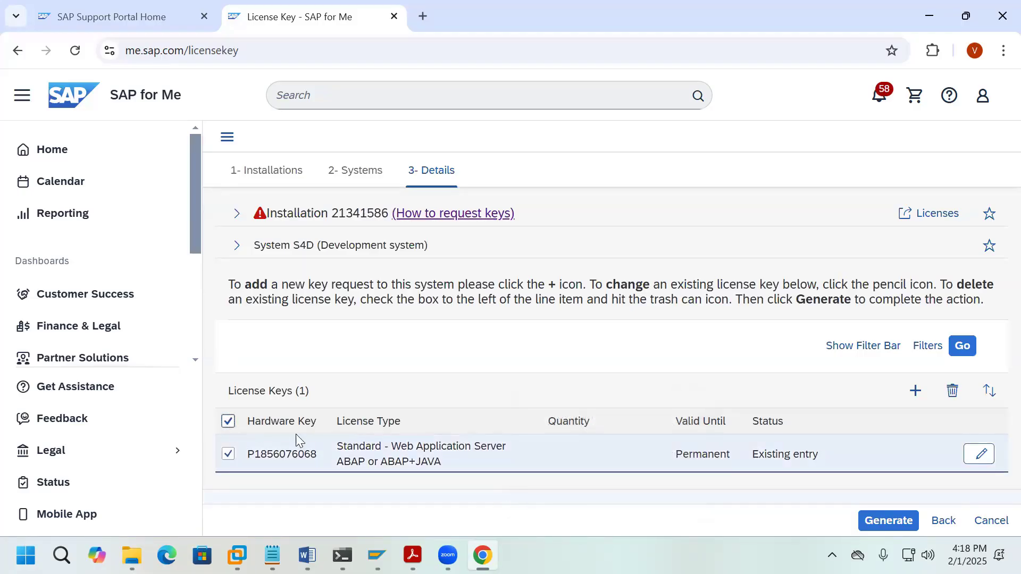
{"action": "left_click", "coordinate": [981, 454]}
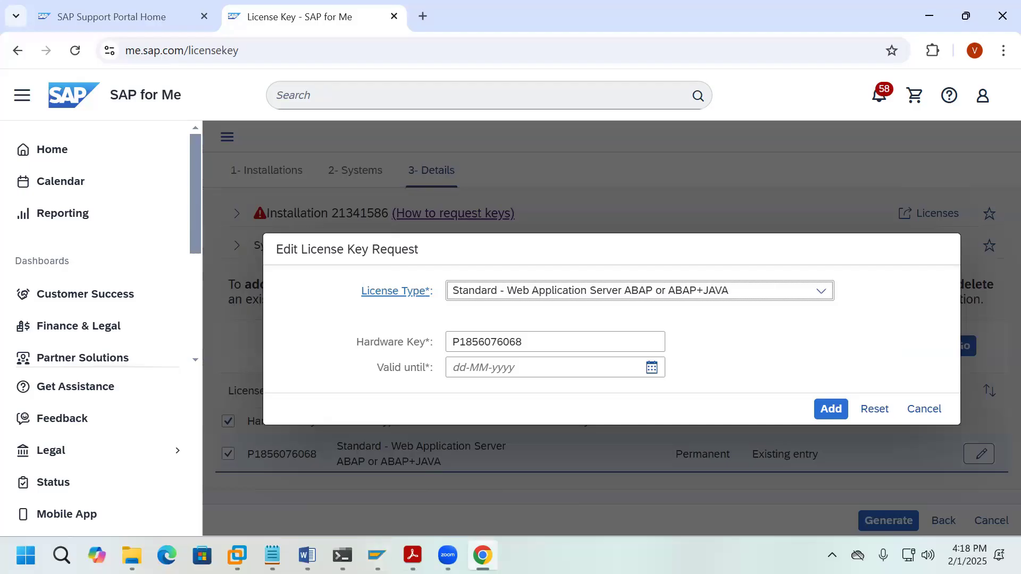
{"action": "mouse_move", "coordinate": [482, 556]}
{"action": "mouse_move", "coordinate": [377, 556]}
{"action": "left_click", "coordinate": [466, 468]}
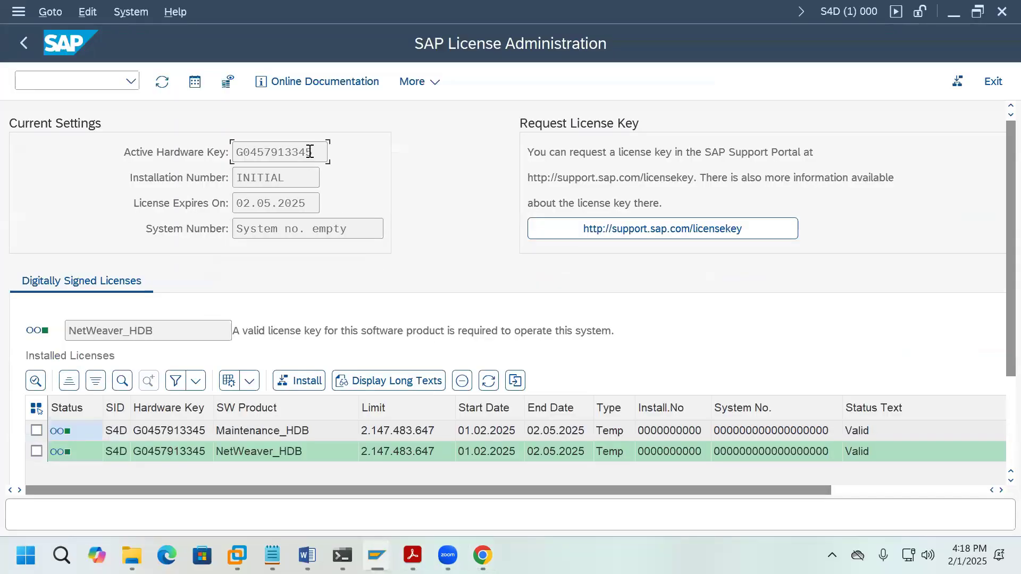
{"action": "left_click_drag", "start_coordinate": [313, 155], "coordinate": [199, 138]}
{"action": "key", "text": "ctrl+c"}
Step: Replace the request's old hardware key with the copied one, set valid until 31-12-9999, and add it
{"action": "mouse_move", "coordinate": [377, 556]}
{"action": "left_click", "coordinate": [483, 555]}
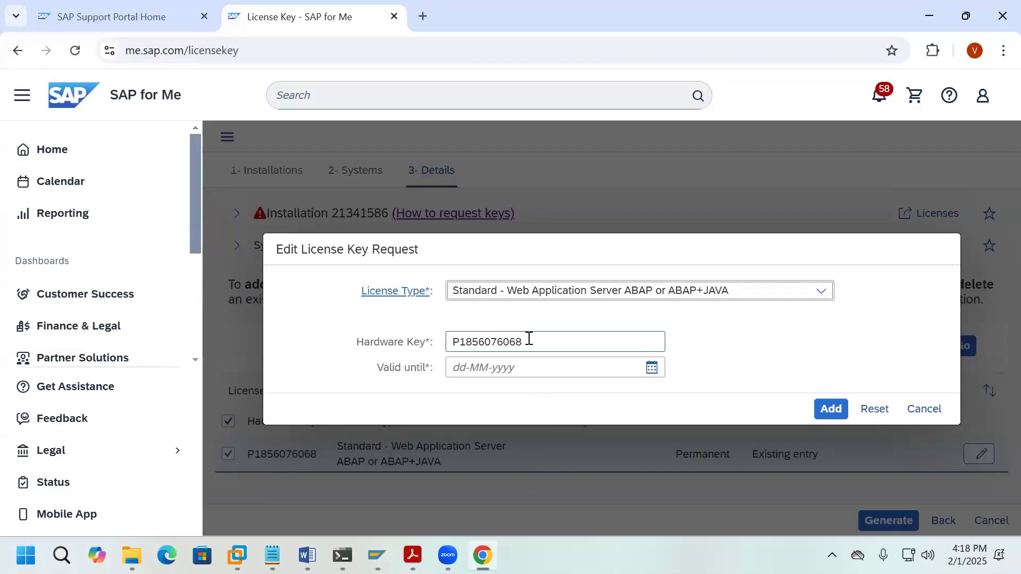
{"action": "left_click_drag", "start_coordinate": [529, 342], "coordinate": [445, 342]}
{"action": "key", "text": "ctrl+v"}
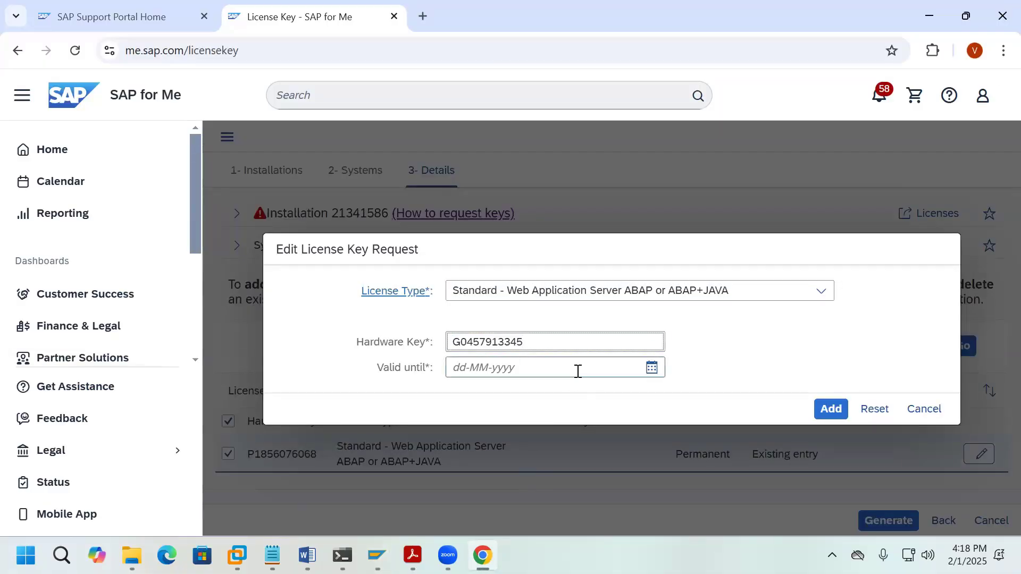
{"action": "left_click", "coordinate": [577, 368]}
{"action": "left_click", "coordinate": [585, 409]}
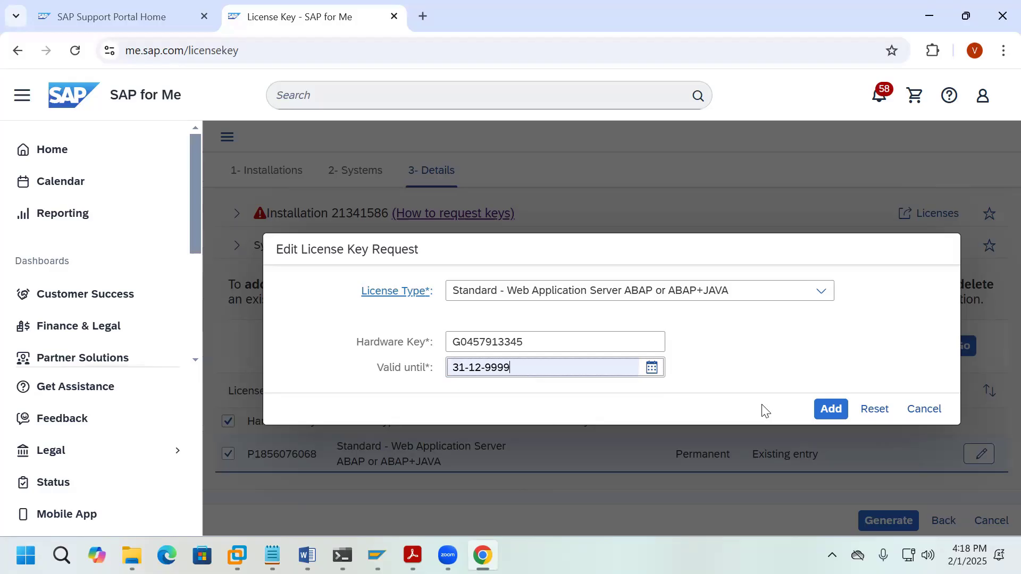
{"action": "left_click", "coordinate": [830, 411]}
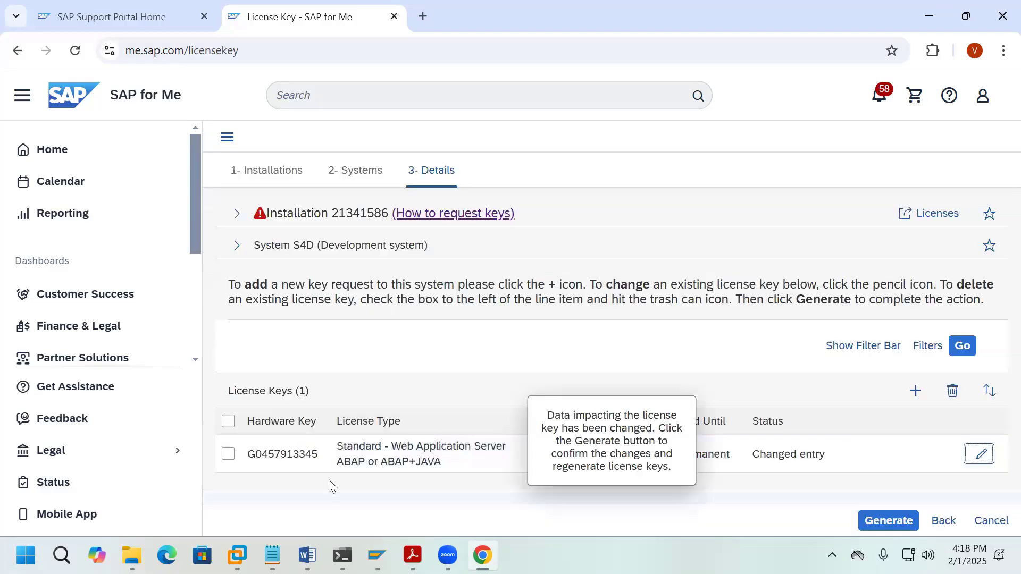
{"action": "left_click", "coordinate": [228, 421]}
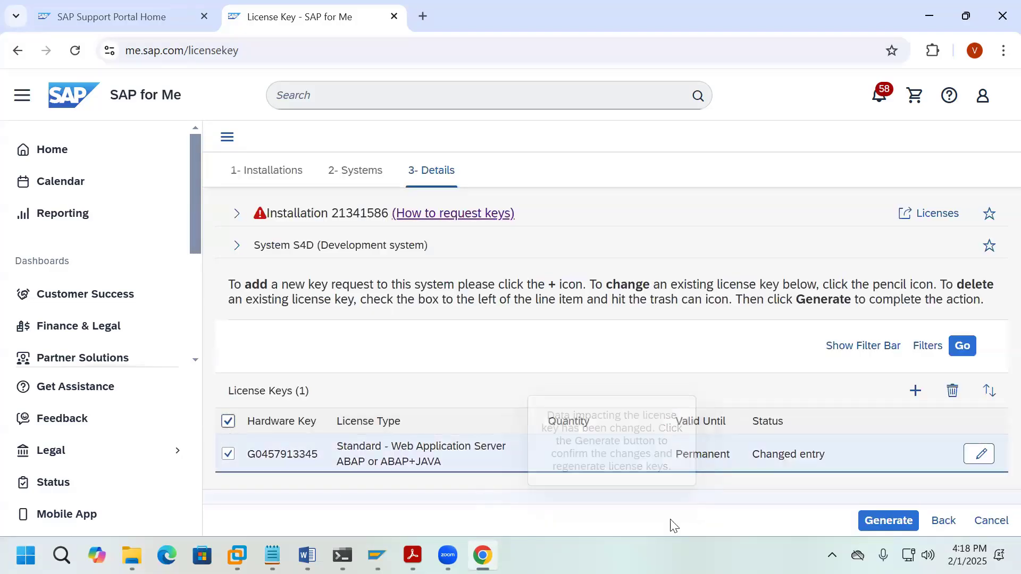
Step: Generate the updated S4D license key, download it as S4D.txt, and show it in its folder
{"action": "left_click", "coordinate": [888, 520]}
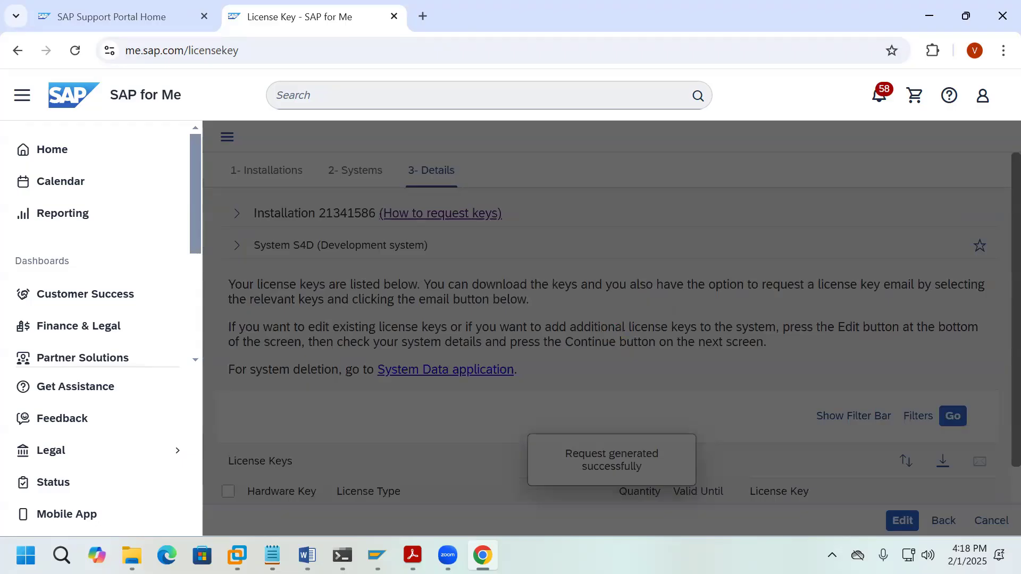
{"action": "scroll", "coordinate": [545, 422], "scroll_direction": "down", "scroll_amount": 1}
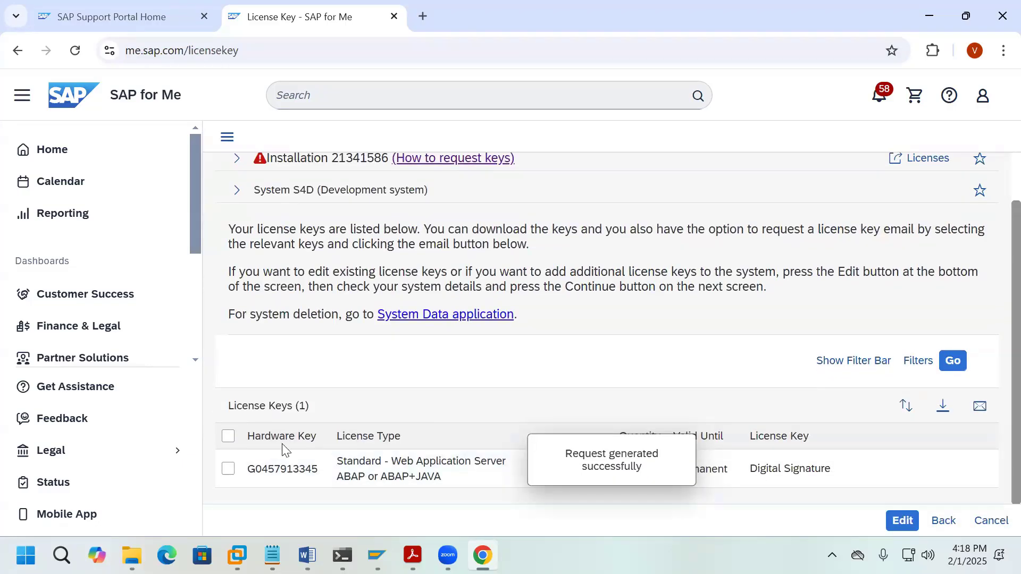
{"action": "left_click", "coordinate": [228, 437]}
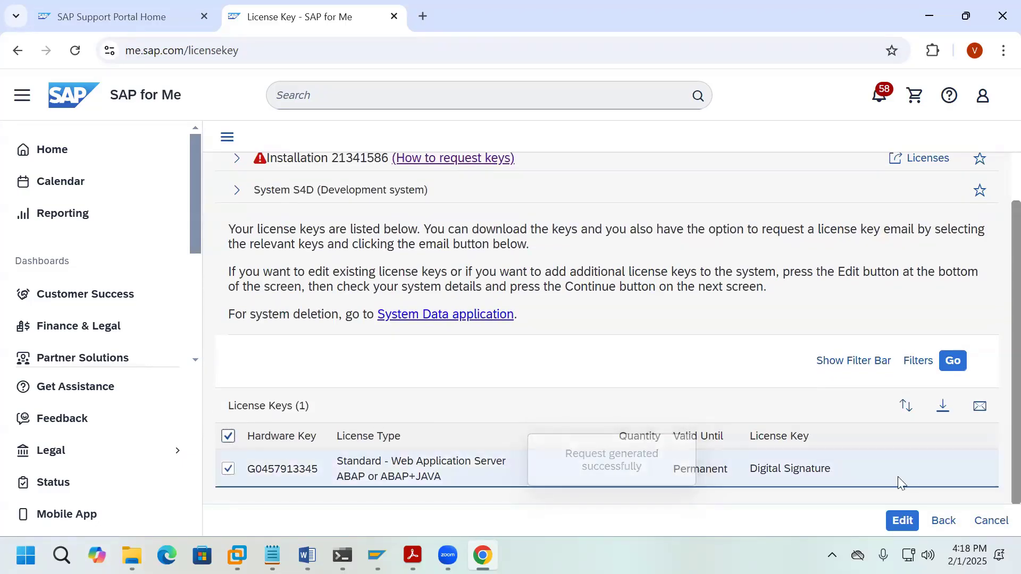
{"action": "left_click", "coordinate": [942, 406]}
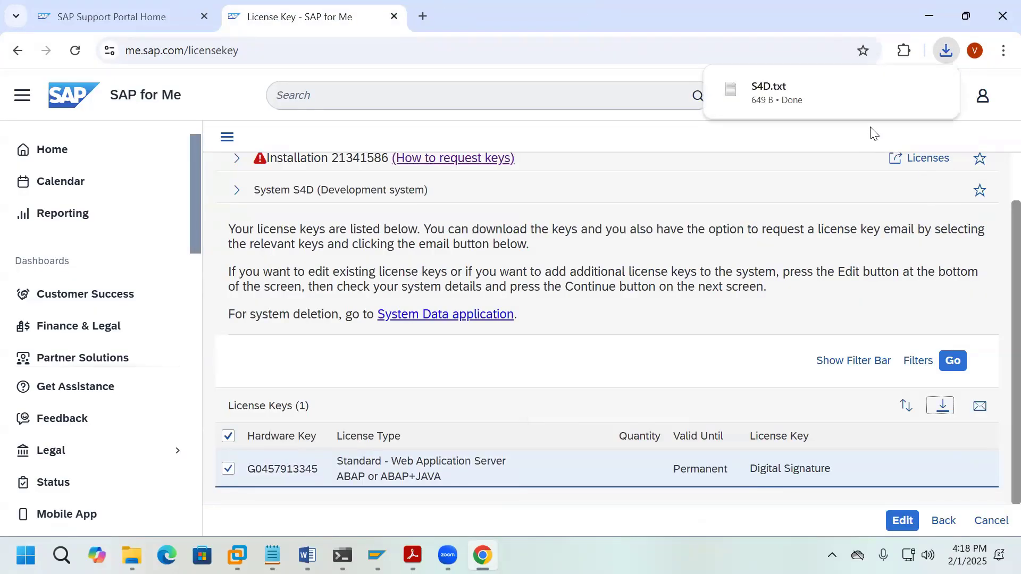
{"action": "left_click", "coordinate": [932, 89]}
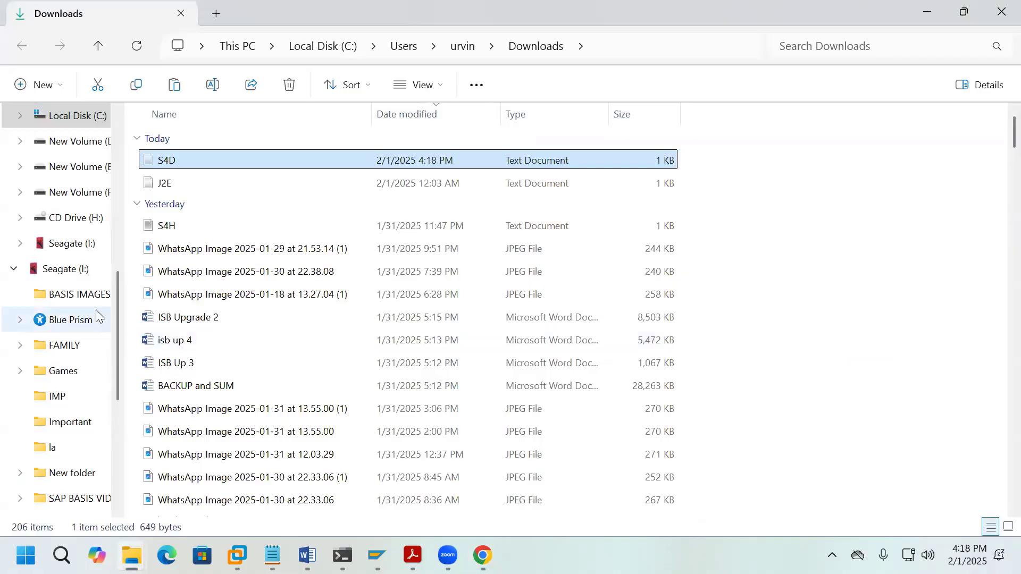
Step: Confirm the S4D license text file sits in D:\S4D, then minimize File Explorer
{"action": "scroll", "coordinate": [90, 319], "scroll_direction": "up", "scroll_amount": 3}
{"action": "left_click", "coordinate": [81, 373]}
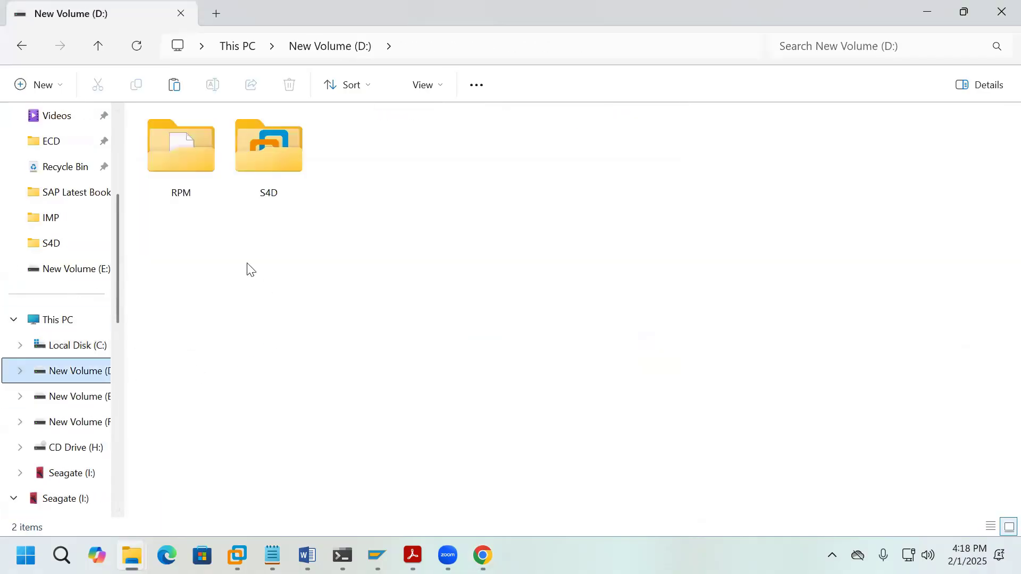
{"action": "left_click", "coordinate": [262, 175]}
{"action": "double_click", "coordinate": [261, 175]}
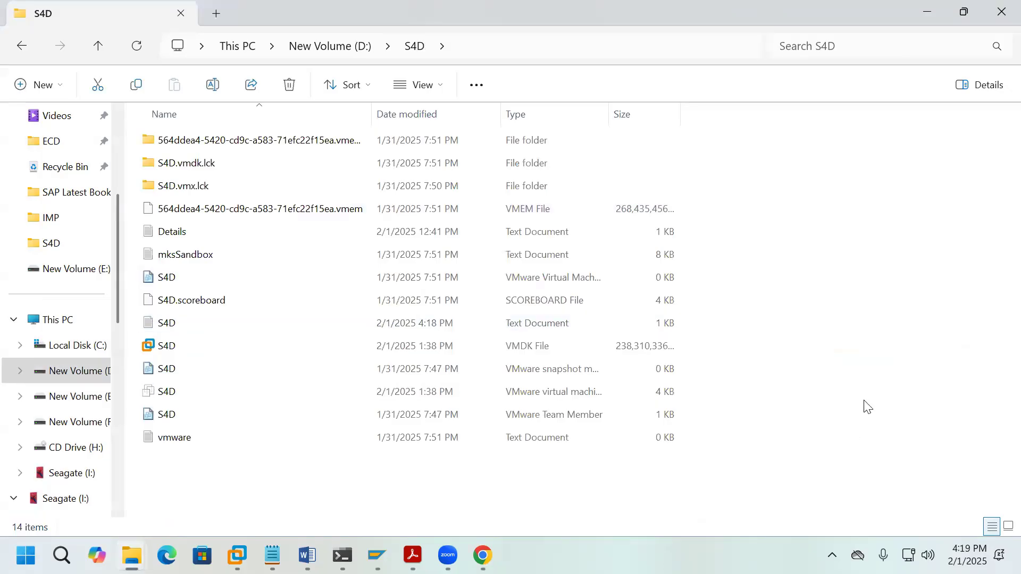
{"action": "left_click", "coordinate": [926, 14]}
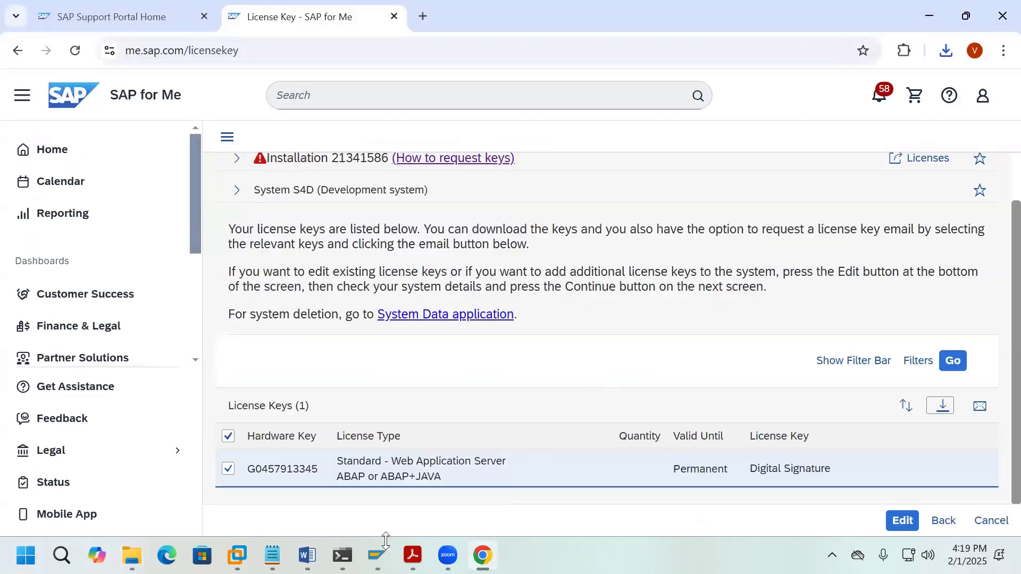
Step: Install the license from D:\S4D\S4D.txt, allowing file access, and acknowledge the successful NetWeaver_HDB installation
{"action": "mouse_move", "coordinate": [377, 555]}
{"action": "left_click", "coordinate": [463, 476]}
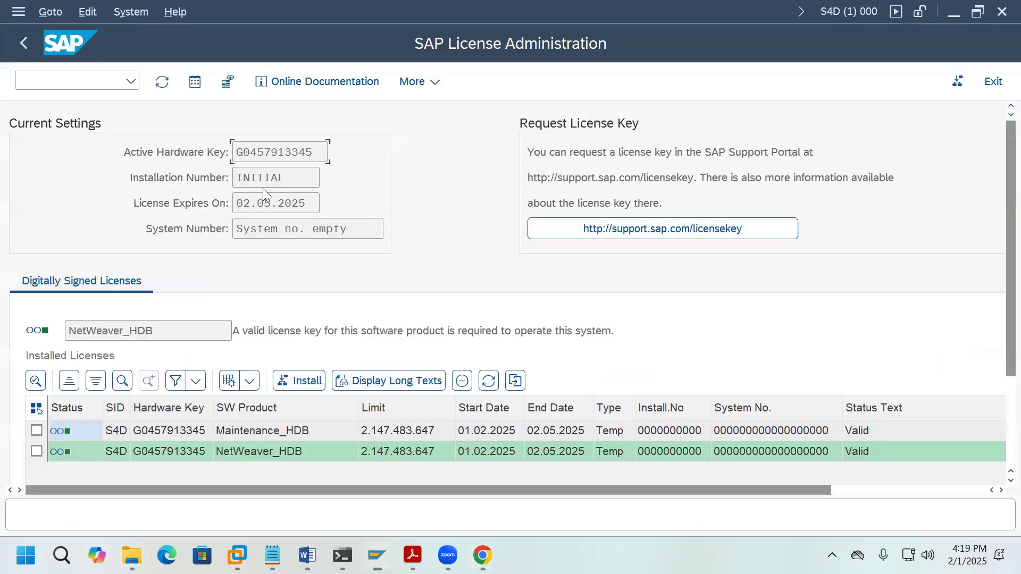
{"action": "left_click", "coordinate": [301, 382]}
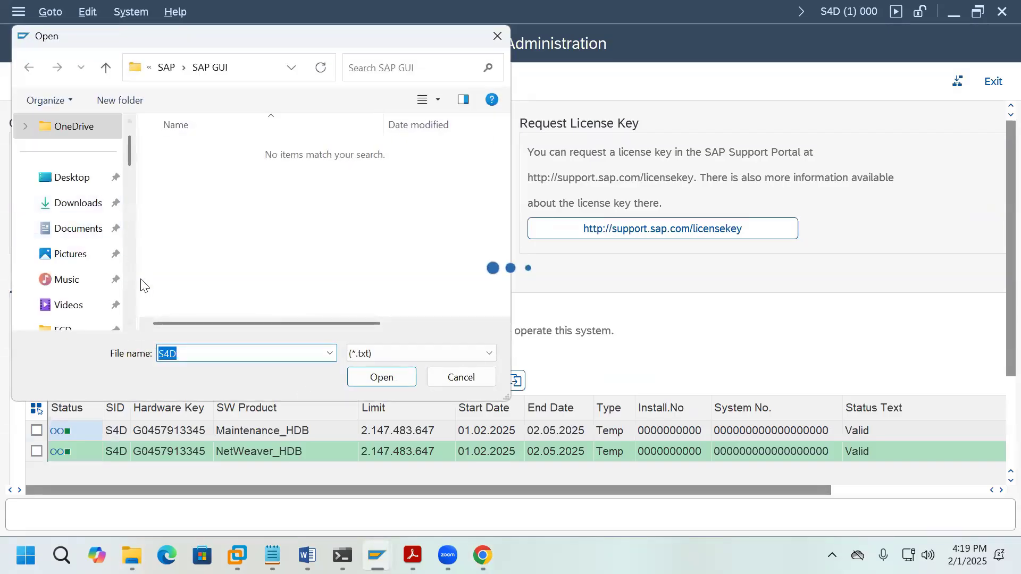
{"action": "scroll", "coordinate": [130, 285], "scroll_direction": "down", "scroll_amount": 5}
{"action": "left_click", "coordinate": [102, 233]}
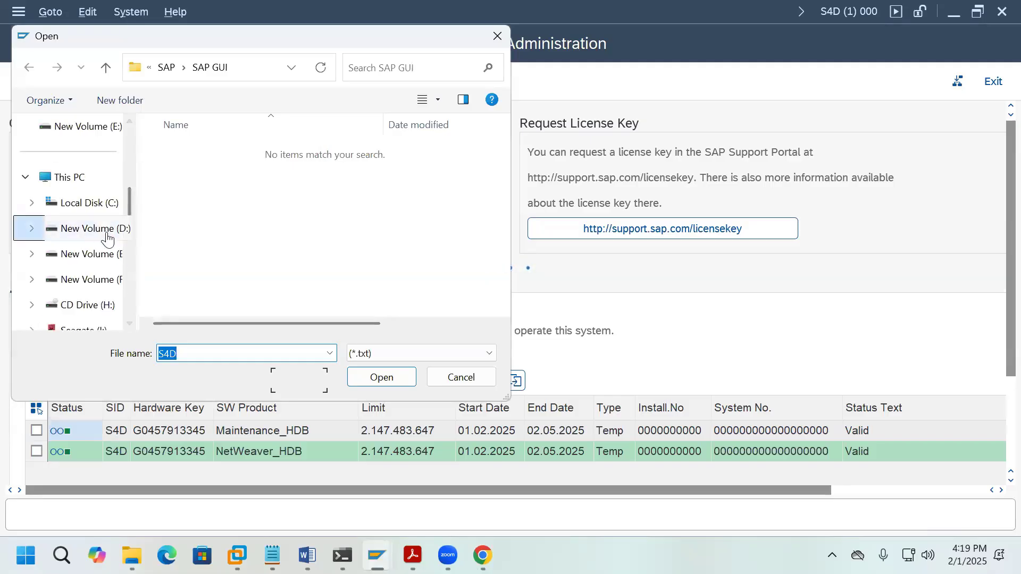
{"action": "double_click", "coordinate": [283, 201]}
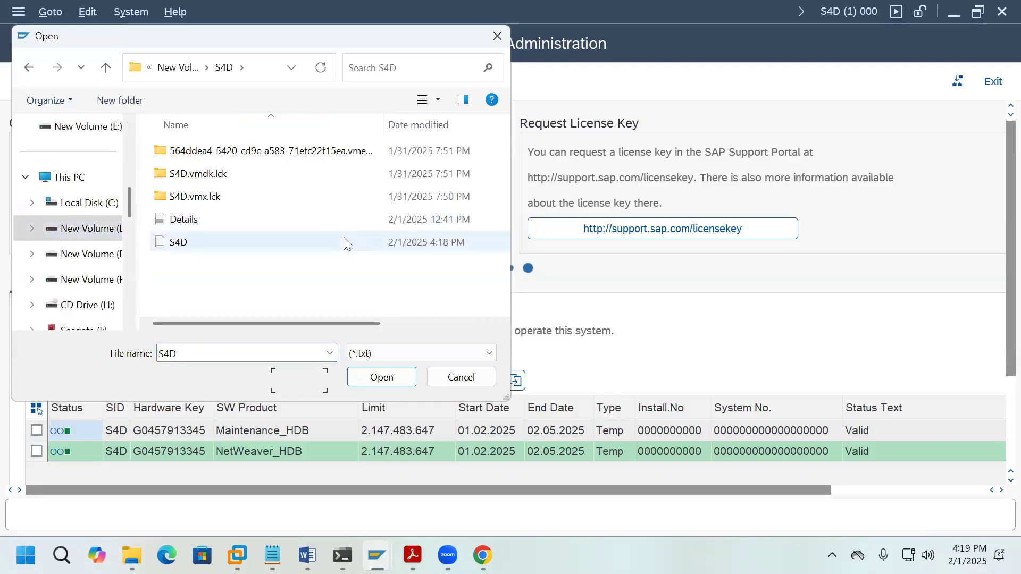
{"action": "left_click", "coordinate": [181, 244]}
{"action": "double_click", "coordinate": [180, 243]}
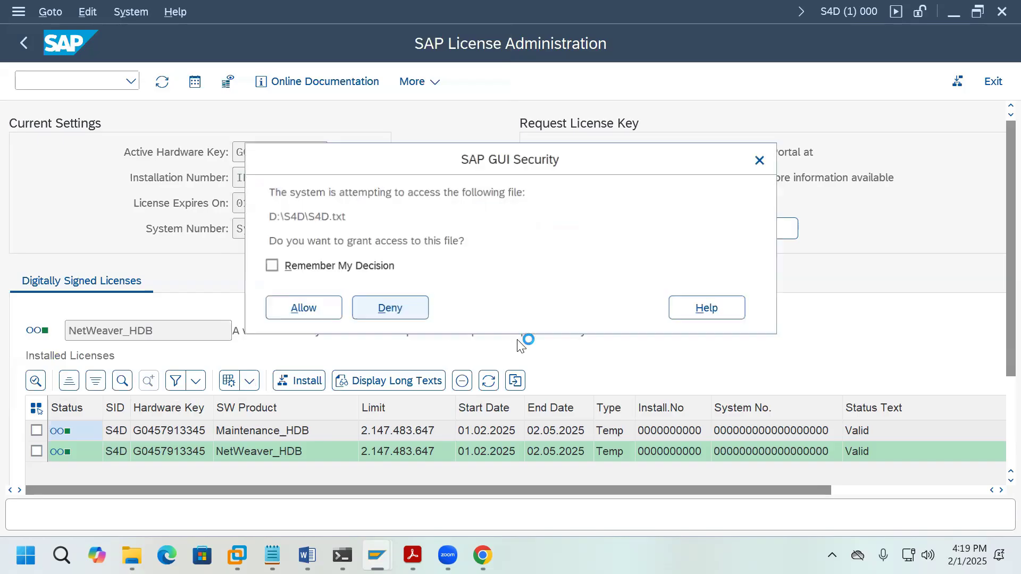
{"action": "left_click", "coordinate": [301, 271]}
{"action": "left_click", "coordinate": [325, 309]}
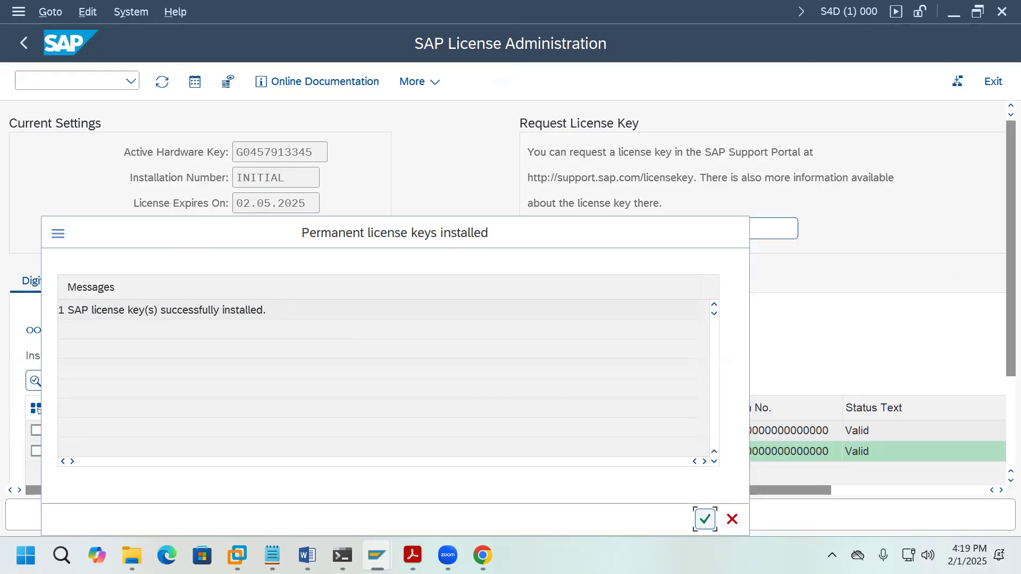
{"action": "left_click", "coordinate": [705, 520]}
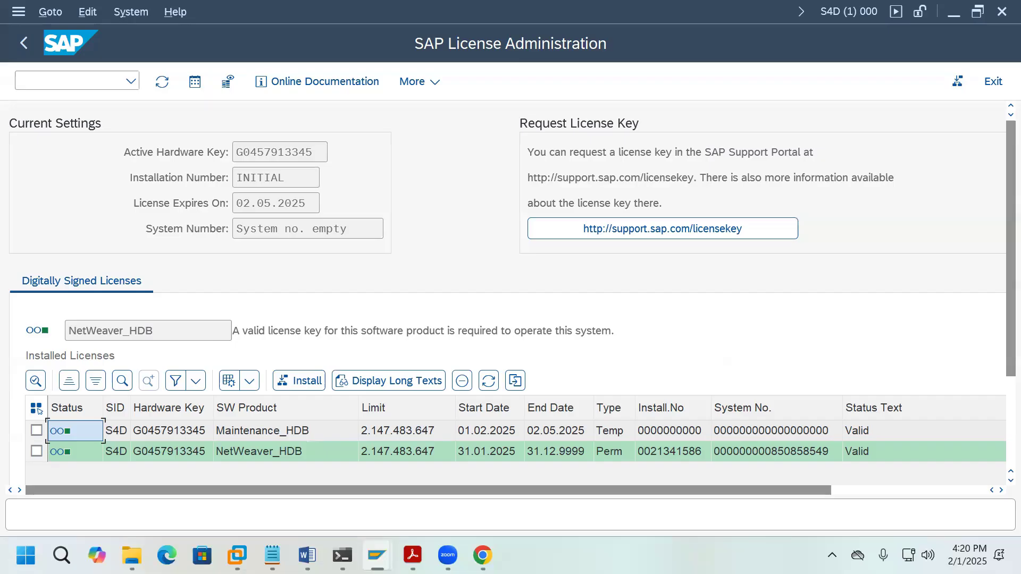
Step: Return from SLICENSE to SAP Easy Access and bring up the open PDF documents
{"action": "left_click", "coordinate": [24, 43]}
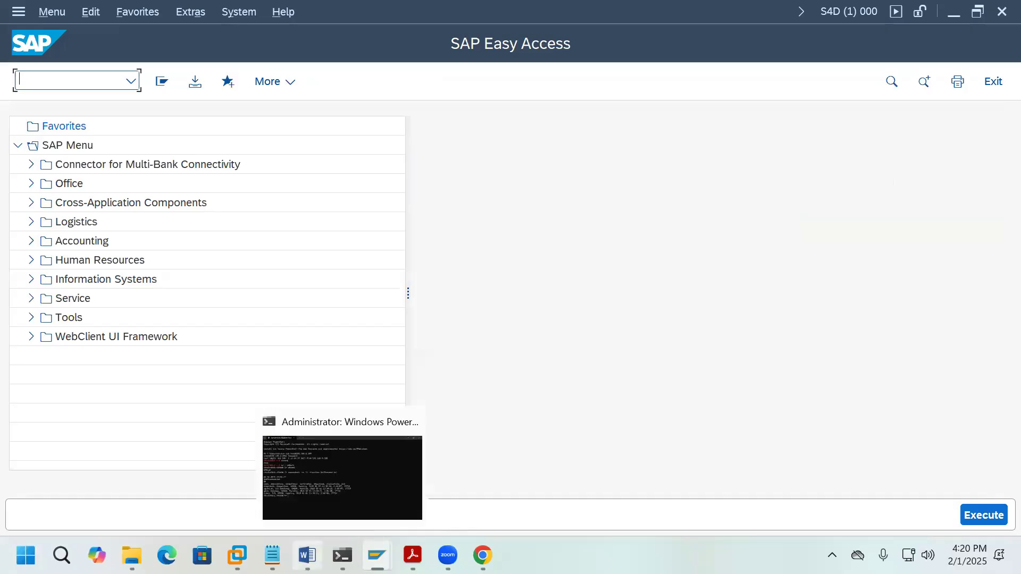
{"action": "left_click", "coordinate": [307, 555]}
{"action": "left_click", "coordinate": [307, 555]}
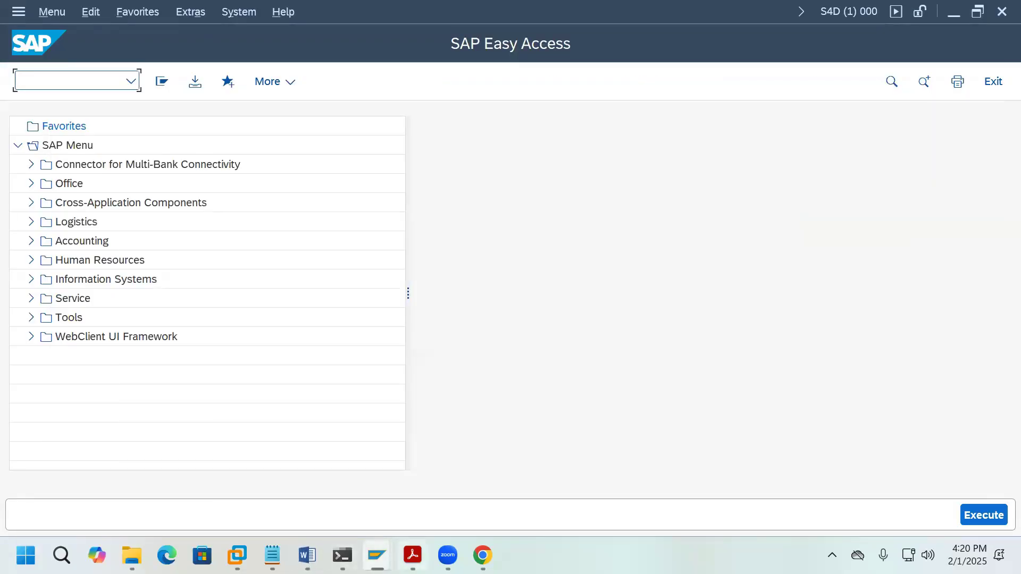
Step: Bring ADM110_EN_Col25.pdf forward and read pages 100–103 up to the SMLG logon groups section
{"action": "mouse_move", "coordinate": [413, 555]}
{"action": "left_click", "coordinate": [347, 477]}
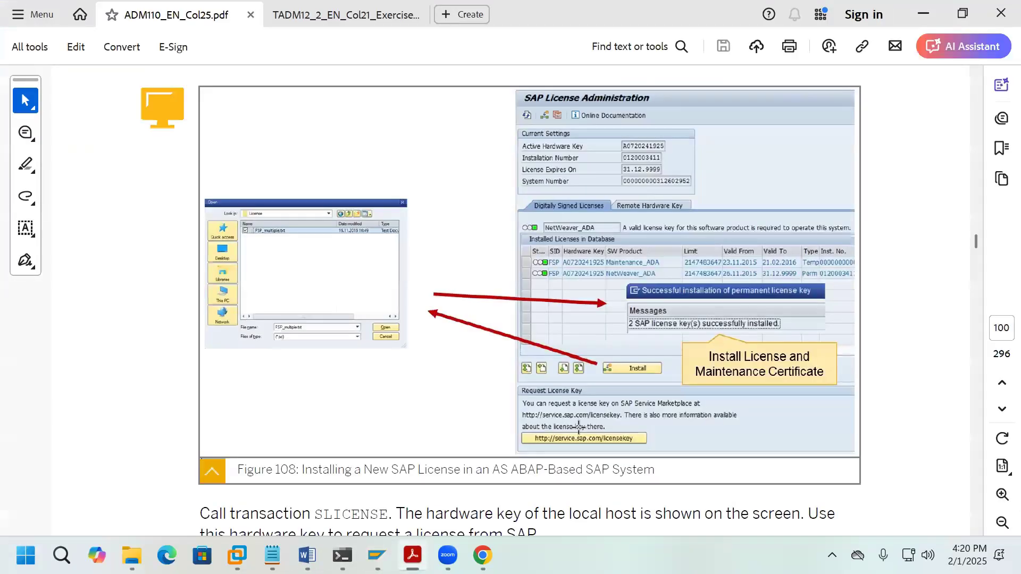
{"action": "scroll", "coordinate": [577, 427], "scroll_direction": "down", "scroll_amount": 6}
{"action": "scroll", "coordinate": [577, 428], "scroll_direction": "down", "scroll_amount": 10}
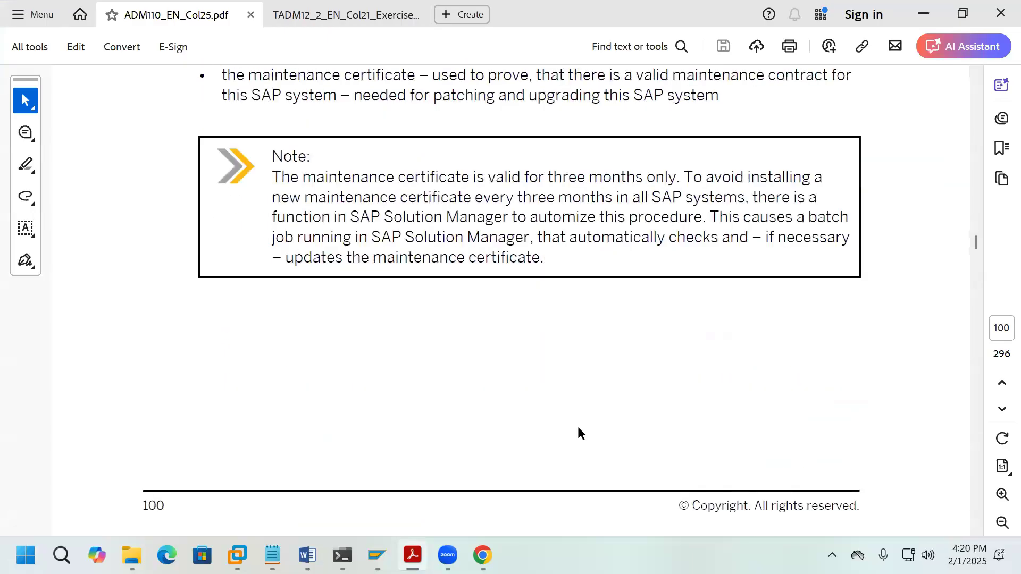
{"action": "scroll", "coordinate": [577, 427], "scroll_direction": "down", "scroll_amount": 6}
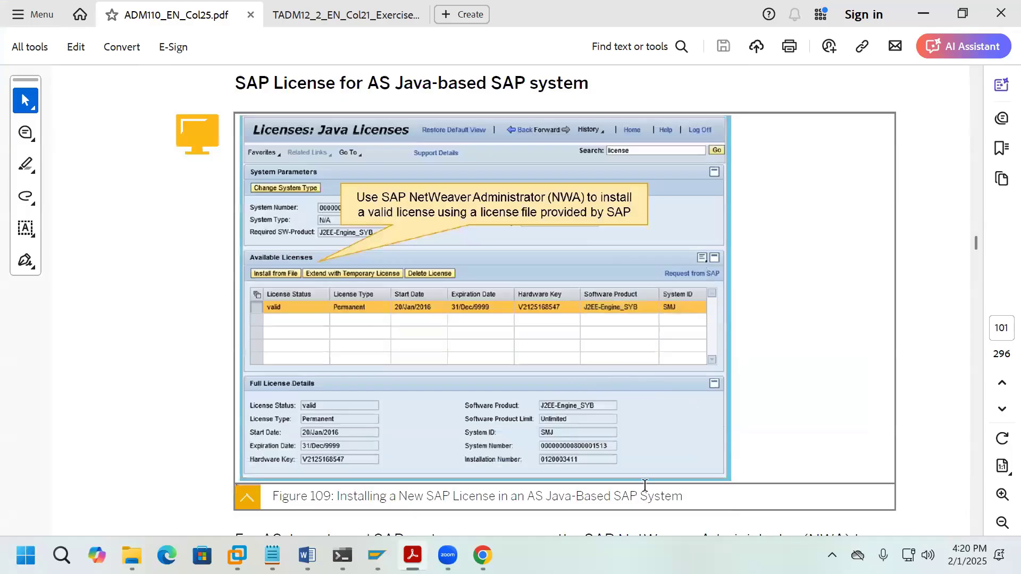
{"action": "scroll", "coordinate": [645, 485], "scroll_direction": "down", "scroll_amount": 10}
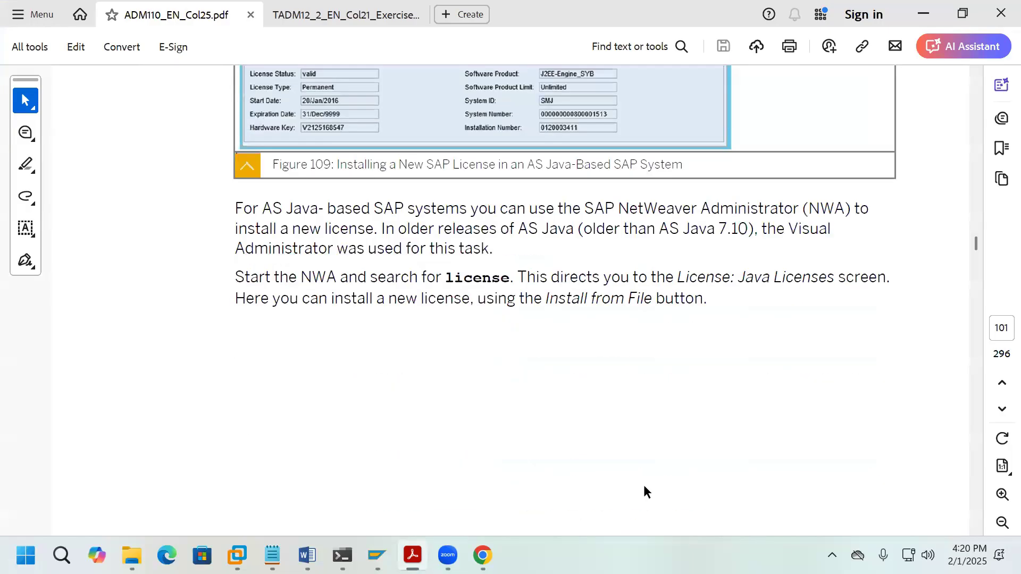
{"action": "scroll", "coordinate": [644, 485], "scroll_direction": "down", "scroll_amount": 10}
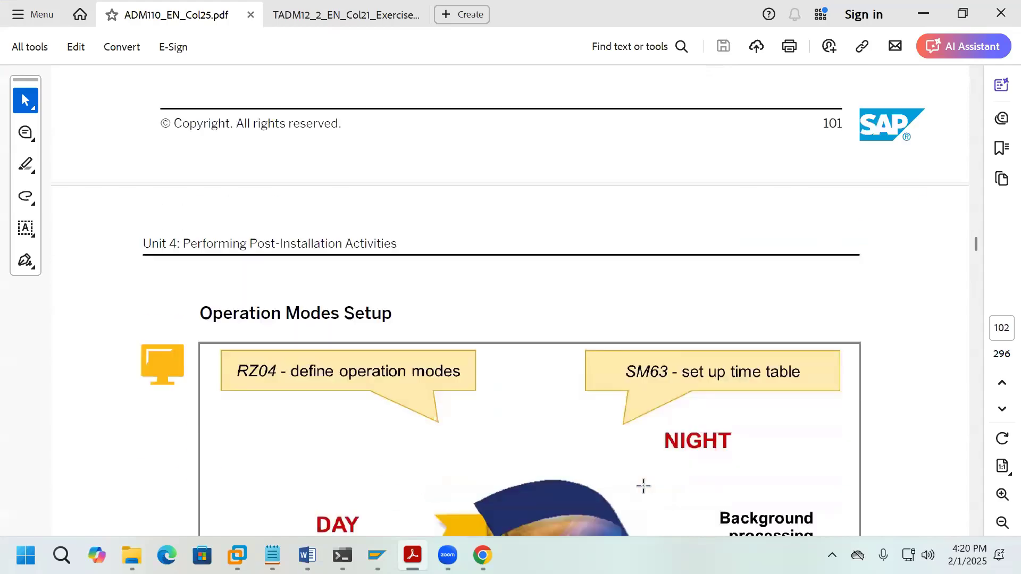
{"action": "scroll", "coordinate": [643, 487], "scroll_direction": "down", "scroll_amount": 3}
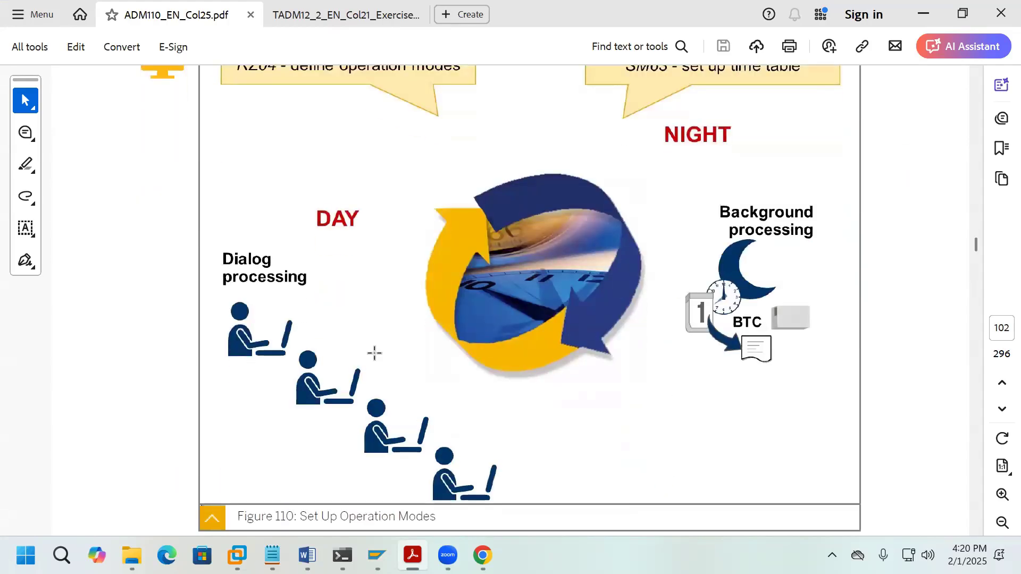
{"action": "scroll", "coordinate": [614, 437], "scroll_direction": "up", "scroll_amount": 3}
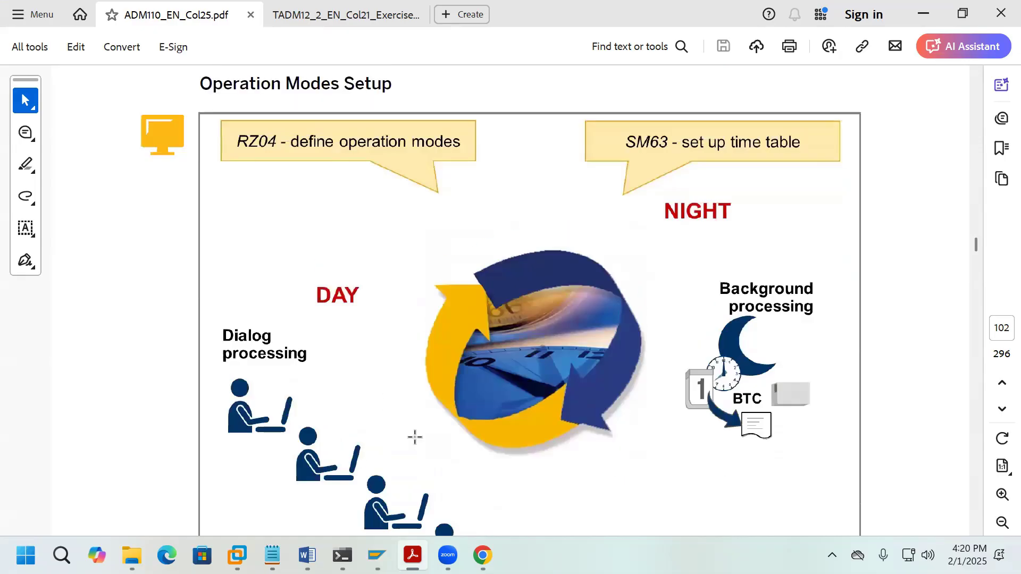
{"action": "scroll", "coordinate": [532, 433], "scroll_direction": "down", "scroll_amount": 20}
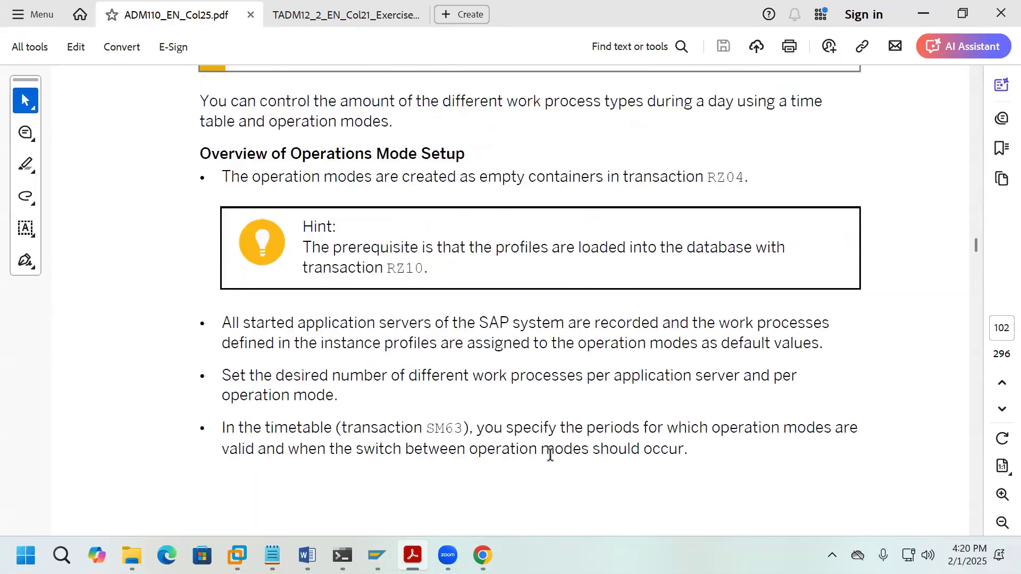
{"action": "scroll", "coordinate": [577, 497], "scroll_direction": "down", "scroll_amount": 20}
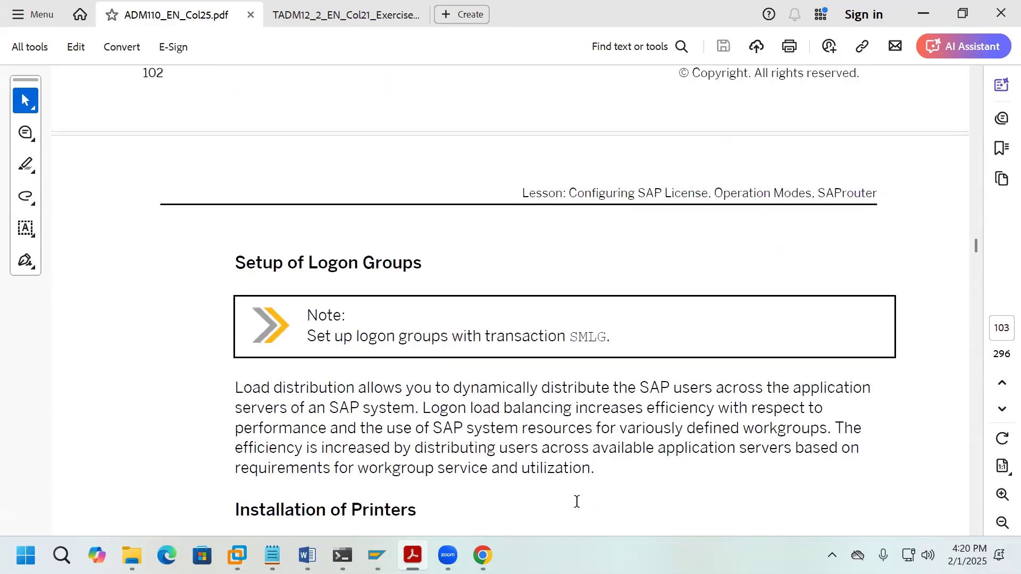
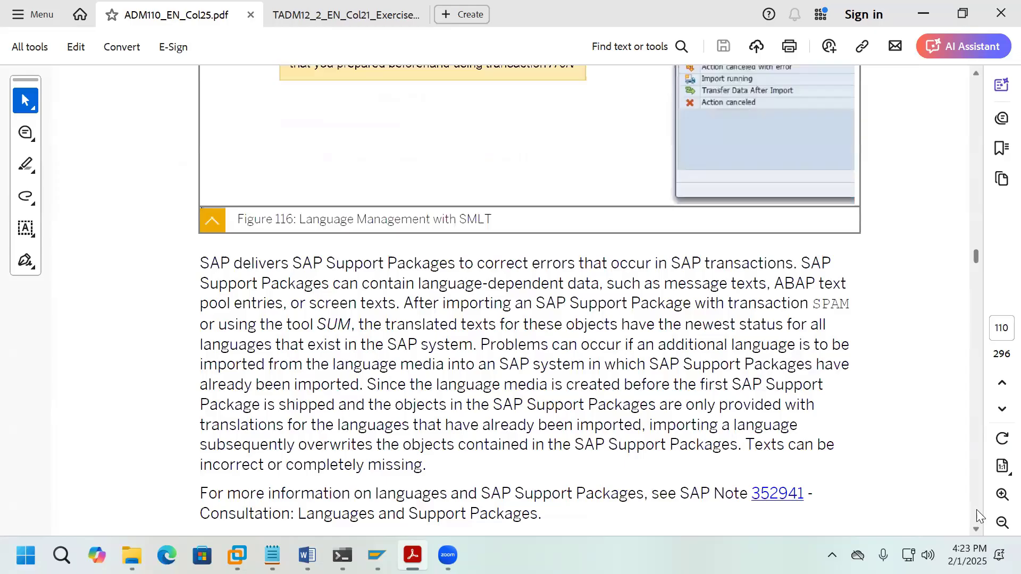
Step: Scroll the ADM110 PDF down to page 126, then bring SAP Easy Access to the front
{"action": "scroll", "coordinate": [977, 511], "scroll_direction": "down", "scroll_amount": 15}
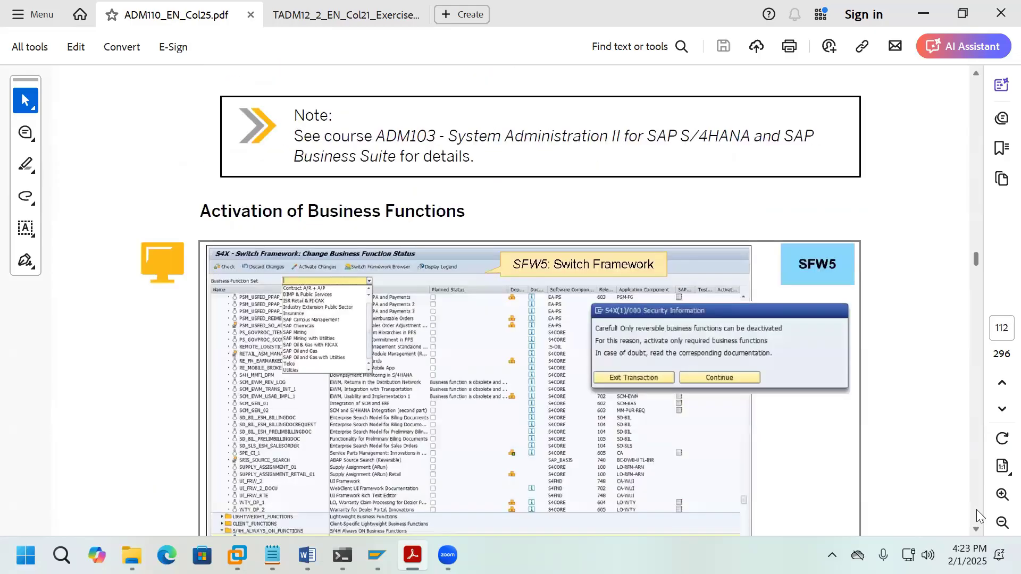
{"action": "scroll", "coordinate": [976, 509], "scroll_direction": "down", "scroll_amount": 10}
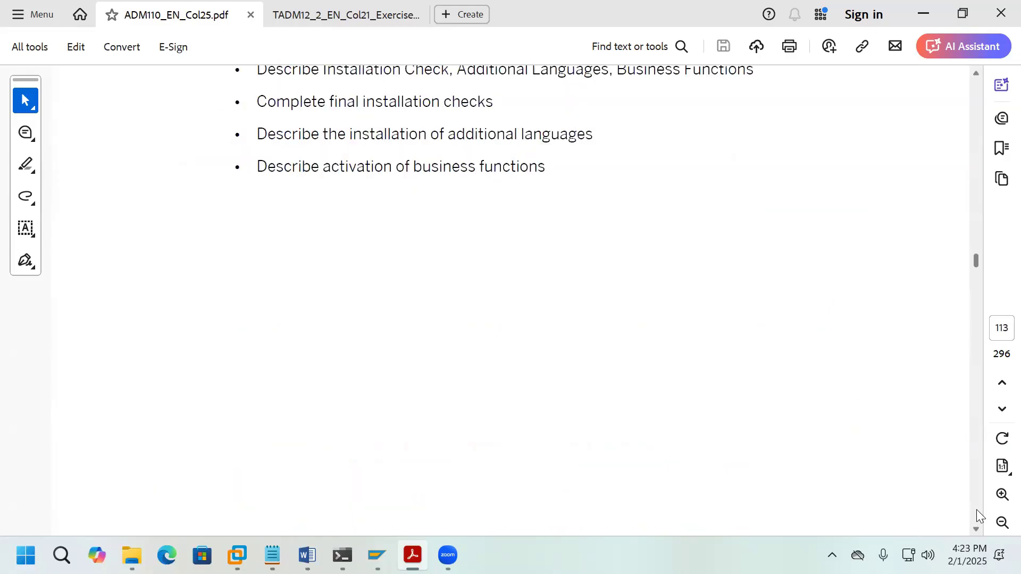
{"action": "scroll", "coordinate": [976, 510], "scroll_direction": "down", "scroll_amount": 15}
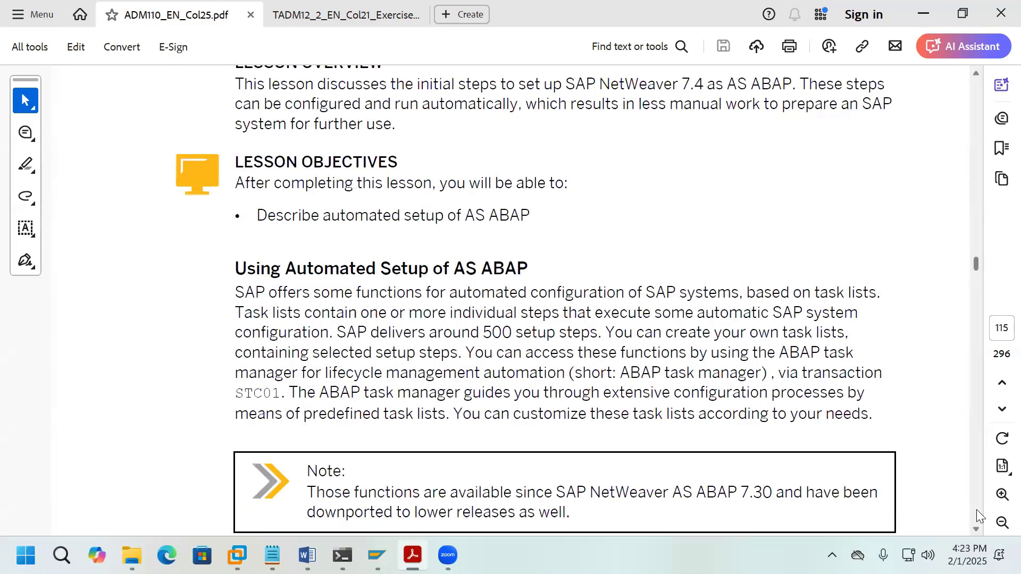
{"action": "scroll", "coordinate": [977, 509], "scroll_direction": "down", "scroll_amount": 20}
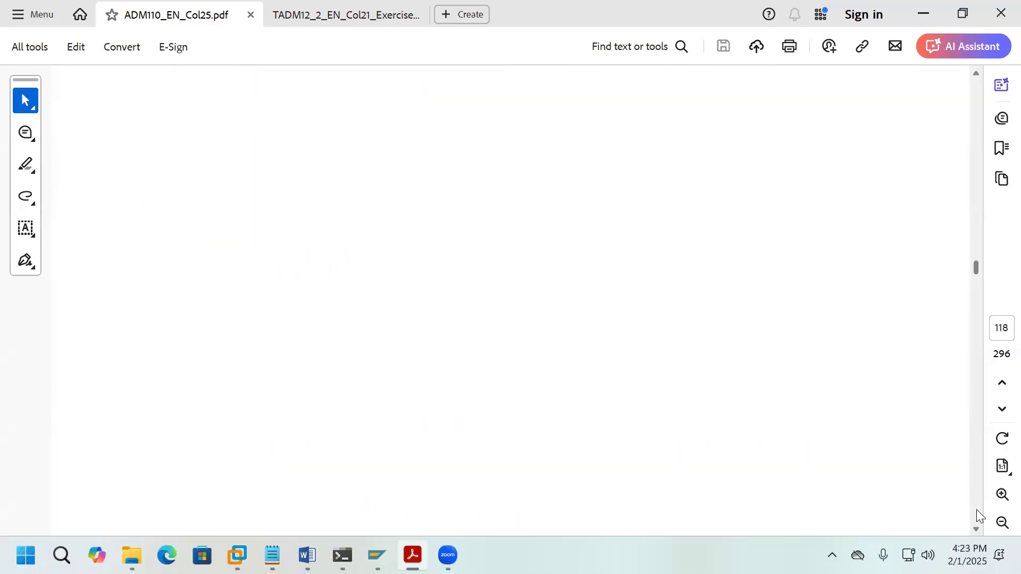
{"action": "scroll", "coordinate": [977, 510], "scroll_direction": "down", "scroll_amount": 15}
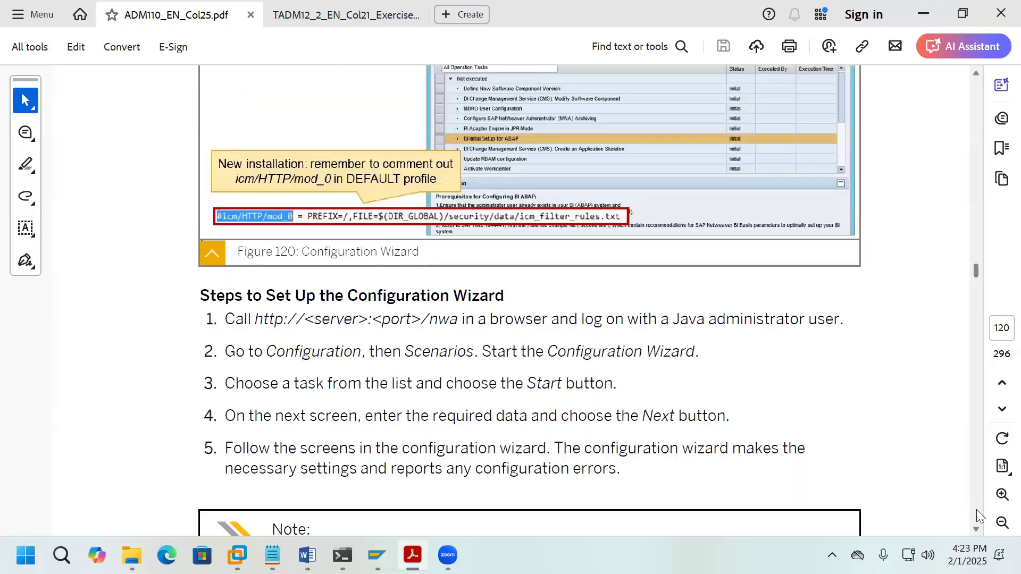
{"action": "scroll", "coordinate": [976, 510], "scroll_direction": "down", "scroll_amount": 15}
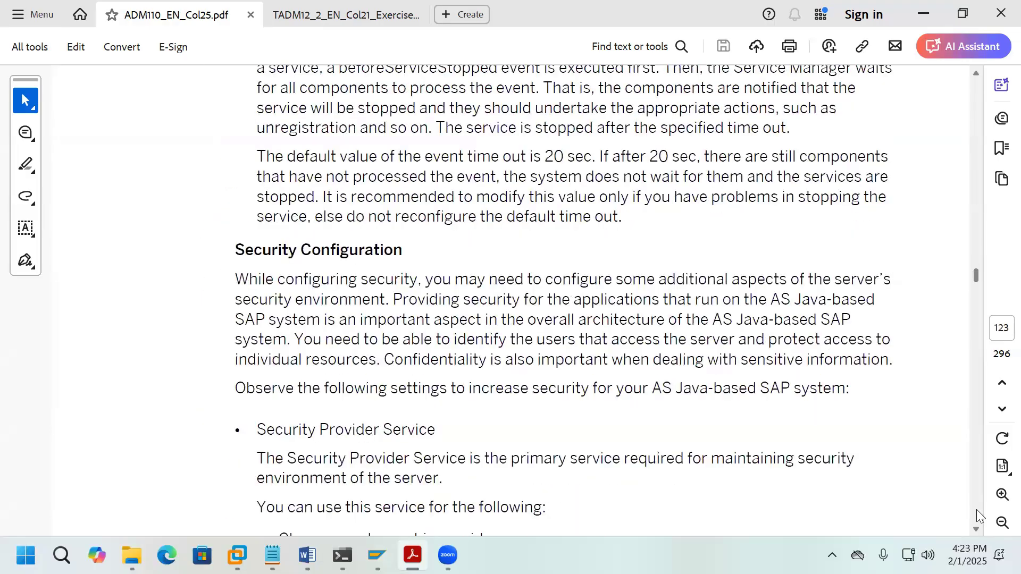
{"action": "scroll", "coordinate": [977, 510], "scroll_direction": "down", "scroll_amount": 15}
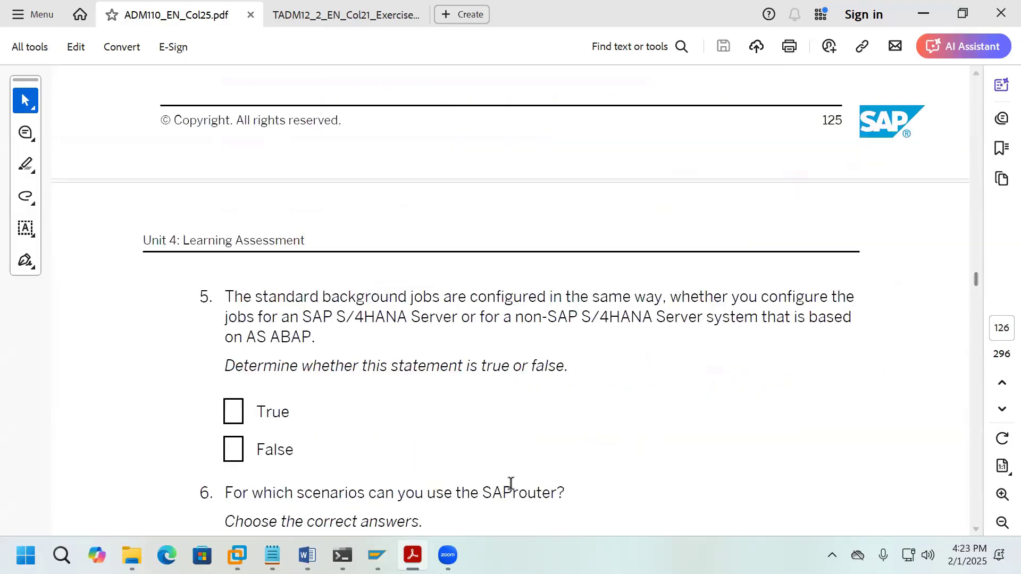
{"action": "mouse_move", "coordinate": [377, 556]}
{"action": "left_click", "coordinate": [423, 498]}
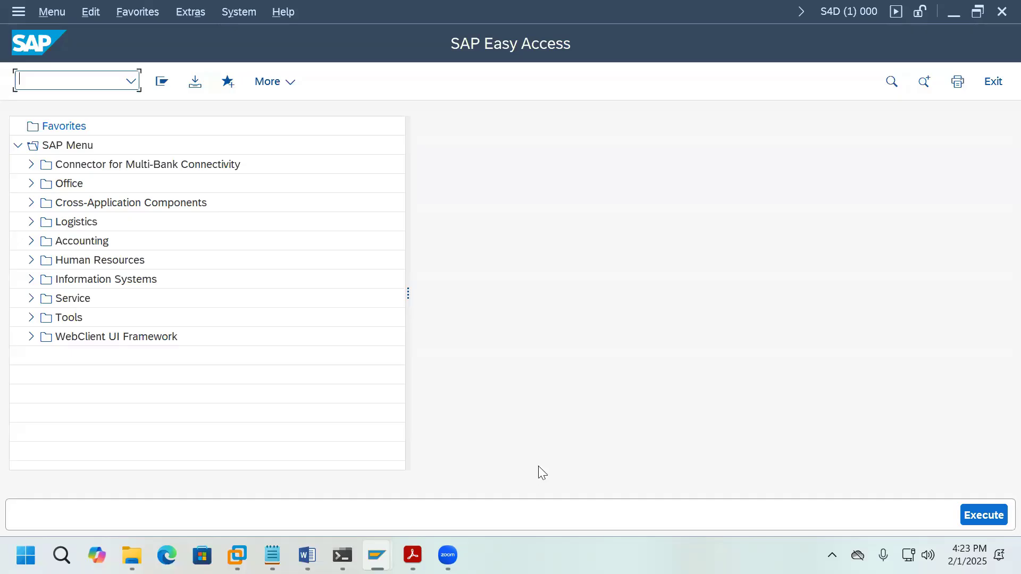
Step: Read the Exercise 10 targets in the TADM12 PDF: 18 dialog, 16 batch, 4 update work processes
{"action": "mouse_move", "coordinate": [413, 556]}
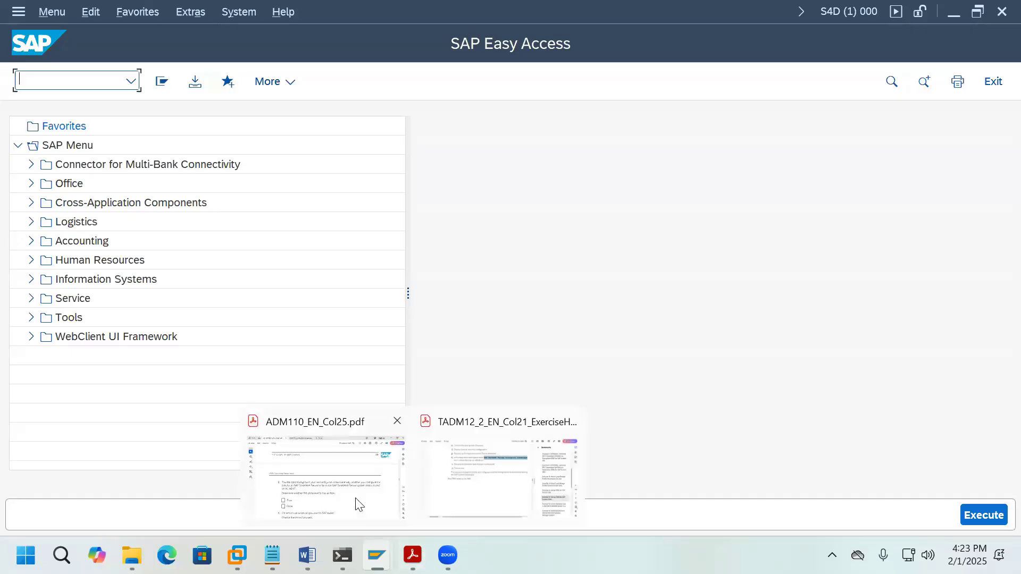
{"action": "left_click", "coordinate": [479, 481]}
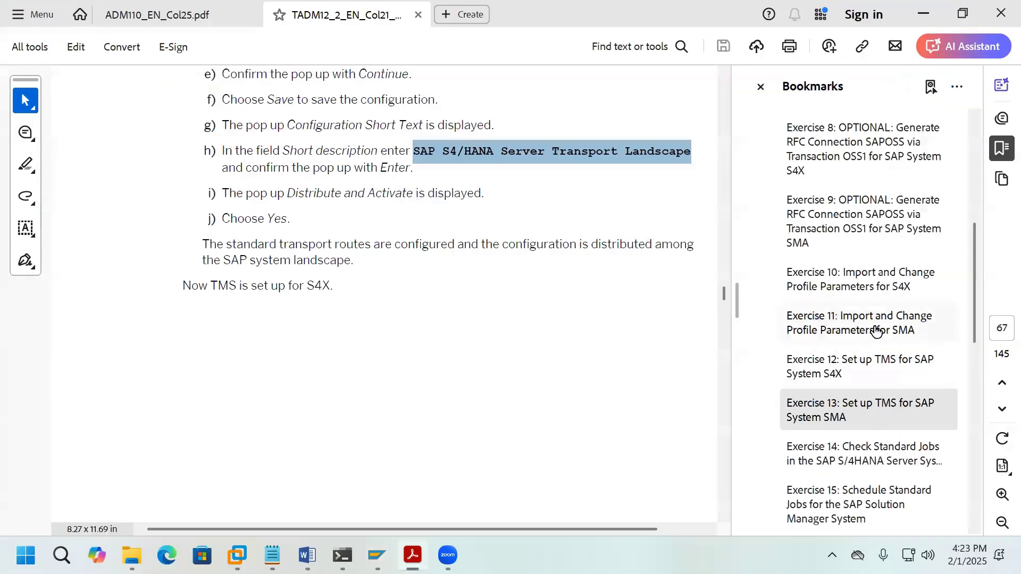
{"action": "left_click", "coordinate": [891, 288]}
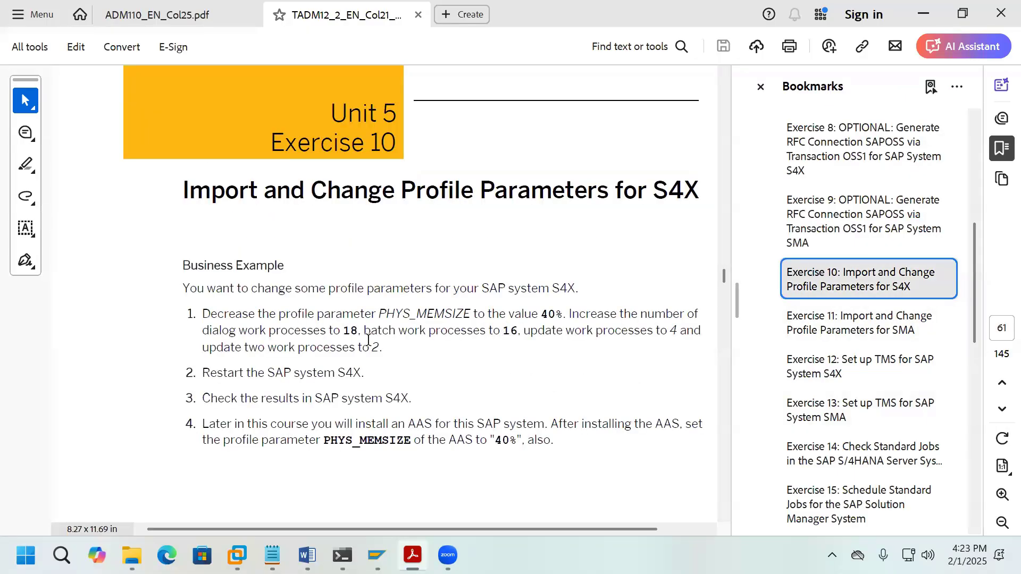
{"action": "double_click", "coordinate": [344, 331]}
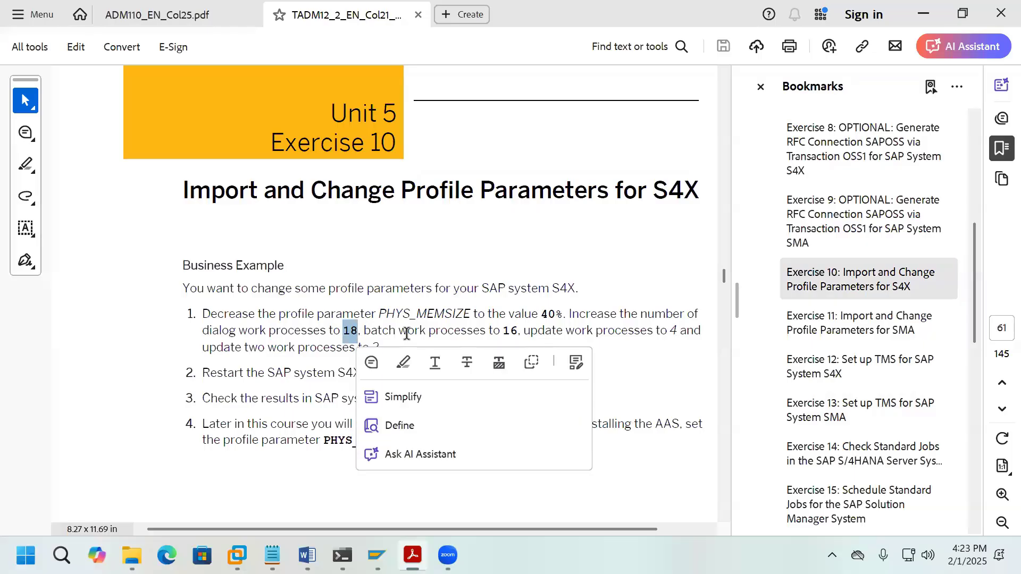
{"action": "left_click_drag", "start_coordinate": [501, 331], "coordinate": [517, 334]}
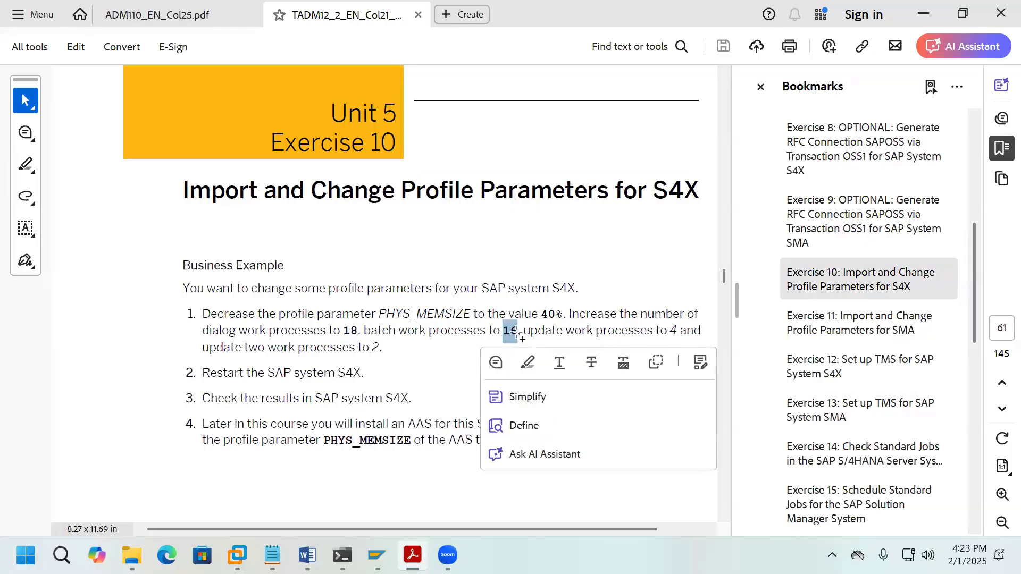
{"action": "left_click_drag", "start_coordinate": [669, 332], "coordinate": [673, 332]}
{"action": "left_click", "coordinate": [465, 364]}
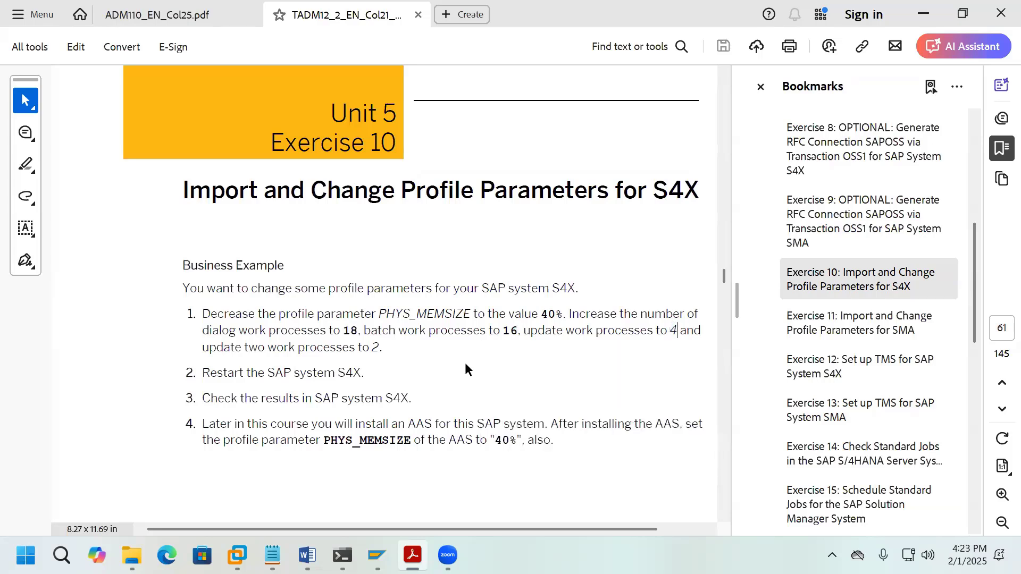
{"action": "mouse_move", "coordinate": [379, 554]}
{"action": "left_click", "coordinate": [452, 479]}
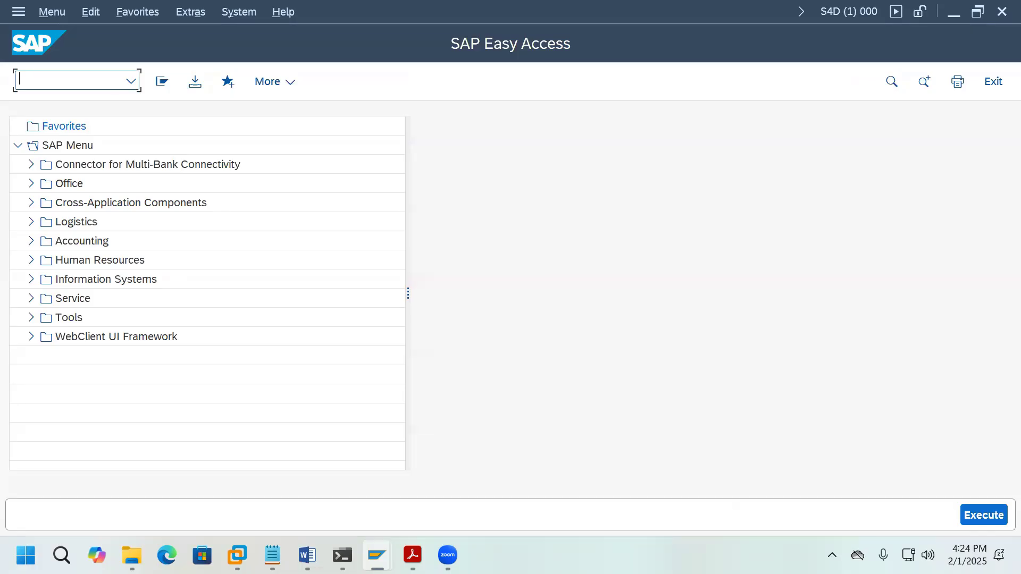
Step: In RZ10, open instance profile S4D_D11_VHCALS4DCI in extended maintenance for changing
{"action": "type", "text": "RZ10"}
{"action": "key", "text": "Return"}
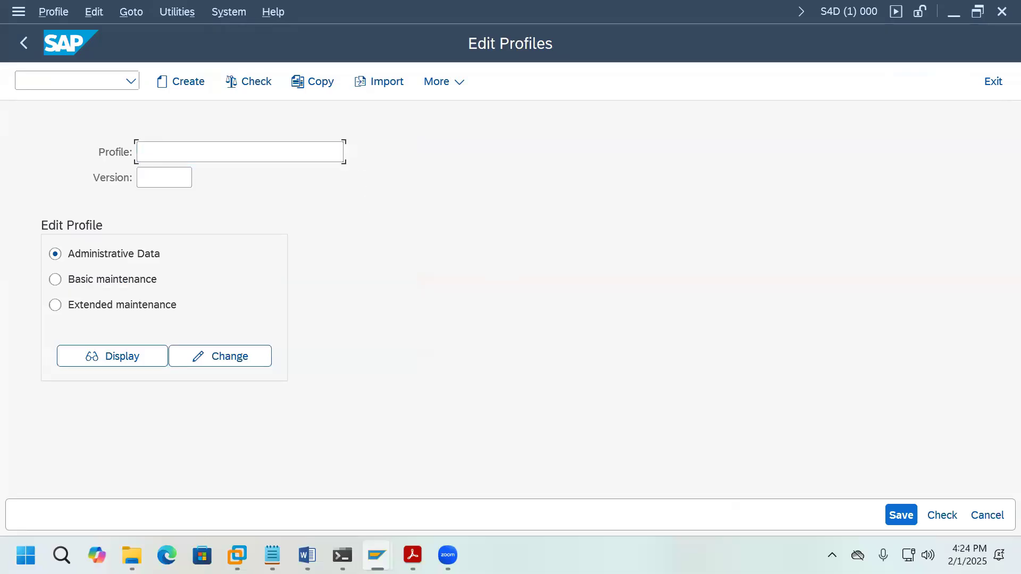
{"action": "key", "text": "F4"}
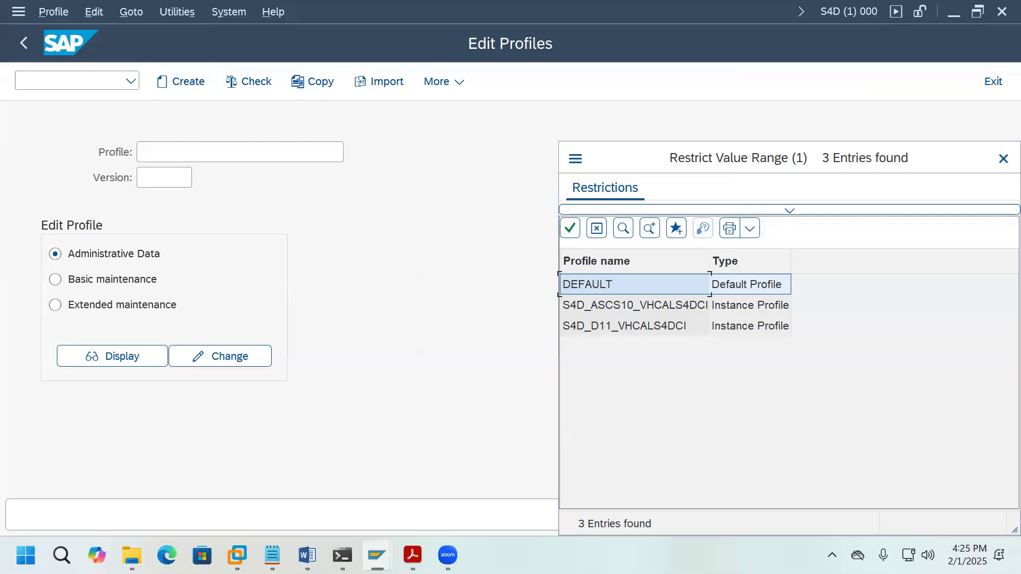
{"action": "left_click", "coordinate": [617, 334]}
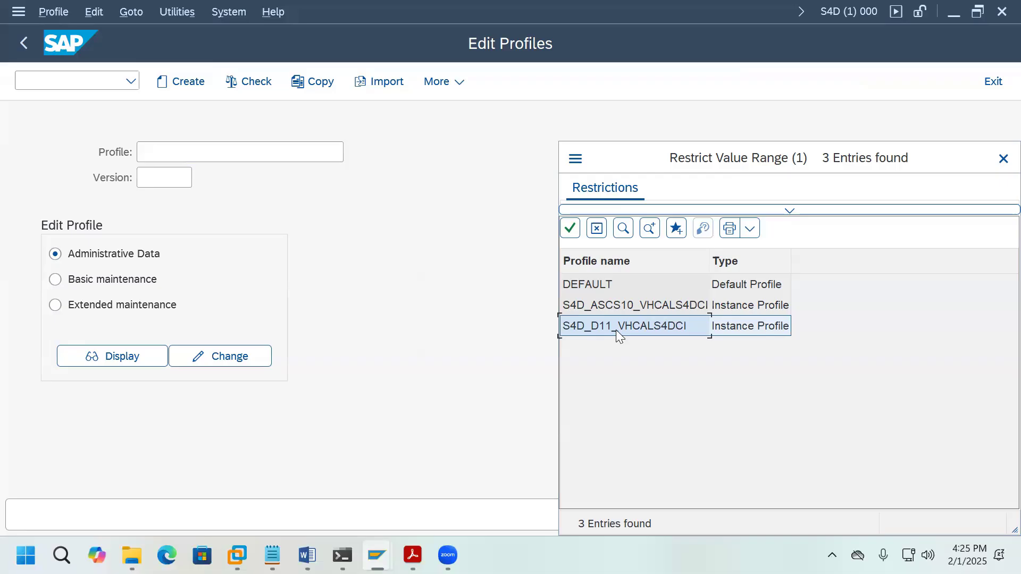
{"action": "double_click", "coordinate": [615, 329]}
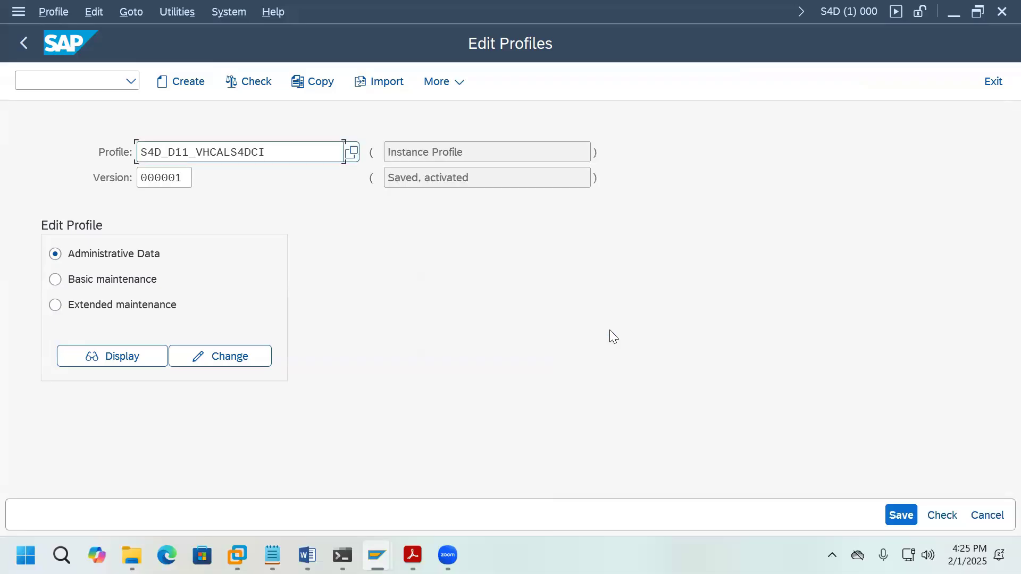
{"action": "left_click", "coordinate": [158, 311]}
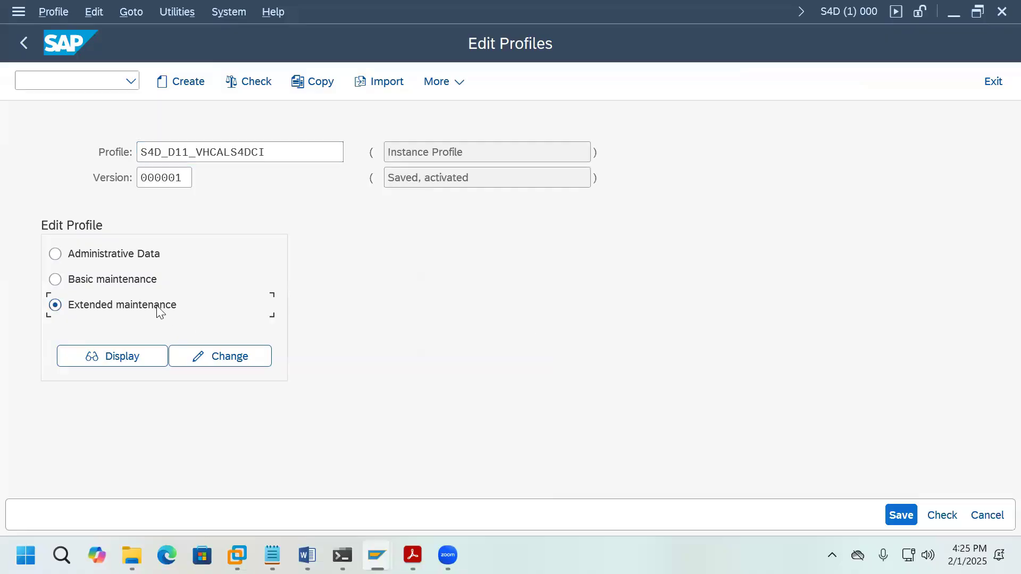
{"action": "left_click", "coordinate": [230, 356]}
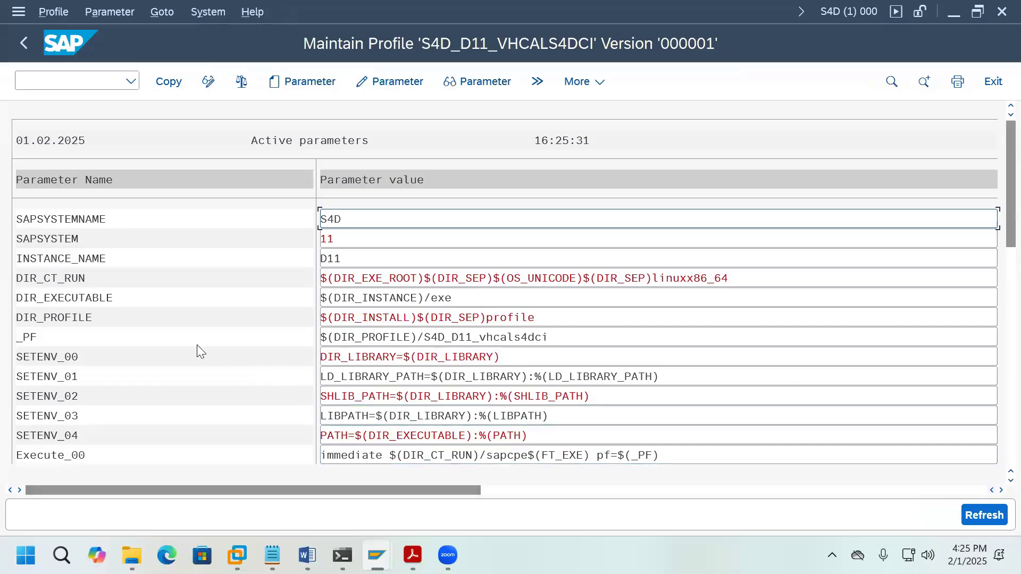
Step: Check the dialog work process target of 18 in the Exercise 10 PDF
{"action": "scroll", "coordinate": [180, 375], "scroll_direction": "down", "scroll_amount": 3}
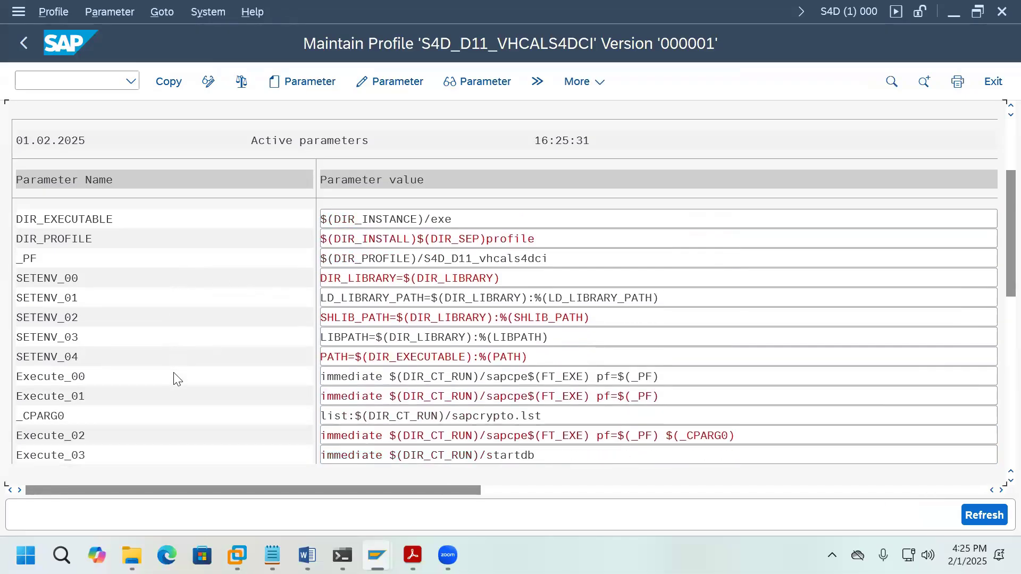
{"action": "scroll", "coordinate": [179, 379], "scroll_direction": "down", "scroll_amount": 3}
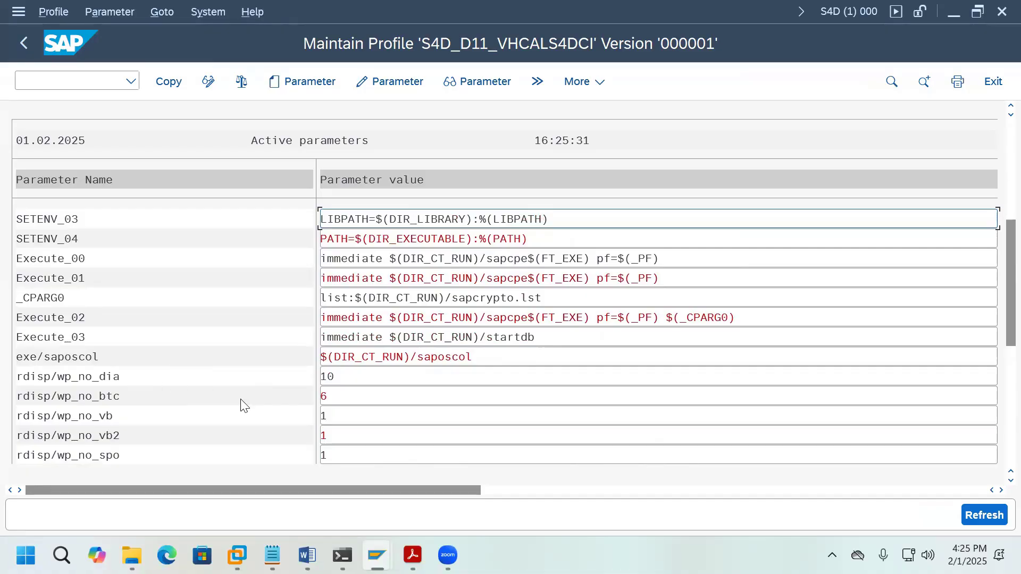
{"action": "mouse_move", "coordinate": [413, 556]}
{"action": "left_click", "coordinate": [485, 477]}
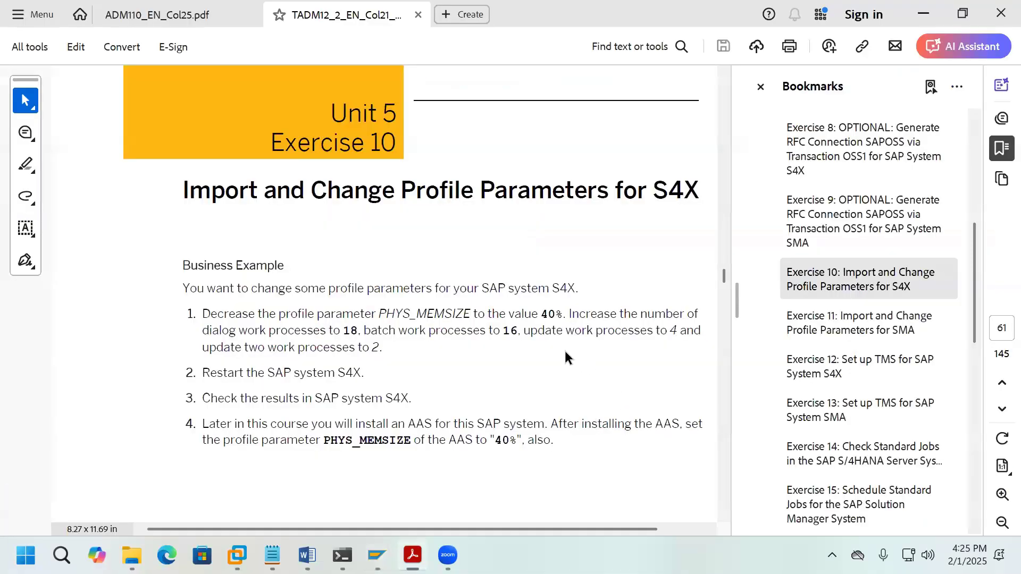
{"action": "double_click", "coordinate": [349, 331]}
{"action": "mouse_move", "coordinate": [378, 556]}
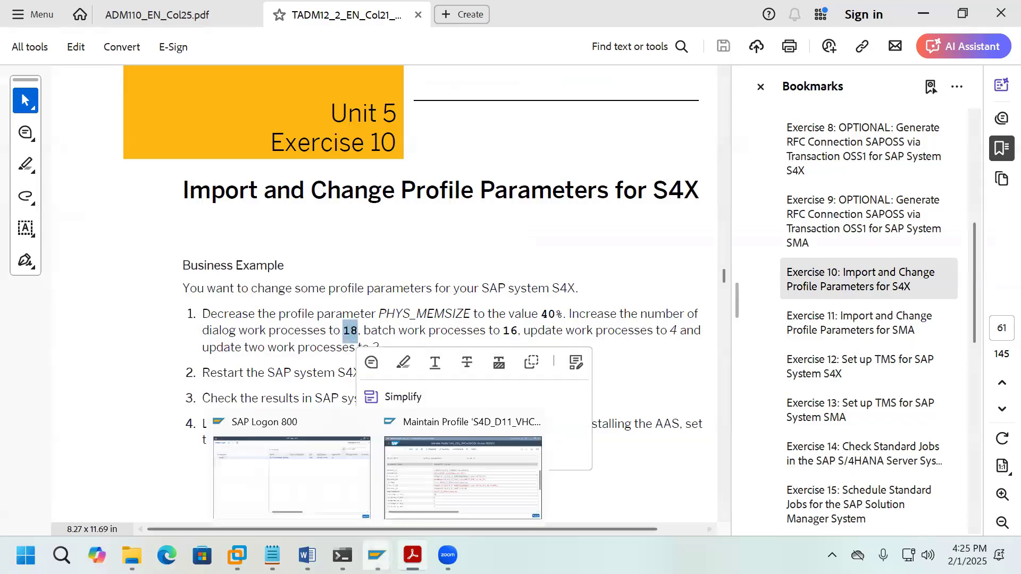
{"action": "left_click", "coordinate": [420, 492]}
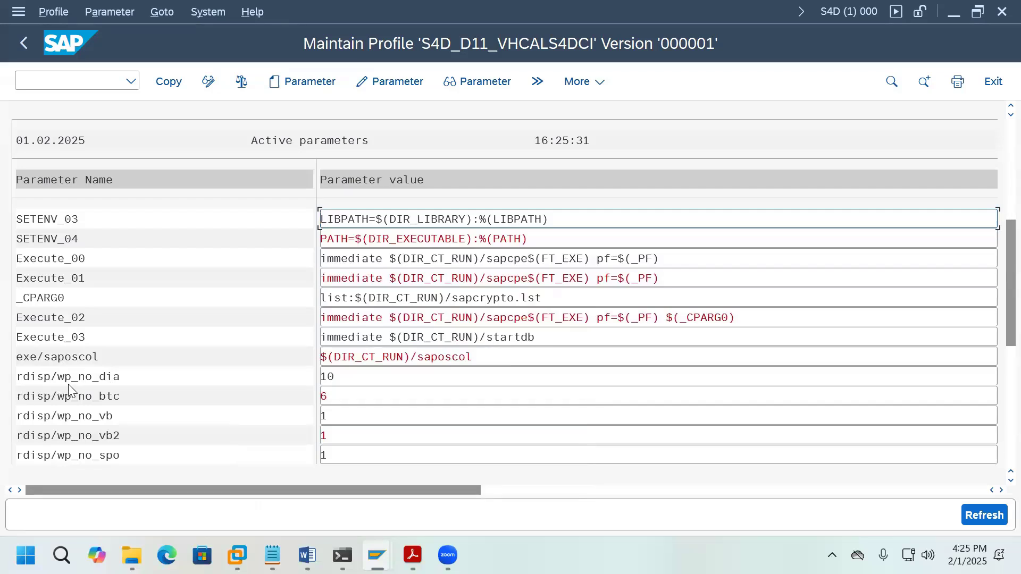
Step: Change rdisp/wp_no_dia from 10 to 18 and copy the new value
{"action": "left_click", "coordinate": [120, 382]}
{"action": "double_click", "coordinate": [141, 368]}
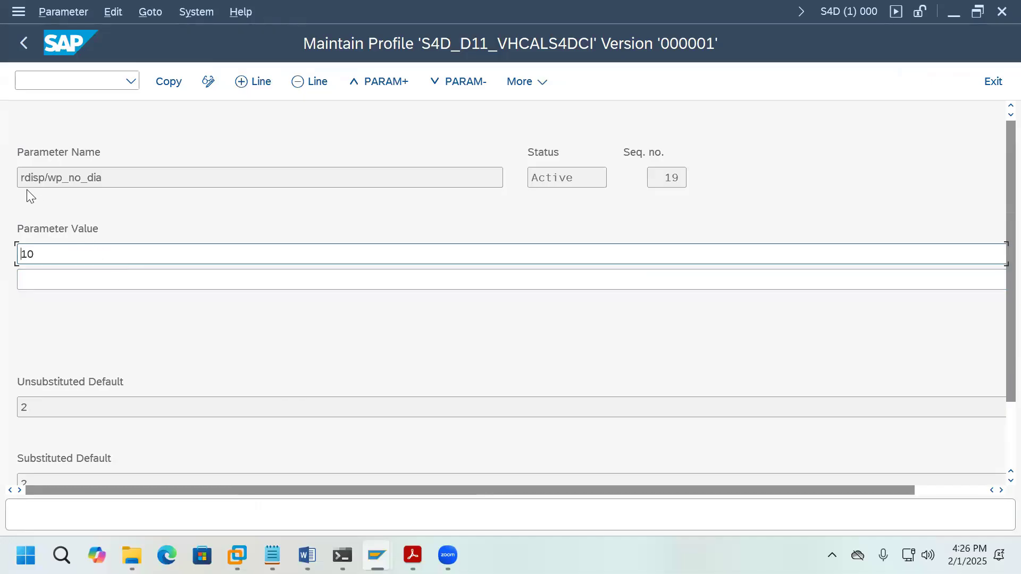
{"action": "left_click_drag", "start_coordinate": [36, 254], "coordinate": [17, 255]}
{"action": "type", "text": "18"}
{"action": "left_click", "coordinate": [169, 83]}
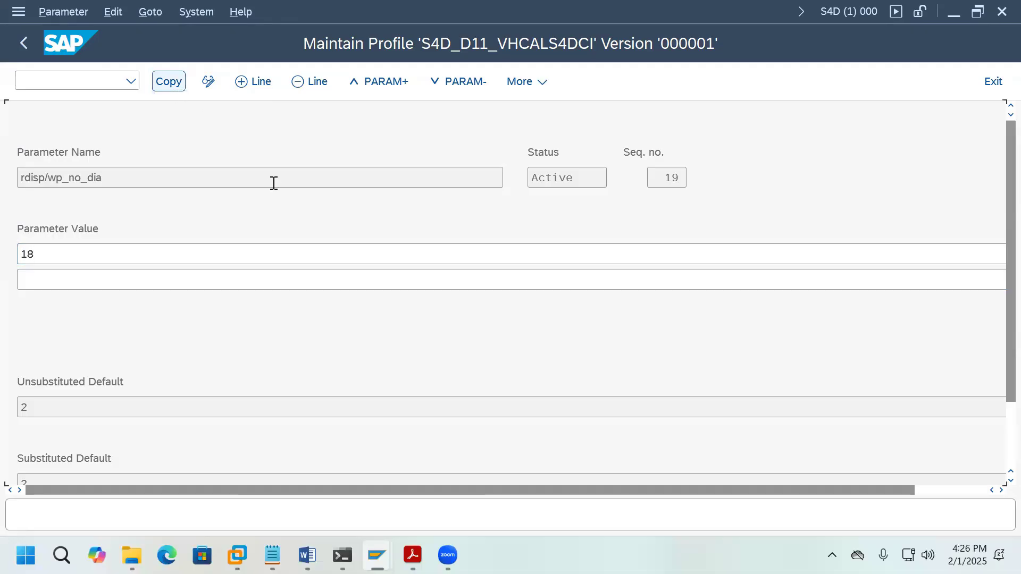
{"action": "left_click", "coordinate": [23, 44]}
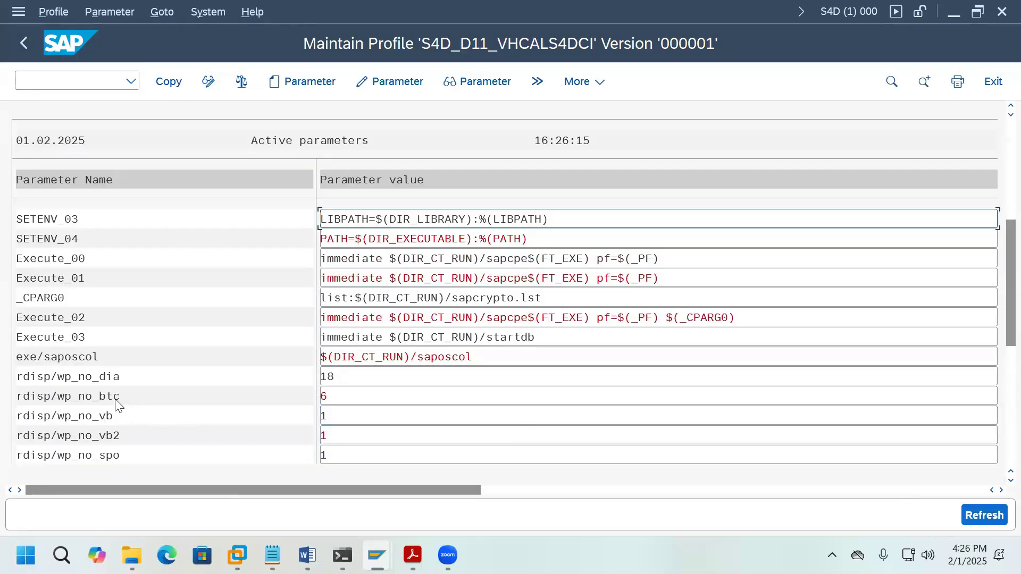
Step: Confirm the batch target in the PDF and change rdisp/wp_no_btc from 6 to 16
{"action": "mouse_move", "coordinate": [415, 555]}
{"action": "left_click", "coordinate": [502, 457]}
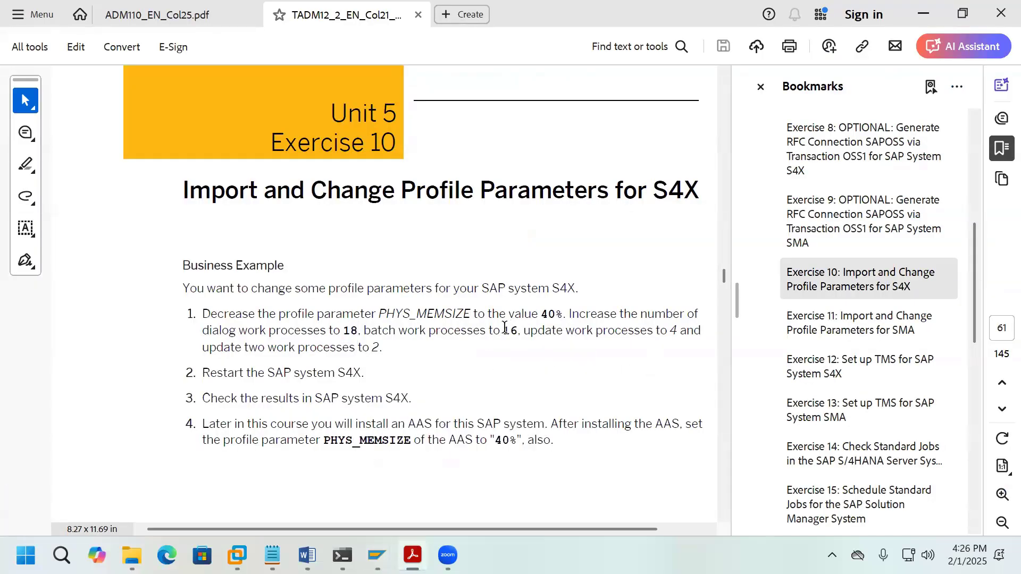
{"action": "left_click_drag", "start_coordinate": [503, 330], "coordinate": [514, 330]}
{"action": "mouse_move", "coordinate": [377, 556]}
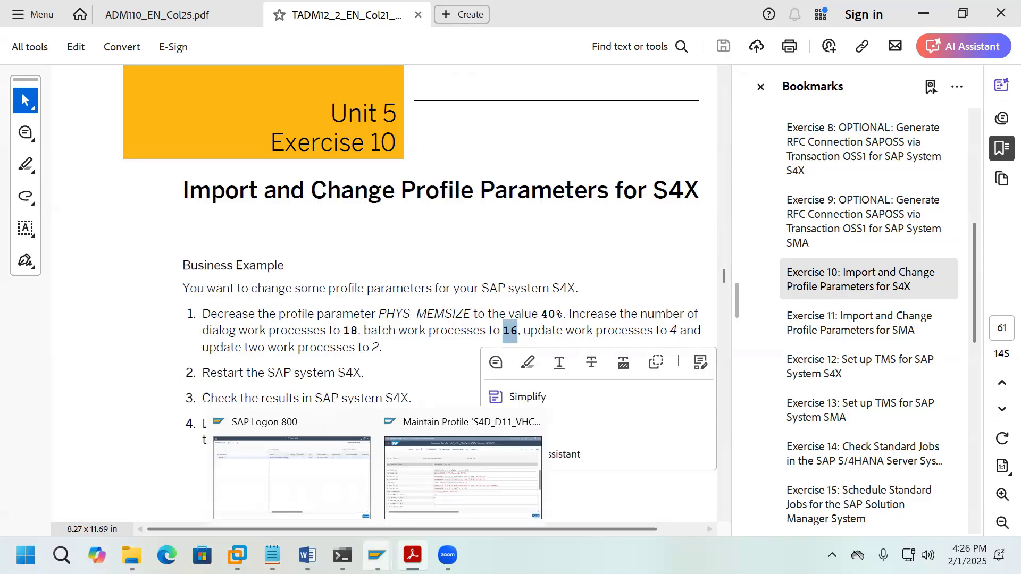
{"action": "left_click", "coordinate": [431, 447]}
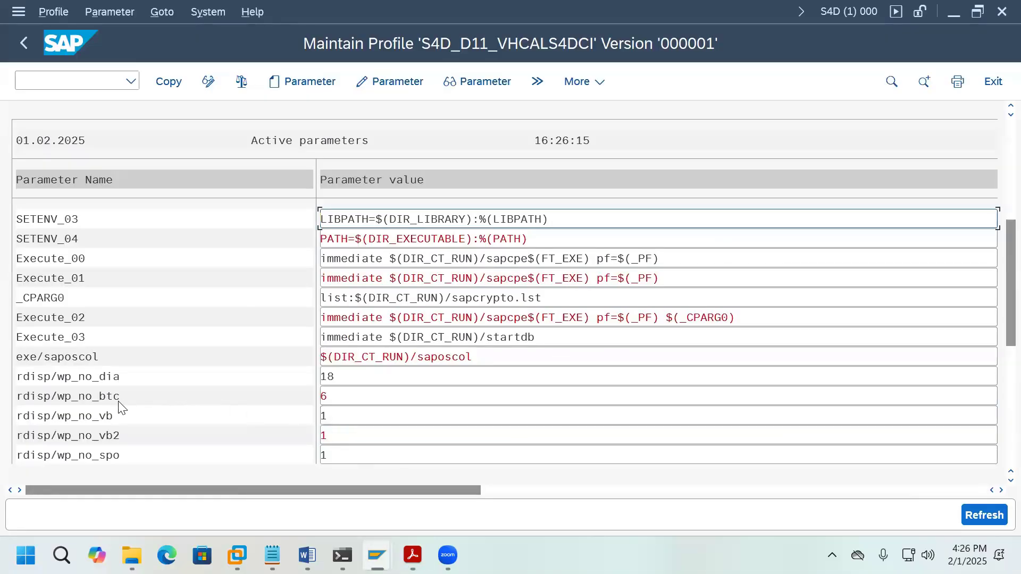
{"action": "left_click", "coordinate": [329, 403]}
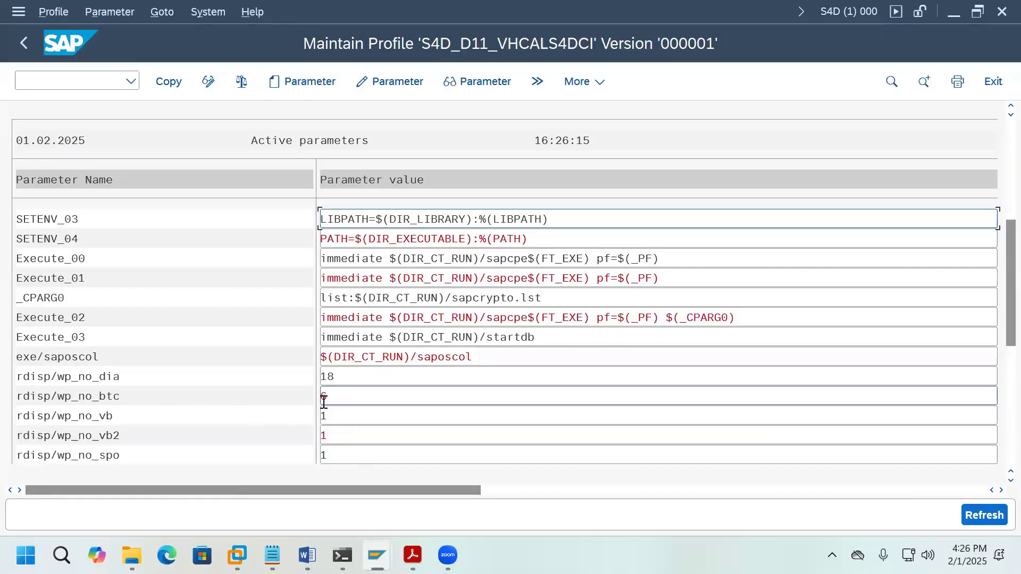
{"action": "double_click", "coordinate": [126, 396]}
{"action": "left_click_drag", "start_coordinate": [36, 259], "coordinate": [18, 258]}
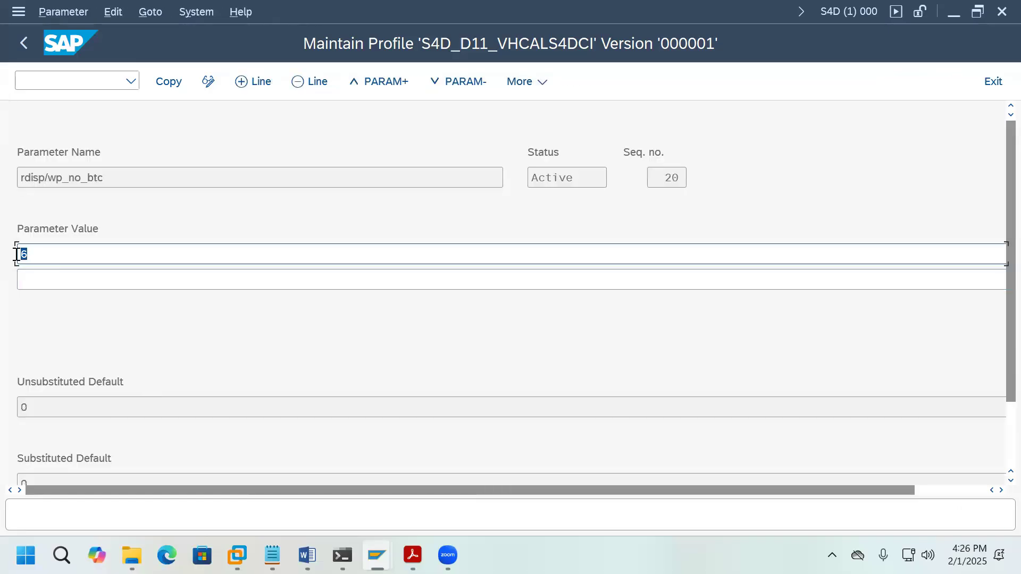
{"action": "type", "text": "16"}
{"action": "left_click", "coordinate": [171, 84]}
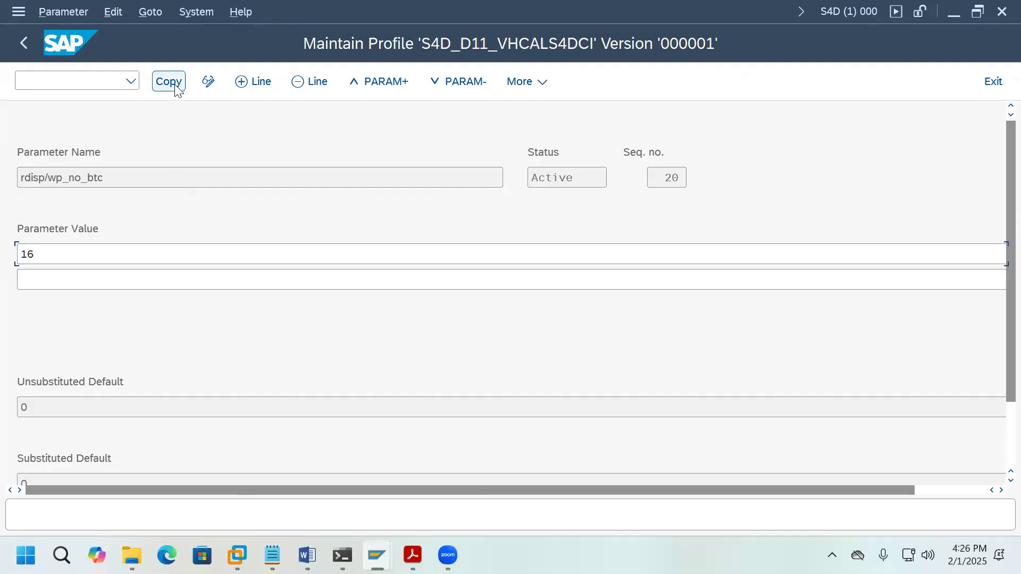
{"action": "left_click", "coordinate": [23, 43]}
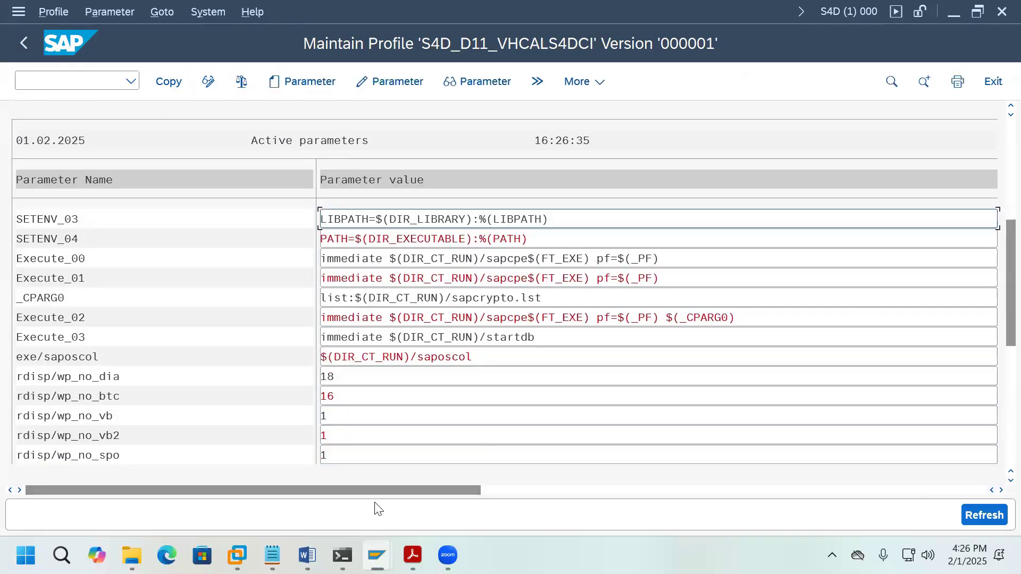
Step: Confirm the update target in the PDF and change rdisp/wp_no_vb from 1 to 4
{"action": "mouse_move", "coordinate": [410, 550]}
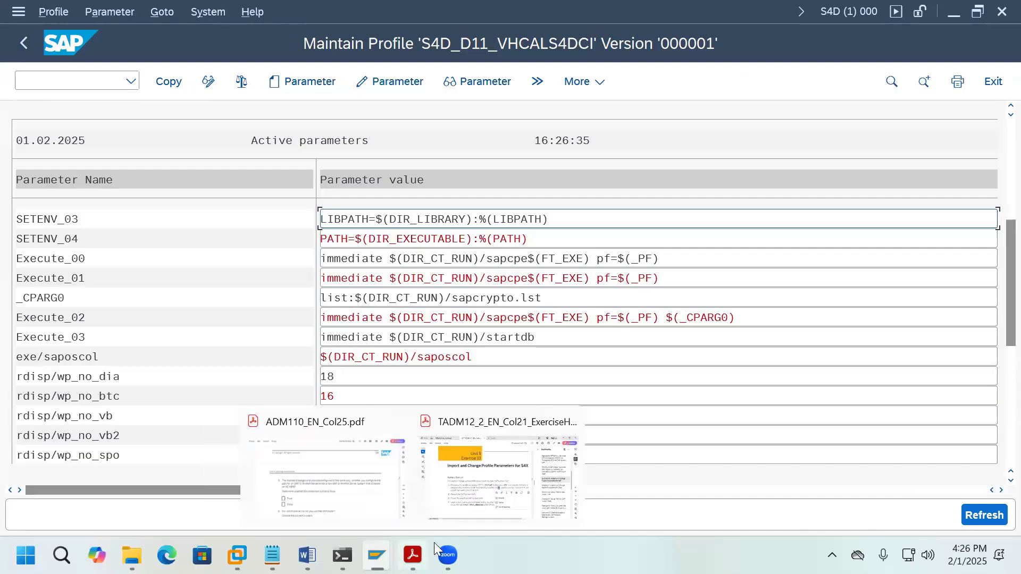
{"action": "left_click", "coordinate": [505, 491]}
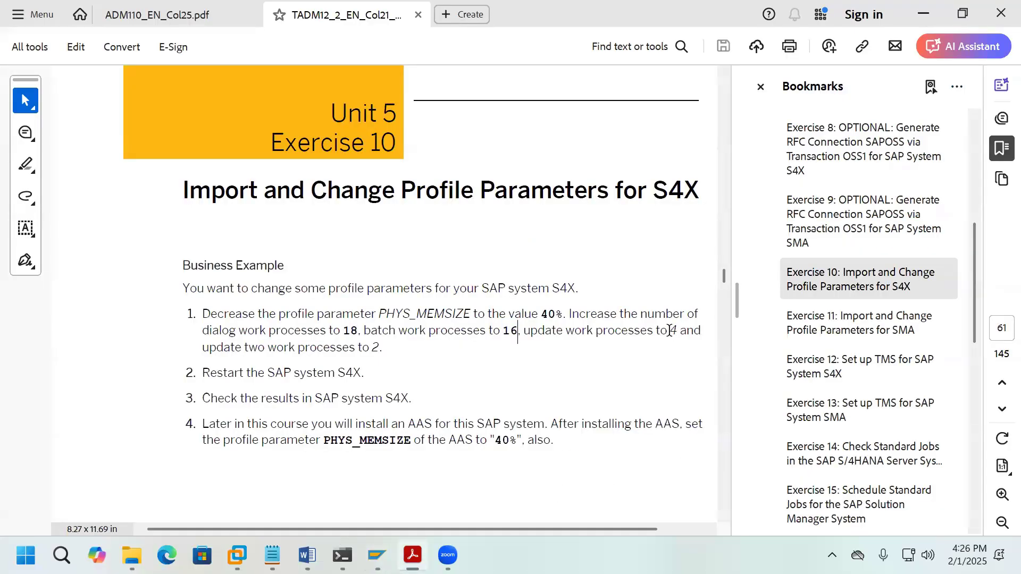
{"action": "left_click_drag", "start_coordinate": [668, 330], "coordinate": [677, 331]}
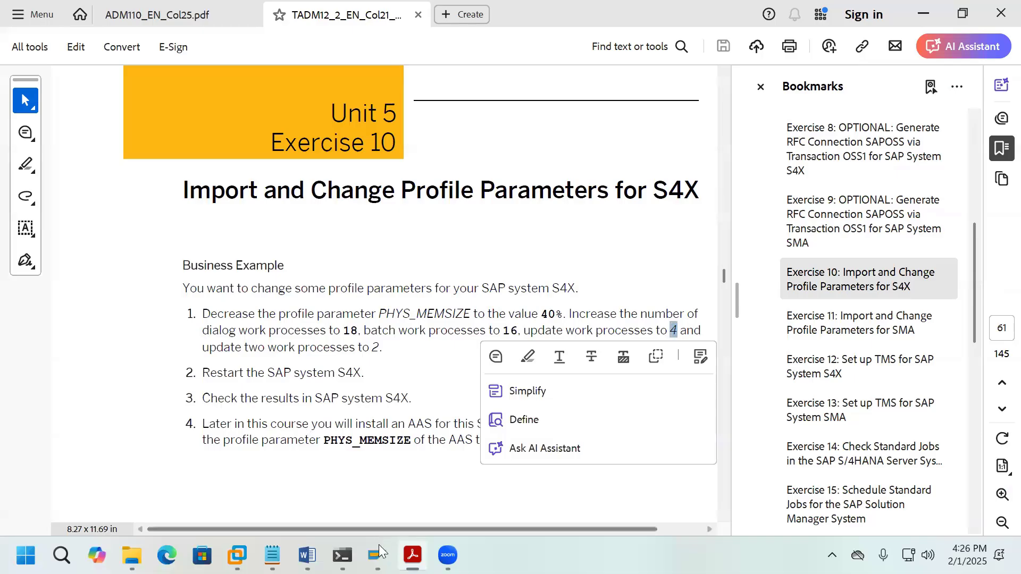
{"action": "mouse_move", "coordinate": [383, 553]}
{"action": "left_click", "coordinate": [438, 498]}
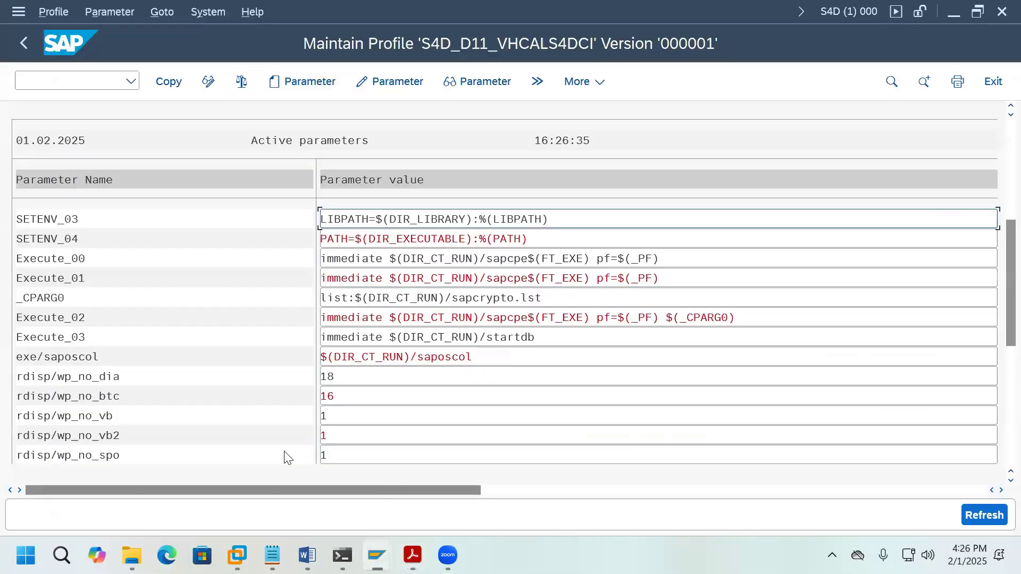
{"action": "double_click", "coordinate": [96, 416]}
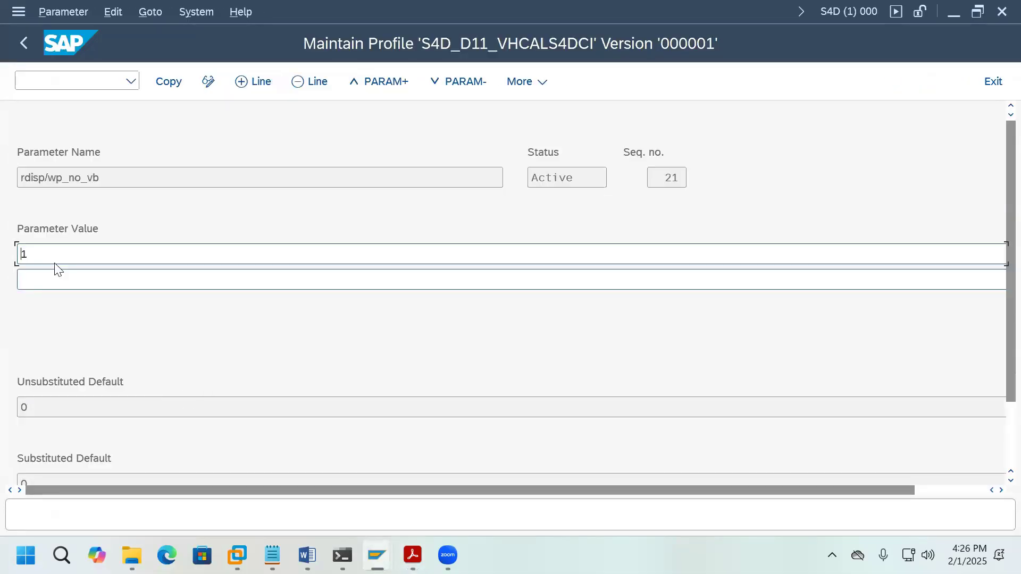
{"action": "double_click", "coordinate": [21, 255]}
{"action": "type", "text": "4"}
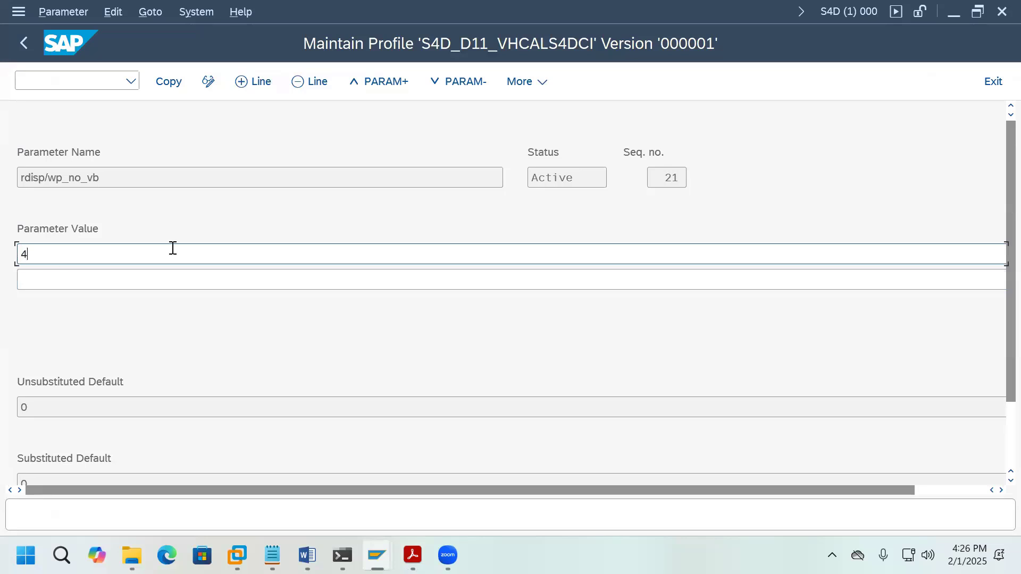
{"action": "left_click", "coordinate": [168, 81]}
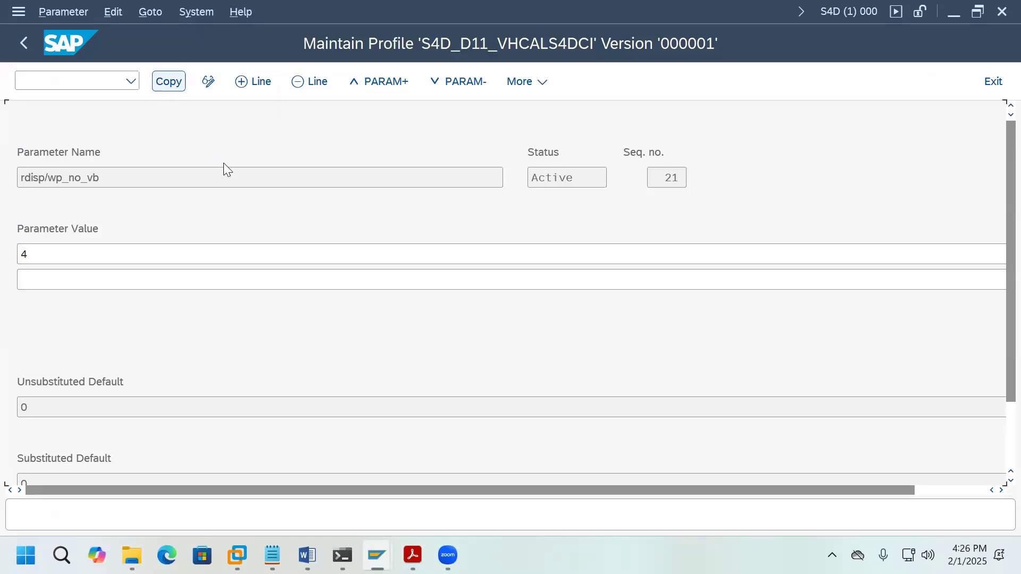
{"action": "left_click", "coordinate": [24, 43]}
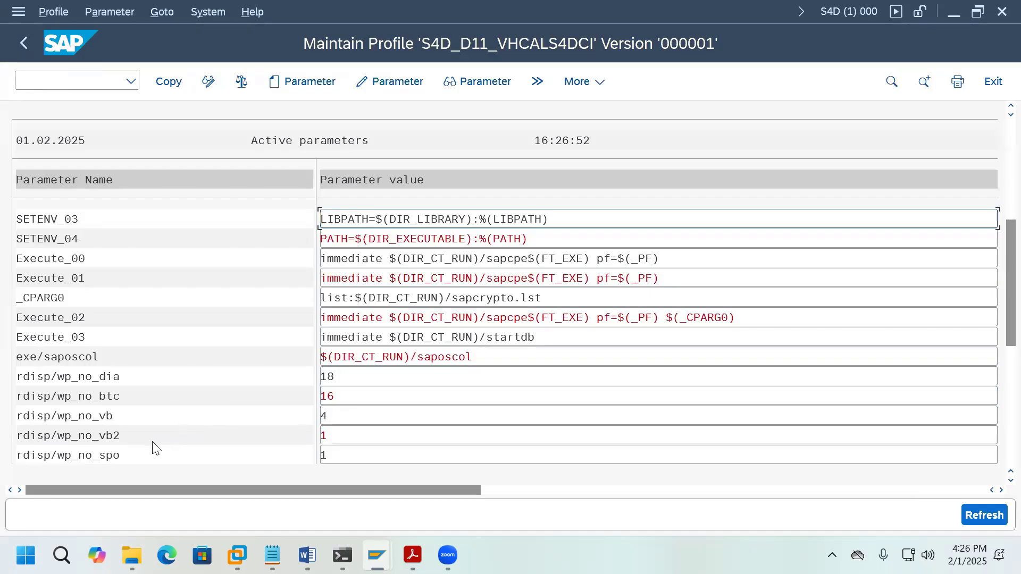
Step: Change rdisp/wp_no_vb2 from 1 to 2 and copy all changed parameters to the profile
{"action": "double_click", "coordinate": [117, 441]}
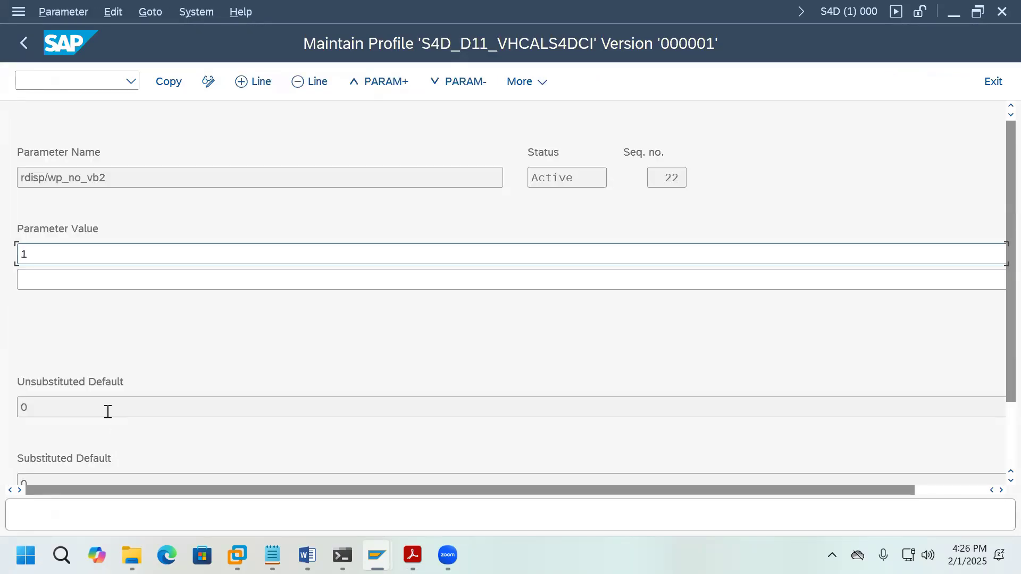
{"action": "left_click_drag", "start_coordinate": [32, 255], "coordinate": [17, 256]}
{"action": "type", "text": "2"}
{"action": "left_click", "coordinate": [169, 82]}
{"action": "left_click", "coordinate": [24, 43]}
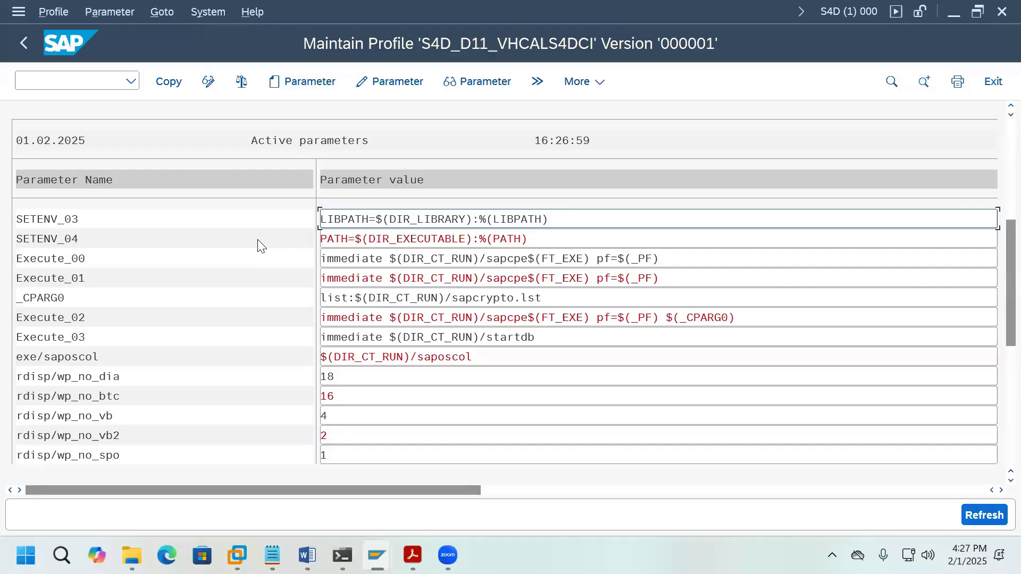
{"action": "left_click", "coordinate": [162, 86]}
Step: Save profile S4D_D11_VHCALS4DCI, activate it as version 2, and dismiss the restart note
{"action": "left_click", "coordinate": [25, 43]}
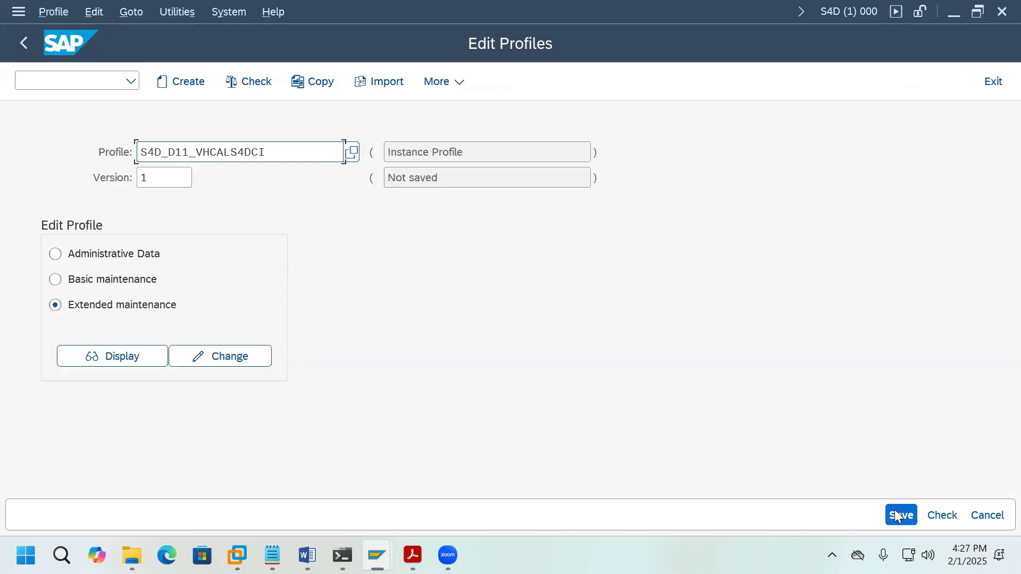
{"action": "left_click", "coordinate": [897, 515]}
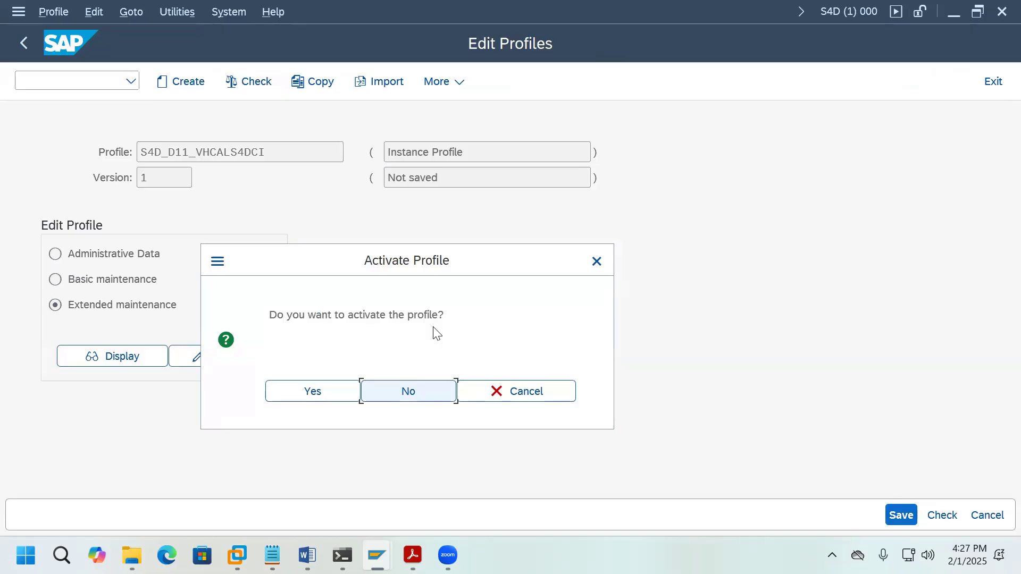
{"action": "left_click", "coordinate": [337, 392]}
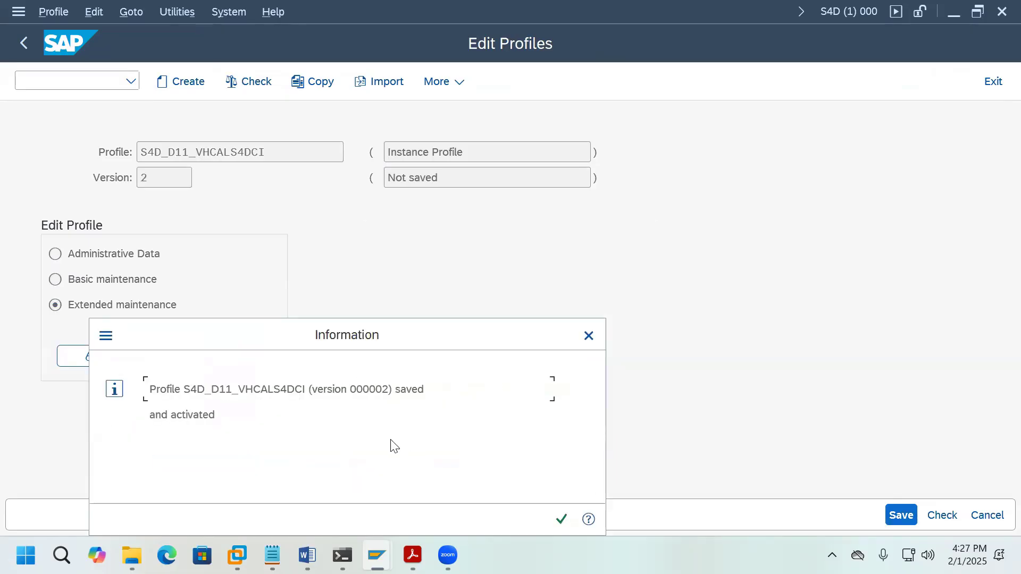
{"action": "left_click", "coordinate": [562, 519]}
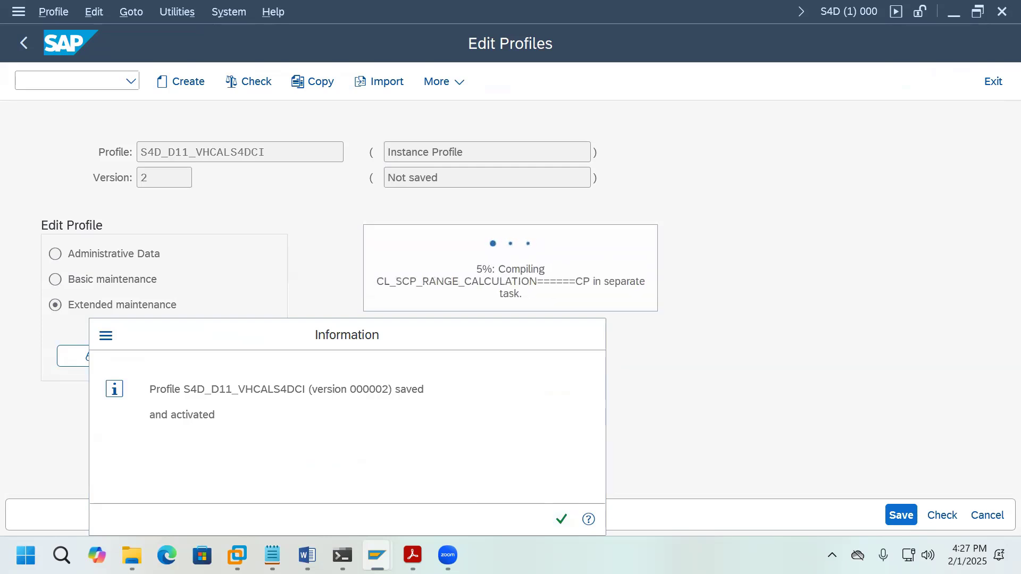
{"action": "left_click", "coordinate": [556, 520]}
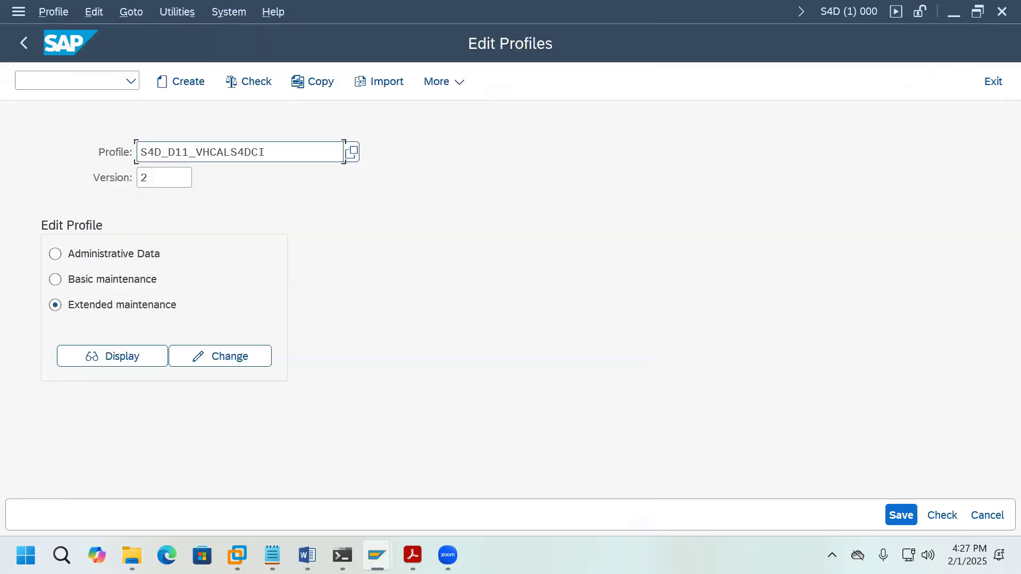
Step: Open a second session and start the SM50 work process overview
{"action": "left_click", "coordinate": [232, 20]}
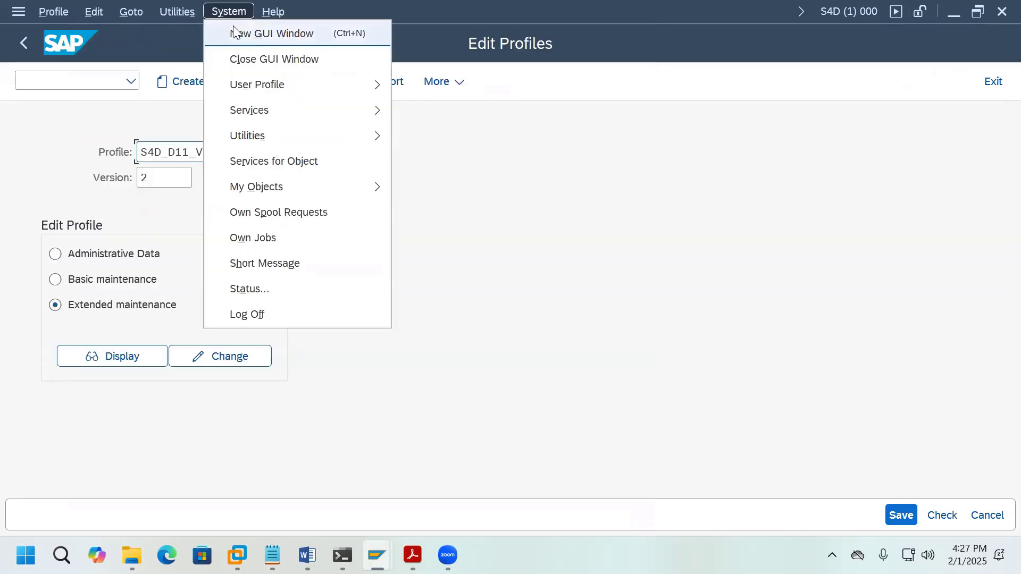
{"action": "left_click", "coordinate": [233, 31]}
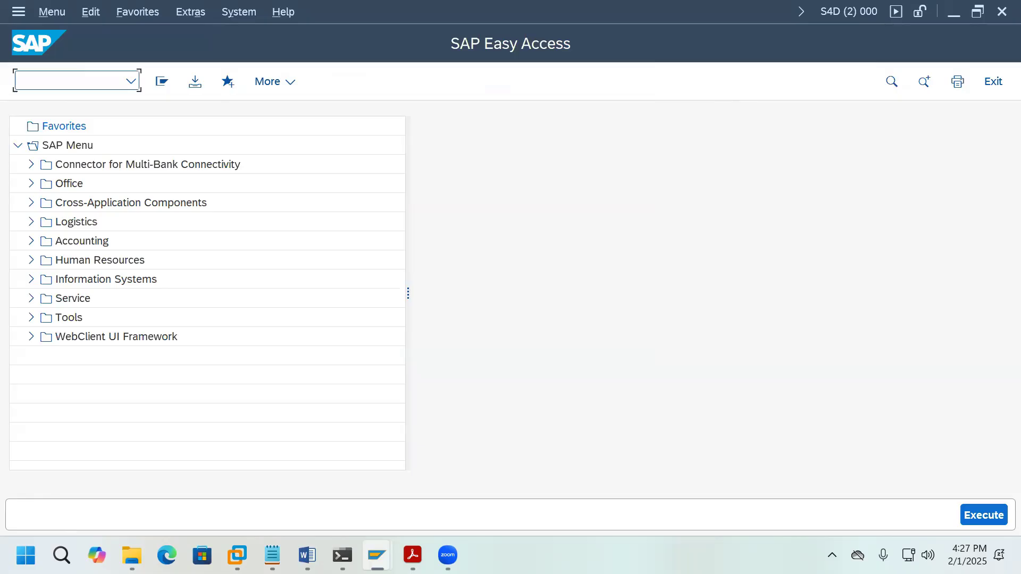
{"action": "type", "text": "SM4"}
{"action": "key", "text": "BackSpace"}
{"action": "type", "text": "50"}
{"action": "key", "text": "Return"}
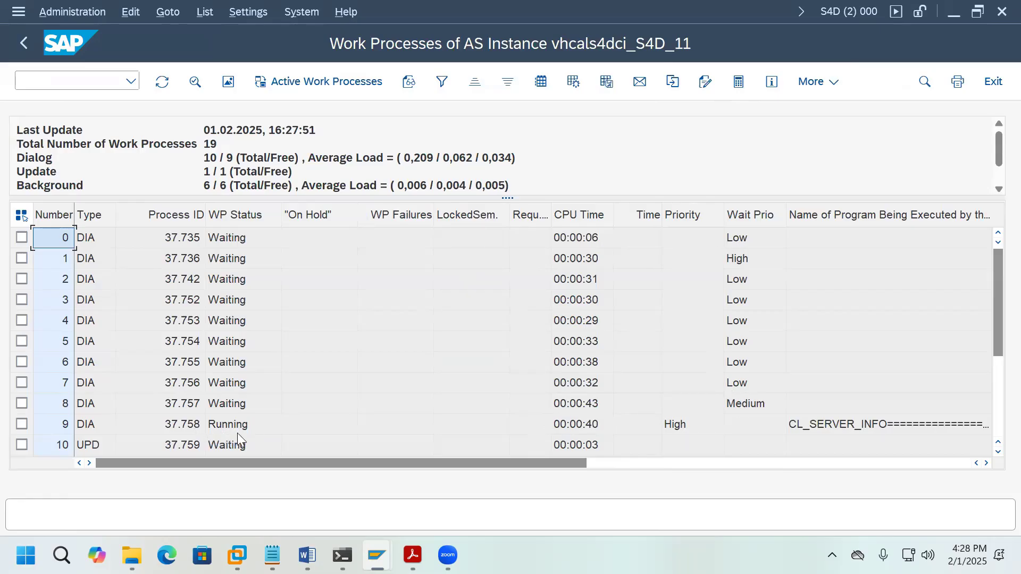
Step: Review the work process list in SM50, then exit to SAP Easy Access
{"action": "left_click_drag", "start_coordinate": [356, 461], "coordinate": [818, 451]}
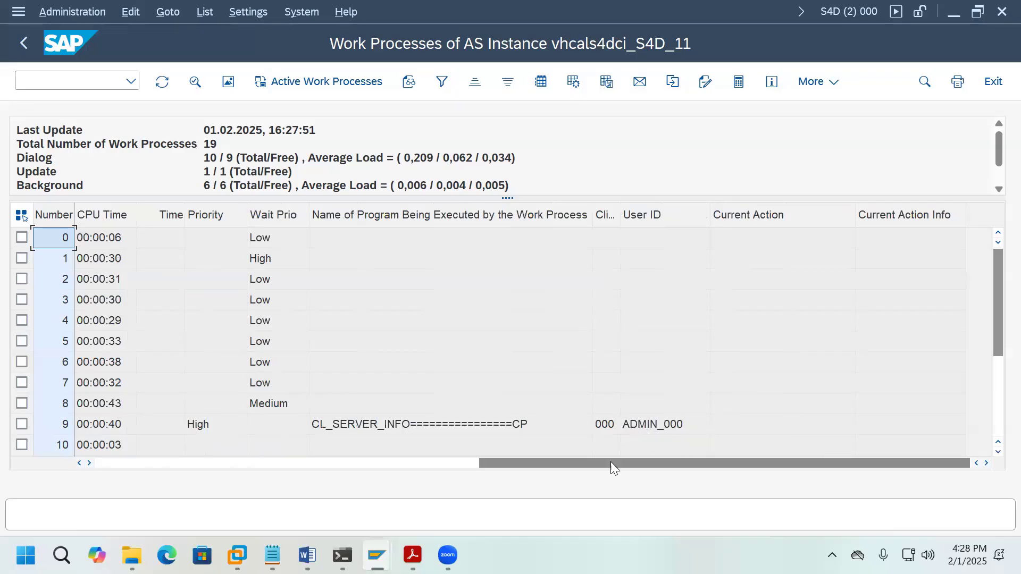
{"action": "left_click_drag", "start_coordinate": [611, 462], "coordinate": [121, 461]}
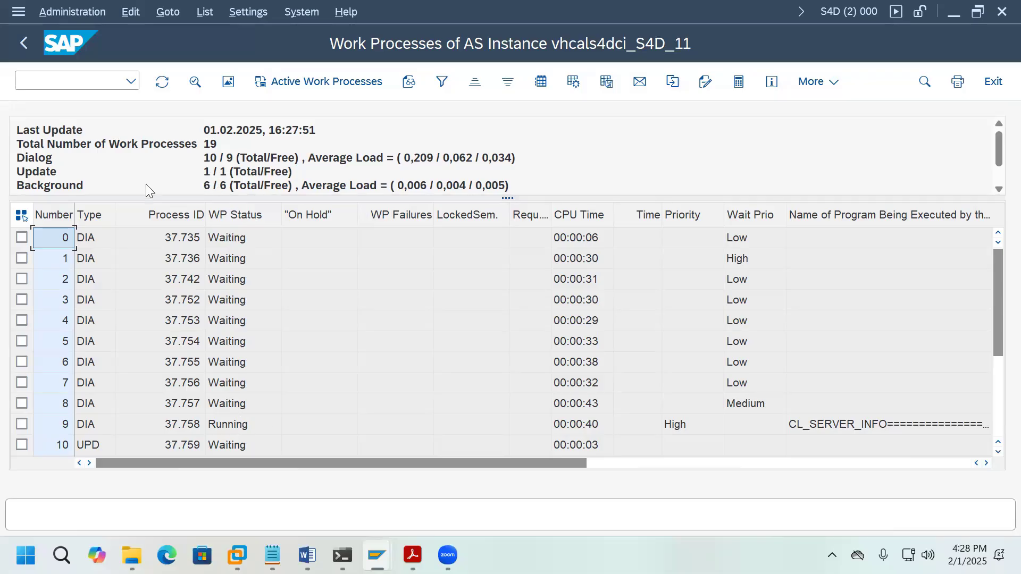
{"action": "scroll", "coordinate": [230, 178], "scroll_direction": "down", "scroll_amount": 2}
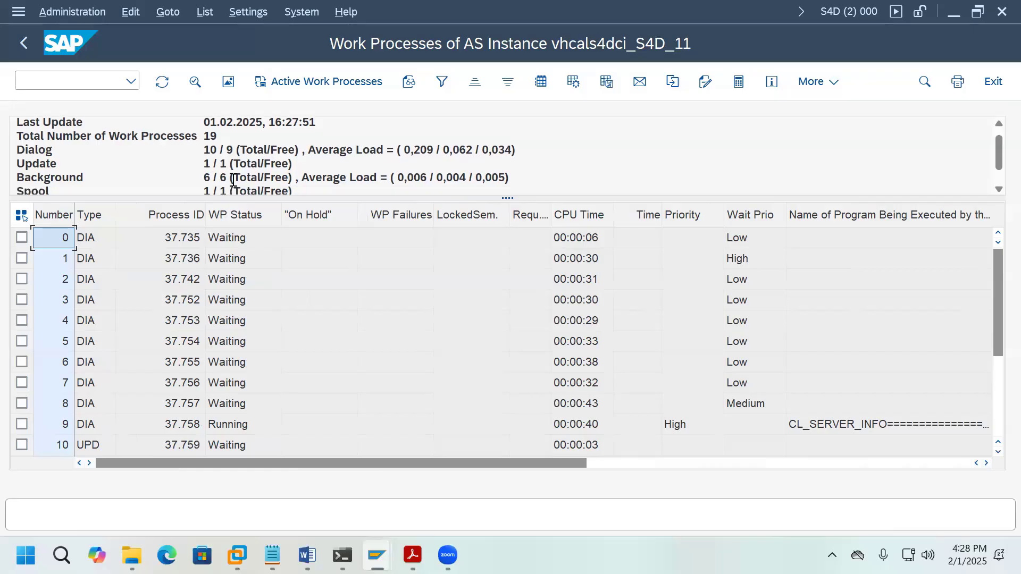
{"action": "scroll", "coordinate": [252, 177], "scroll_direction": "up", "scroll_amount": 2}
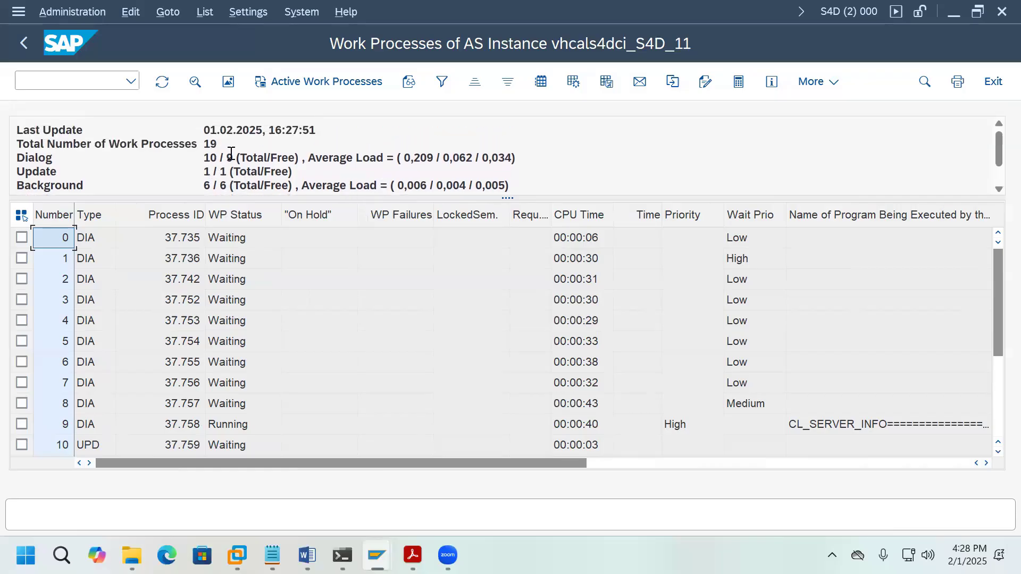
{"action": "scroll", "coordinate": [234, 154], "scroll_direction": "down", "scroll_amount": 2}
{"action": "scroll", "coordinate": [261, 159], "scroll_direction": "up", "scroll_amount": 2}
{"action": "left_click", "coordinate": [23, 47]}
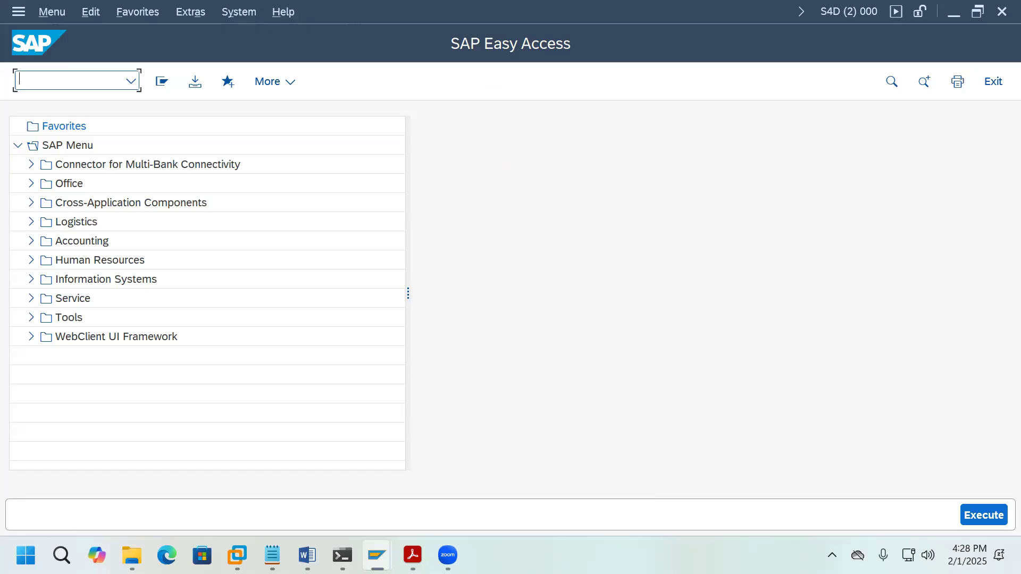
Step: Open the SCC4 Clients table in change mode, acknowledging the cross-client warning
{"action": "type", "text": "SCC4"}
{"action": "key", "text": "Return"}
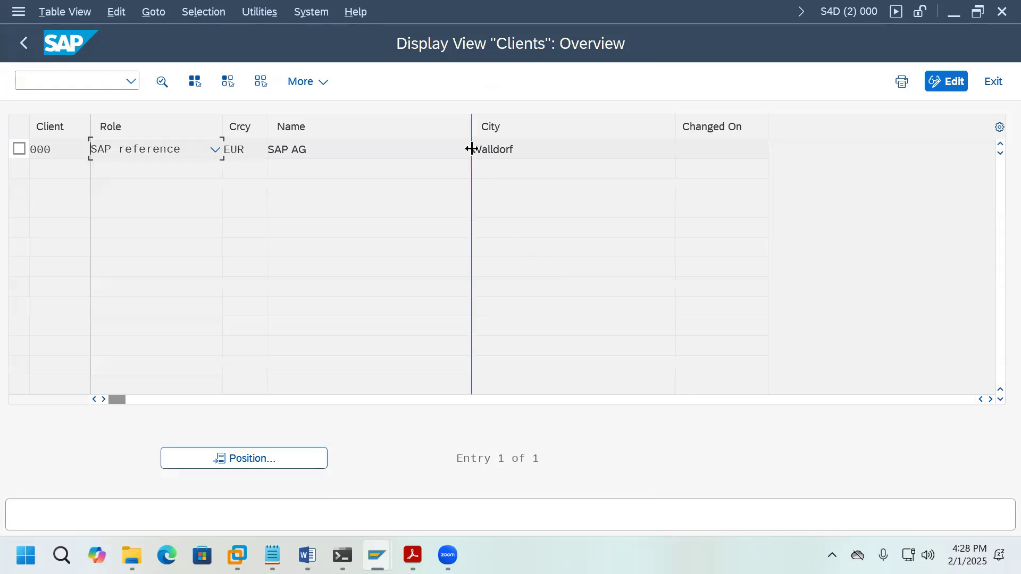
{"action": "left_click_drag", "start_coordinate": [473, 149], "coordinate": [514, 159]}
{"action": "left_click", "coordinate": [949, 88]}
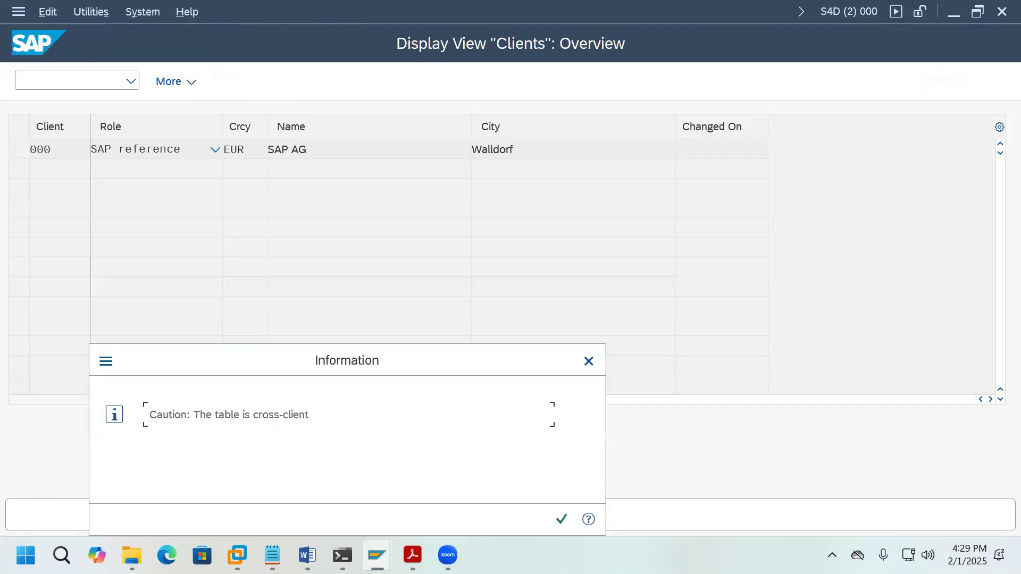
{"action": "left_click", "coordinate": [560, 522]}
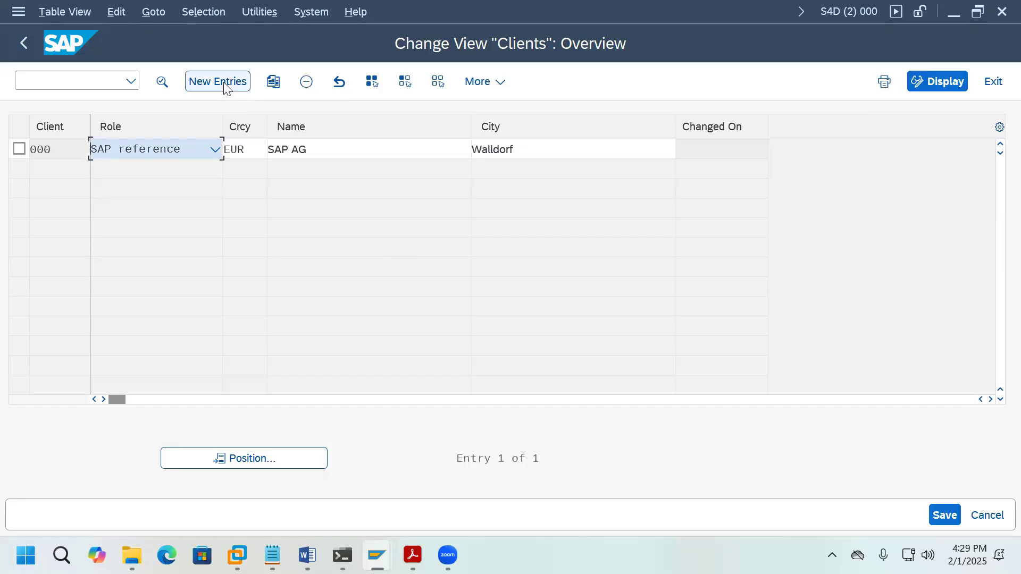
Step: Add new client 100 named SAP AG, city Walldorf, with currency EUR
{"action": "left_click", "coordinate": [219, 81]}
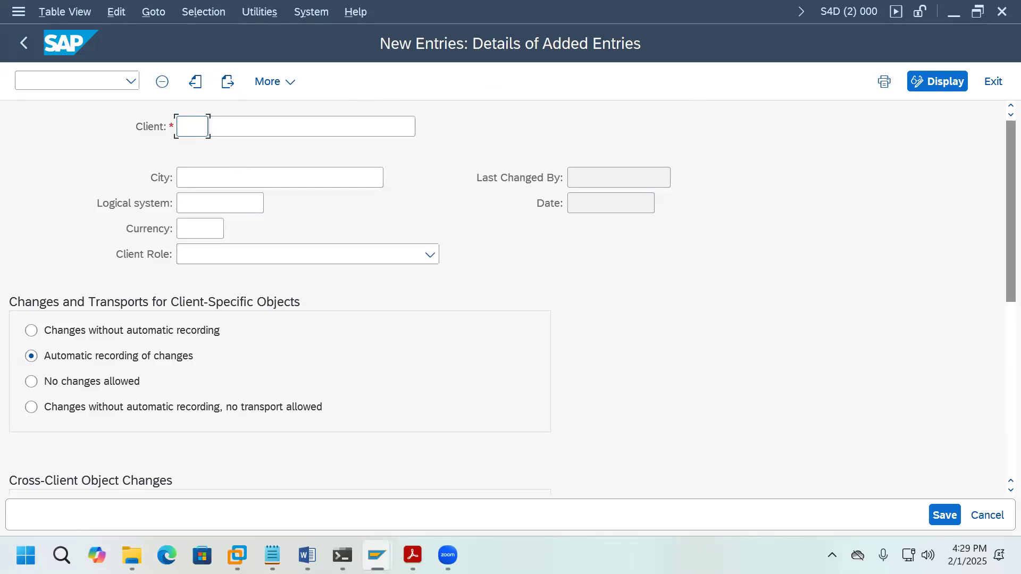
{"action": "type", "text": "100"}
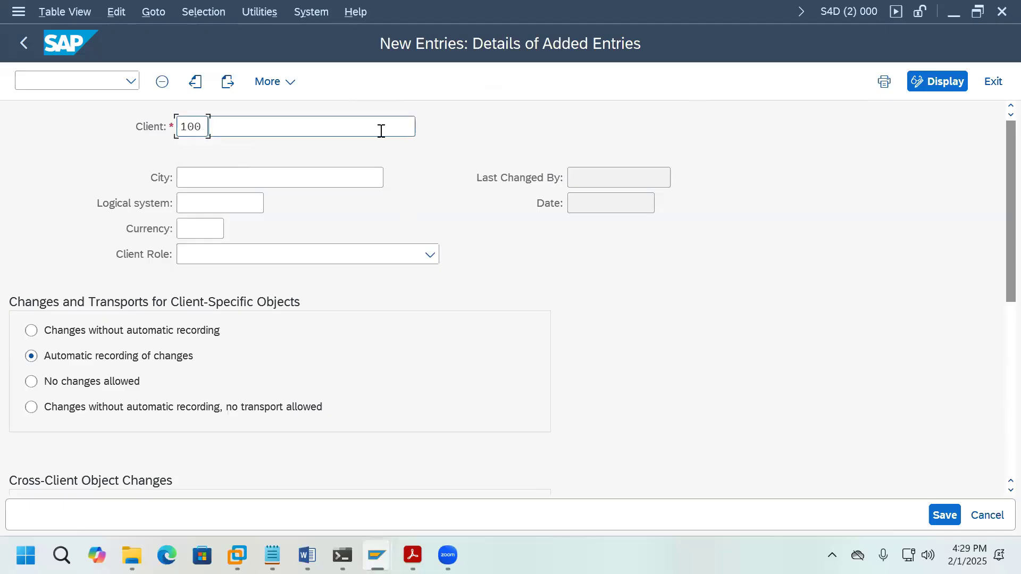
{"action": "left_click", "coordinate": [381, 130]}
{"action": "type", "text": "SA"}
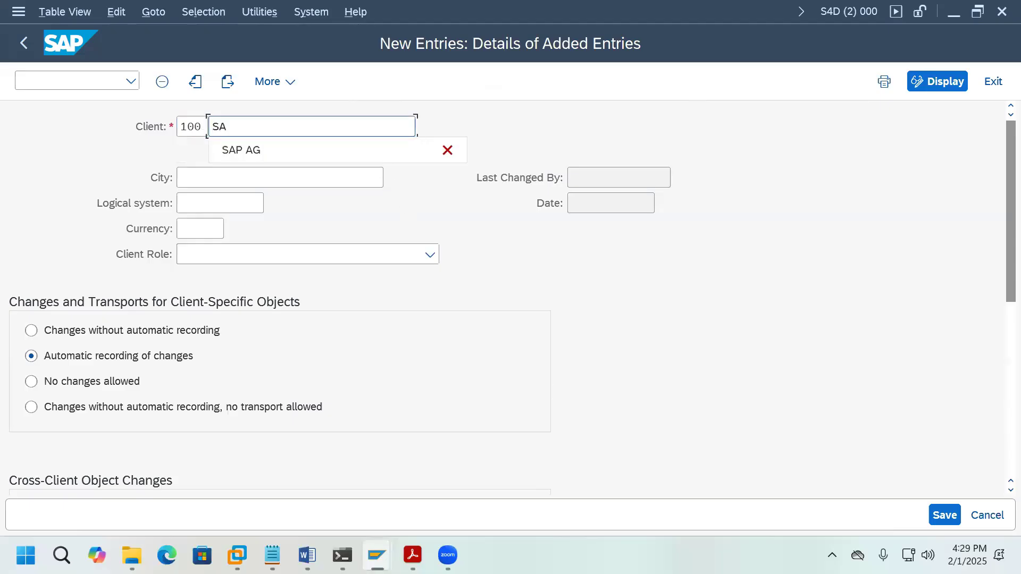
{"action": "type", "text": "P AG"}
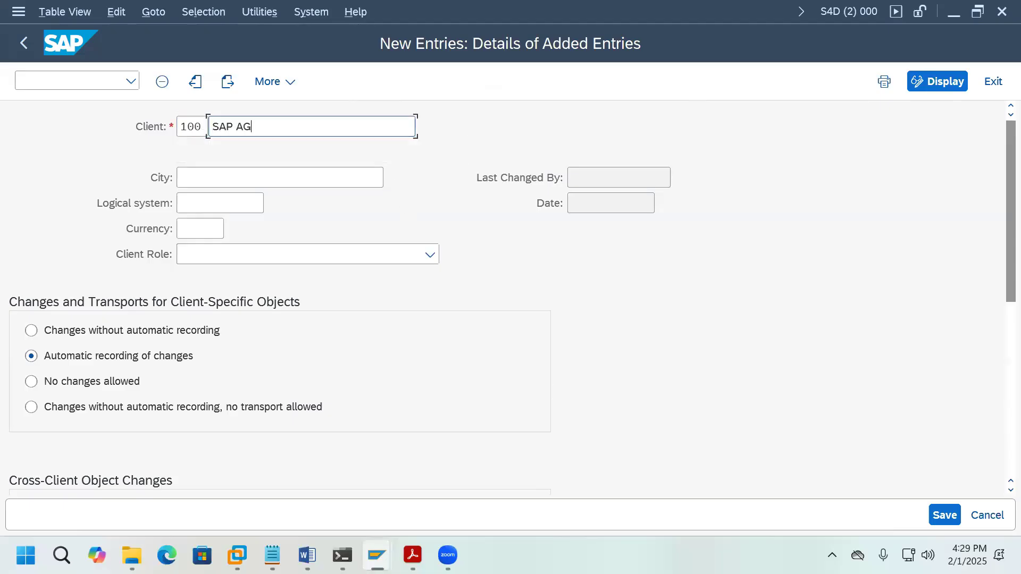
{"action": "left_click", "coordinate": [298, 181]}
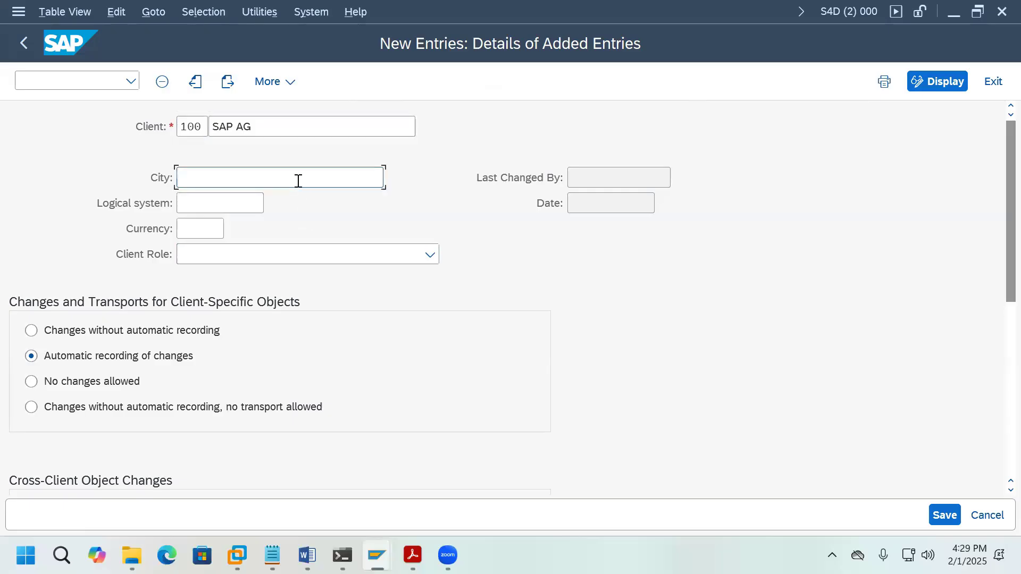
{"action": "type", "text": "Walldorf"}
{"action": "left_click", "coordinate": [207, 228]}
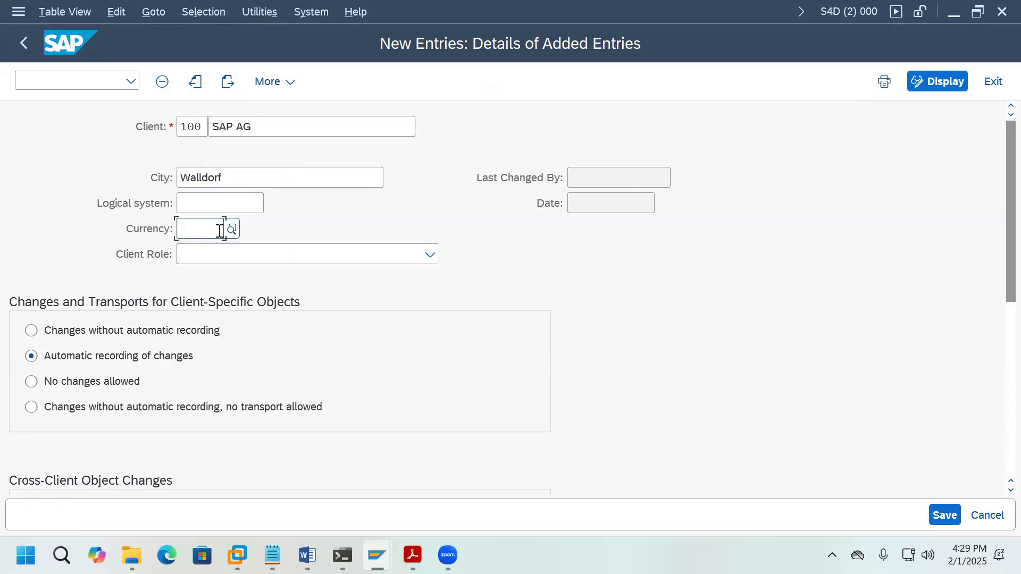
{"action": "left_click", "coordinate": [232, 229]}
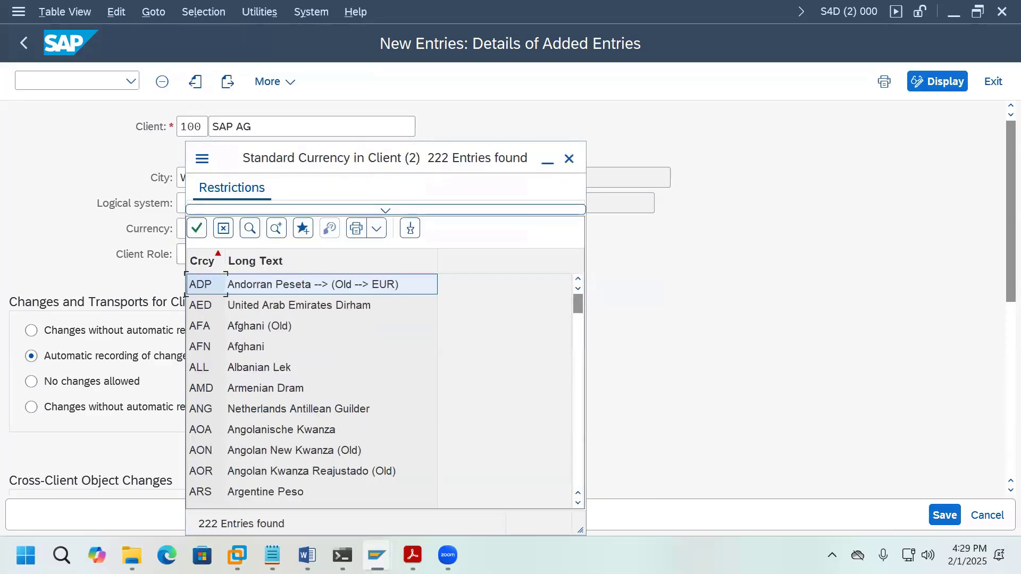
{"action": "scroll", "coordinate": [419, 409], "scroll_direction": "down", "scroll_amount": 10}
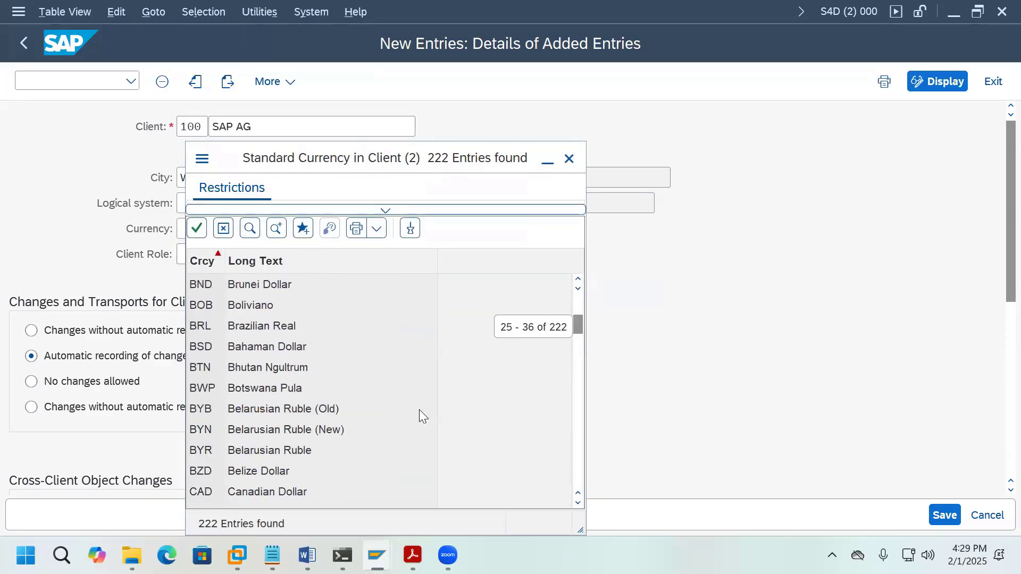
{"action": "scroll", "coordinate": [421, 415], "scroll_direction": "down", "scroll_amount": 6}
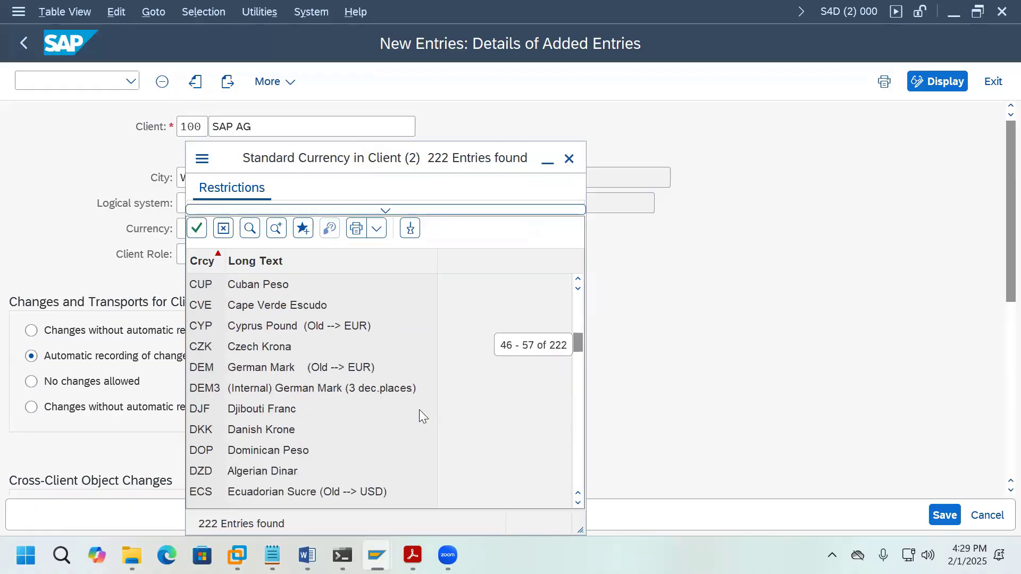
{"action": "scroll", "coordinate": [419, 410], "scroll_direction": "down", "scroll_amount": 1}
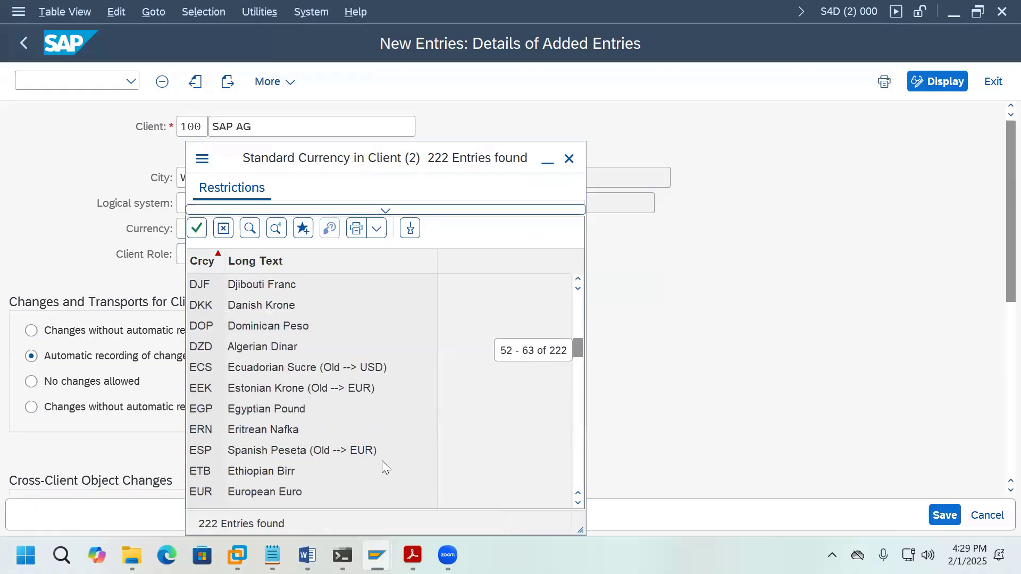
{"action": "double_click", "coordinate": [292, 492]}
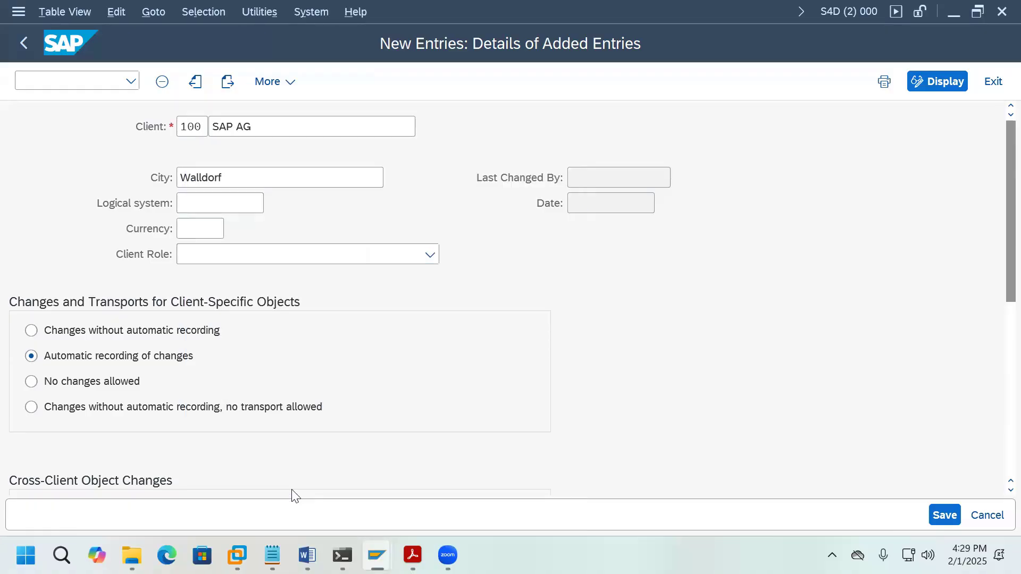
Step: Set the client role to Demo, save the entry, and return to the Clients list
{"action": "left_click", "coordinate": [430, 255]}
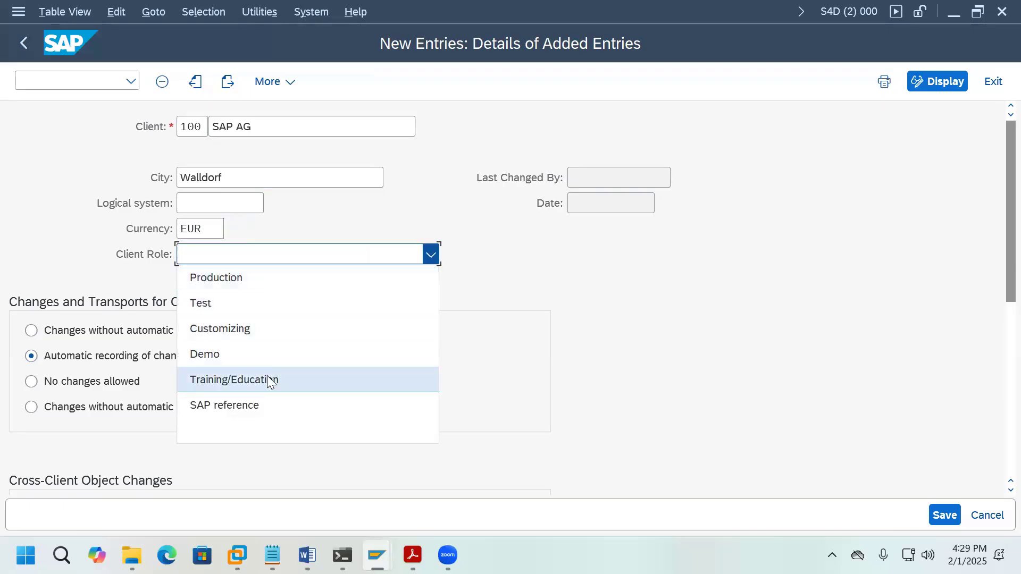
{"action": "left_click", "coordinate": [254, 355]}
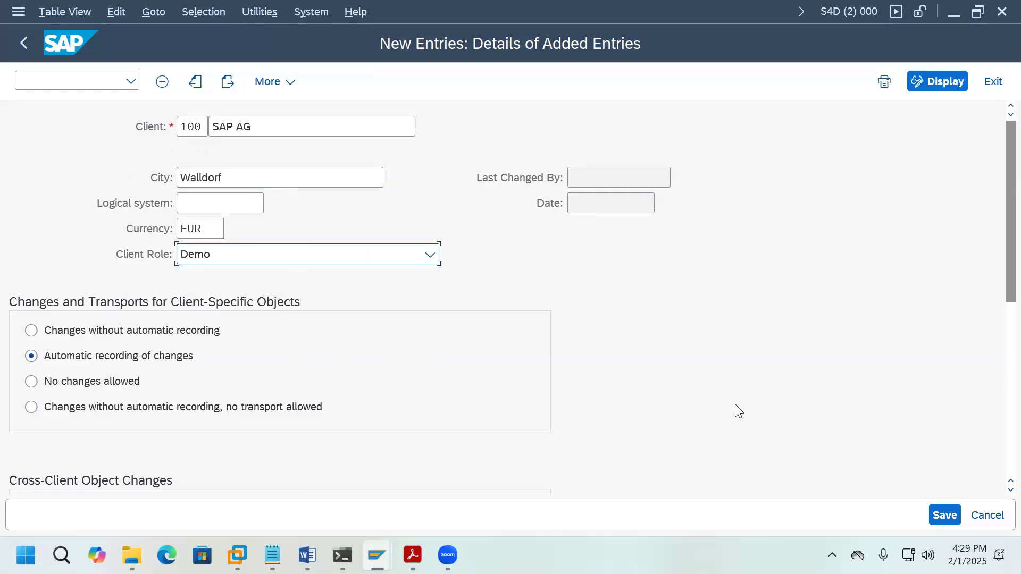
{"action": "left_click", "coordinate": [937, 516]}
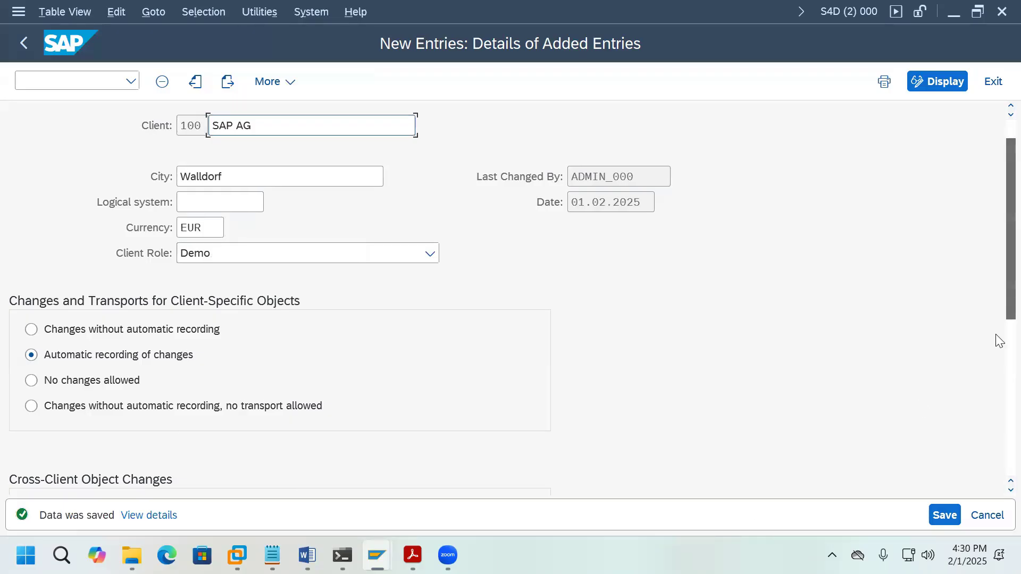
{"action": "scroll", "coordinate": [997, 373], "scroll_direction": "down", "scroll_amount": 5}
{"action": "scroll", "coordinate": [998, 457], "scroll_direction": "down", "scroll_amount": 2}
{"action": "scroll", "coordinate": [996, 319], "scroll_direction": "up", "scroll_amount": 7}
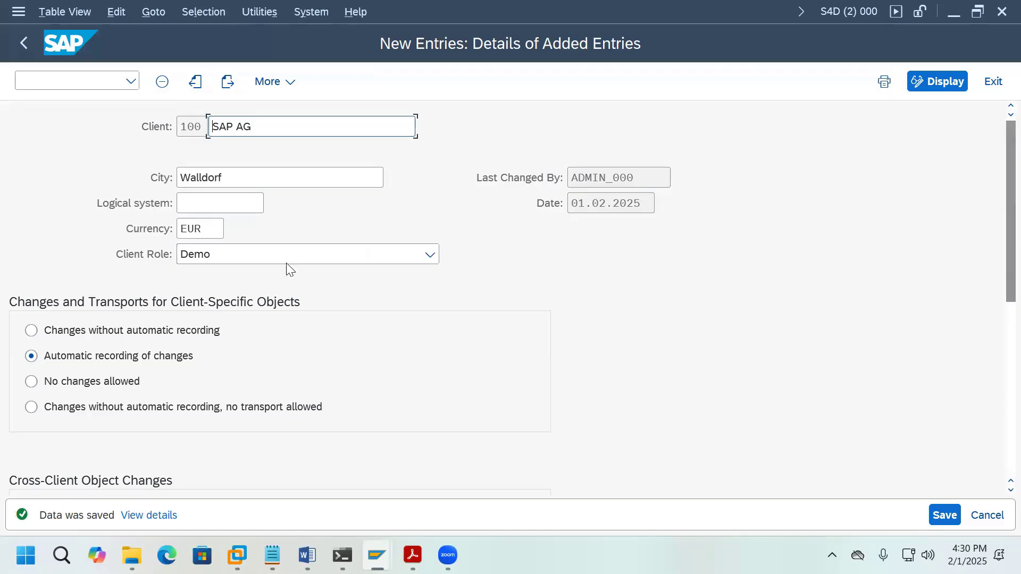
{"action": "left_click", "coordinate": [23, 43]}
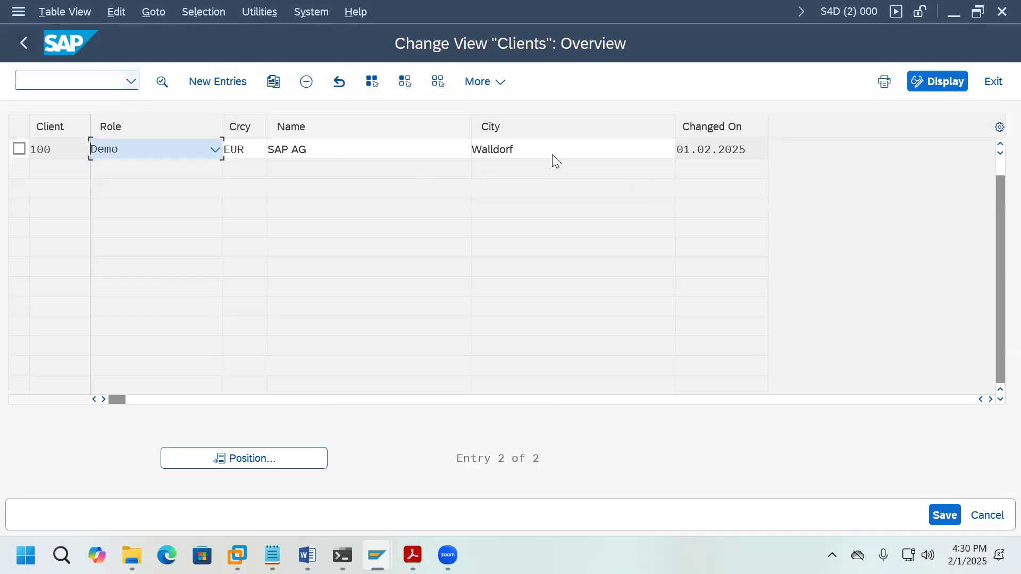
Step: Open a Development System logon screen, then close it after a mistyped client entry
{"action": "mouse_move", "coordinate": [376, 555]}
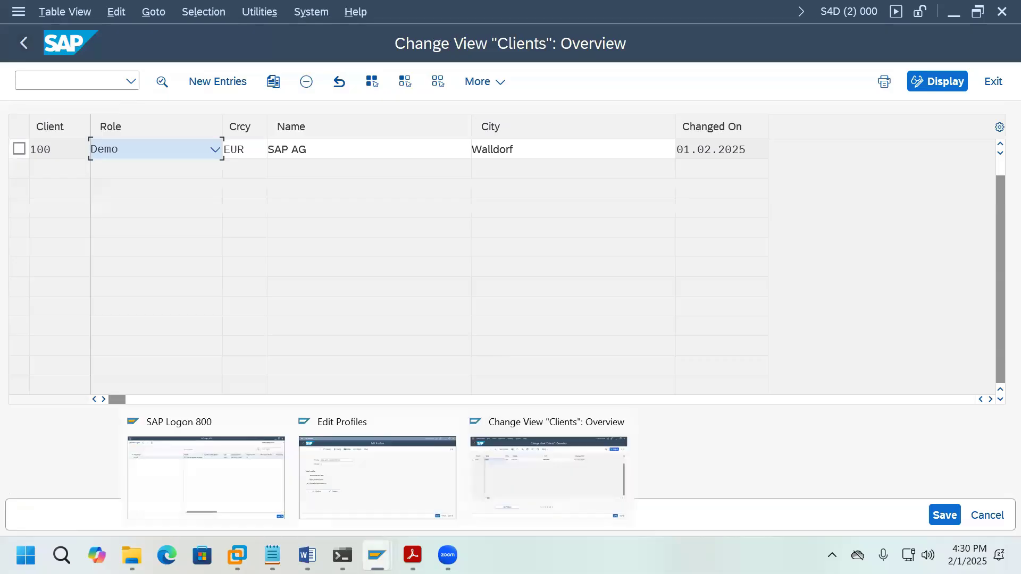
{"action": "left_click", "coordinate": [246, 476]}
{"action": "double_click", "coordinate": [401, 137]}
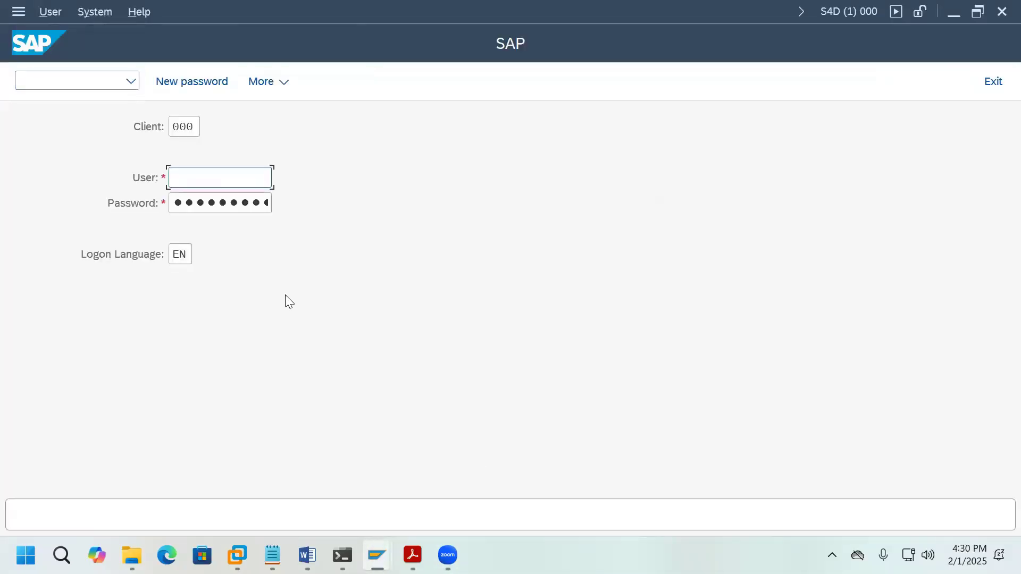
{"action": "double_click", "coordinate": [184, 126]}
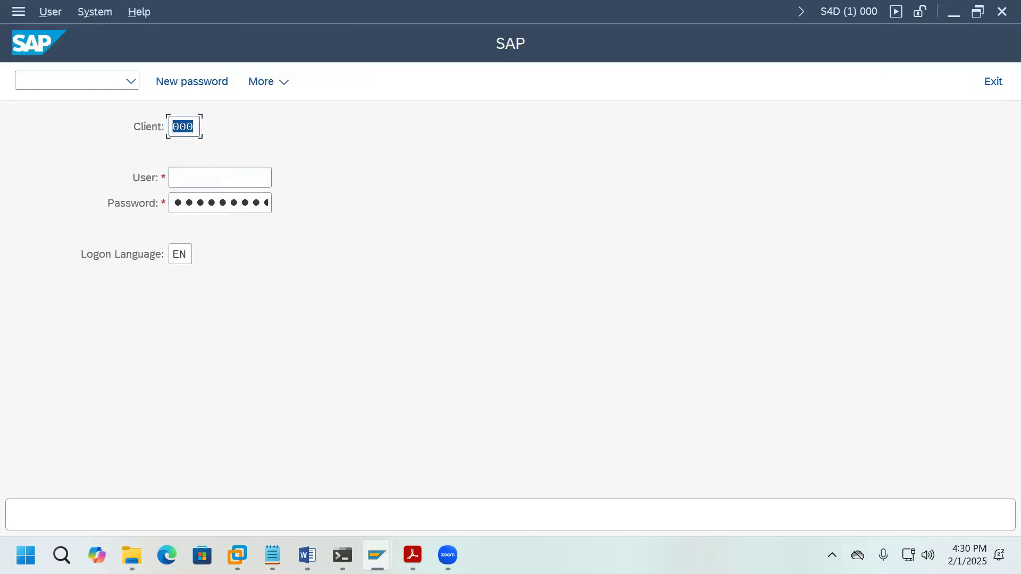
{"action": "type", "text": "1"}
{"action": "key", "text": "BackSpace"}
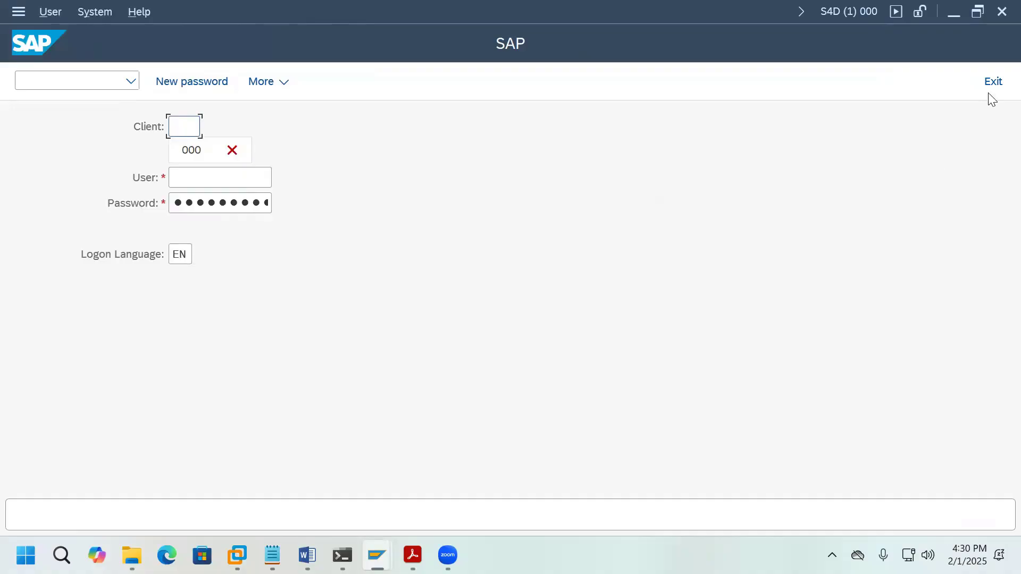
{"action": "left_click", "coordinate": [993, 81]}
Step: Reopen the Development System logon and enter client 100
{"action": "left_click", "coordinate": [377, 555]}
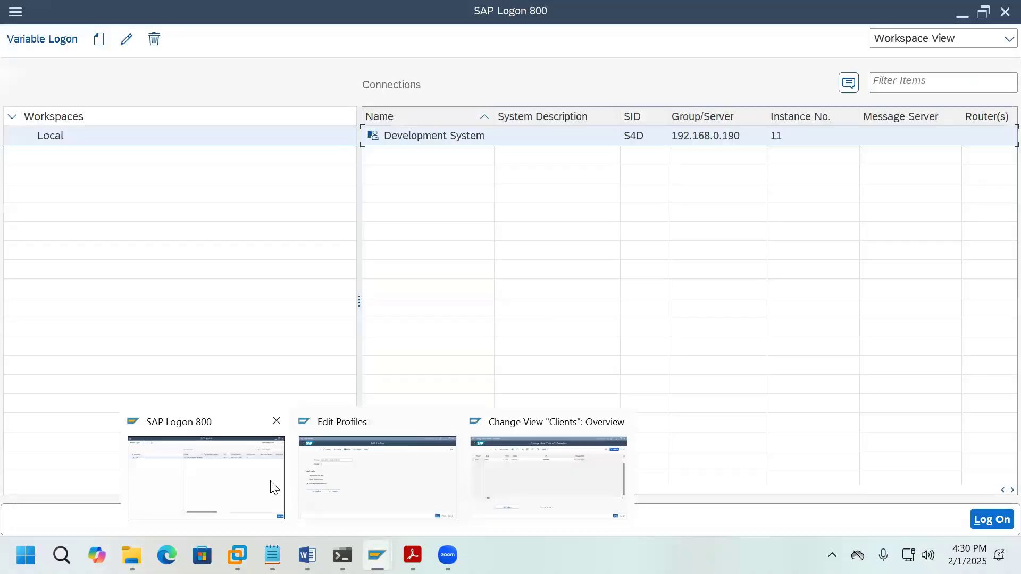
{"action": "left_click", "coordinate": [270, 482]}
{"action": "double_click", "coordinate": [426, 146]}
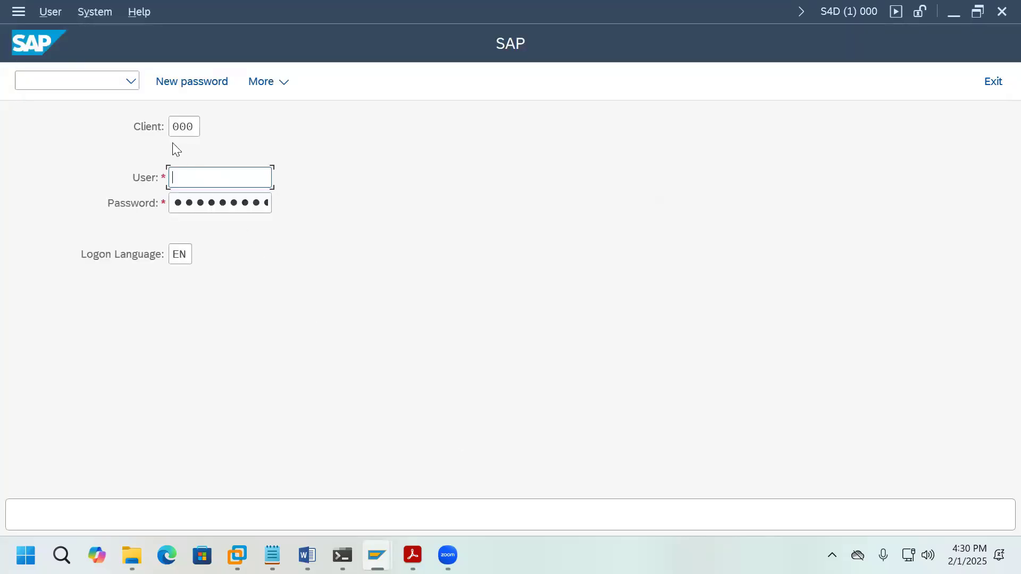
{"action": "double_click", "coordinate": [198, 127]}
{"action": "type", "text": "10"}
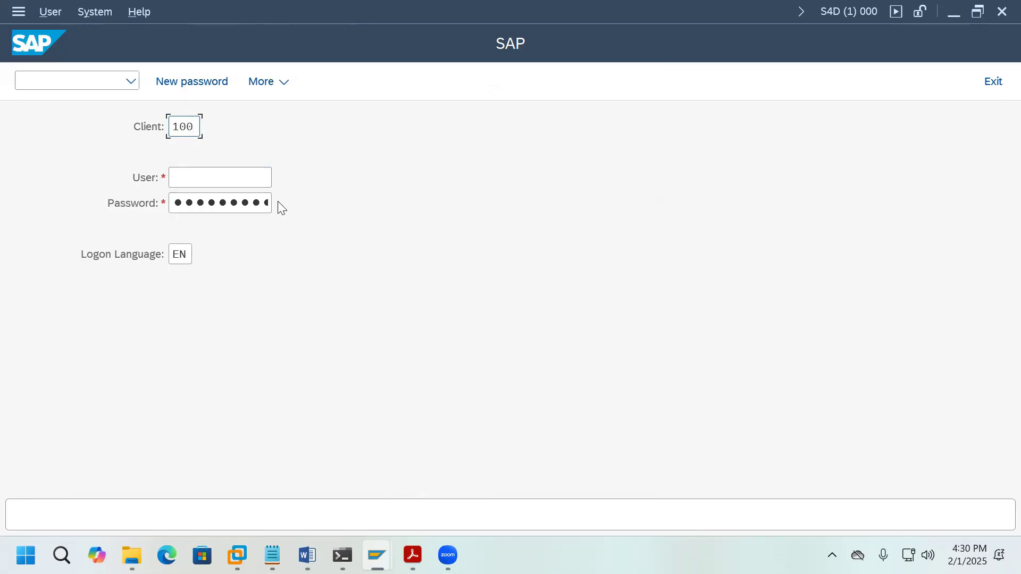
{"action": "left_click", "coordinate": [269, 186]}
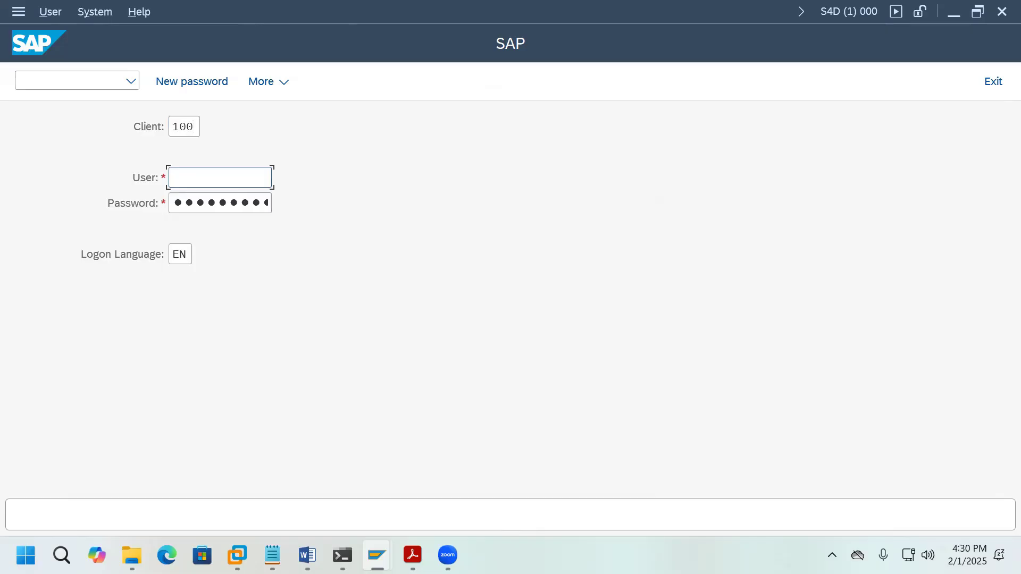
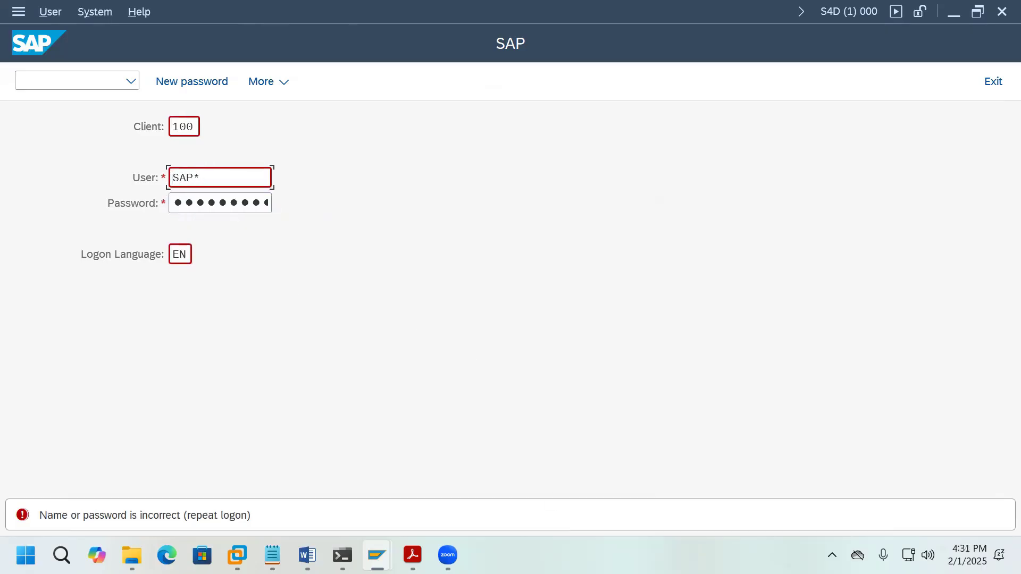
Step: Switch back to the Edit Profiles window showing profile S4D_D11_VHCALS4DCI
{"action": "mouse_move", "coordinate": [377, 555]}
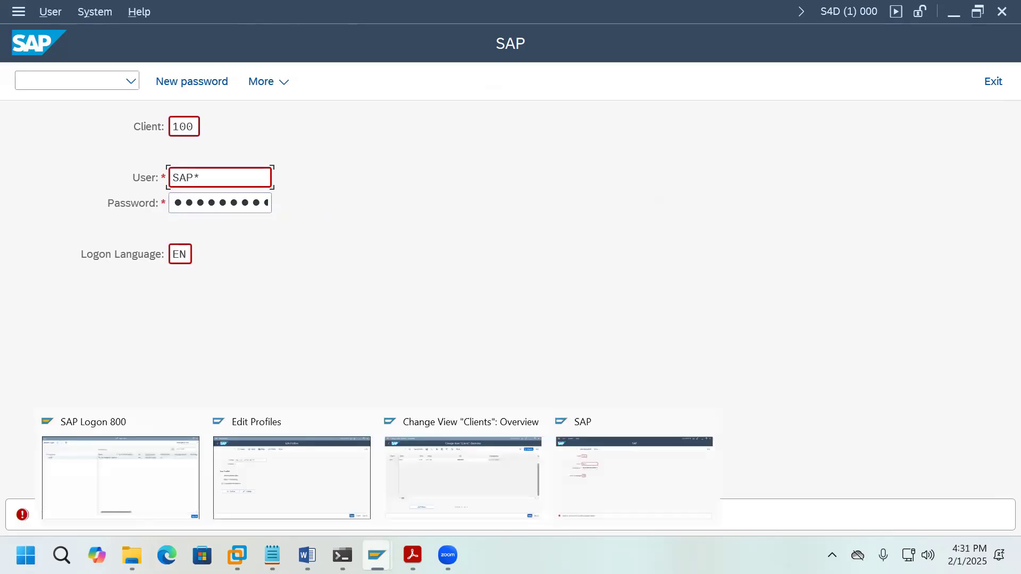
{"action": "left_click", "coordinate": [356, 511]}
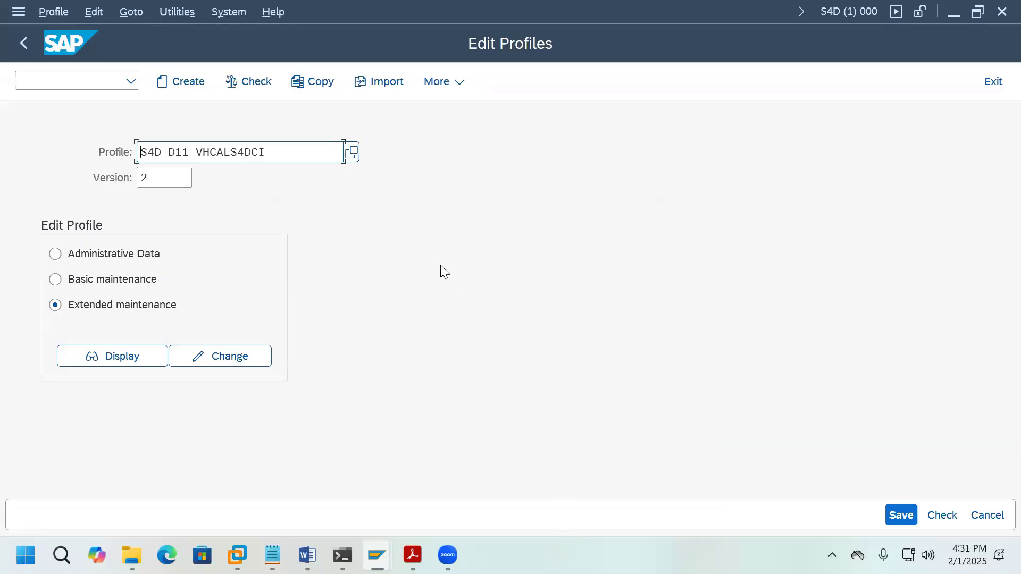
Step: Open the DEFAULT profile, version 000002, for extended editing and start a new parameter
{"action": "left_click", "coordinate": [353, 154]}
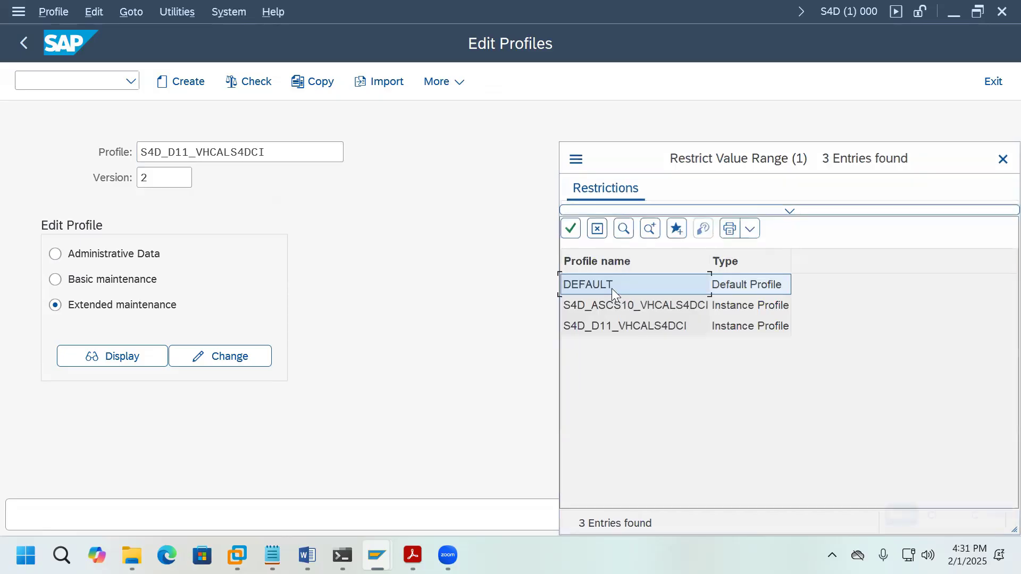
{"action": "double_click", "coordinate": [612, 288]}
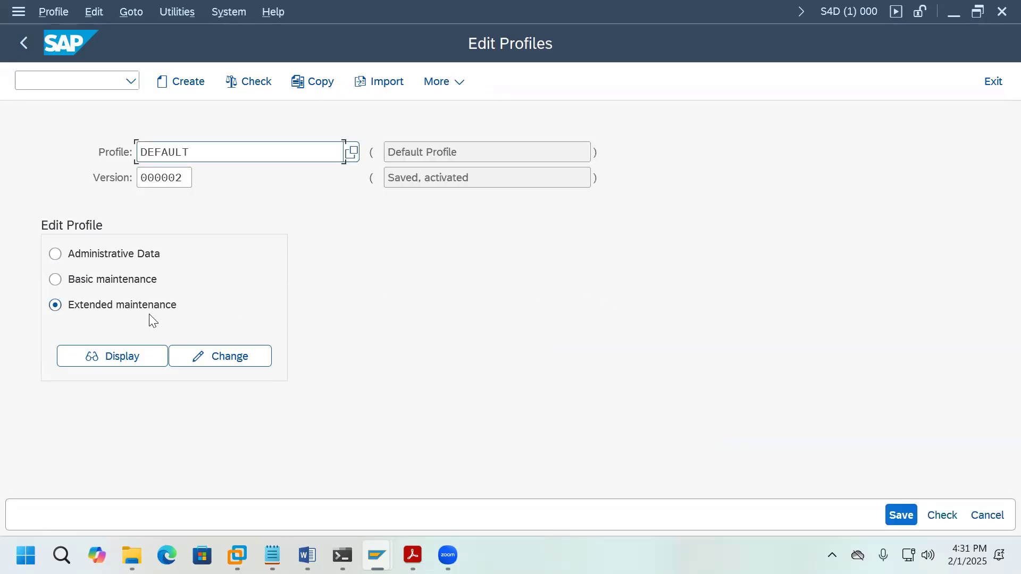
{"action": "left_click", "coordinate": [260, 361]}
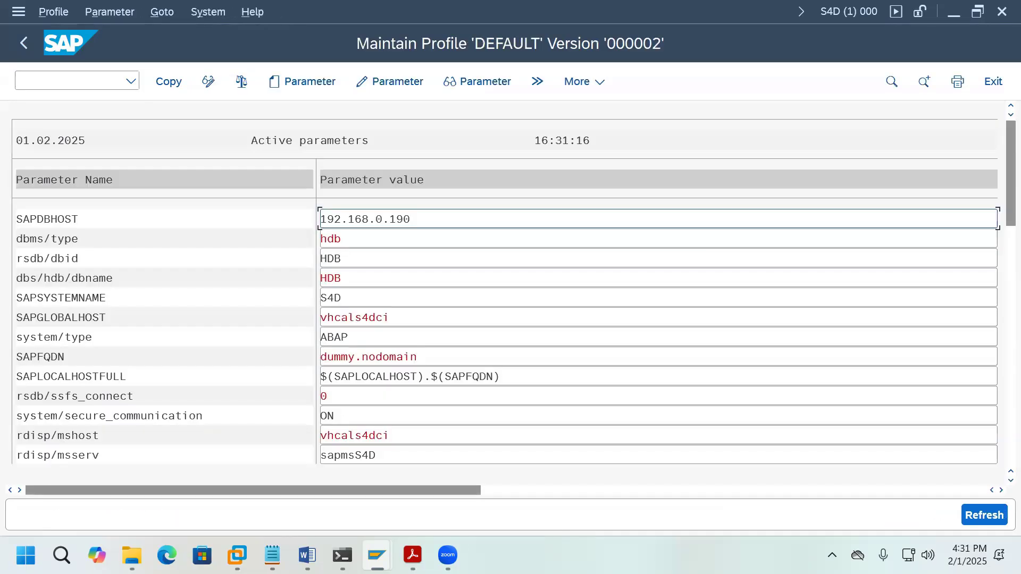
{"action": "left_click", "coordinate": [324, 82]}
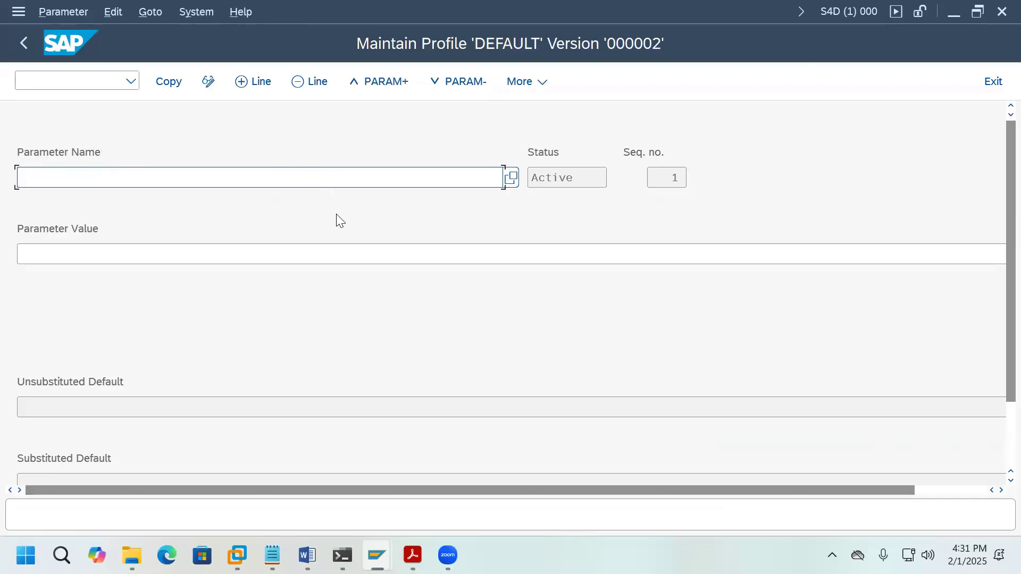
Step: Search parameter names for 'login*' and add login/no_automatic_user_sapstar with value 0
{"action": "left_click", "coordinate": [511, 180]}
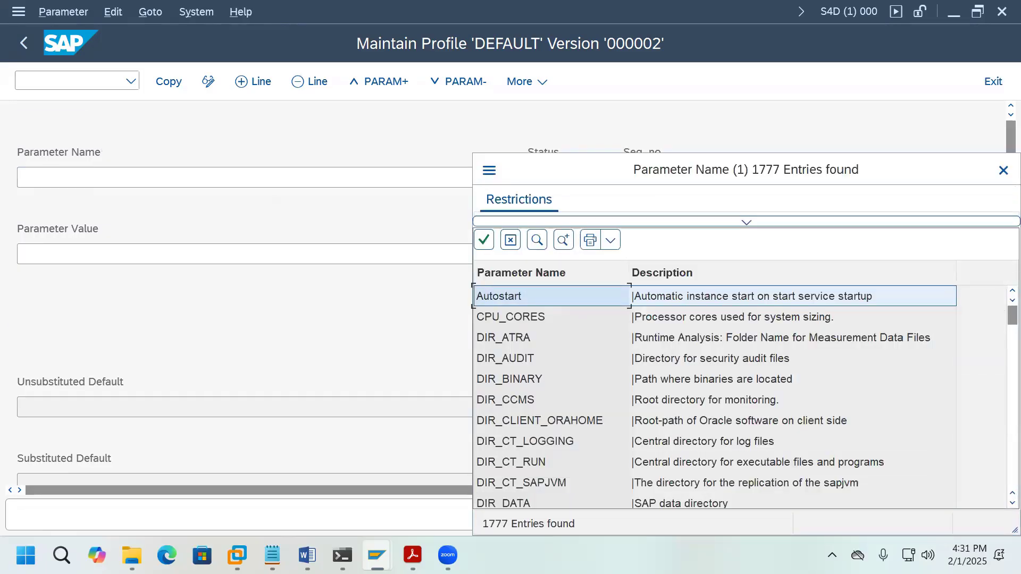
{"action": "left_click", "coordinate": [538, 240]}
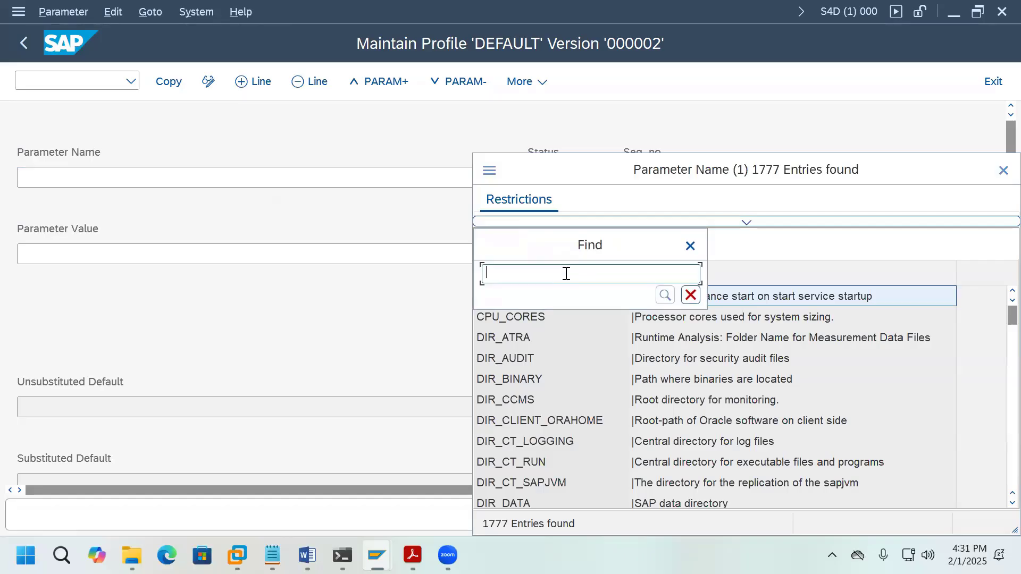
{"action": "type", "text": "login*"}
{"action": "left_click", "coordinate": [666, 295]}
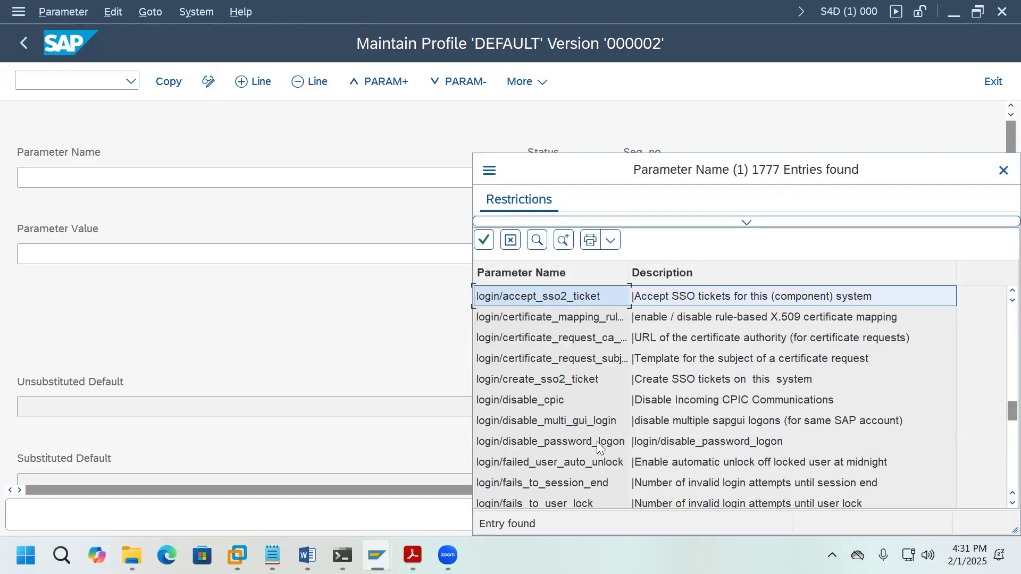
{"action": "scroll", "coordinate": [609, 447], "scroll_direction": "down", "scroll_amount": 2}
{"action": "scroll", "coordinate": [629, 447], "scroll_direction": "down", "scroll_amount": 2}
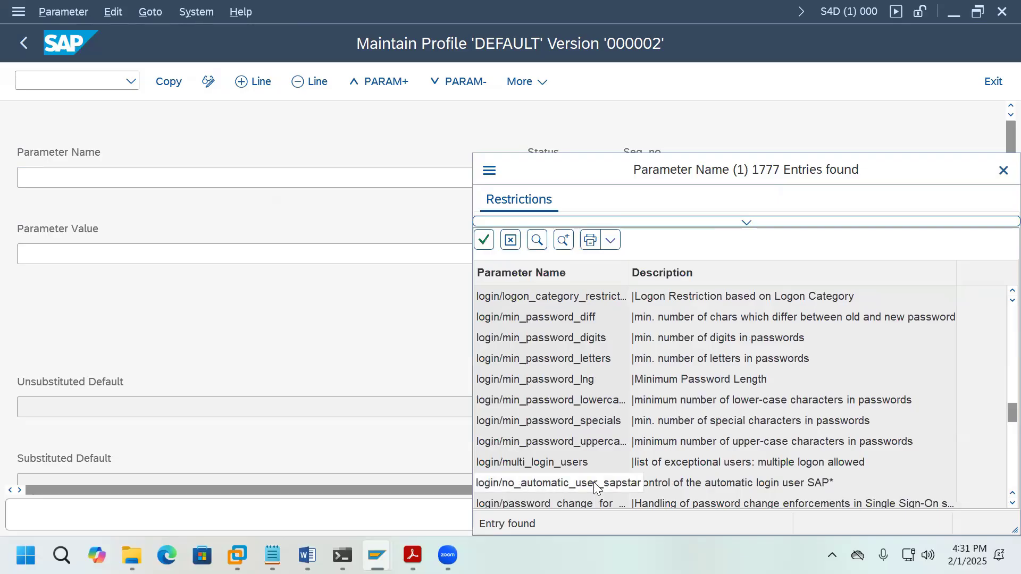
{"action": "double_click", "coordinate": [594, 484]}
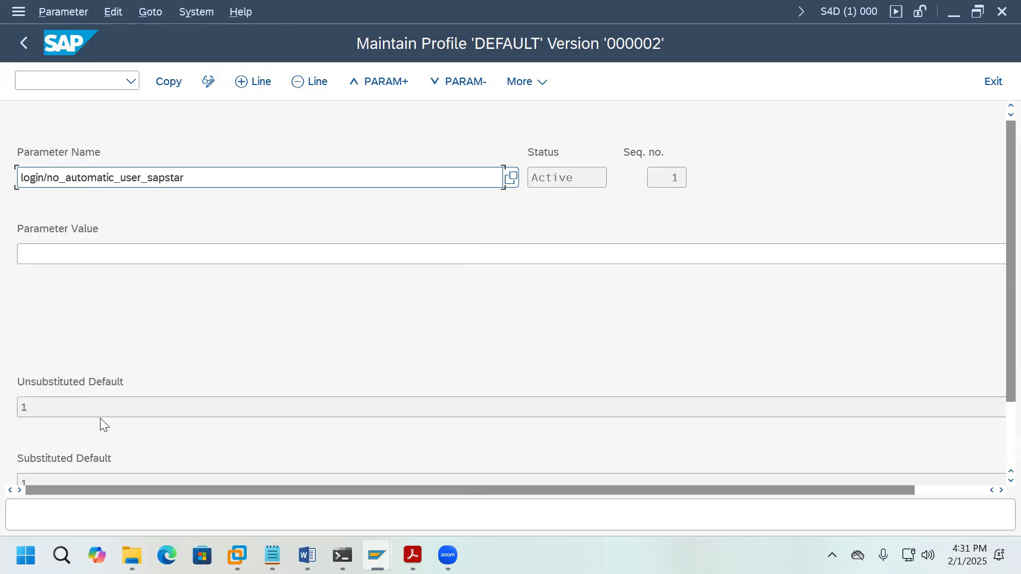
{"action": "left_click", "coordinate": [116, 253]}
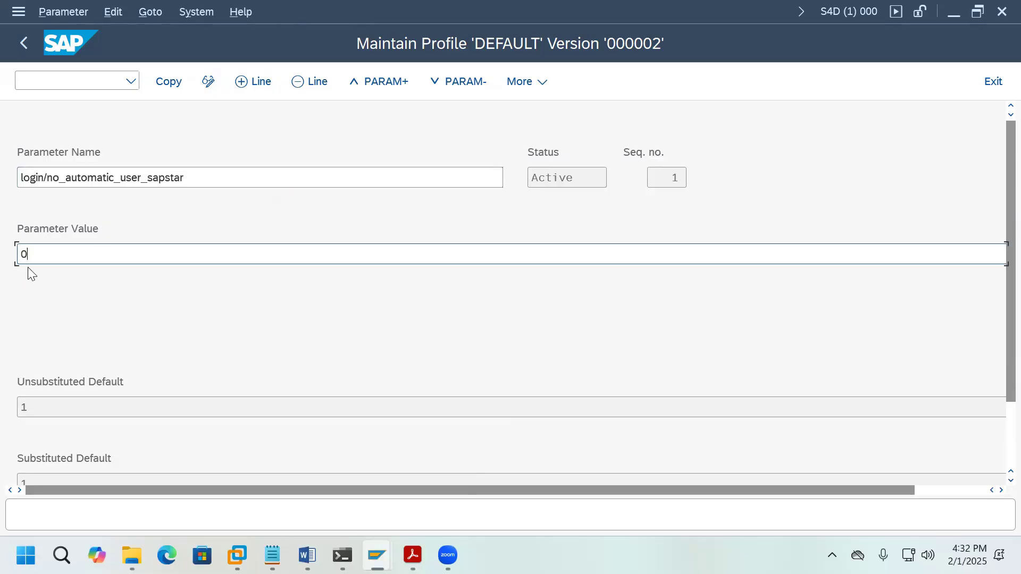
{"action": "left_click", "coordinate": [176, 85]}
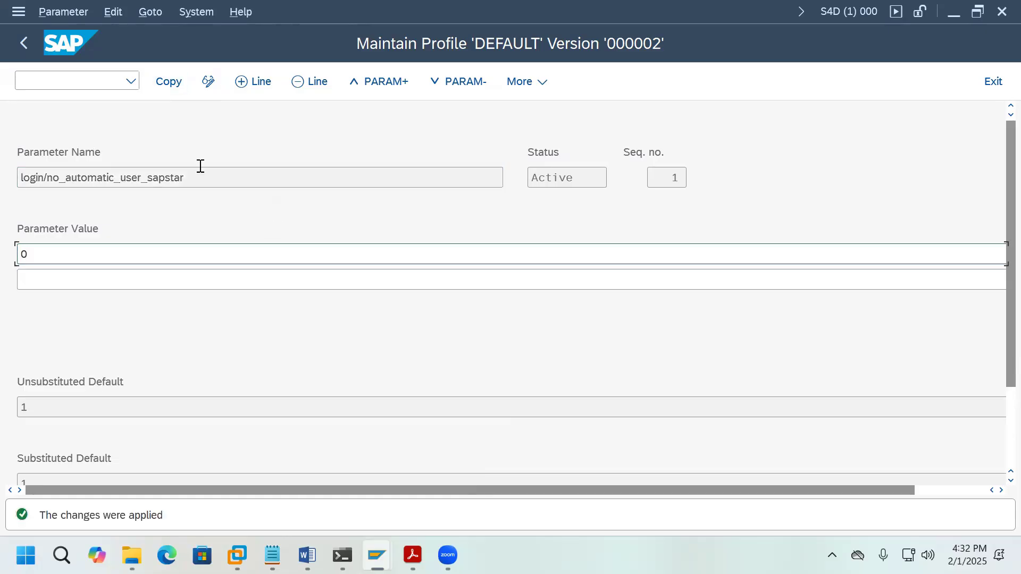
{"action": "left_click", "coordinate": [24, 45]}
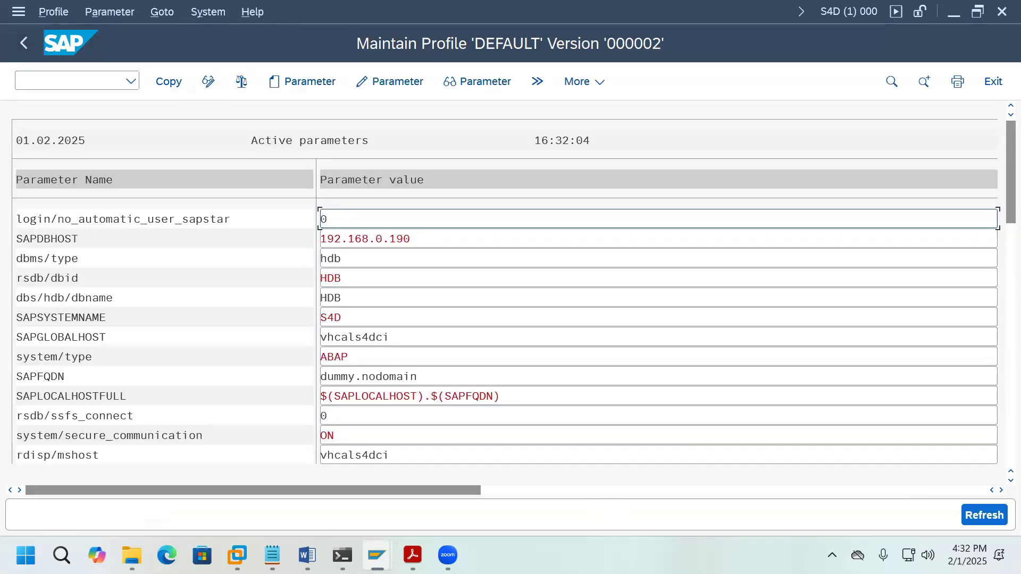
Step: Change login/system_client from 000 to 100 and apply the updated DEFAULT profile
{"action": "scroll", "coordinate": [520, 382], "scroll_direction": "down", "scroll_amount": 6}
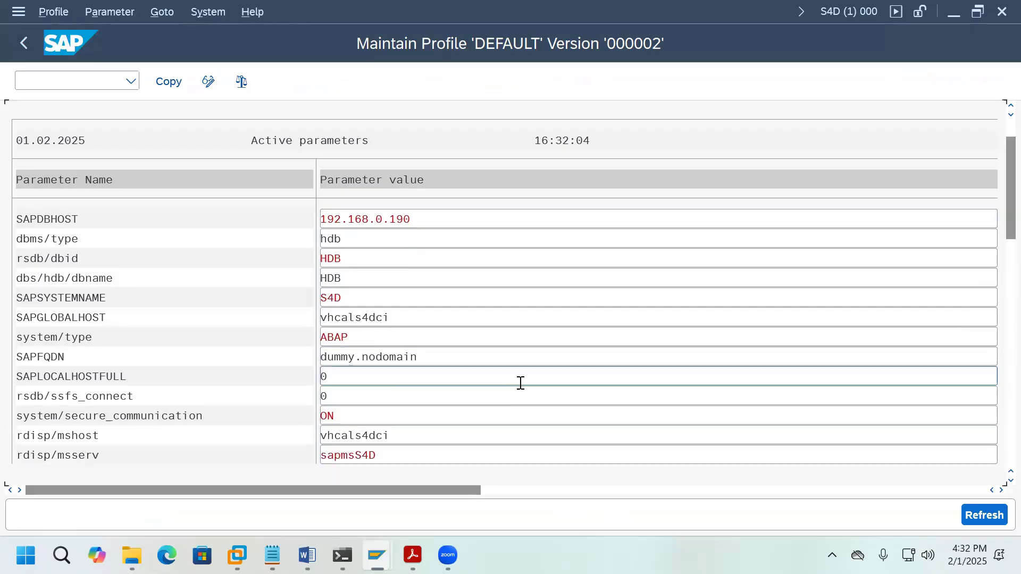
{"action": "scroll", "coordinate": [519, 386], "scroll_direction": "down", "scroll_amount": 10}
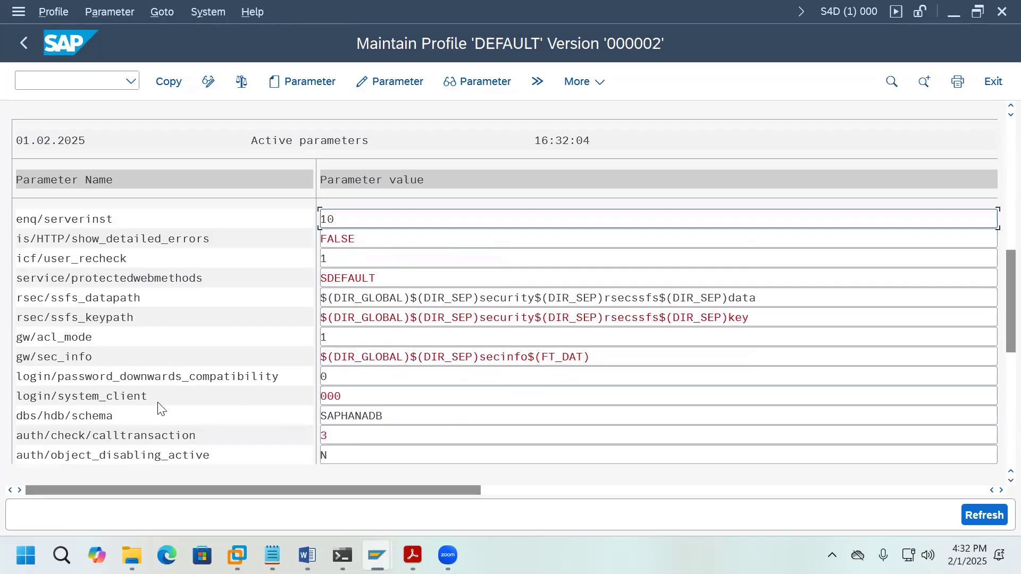
{"action": "double_click", "coordinate": [172, 396]}
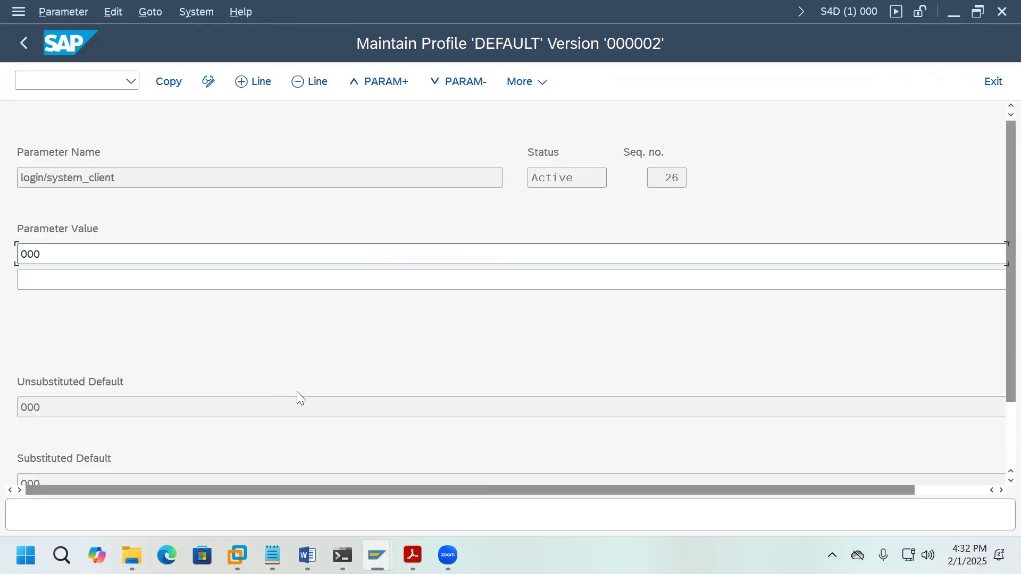
{"action": "double_click", "coordinate": [33, 258]}
{"action": "type", "text": "100"}
{"action": "left_click", "coordinate": [182, 93]}
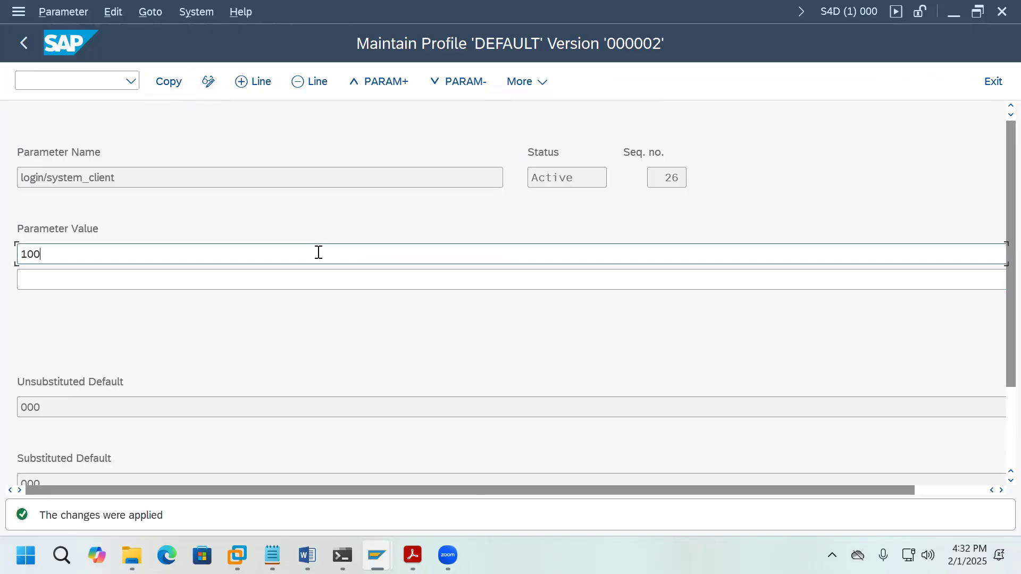
{"action": "left_click", "coordinate": [23, 44]}
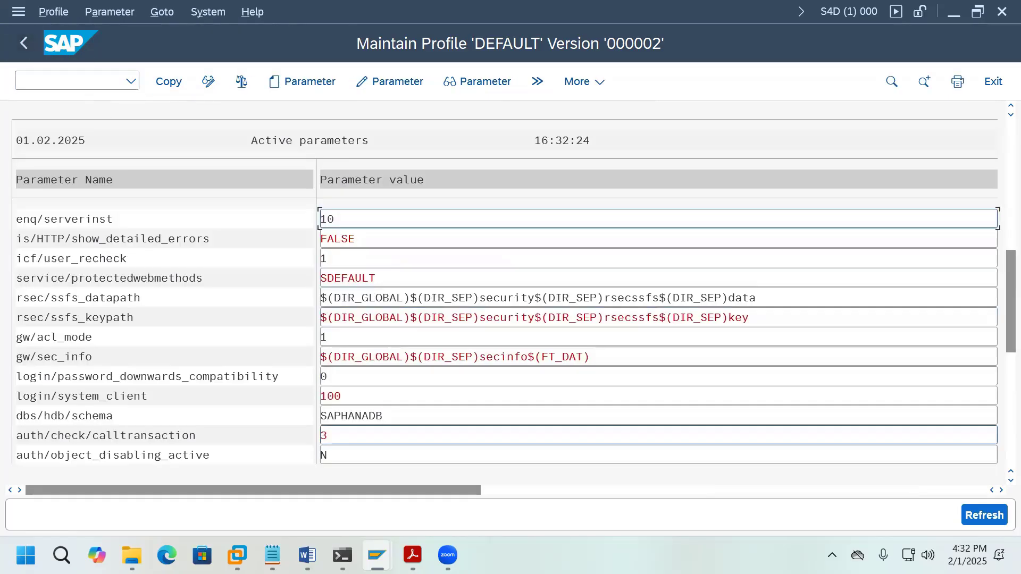
{"action": "left_click", "coordinate": [179, 90]}
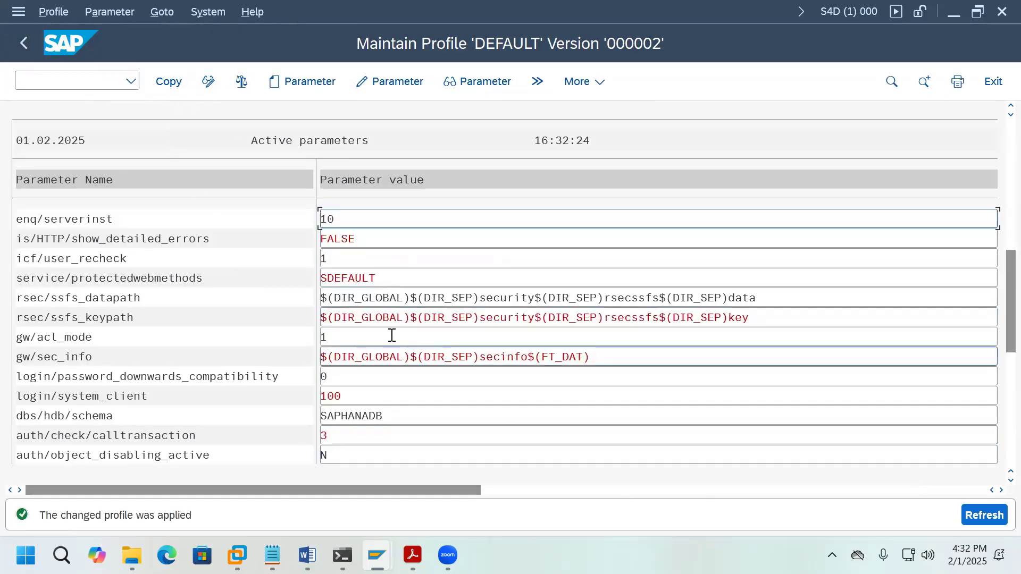
{"action": "left_click", "coordinate": [23, 44]}
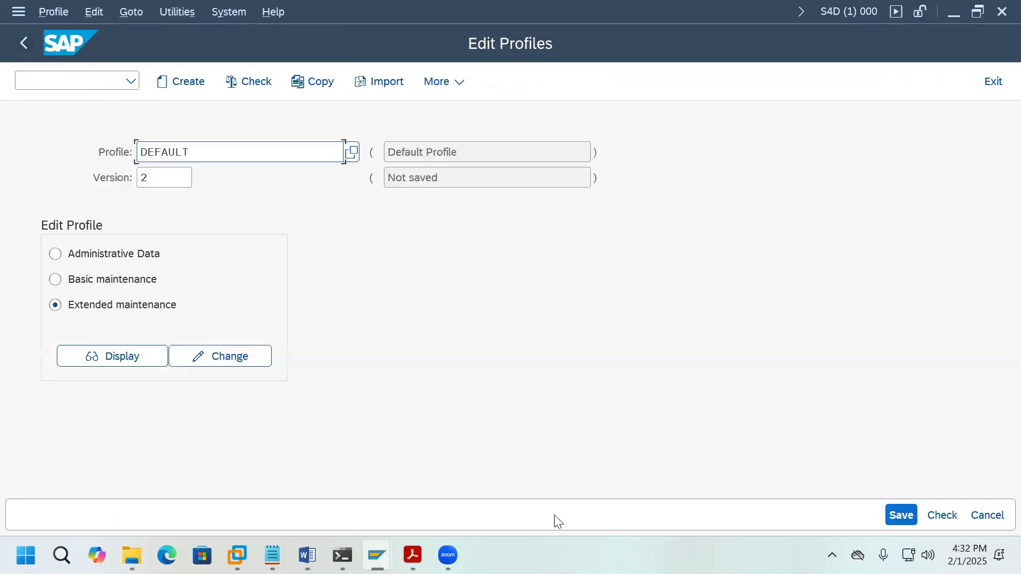
Step: Save the DEFAULT profile and activate it as version 3, acknowledging the confirmation messages
{"action": "left_click", "coordinate": [901, 515]}
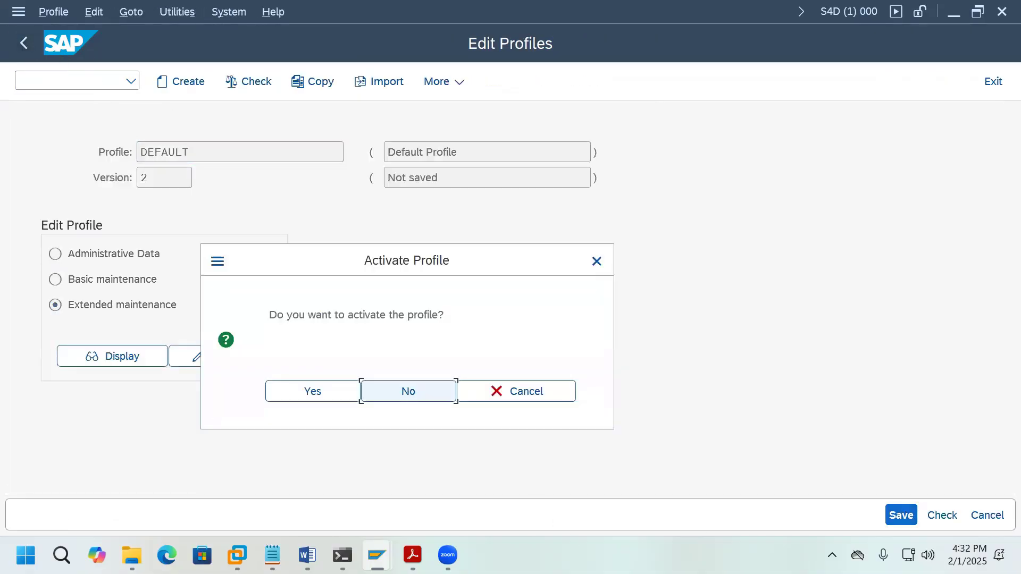
{"action": "left_click", "coordinate": [332, 396]}
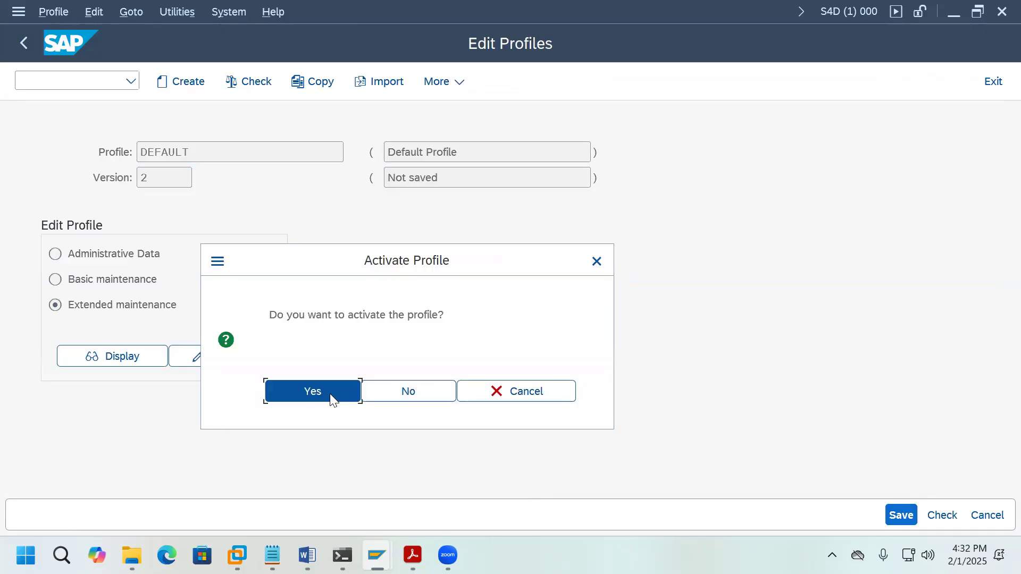
{"action": "left_click", "coordinate": [559, 518]}
{"action": "left_click", "coordinate": [560, 520]}
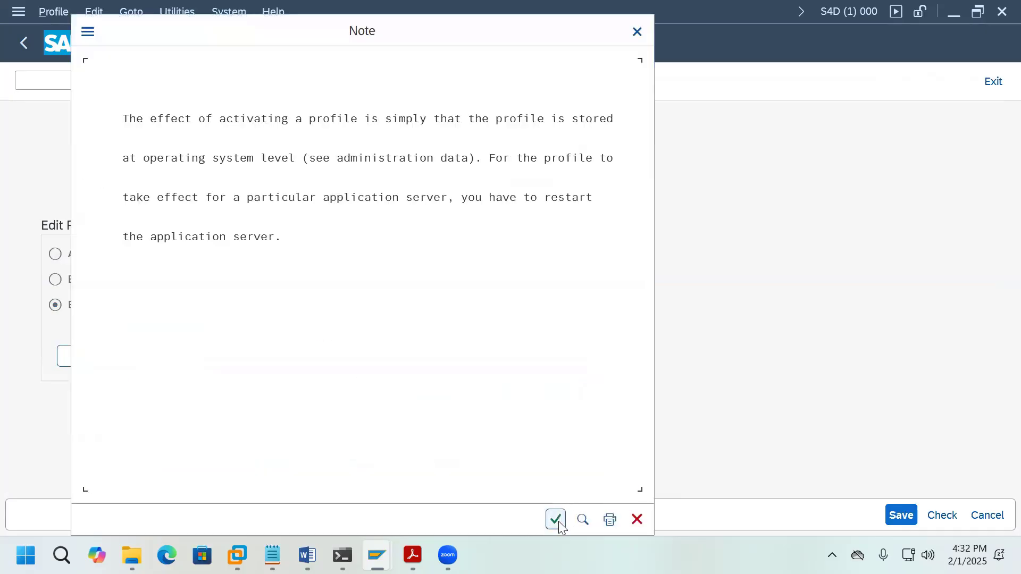
{"action": "left_click", "coordinate": [558, 520]}
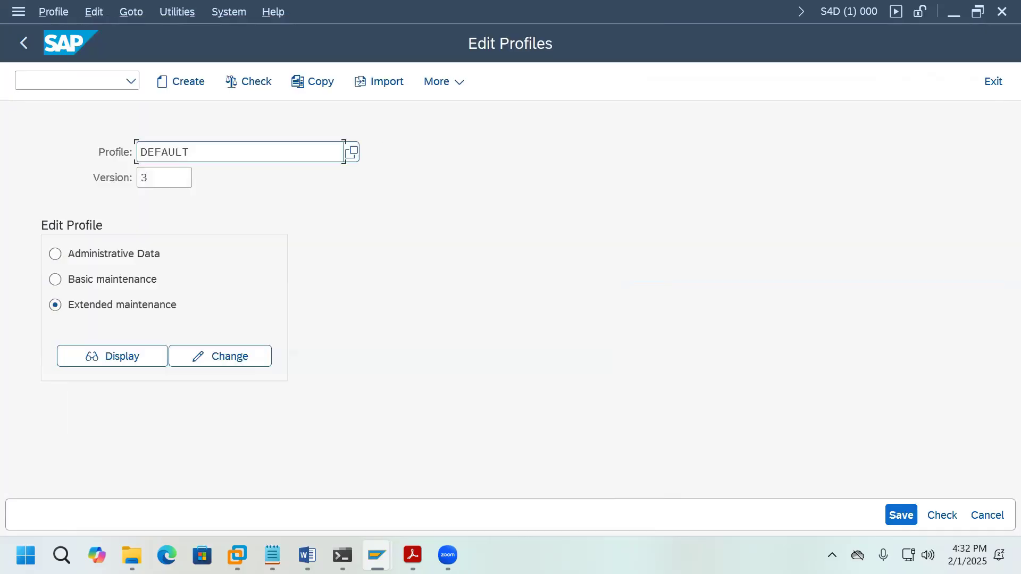
Step: Exit the SAP session back to the SAP Logon window
{"action": "left_click", "coordinate": [993, 88]}
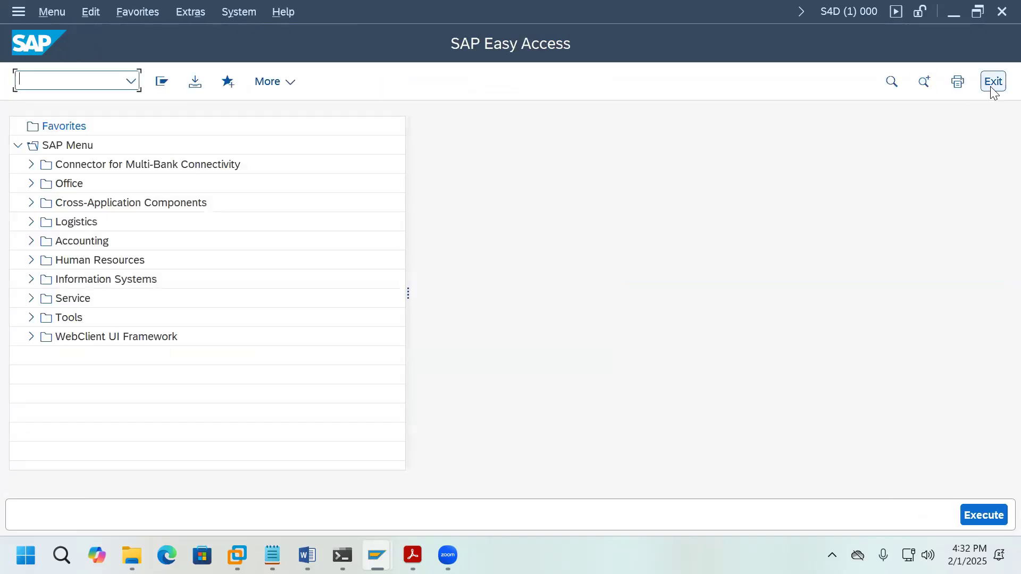
{"action": "left_click", "coordinate": [993, 85]}
{"action": "left_click", "coordinate": [993, 86]}
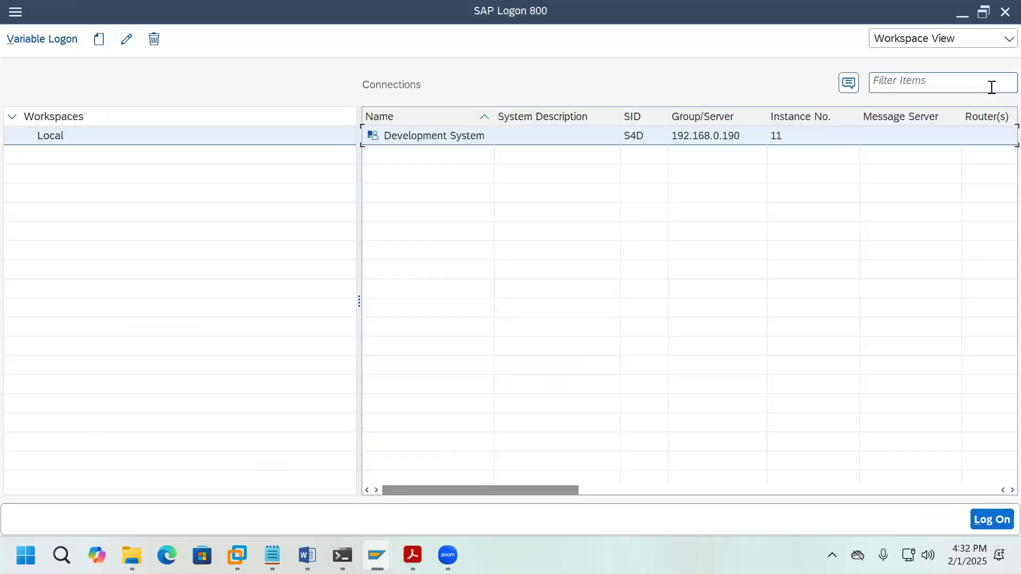
Step: Log off the second session on the Clients overview and switch to the PowerShell ssh window
{"action": "mouse_move", "coordinate": [376, 555]}
{"action": "left_click", "coordinate": [423, 496]}
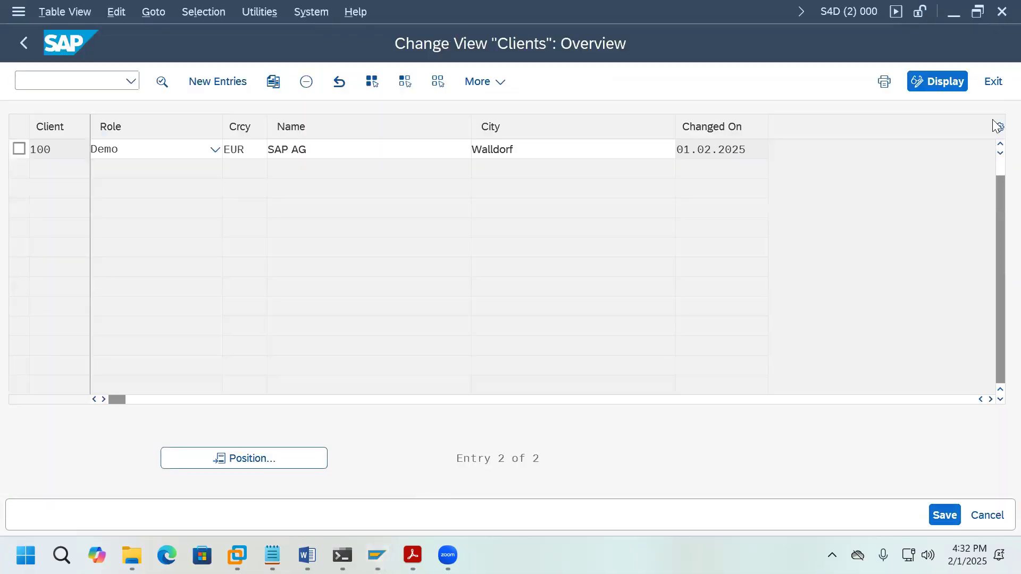
{"action": "left_click", "coordinate": [995, 83]}
{"action": "left_click", "coordinate": [995, 84]}
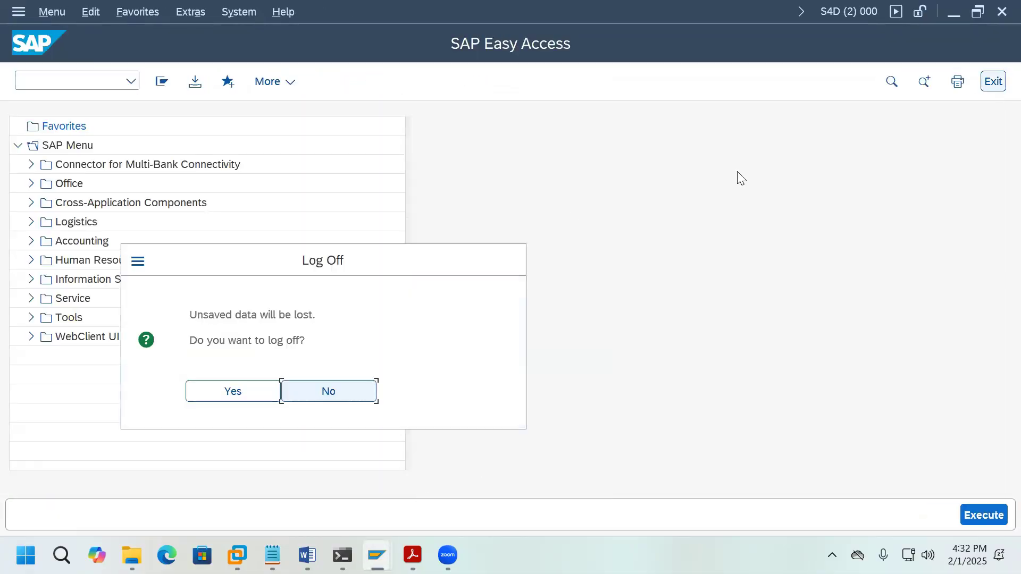
{"action": "left_click", "coordinate": [244, 392]}
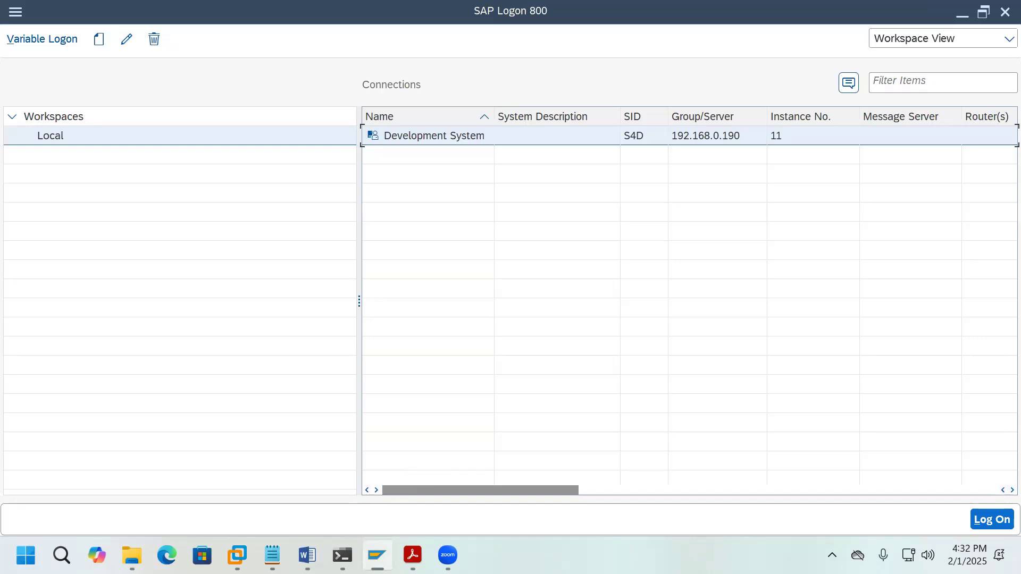
{"action": "left_click", "coordinate": [342, 556]}
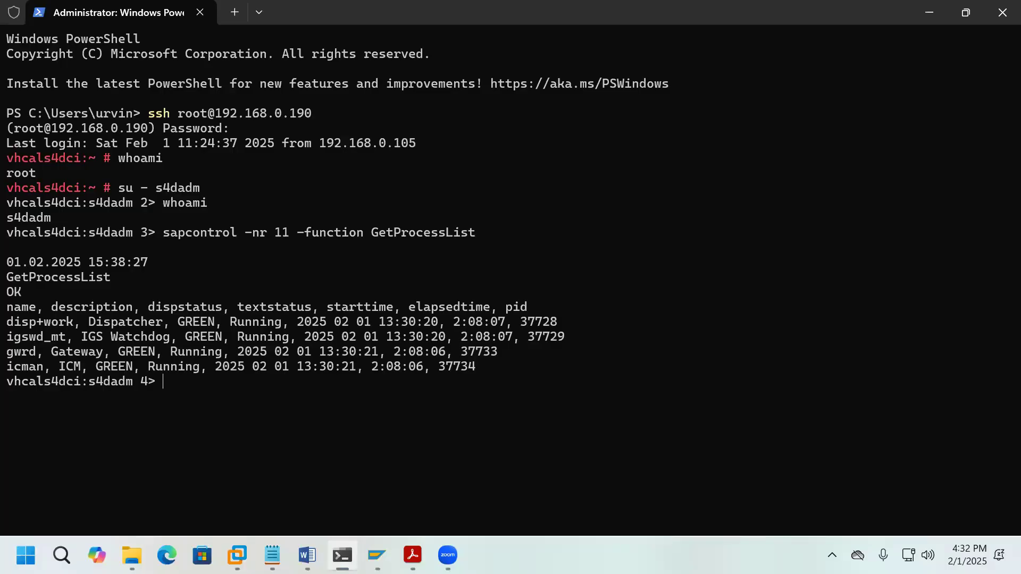
Step: Run sapcontrol RestartSystem ALL for instance 11, then bring up the TADM12_2 exercise PDF
{"action": "key", "text": "Up"}
{"action": "key", "text": "BackSpace"}
{"action": "key", "text": "BackSpace"}
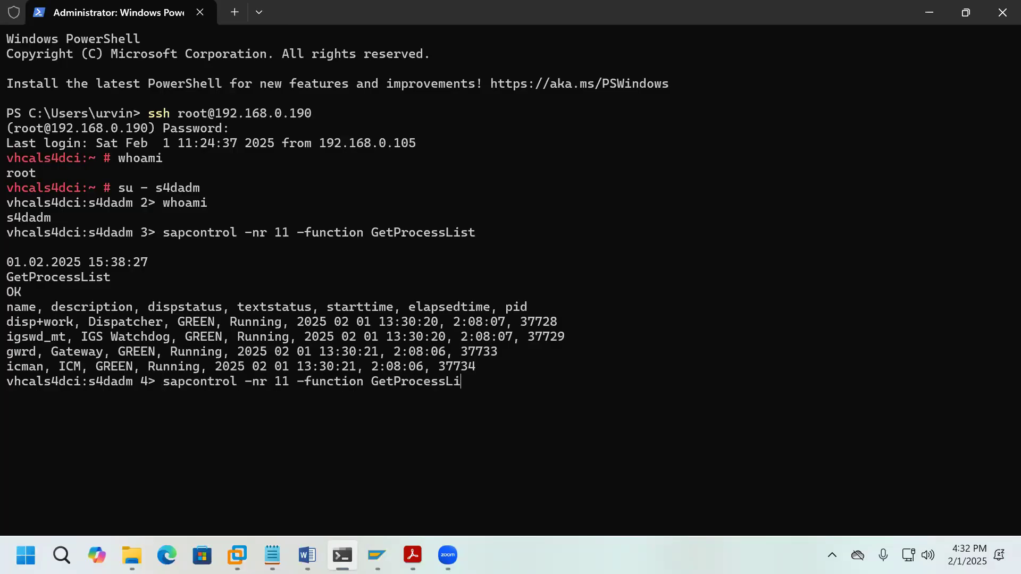
{"action": "key", "text": "BackSpace"}
{"action": "key", "text": "BackSpace"}
{"action": "key", "text": "BackSpace"}
{"action": "key", "text": "BackSpace"}
{"action": "key", "text": "BackSpace"}
{"action": "key", "text": "BackSpace"}
{"action": "key", "text": "BackSpace"}
{"action": "key", "text": "BackSpace"}
{"action": "key", "text": "BackSpace"}
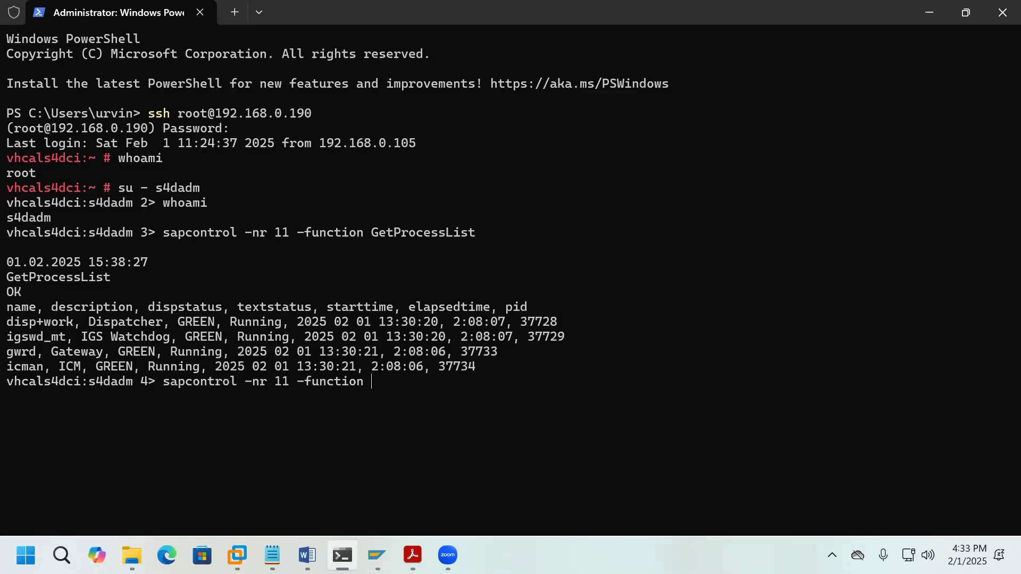
{"action": "type", "text": "RestartSystem "}
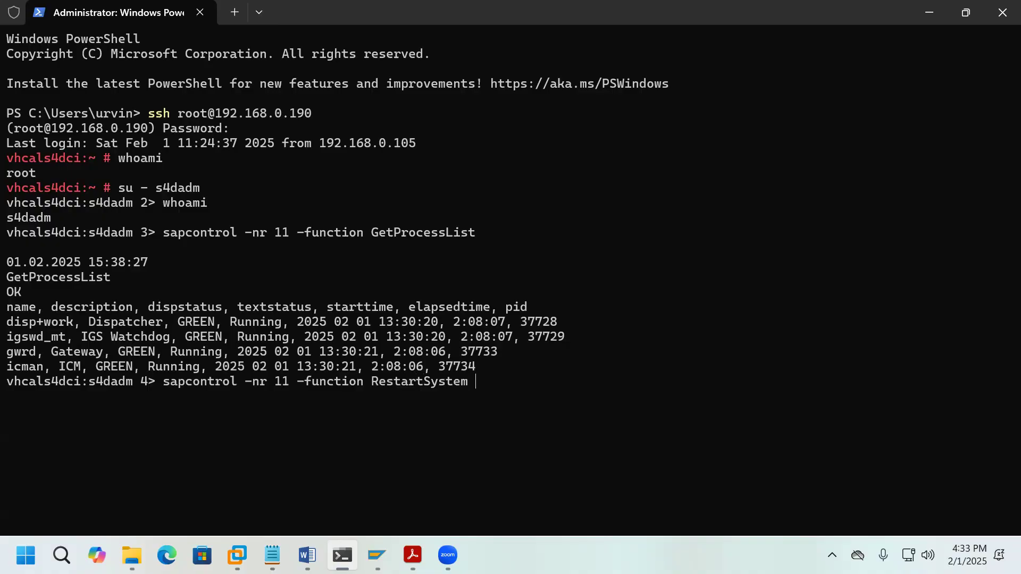
{"action": "type", "text": "ALL"}
{"action": "key", "text": "Return"}
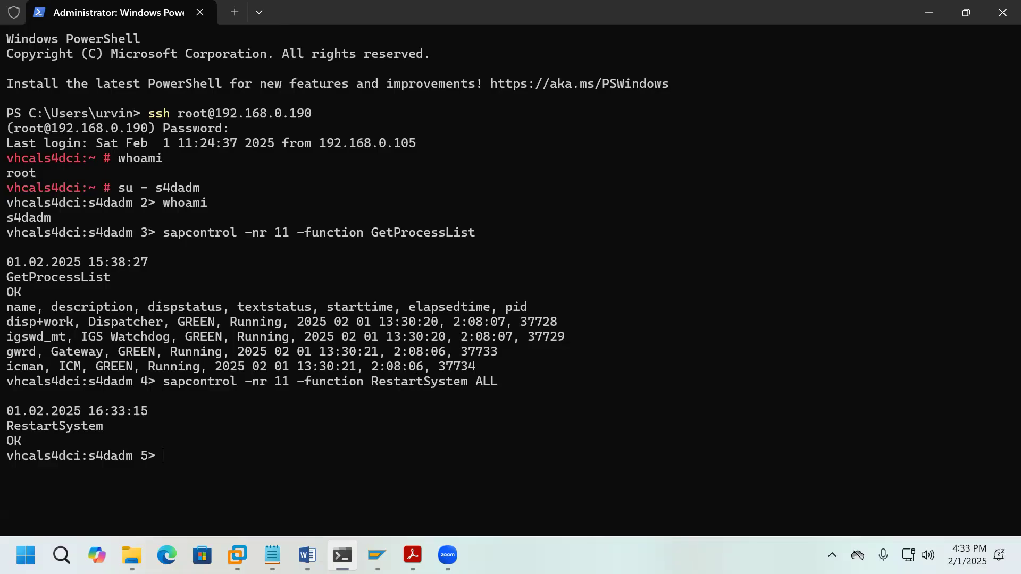
{"action": "mouse_move", "coordinate": [413, 555]}
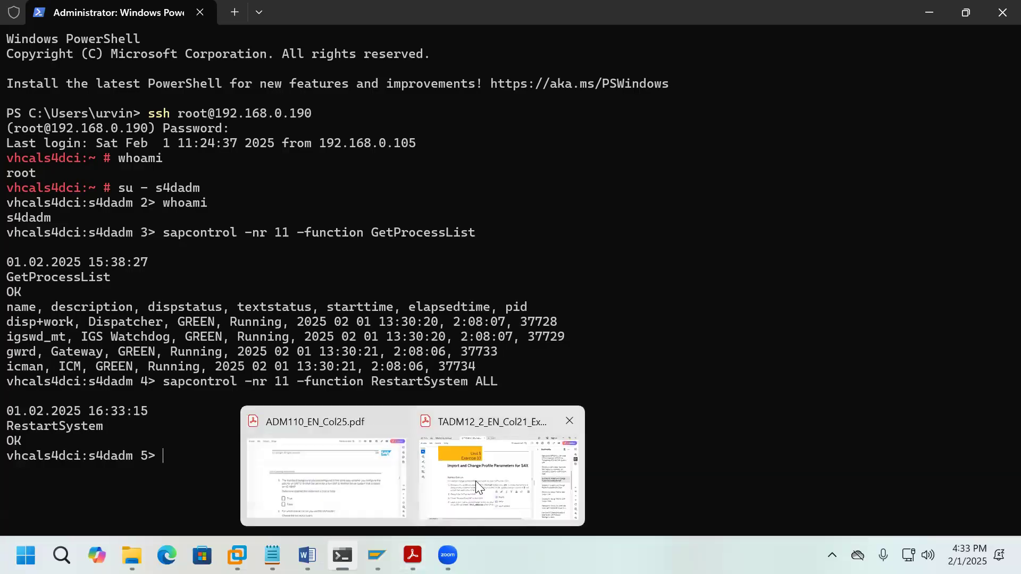
{"action": "left_click", "coordinate": [504, 471]}
{"action": "left_click", "coordinate": [635, 497]}
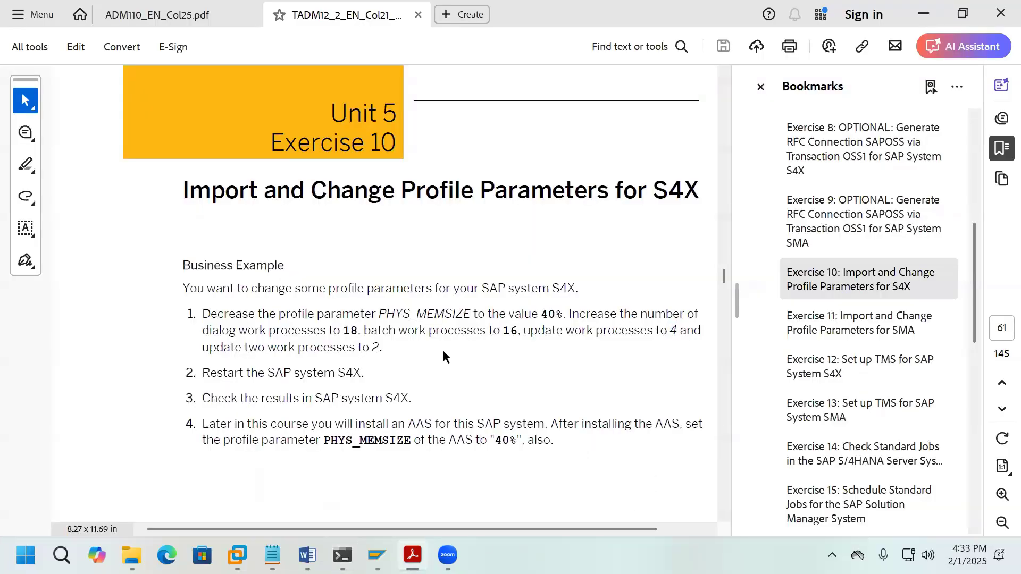
{"action": "left_click_drag", "start_coordinate": [378, 314], "coordinate": [558, 318]}
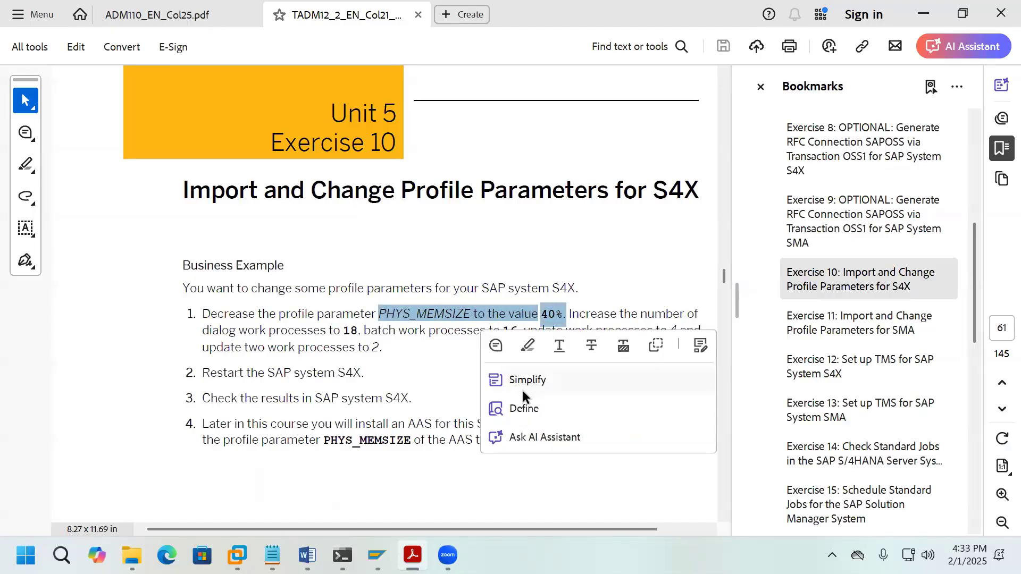
{"action": "left_click", "coordinate": [425, 391]}
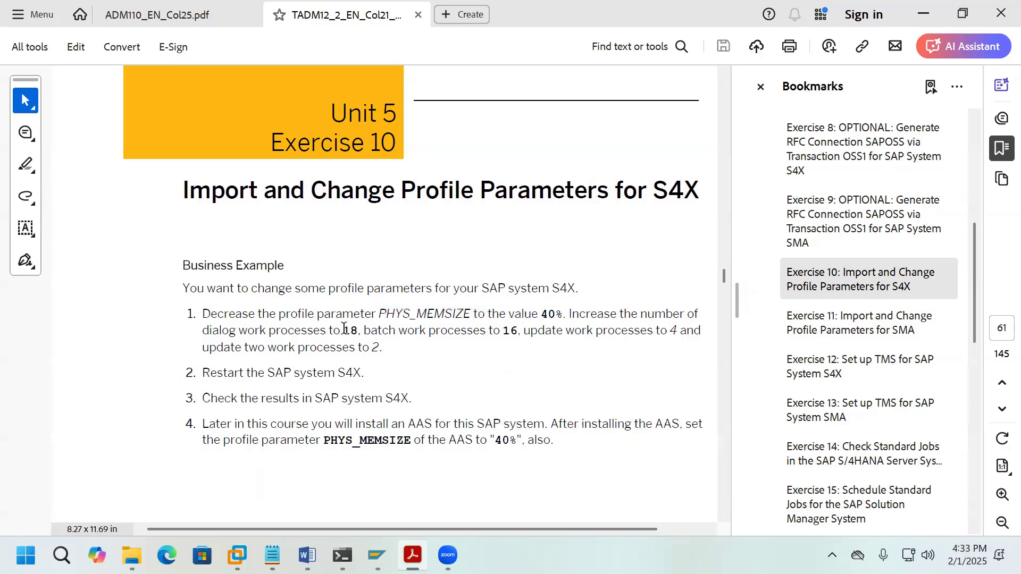
{"action": "left_click_drag", "start_coordinate": [342, 330], "coordinate": [412, 350]}
{"action": "left_click", "coordinate": [181, 379]}
{"action": "left_click_drag", "start_coordinate": [205, 374], "coordinate": [363, 374]}
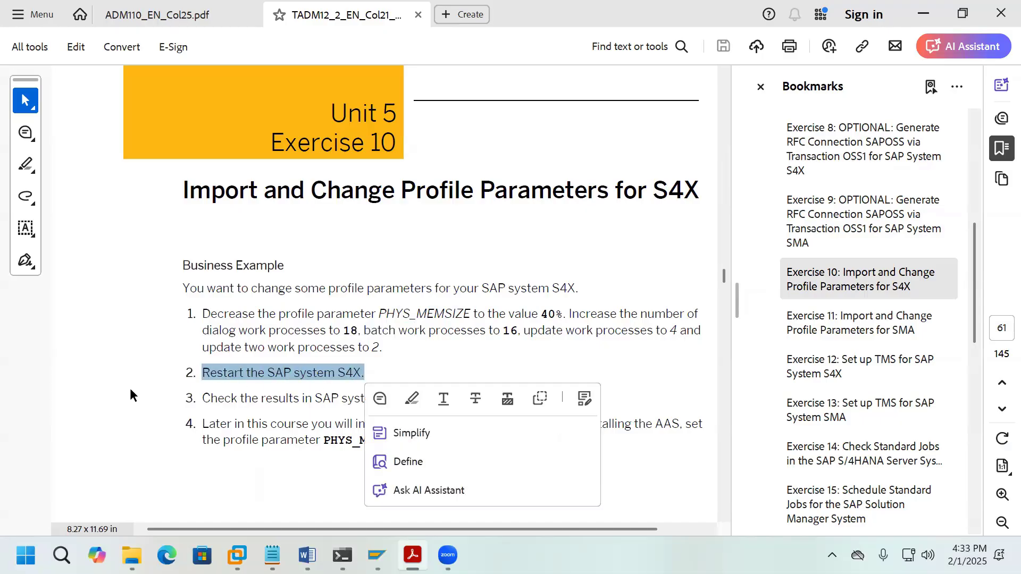
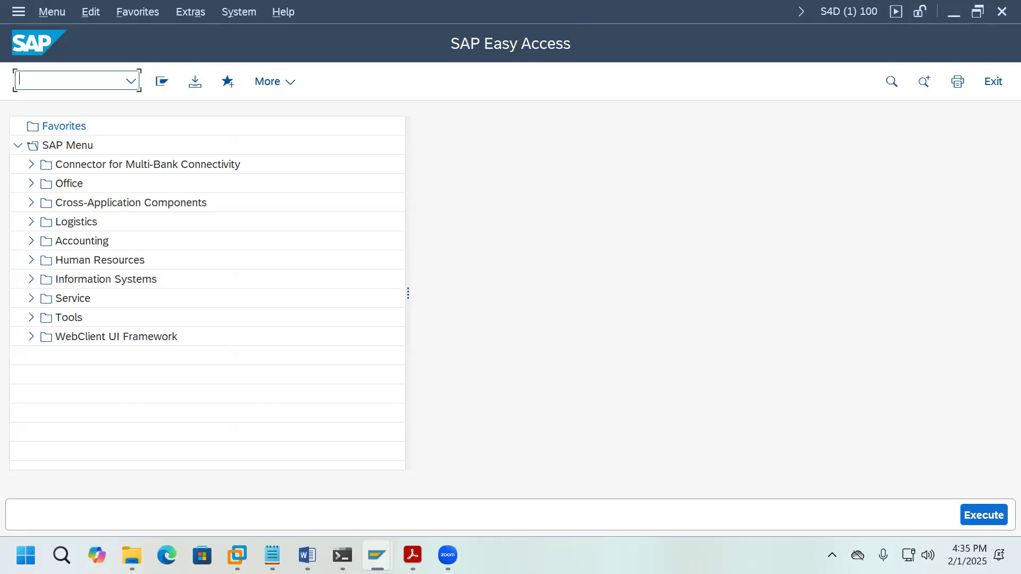
Step: Run SUCOMP and start creating an address for company SAP SE
{"action": "type", "text": "SUCOMP"}
{"action": "key", "text": "Return"}
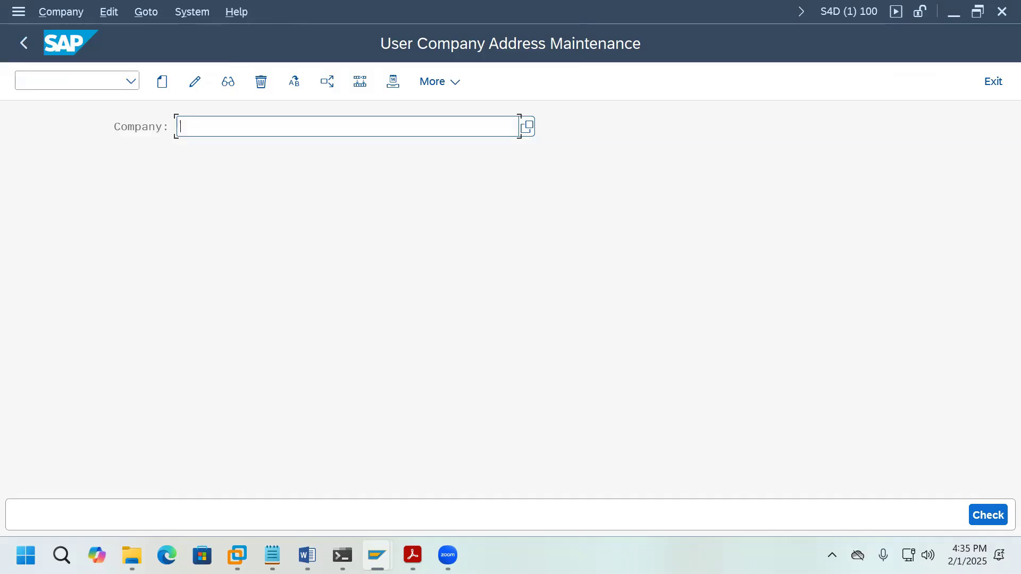
{"action": "left_click", "coordinate": [301, 130]}
{"action": "left_click", "coordinate": [252, 149]}
{"action": "left_click", "coordinate": [162, 83]}
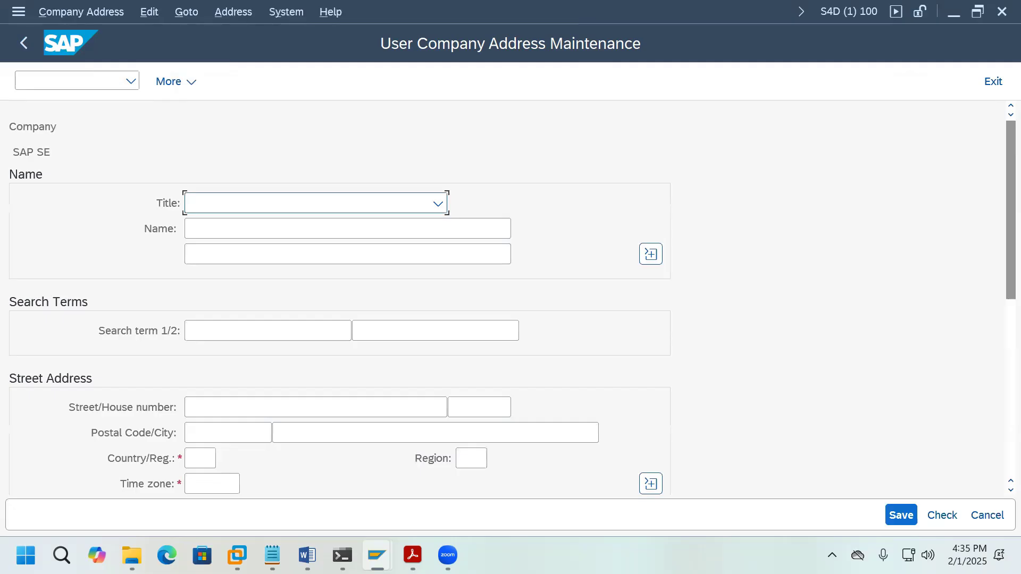
Step: Check the Country/Region value list and the Time zone field in the address form
{"action": "scroll", "coordinate": [417, 371], "scroll_direction": "down", "scroll_amount": 1}
{"action": "left_click", "coordinate": [208, 451]}
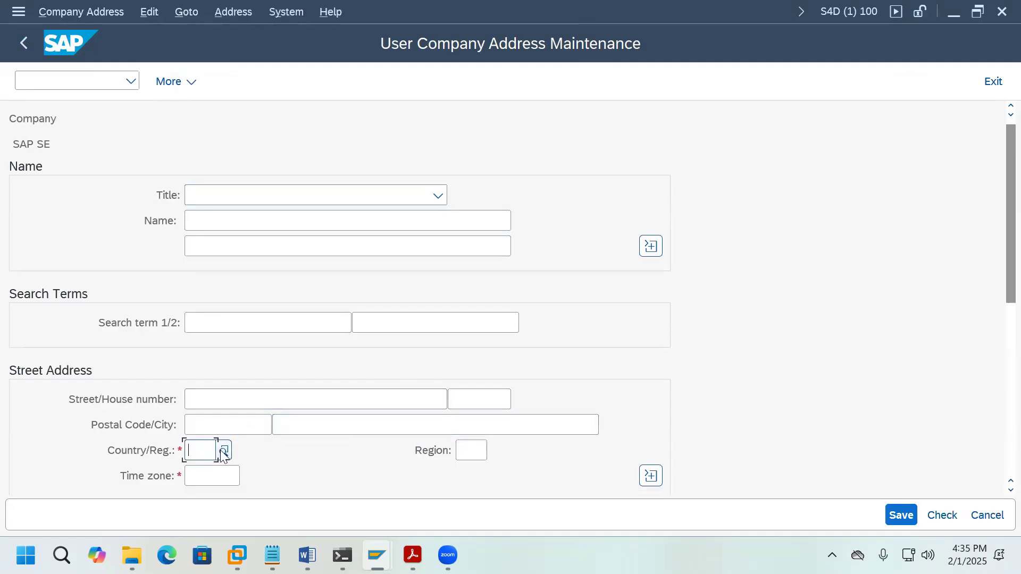
{"action": "left_click", "coordinate": [224, 453]}
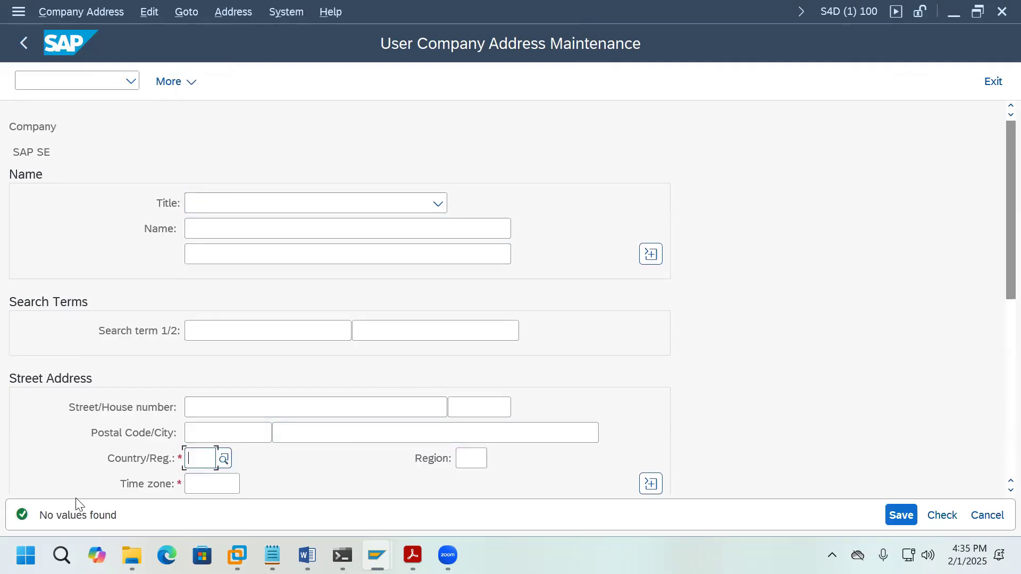
{"action": "left_click", "coordinate": [213, 484]}
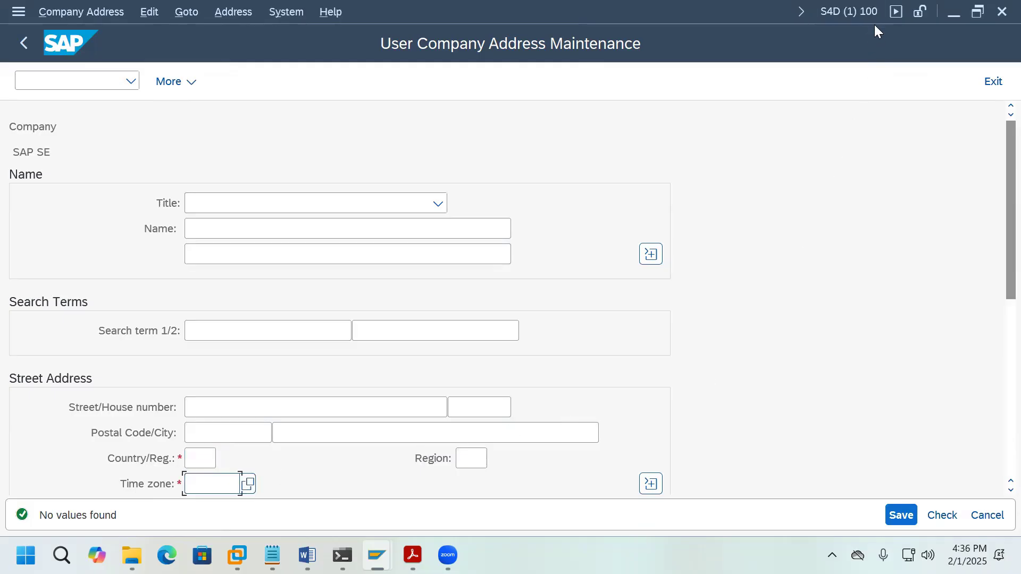
Step: Leave the address form without saving changes and close company address maintenance
{"action": "left_click", "coordinate": [995, 86]}
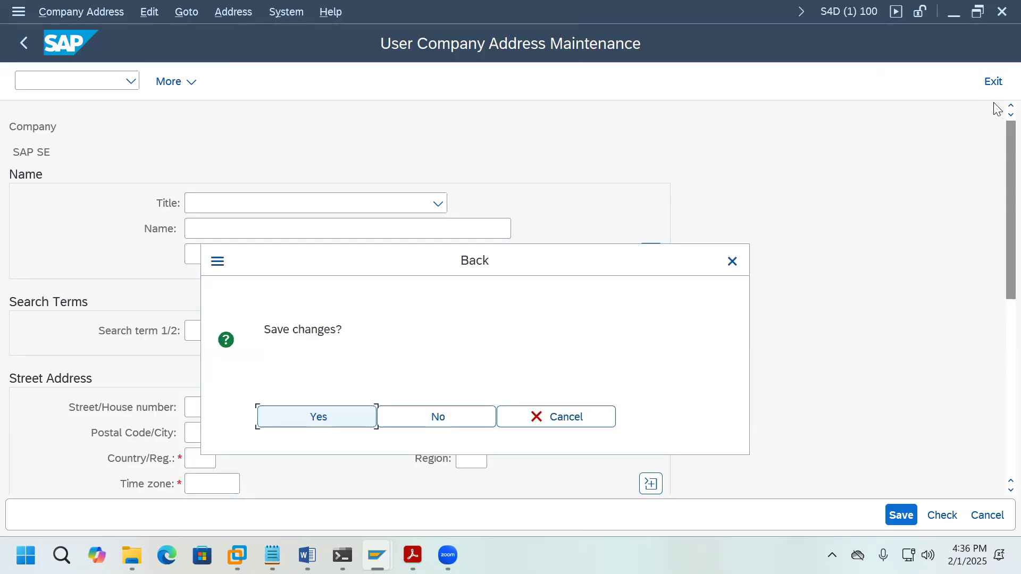
{"action": "left_click", "coordinate": [435, 418]}
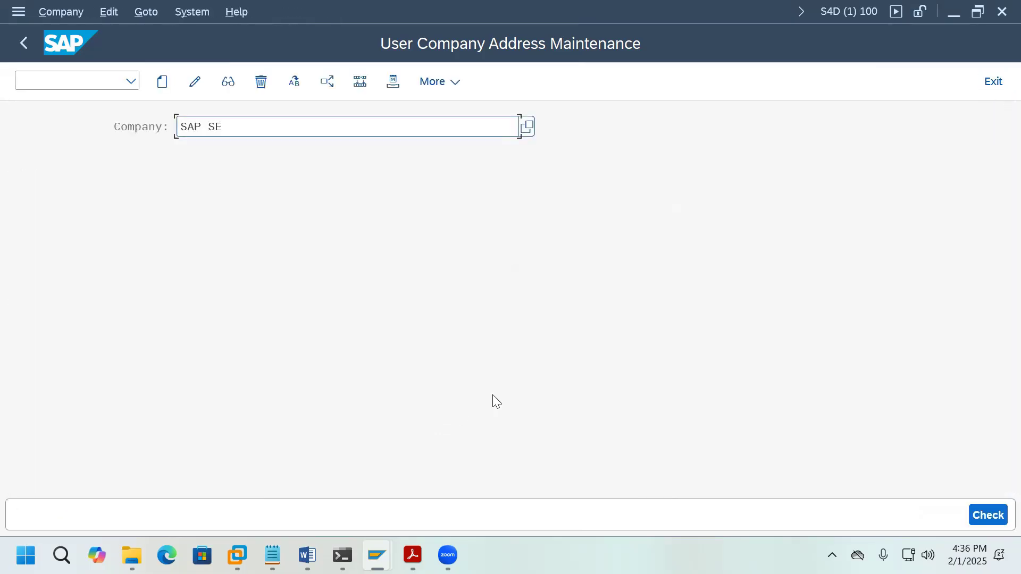
{"action": "left_click", "coordinate": [997, 88]}
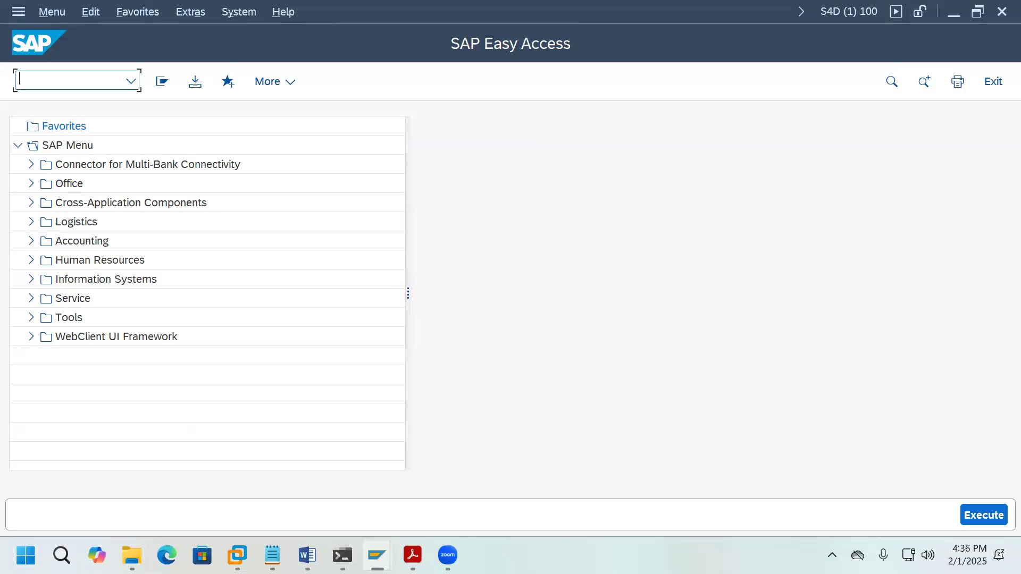
Step: Log off SAP and open the Development System connection in SAP Logon
{"action": "left_click", "coordinate": [993, 81]}
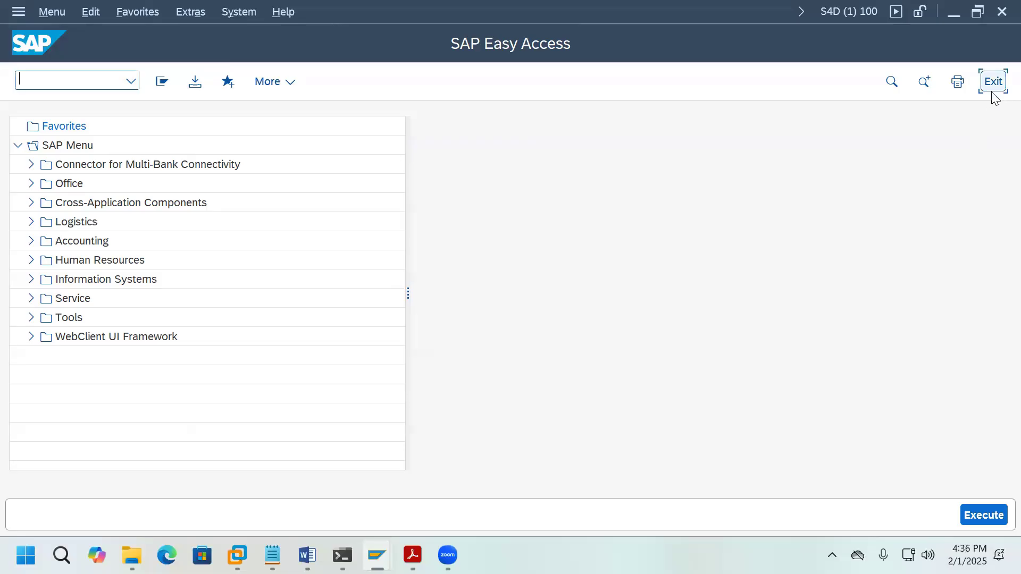
{"action": "left_click", "coordinate": [233, 391]}
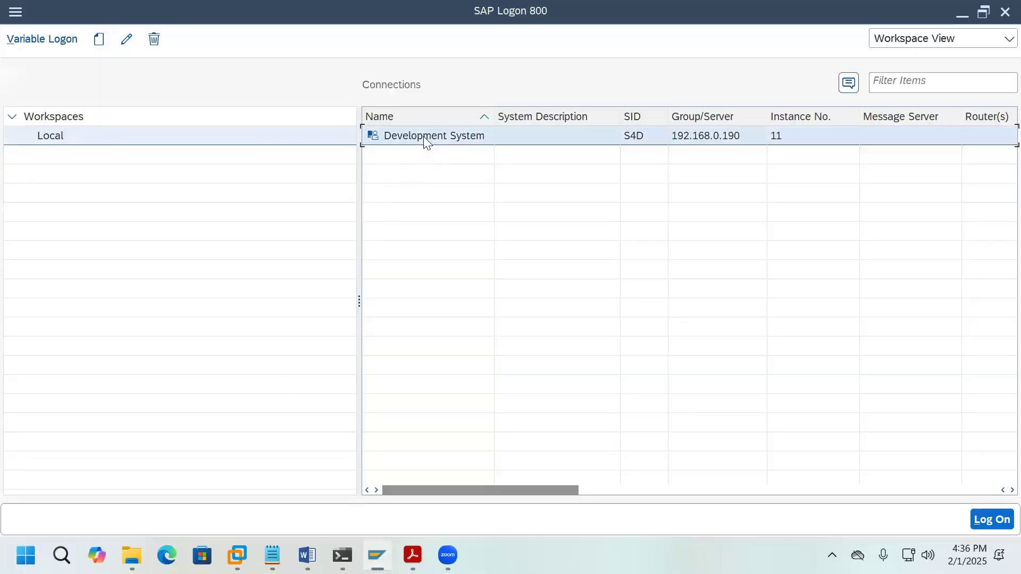
{"action": "key", "text": "Return"}
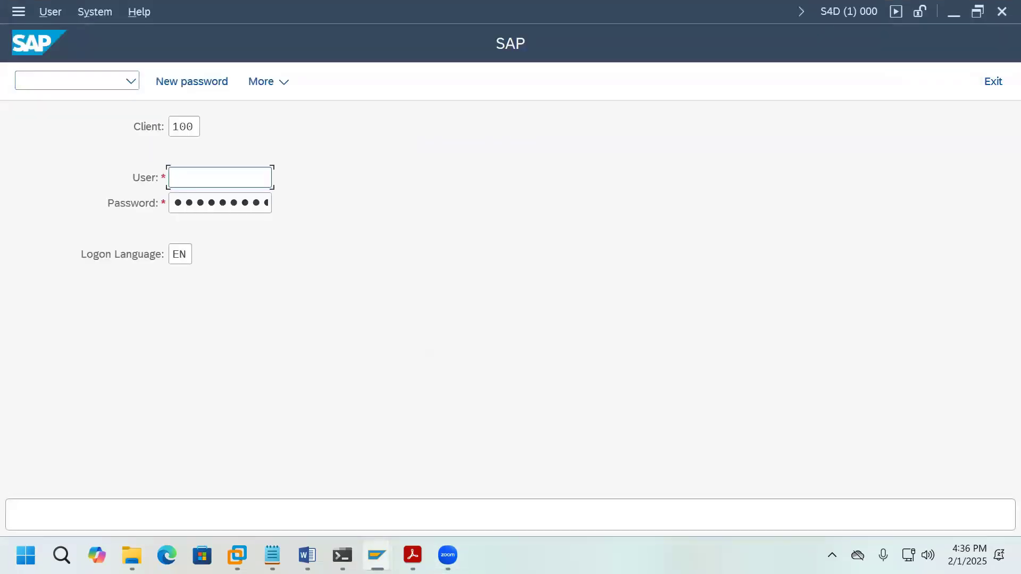
Step: Log on to client 000 as the administrator user with its password
{"action": "left_click", "coordinate": [193, 128]}
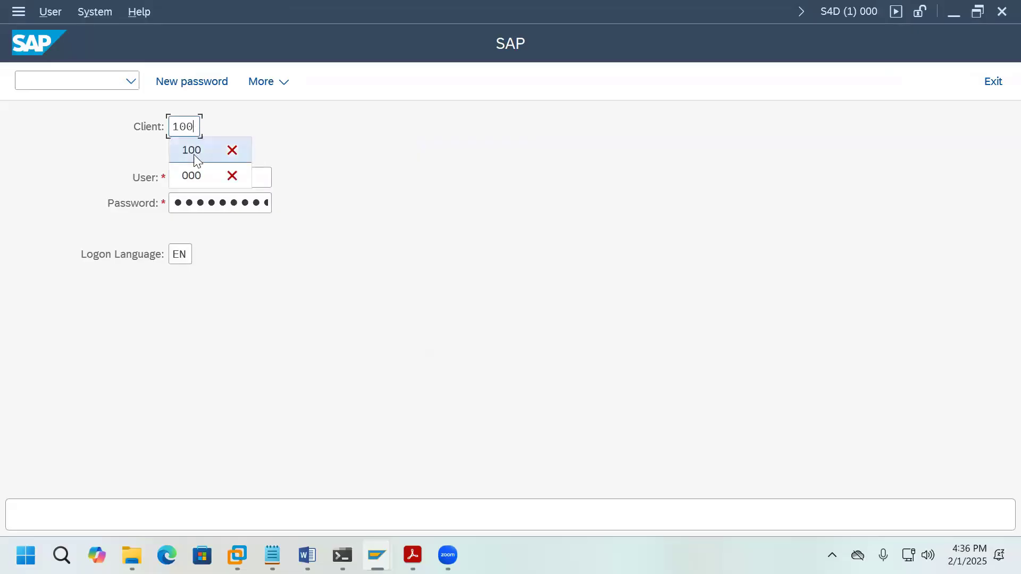
{"action": "left_click", "coordinate": [192, 176]}
{"action": "left_click", "coordinate": [224, 179]}
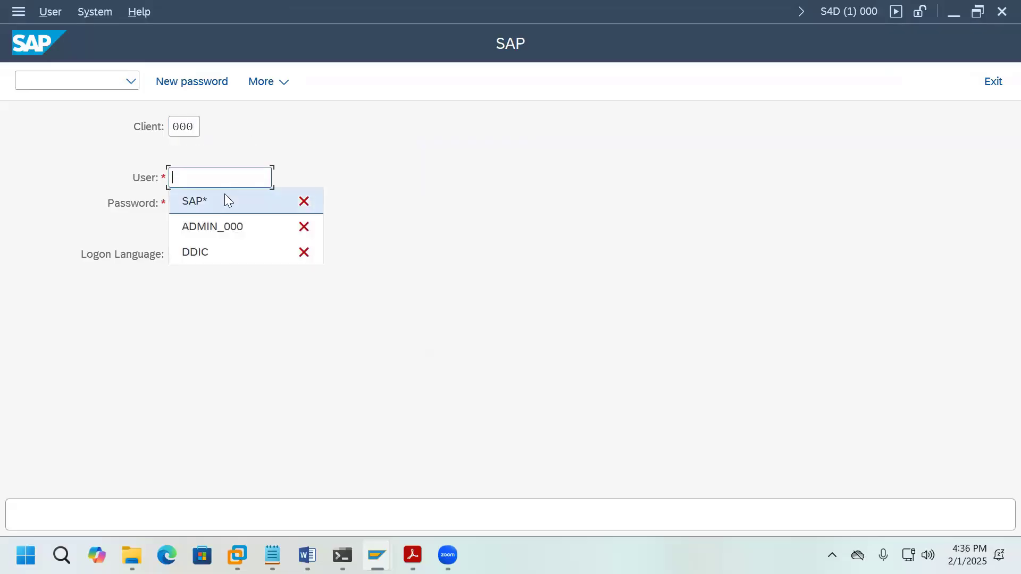
{"action": "left_click", "coordinate": [232, 228]}
{"action": "left_click", "coordinate": [251, 203]}
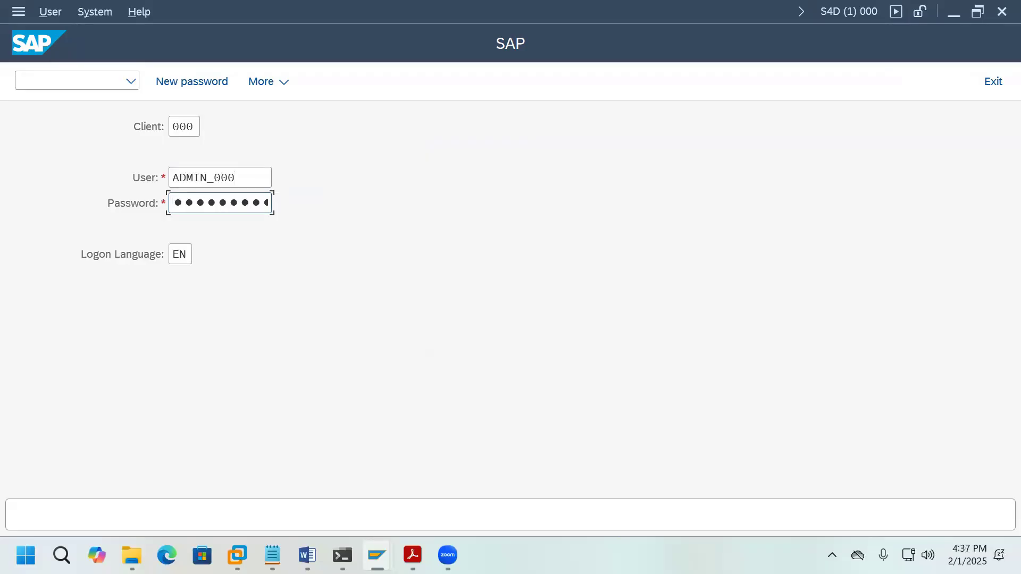
{"action": "key", "text": "Return"}
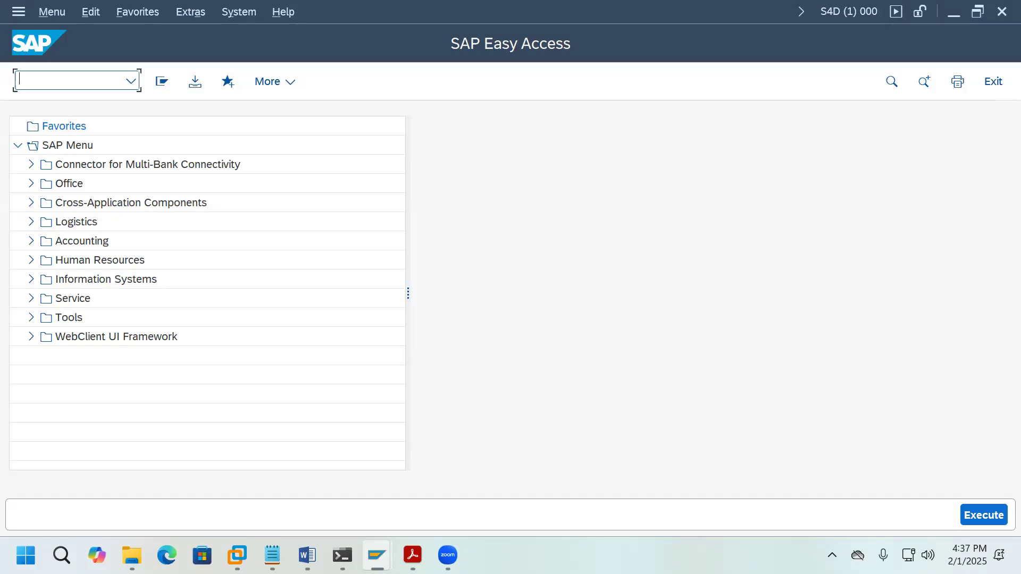
Step: Run SM37, scroll through the overview, and return to the main menu
{"action": "type", "text": "sm37"}
{"action": "key", "text": "Return"}
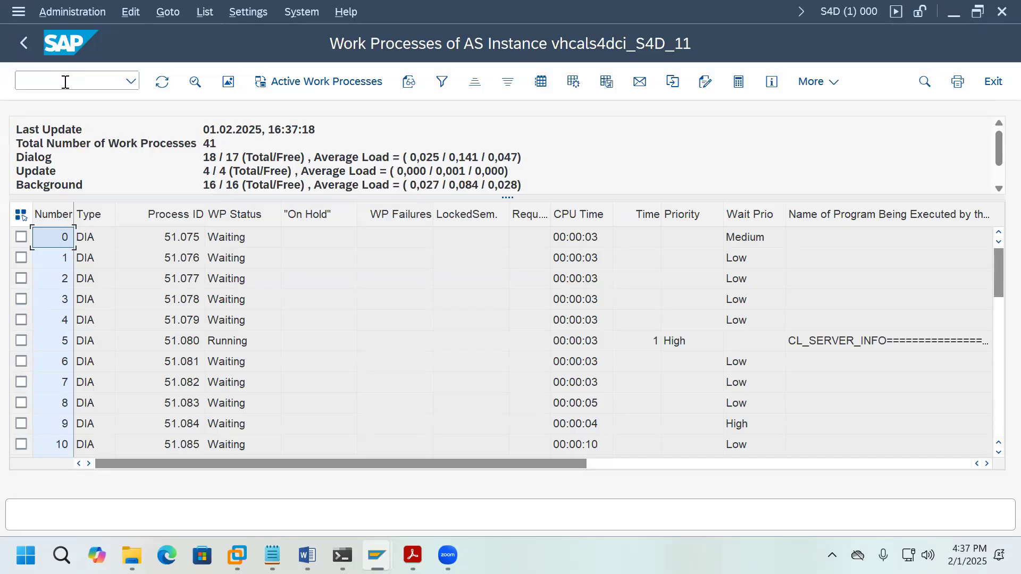
{"action": "scroll", "coordinate": [234, 175], "scroll_direction": "down", "scroll_amount": 2}
{"action": "scroll", "coordinate": [234, 176], "scroll_direction": "up", "scroll_amount": 1}
{"action": "scroll", "coordinate": [234, 175], "scroll_direction": "up", "scroll_amount": 1}
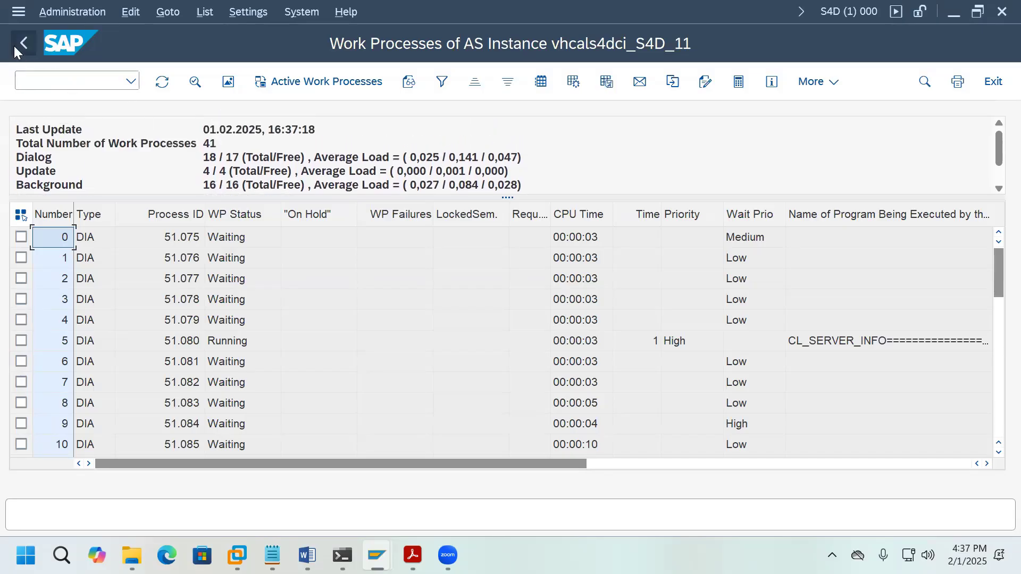
{"action": "left_click", "coordinate": [24, 42]}
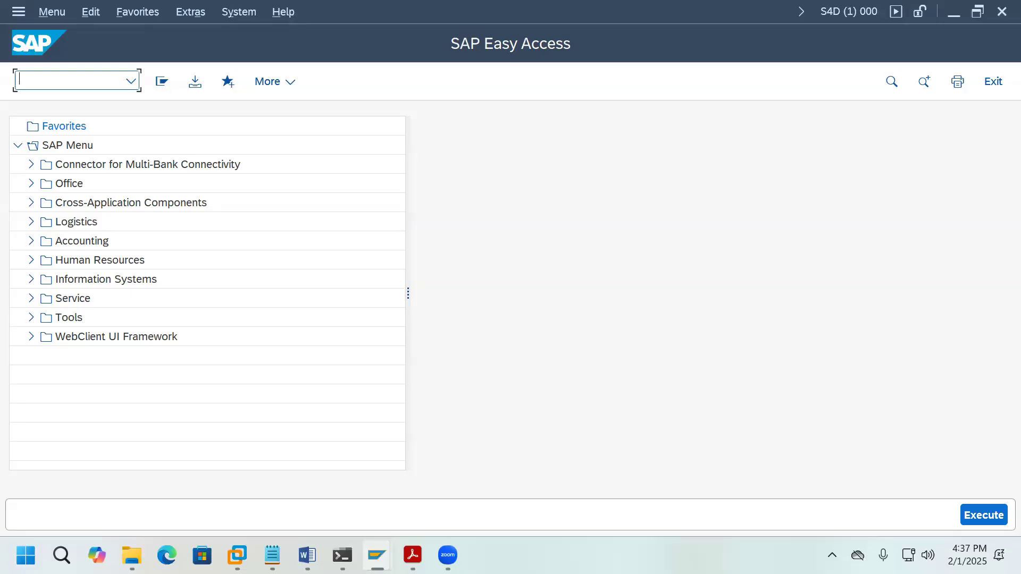
Step: Start BD54 logical system maintenance, then switch to the Word notes
{"action": "type", "text": "BD54"}
{"action": "key", "text": "Return"}
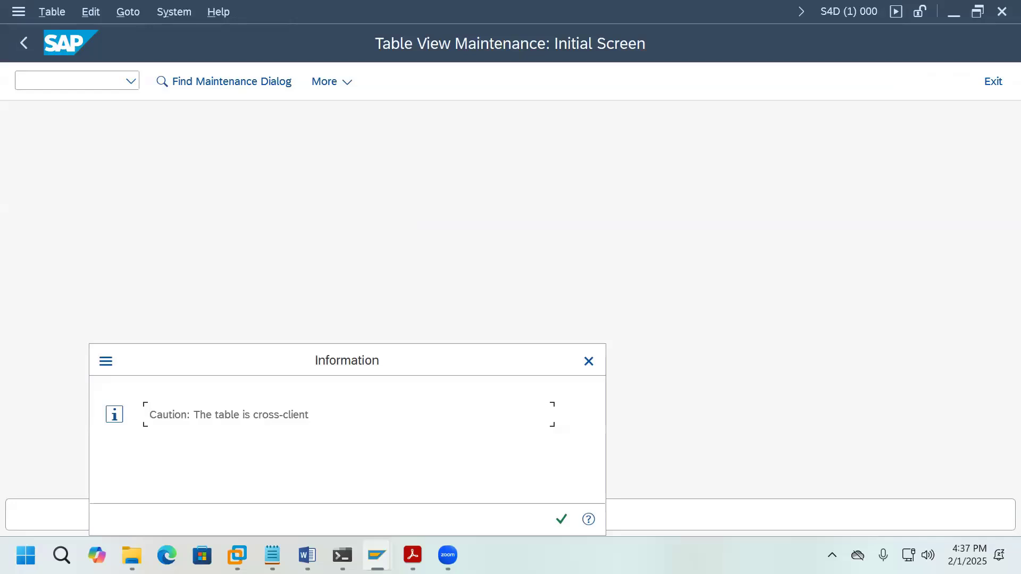
{"action": "left_click", "coordinate": [308, 555]}
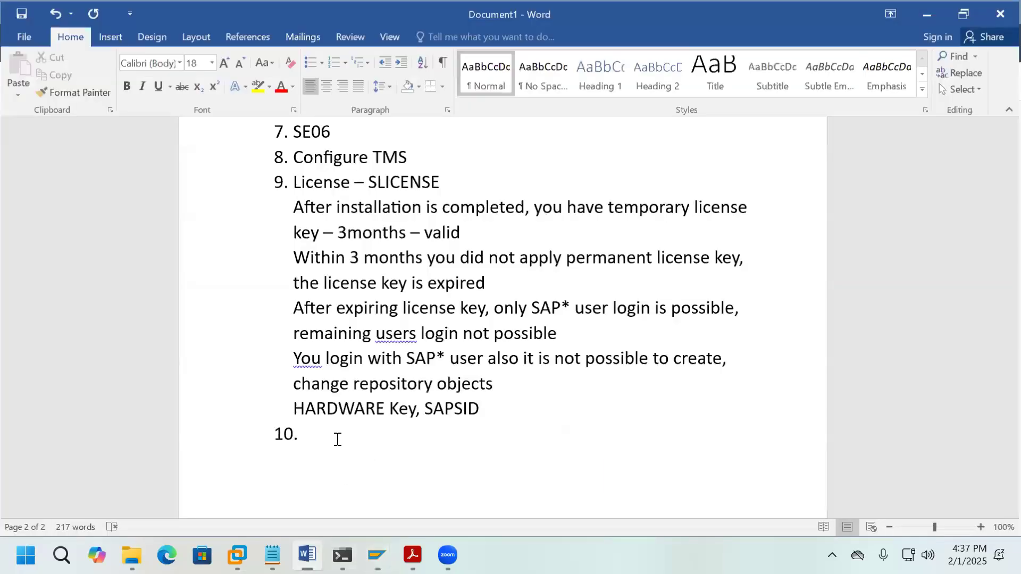
Step: Add item 10 'Logical System – BD54' to the notes, start item 11, and return to SAP
{"action": "type", "text": "Log"}
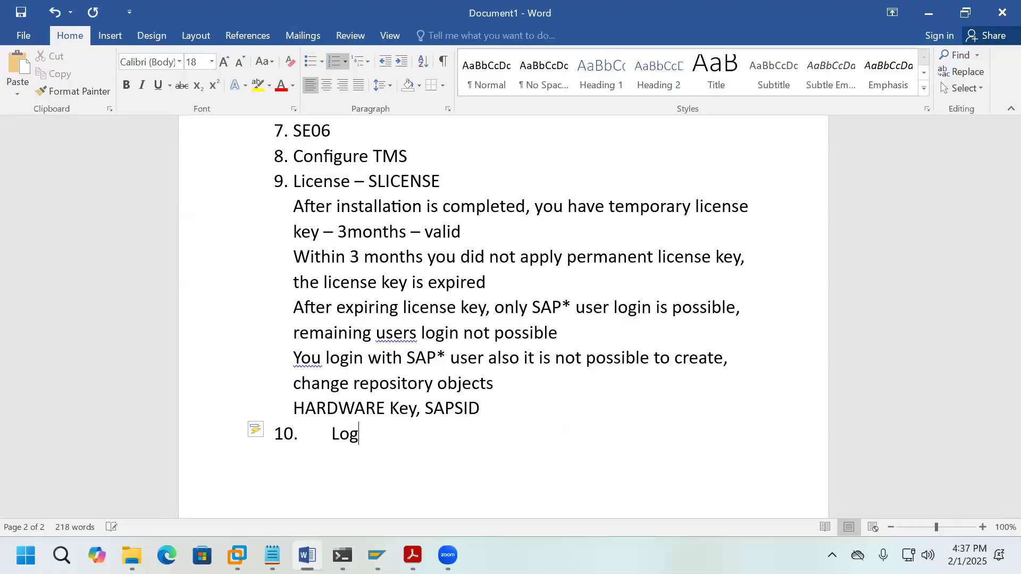
{"action": "type", "text": "ical $ystem -"}
{"action": "type", "text": " BD54"}
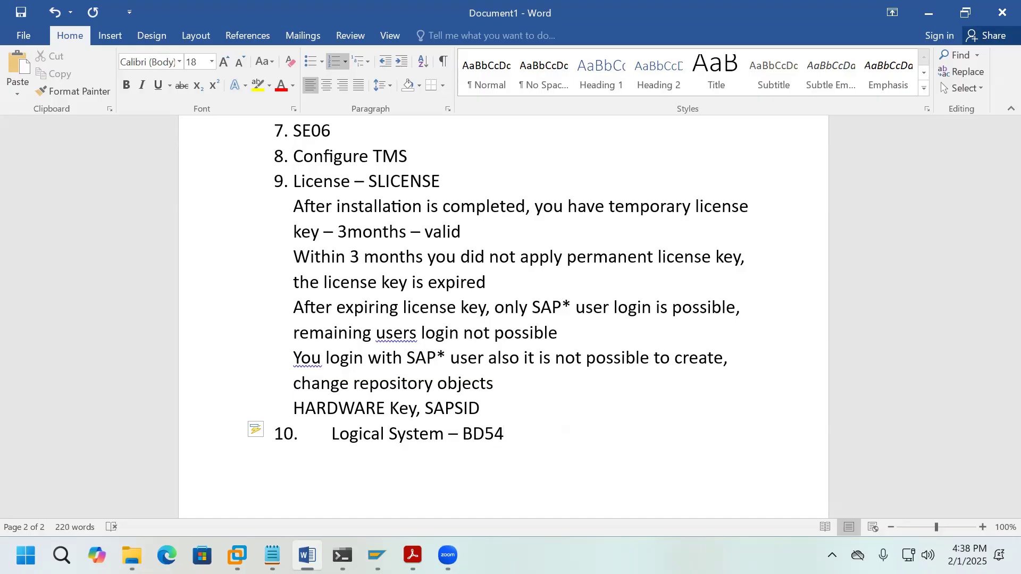
{"action": "key", "text": "Return"}
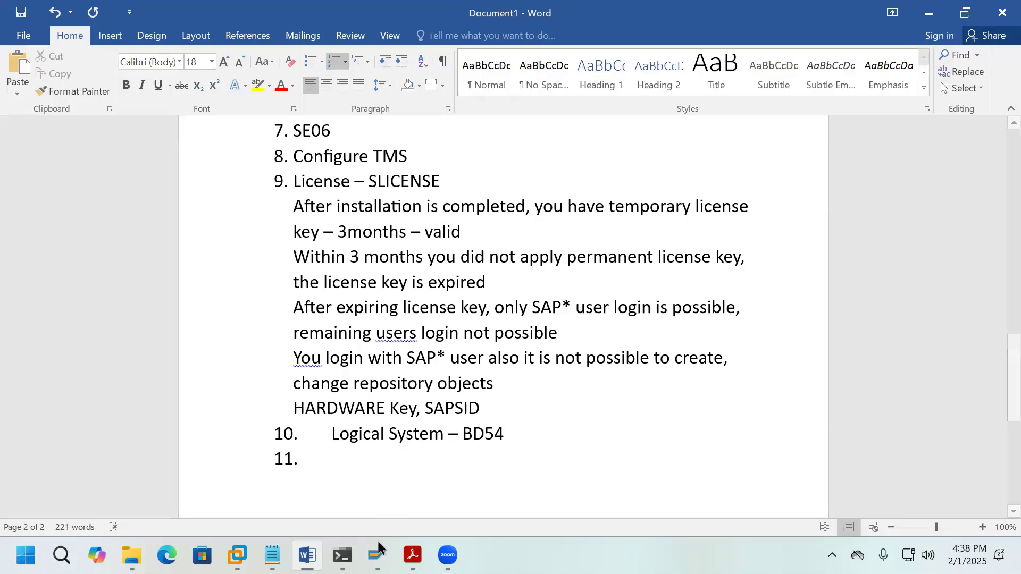
{"action": "mouse_move", "coordinate": [377, 555]}
{"action": "left_click", "coordinate": [419, 486]}
Step: Acknowledge the cross-client warning and add logical system S4DCLNT000 named '000 Logical System'
{"action": "left_click", "coordinate": [561, 520]}
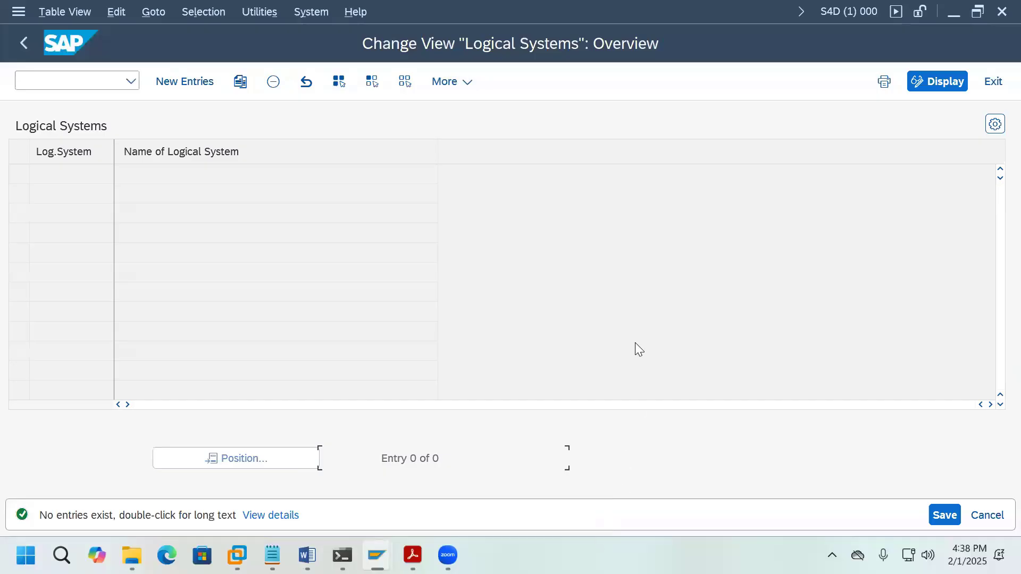
{"action": "left_click", "coordinate": [199, 85]}
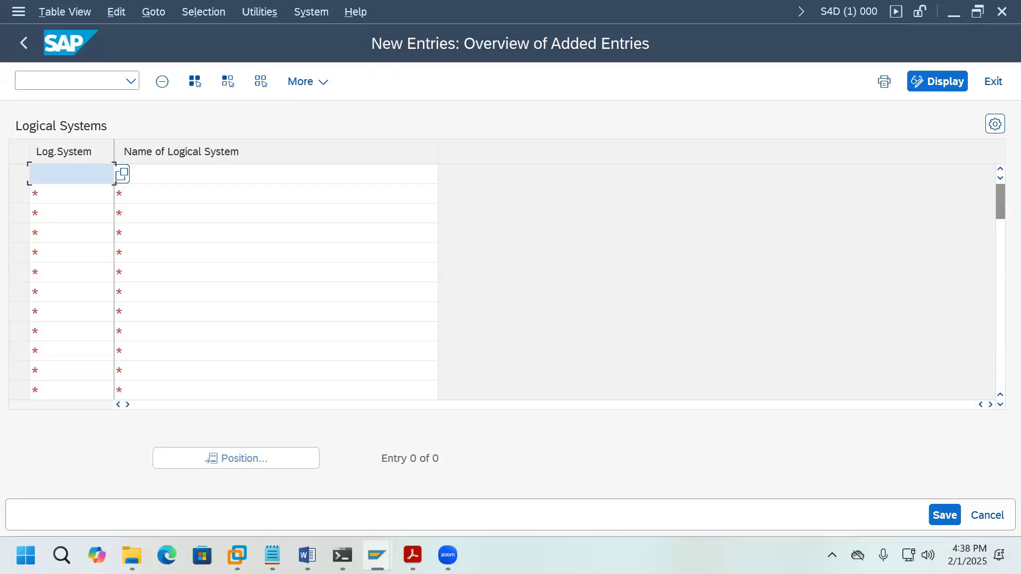
{"action": "type", "text": "S4D"}
{"action": "type", "text": "CLNT000"}
{"action": "left_click", "coordinate": [311, 174]}
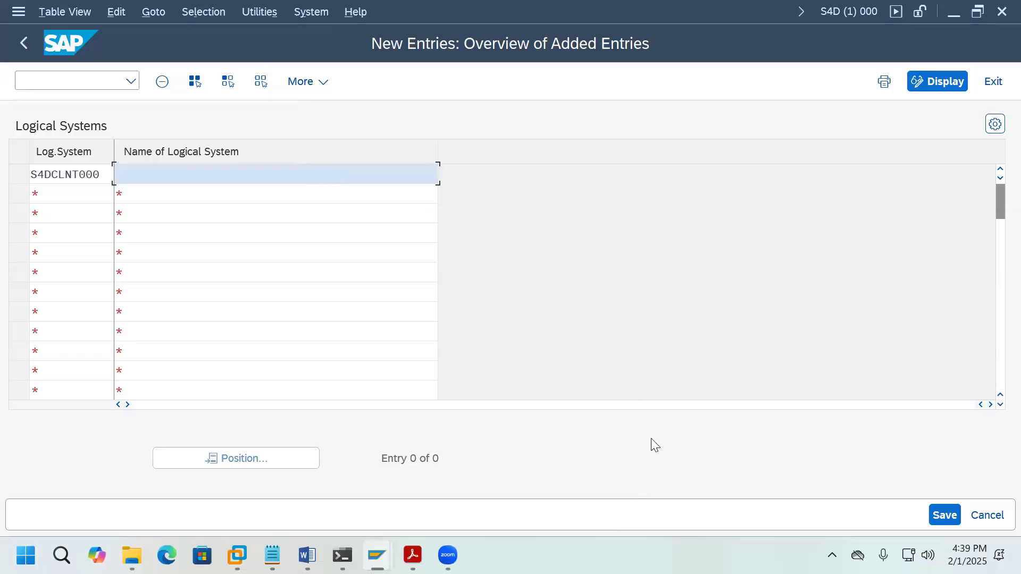
{"action": "type", "text": "000 Logical System"}
Step: Add logical system S4DCLNT100 named '100 Logical System' and confirm both entries
{"action": "left_click", "coordinate": [97, 199]}
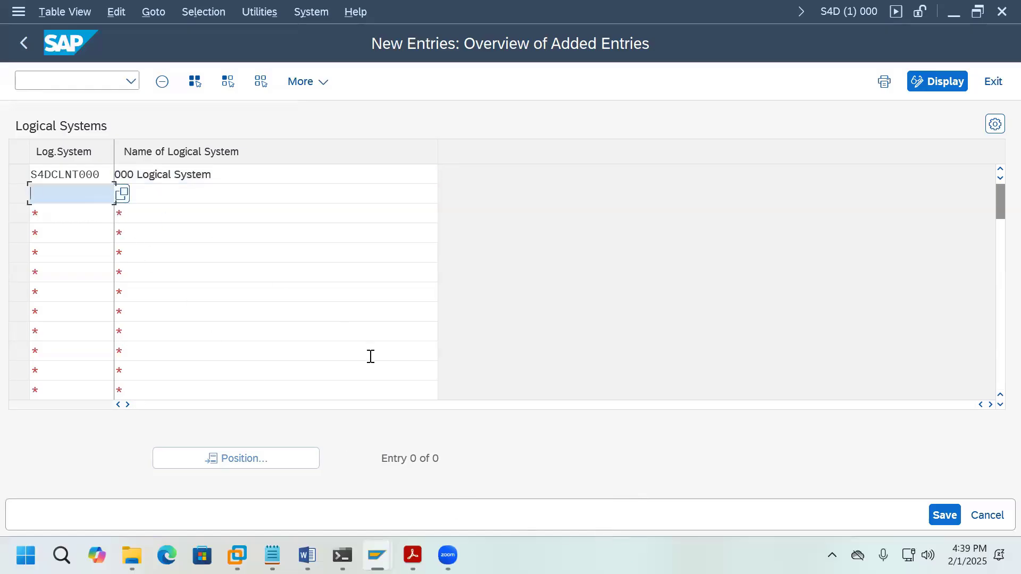
{"action": "type", "text": "S4DCLNT100"}
{"action": "left_click", "coordinate": [224, 195]}
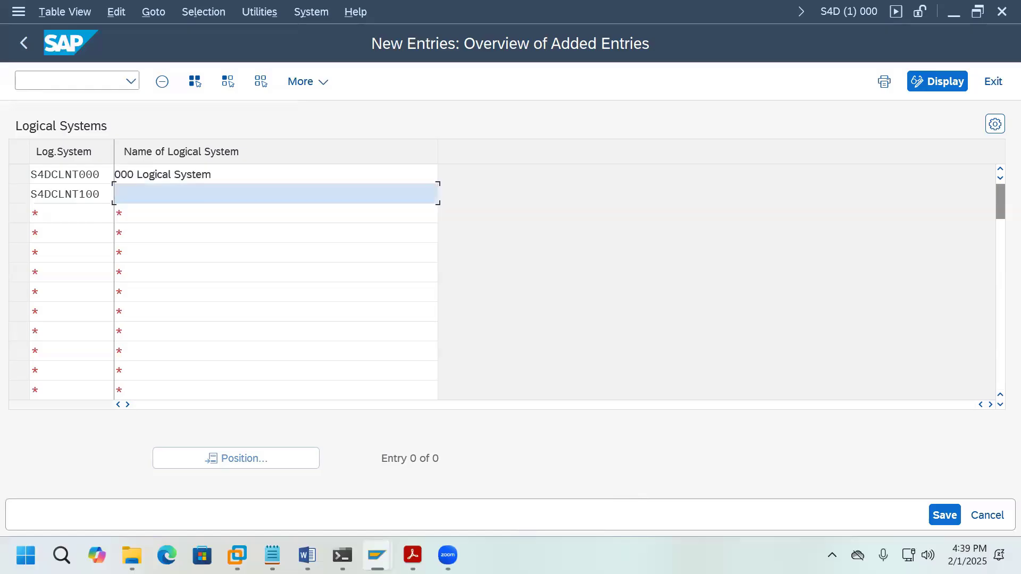
{"action": "type", "text": "100 Logical System"}
{"action": "key", "text": "Return"}
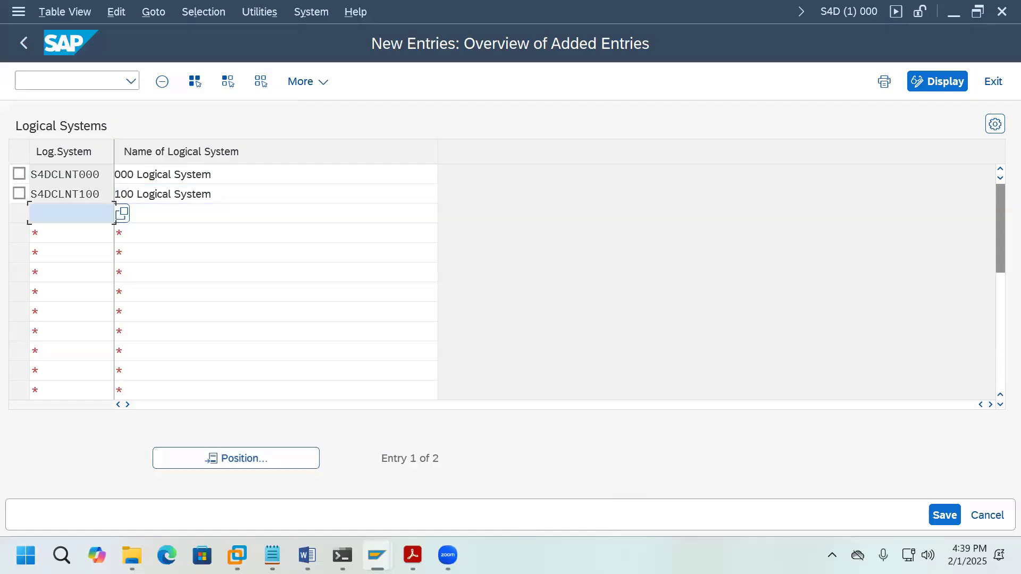
Step: Save the logical systems under a new workbench request 'Logical System' and go back to Easy Access
{"action": "left_click", "coordinate": [941, 515]}
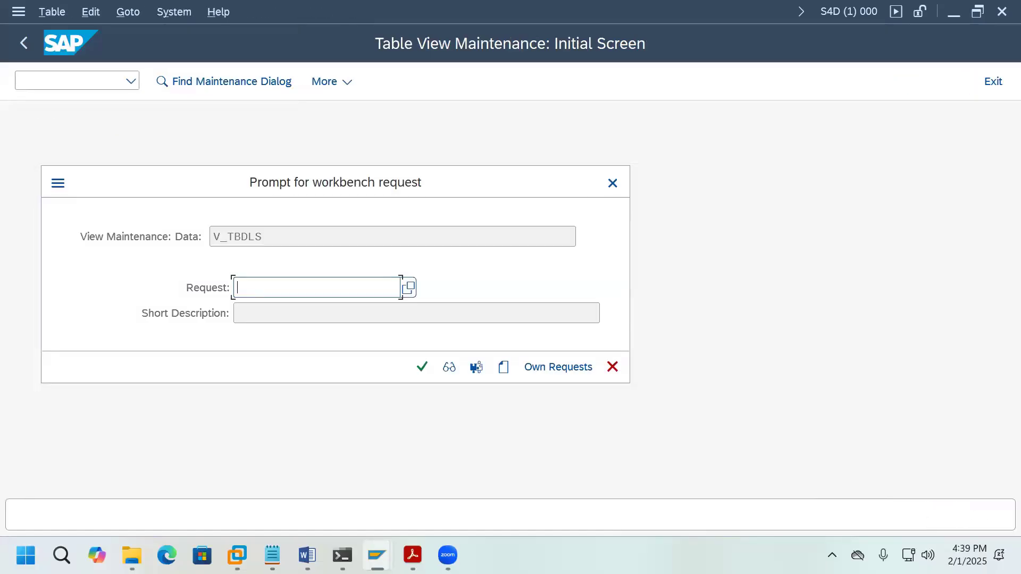
{"action": "left_click", "coordinate": [504, 370]}
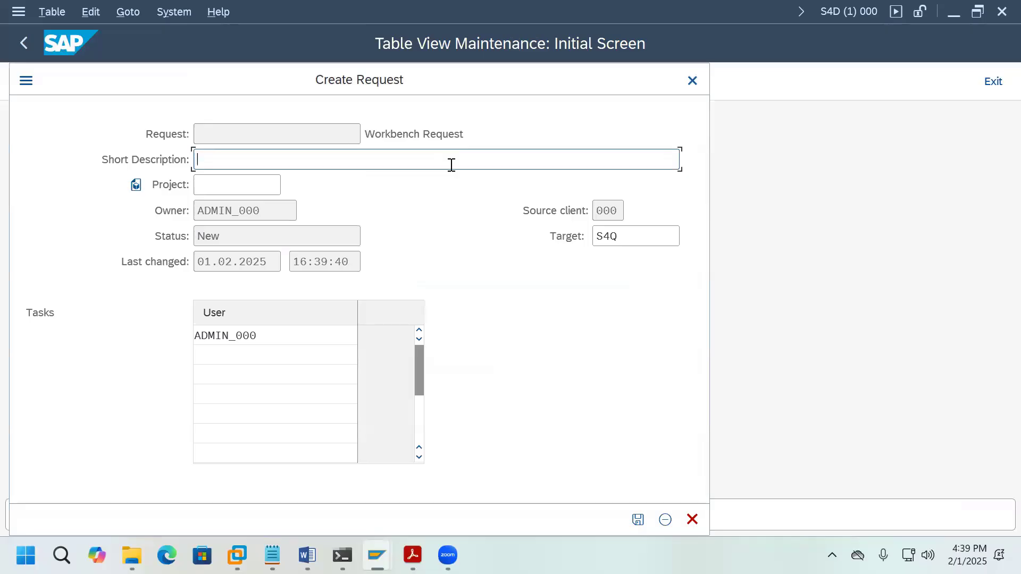
{"action": "type", "text": "Logical System"}
{"action": "left_click", "coordinate": [639, 520]}
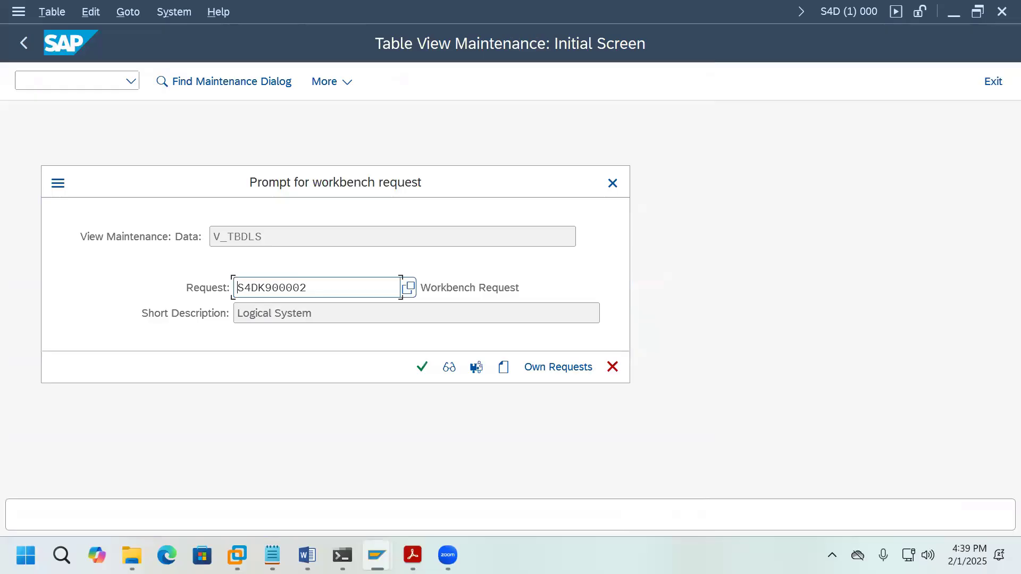
{"action": "left_click", "coordinate": [423, 369]}
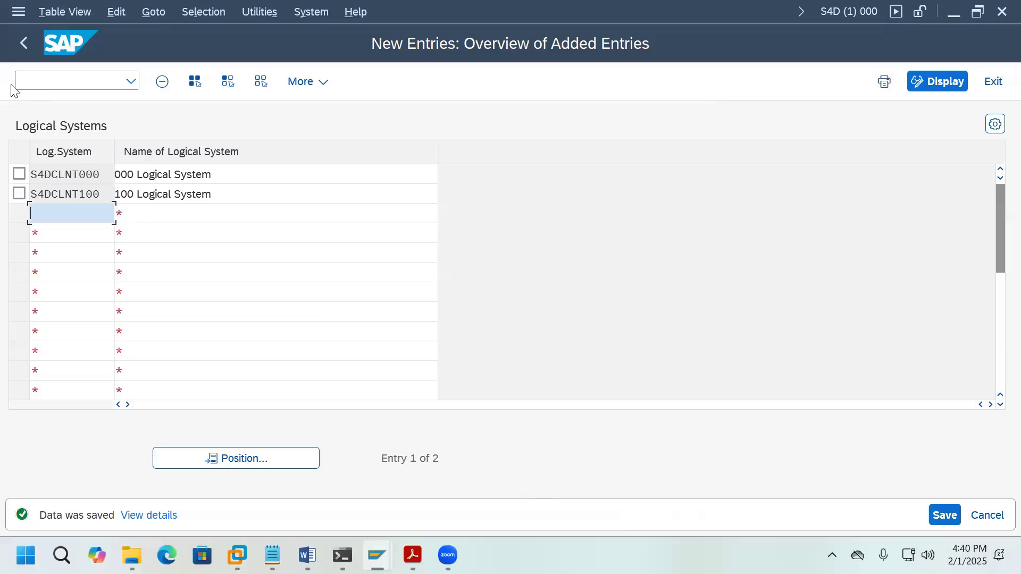
{"action": "left_click", "coordinate": [25, 44]}
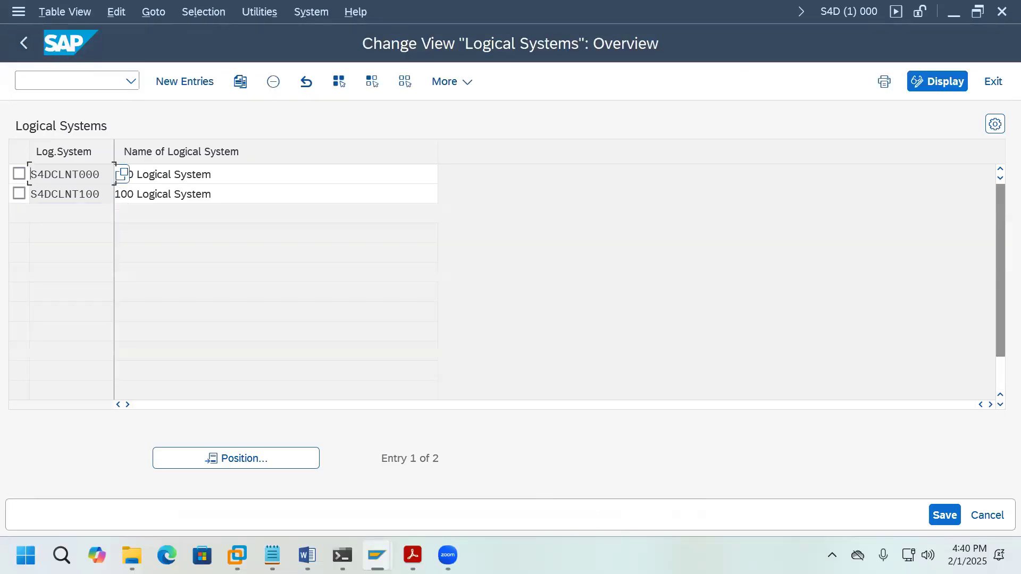
{"action": "left_click", "coordinate": [22, 49]}
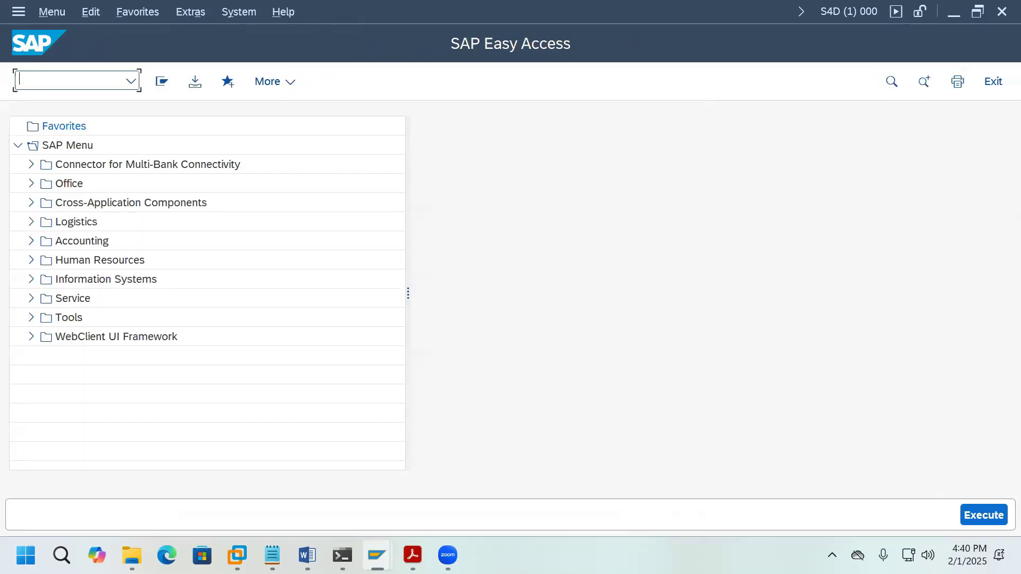
Step: In SCC4 edit mode, assign logical system S4DCLNT100 to client 100 and save
{"action": "type", "text": "SCC4"}
{"action": "key", "text": "Return"}
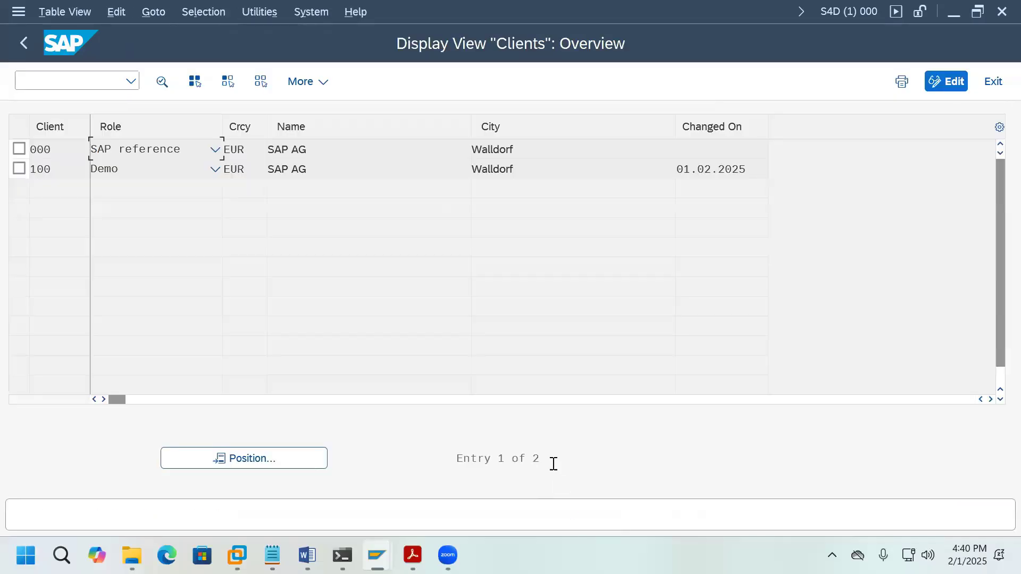
{"action": "left_click", "coordinate": [948, 85]}
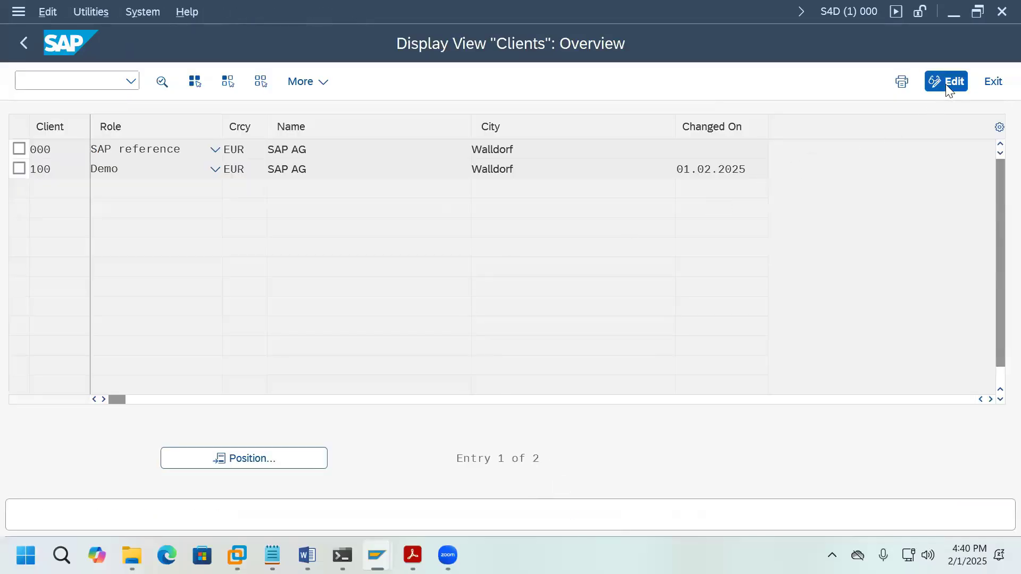
{"action": "left_click", "coordinate": [562, 520]}
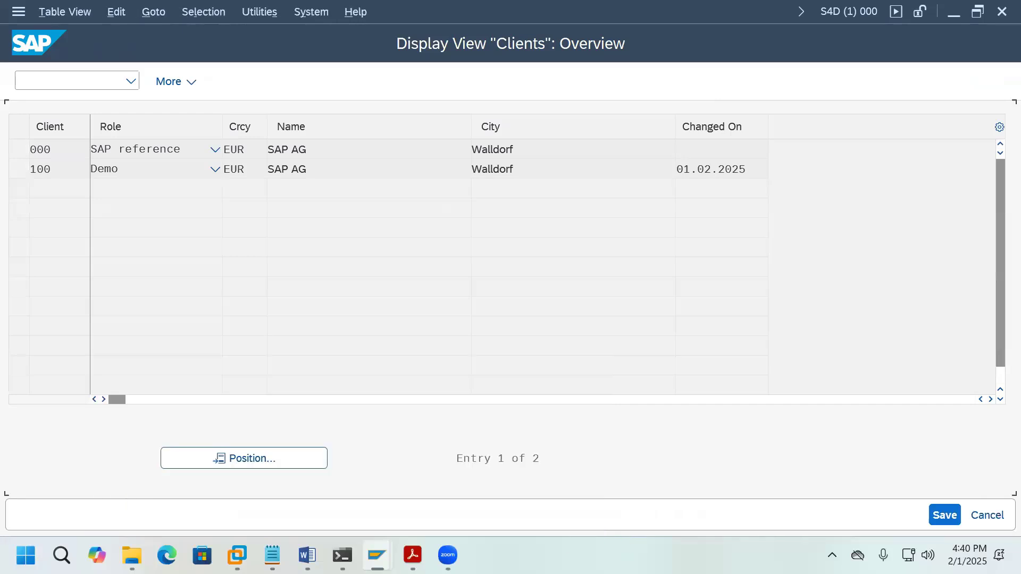
{"action": "double_click", "coordinate": [62, 171]}
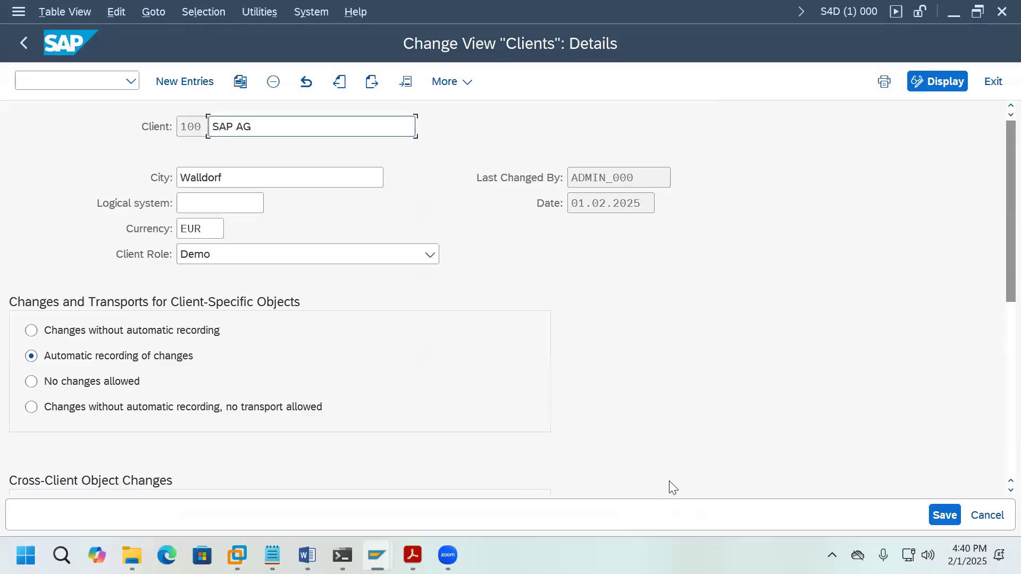
{"action": "left_click", "coordinate": [224, 201]}
{"action": "left_click", "coordinate": [272, 204]}
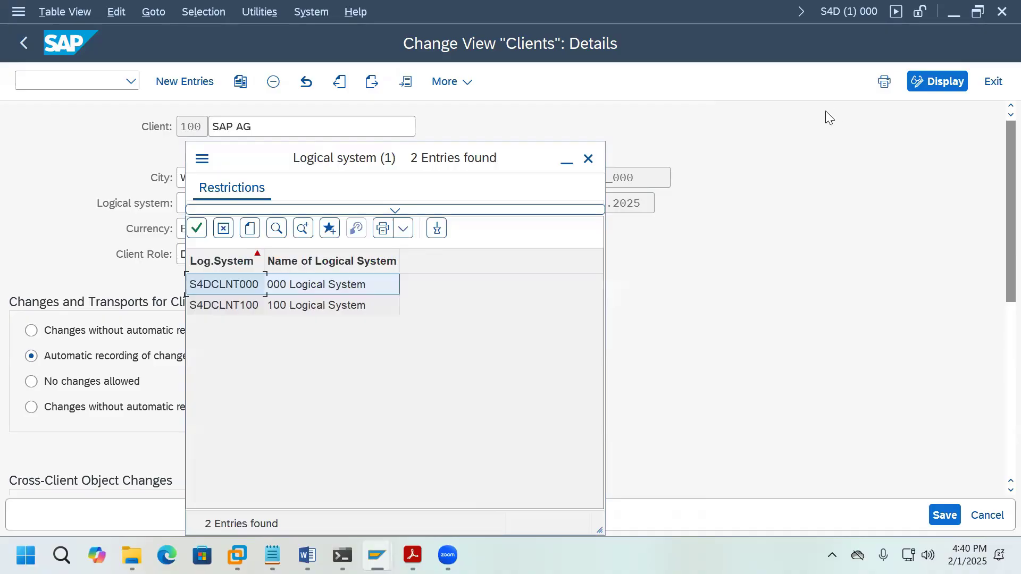
{"action": "double_click", "coordinate": [250, 307]}
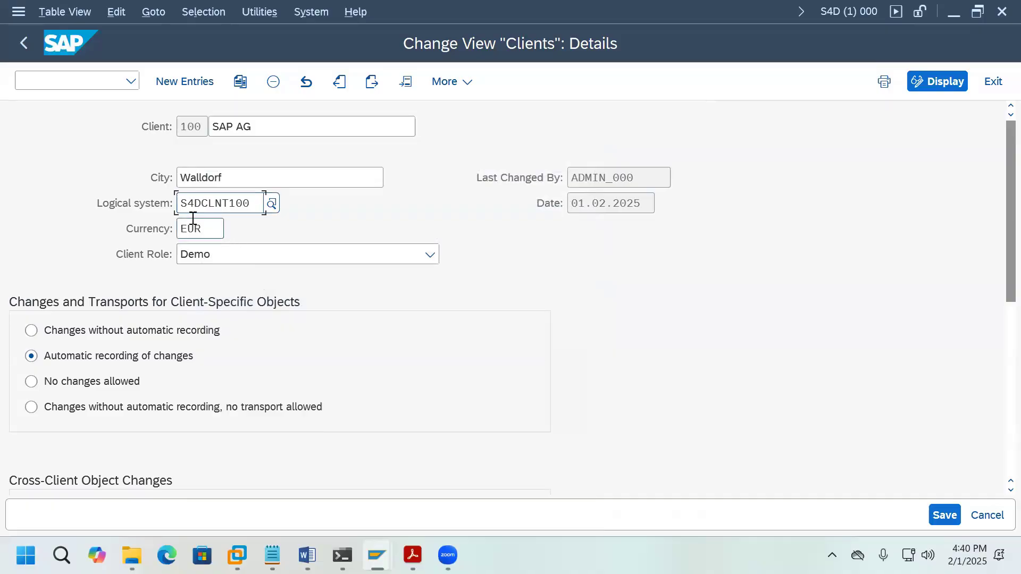
{"action": "left_click", "coordinate": [946, 513]}
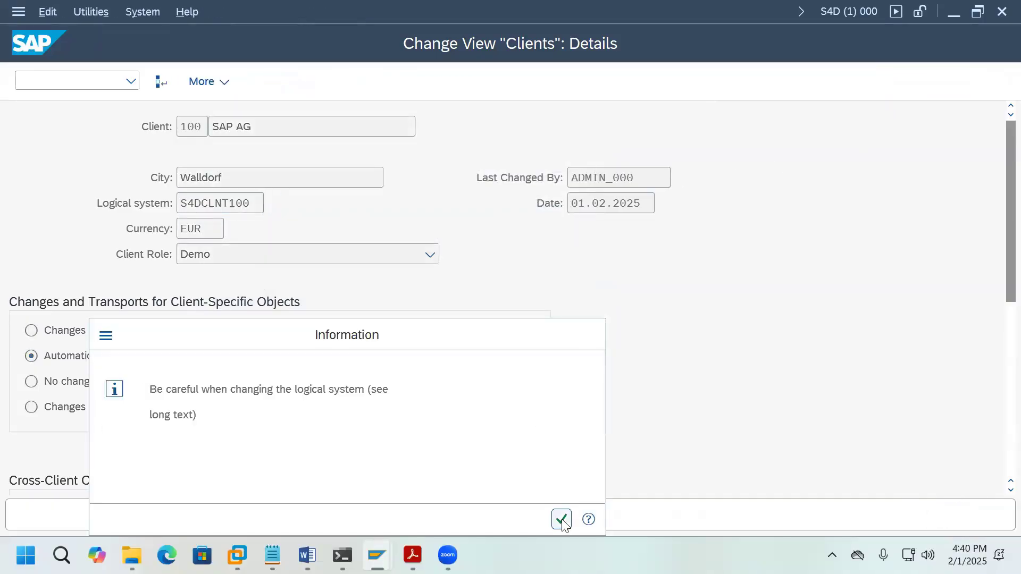
{"action": "left_click", "coordinate": [562, 520]}
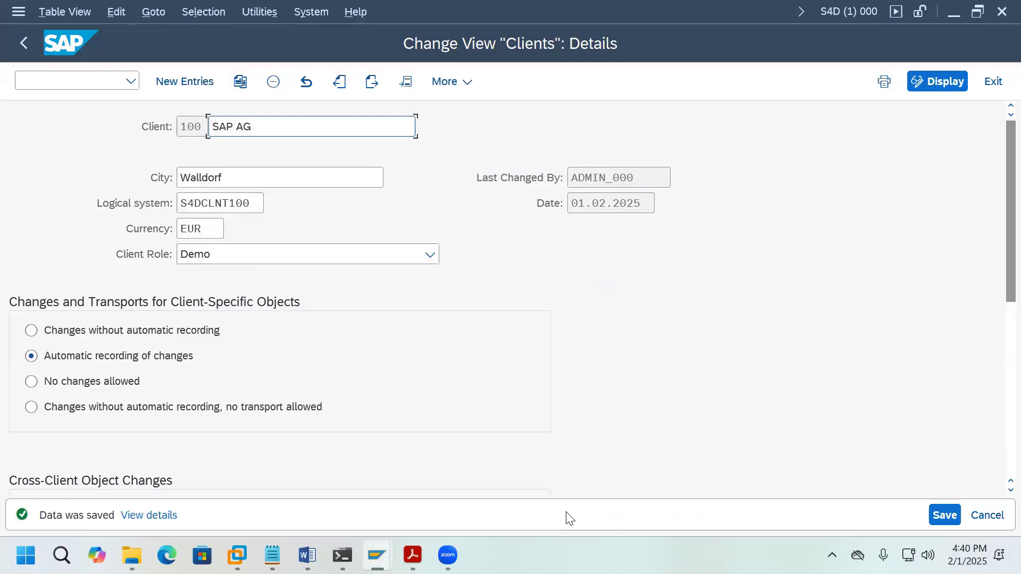
{"action": "left_click", "coordinate": [36, 55]}
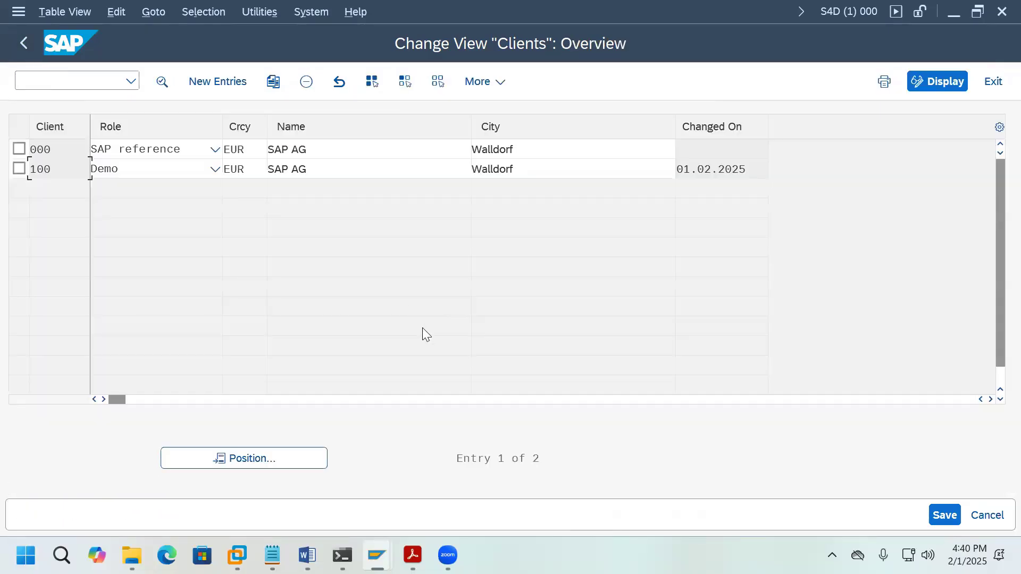
Step: Assign logical system S4DCLNT000 to client 000, save, and return to the Easy Access menu
{"action": "double_click", "coordinate": [51, 151]}
{"action": "left_click", "coordinate": [255, 205]}
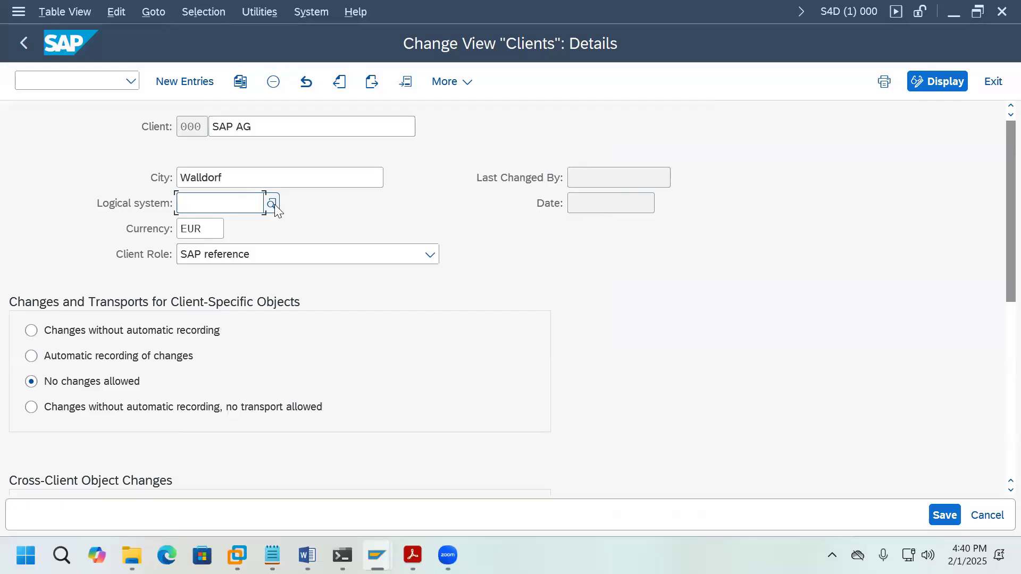
{"action": "left_click", "coordinate": [272, 204]}
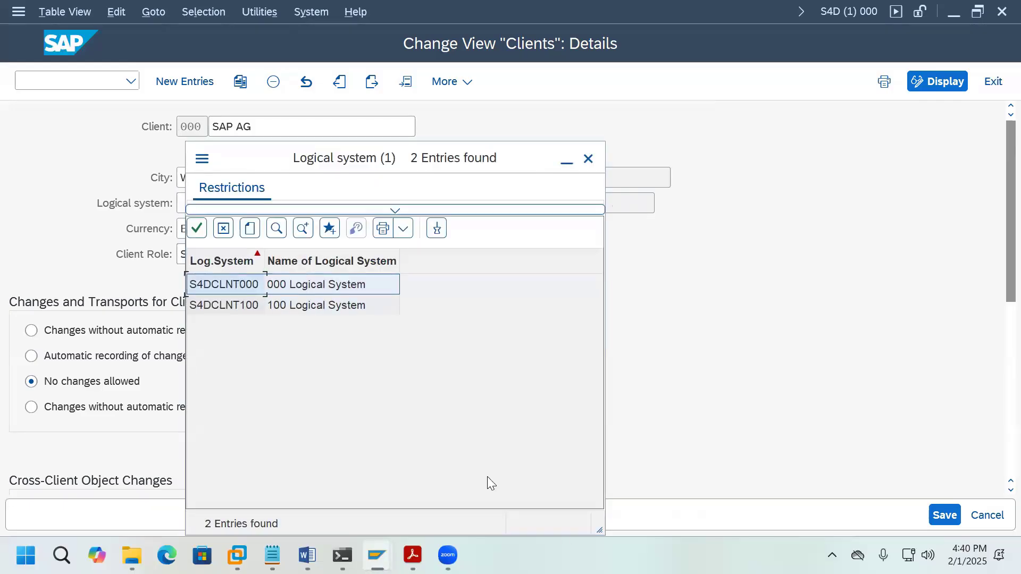
{"action": "double_click", "coordinate": [253, 283]}
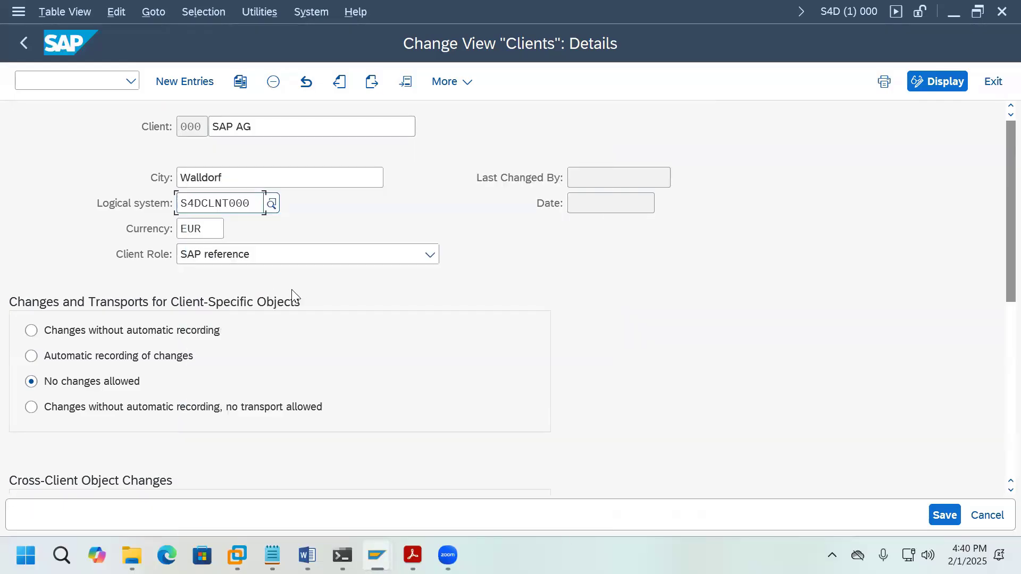
{"action": "left_click", "coordinate": [946, 515]}
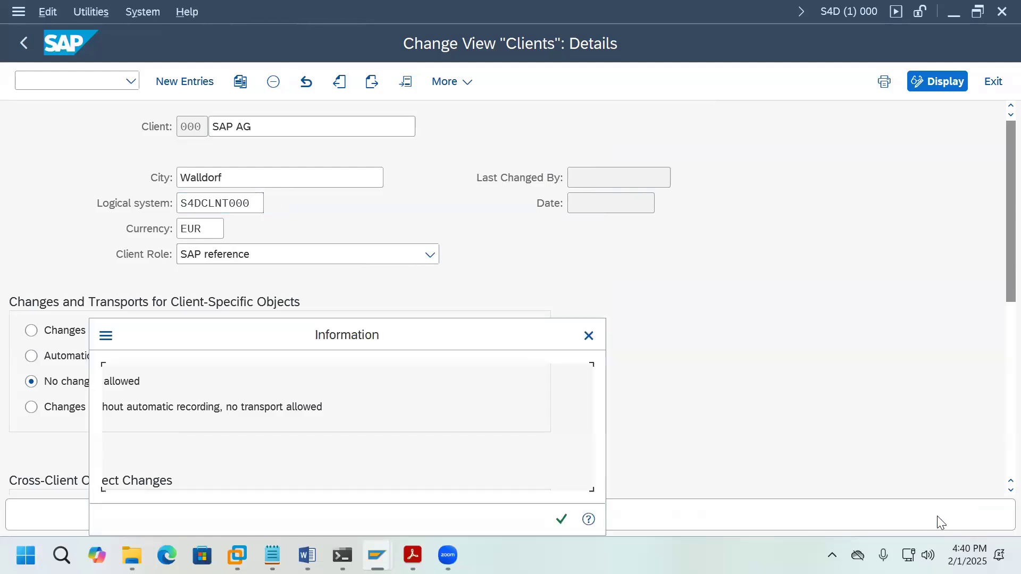
{"action": "left_click", "coordinate": [562, 519]}
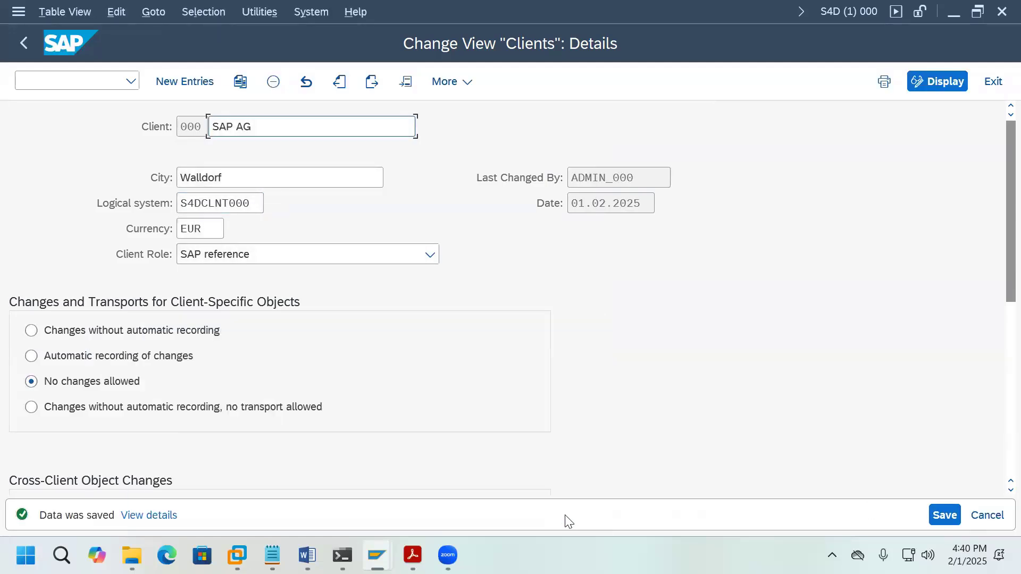
{"action": "left_click", "coordinate": [24, 43]}
{"action": "left_click", "coordinate": [27, 51]}
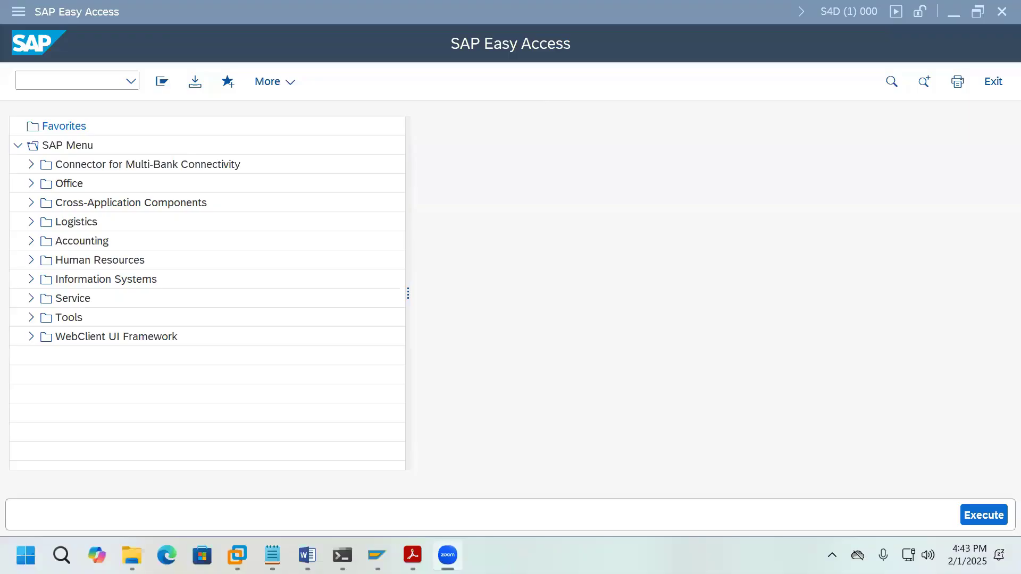
{"action": "left_click", "coordinate": [71, 81]}
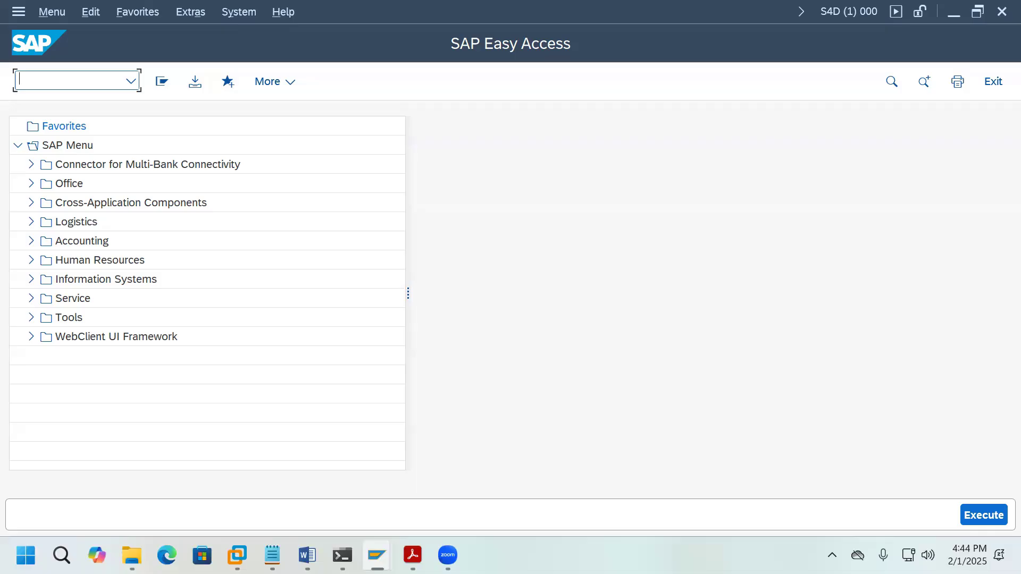
Step: Switch from SAP to the Word notes document
{"action": "left_click", "coordinate": [307, 555]}
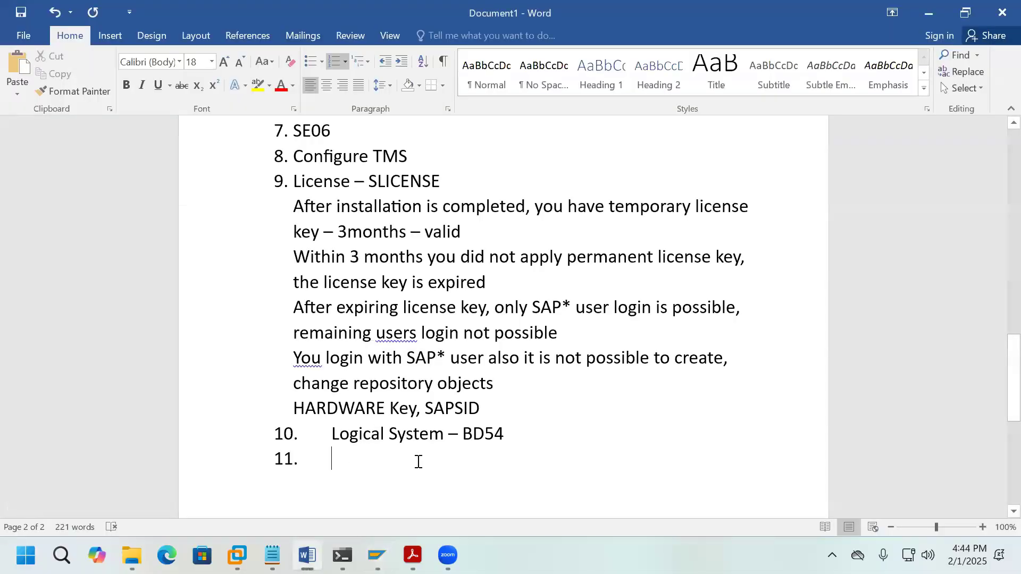
Step: End the list and start a 'Local Client Copy' section with item '1. Create Client'
{"action": "key", "text": "Return"}
{"action": "key", "text": "Return"}
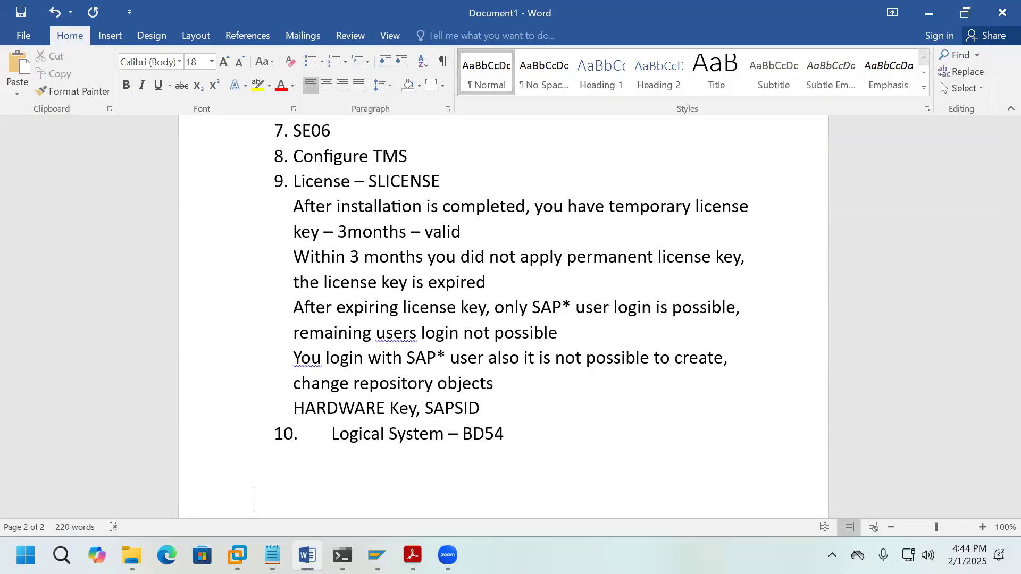
{"action": "key", "text": "Return"}
{"action": "key", "text": "Return"}
{"action": "key", "text": "Return"}
{"action": "key", "text": "Return"}
{"action": "key", "text": "Return"}
{"action": "key", "text": "Return"}
{"action": "key", "text": "Return"}
{"action": "key", "text": "Return"}
{"action": "key", "text": "Return"}
{"action": "key", "text": "Return"}
{"action": "key", "text": "Return"}
{"action": "key", "text": "Return"}
{"action": "key", "text": "Return"}
{"action": "key", "text": "Return"}
{"action": "key", "text": "Return"}
{"action": "key", "text": "Return"}
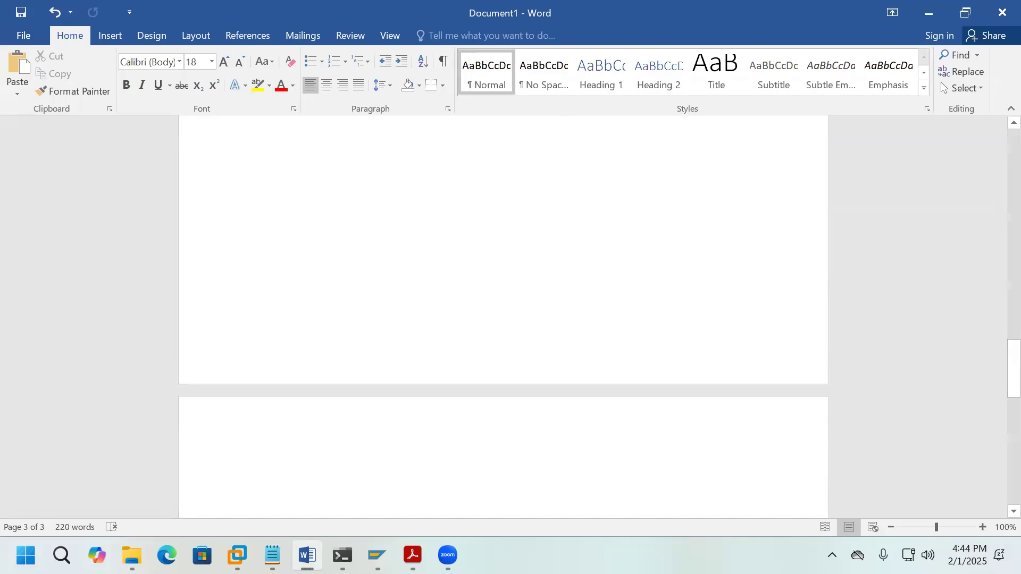
{"action": "type", "text": "Lo"}
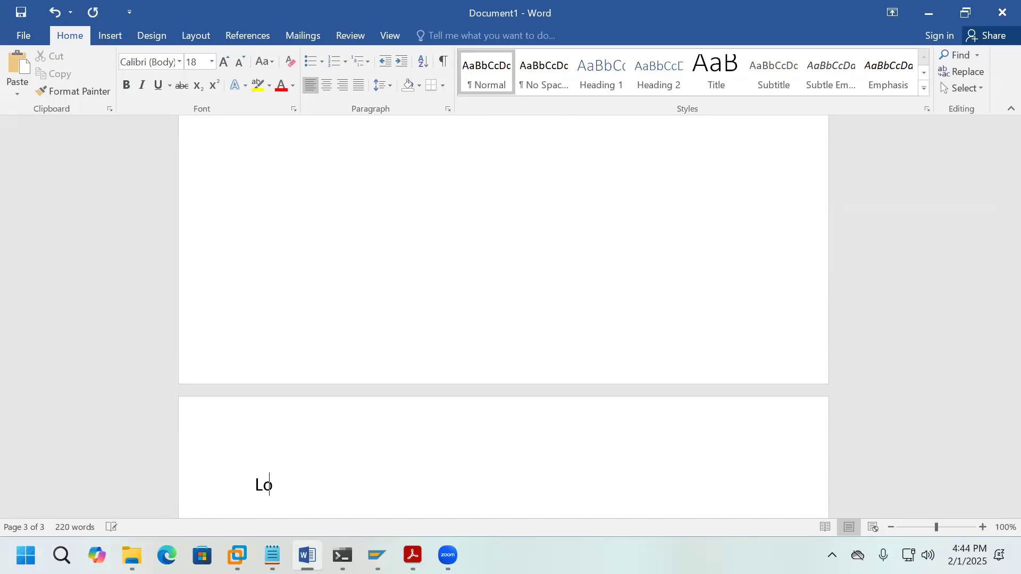
{"action": "type", "text": "cal Client Copy"}
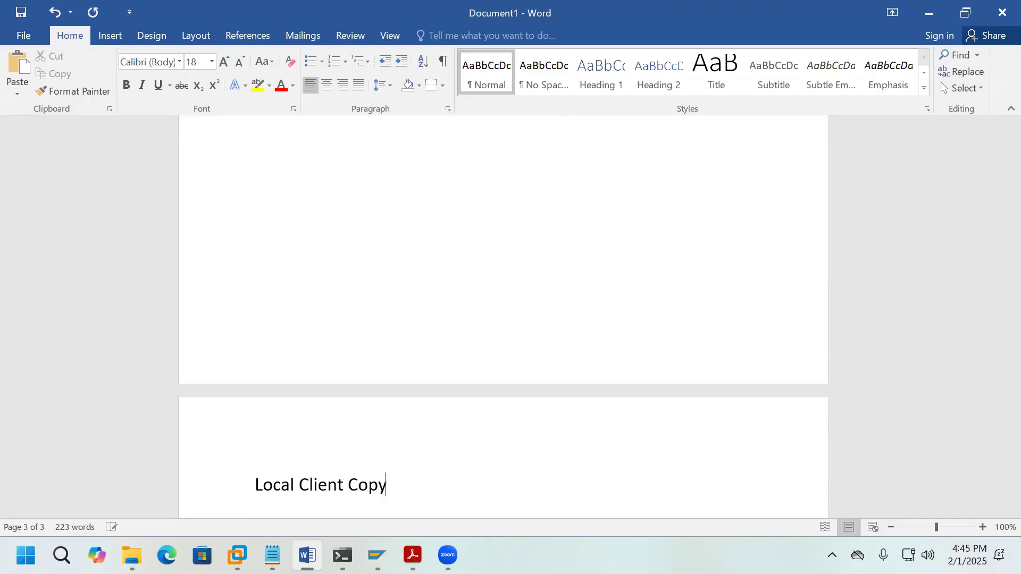
{"action": "key", "text": "Return"}
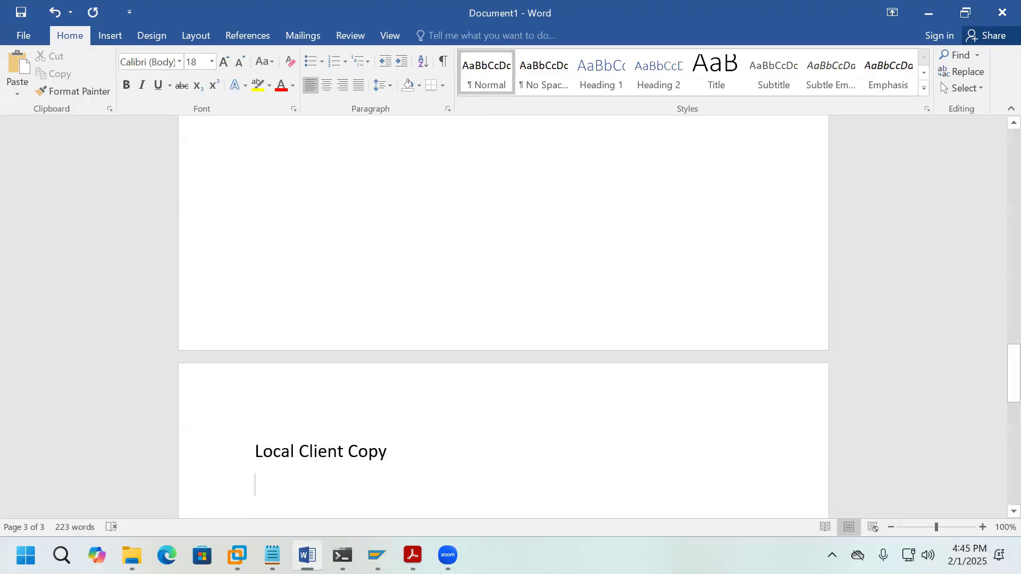
{"action": "type", "text": "1. C"}
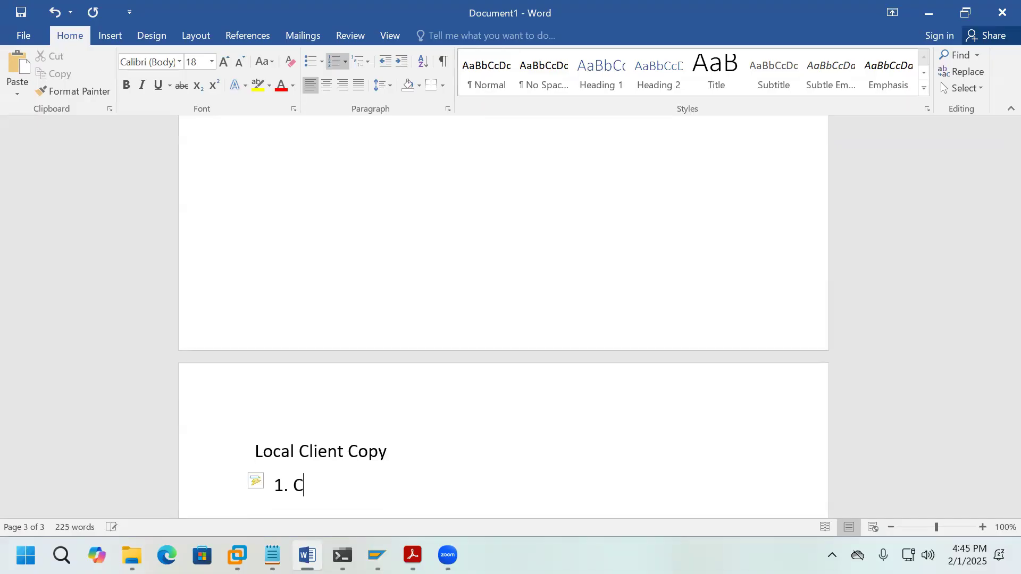
{"action": "type", "text": "reate Client"}
Step: Add item 2 'Create Logical System' and start an empty item 3
{"action": "key", "text": "Return"}
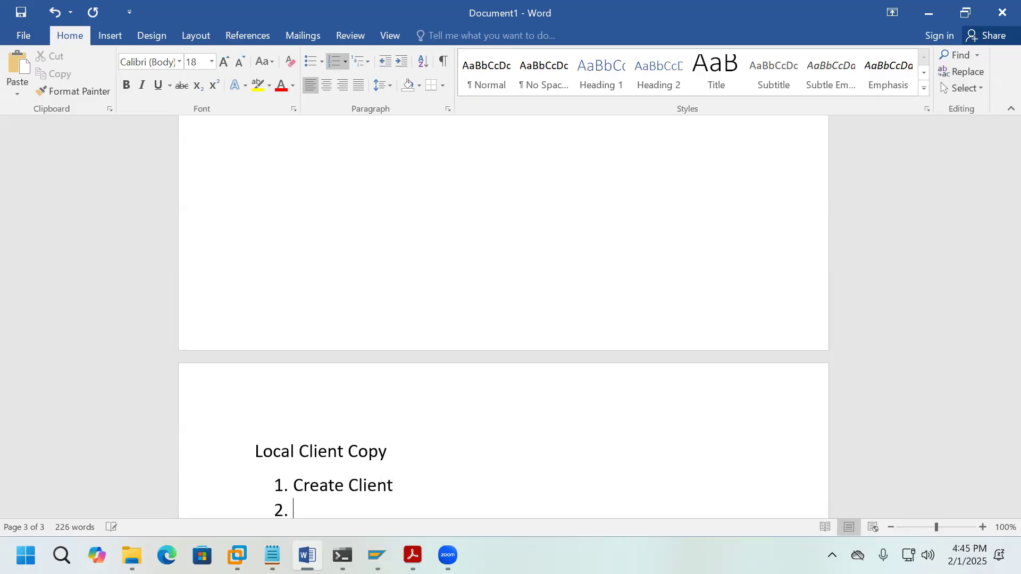
{"action": "type", "text": "Log"}
{"action": "key", "text": "BackSpace"}
{"action": "key", "text": "BackSpace"}
{"action": "key", "text": "BackSpace"}
{"action": "key", "text": "BackSpace"}
{"action": "scroll", "coordinate": [450, 459], "scroll_direction": "down", "scroll_amount": 5}
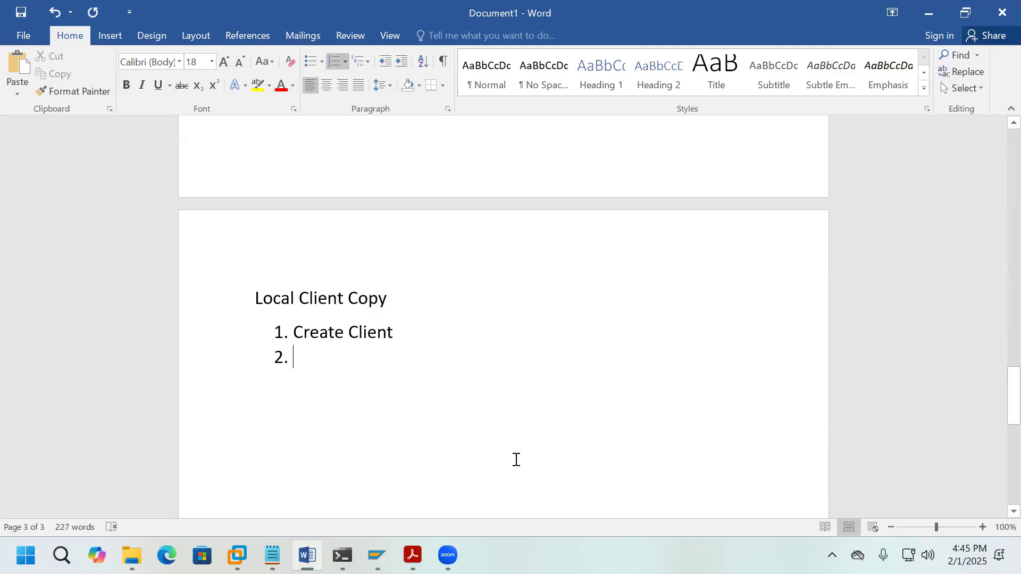
{"action": "type", "text": "Create "}
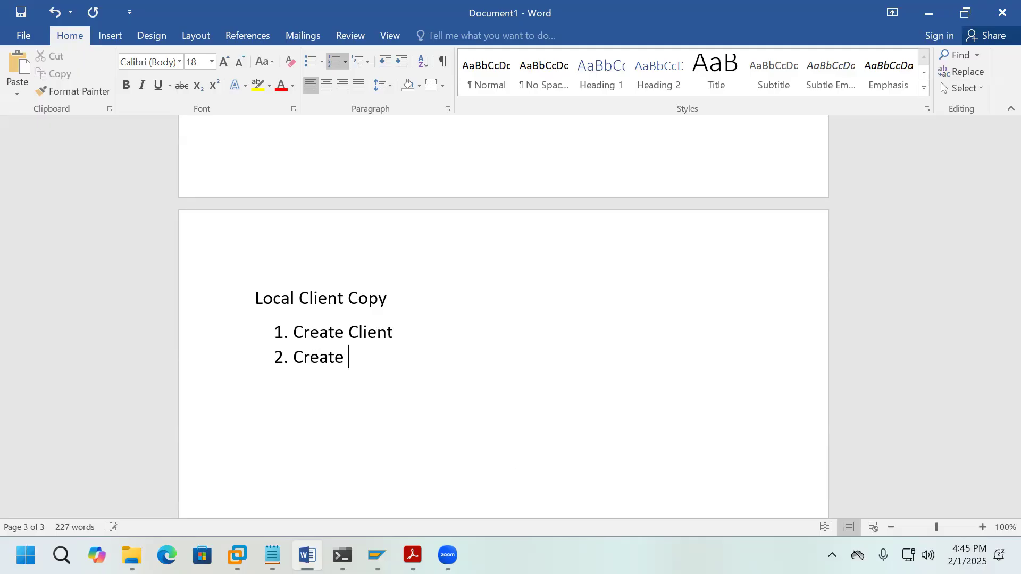
{"action": "type", "text": "Logical System"}
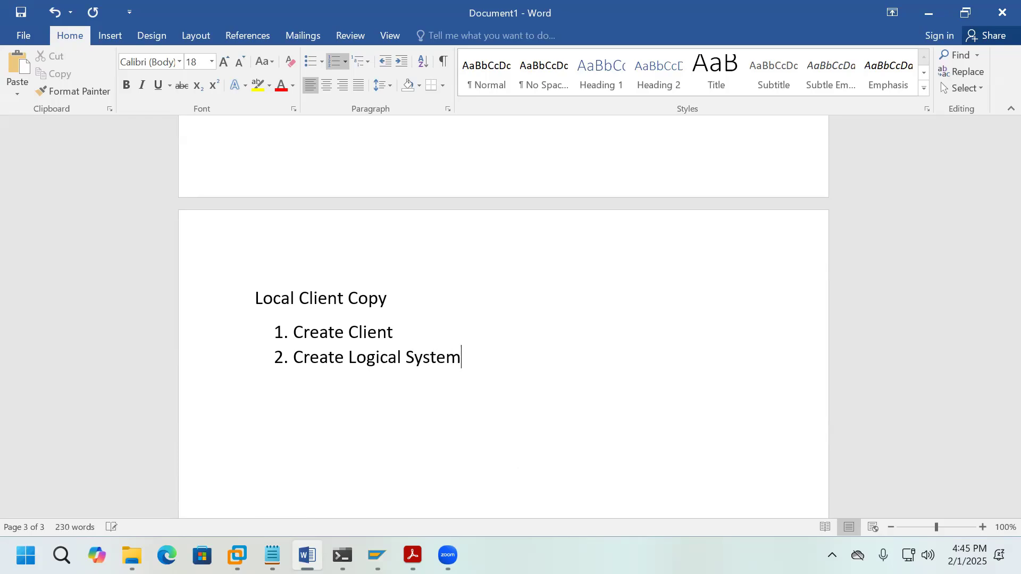
{"action": "key", "text": "Return"}
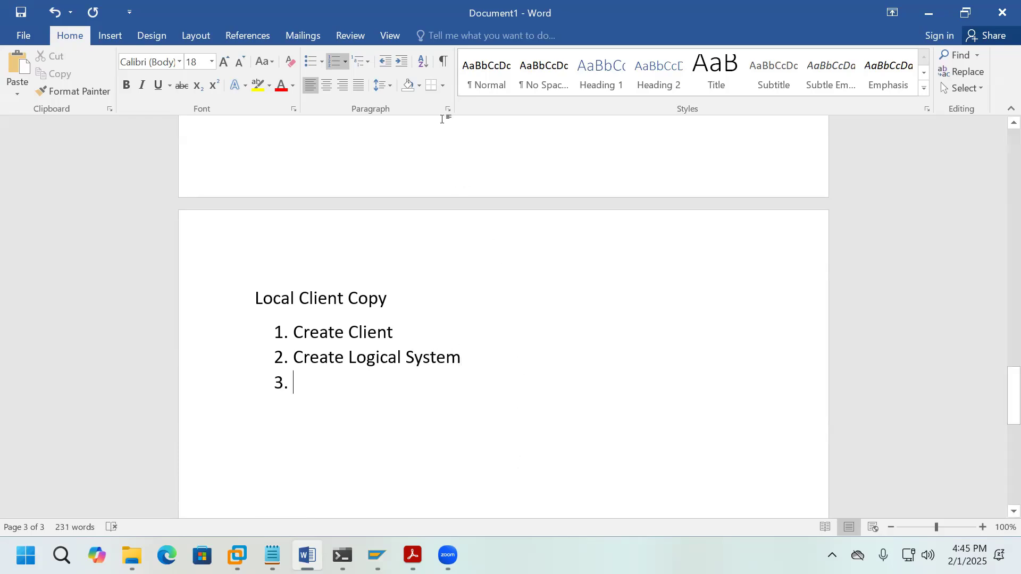
{"action": "left_click", "coordinate": [529, 187]}
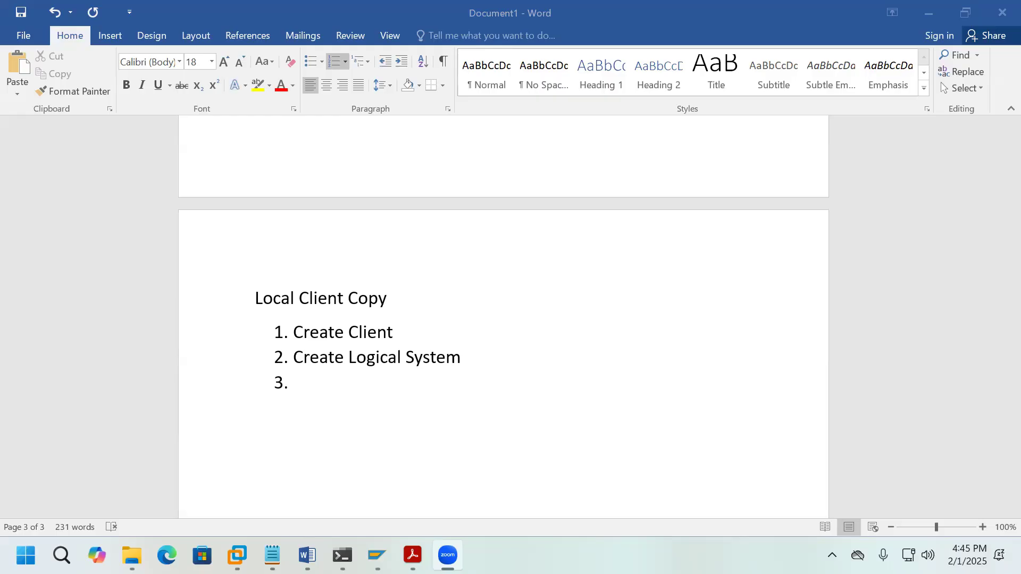
Step: Write item 3 'Add logical system to bot clients' and append 'in both clients' to item 2
{"action": "left_click", "coordinate": [379, 378]}
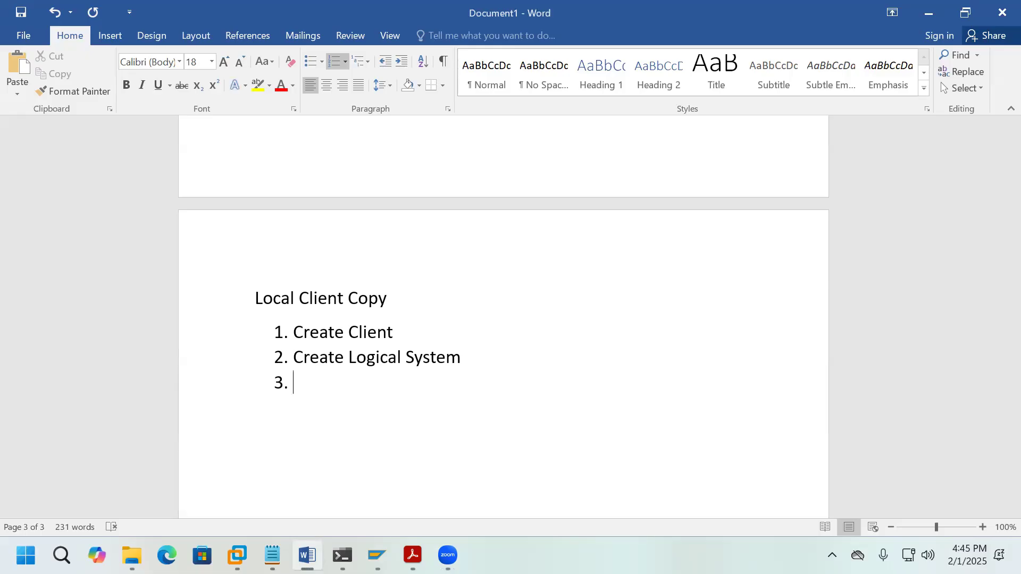
{"action": "type", "text": "Add logical sy"}
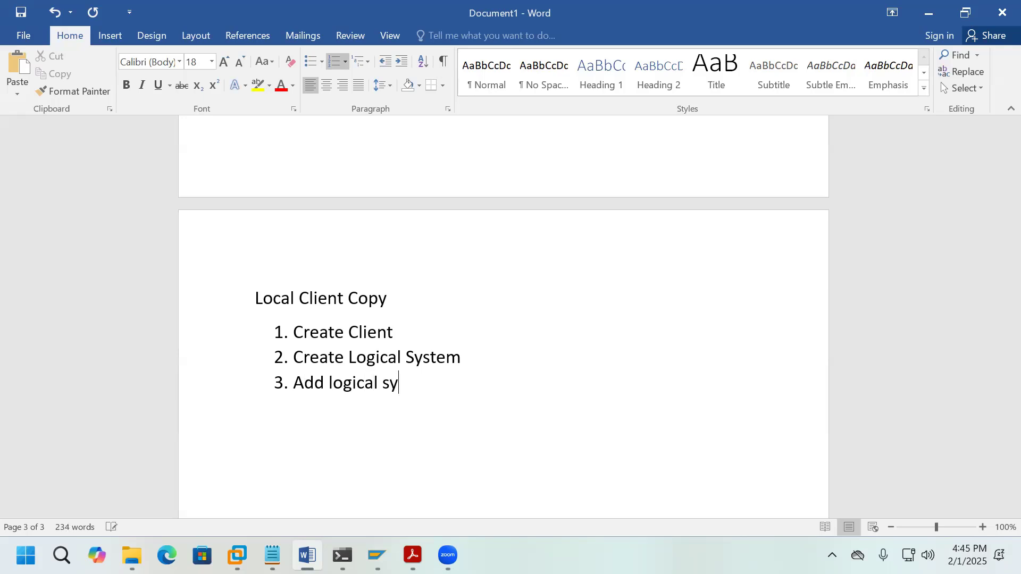
{"action": "type", "text": "stem to bot clients"}
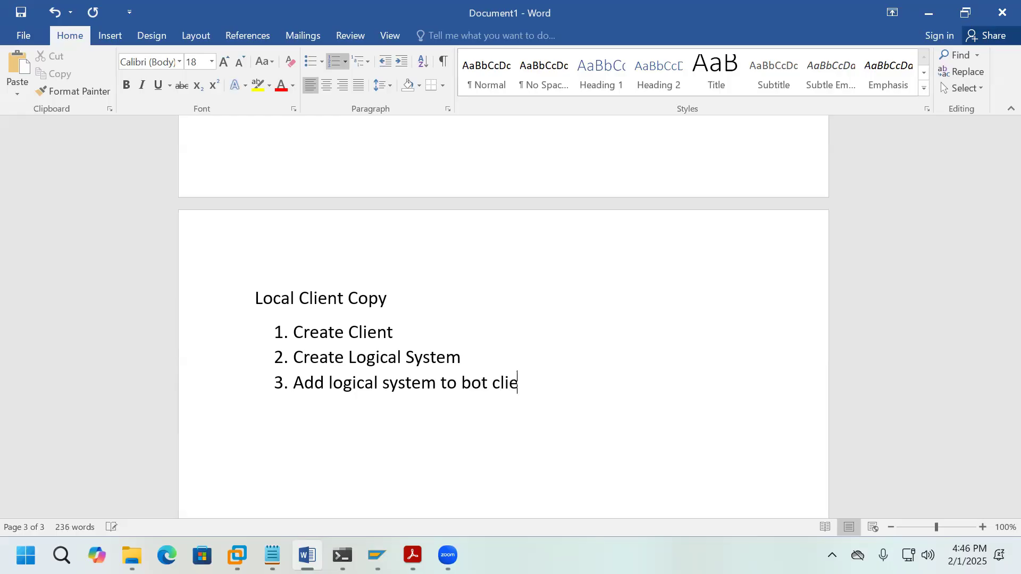
{"action": "left_click", "coordinate": [472, 359]}
{"action": "type", "text": "in both cl"}
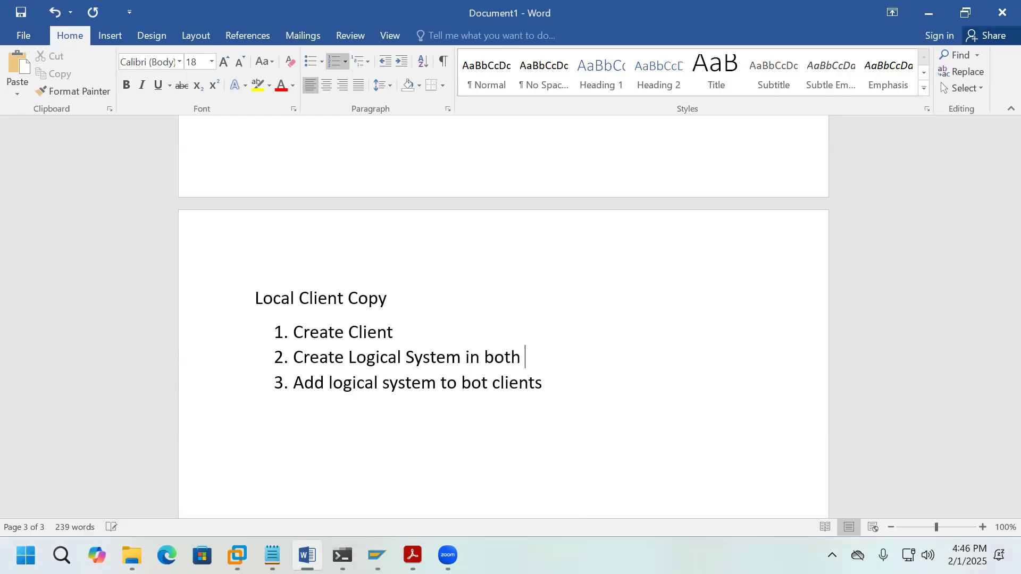
{"action": "type", "text": "ients"}
Step: Add item 4 'Create RFC Connection - both client s - SM59 - Target'
{"action": "left_click", "coordinate": [557, 393]}
{"action": "key", "text": "Return"}
{"action": "type", "text": "Creat"}
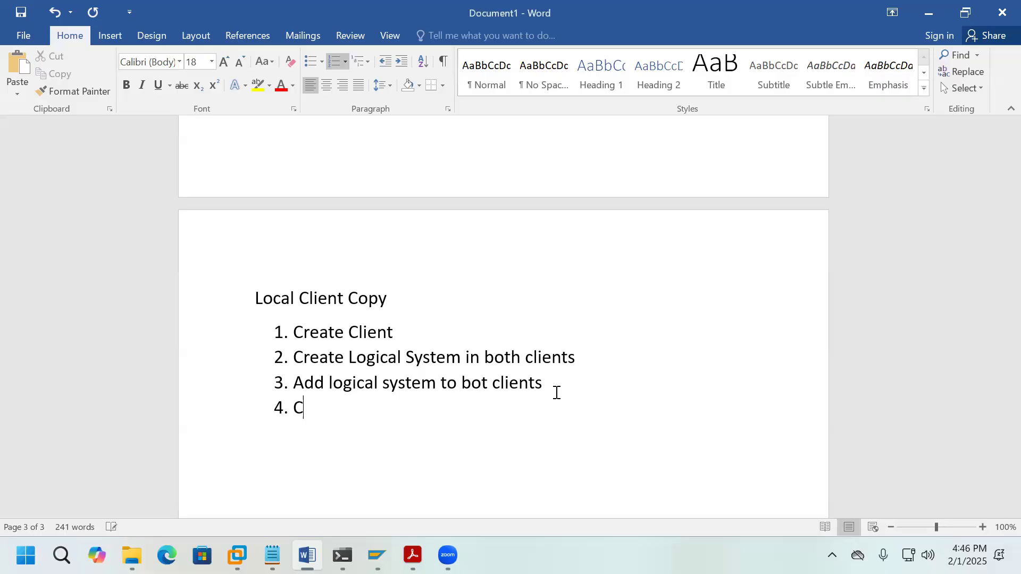
{"action": "type", "text": "e TFC"}
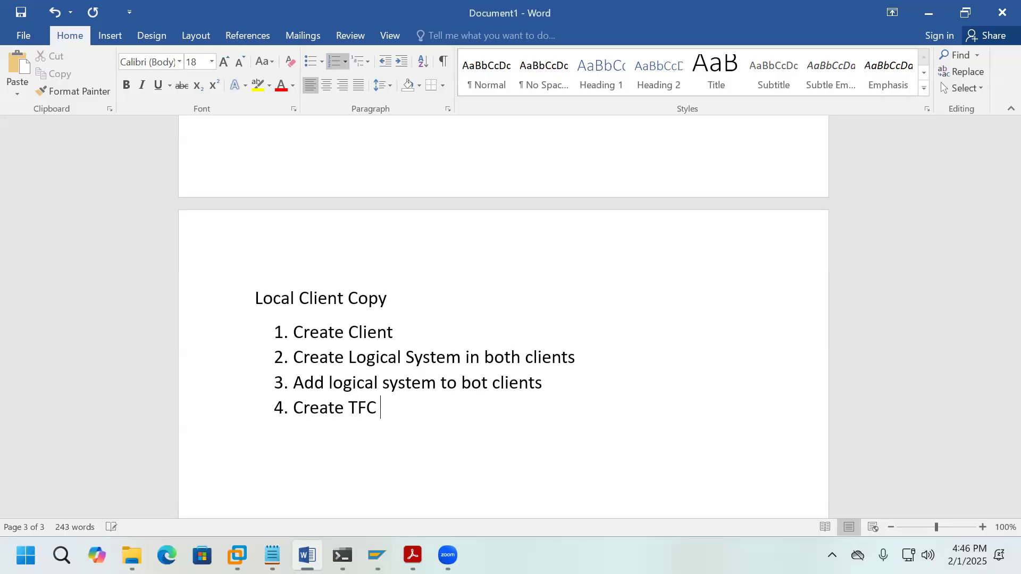
{"action": "key", "text": "BackSpace"}
{"action": "key", "text": "BackSpace"}
{"action": "key", "text": "BackSpace"}
{"action": "key", "text": "BackSpace"}
{"action": "type", "text": "RFC Connection"}
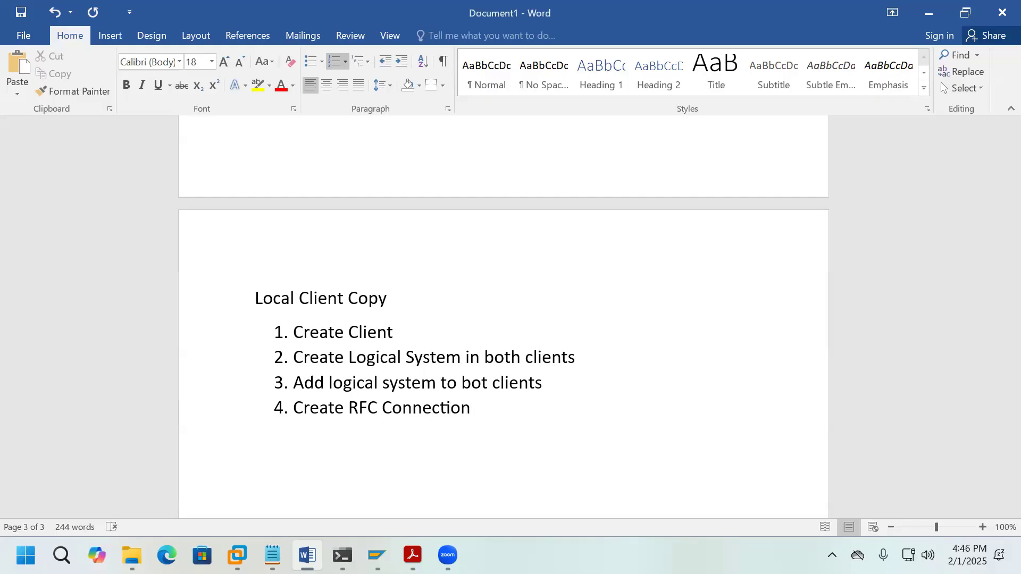
{"action": "type", "text": " - "}
{"action": "type", "text": "b"}
{"action": "type", "text": "oth cli"}
{"action": "type", "text": "ent "}
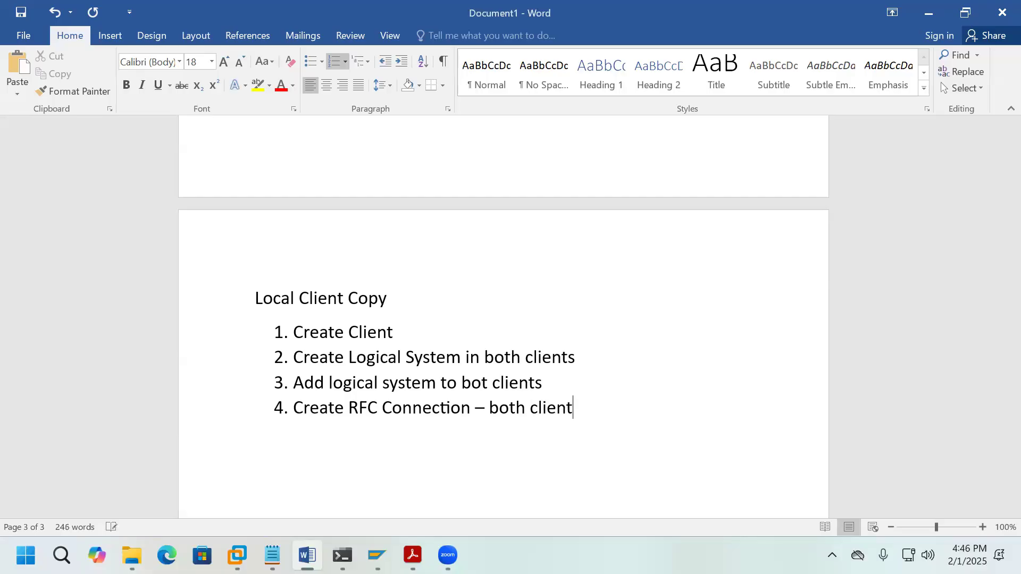
{"action": "type", "text": "s - "}
{"action": "type", "text": "SM59"}
{"action": "type", "text": " - "}
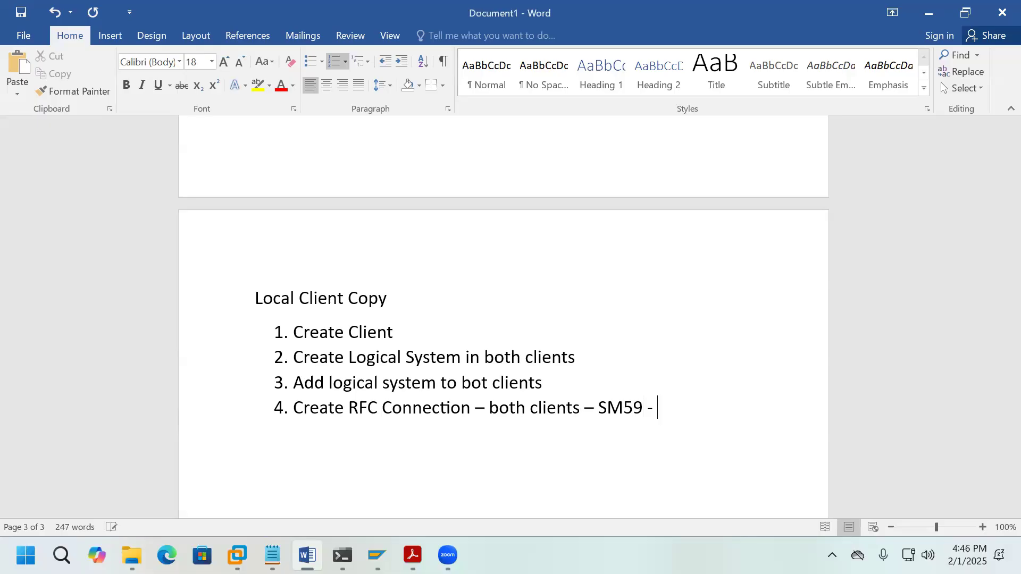
{"action": "type", "text": "Target"}
Step: Under step 4 in Word, add notes: log into target client and create RFC connection, Source Client - 000, Target Client - 100
{"action": "key", "text": "BackSpace"}
{"action": "key", "text": "BackSpace"}
{"action": "key", "text": "BackSpace"}
{"action": "key", "text": "BackSpace"}
{"action": "key", "text": "BackSpace"}
{"action": "key", "text": "BackSpace"}
{"action": "key", "text": "BackSpace"}
{"action": "key", "text": "BackSpace"}
{"action": "key", "text": "BackSpace"}
{"action": "key", "text": "Return"}
{"action": "key", "text": "BackSpace"}
{"action": "type", "text": "logi"}
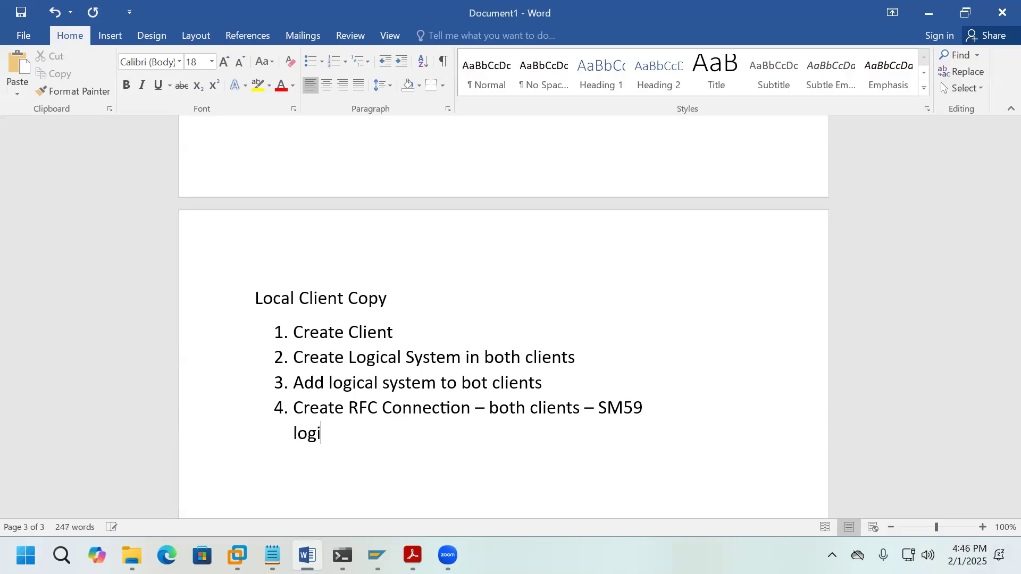
{"action": "type", "text": "n in ta"}
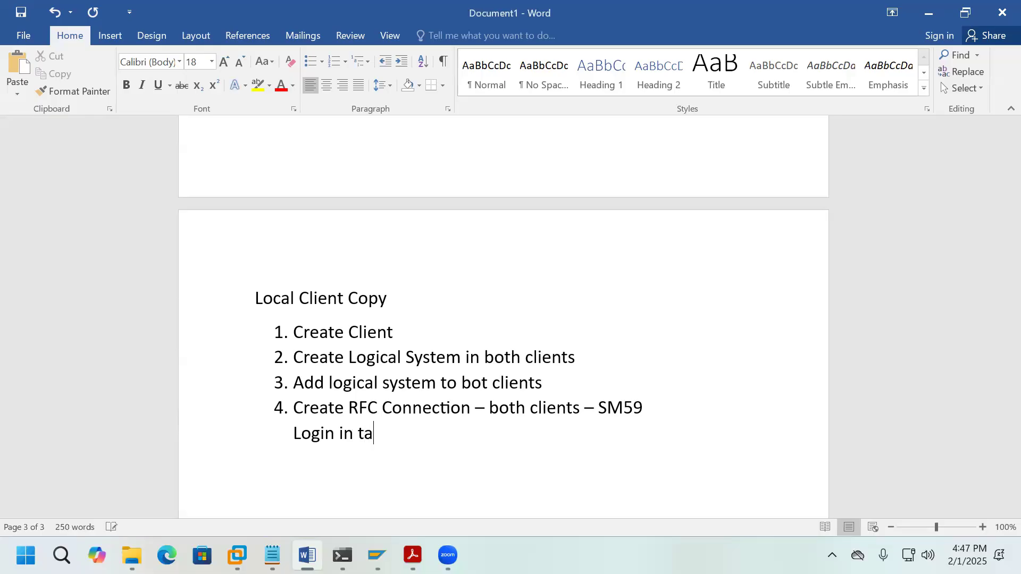
{"action": "type", "text": "rget client and cre"}
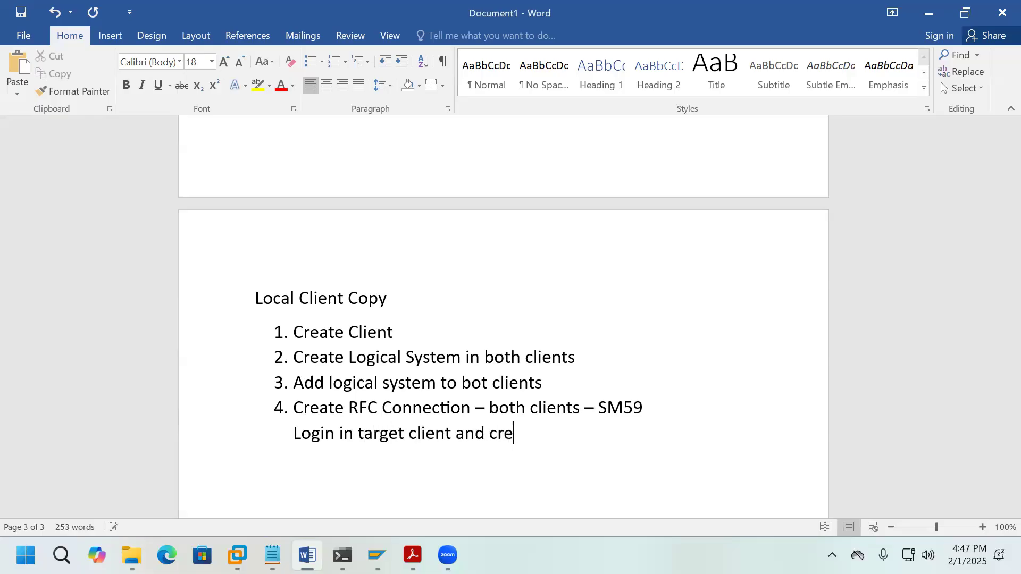
{"action": "type", "text": "ate rfc connection"}
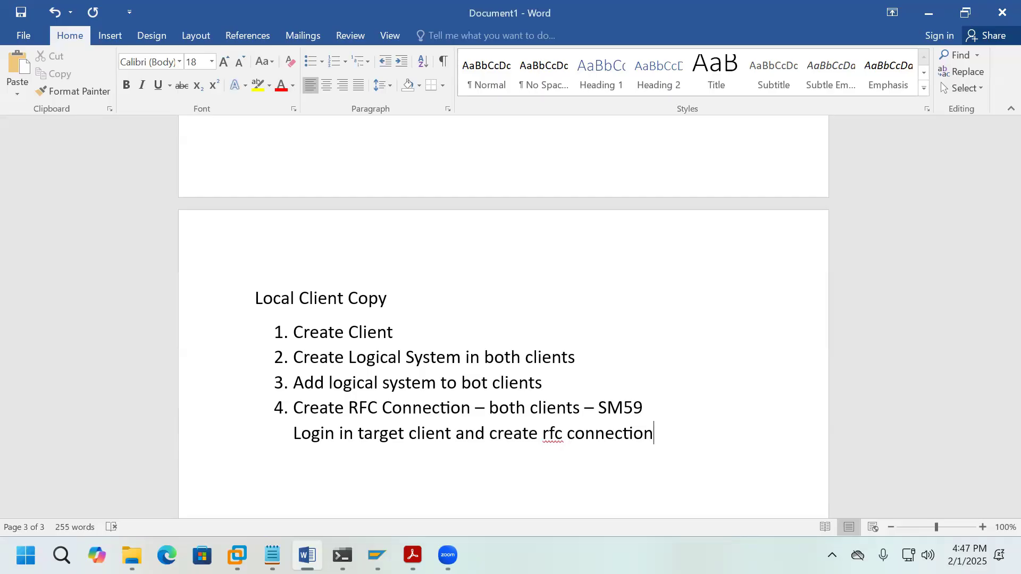
{"action": "key", "text": "Return"}
{"action": "type", "text": "Source Cli"}
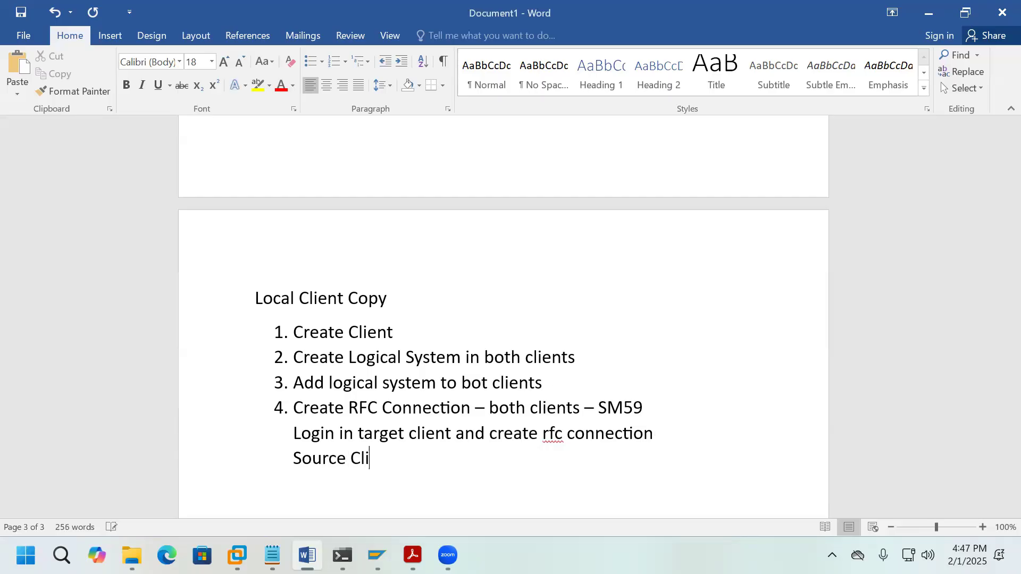
{"action": "type", "text": "ent - 000"}
{"action": "key", "text": "Return"}
{"action": "type", "text": "T"}
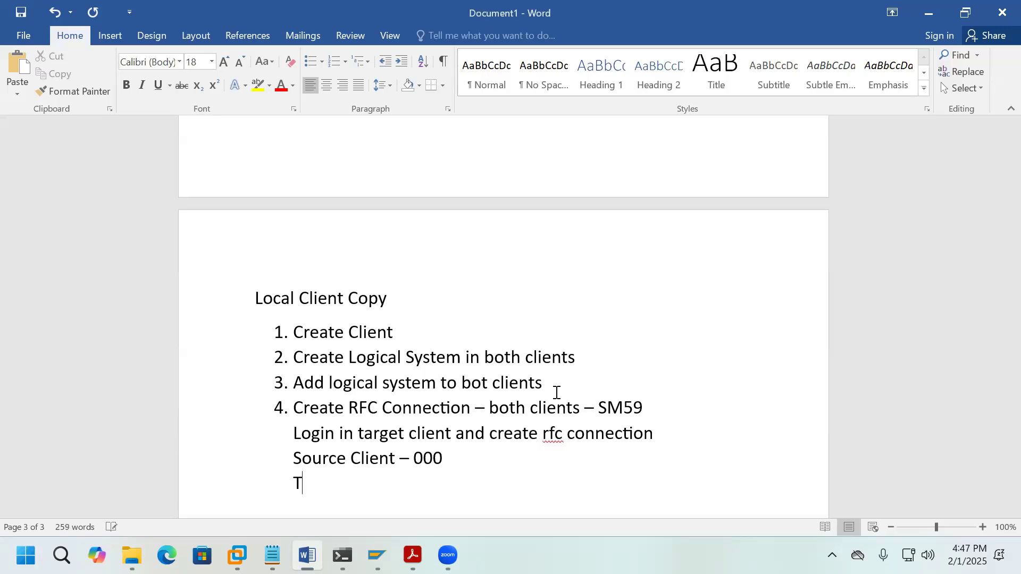
{"action": "type", "text": "arget Client"}
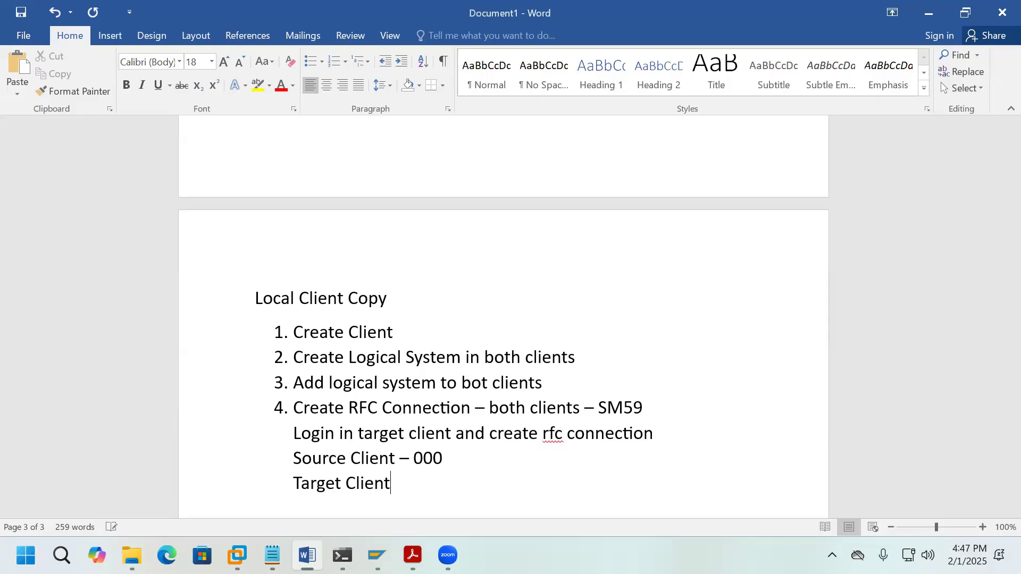
{"action": "type", "text": " - 100"}
Step: Highlight the client values 000 and 100 in the new Word notes
{"action": "left_click", "coordinate": [296, 459]}
{"action": "left_click_drag", "start_coordinate": [298, 459], "coordinate": [446, 458]}
{"action": "double_click", "coordinate": [422, 485]}
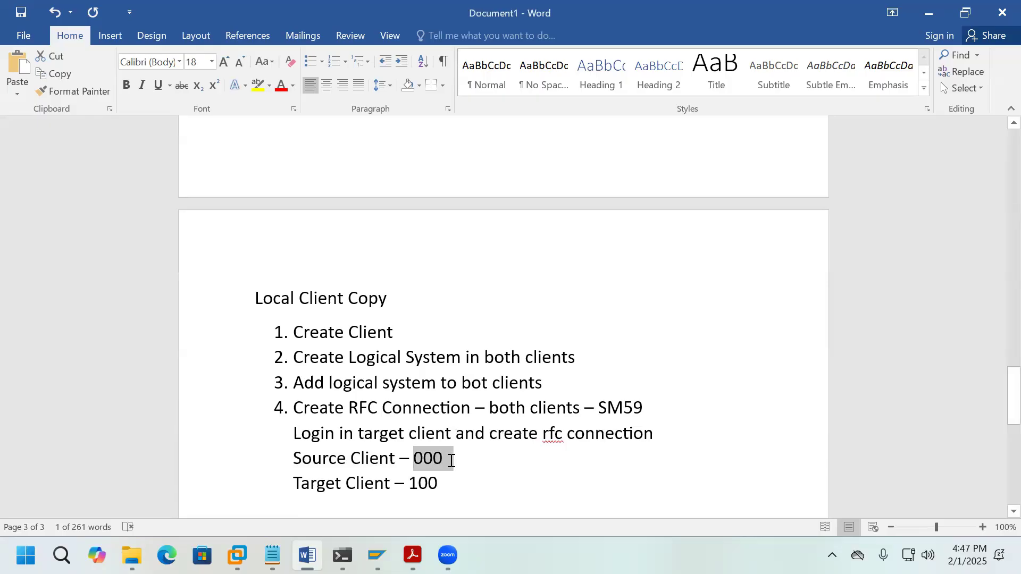
{"action": "left_click_drag", "start_coordinate": [409, 488], "coordinate": [441, 487]}
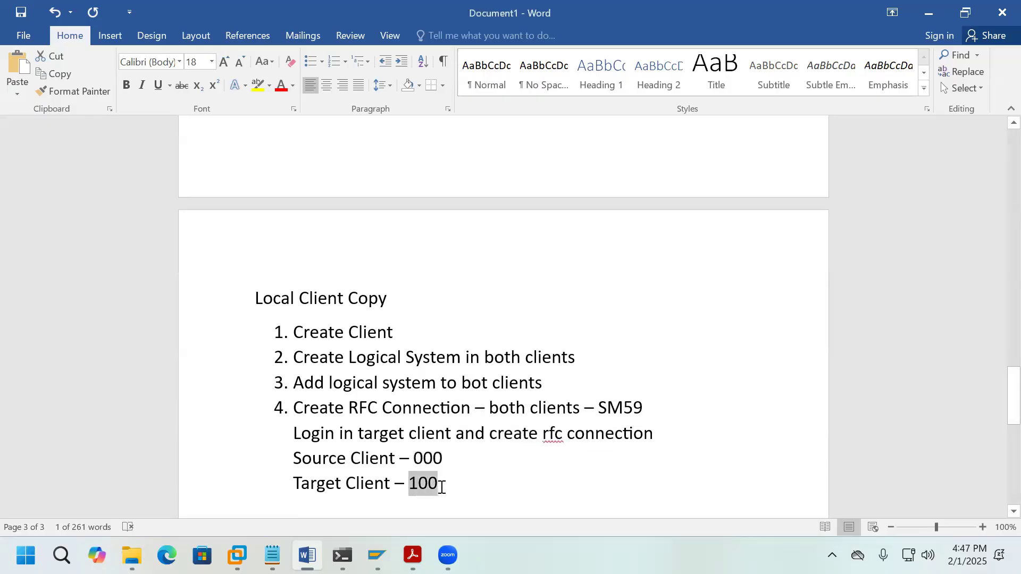
{"action": "left_click", "coordinate": [365, 485]}
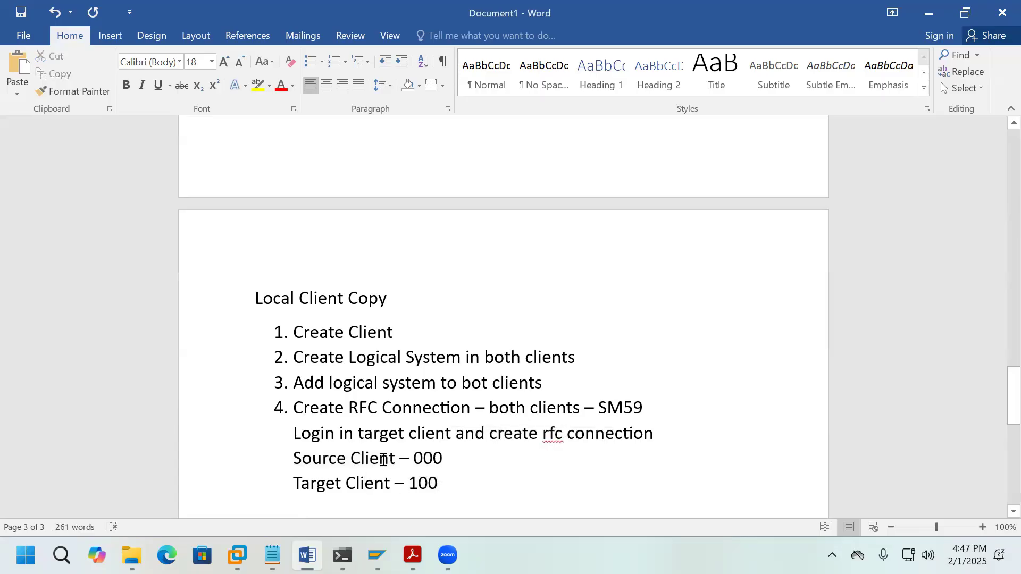
{"action": "scroll", "coordinate": [520, 479], "scroll_direction": "down", "scroll_amount": 1}
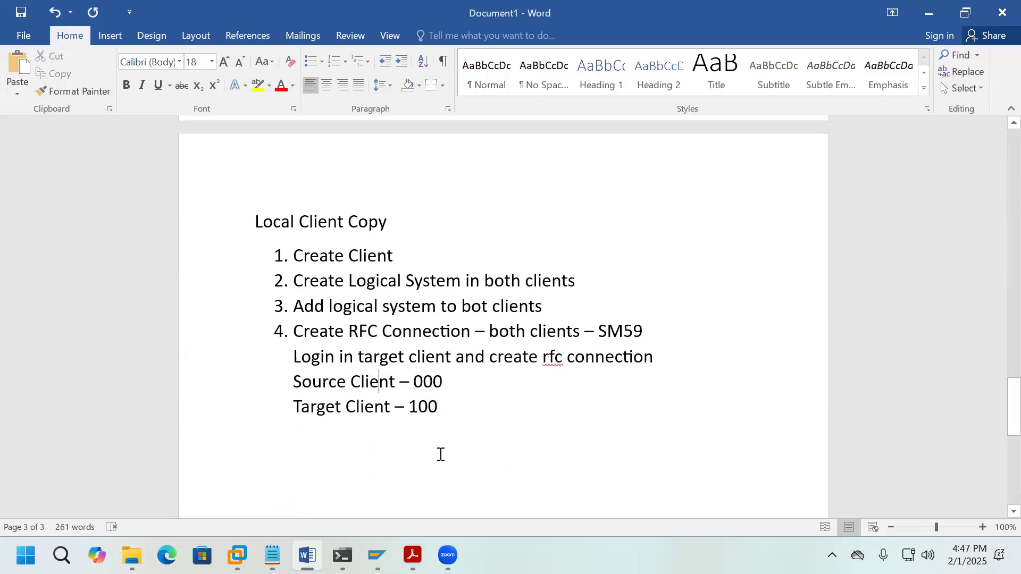
{"action": "left_click", "coordinate": [426, 439]}
{"action": "left_click_drag", "start_coordinate": [408, 408], "coordinate": [439, 409]}
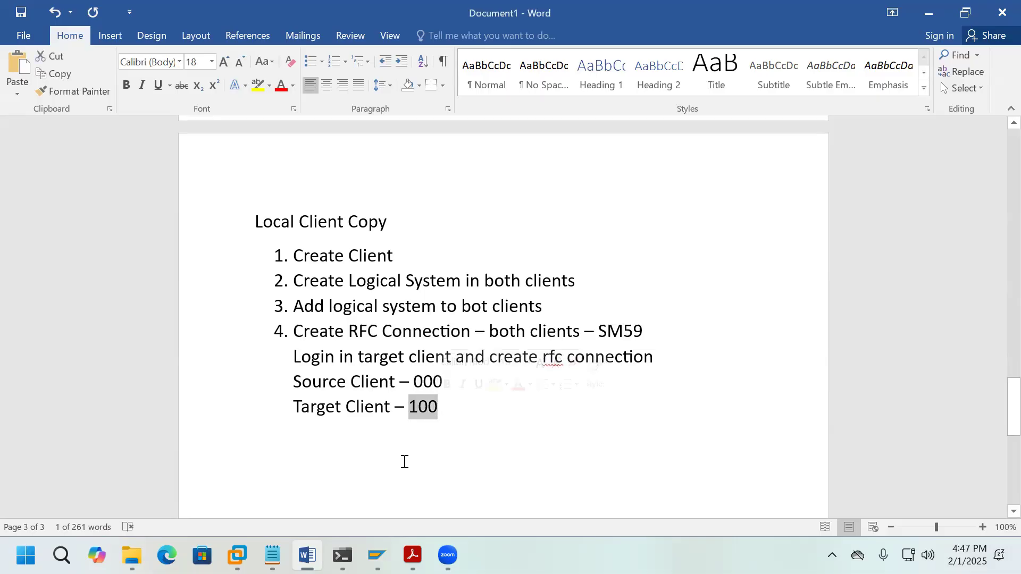
{"action": "left_click", "coordinate": [405, 462]}
Step: Log on to S4D client 100 with the saved administrator user and run SM59
{"action": "mouse_move", "coordinate": [377, 556]}
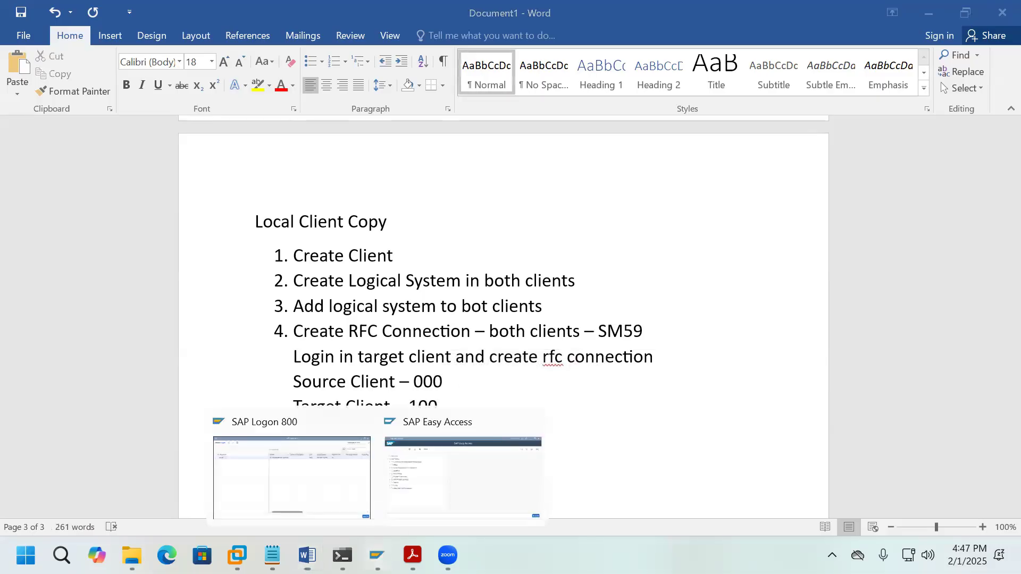
{"action": "left_click", "coordinate": [442, 482]}
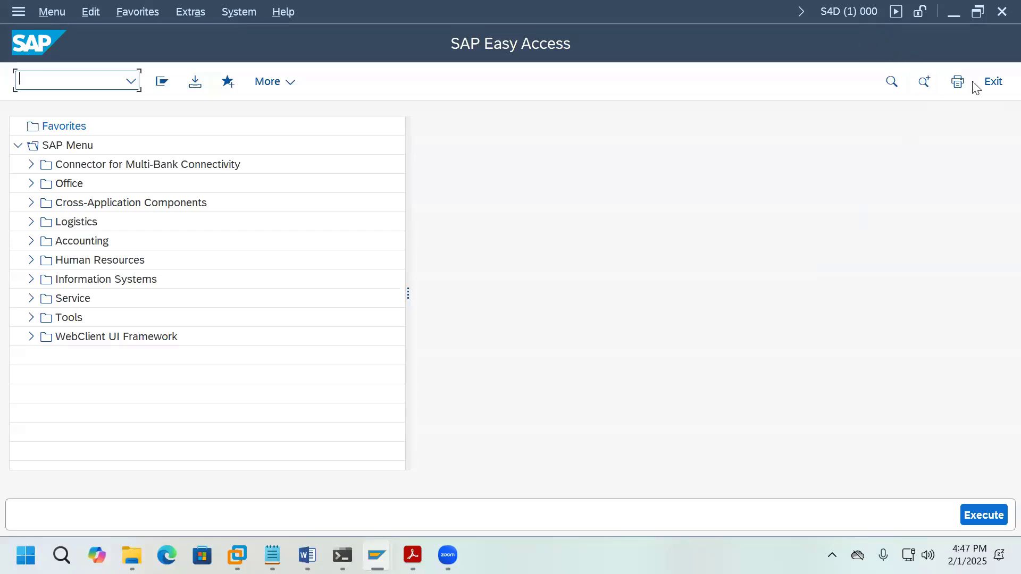
{"action": "mouse_move", "coordinate": [377, 555]}
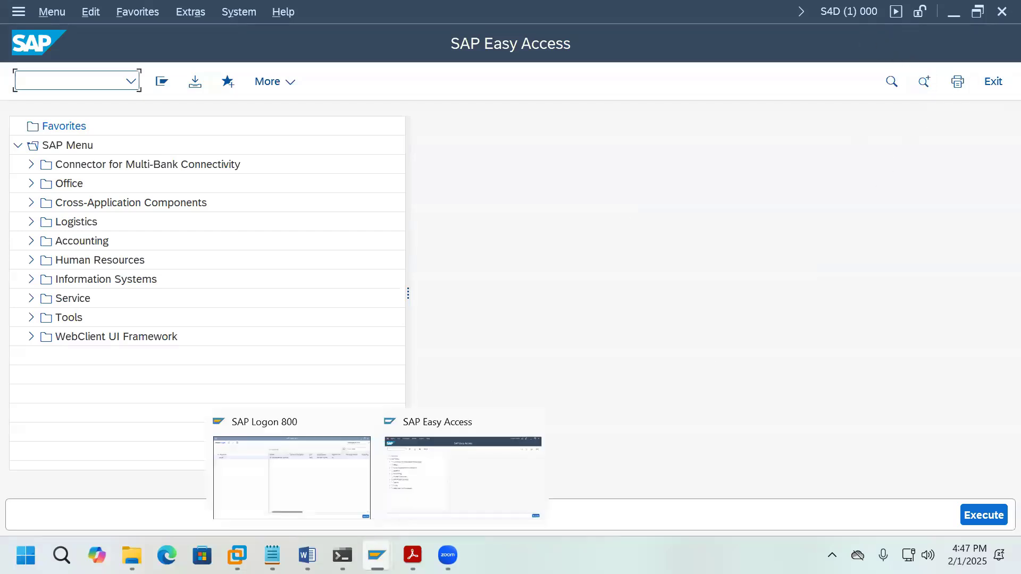
{"action": "left_click", "coordinate": [327, 492]}
{"action": "double_click", "coordinate": [439, 142]}
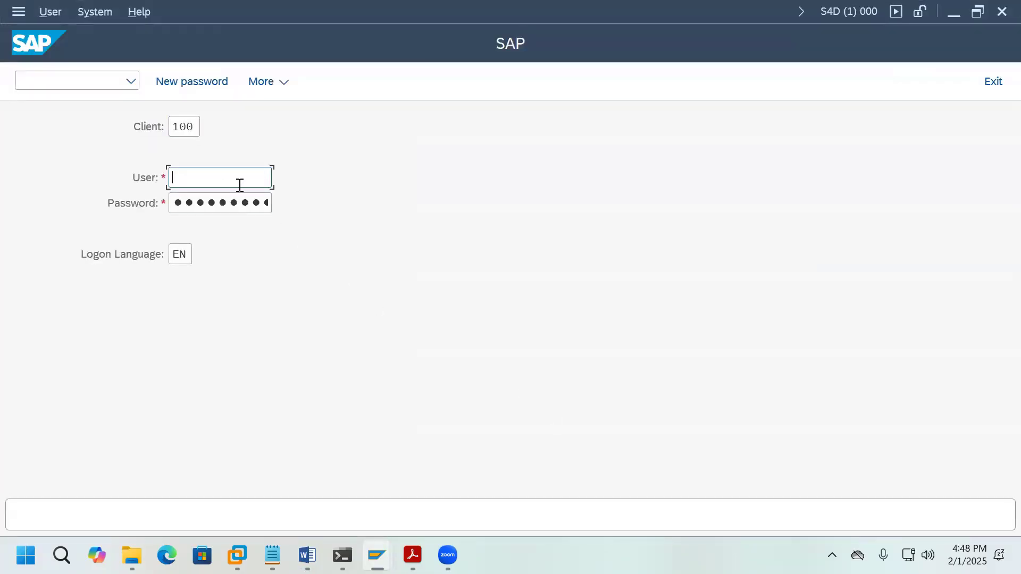
{"action": "left_click", "coordinate": [240, 185]}
{"action": "left_click", "coordinate": [238, 223]}
{"action": "key", "text": "Tab"}
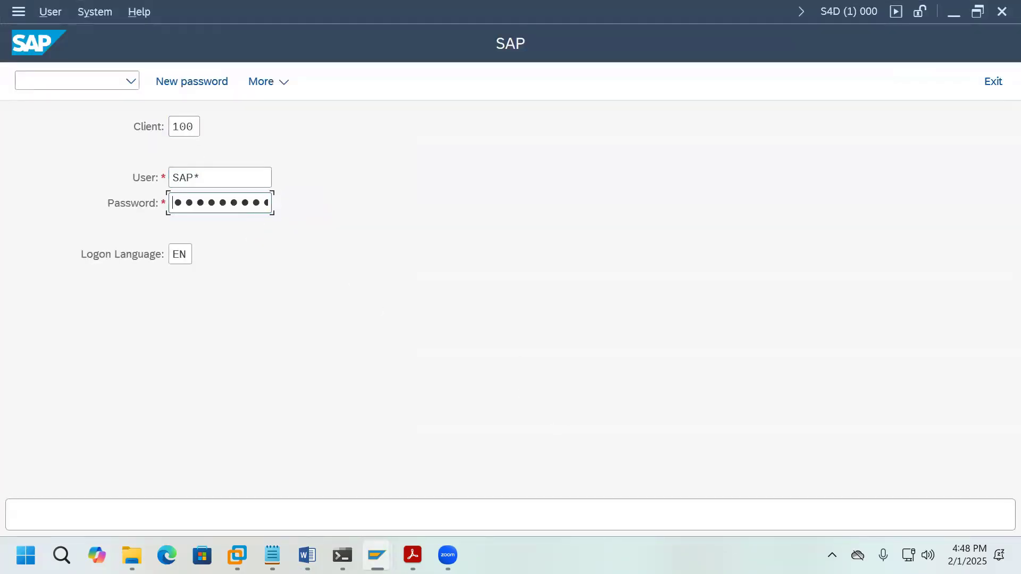
{"action": "key", "text": "Return"}
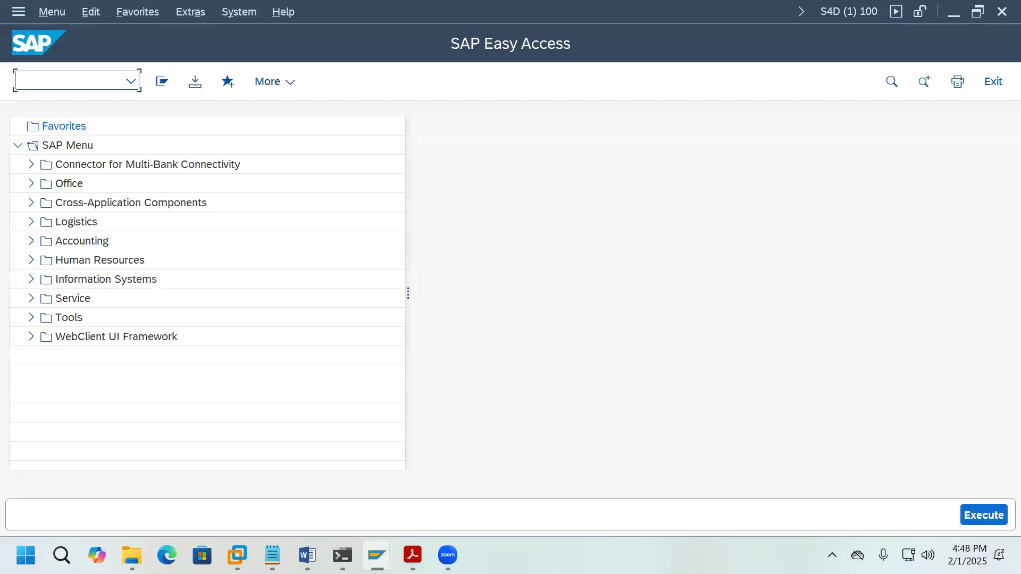
{"action": "type", "text": "SM59"}
{"action": "key", "text": "Return"}
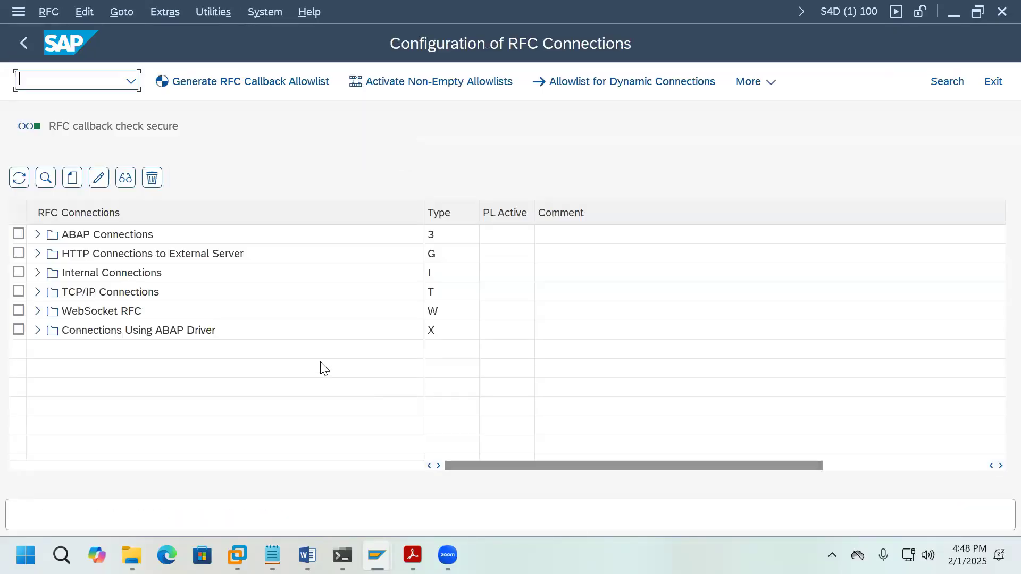
Step: Under ABAP Connections, start a new RFC destination named S4DCLNT100 and list connection types
{"action": "left_click", "coordinate": [39, 235]}
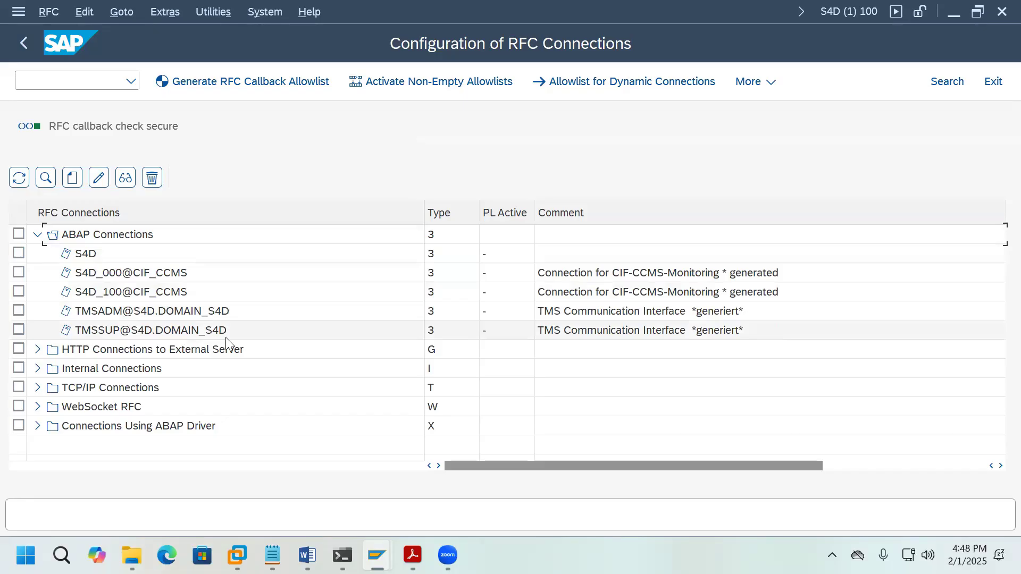
{"action": "left_click", "coordinate": [77, 183]}
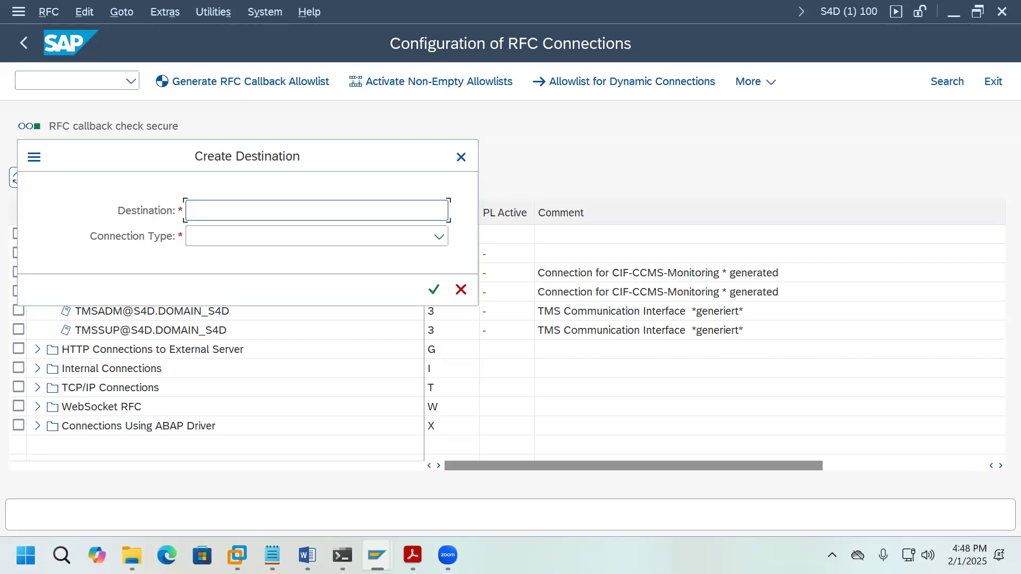
{"action": "type", "text": "E"}
{"action": "key", "text": "BackSpace"}
{"action": "type", "text": "S4DCLNT100"}
{"action": "left_click", "coordinate": [439, 236]}
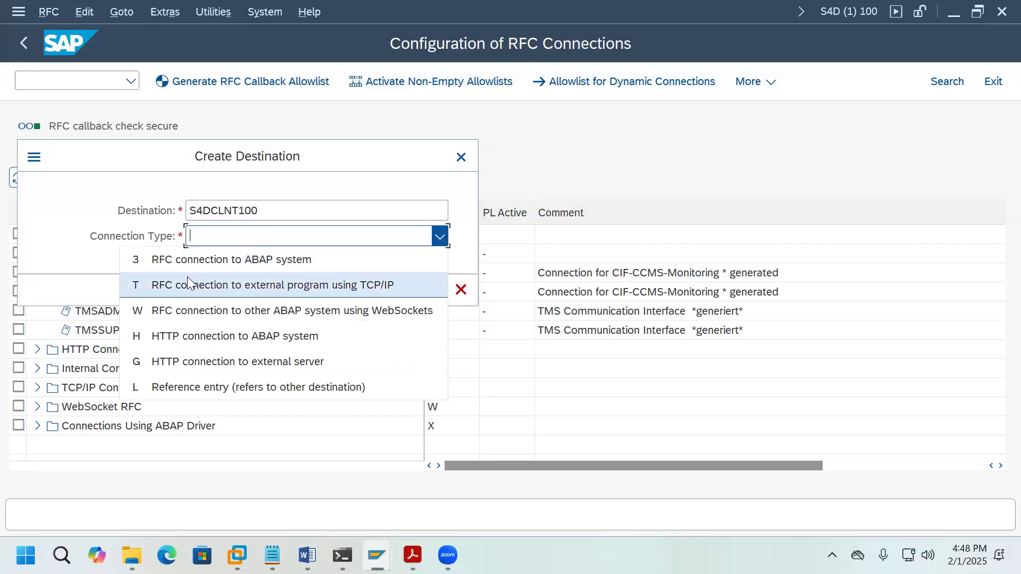
Step: Make S4DCLNT100 an ABAP connection (type 3) with description 'Target Client'
{"action": "left_click", "coordinate": [169, 265]}
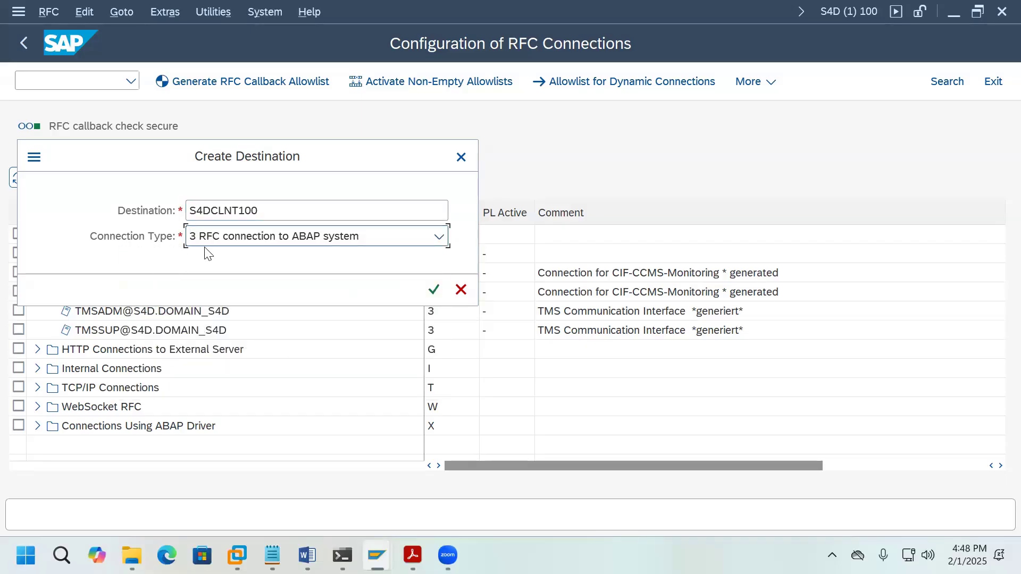
{"action": "left_click", "coordinate": [434, 290]}
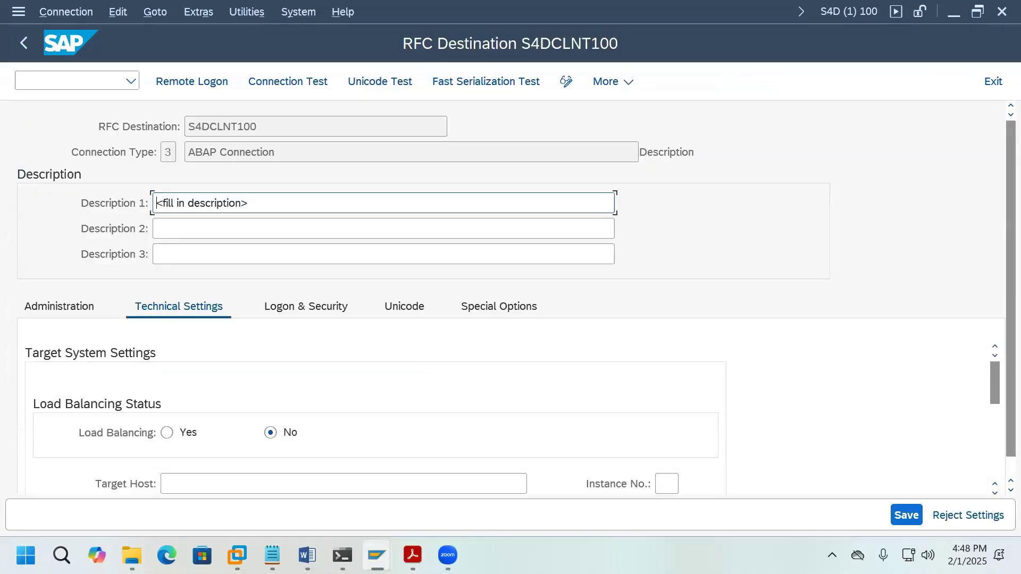
{"action": "left_click_drag", "start_coordinate": [256, 206], "coordinate": [155, 205]}
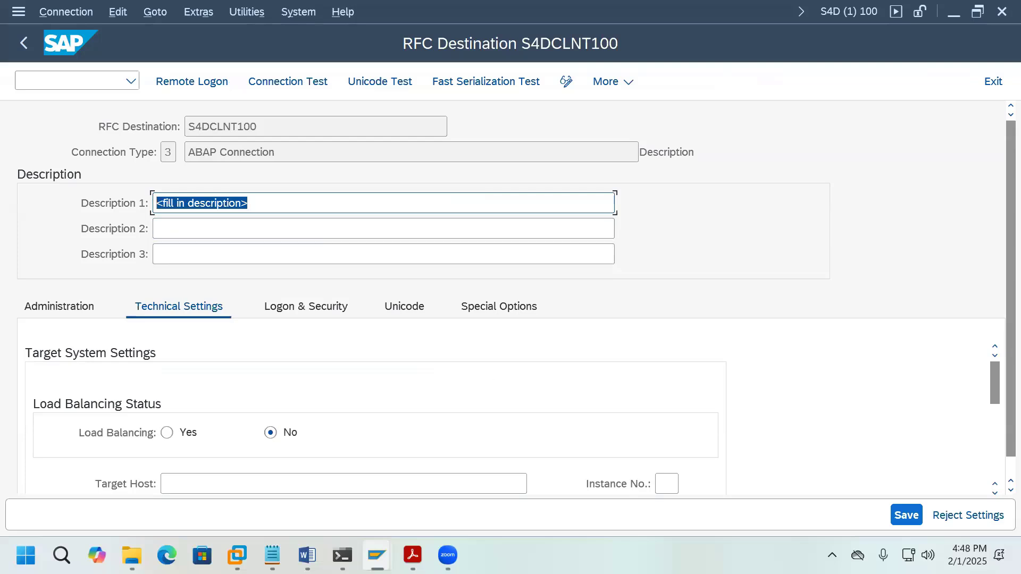
{"action": "type", "text": "Target"}
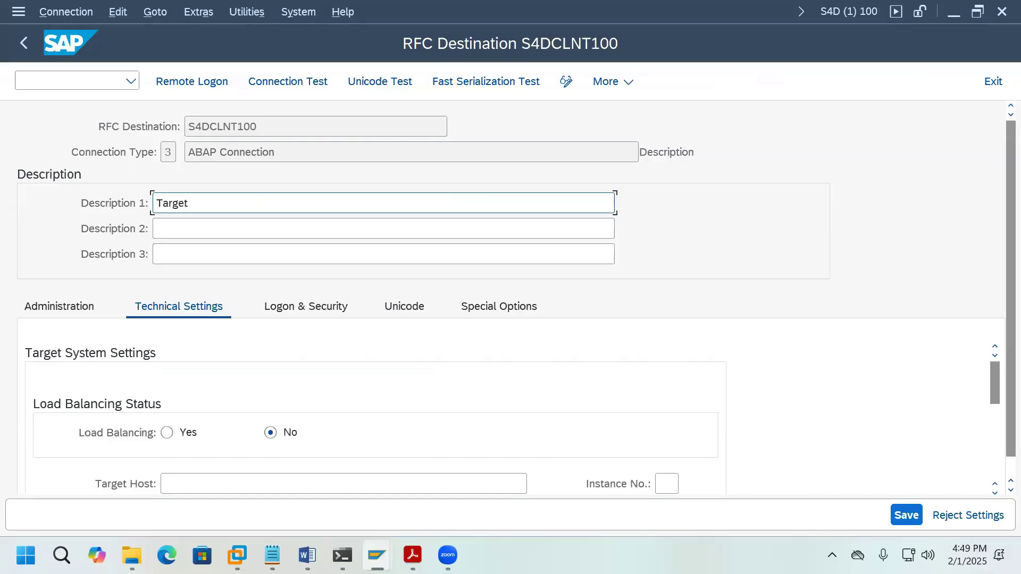
{"action": "type", "text": " Client"}
Step: Start the target host entry, then copy host name vhcals4dci from PowerShell
{"action": "scroll", "coordinate": [399, 441], "scroll_direction": "down", "scroll_amount": 1}
{"action": "left_click", "coordinate": [375, 471]}
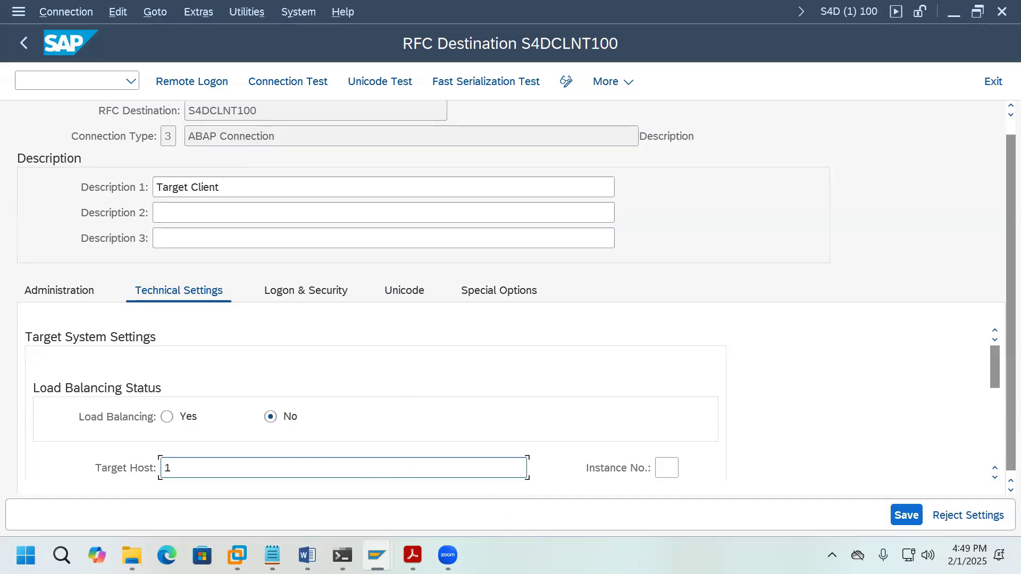
{"action": "type", "text": "192.168.0"}
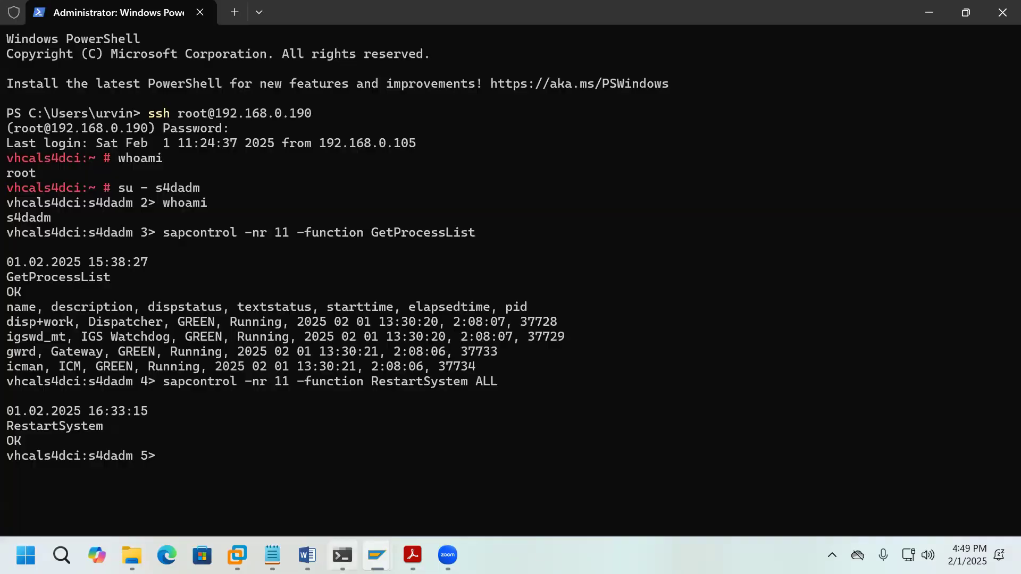
{"action": "left_click", "coordinate": [342, 555]}
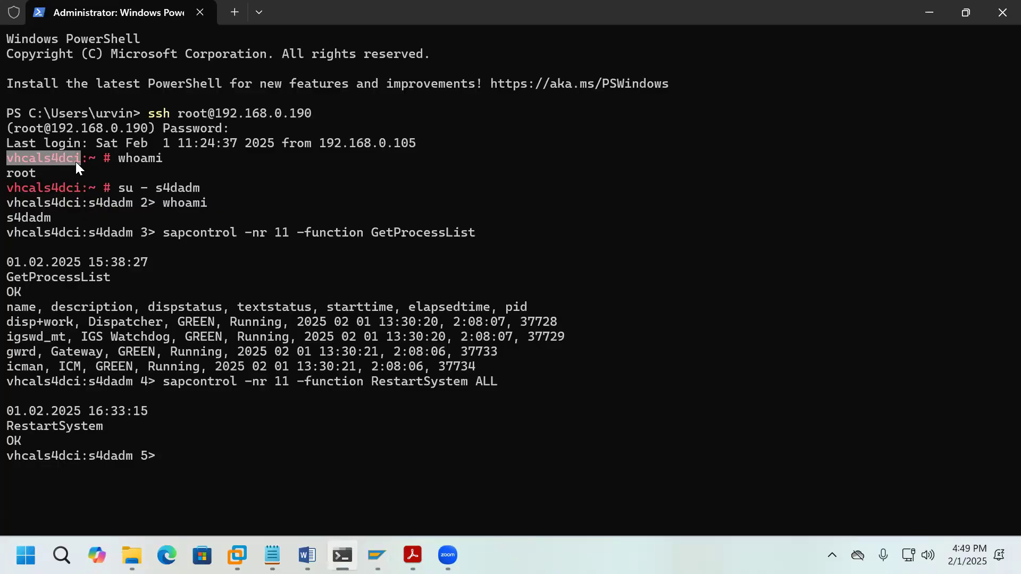
{"action": "key", "text": "ctrl+c"}
Step: Set S4DCLNT100's target host to vhcals4dci and instance number to 11
{"action": "mouse_move", "coordinate": [376, 556]}
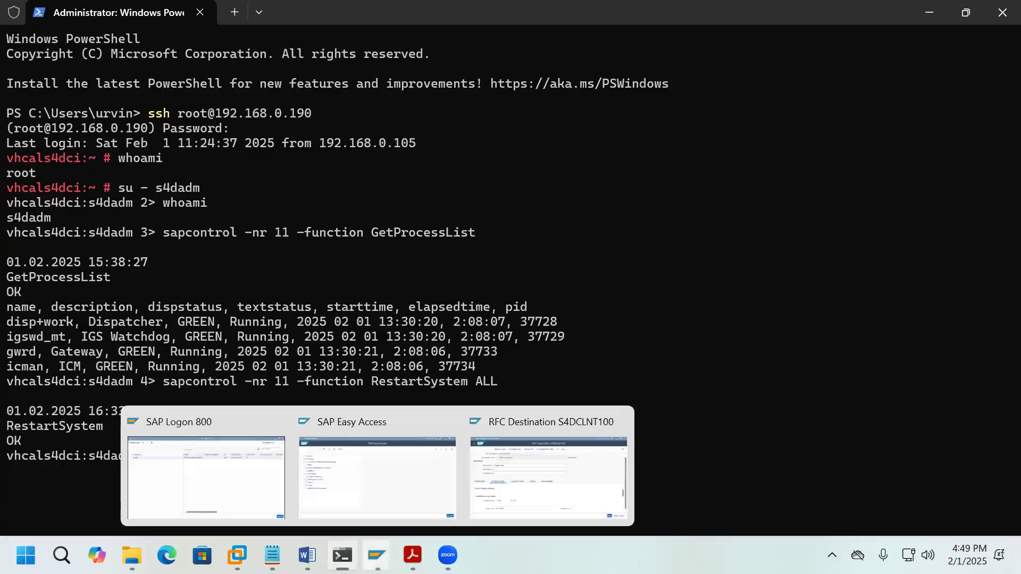
{"action": "left_click", "coordinate": [548, 476]}
{"action": "left_click_drag", "start_coordinate": [219, 468], "coordinate": [154, 470]}
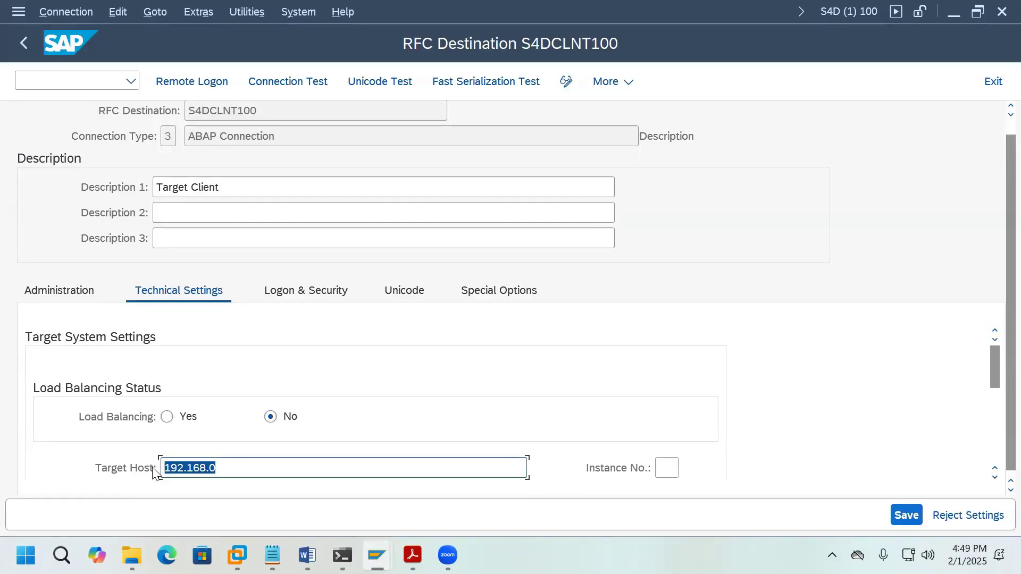
{"action": "key", "text": "ctrl+v"}
{"action": "left_click", "coordinate": [668, 469]}
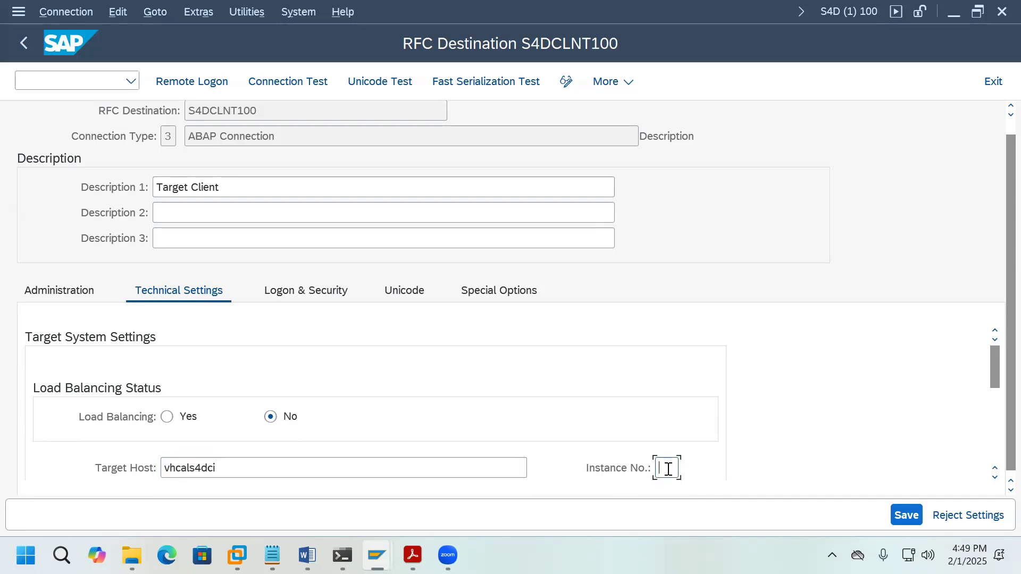
{"action": "type", "text": "11"}
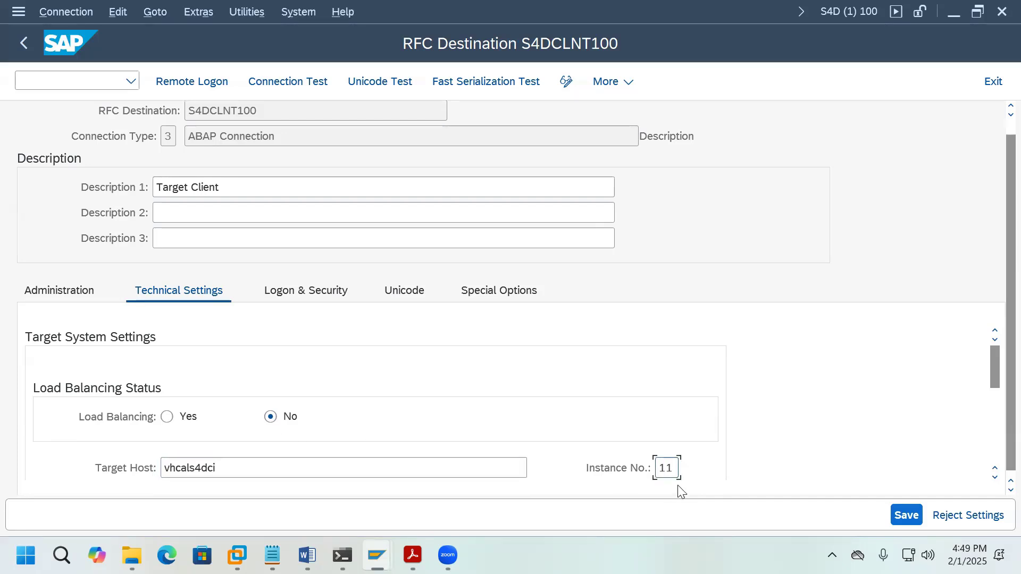
Step: Enter logon client 100 with user and password, save S4DCLNT100, and return to the list
{"action": "left_click", "coordinate": [337, 301]}
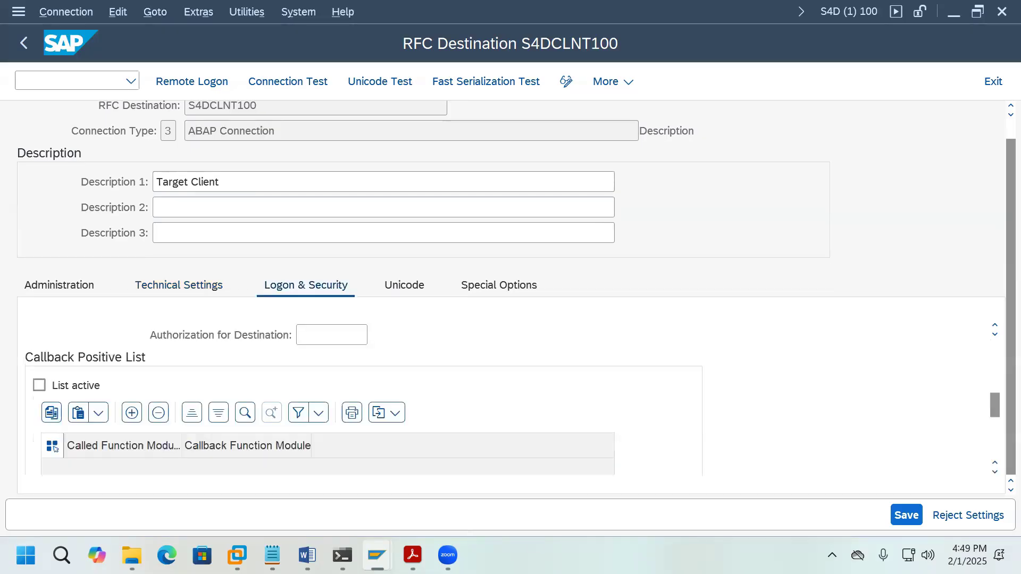
{"action": "left_click_drag", "start_coordinate": [993, 415], "coordinate": [994, 371]}
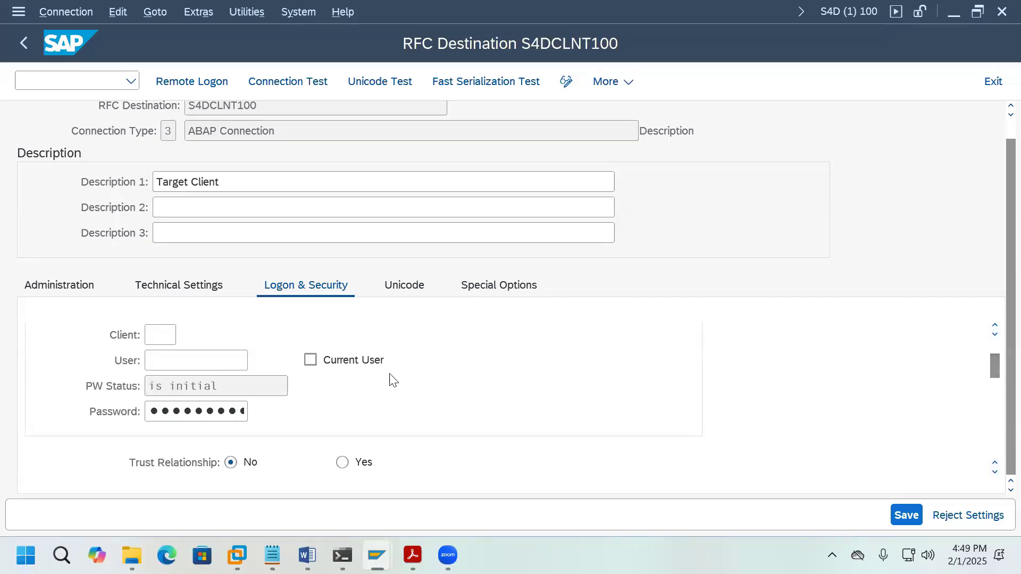
{"action": "left_click", "coordinate": [173, 334]}
{"action": "left_click", "coordinate": [207, 360]}
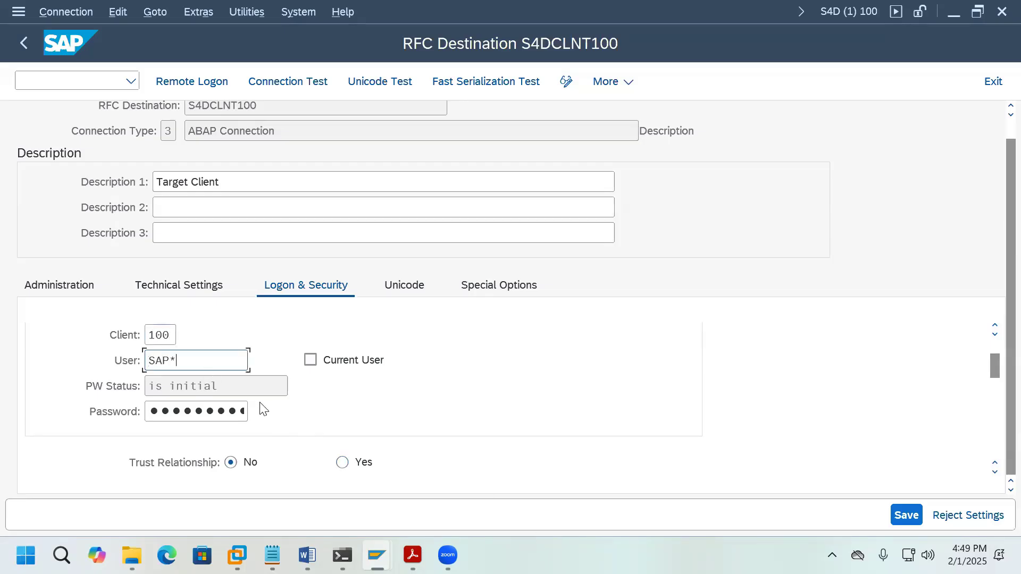
{"action": "left_click", "coordinate": [232, 410]}
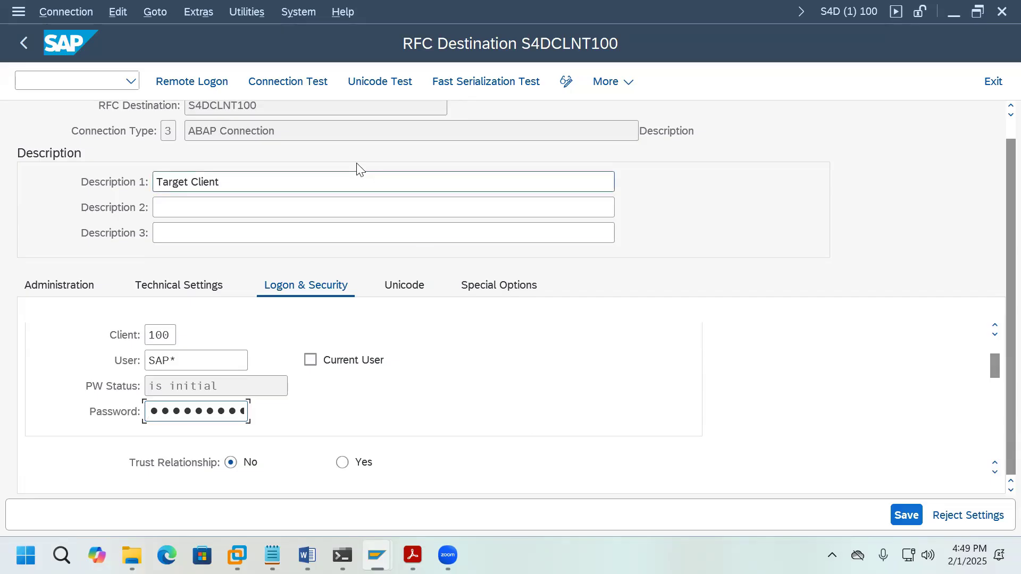
{"action": "left_click", "coordinate": [906, 515]}
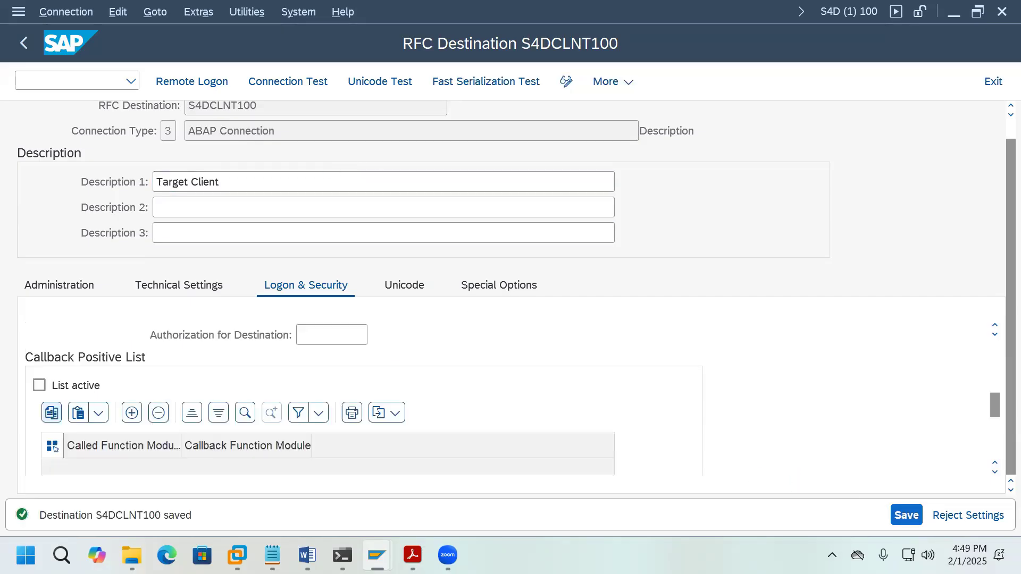
{"action": "left_click", "coordinate": [26, 46]}
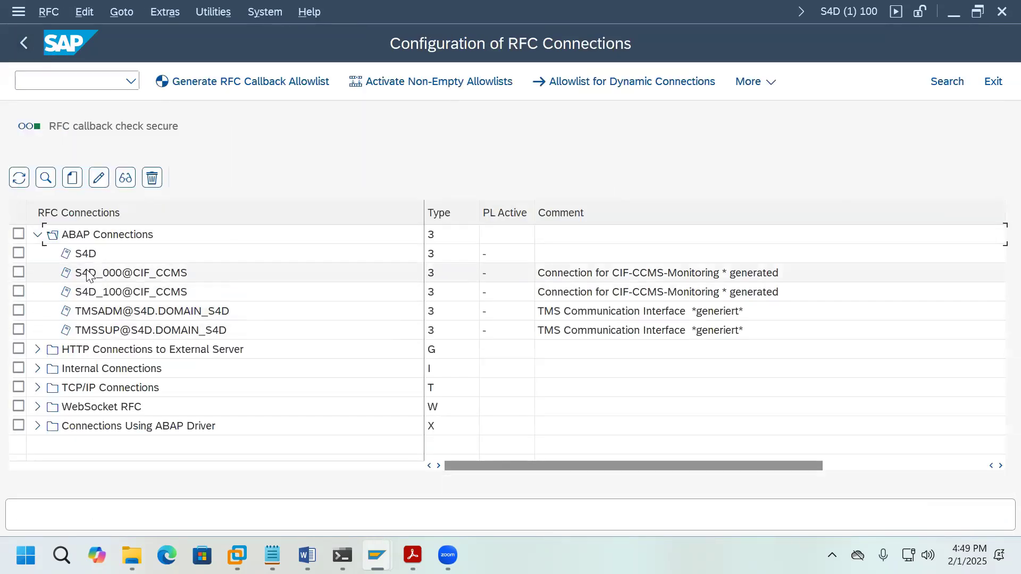
Step: Rerun SM59 and expand ABAP Connections to show S4DCLNT100 with comment 'Target Client'
{"action": "left_click", "coordinate": [37, 235]}
{"action": "left_click", "coordinate": [37, 235]}
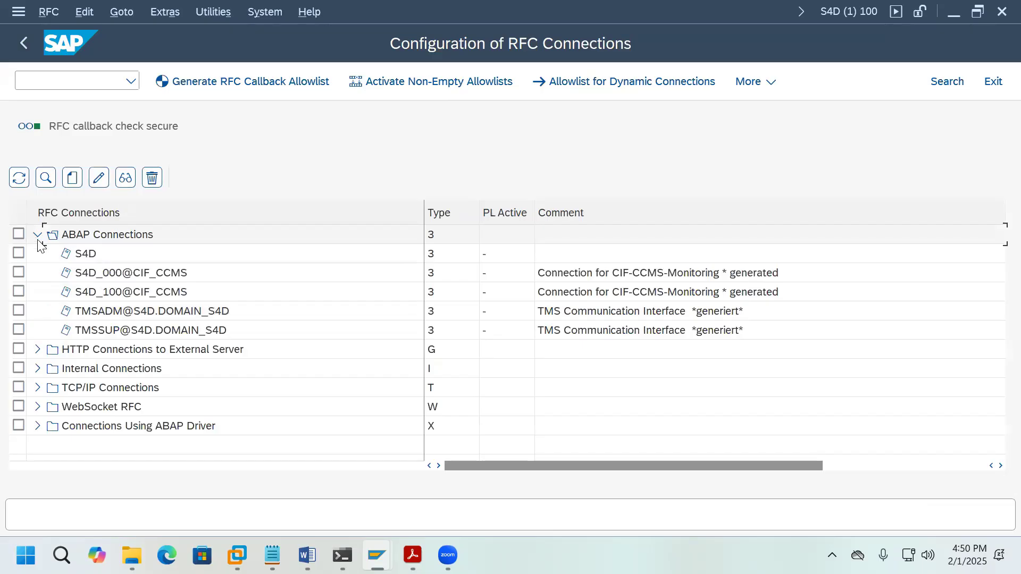
{"action": "left_click", "coordinate": [41, 237]}
{"action": "left_click", "coordinate": [41, 236]}
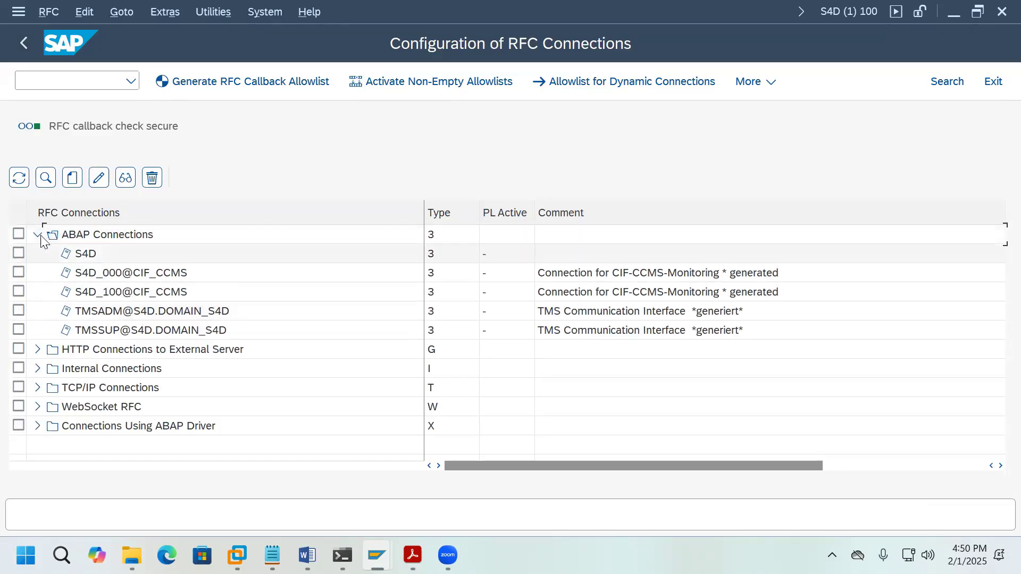
{"action": "left_click", "coordinate": [37, 235]}
{"action": "left_click", "coordinate": [25, 43]}
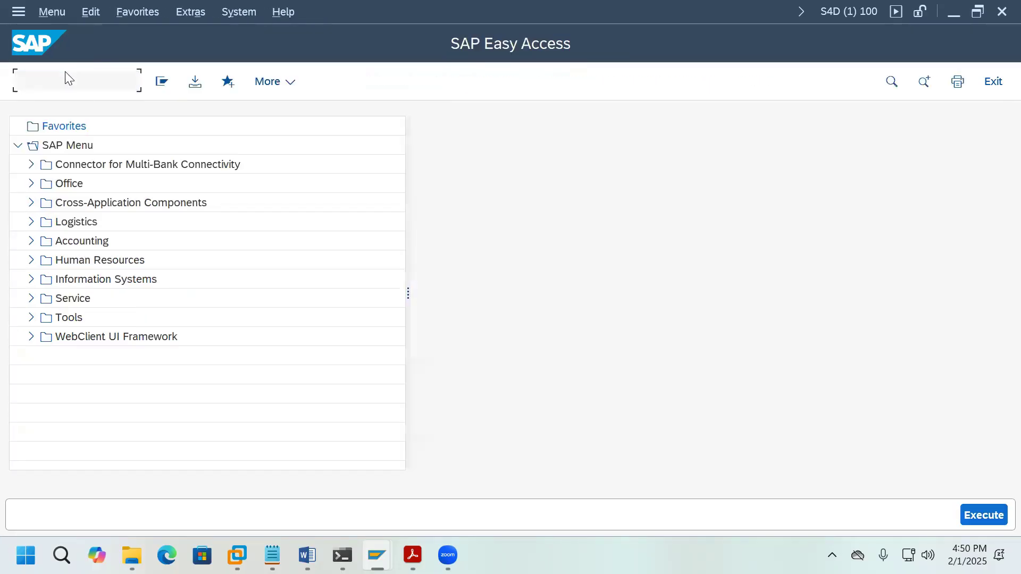
{"action": "type", "text": "sm59"}
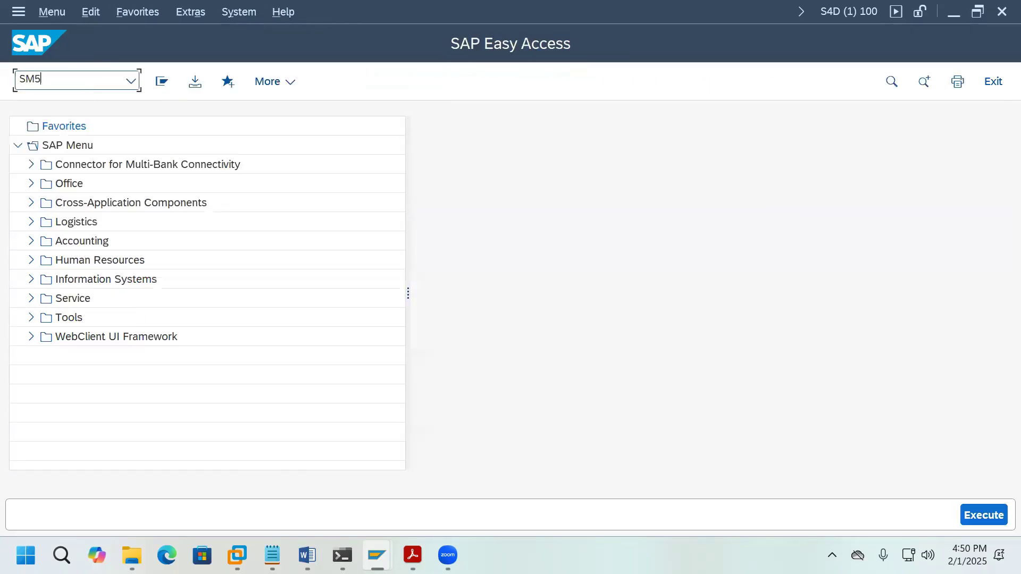
{"action": "key", "text": "Return"}
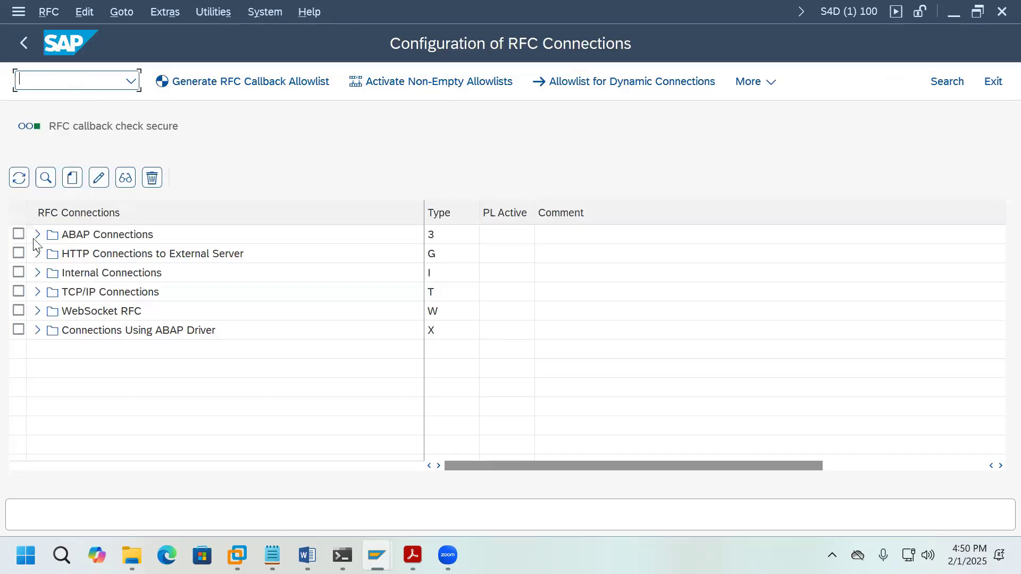
{"action": "left_click", "coordinate": [37, 235]}
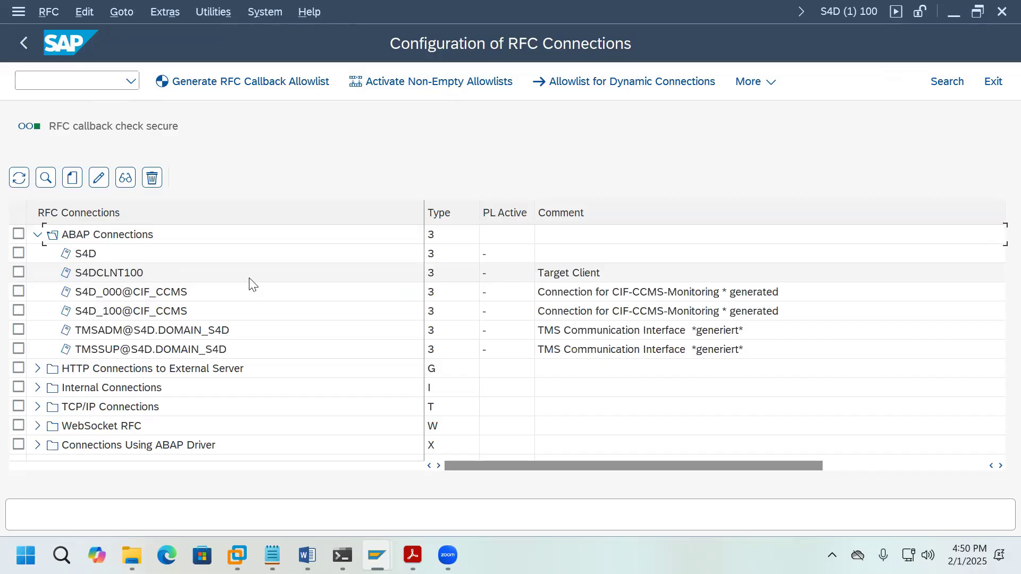
Step: Create ABAP destination S4DCLNT000 with description 'Source Client'
{"action": "left_click", "coordinate": [74, 180]}
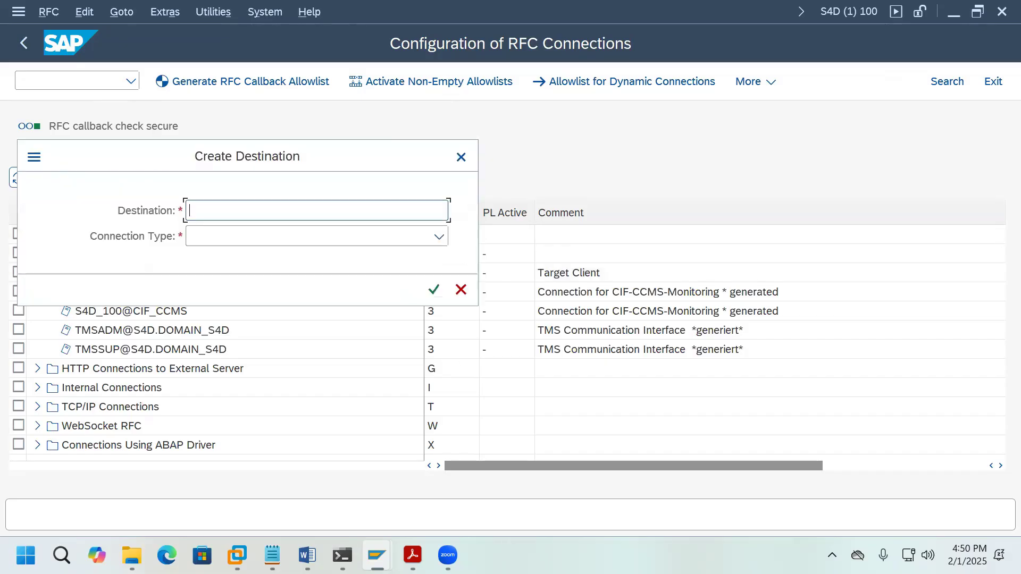
{"action": "type", "text": "S"}
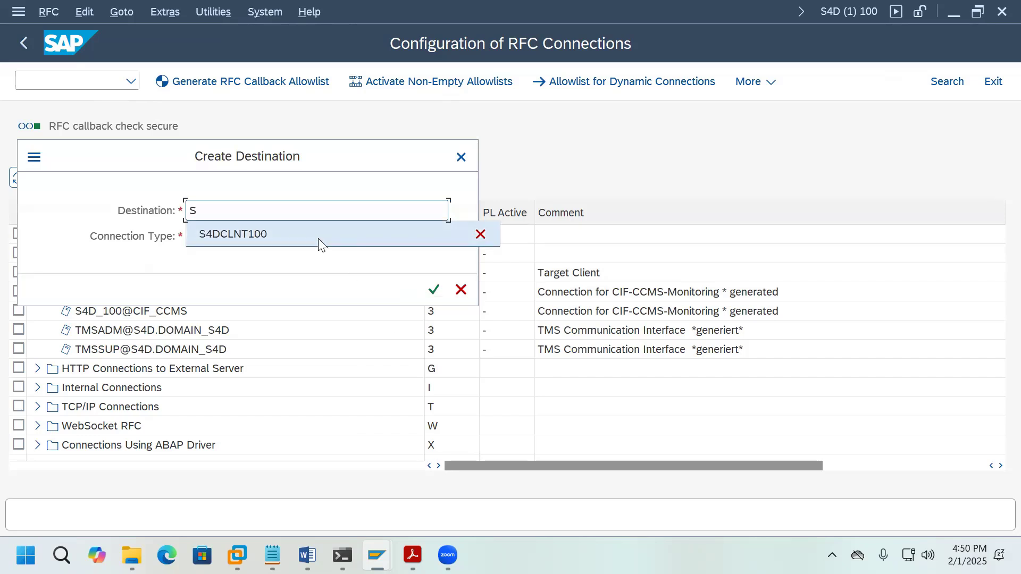
{"action": "left_click", "coordinate": [319, 242]}
{"action": "key", "text": "BackSpace"}
{"action": "key", "text": "BackSpace"}
{"action": "key", "text": "BackSpace"}
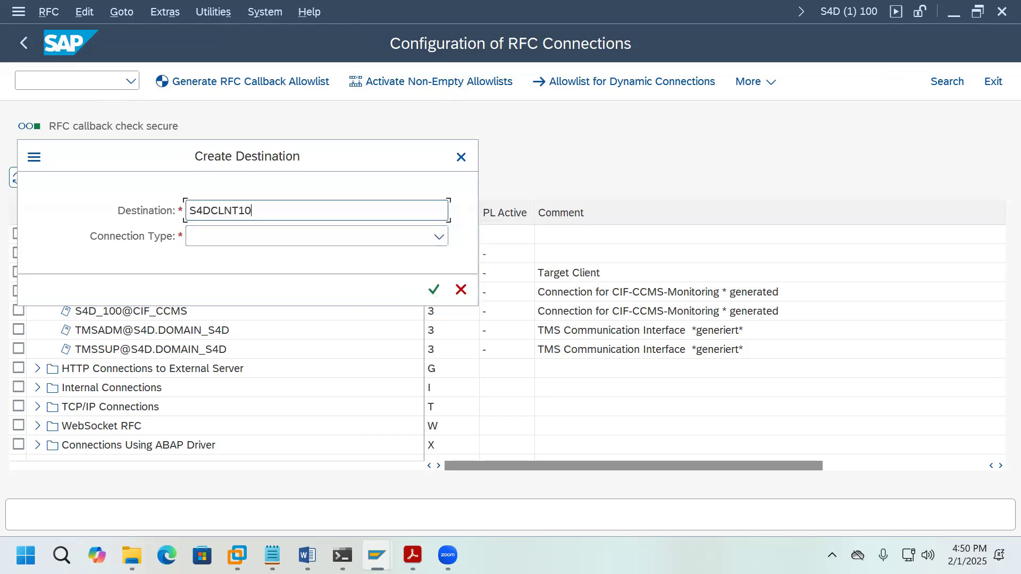
{"action": "type", "text": "000"}
{"action": "left_click", "coordinate": [440, 237]}
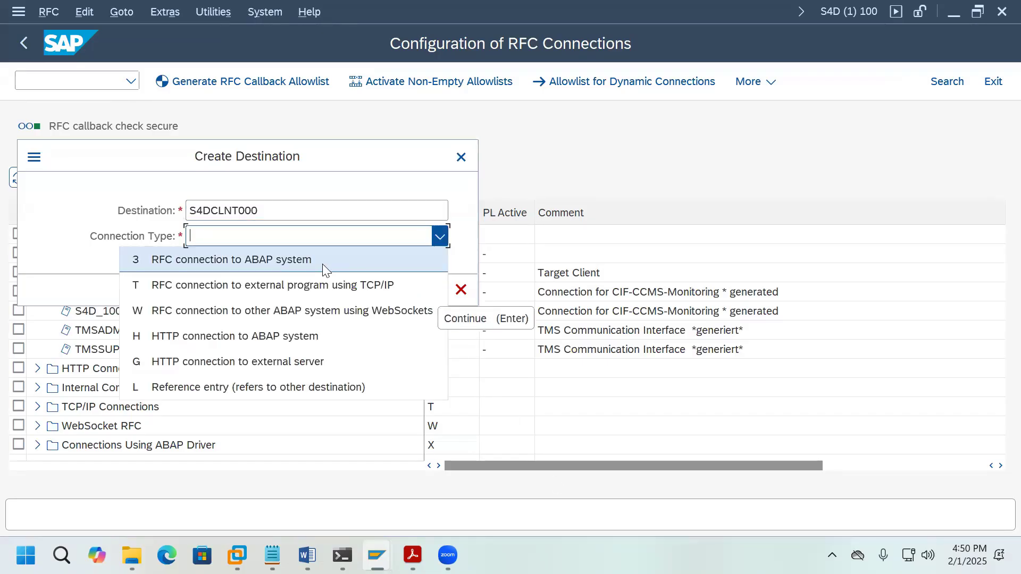
{"action": "left_click", "coordinate": [320, 263]}
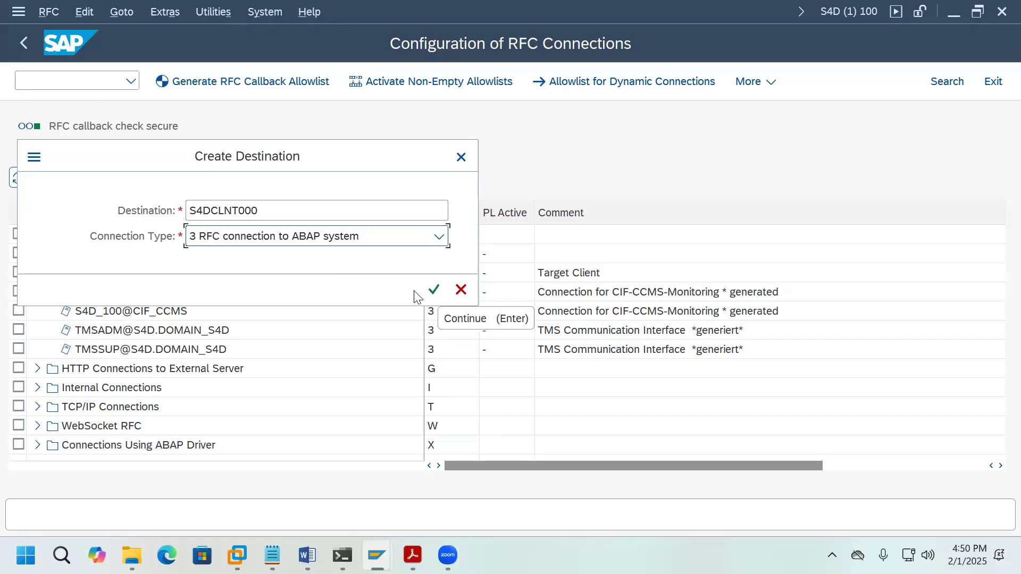
{"action": "left_click", "coordinate": [434, 290]}
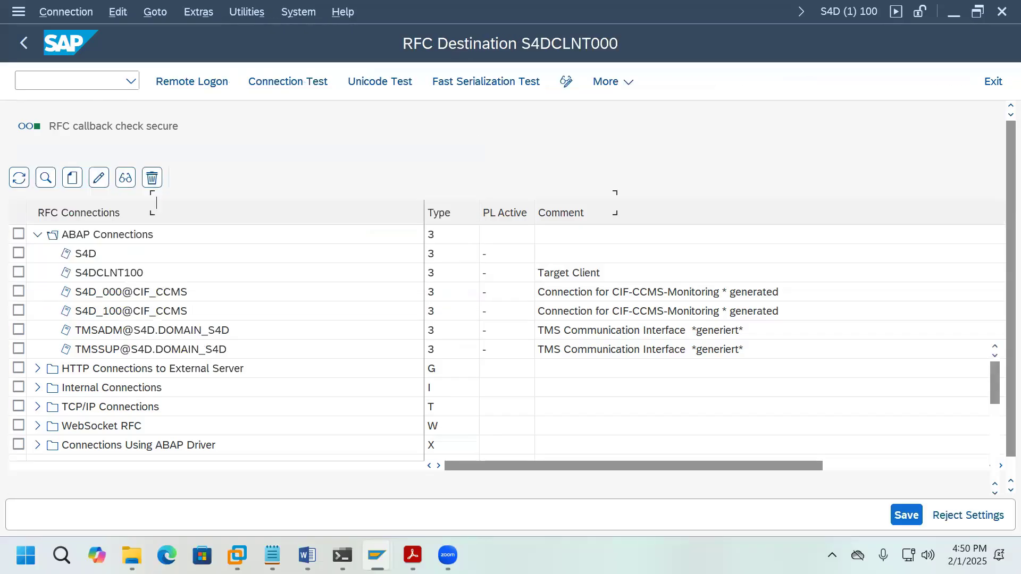
{"action": "left_click_drag", "start_coordinate": [246, 204], "coordinate": [155, 204]}
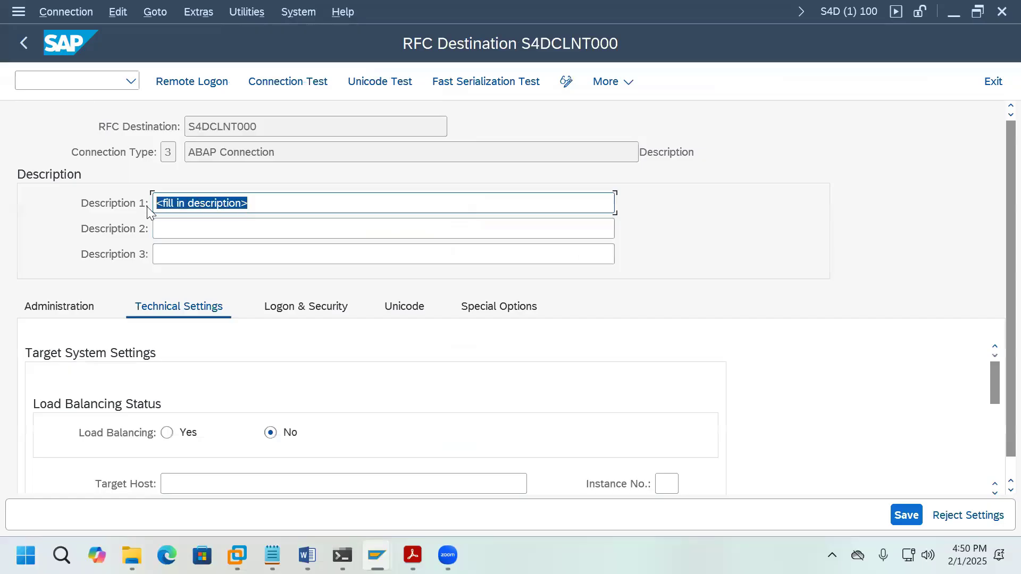
{"action": "type", "text": "0"}
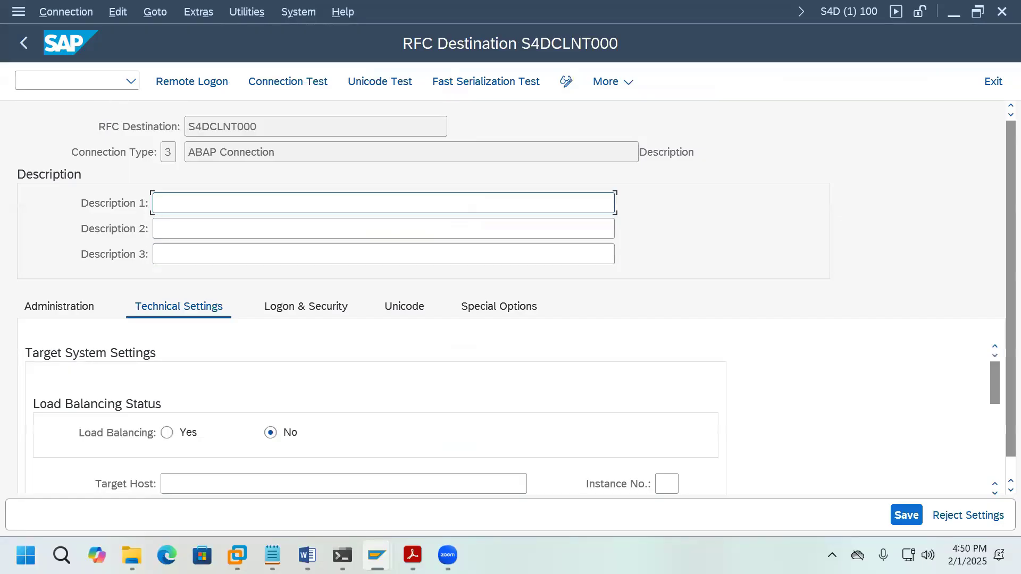
{"action": "type", "text": "urce Client"}
Step: Set S4DCLNT000's target host to vhcals4dci and instance number to 11
{"action": "left_click", "coordinate": [317, 490]}
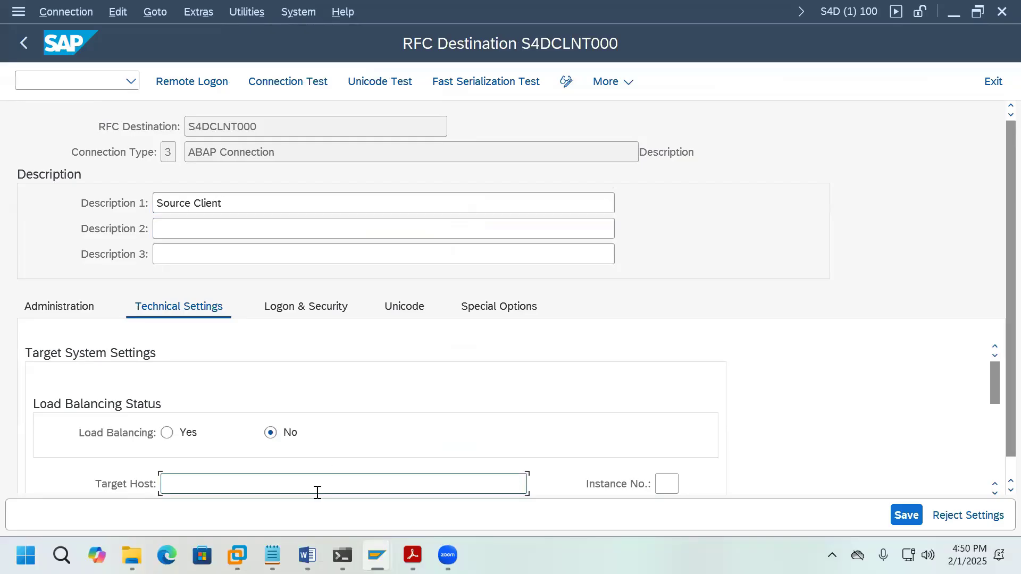
{"action": "type", "text": "vhcals4dci"}
{"action": "left_click", "coordinate": [662, 485]}
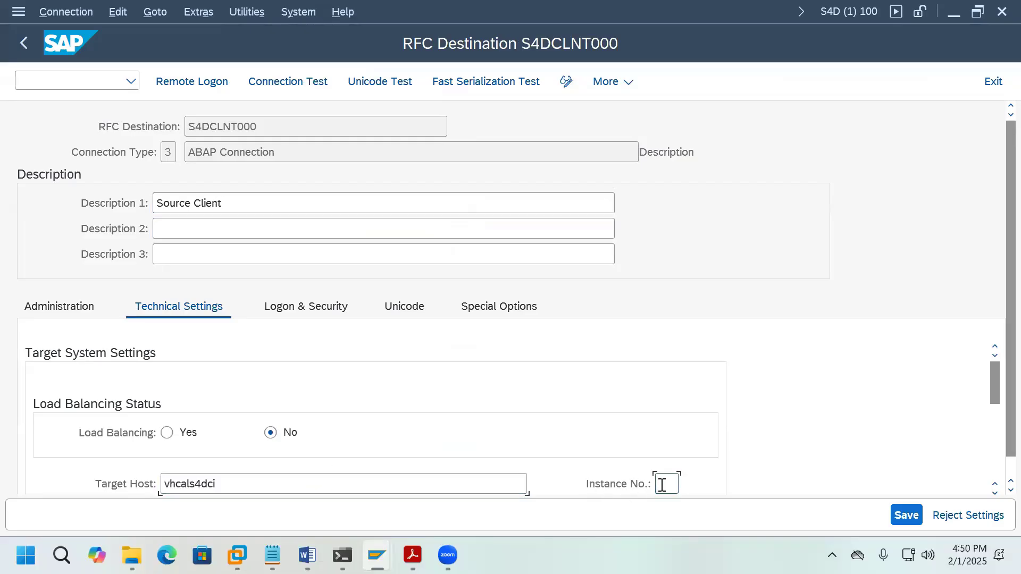
{"action": "type", "text": "11"}
Step: Give S4DCLNT000 logon client 000 with the system user and password, save, and go back
{"action": "left_click", "coordinate": [342, 312]}
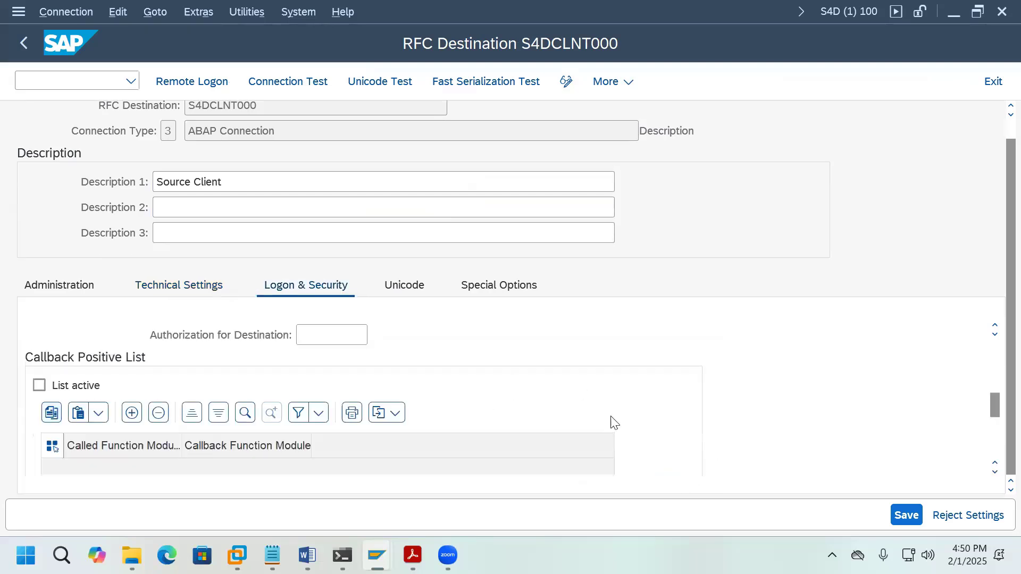
{"action": "left_click_drag", "start_coordinate": [996, 374], "coordinate": [996, 364]}
{"action": "left_click", "coordinate": [165, 336]}
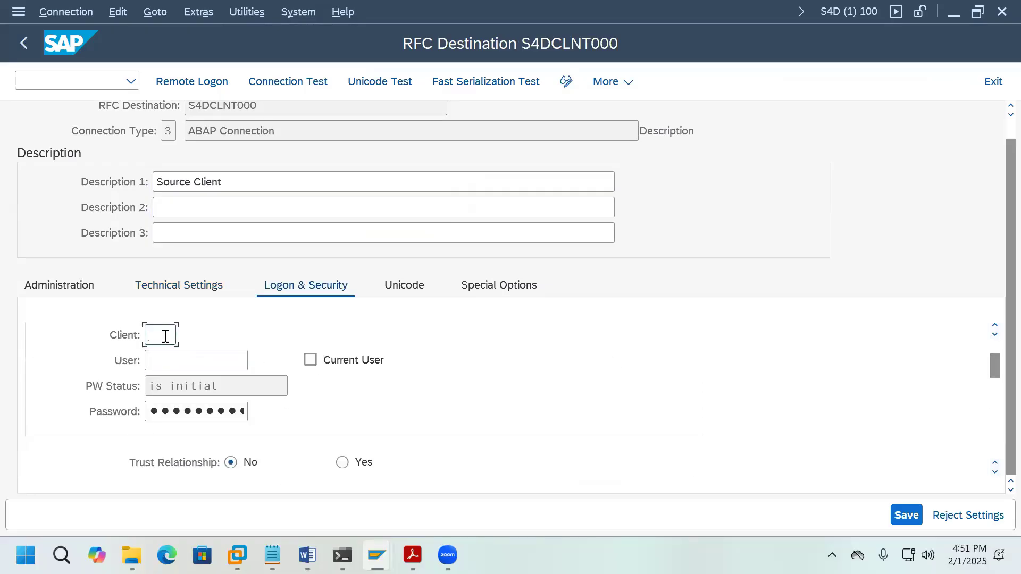
{"action": "type", "text": "000"}
{"action": "left_click", "coordinate": [217, 353]}
{"action": "type", "text": "DDIC"}
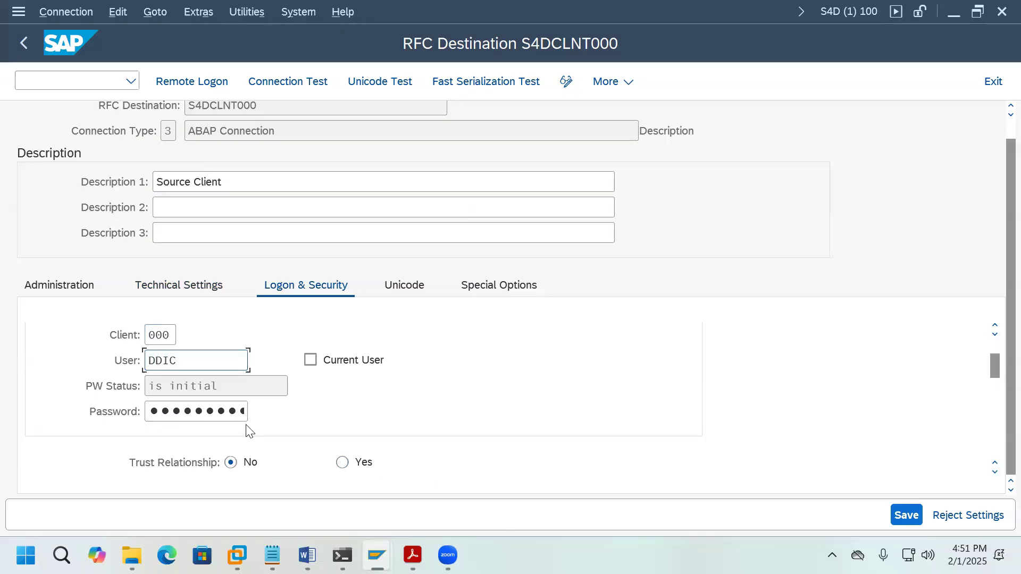
{"action": "left_click", "coordinate": [228, 410]}
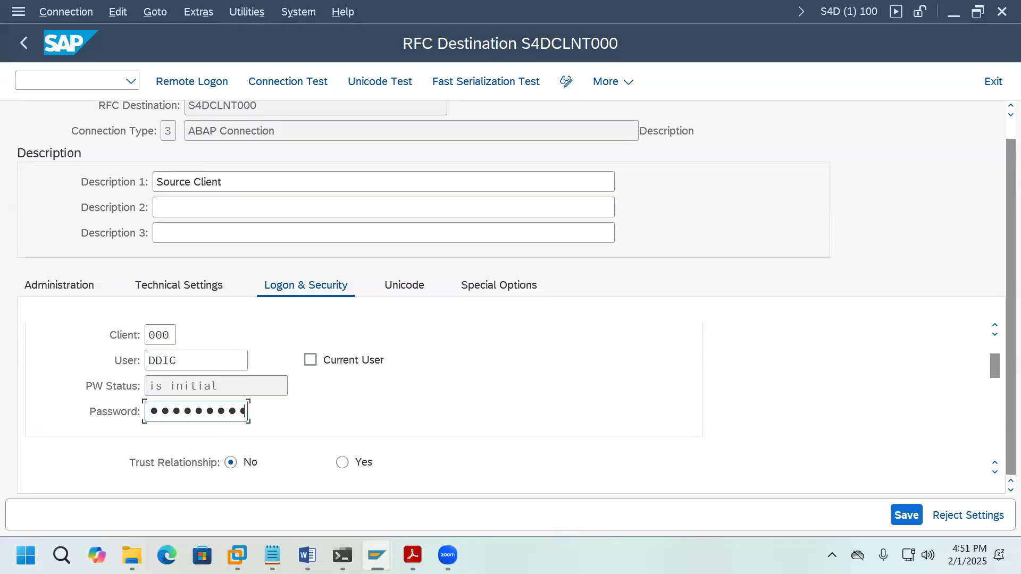
{"action": "left_click", "coordinate": [907, 516]}
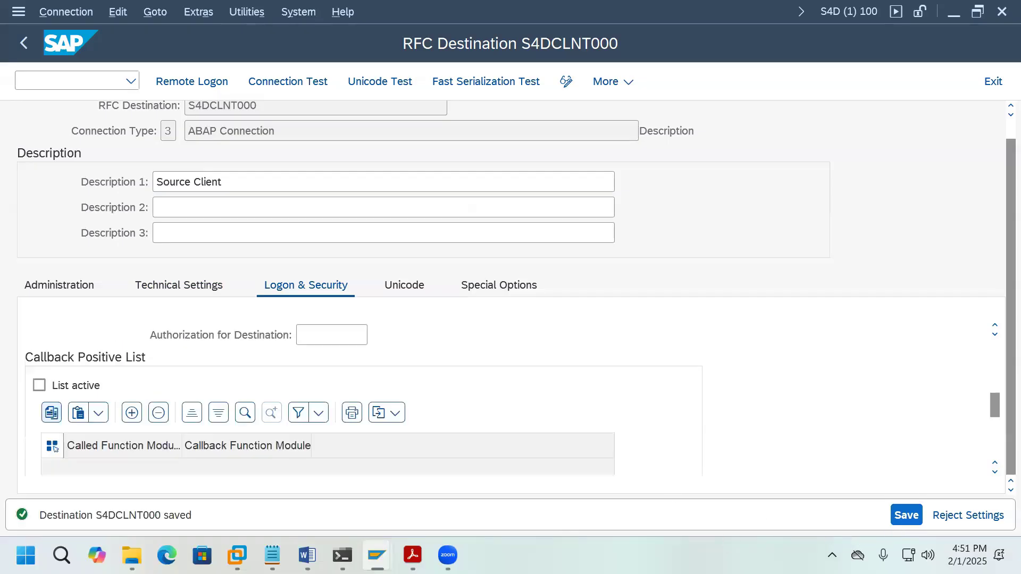
{"action": "left_click", "coordinate": [26, 43]}
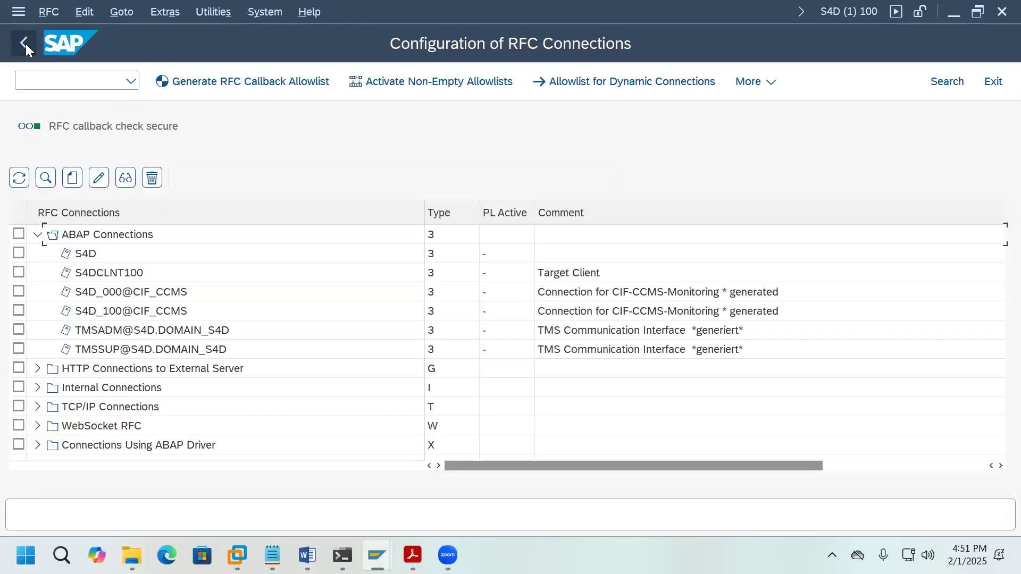
Step: Log off the client 100 session and switch to the client 000 SAP Easy Access window
{"action": "left_click", "coordinate": [994, 85]}
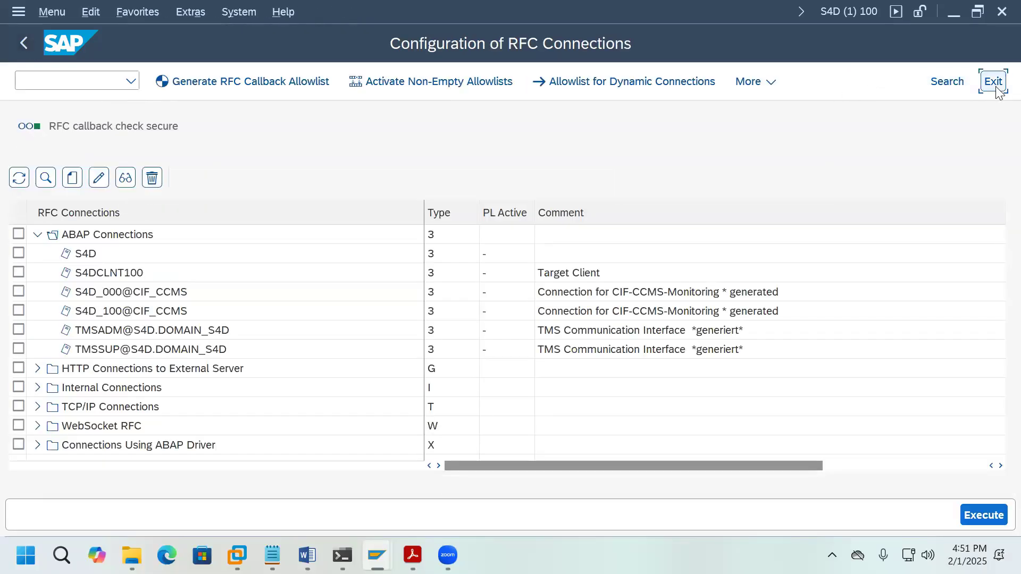
{"action": "left_click", "coordinate": [995, 85]}
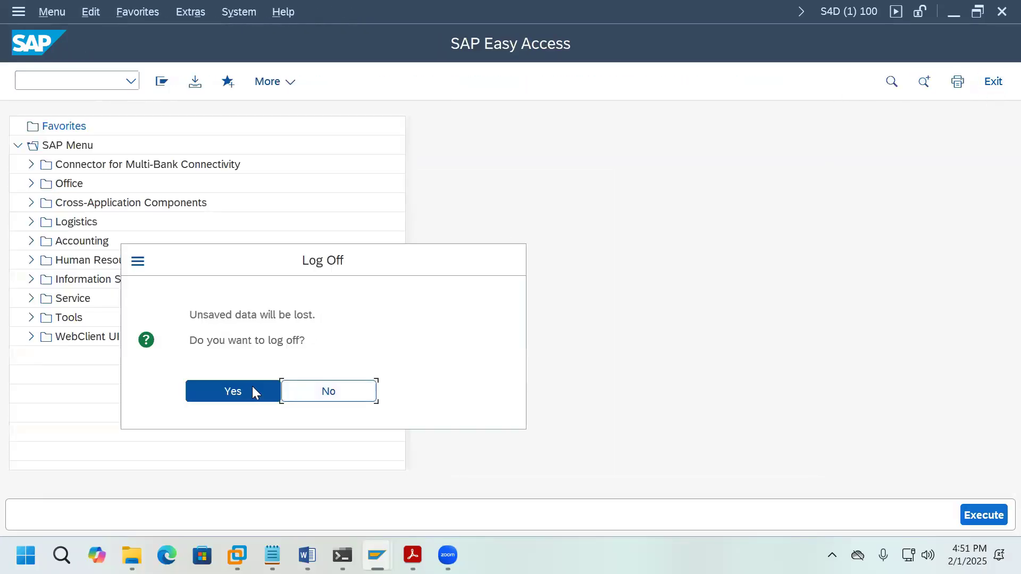
{"action": "left_click", "coordinate": [252, 391]}
{"action": "mouse_move", "coordinate": [376, 555]}
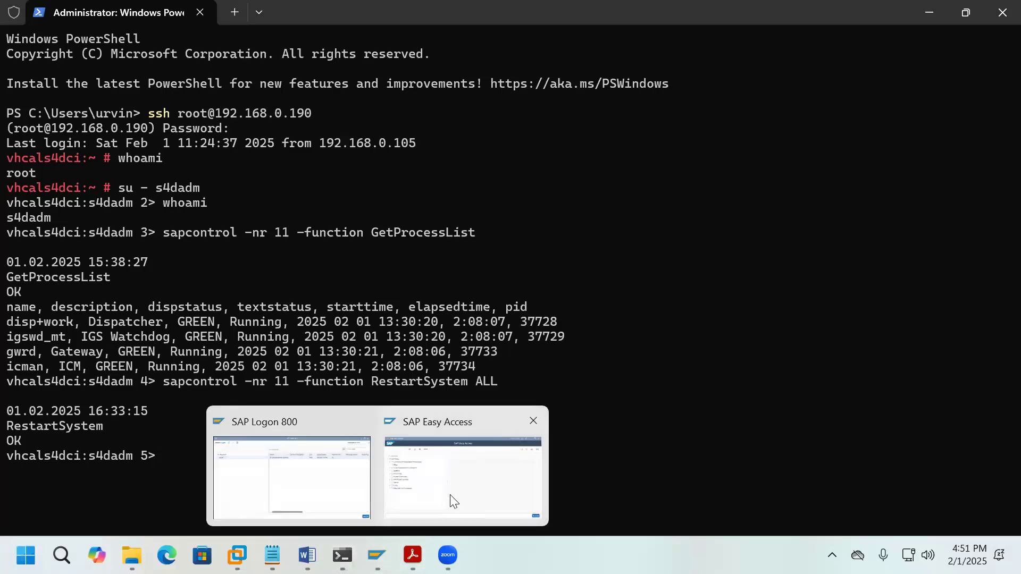
{"action": "left_click", "coordinate": [453, 501]}
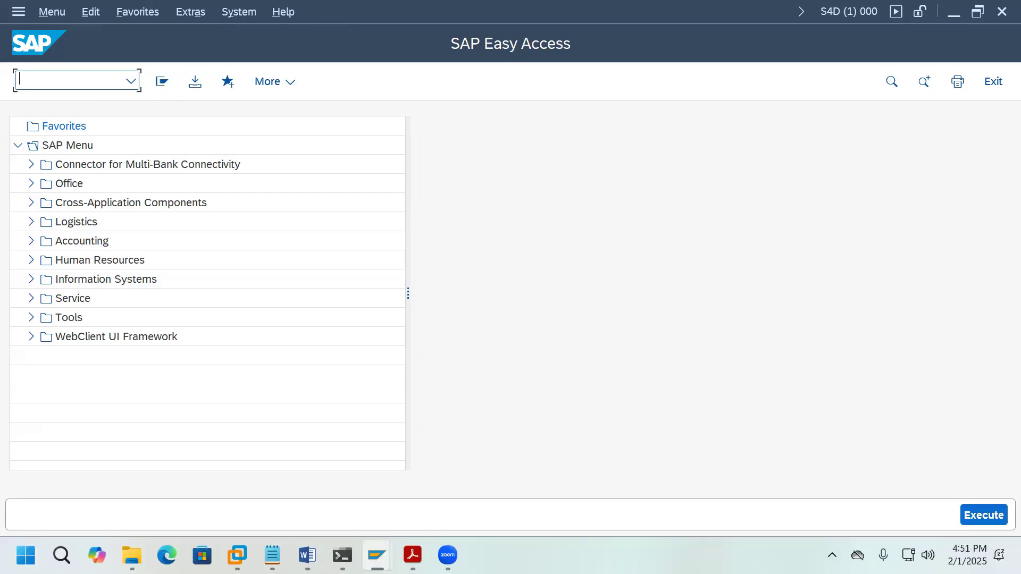
Step: Run FINB_TR_DEST and acknowledge the cross-client table notice
{"action": "type", "text": "FINB_TR_DEST"}
{"action": "key", "text": "Return"}
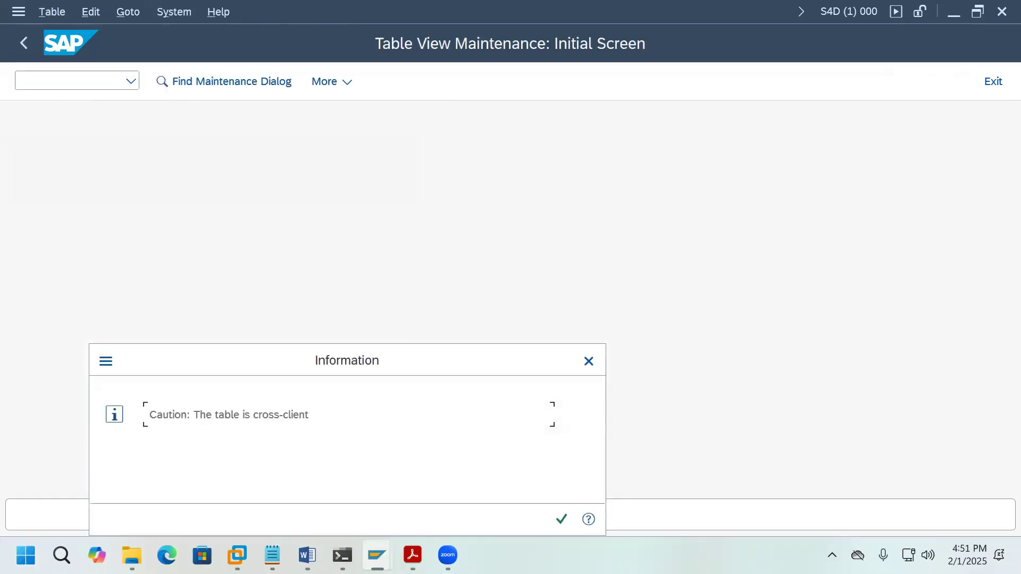
{"action": "left_click", "coordinate": [561, 520]}
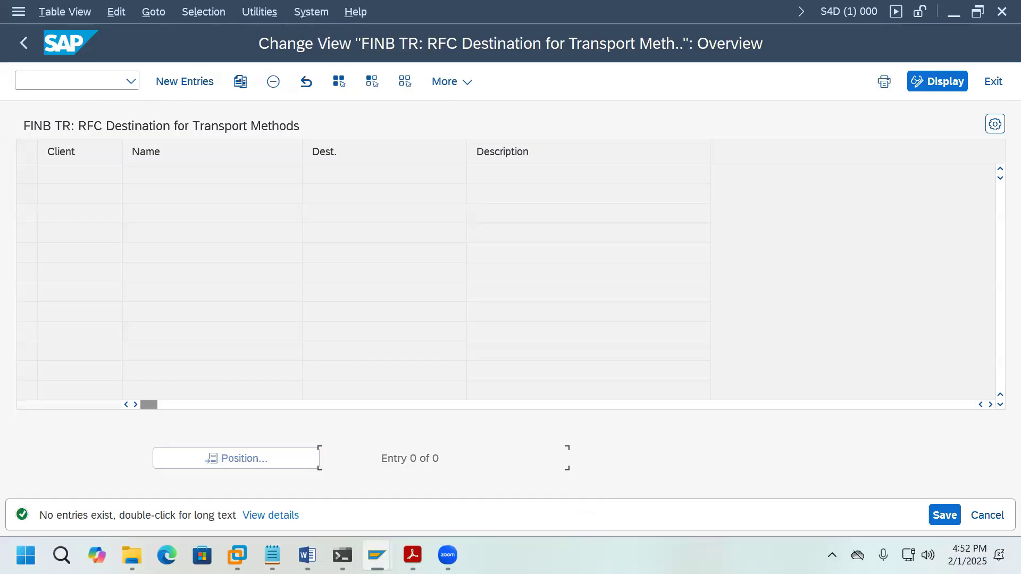
Step: Add new entries mapping client 000 to S4DCLNT000 and client 100 to S4DCLNT100, then bring up the Word notes
{"action": "left_click", "coordinate": [200, 85]}
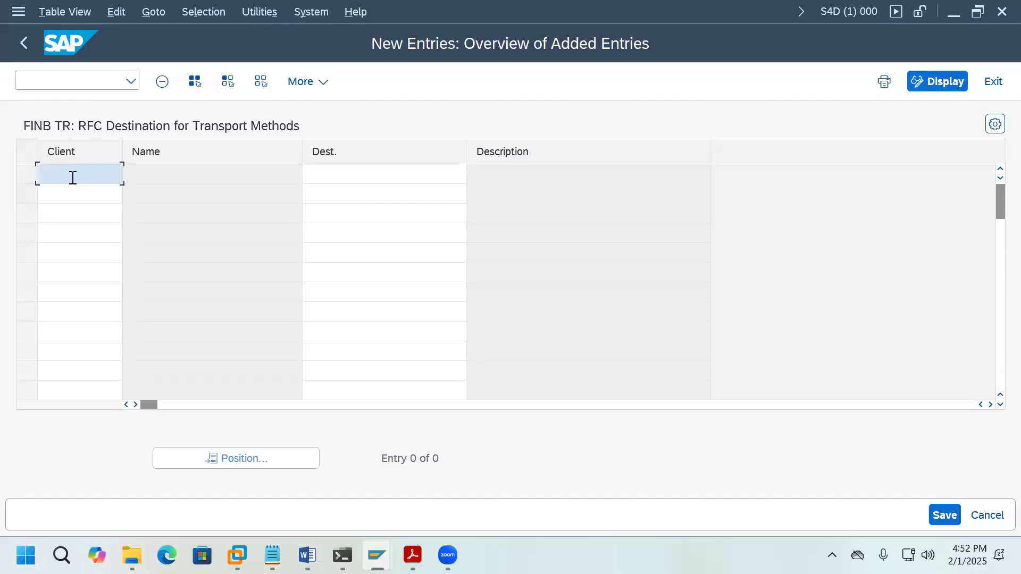
{"action": "type", "text": "000"}
{"action": "left_click", "coordinate": [360, 175]}
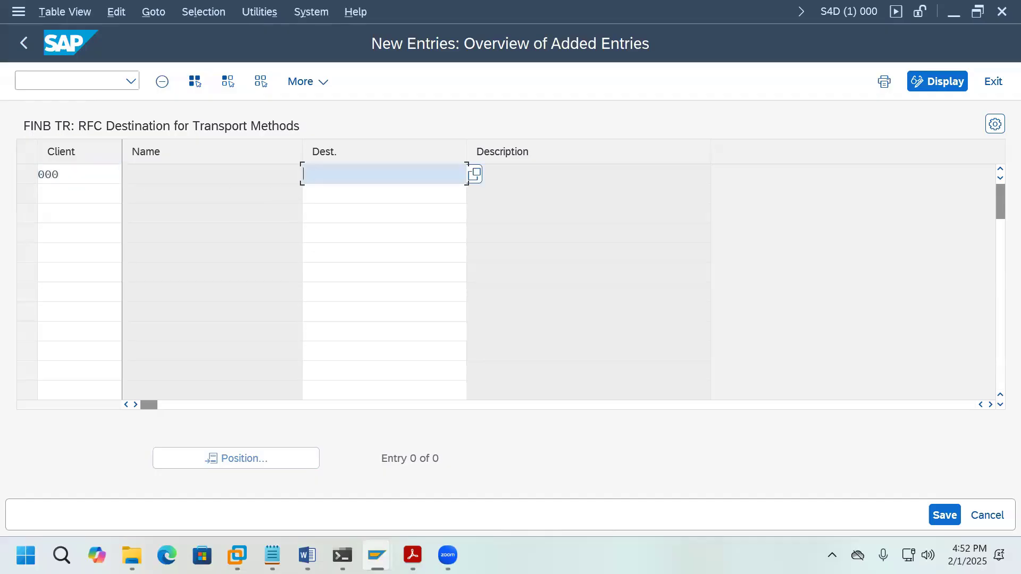
{"action": "type", "text": "S4DCLNT000"}
{"action": "key", "text": "Return"}
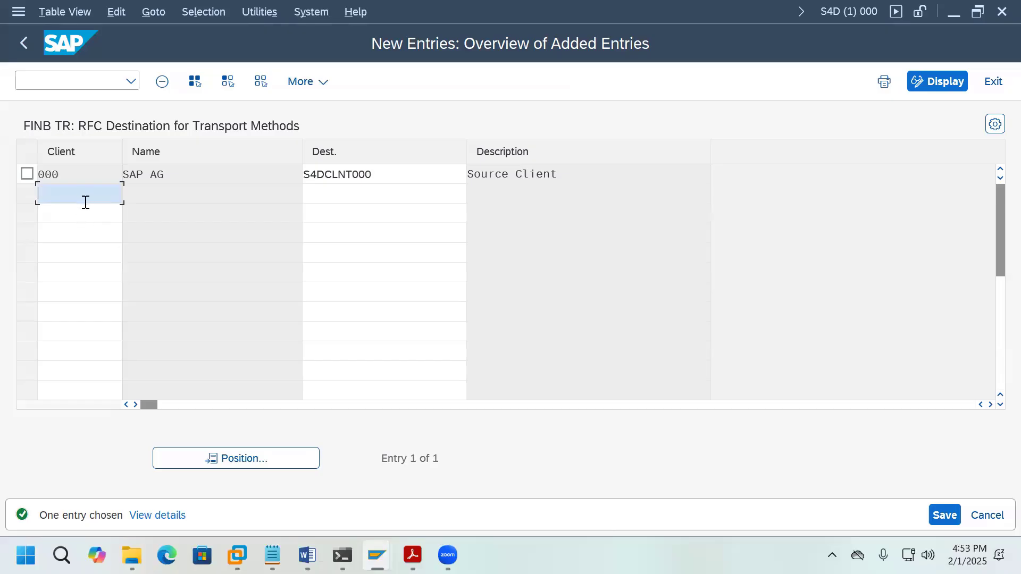
{"action": "type", "text": "100"}
{"action": "left_click", "coordinate": [386, 195]}
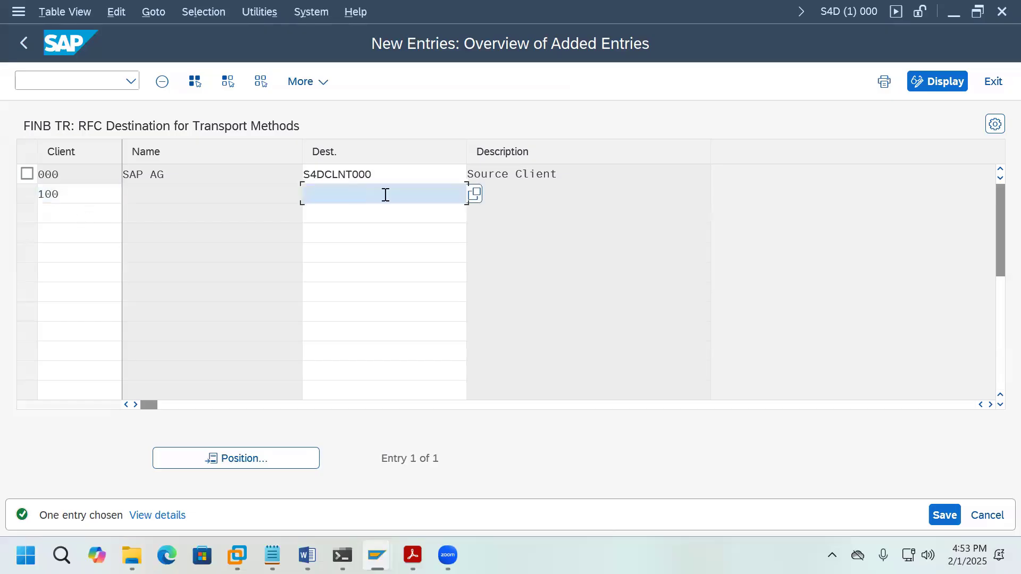
{"action": "type", "text": "S4"}
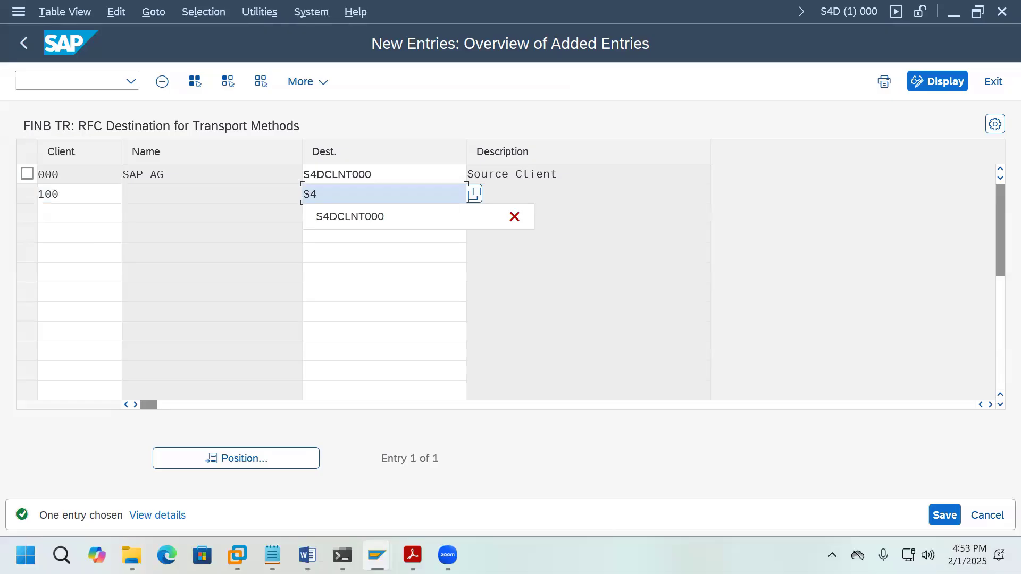
{"action": "type", "text": "DCLNT100"}
{"action": "key", "text": "Return"}
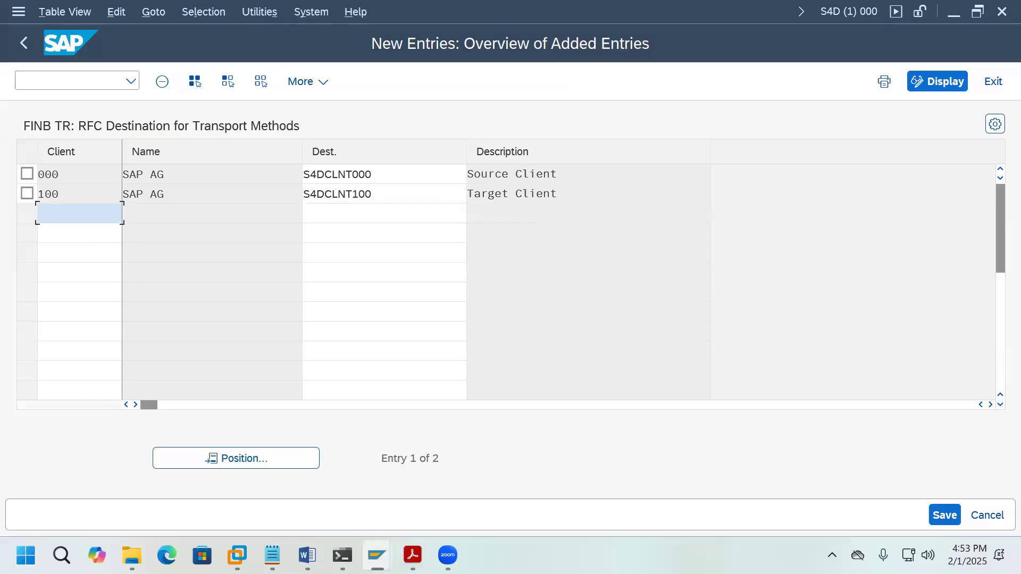
{"action": "left_click", "coordinate": [307, 556]}
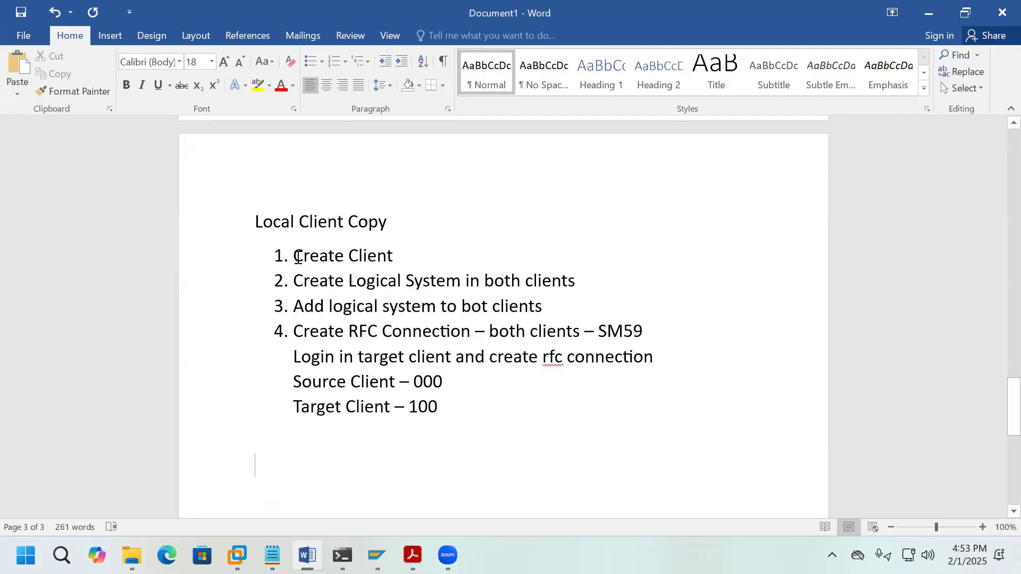
{"action": "left_click_drag", "start_coordinate": [295, 257], "coordinate": [385, 257]}
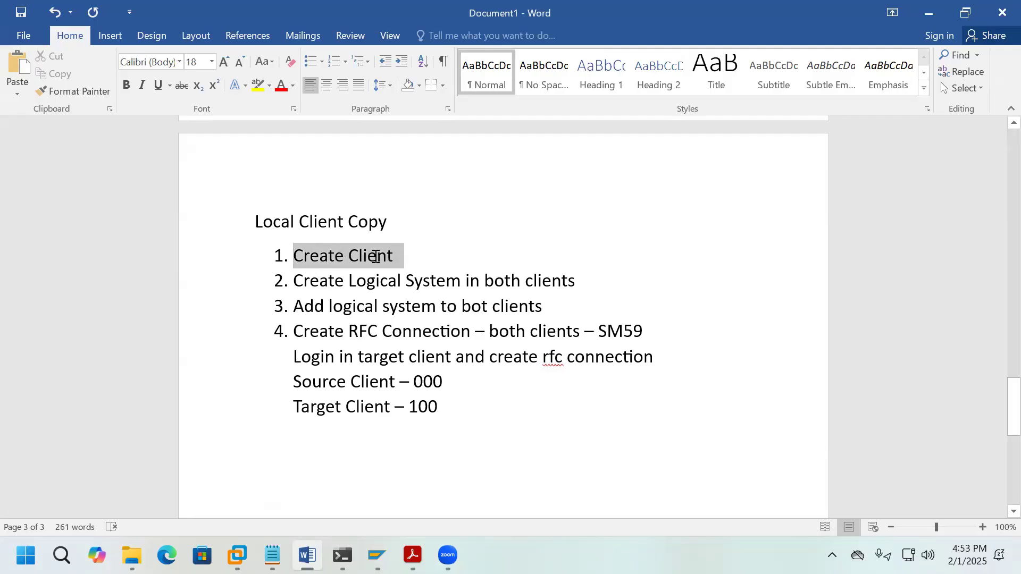
{"action": "left_click", "coordinate": [416, 264]}
{"action": "key", "text": "Return"}
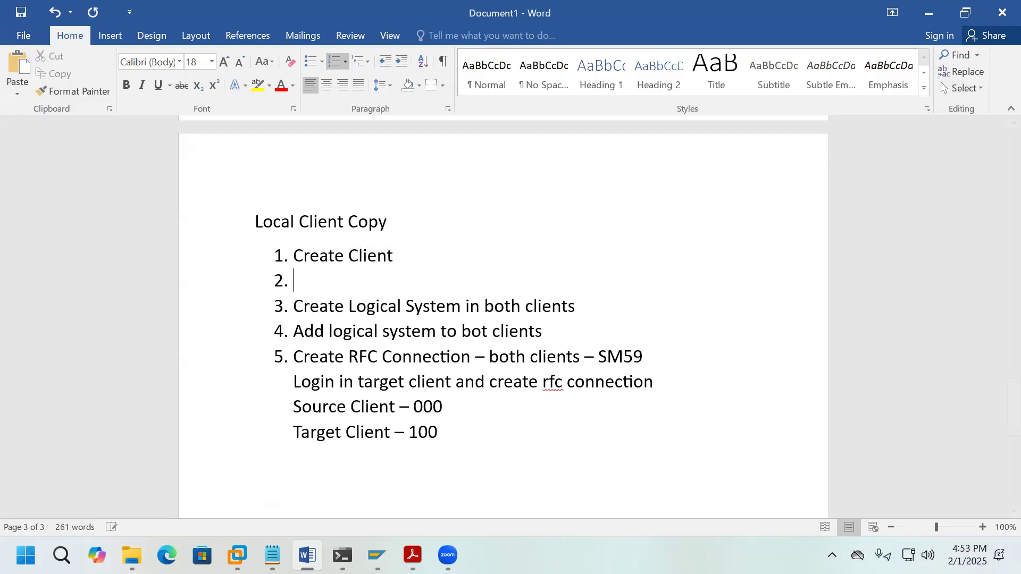
{"action": "type", "text": "Login in "}
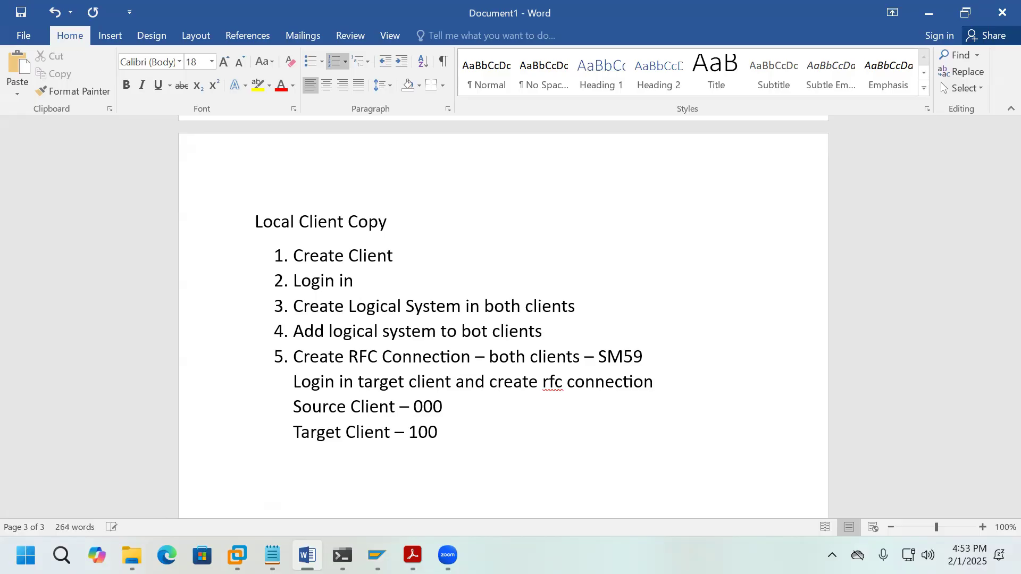
{"action": "type", "text": "new client"}
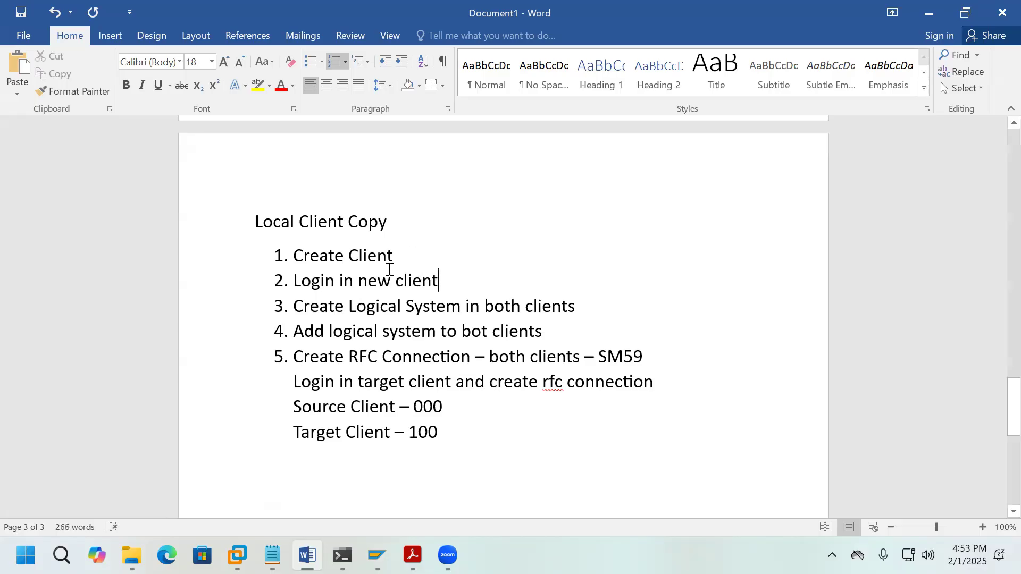
{"action": "left_click", "coordinate": [580, 306]}
{"action": "type", "text": "- "}
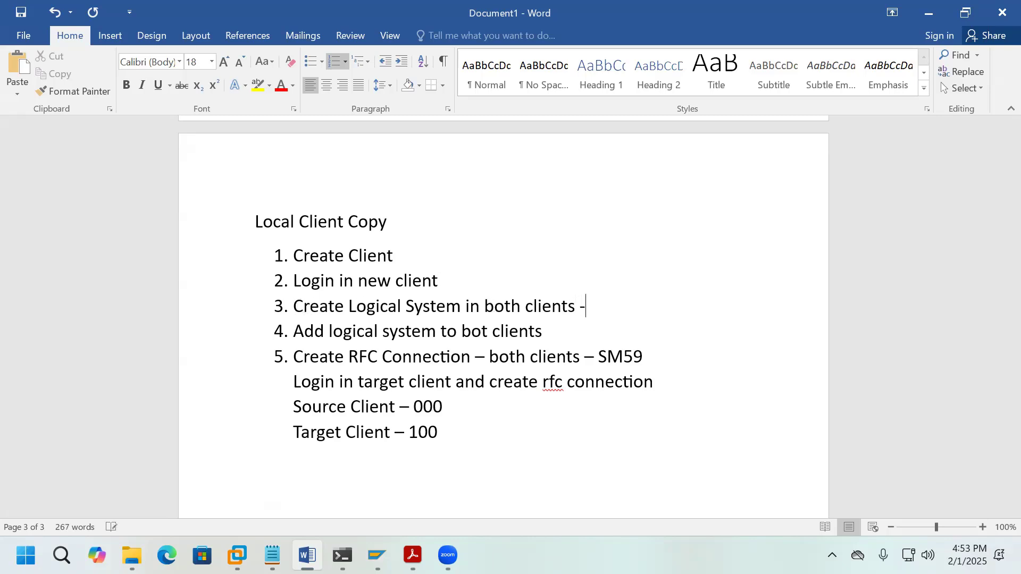
{"action": "type", "text": "000"}
{"action": "left_click", "coordinate": [559, 335]}
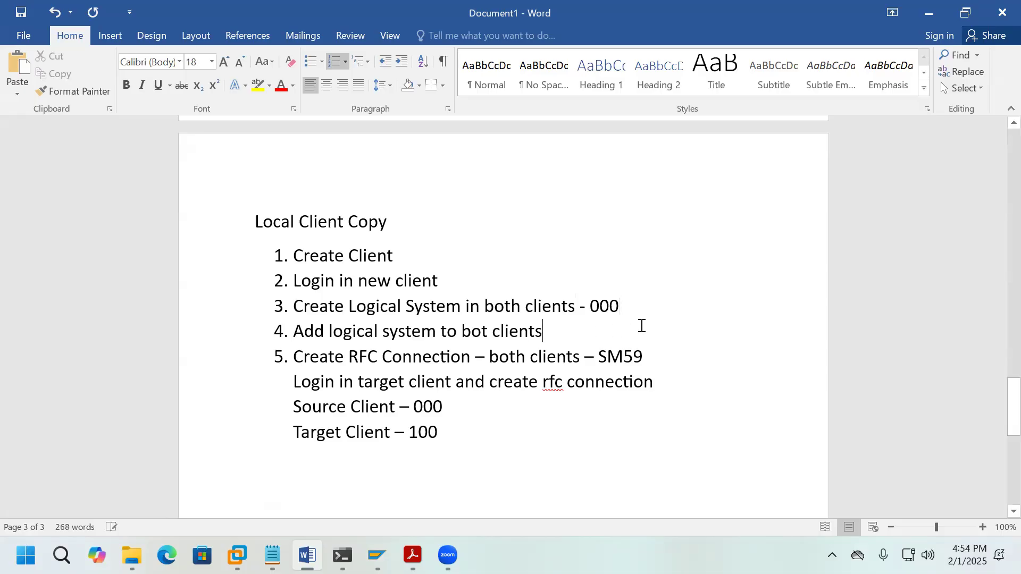
{"action": "type", "text": "- "}
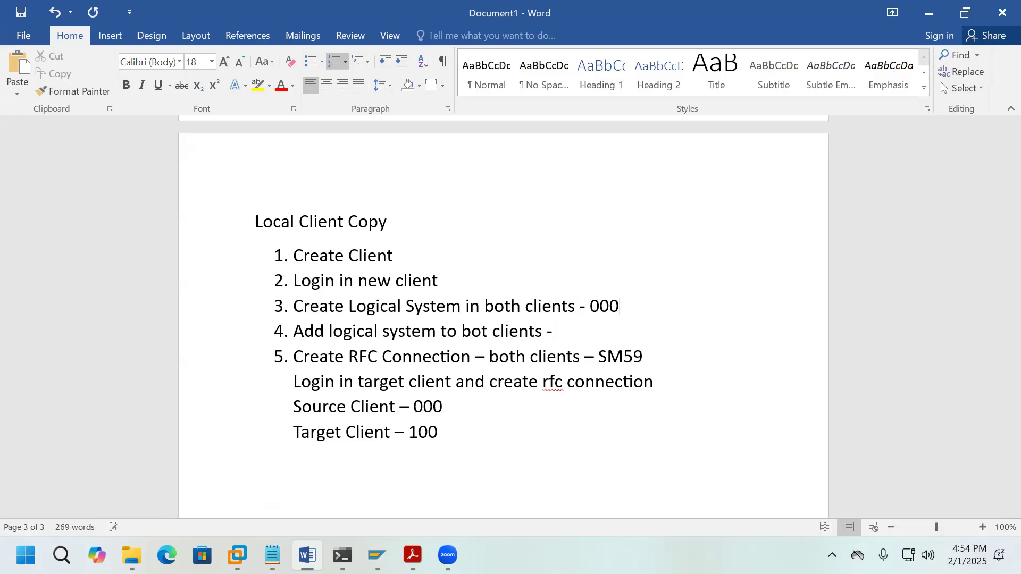
{"action": "type", "text": "000"}
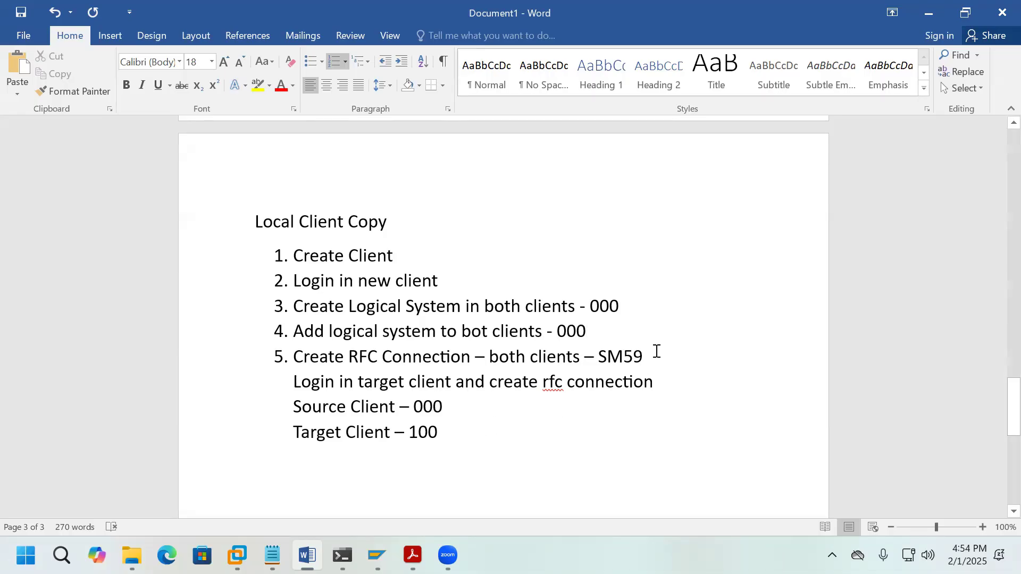
{"action": "left_click", "coordinate": [687, 355]}
{"action": "type", "text": "- "}
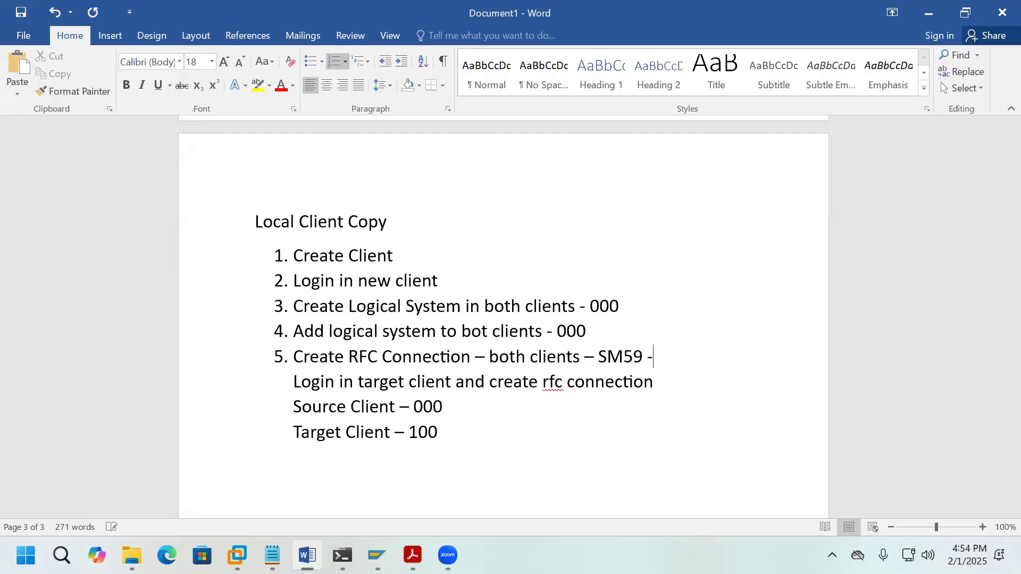
{"action": "type", "text": "100"}
{"action": "left_click_drag", "start_coordinate": [442, 432], "coordinate": [292, 416]}
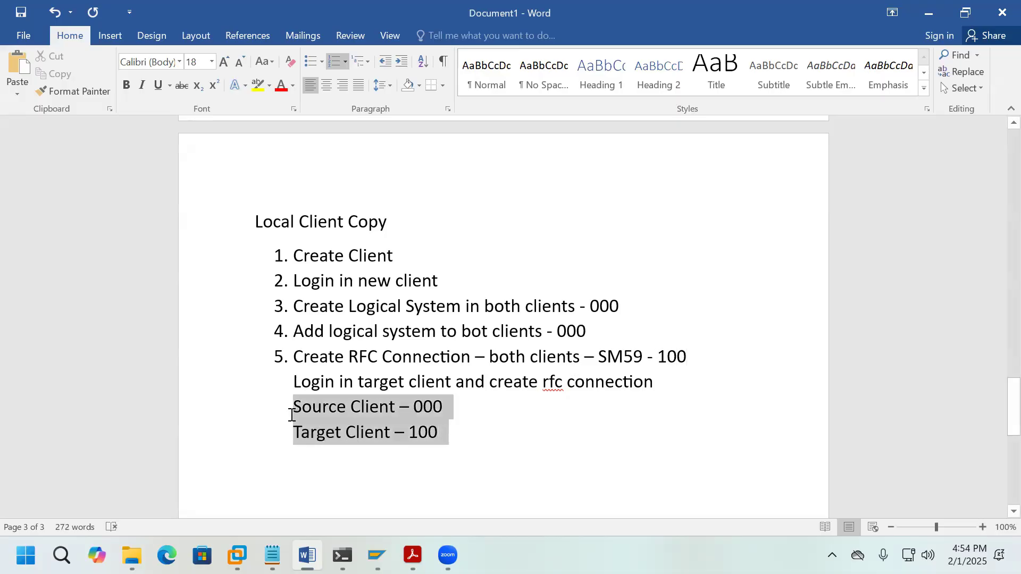
{"action": "left_click", "coordinate": [494, 425]}
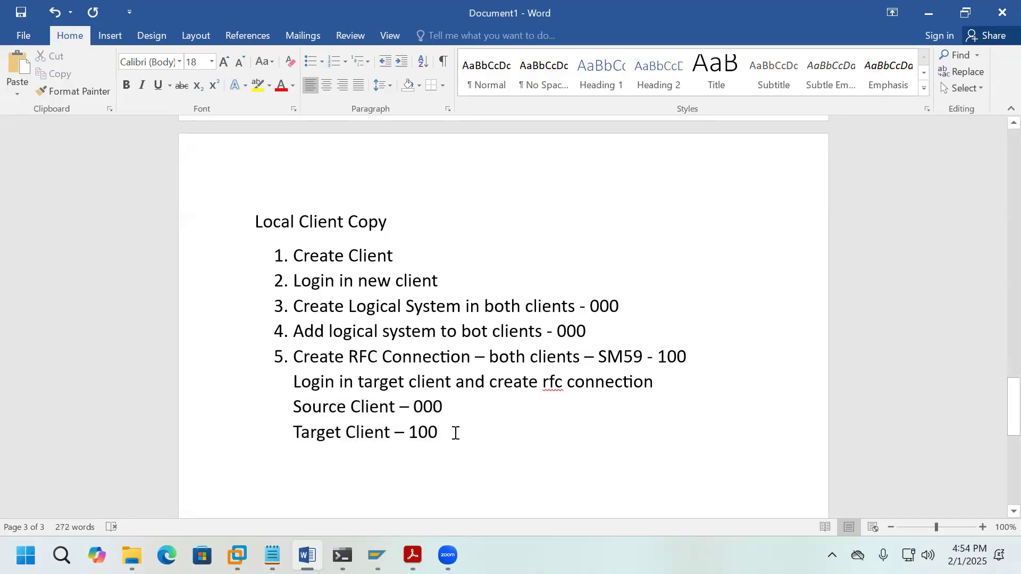
{"action": "key", "text": "Return"}
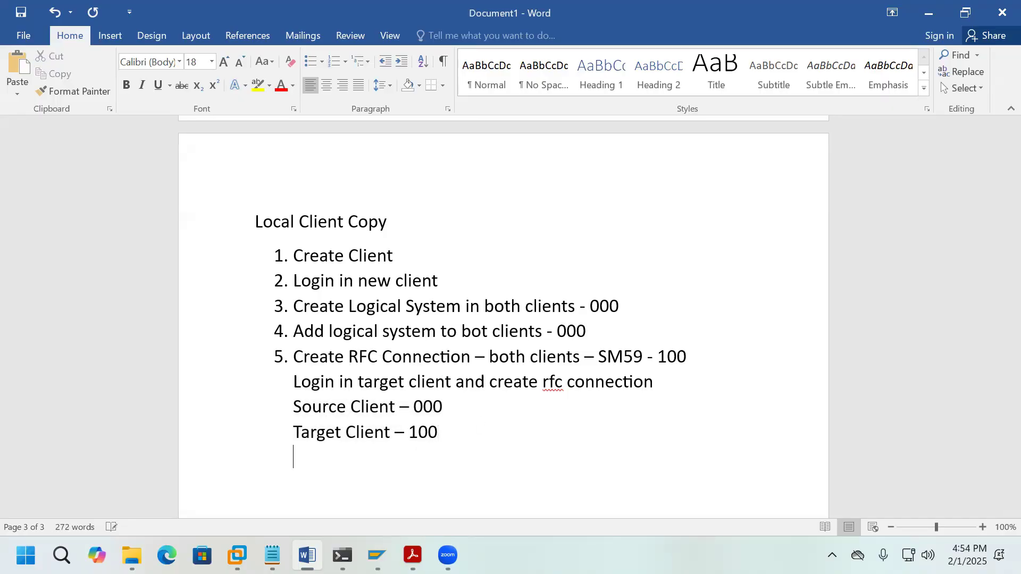
{"action": "type", "text": "6."}
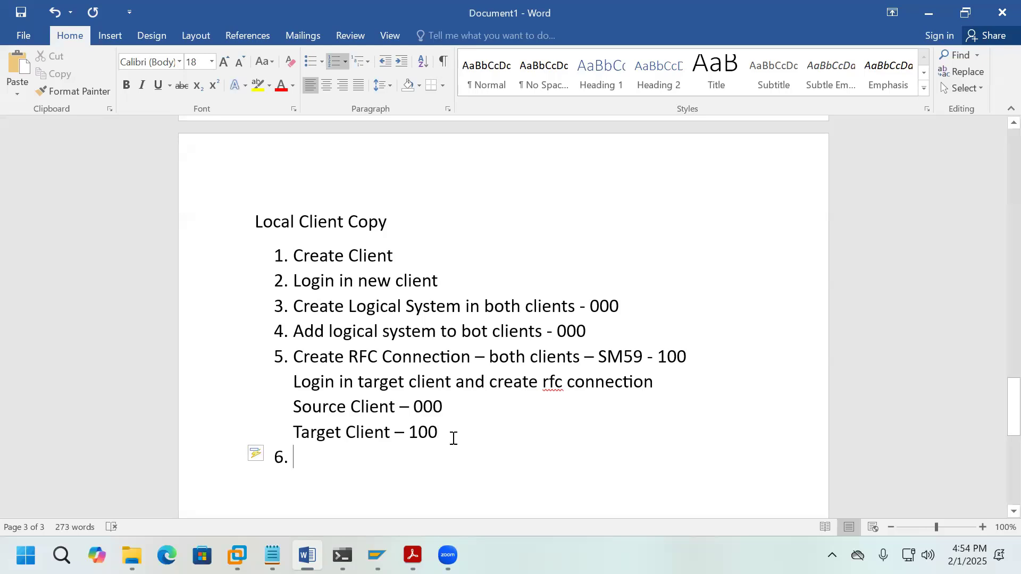
{"action": "mouse_move", "coordinate": [377, 556]}
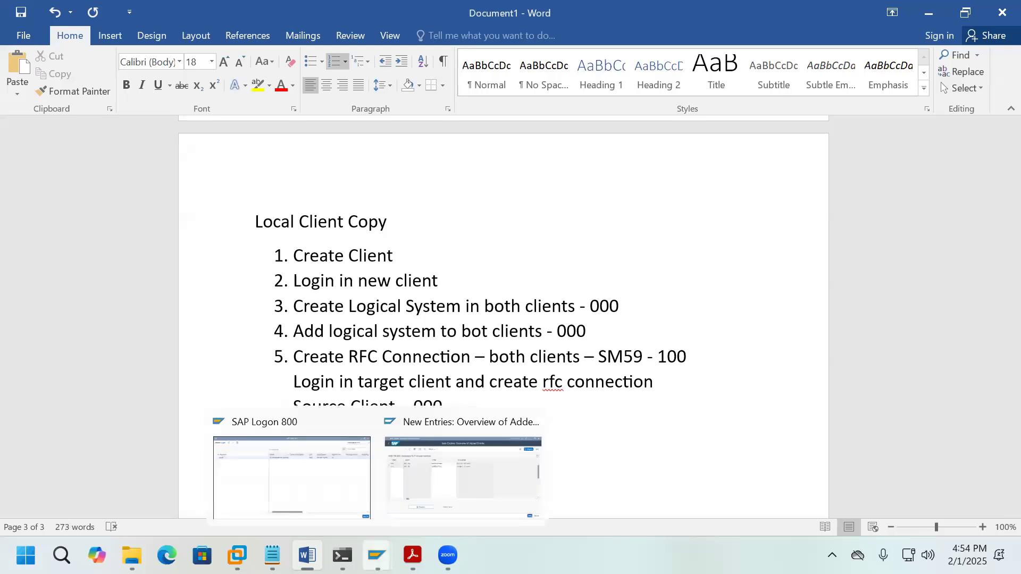
{"action": "left_click", "coordinate": [456, 498]}
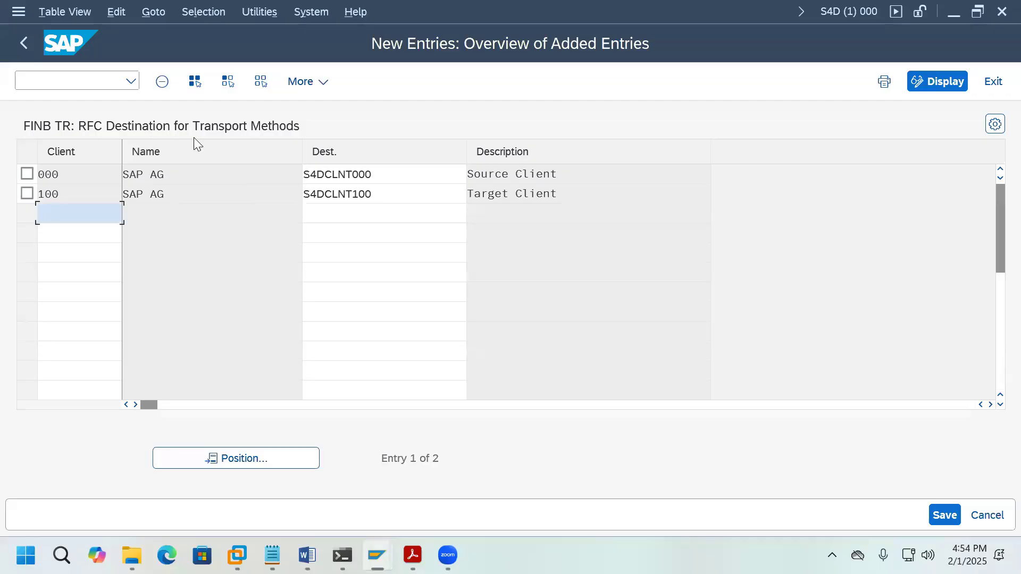
{"action": "mouse_move", "coordinate": [313, 550]}
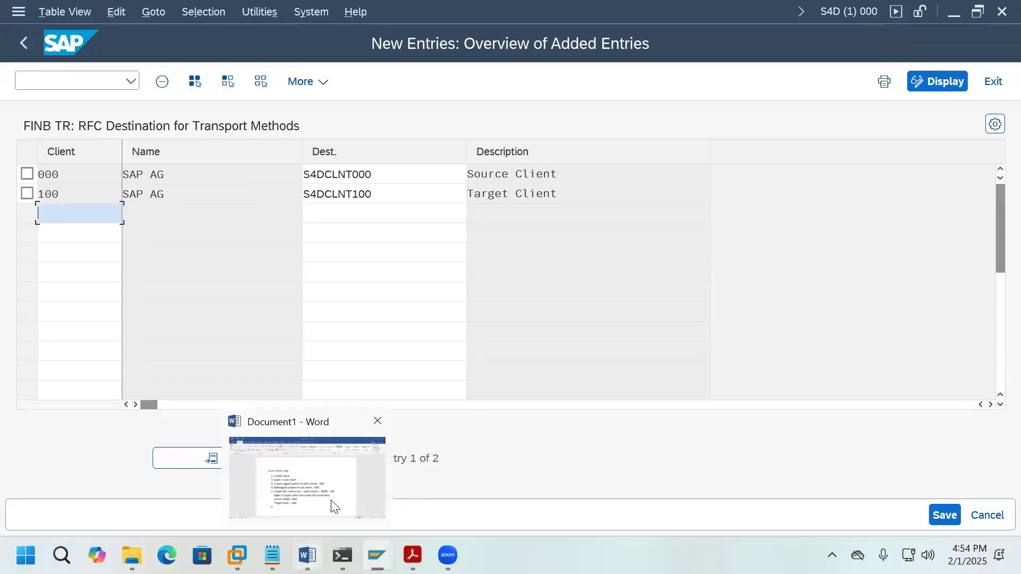
{"action": "left_click", "coordinate": [334, 507]}
Step: Add note item 6 'RFC Destination - 000 (FINB_TR_DEST)'
{"action": "type", "text": "RF"}
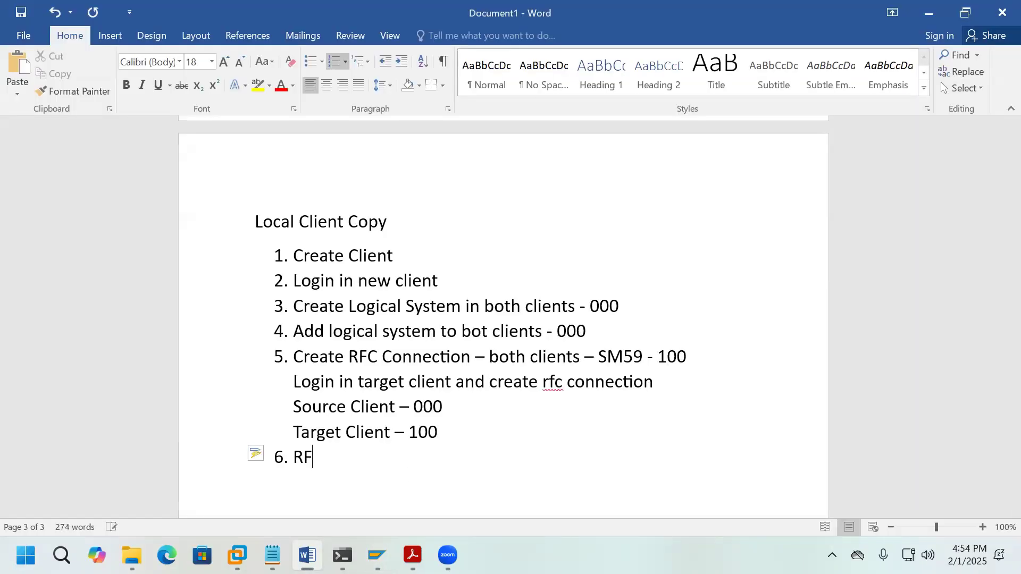
{"action": "type", "text": "C Destib"}
{"action": "key", "text": "BackSpace"}
{"action": "type", "text": "nation "}
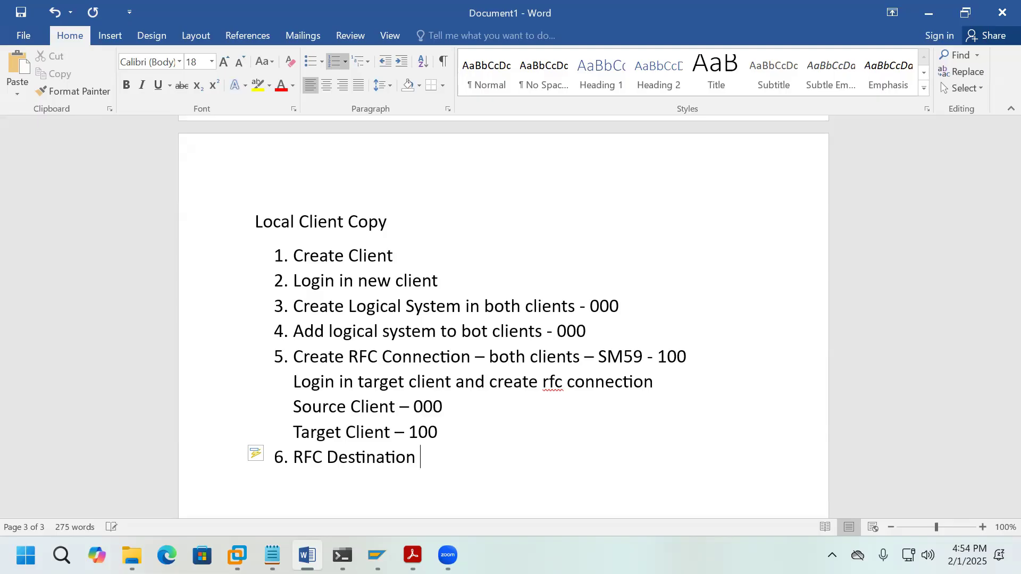
{"action": "type", "text": "- "}
{"action": "type", "text": "000"}
{"action": "type", "text": " ("}
{"action": "type", "text": "FINB_"}
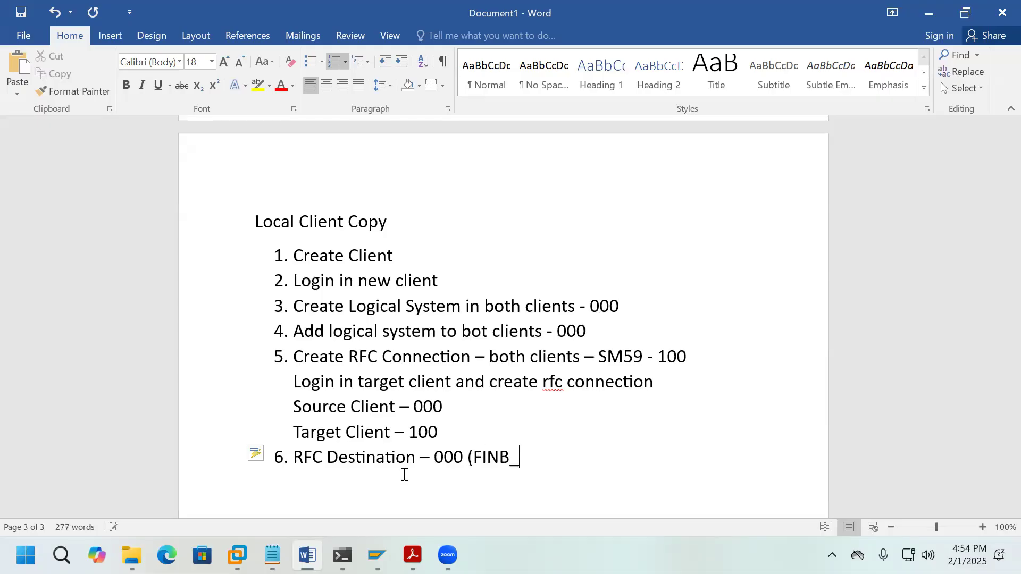
{"action": "type", "text": "TR_DEST)"}
{"action": "key", "text": "Return"}
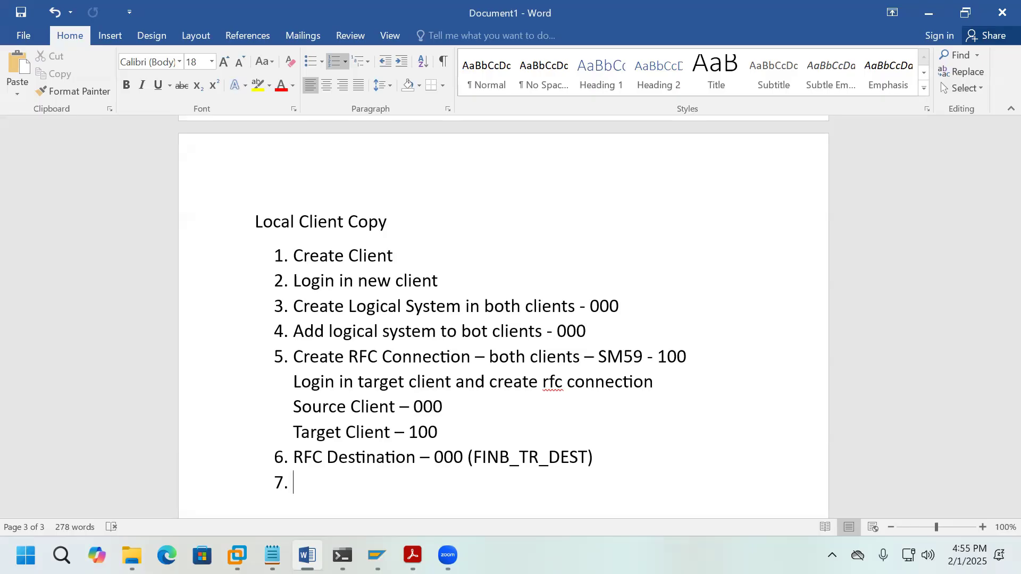
Step: Add note item 7 'login in source client and start local client copy - SCCLN' and return to SAP
{"action": "type", "text": "Loca"}
{"action": "key", "text": "BackSpace"}
{"action": "key", "text": "BackSpace"}
{"action": "key", "text": "BackSpace"}
{"action": "key", "text": "BackSpace"}
{"action": "type", "text": "login in sour"}
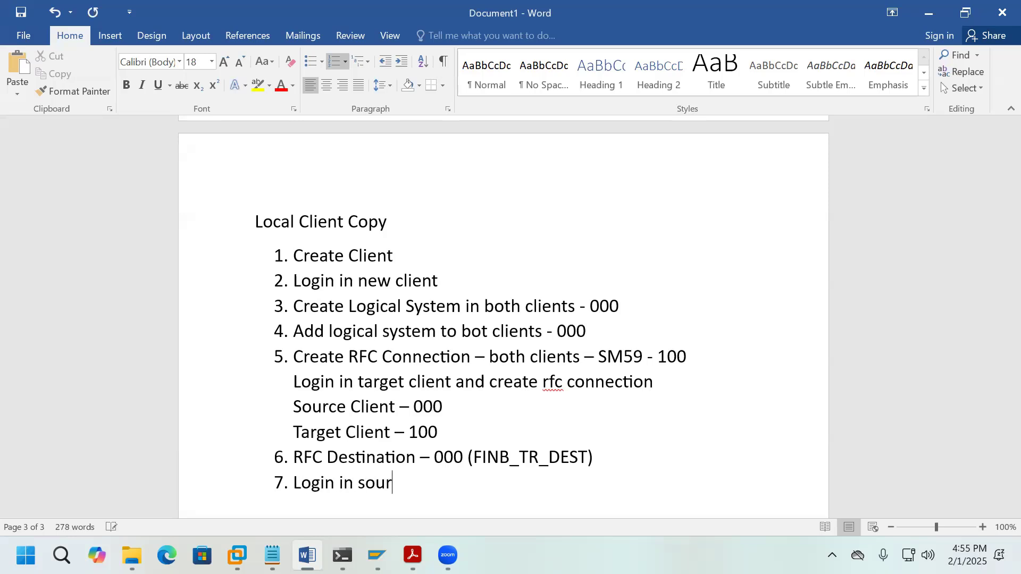
{"action": "type", "text": "ce client and start"}
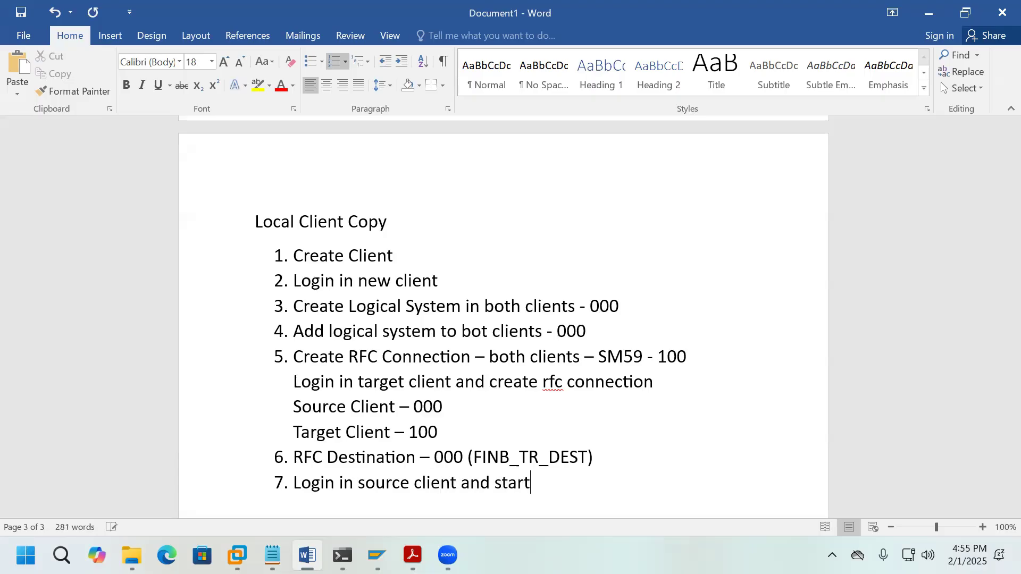
{"action": "type", "text": " local client copy"}
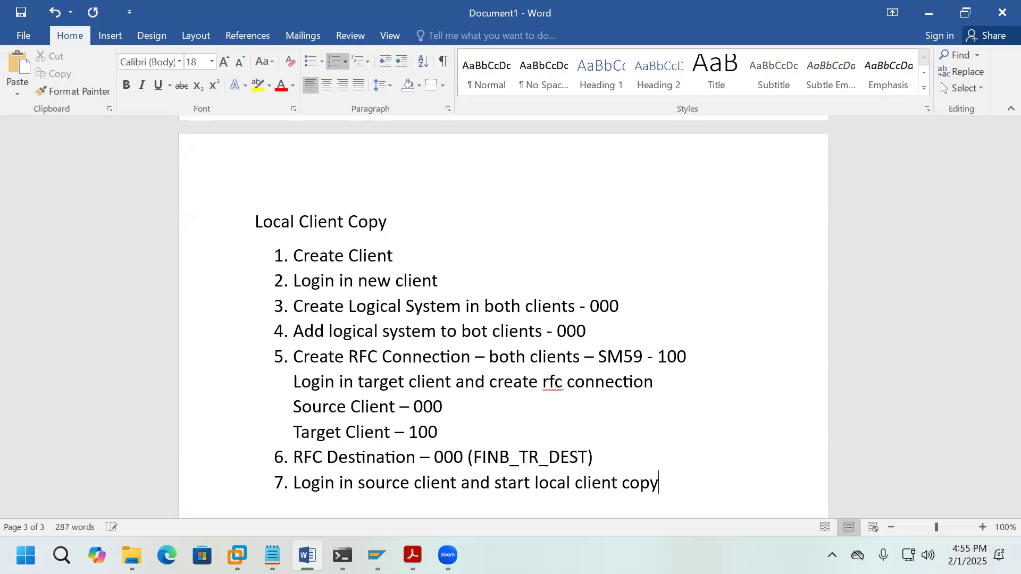
{"action": "type", "text": " - SCCLN"}
{"action": "key", "text": "Return"}
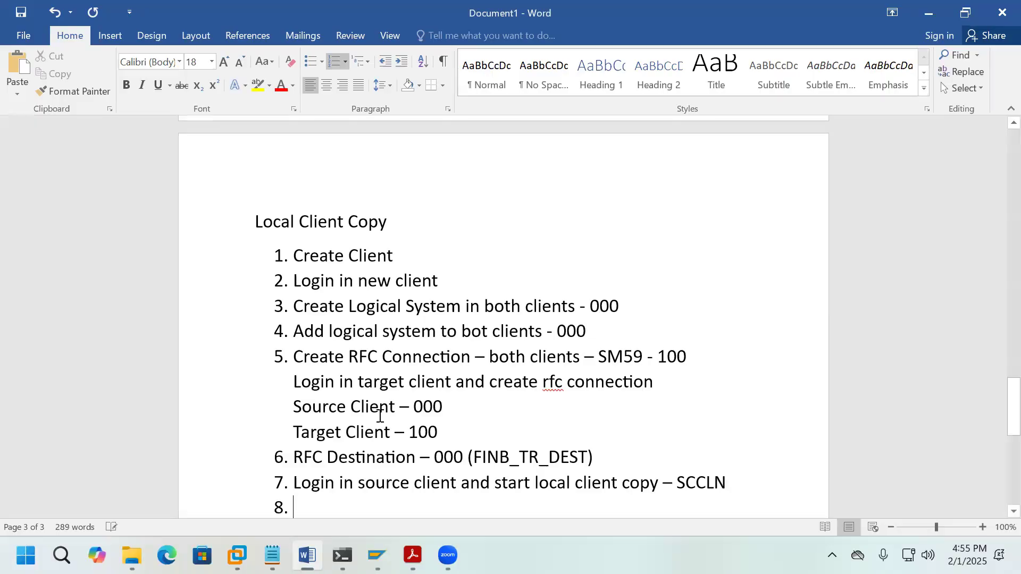
{"action": "mouse_move", "coordinate": [377, 555]}
{"action": "left_click", "coordinate": [462, 468]}
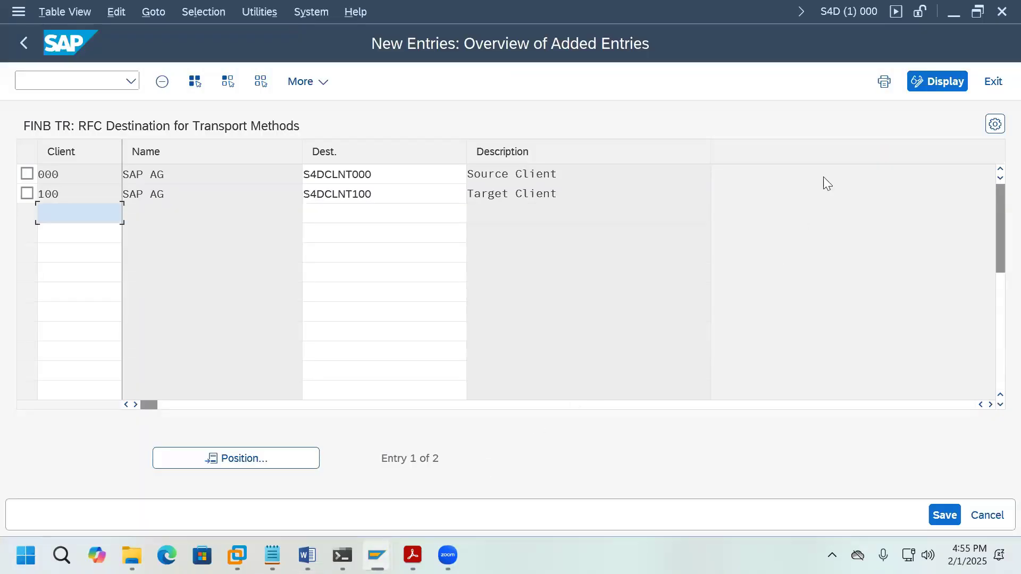
Step: Check the system and client details, then exit the RFC destination table, saving the changes
{"action": "mouse_move", "coordinate": [376, 555]}
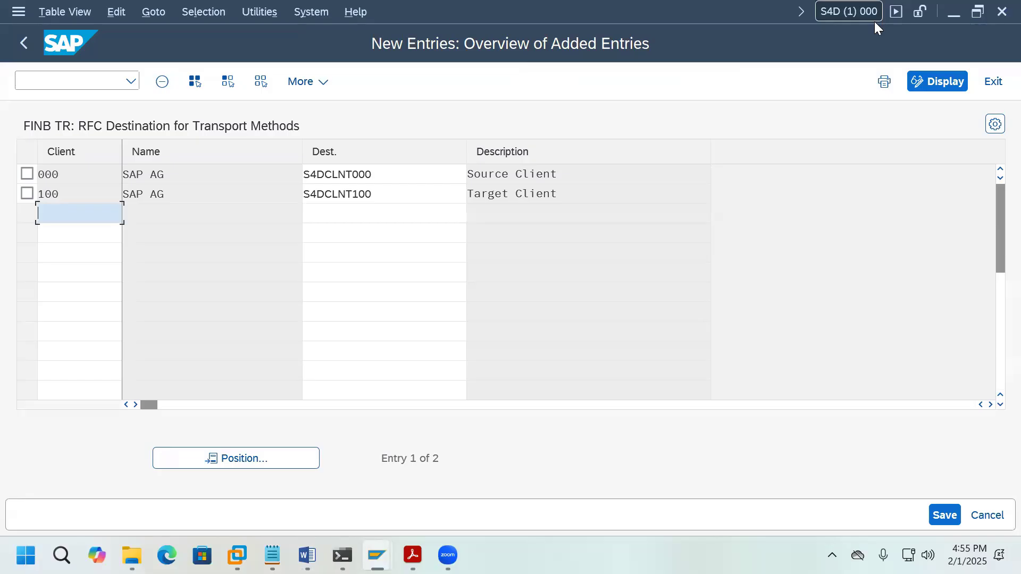
{"action": "left_click", "coordinate": [896, 12]}
{"action": "left_click", "coordinate": [25, 53]}
{"action": "left_click", "coordinate": [27, 55]}
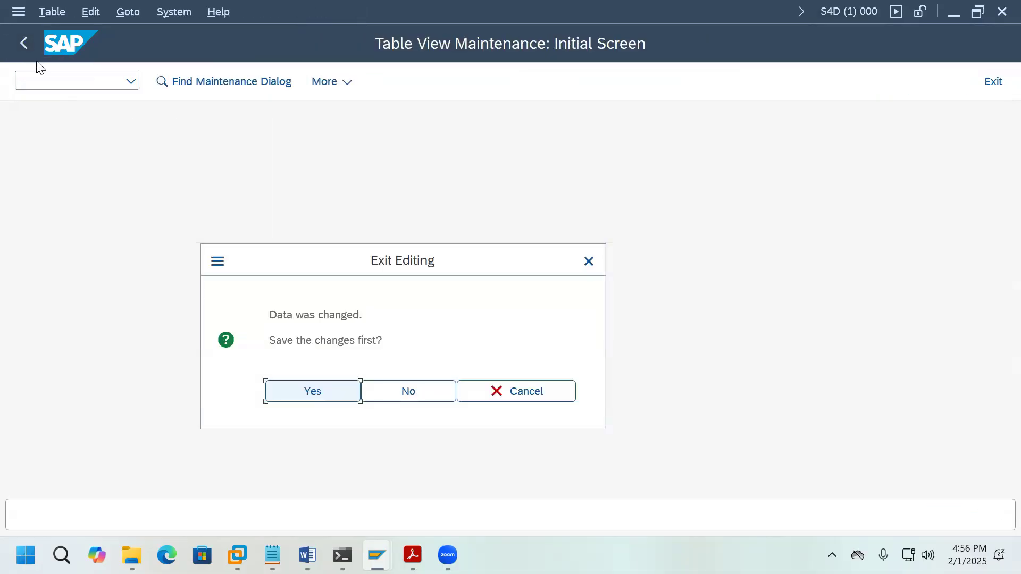
{"action": "left_click", "coordinate": [343, 393]}
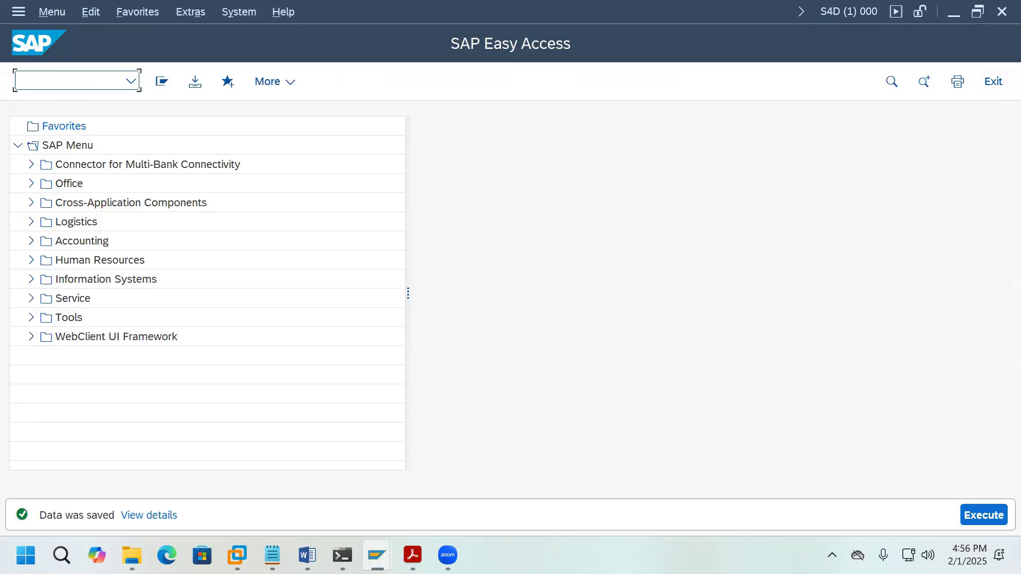
Step: Launch Local Client Copy with SCCL and pick 000 as the source client
{"action": "type", "text": "SCCLN"}
{"action": "key", "text": "Return"}
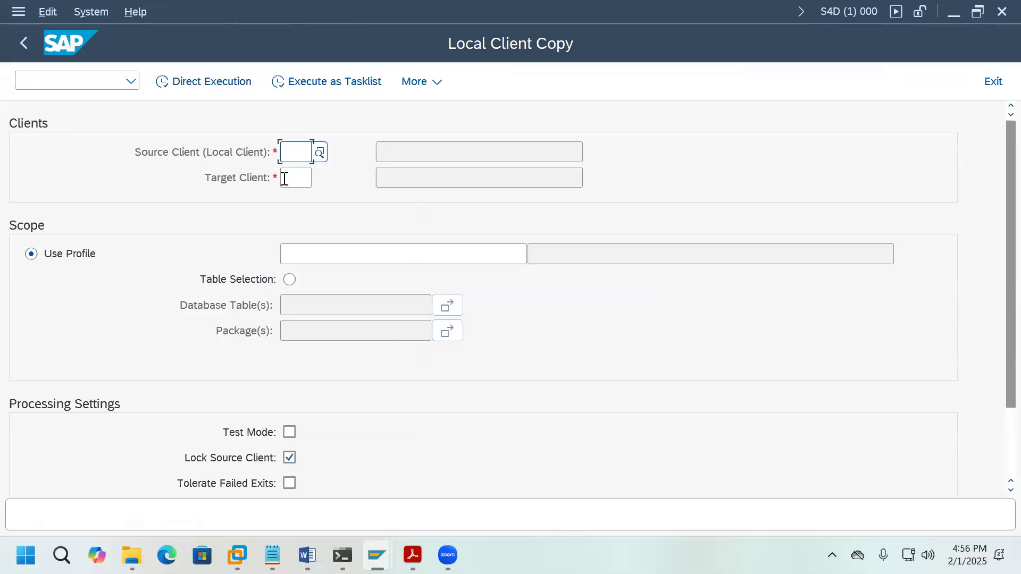
{"action": "left_click", "coordinate": [319, 153]}
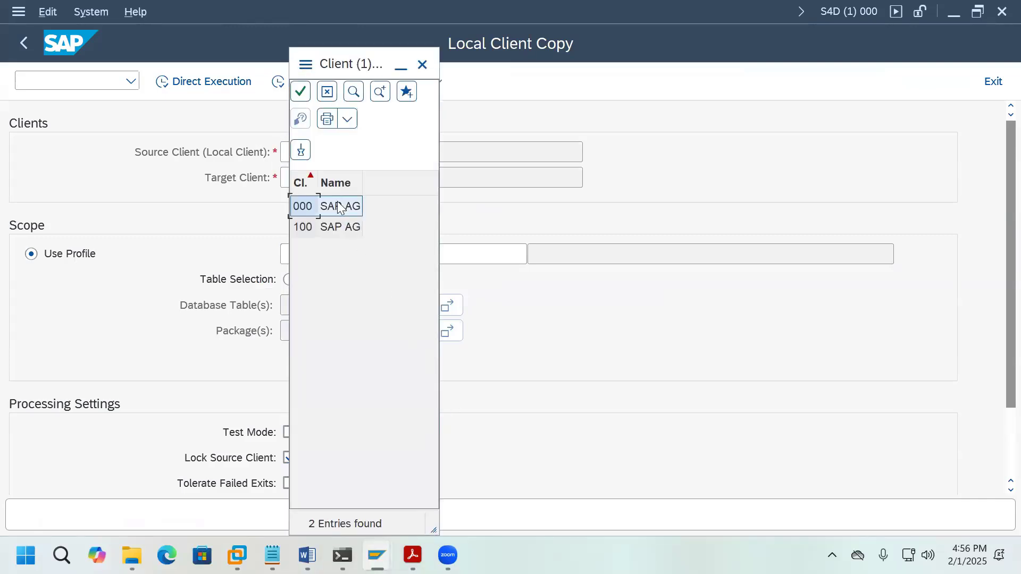
{"action": "double_click", "coordinate": [303, 207]}
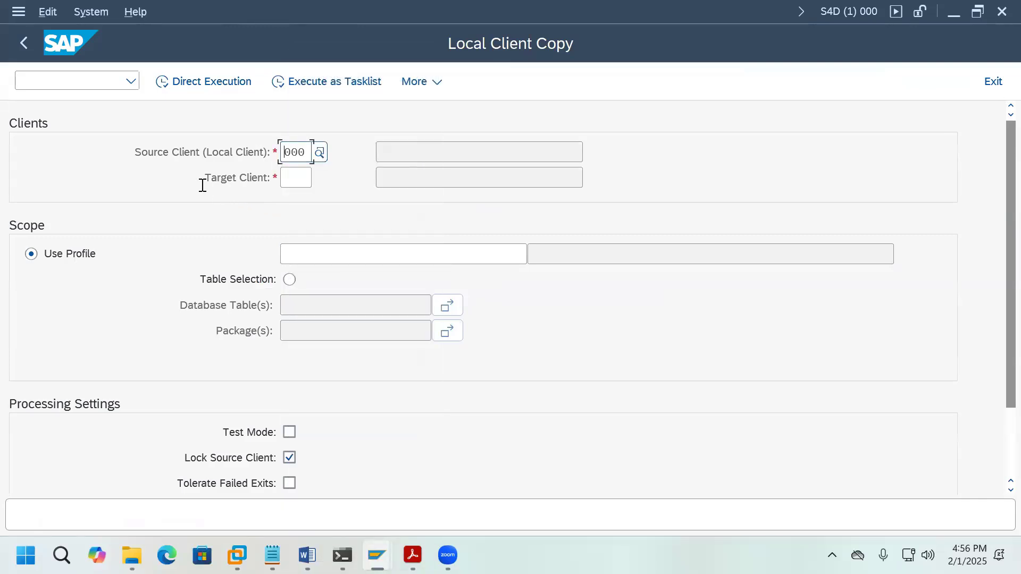
Step: Pick 100 as the target client and SAP_ALL as the copy profile
{"action": "left_click", "coordinate": [296, 179]}
{"action": "key", "text": "F4"}
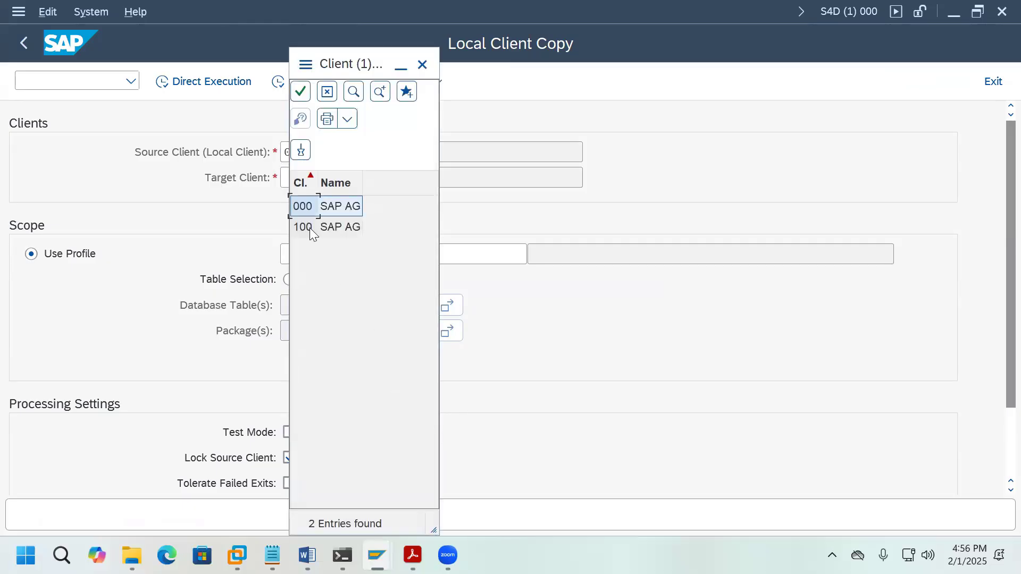
{"action": "double_click", "coordinate": [309, 226]}
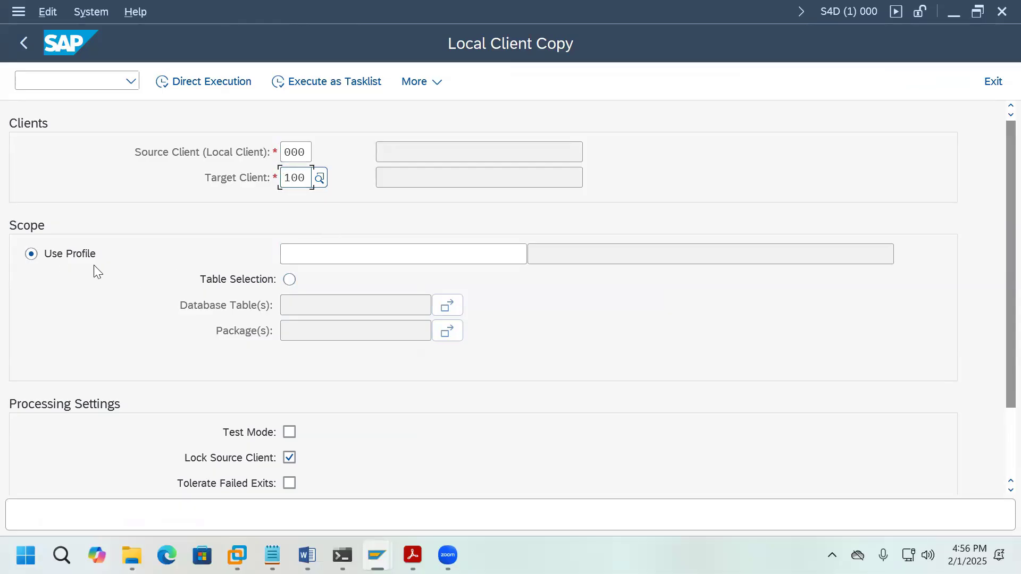
{"action": "left_click", "coordinate": [461, 253]}
{"action": "left_click", "coordinate": [538, 259]}
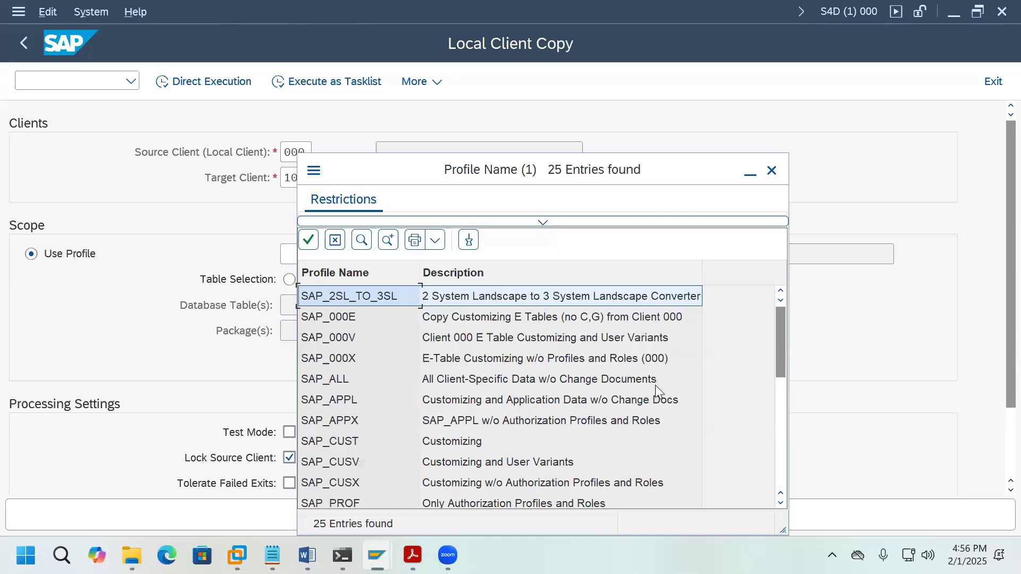
{"action": "double_click", "coordinate": [331, 381]}
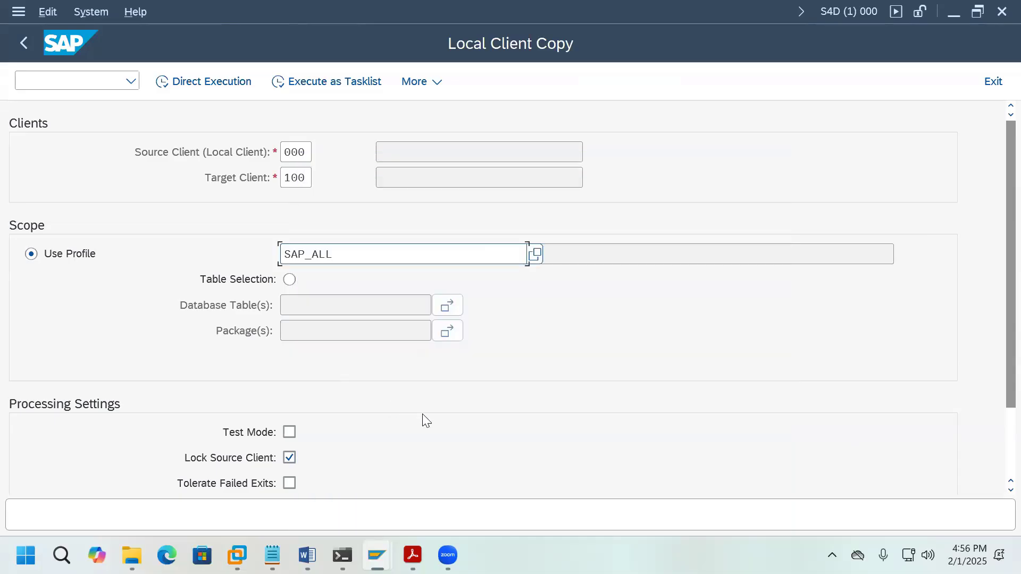
Step: Change Number of Parallel Processes from 3 to 12
{"action": "scroll", "coordinate": [466, 448], "scroll_direction": "down", "scroll_amount": 3}
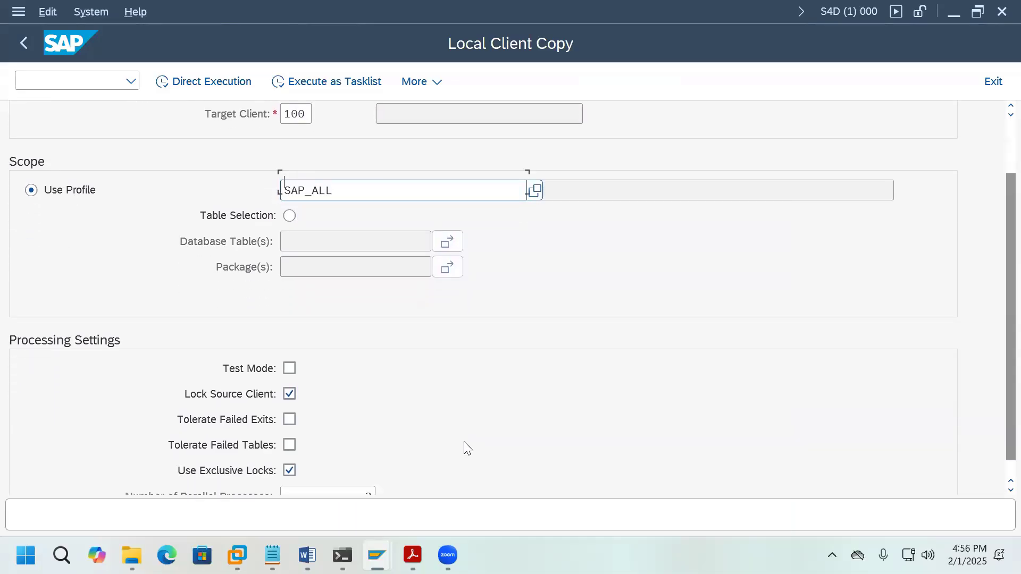
{"action": "double_click", "coordinate": [363, 468]}
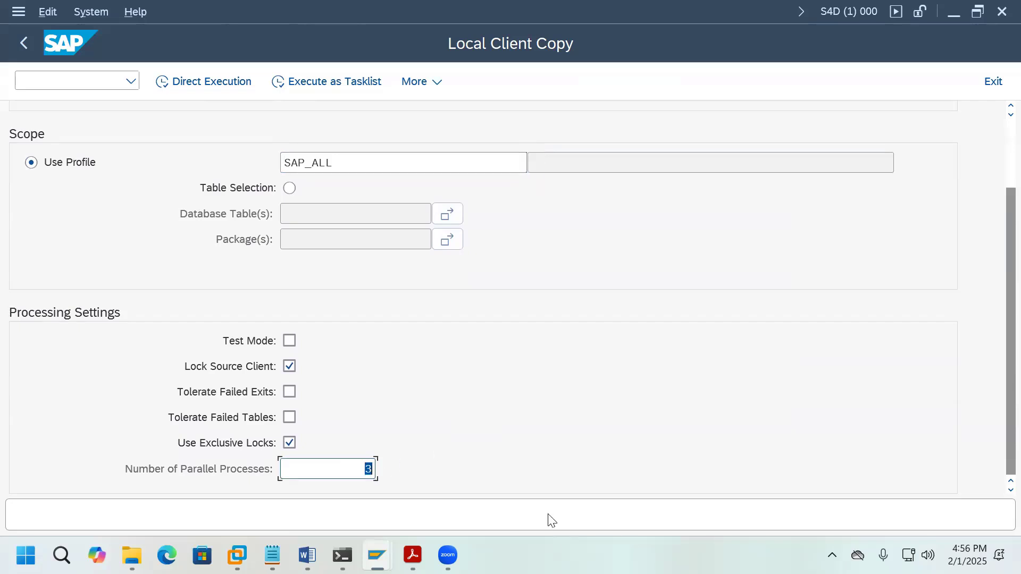
{"action": "type", "text": "12"}
{"action": "scroll", "coordinate": [486, 424], "scroll_direction": "up", "scroll_amount": 2}
{"action": "scroll", "coordinate": [488, 423], "scroll_direction": "up", "scroll_amount": 2}
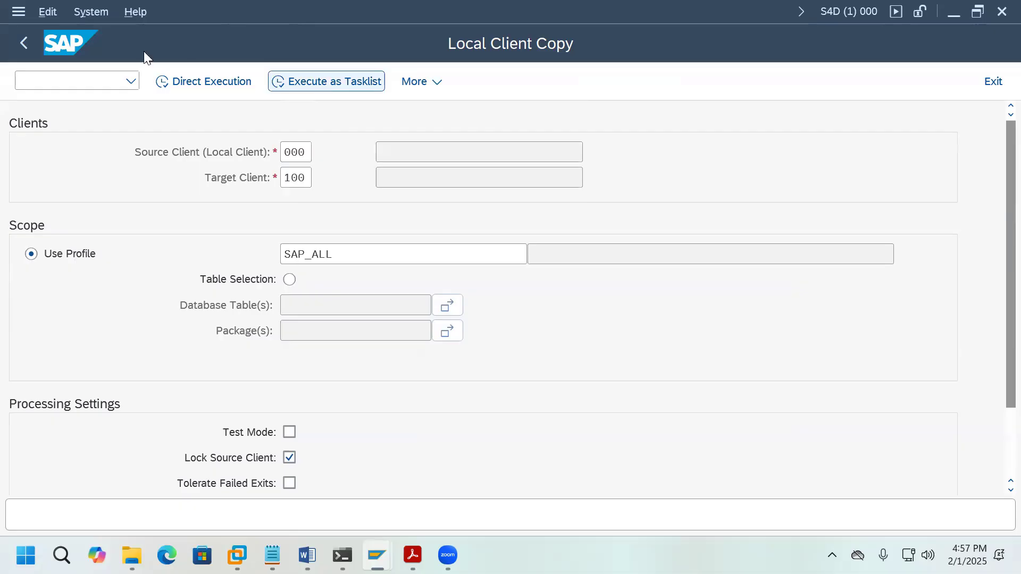
Step: Browse the System functions menu, then execute the 000-to-100 client copy as a tasklist
{"action": "left_click", "coordinate": [86, 15]}
{"action": "mouse_move", "coordinate": [47, 16]}
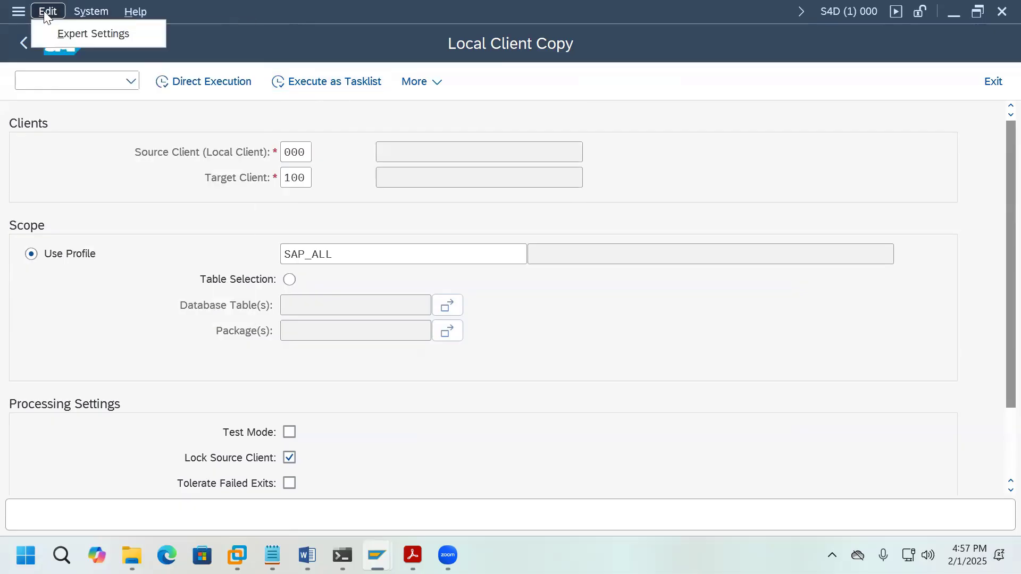
{"action": "mouse_move", "coordinate": [95, 13]}
{"action": "mouse_move", "coordinate": [123, 87]}
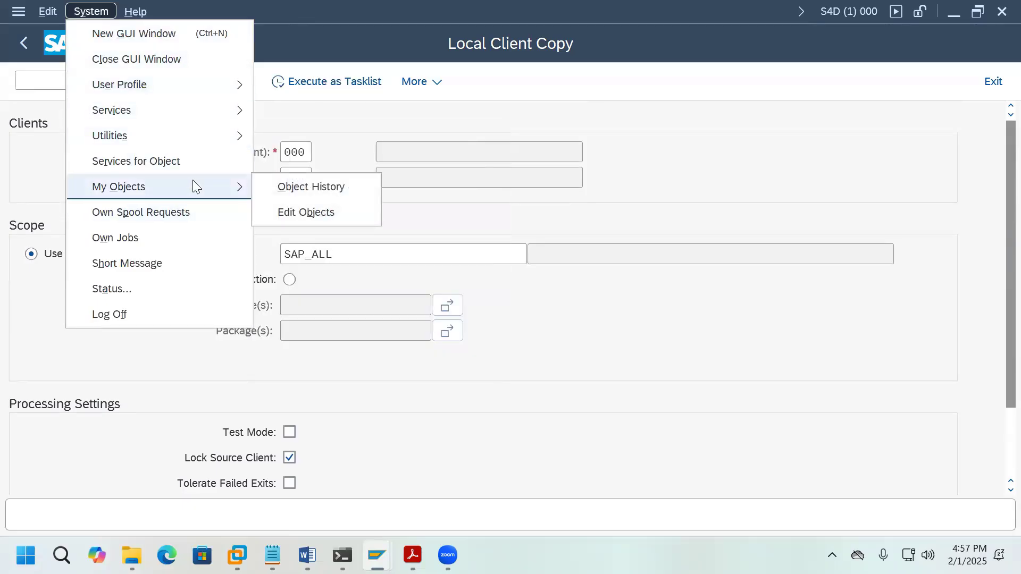
{"action": "mouse_move", "coordinate": [229, 139]}
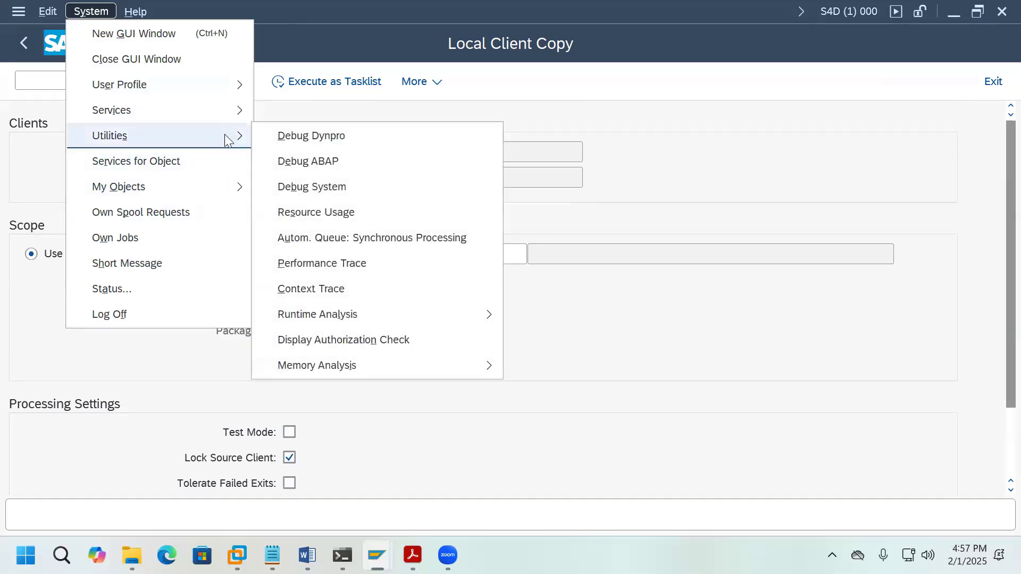
{"action": "left_click", "coordinate": [354, 98]}
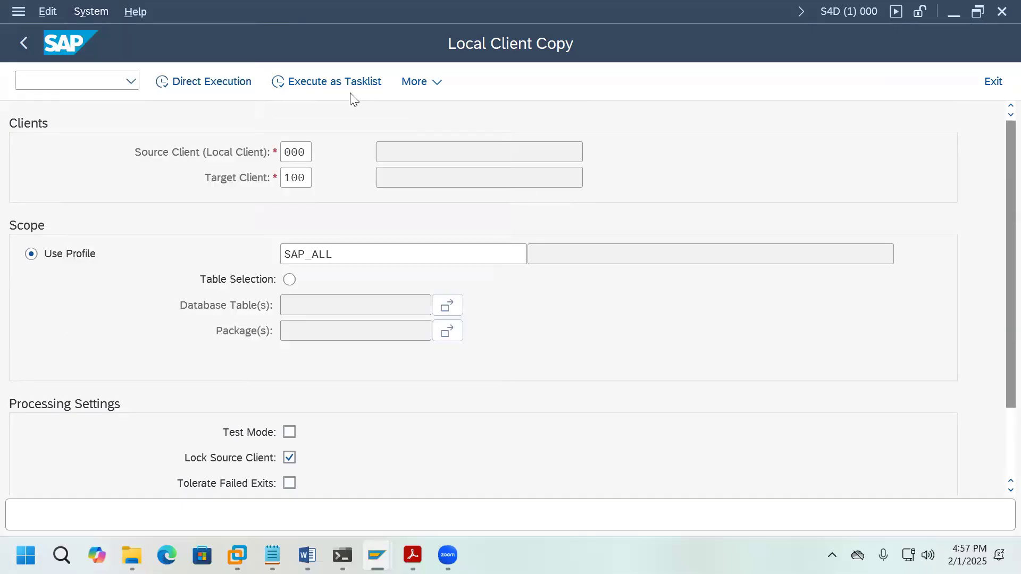
{"action": "left_click", "coordinate": [319, 88]}
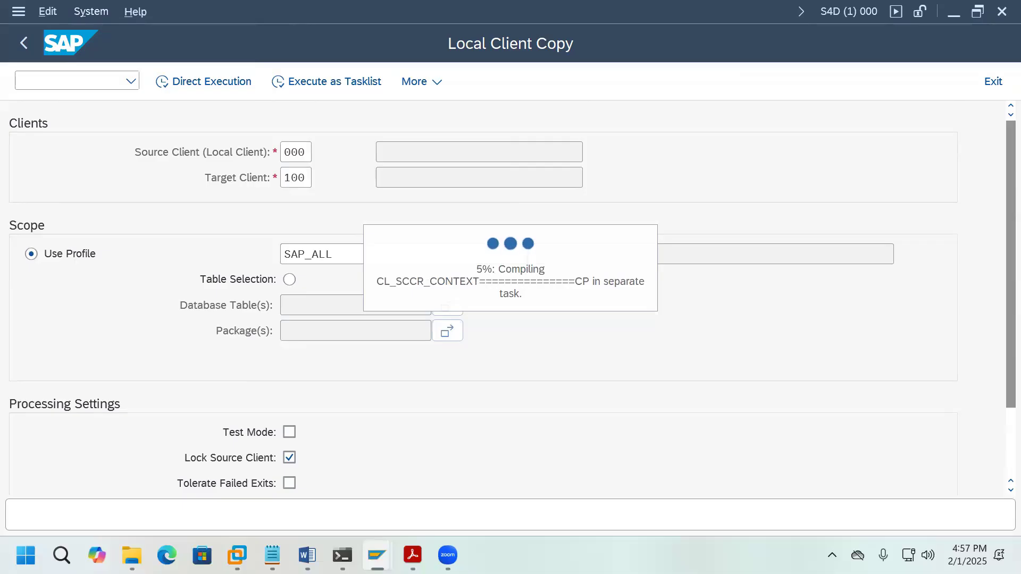
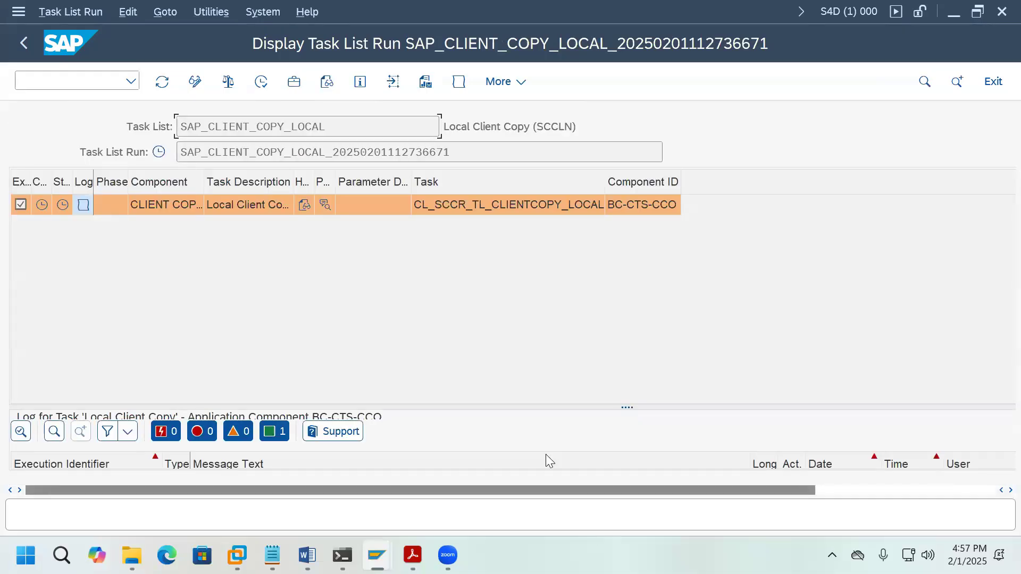
Step: Run the SAP_CLIENT_COPY_LOCAL task list with its long-running tasks in the background
{"action": "left_click", "coordinate": [261, 82]}
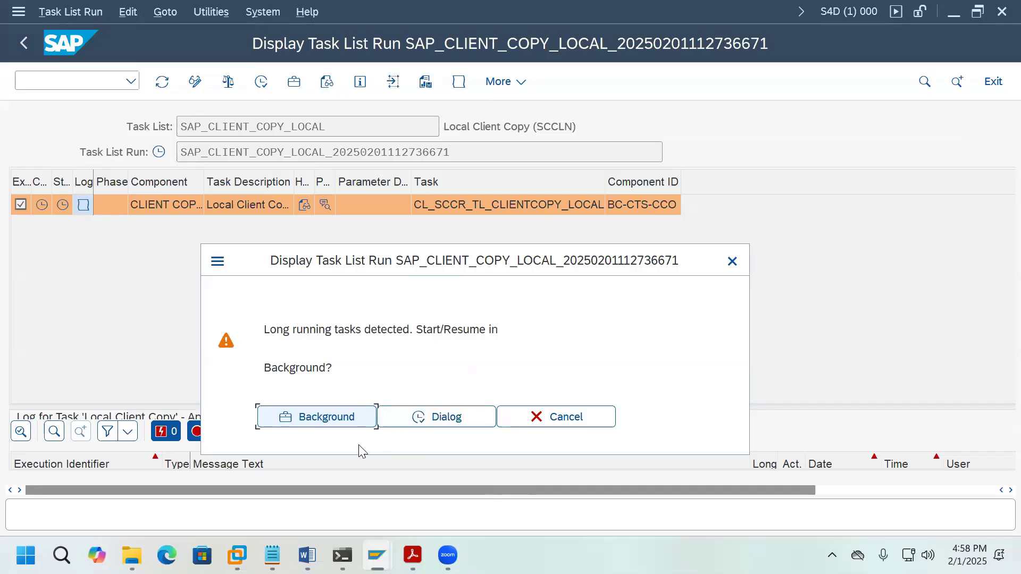
{"action": "left_click", "coordinate": [327, 420]}
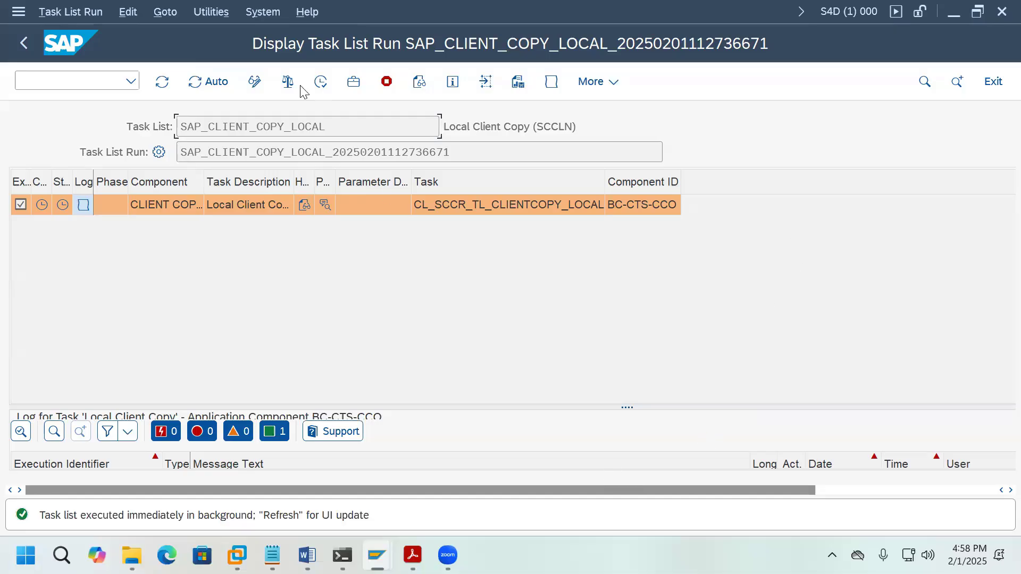
Step: Open a second SAP GUI session and start SM37
{"action": "left_click", "coordinate": [273, 21]}
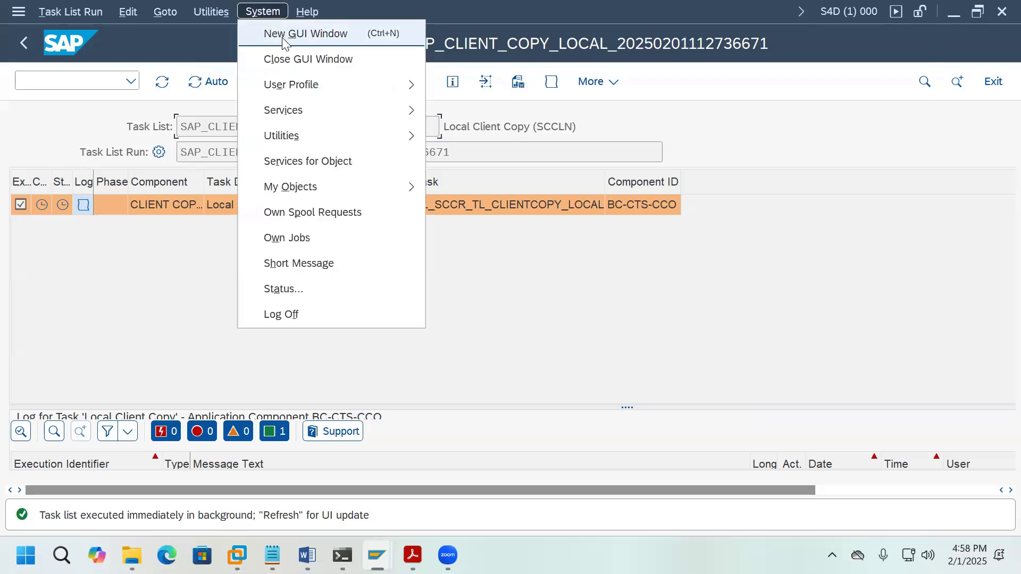
{"action": "left_click", "coordinate": [283, 38]}
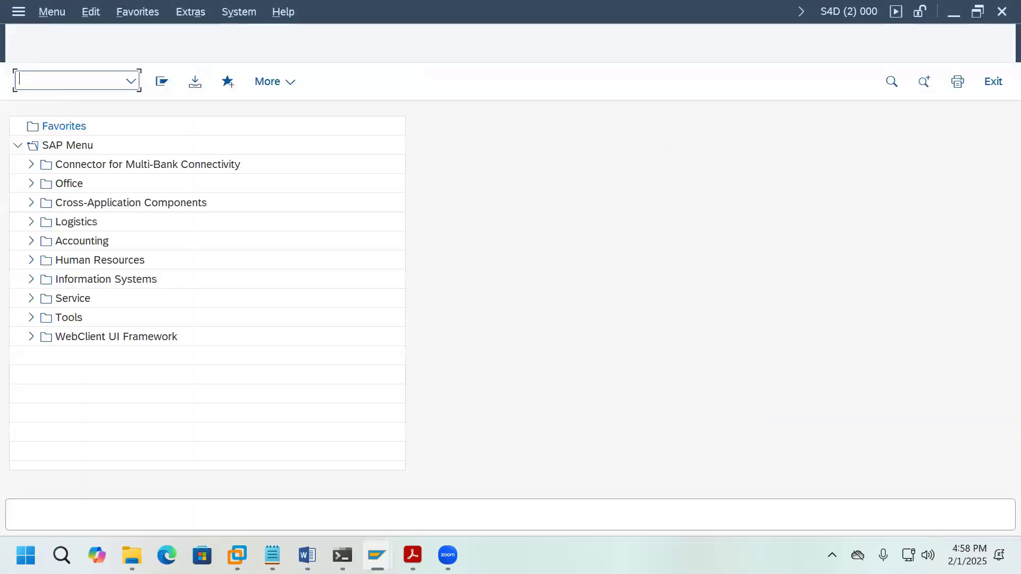
{"action": "type", "text": "SM37"}
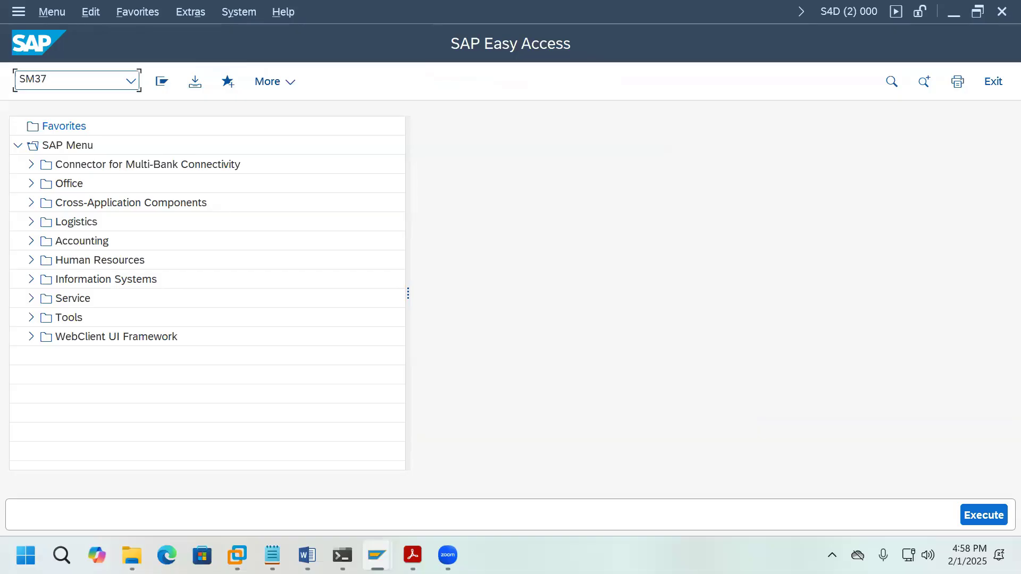
{"action": "key", "text": "Return"}
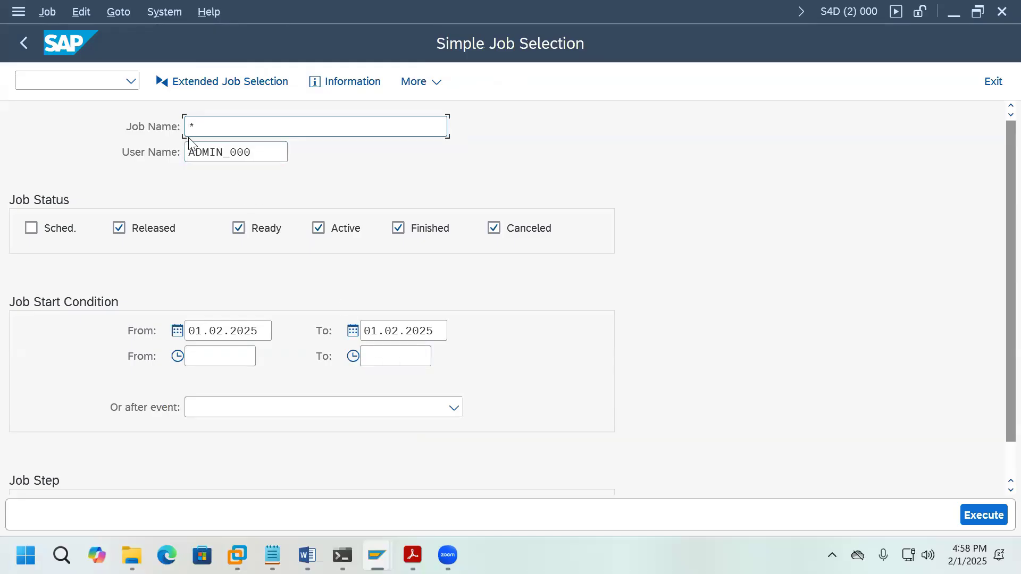
Step: List only today's active jobs and refresh to watch the copy job's duration
{"action": "left_click", "coordinate": [121, 233]}
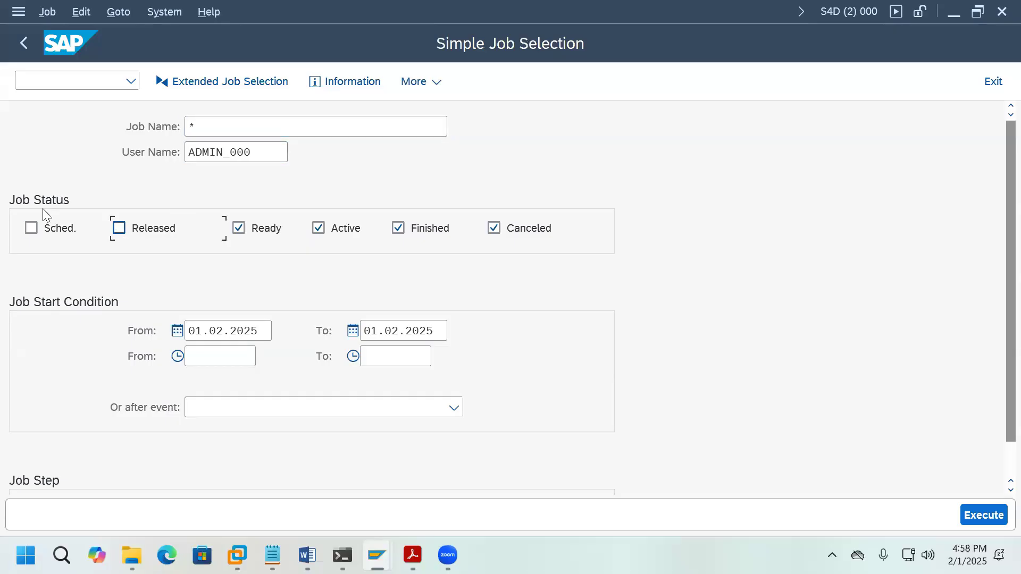
{"action": "left_click", "coordinate": [243, 235]}
{"action": "left_click", "coordinate": [400, 229]}
{"action": "left_click", "coordinate": [498, 230]}
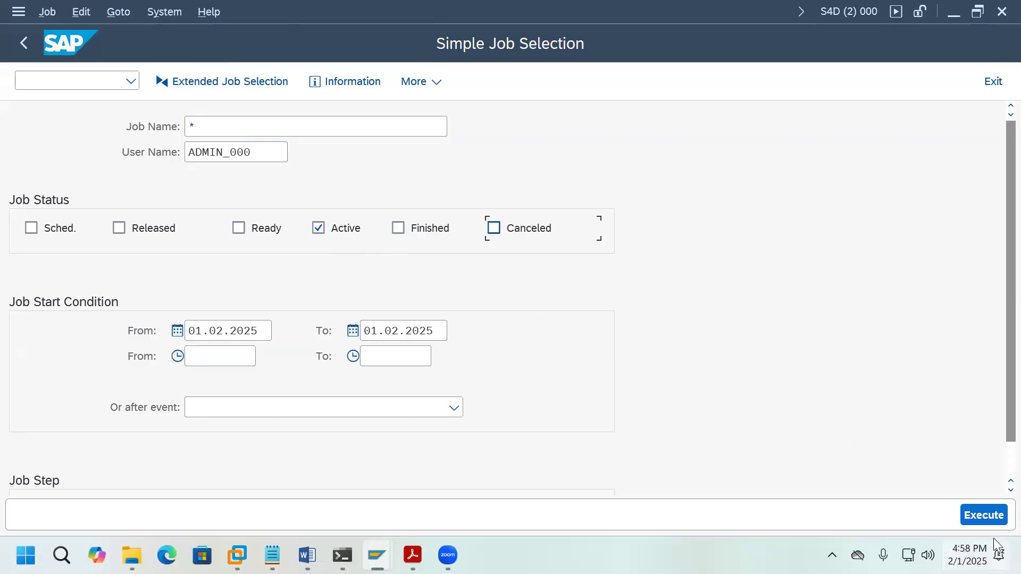
{"action": "left_click", "coordinate": [983, 515]}
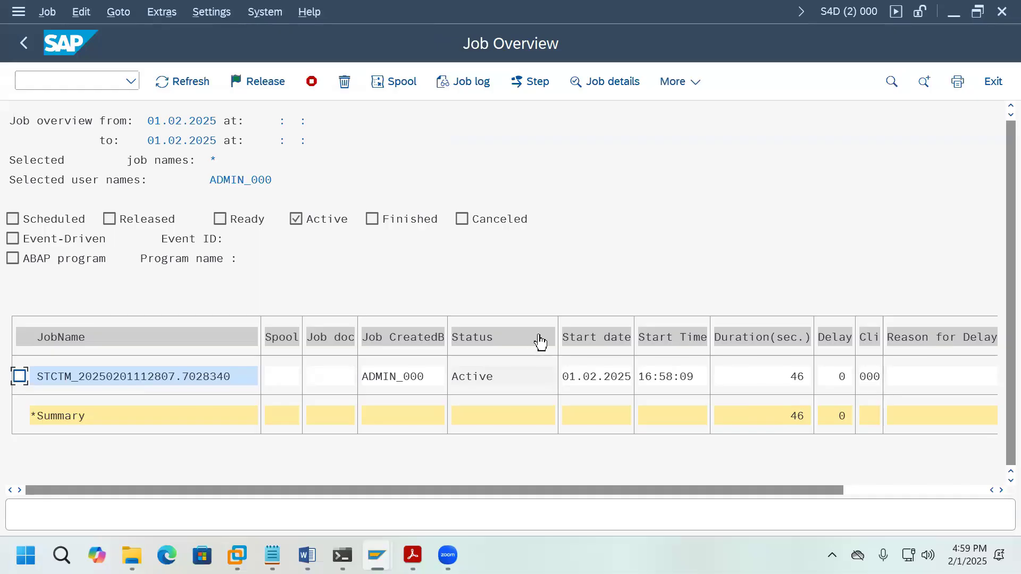
{"action": "left_click", "coordinate": [195, 88]}
{"action": "left_click", "coordinate": [186, 83]}
{"action": "left_click", "coordinate": [182, 81]}
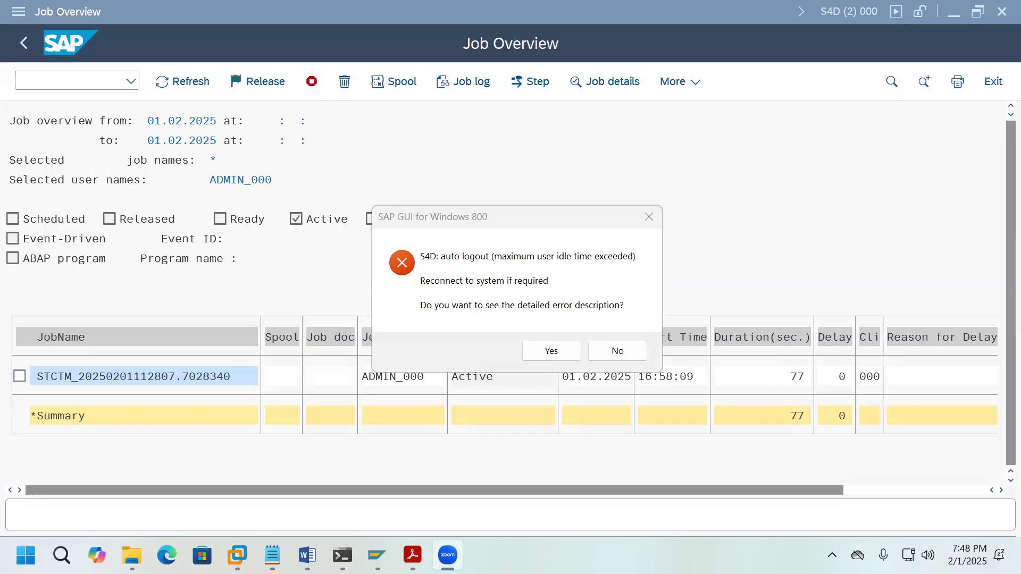
Step: Decline the logout error and log on to Development System client 000 as the admin user
{"action": "left_click", "coordinate": [614, 354]}
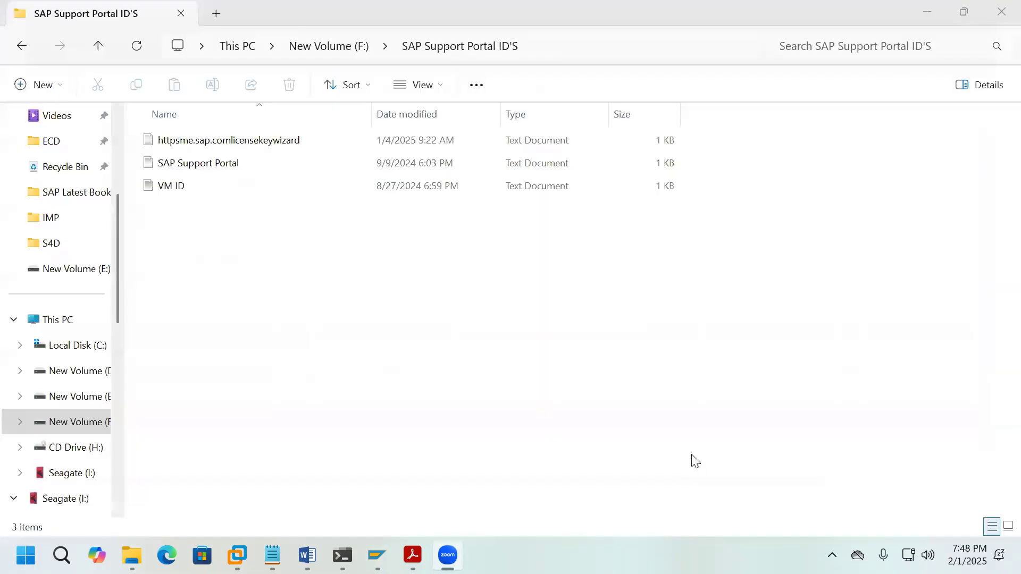
{"action": "left_click", "coordinate": [377, 556]}
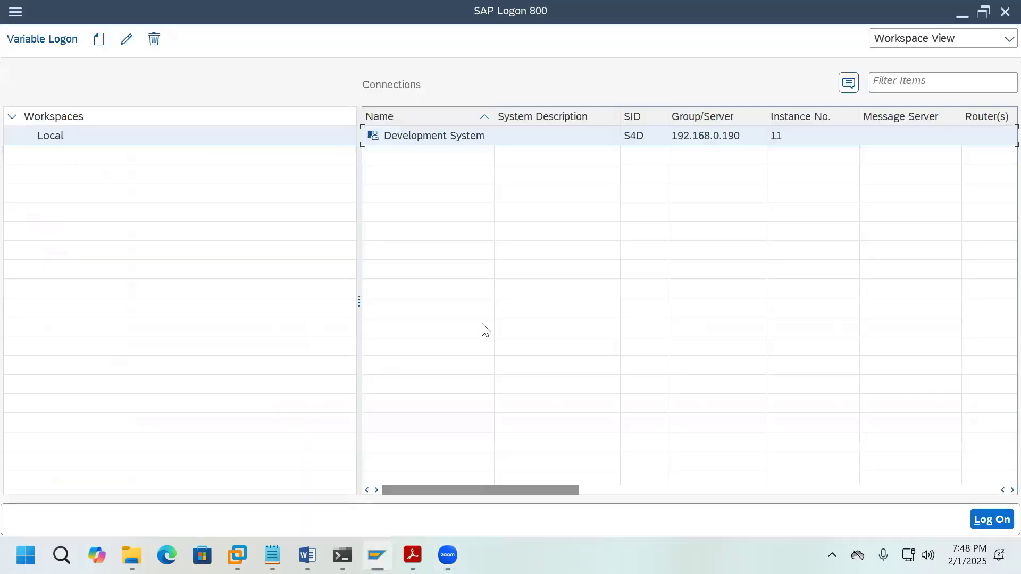
{"action": "left_click", "coordinate": [451, 140]}
{"action": "double_click", "coordinate": [451, 139]}
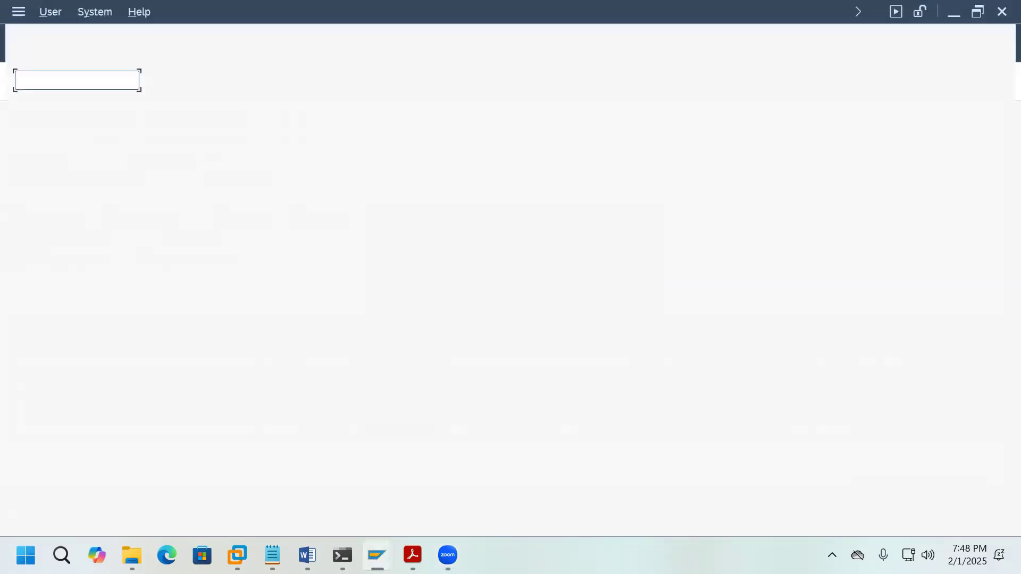
{"action": "left_click", "coordinate": [192, 125]}
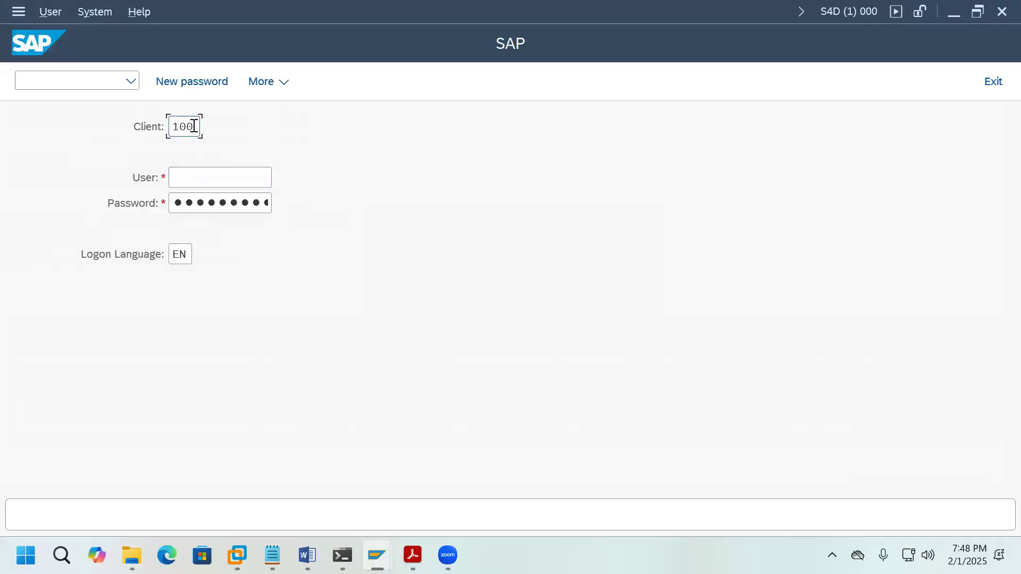
{"action": "left_click", "coordinate": [193, 126]}
{"action": "left_click", "coordinate": [199, 149]}
{"action": "left_click", "coordinate": [233, 175]}
{"action": "left_click", "coordinate": [235, 177]}
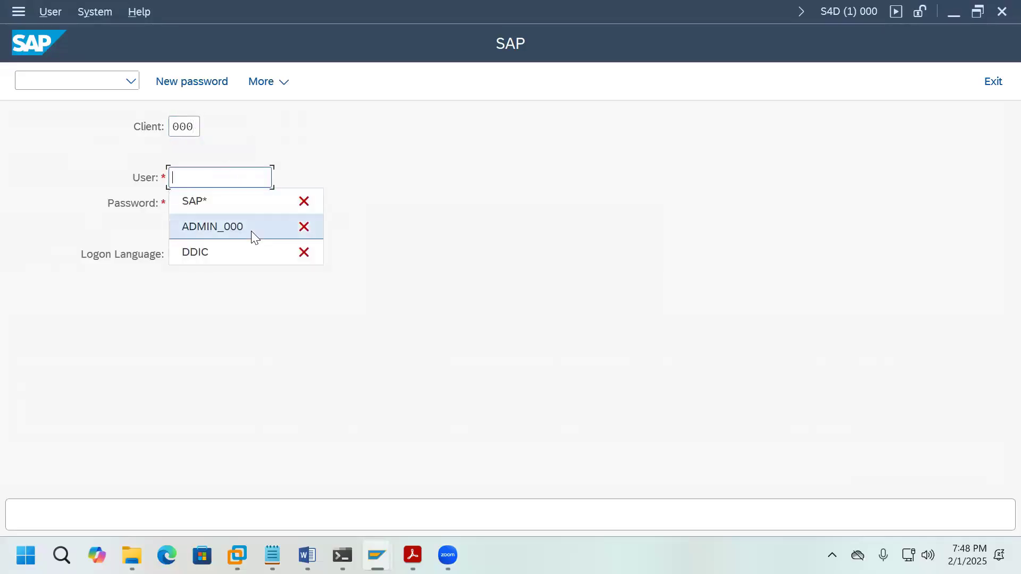
{"action": "left_click", "coordinate": [223, 226]}
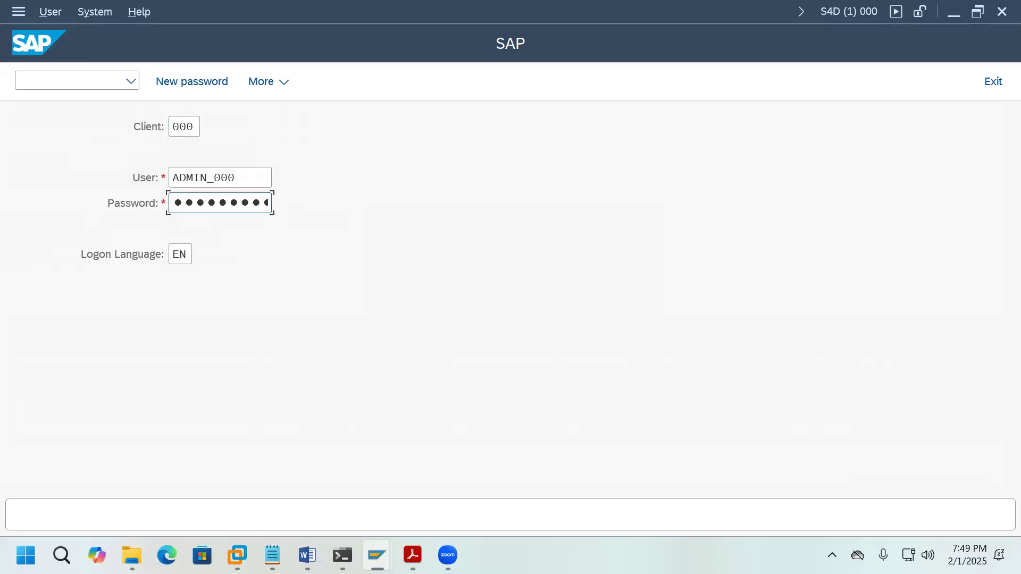
{"action": "key", "text": "Return"}
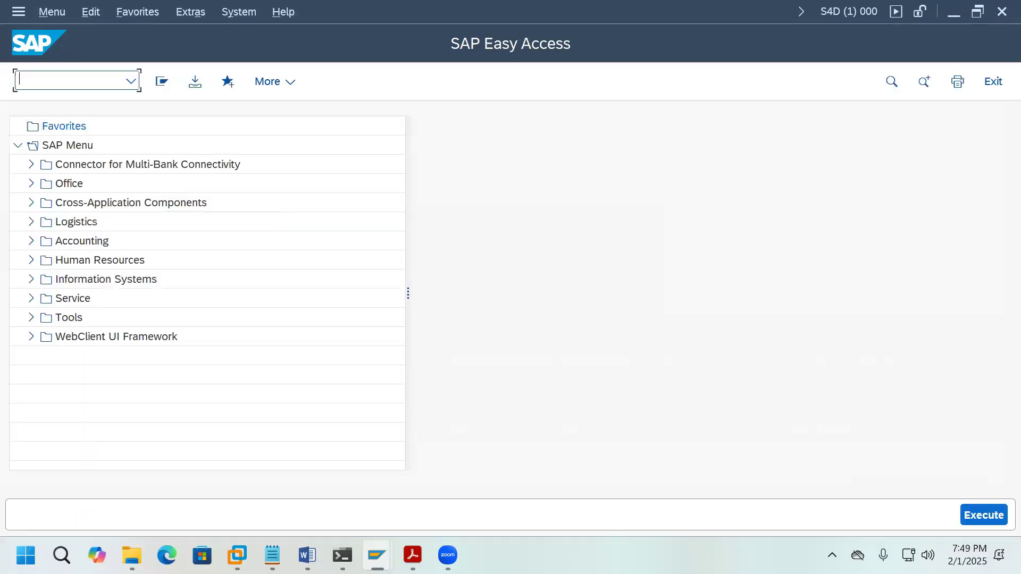
Step: In SM37, list only finished jobs to confirm the STCTM copy job completed
{"action": "type", "text": "SM37"}
{"action": "key", "text": "Return"}
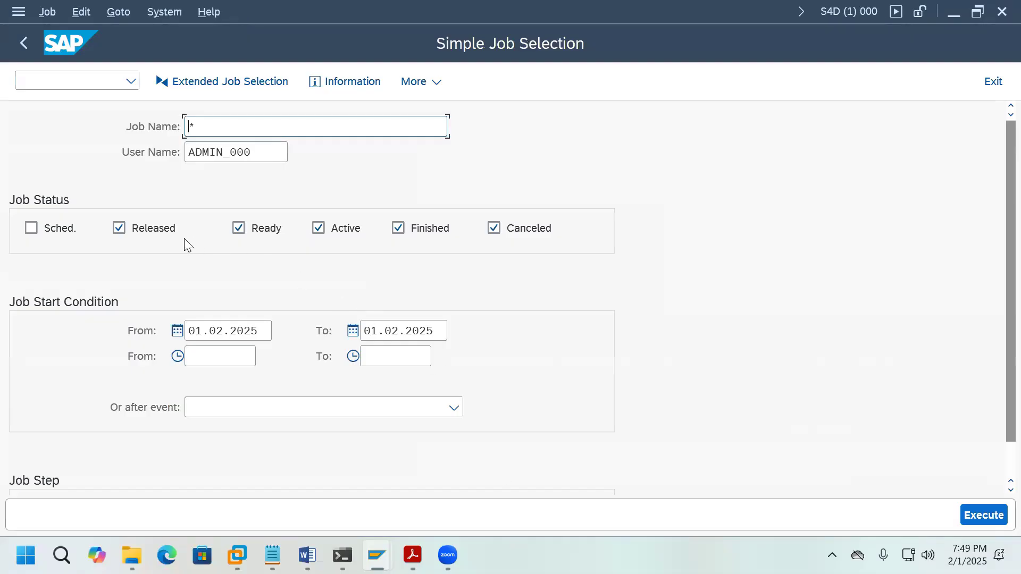
{"action": "left_click", "coordinate": [119, 230]}
{"action": "left_click", "coordinate": [239, 229]}
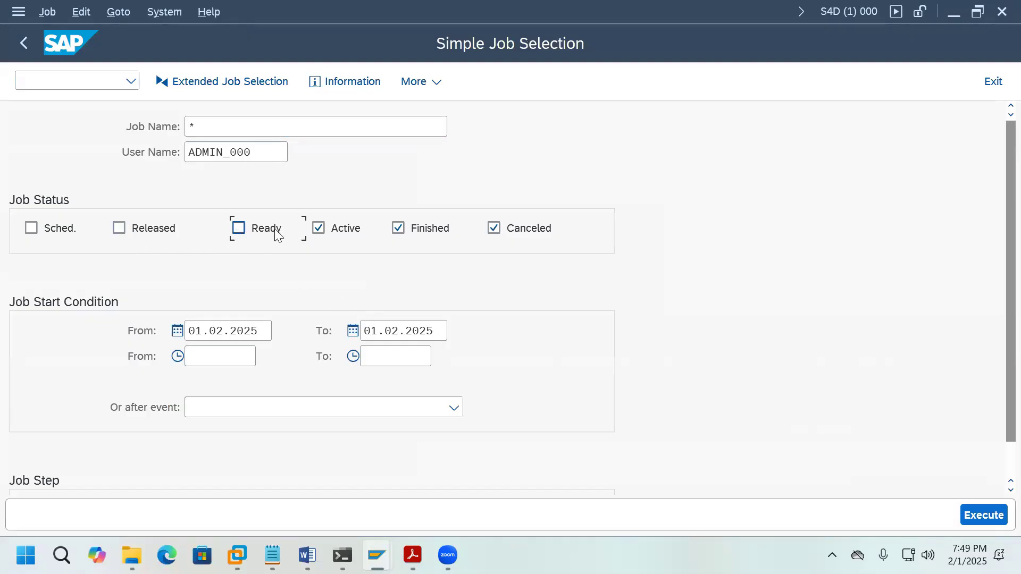
{"action": "left_click", "coordinate": [319, 229]}
{"action": "left_click", "coordinate": [494, 229]}
{"action": "left_click", "coordinate": [989, 508]}
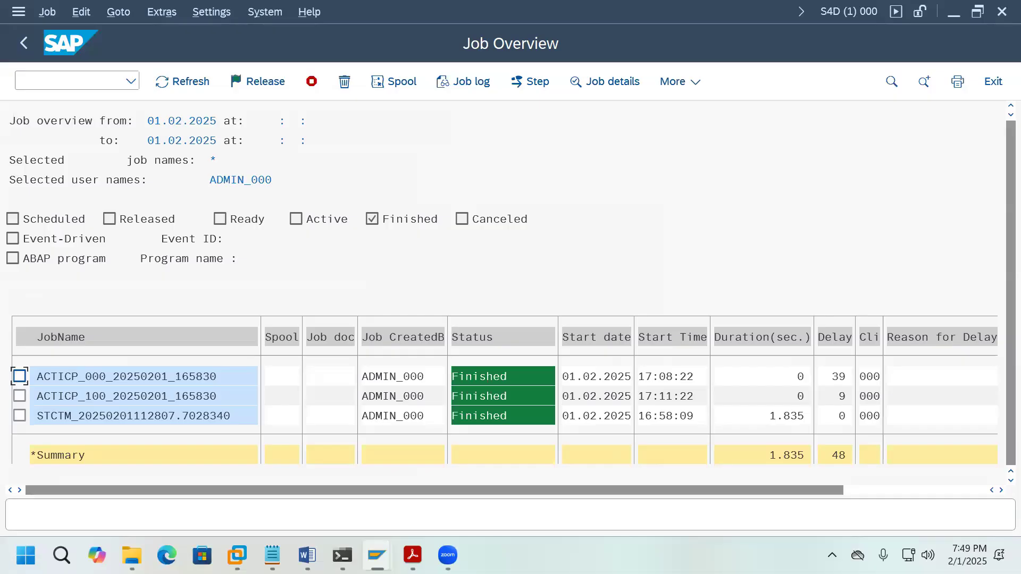
{"action": "left_click", "coordinate": [996, 84]}
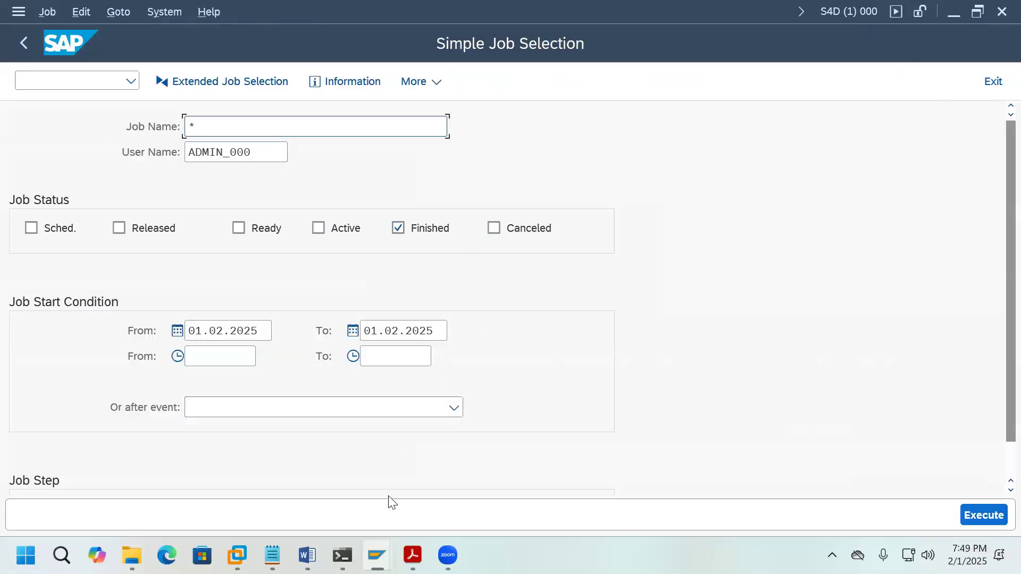
Step: Log on to S4D client 100 with the admin user from history and its password
{"action": "mouse_move", "coordinate": [377, 555]}
{"action": "left_click", "coordinate": [334, 508]}
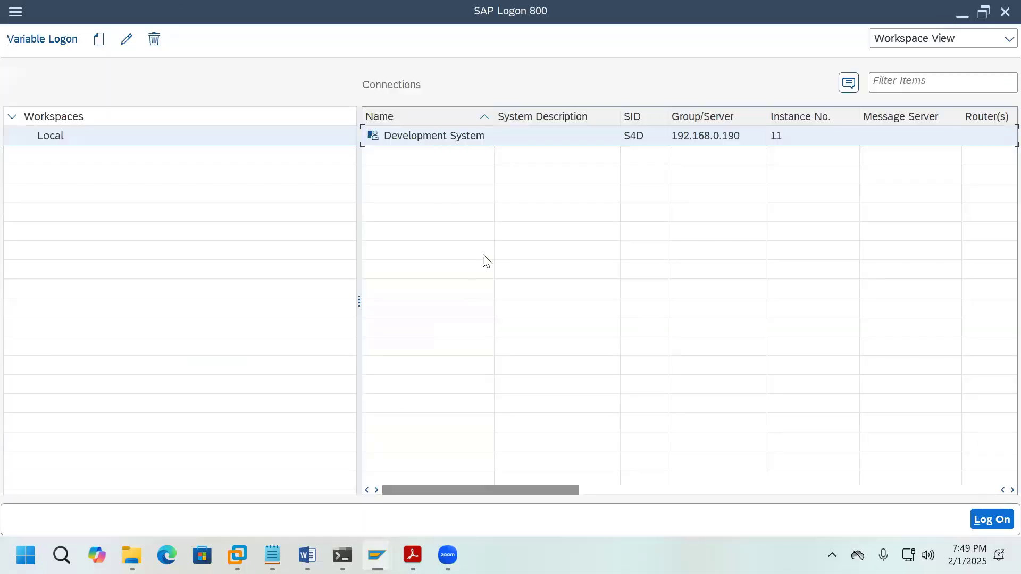
{"action": "double_click", "coordinate": [465, 135]}
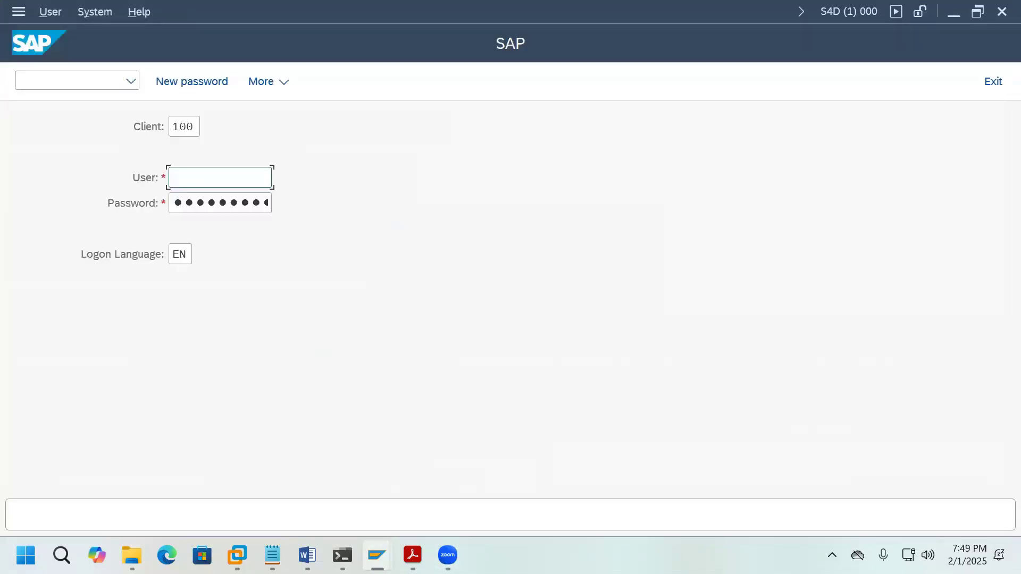
{"action": "left_click", "coordinate": [195, 126]}
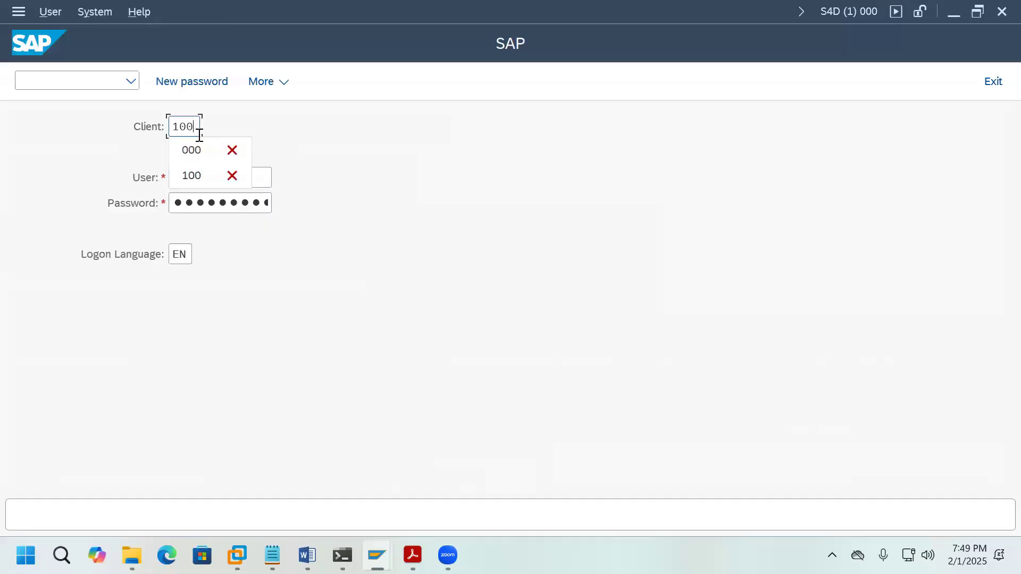
{"action": "left_click", "coordinate": [258, 176]}
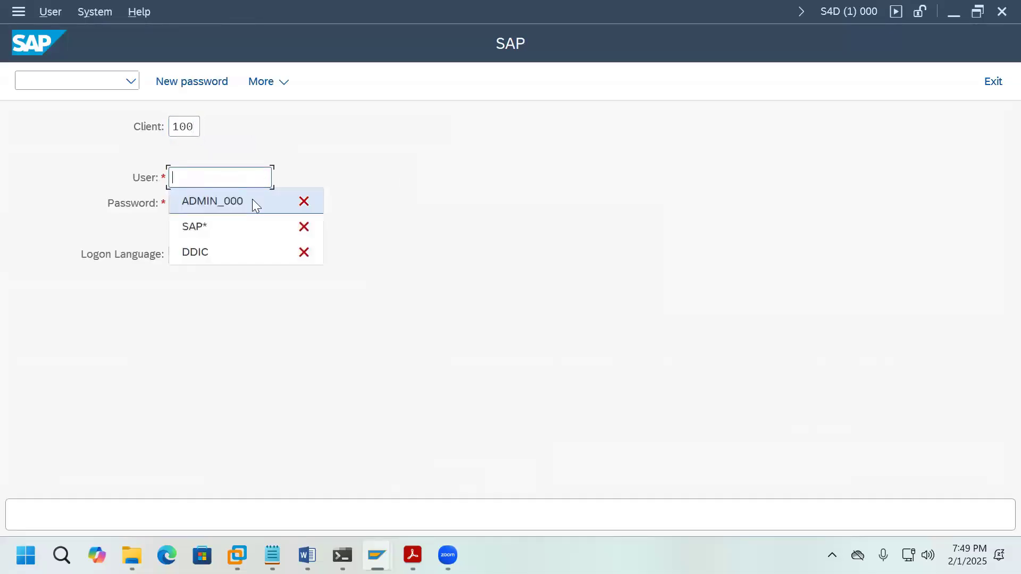
{"action": "left_click", "coordinate": [253, 199]}
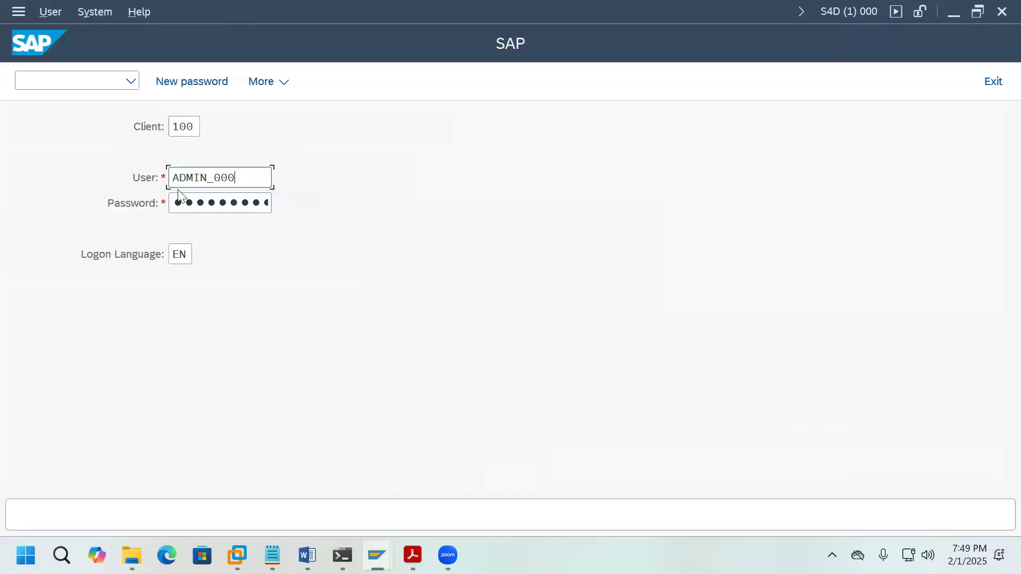
{"action": "left_click", "coordinate": [250, 209]}
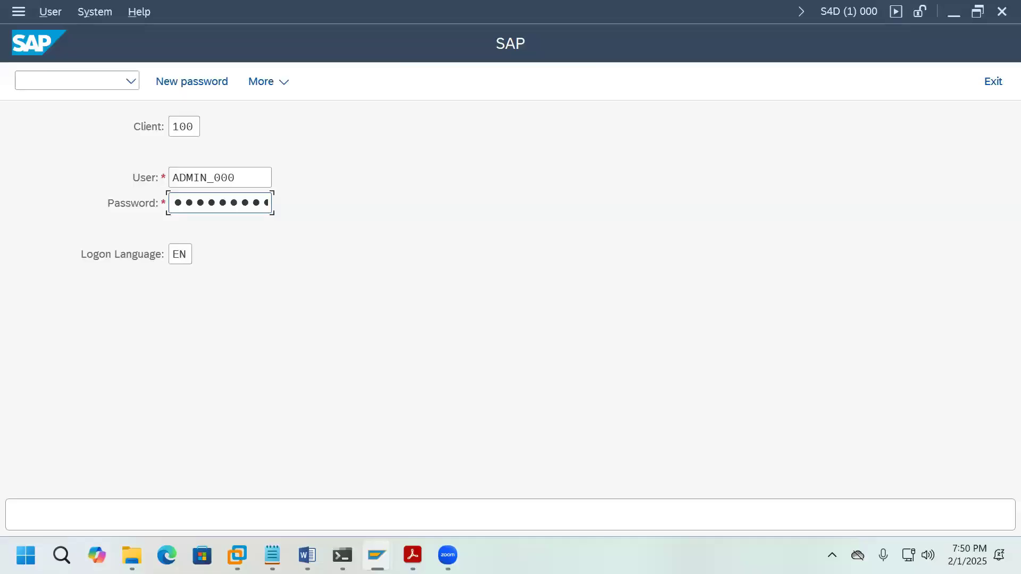
{"action": "key", "text": "Return"}
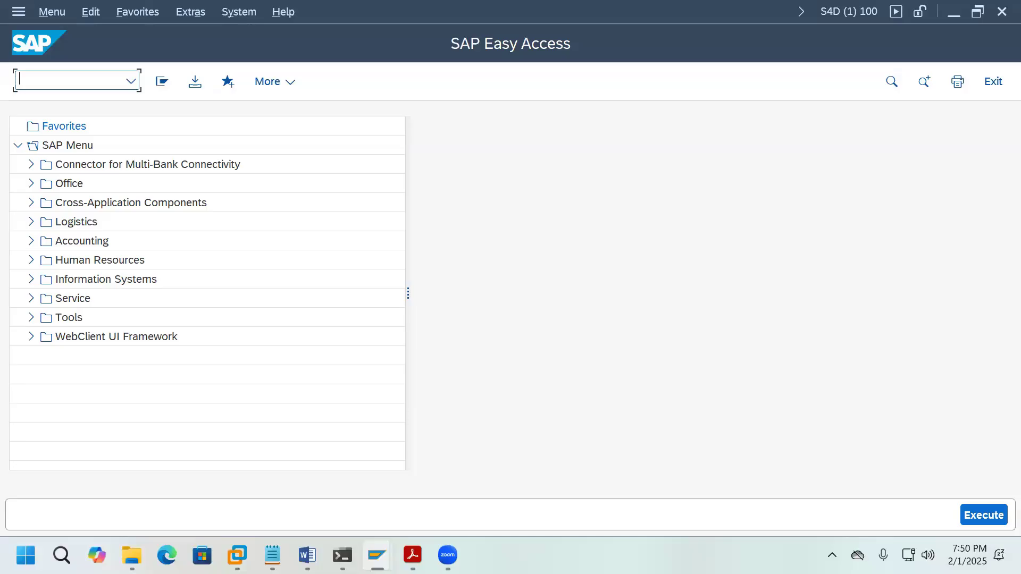
Step: In SU01, copy user DDIC to a new user ADMIN_100
{"action": "type", "text": "SU01"}
{"action": "key", "text": "Return"}
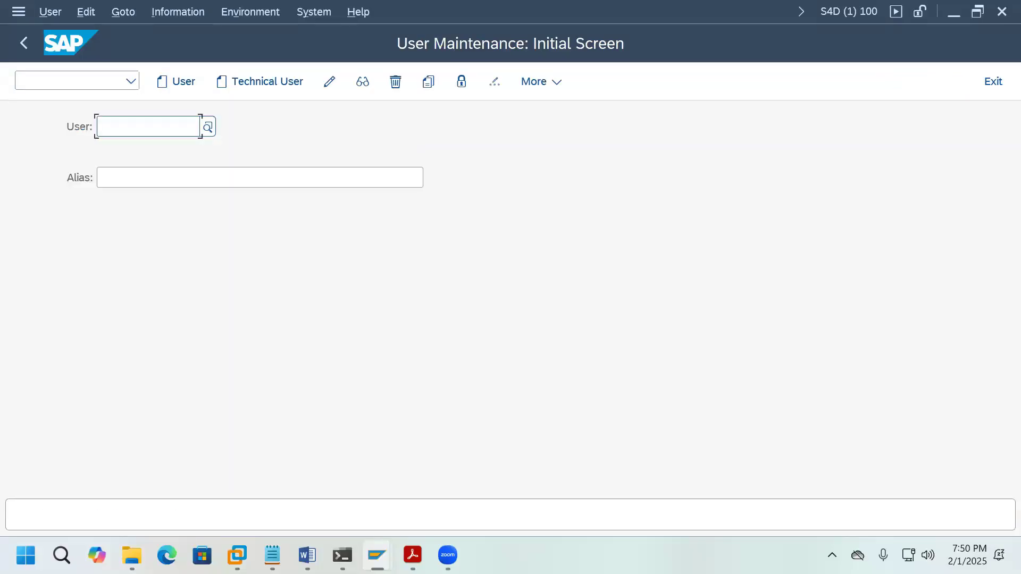
{"action": "type", "text": "d"}
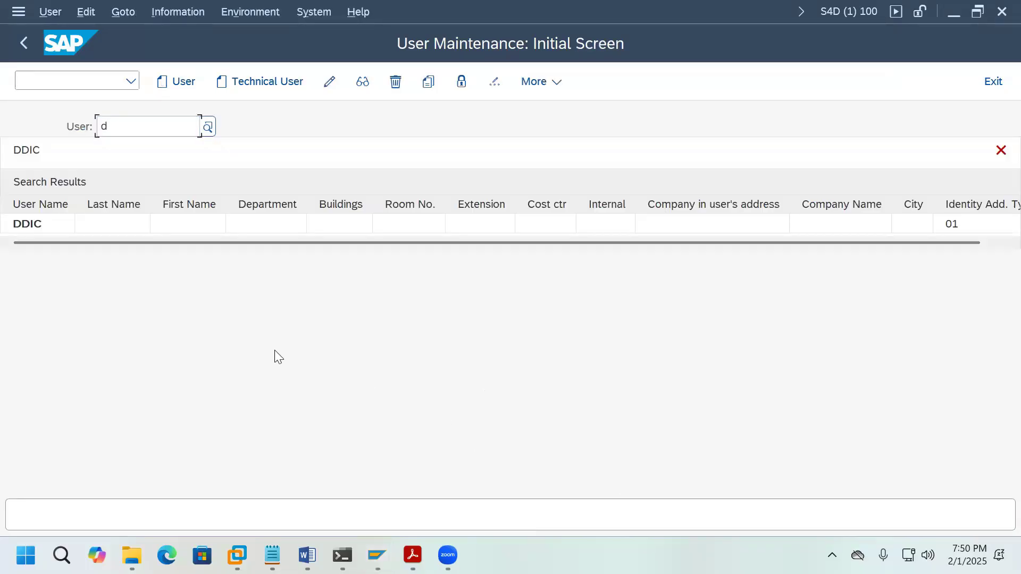
{"action": "left_click", "coordinate": [219, 224]}
{"action": "left_click", "coordinate": [428, 81]}
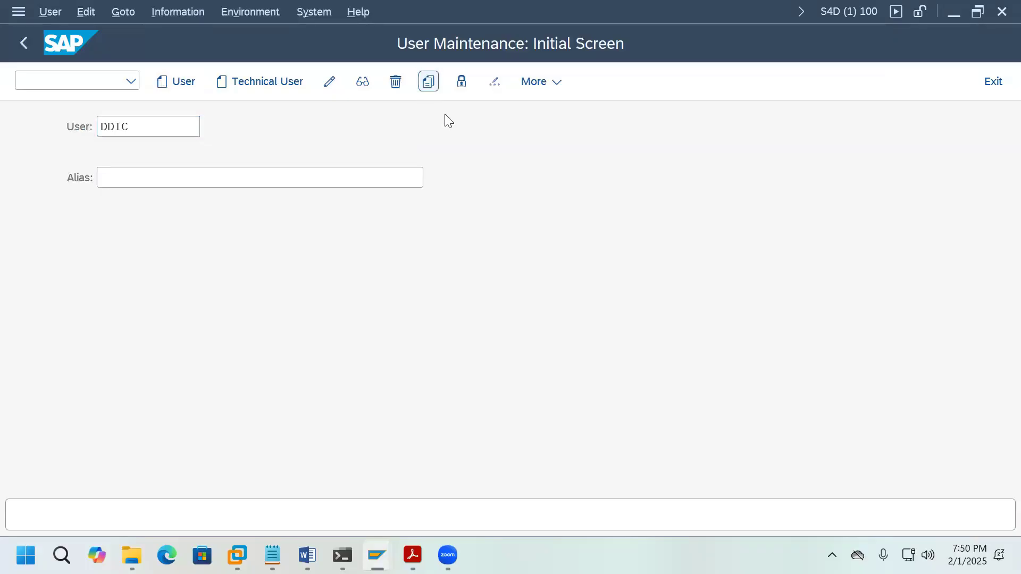
{"action": "left_click_drag", "start_coordinate": [388, 109], "coordinate": [344, 133]}
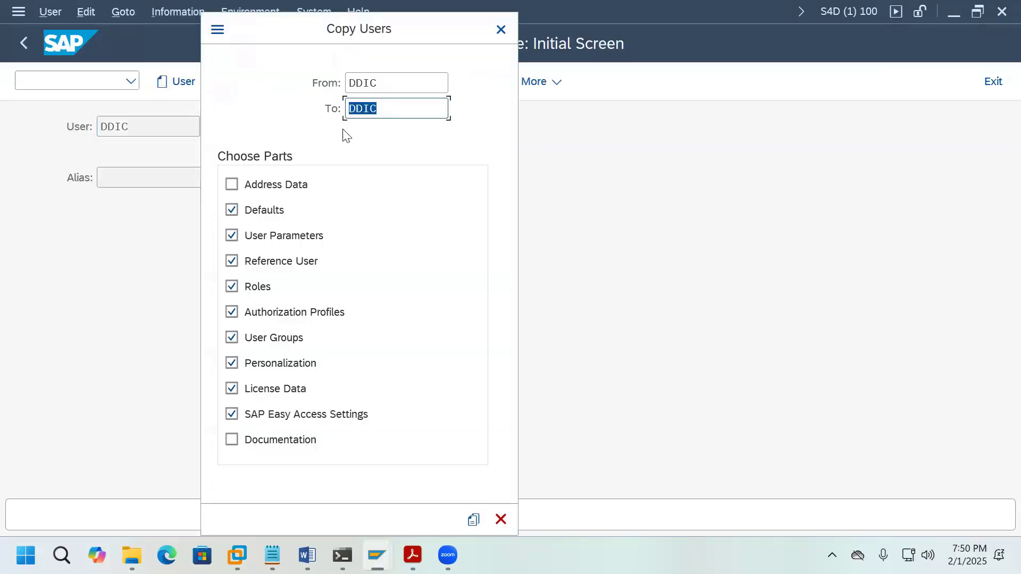
{"action": "type", "text": "ADM"}
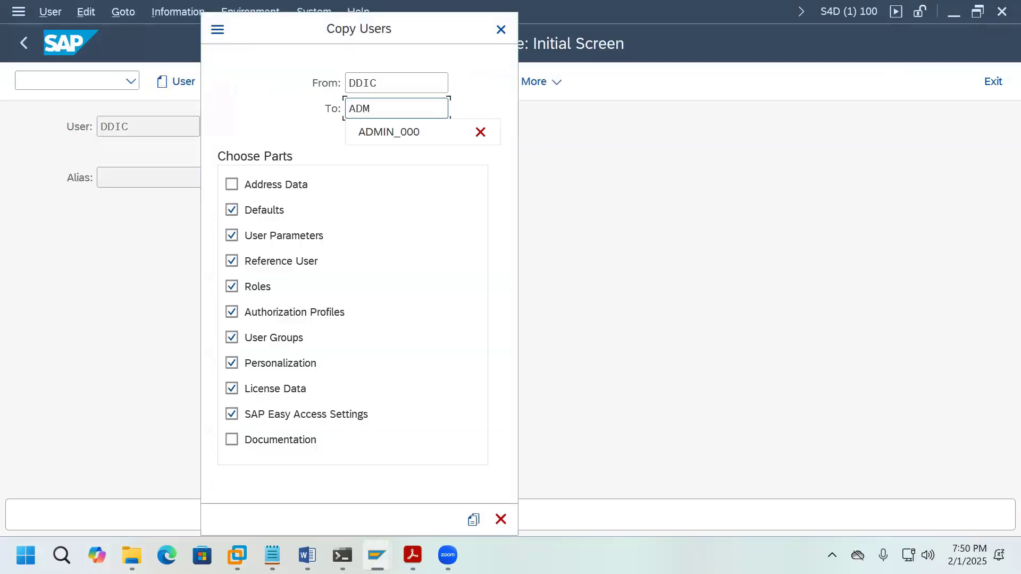
{"action": "type", "text": "IN_100"}
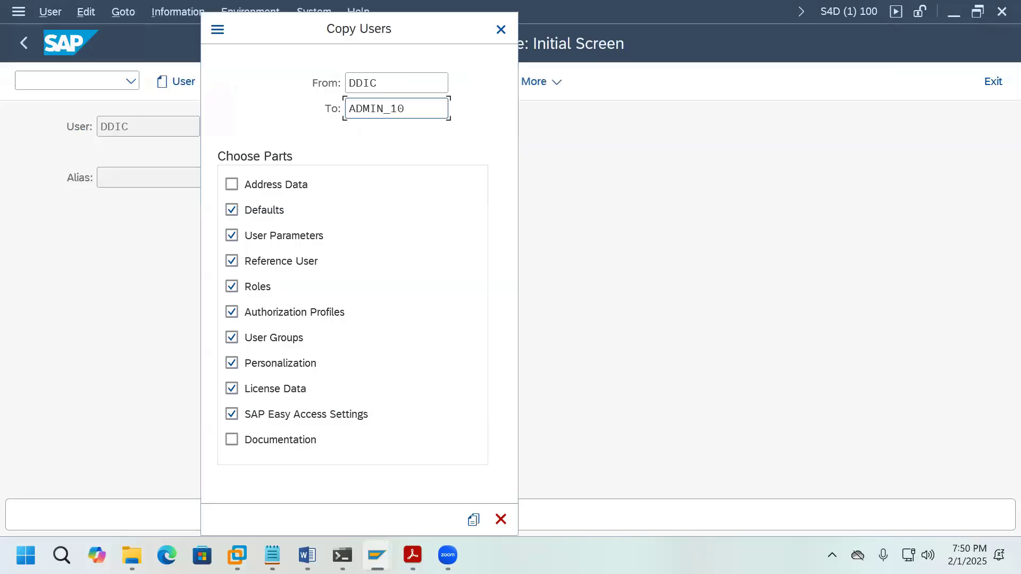
{"action": "left_click", "coordinate": [473, 520]}
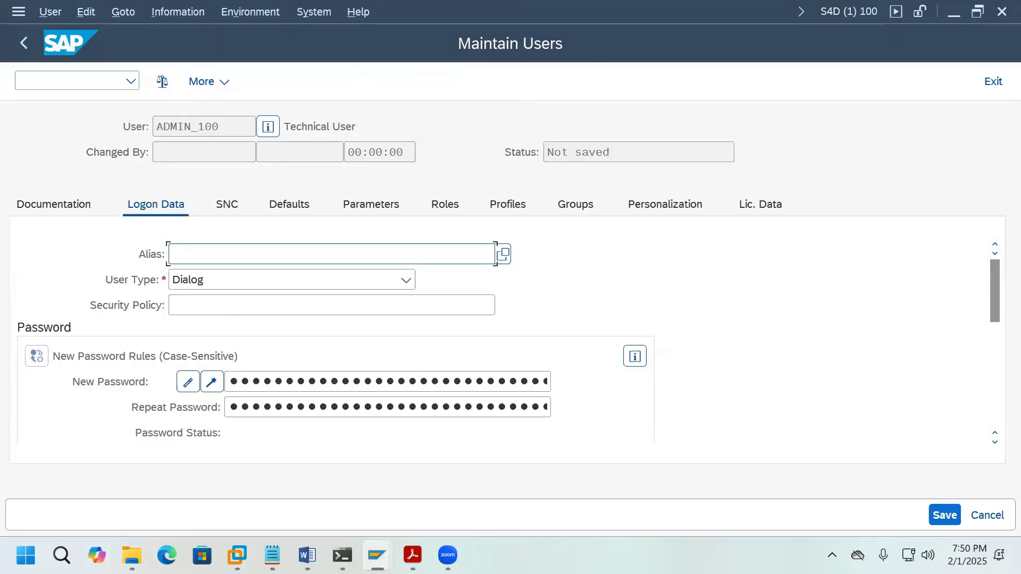
Step: Enter and repeat the new password, save ADMIN_100, and exit to the main menu
{"action": "left_click", "coordinate": [411, 383]}
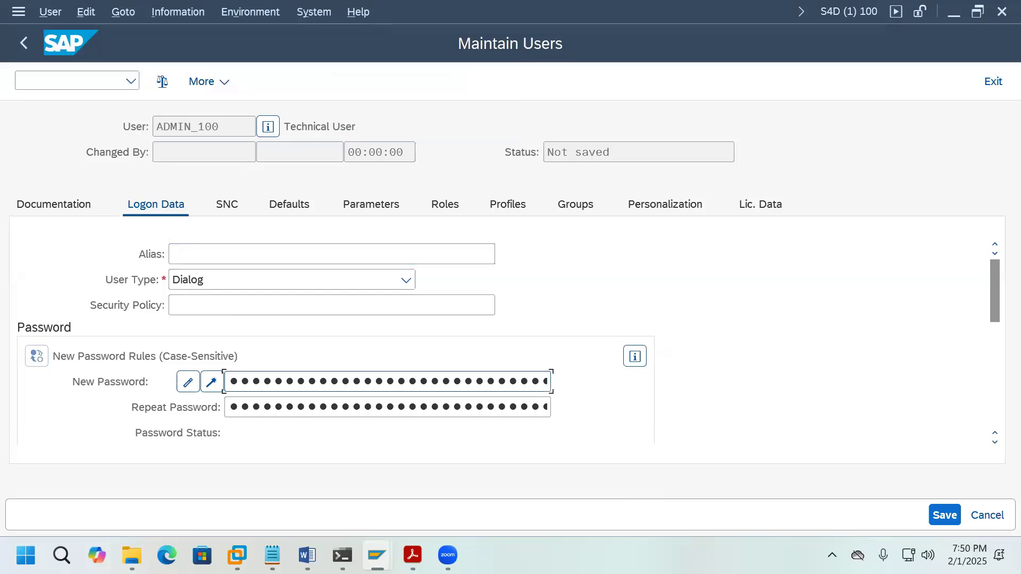
{"action": "key", "text": "Tab"}
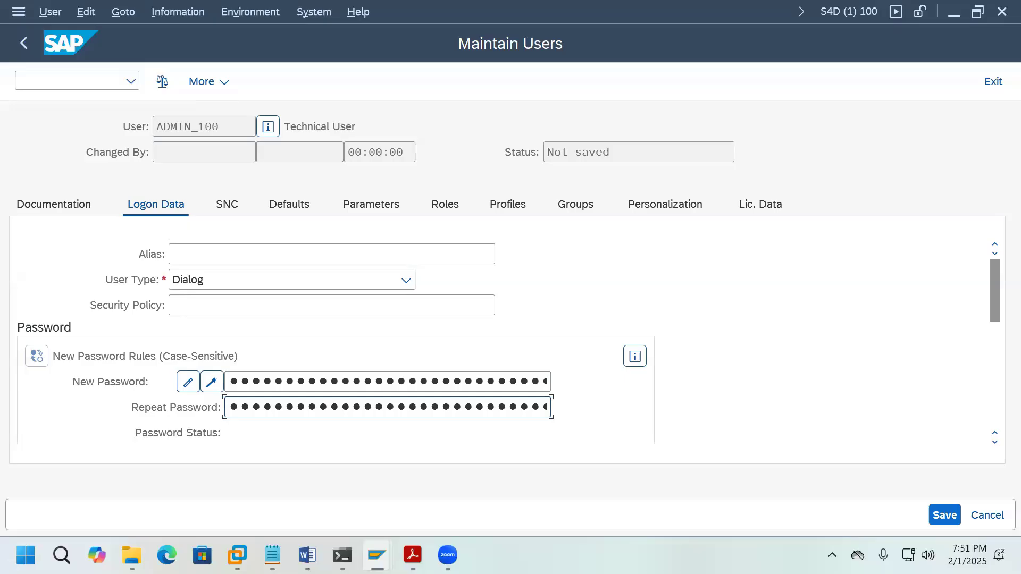
{"action": "left_click", "coordinate": [932, 520]}
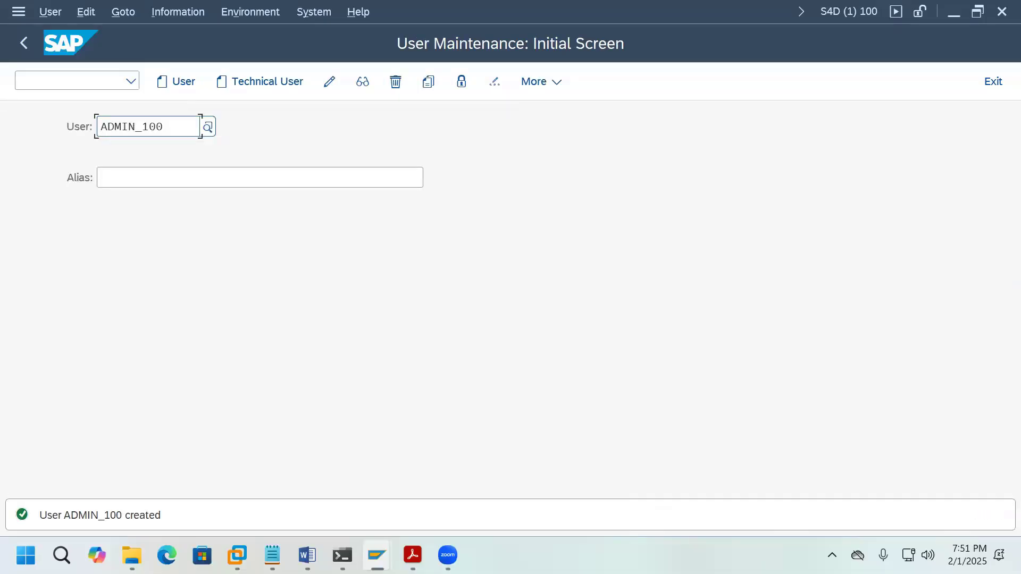
{"action": "left_click", "coordinate": [995, 84]}
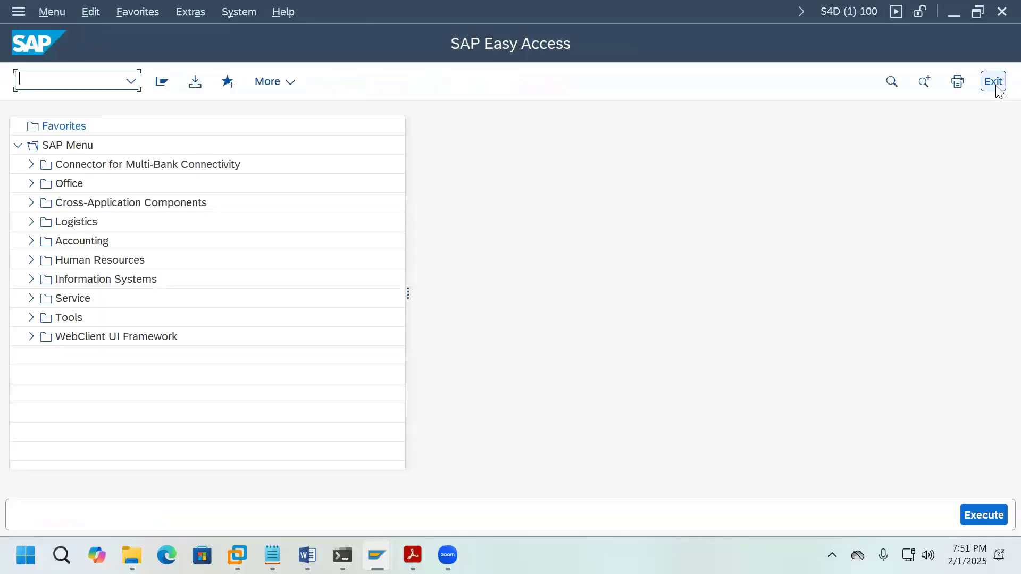
Step: Log off, reconnect to Development System and pick ADMIN_000 from previous user names
{"action": "left_click", "coordinate": [993, 83]}
{"action": "left_click", "coordinate": [226, 399]}
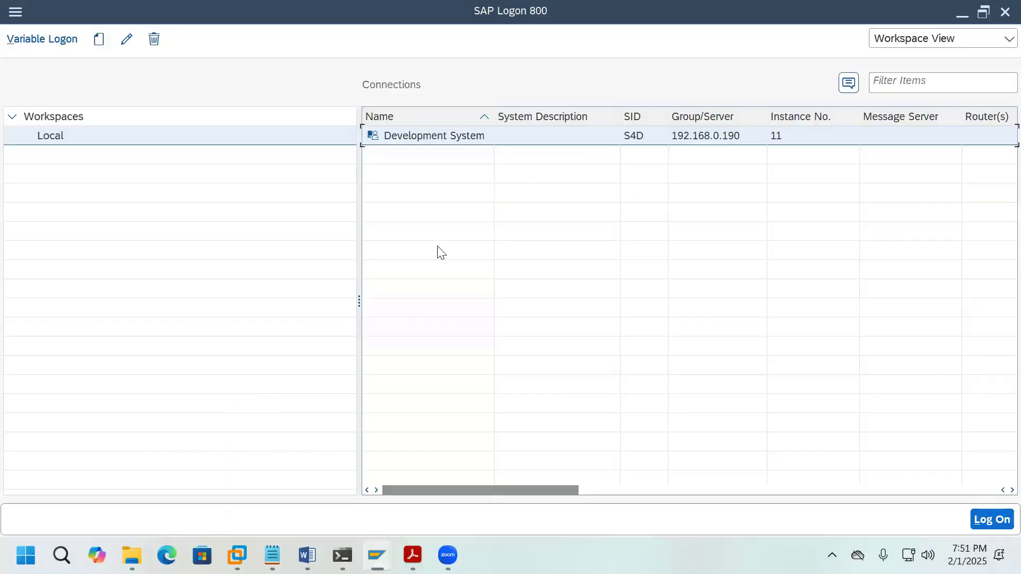
{"action": "double_click", "coordinate": [440, 137]}
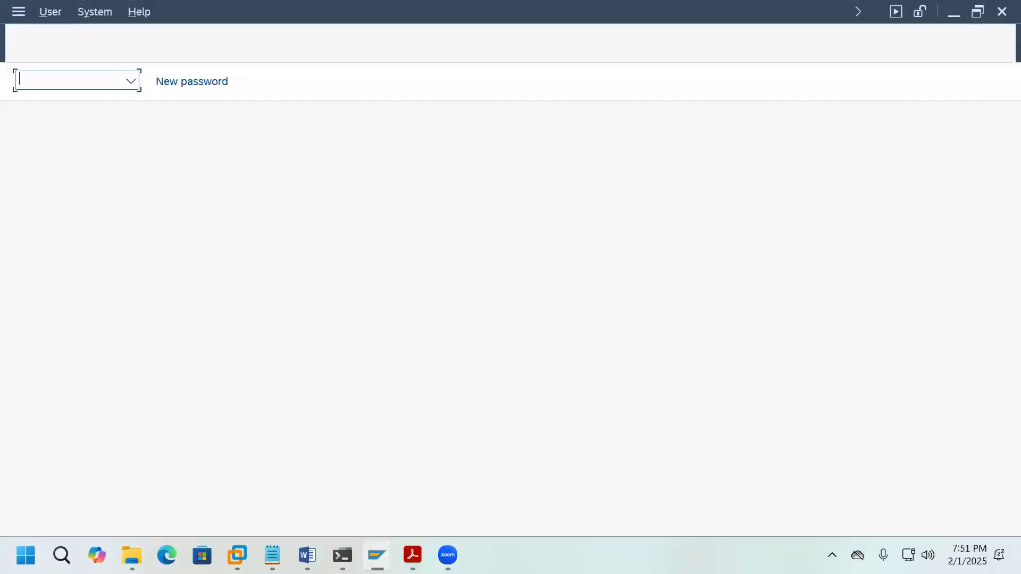
{"action": "left_click", "coordinate": [223, 177]}
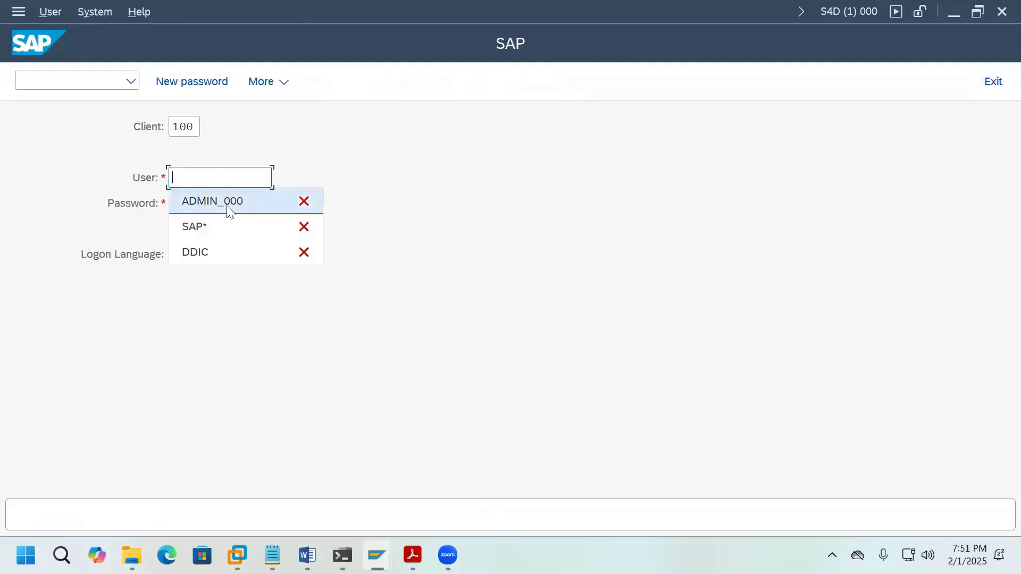
{"action": "left_click", "coordinate": [255, 202]}
Step: Log on as ADMIN_100, set its new password, and dismiss the copyright notice
{"action": "key", "text": "BackSpace"}
{"action": "key", "text": "BackSpace"}
{"action": "key", "text": "BackSpace"}
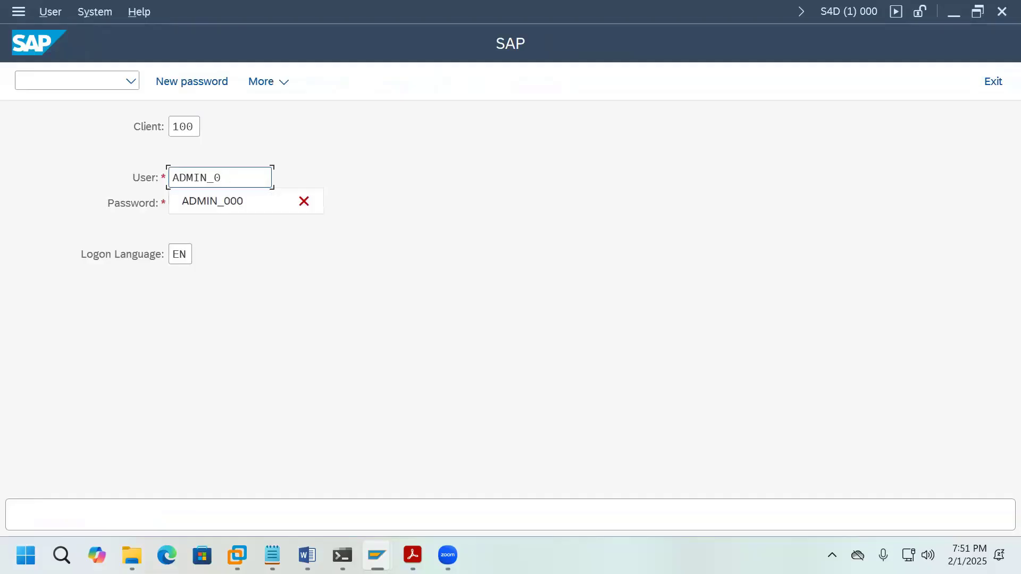
{"action": "type", "text": "100"}
{"action": "key", "text": "Tab"}
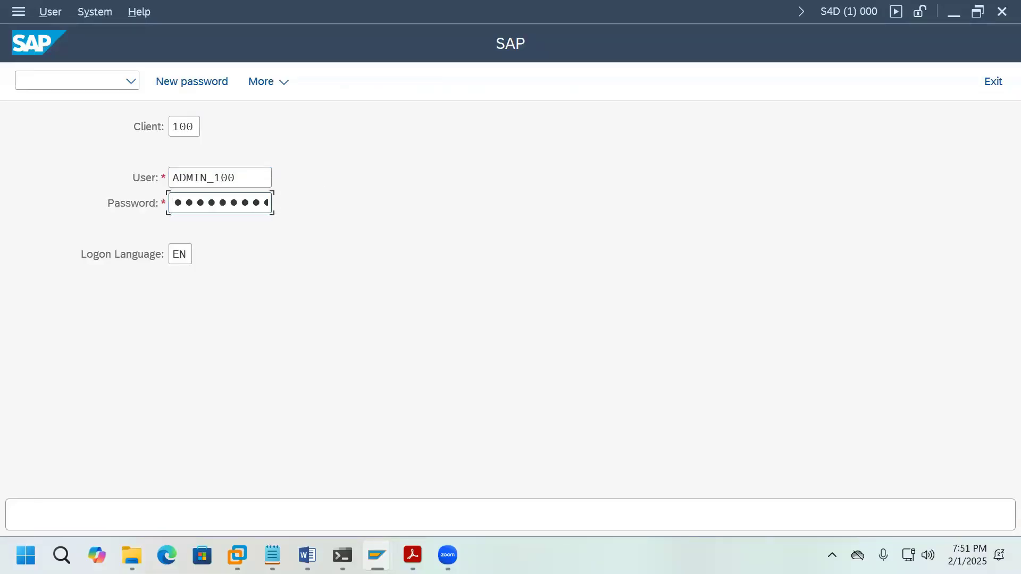
{"action": "key", "text": "Return"}
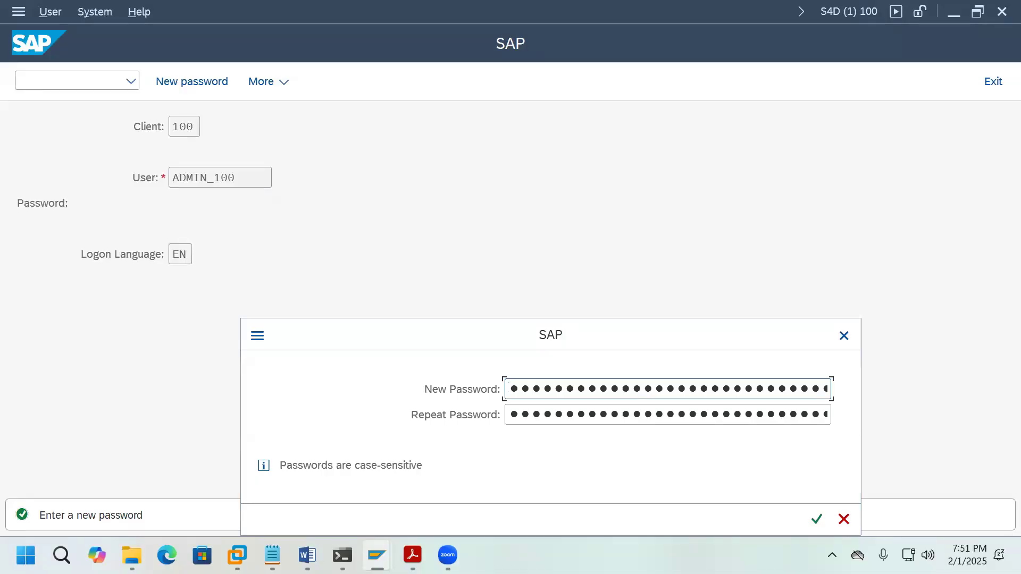
{"action": "left_click", "coordinate": [667, 414]}
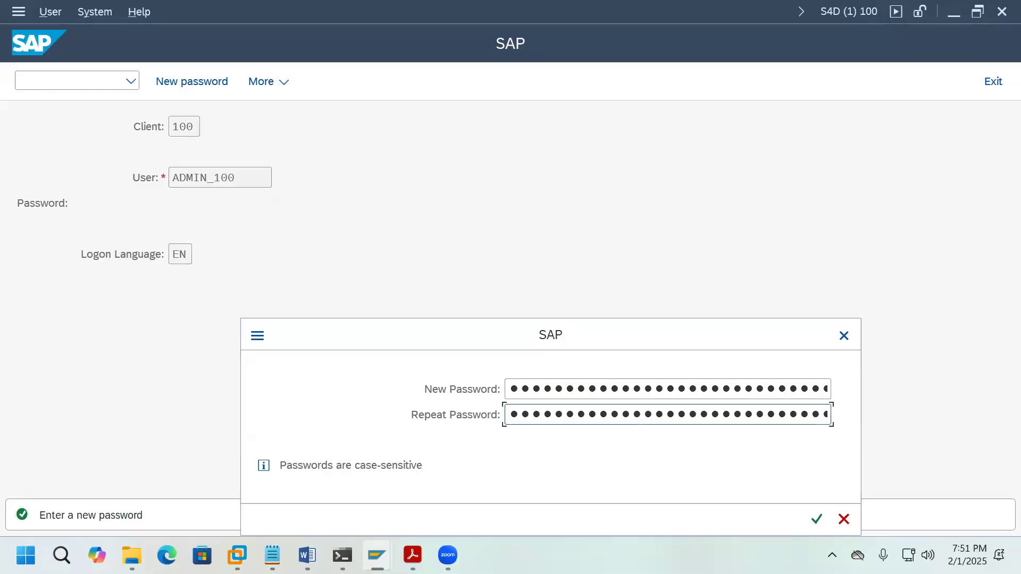
{"action": "left_click", "coordinate": [817, 519]}
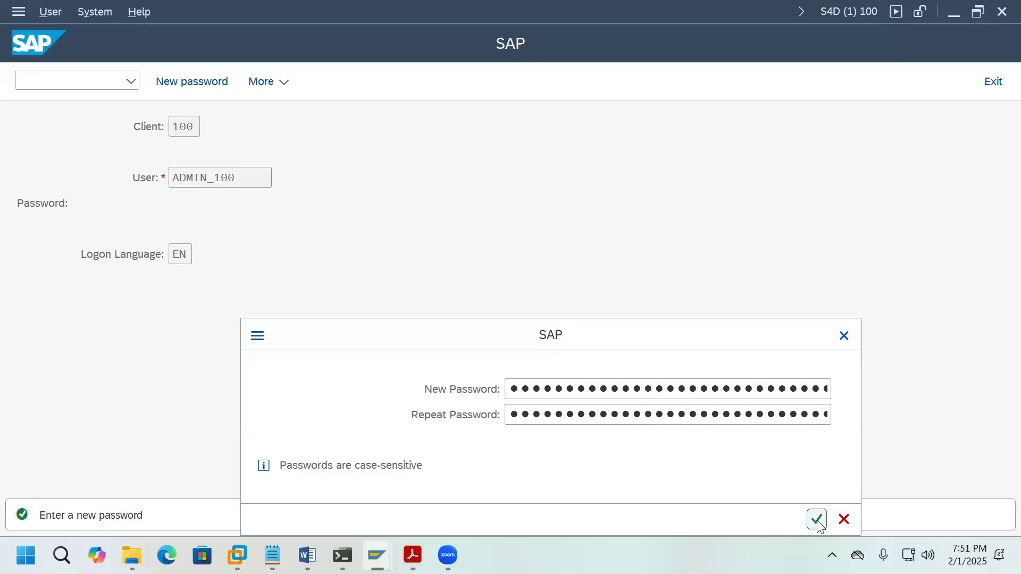
{"action": "key", "text": "Return"}
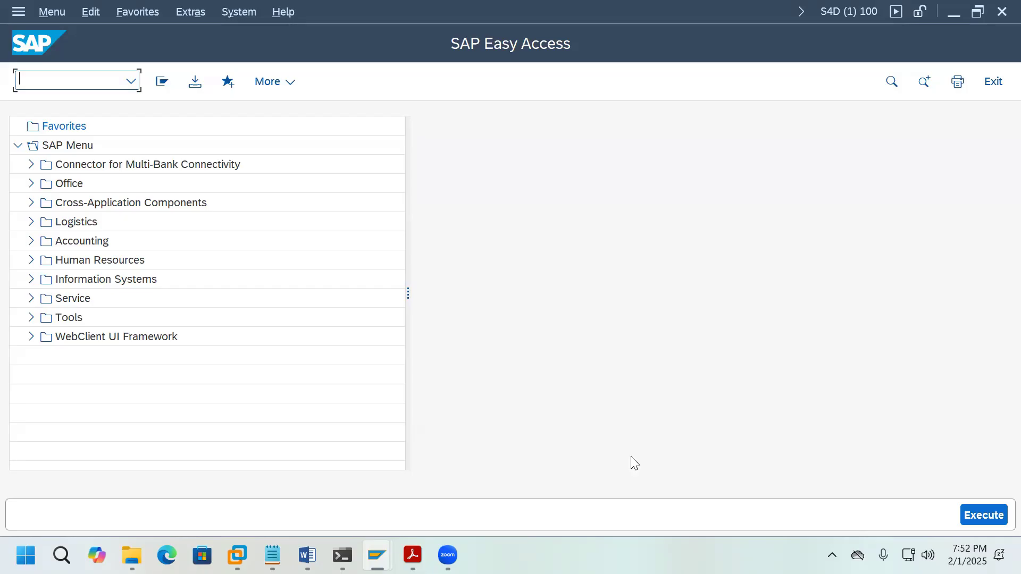
Step: In the client 000 session, open RZ10 extended maintenance of the DEFAULT profile for changing
{"action": "mouse_move", "coordinate": [377, 555]}
{"action": "left_click", "coordinate": [390, 470]}
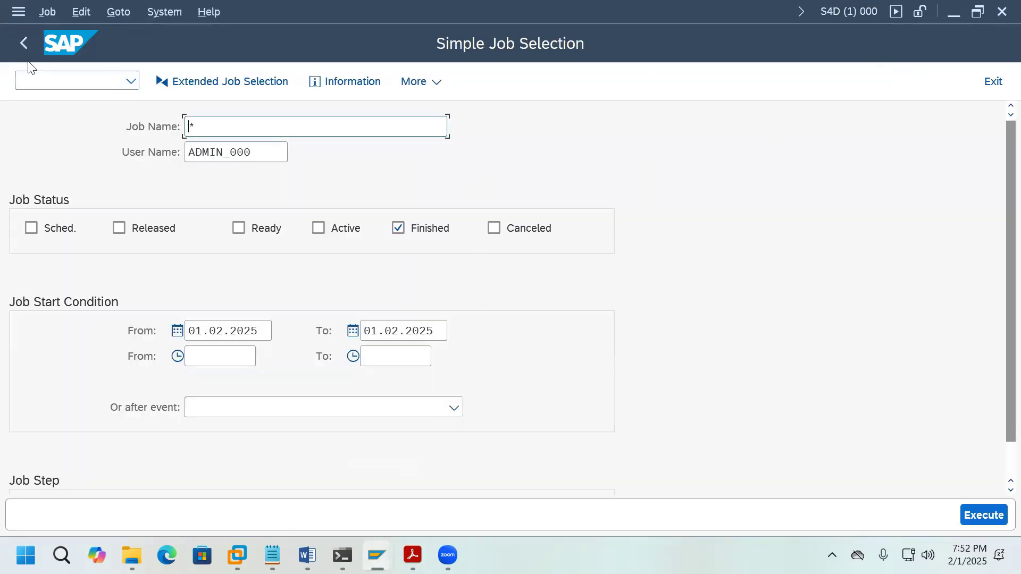
{"action": "left_click", "coordinate": [23, 44]}
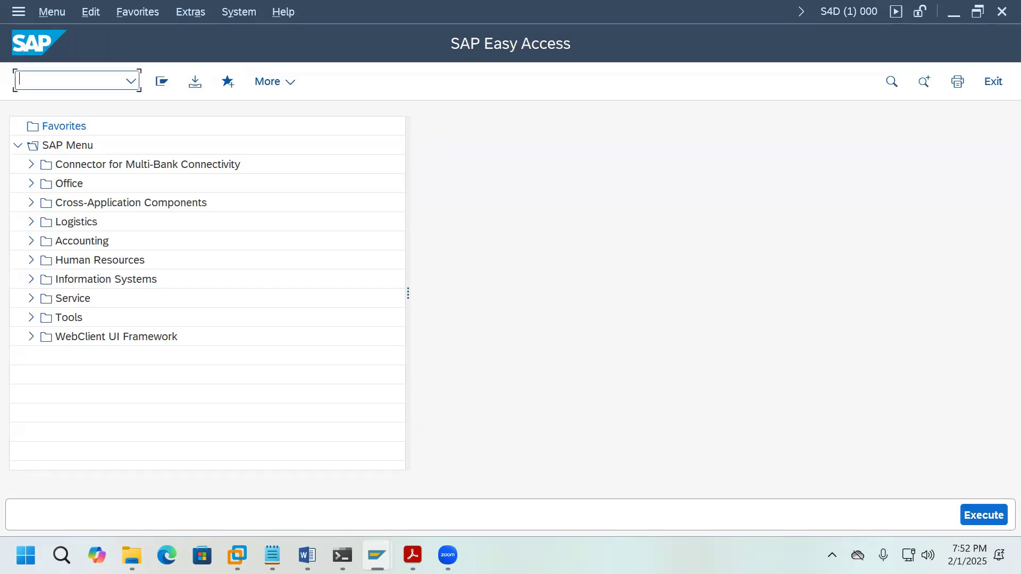
{"action": "type", "text": "RZ10"}
{"action": "key", "text": "Return"}
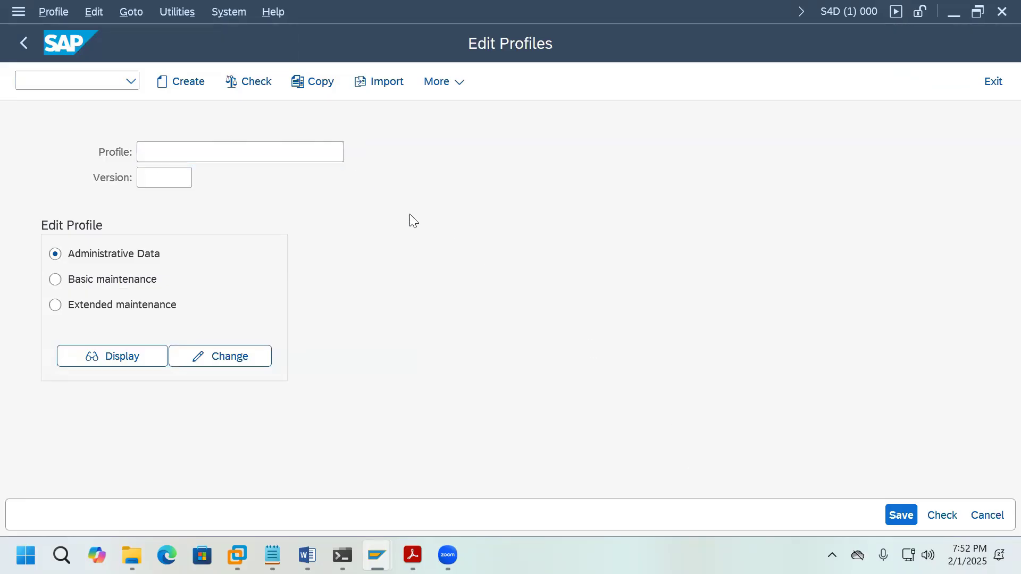
{"action": "key", "text": "F4"}
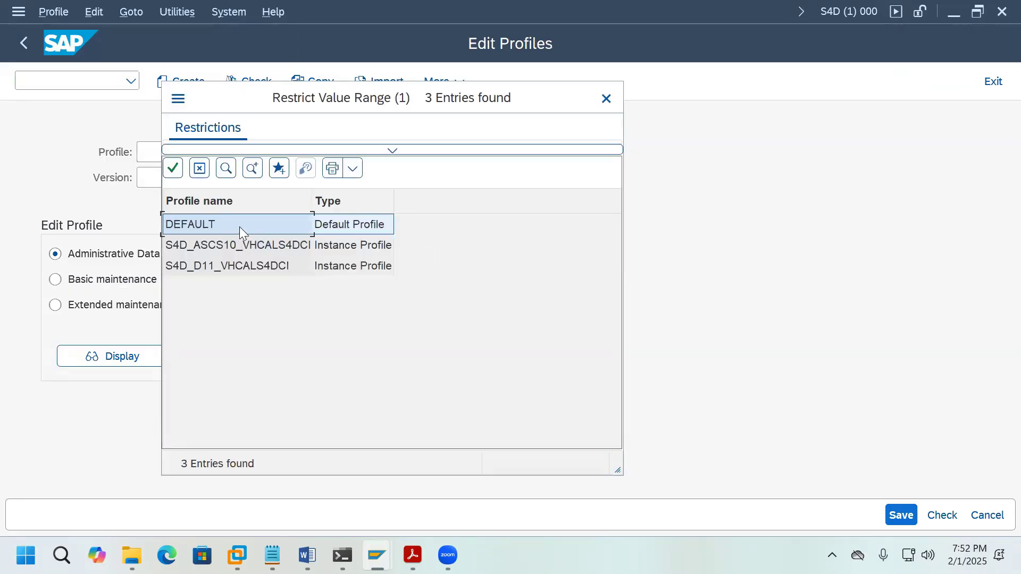
{"action": "left_click", "coordinate": [240, 227]}
{"action": "left_click", "coordinate": [151, 311]}
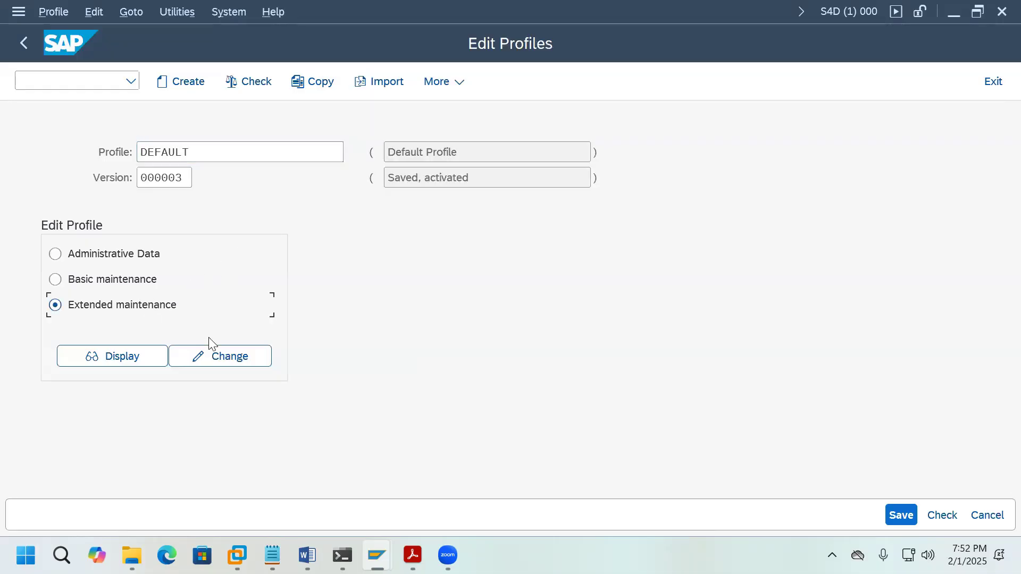
{"action": "left_click", "coordinate": [237, 364]}
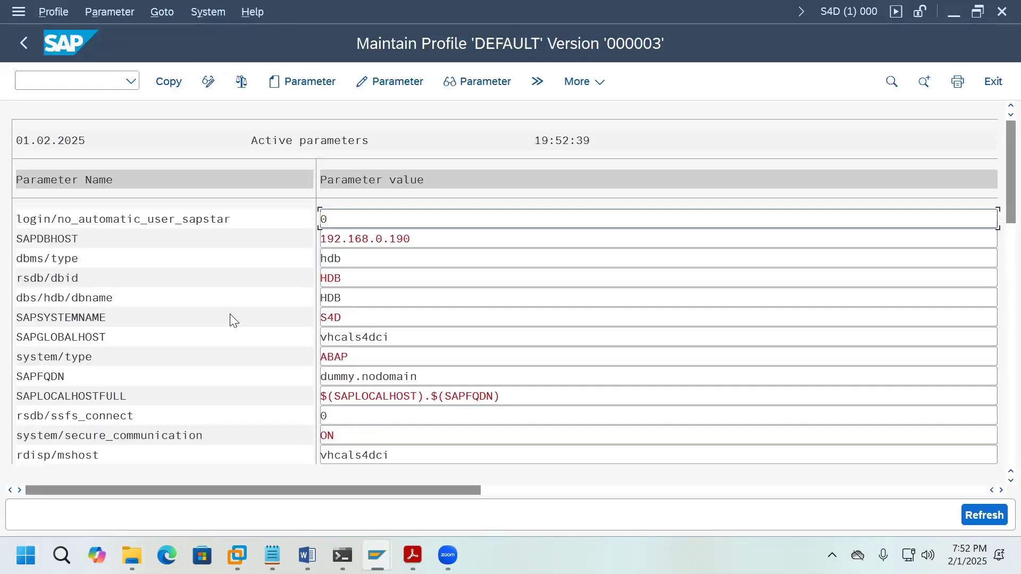
Step: Set parameter login/no_automatic_user_sapstar to 1 and apply the profile changes
{"action": "double_click", "coordinate": [201, 221]}
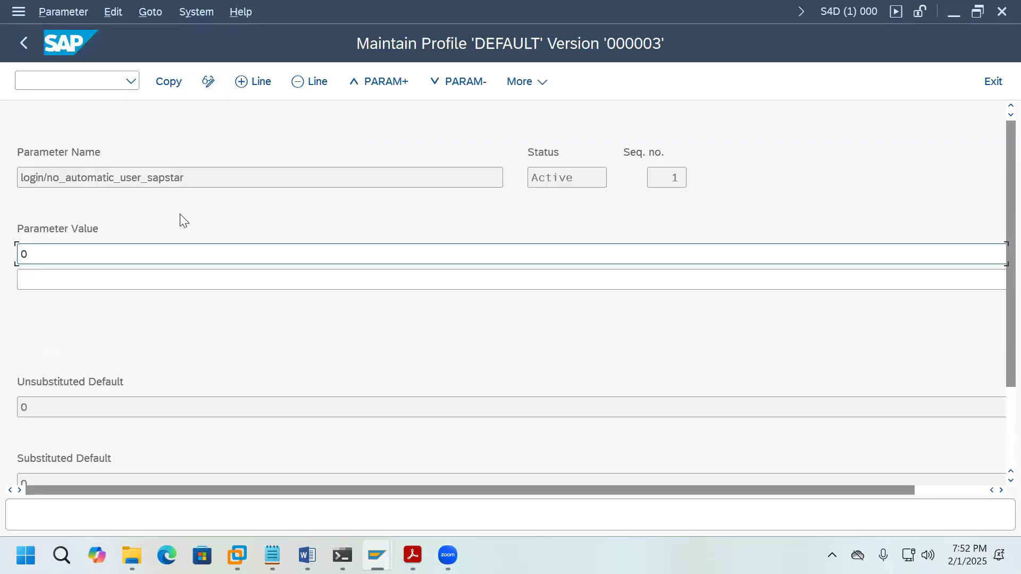
{"action": "double_click", "coordinate": [24, 251]}
{"action": "type", "text": "1"}
{"action": "left_click", "coordinate": [173, 84]}
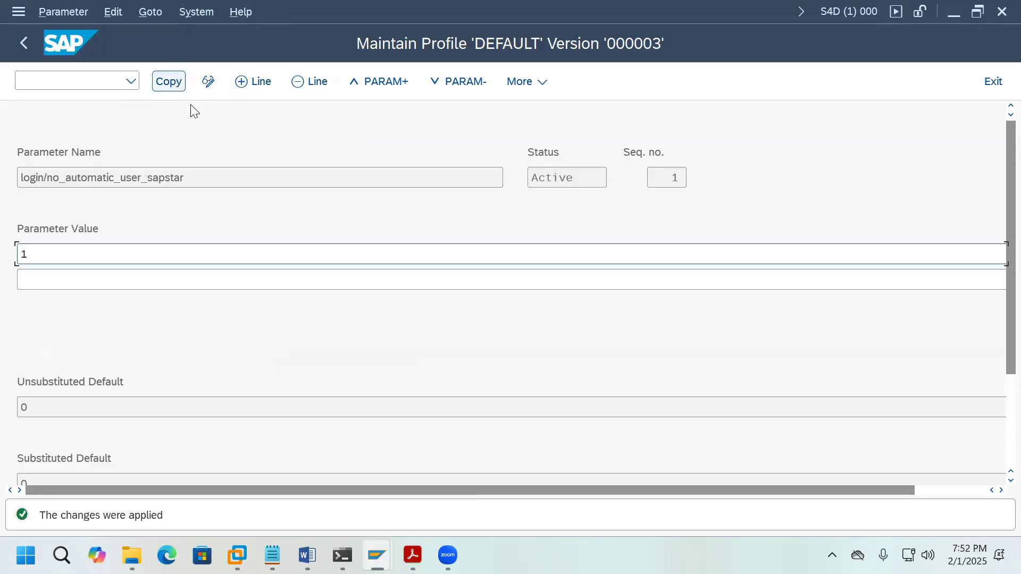
{"action": "left_click", "coordinate": [22, 43]}
{"action": "left_click", "coordinate": [170, 86]}
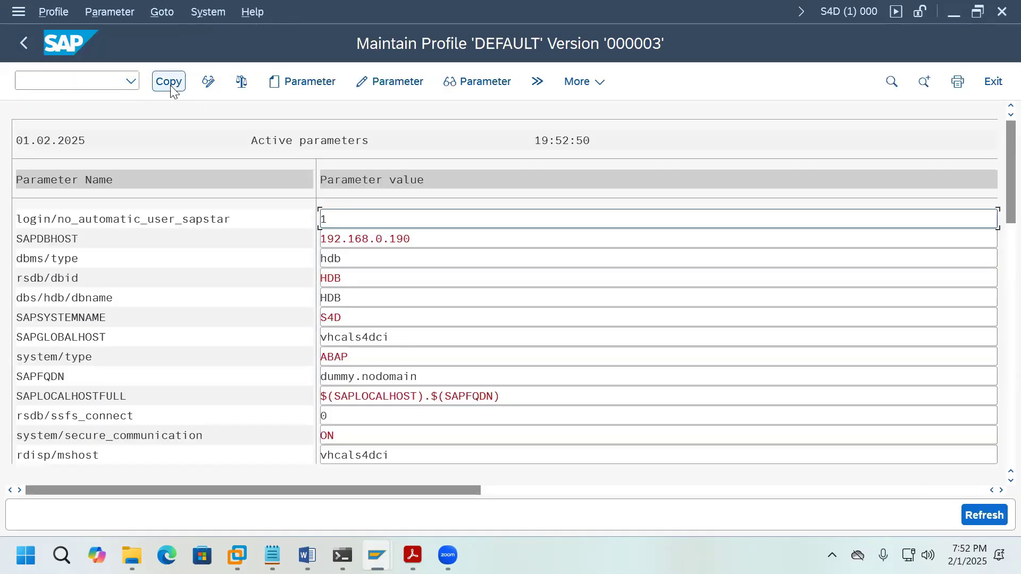
{"action": "left_click", "coordinate": [26, 45]}
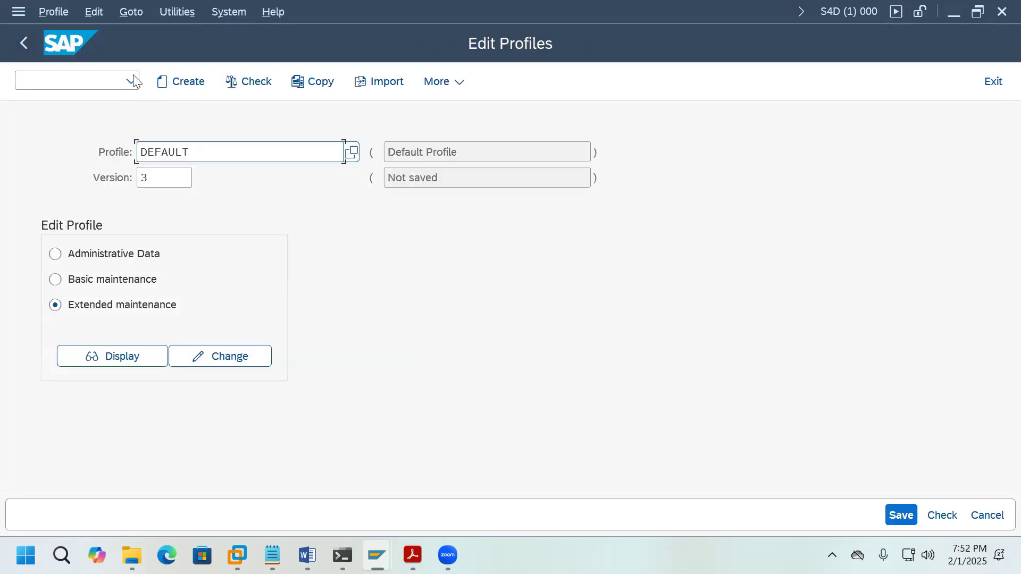
Step: Save and activate the DEFAULT profile as version 4, acknowledging the follow-up messages
{"action": "left_click", "coordinate": [891, 514]}
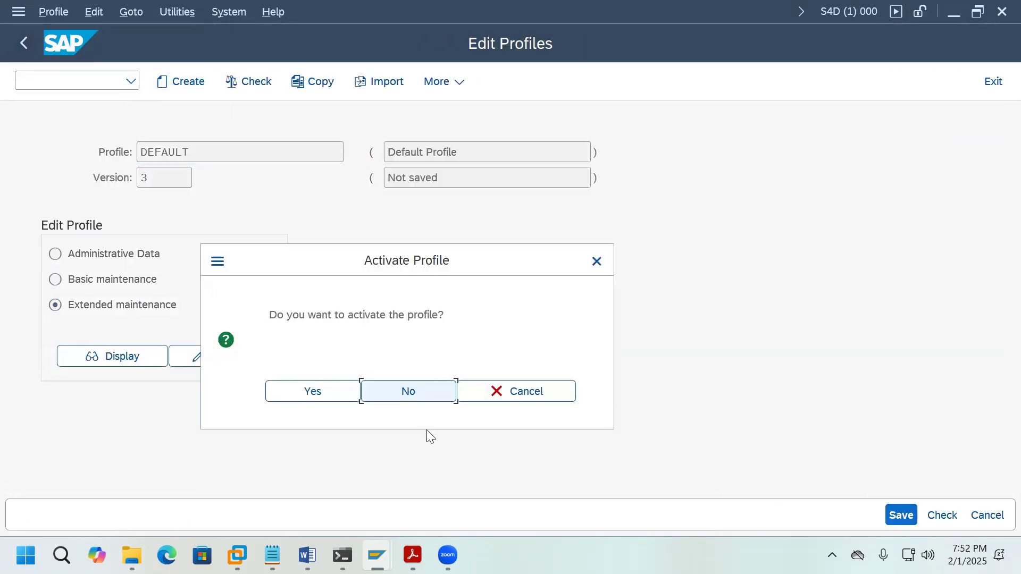
{"action": "left_click", "coordinate": [333, 391]}
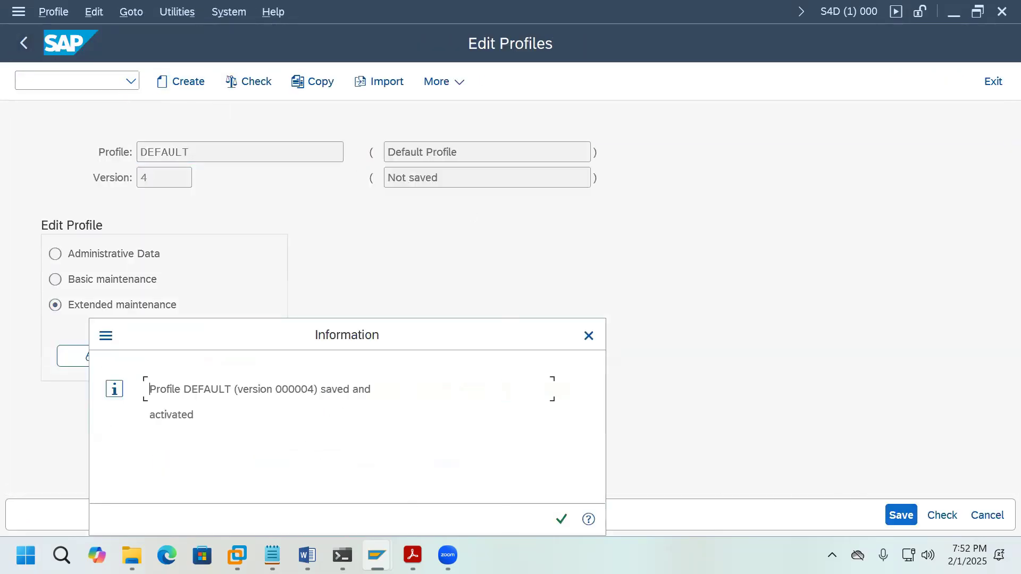
{"action": "left_click", "coordinate": [562, 519]}
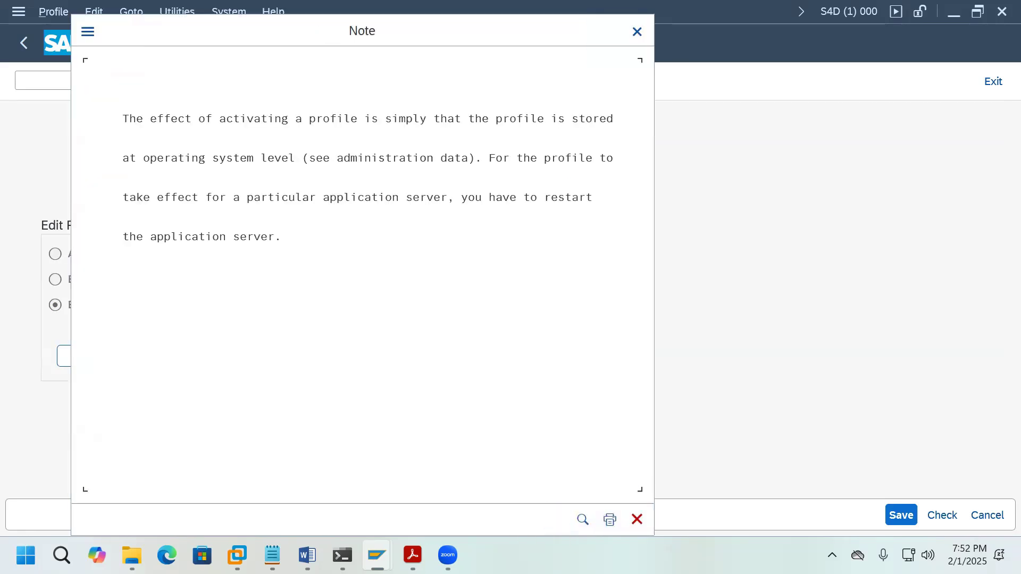
{"action": "left_click", "coordinate": [559, 522]}
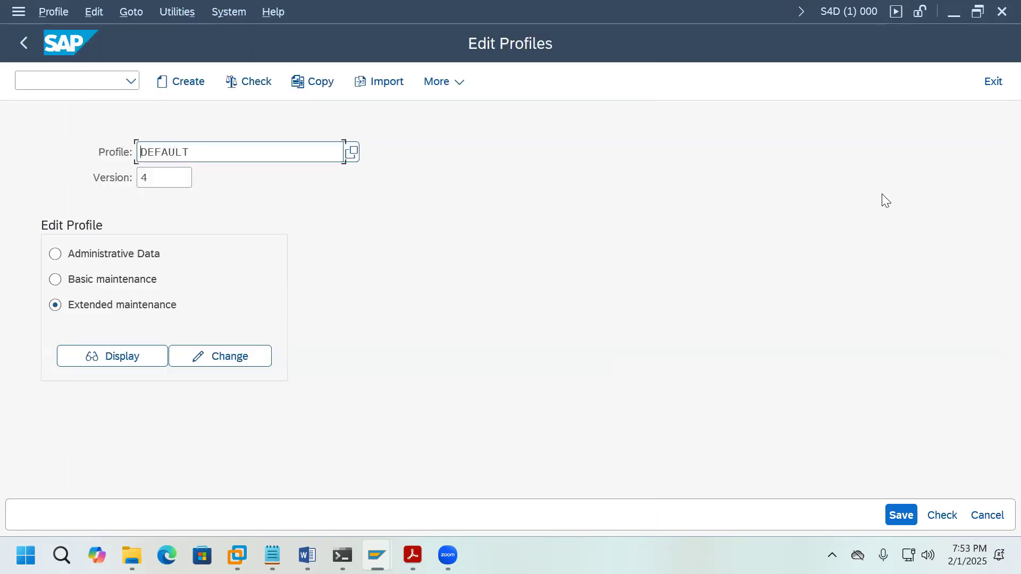
Step: Log off the client 000 session and begin logging off client 100
{"action": "left_click", "coordinate": [994, 82]}
{"action": "left_click", "coordinate": [996, 87]}
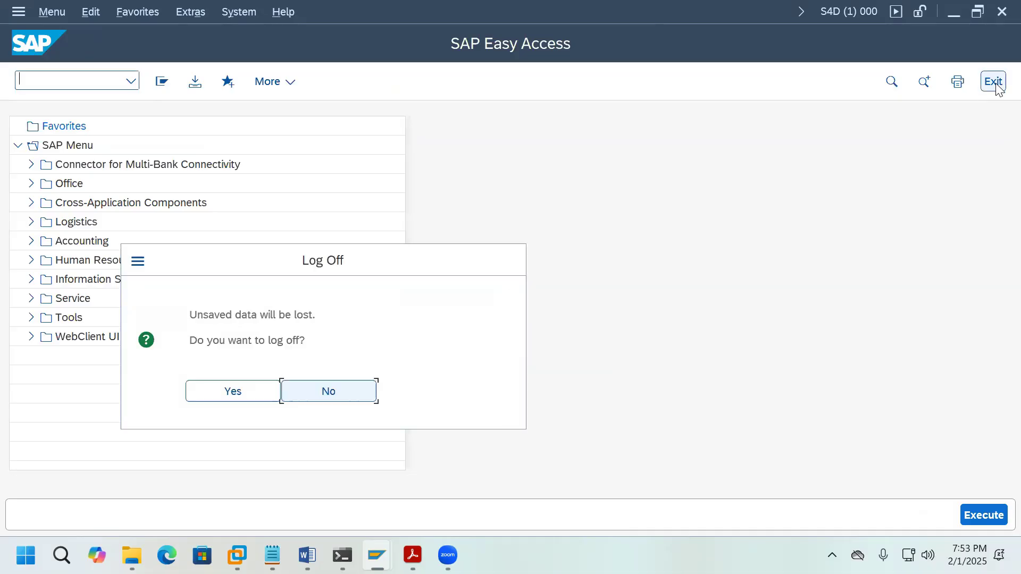
{"action": "left_click", "coordinate": [257, 392]}
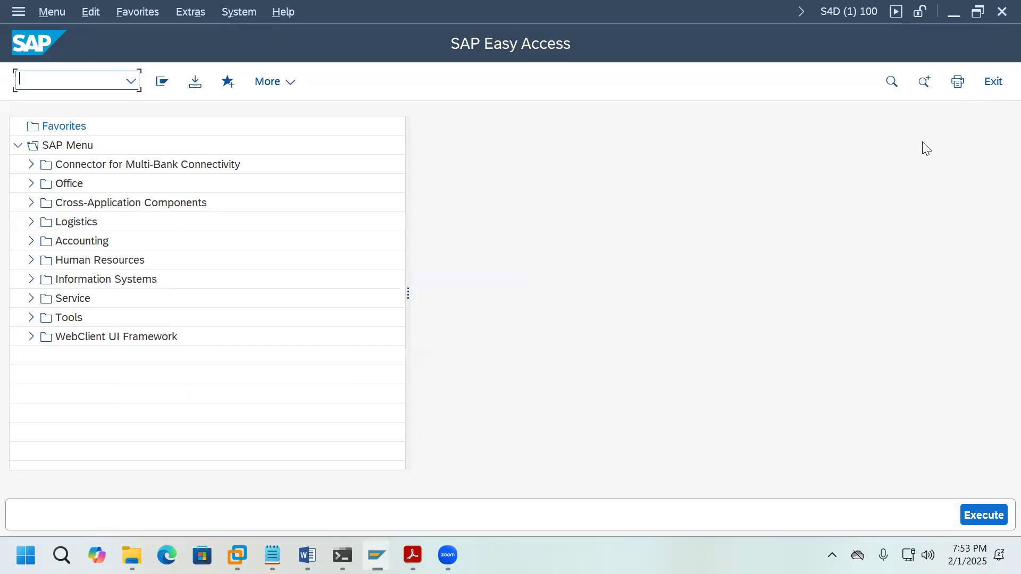
{"action": "left_click", "coordinate": [995, 84]}
Step: Confirm logging off the client 100 session, returning to SAP Logon
{"action": "left_click", "coordinate": [231, 395]}
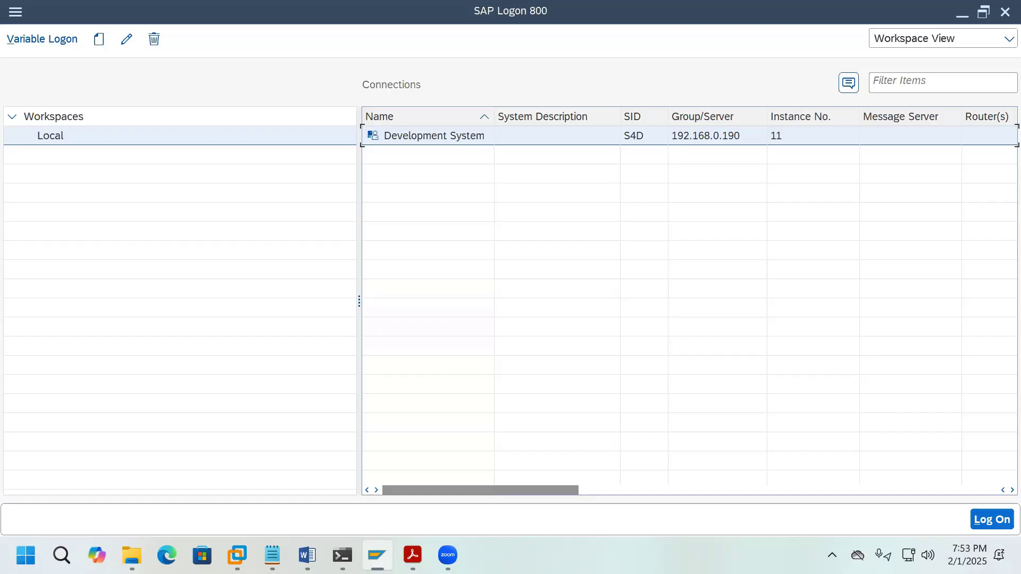
Step: Rerun 'sapcontrol -nr 11 -function RestartSystem ALL' in PowerShell until it reports OK
{"action": "mouse_move", "coordinate": [342, 554]}
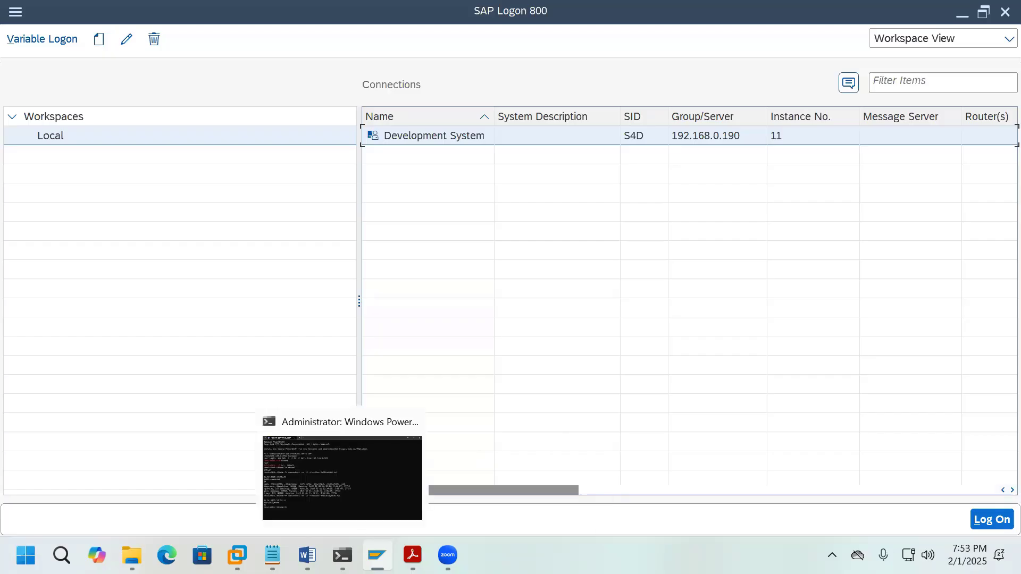
{"action": "left_click", "coordinate": [409, 462]}
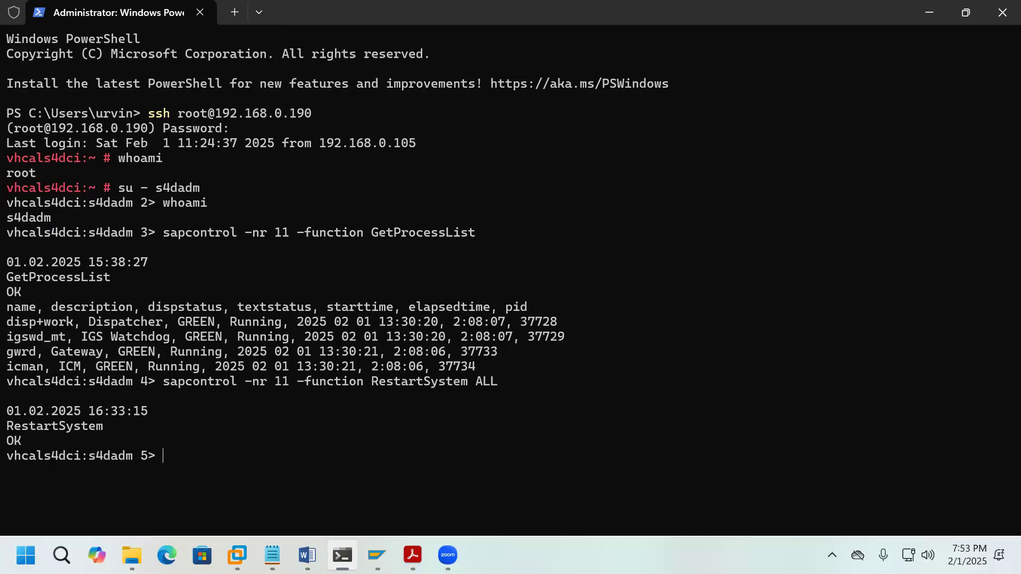
{"action": "key", "text": "Up"}
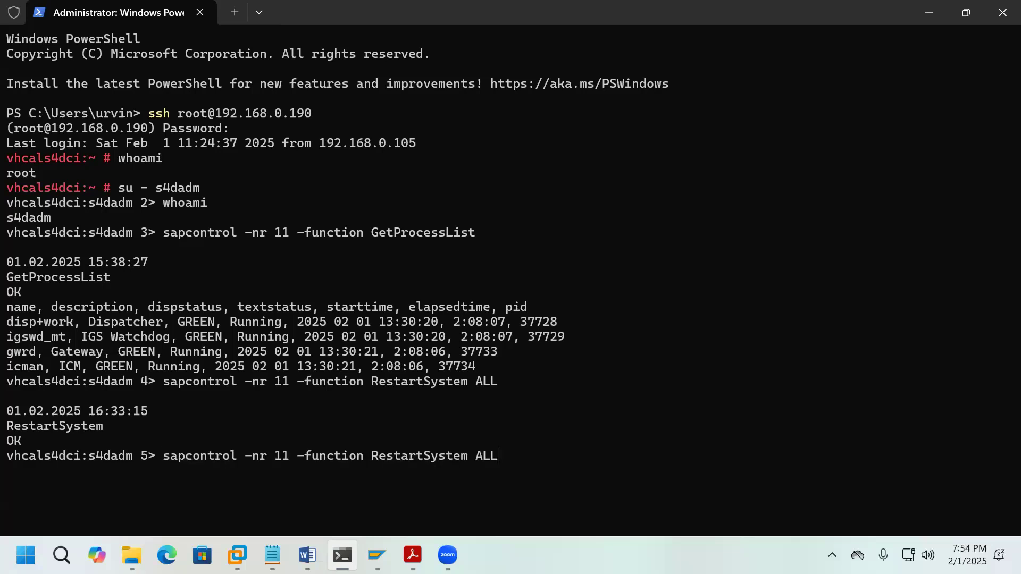
{"action": "key", "text": "Return"}
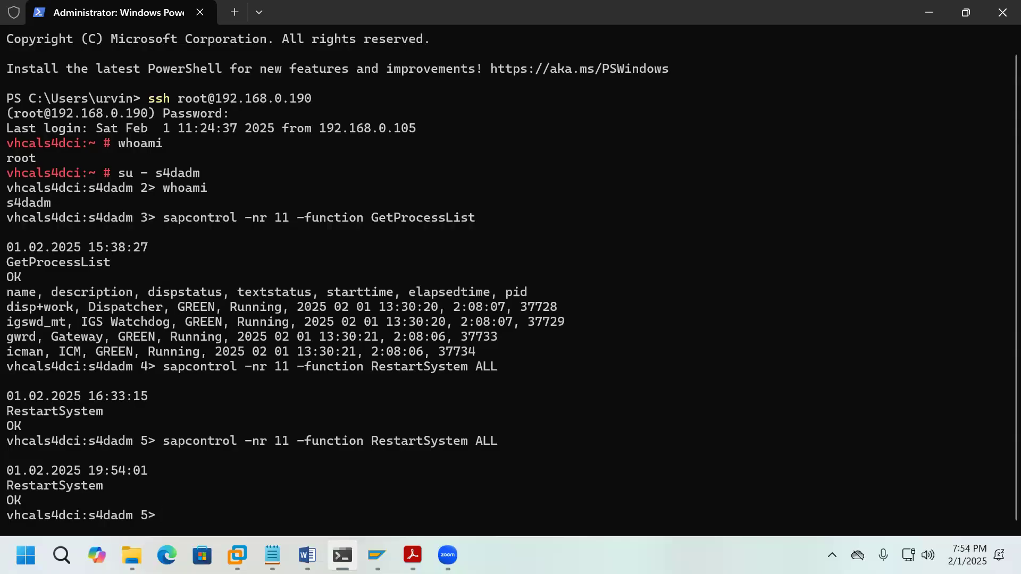
{"action": "key", "text": "Up"}
Step: Run sapcontrol GetProcessList repeatedly until disp+work, igswd_mt, gwrd and icman all show GREEN Running
{"action": "key", "text": "BackSpace"}
{"action": "key", "text": "BackSpace"}
{"action": "key", "text": "BackSpace"}
{"action": "key", "text": "BackSpace"}
{"action": "key", "text": "BackSpace"}
{"action": "key", "text": "BackSpace"}
{"action": "key", "text": "BackSpace"}
{"action": "key", "text": "BackSpace"}
{"action": "key", "text": "BackSpace"}
{"action": "key", "text": "BackSpace"}
{"action": "key", "text": "BackSpace"}
{"action": "key", "text": "BackSpace"}
{"action": "key", "text": "BackSpace"}
{"action": "key", "text": "BackSpace"}
{"action": "key", "text": "BackSpace"}
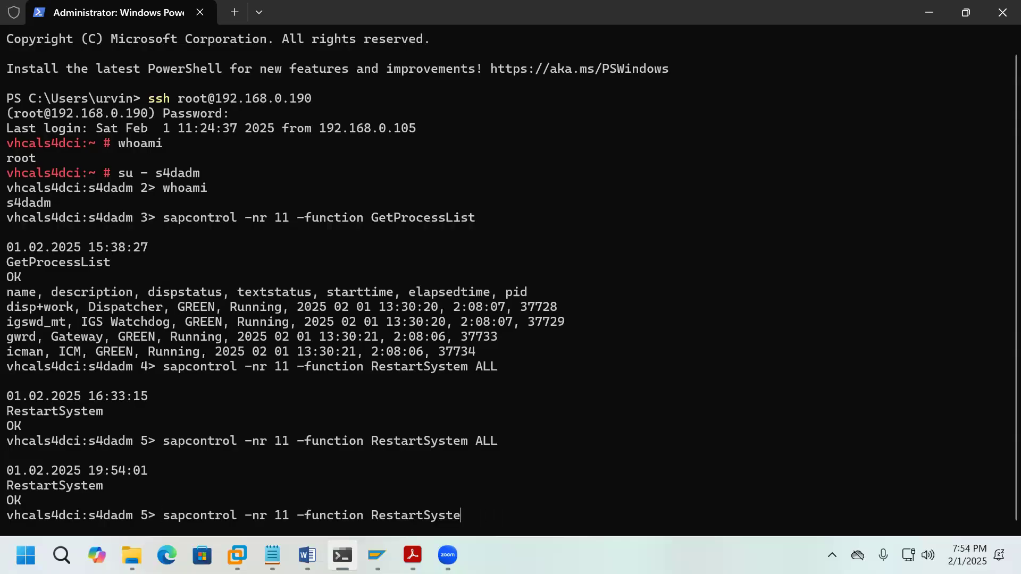
{"action": "key", "text": "BackSpace"}
{"action": "key", "text": "BackSpace"}
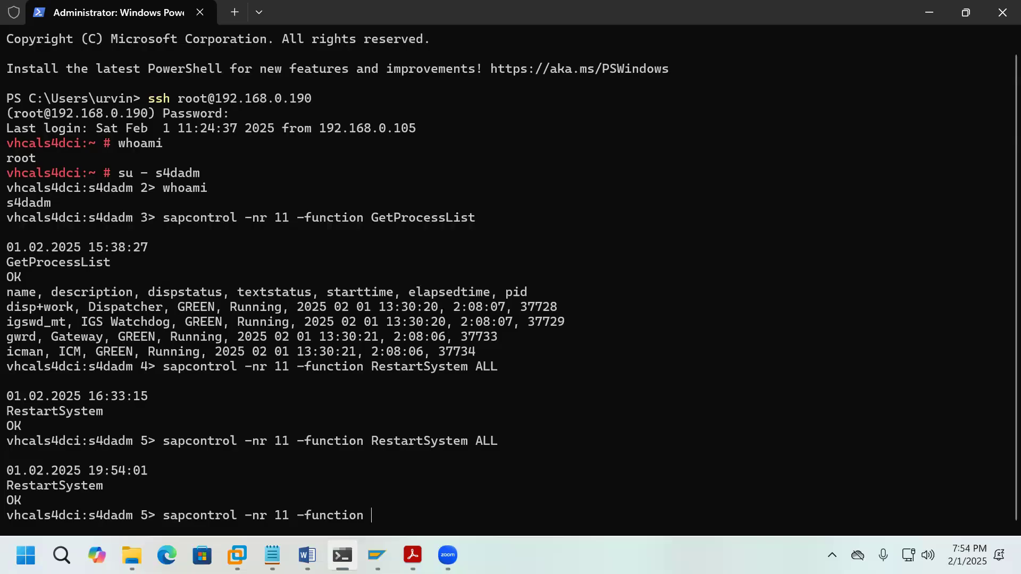
{"action": "type", "text": "GetProcessList"}
{"action": "key", "text": "Return"}
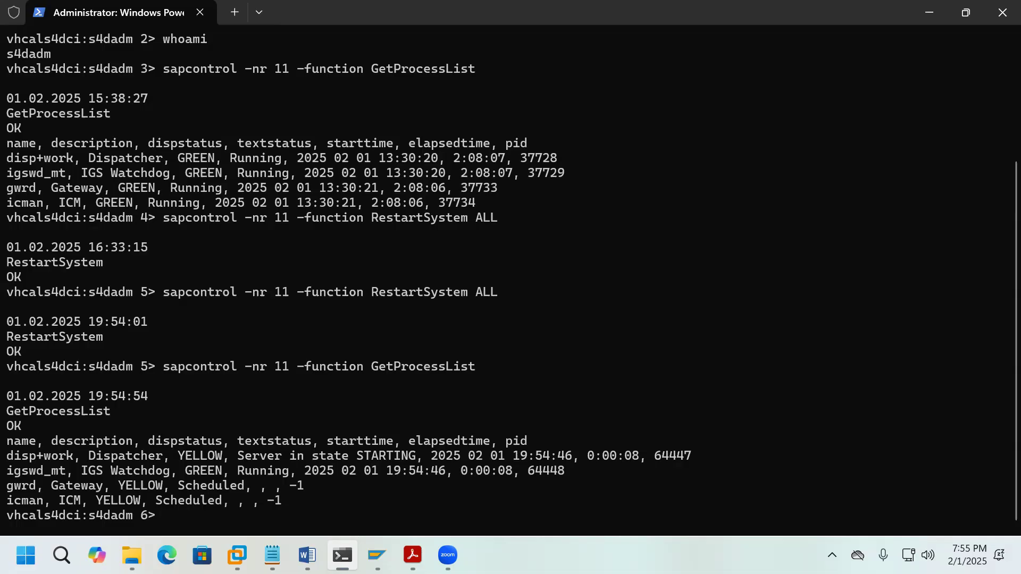
{"action": "key", "text": "Up"}
{"action": "key", "text": "Return"}
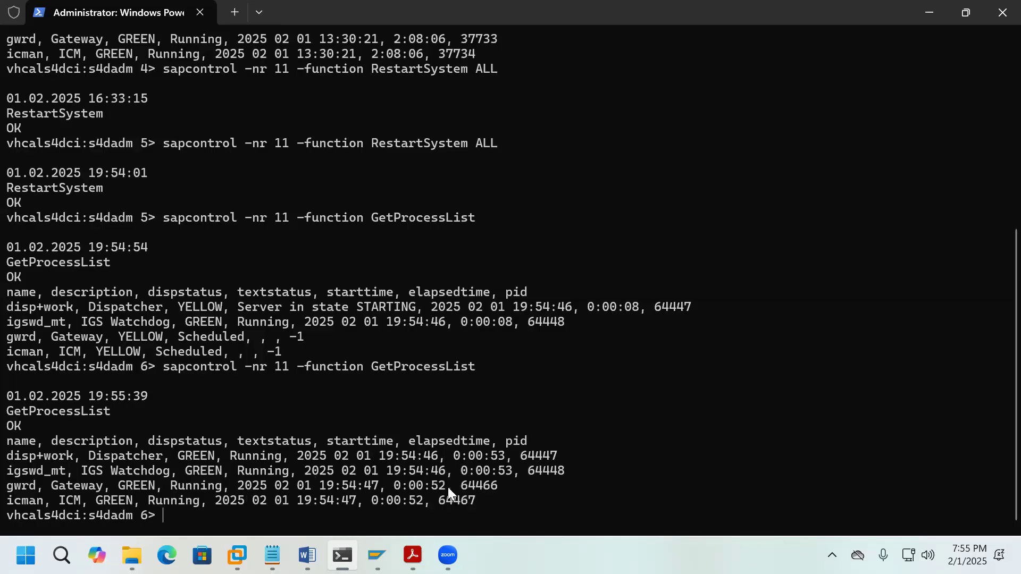
Step: Log on to the Development System in client 000 as the administrator user, then enter SPAM
{"action": "left_click", "coordinate": [377, 555]}
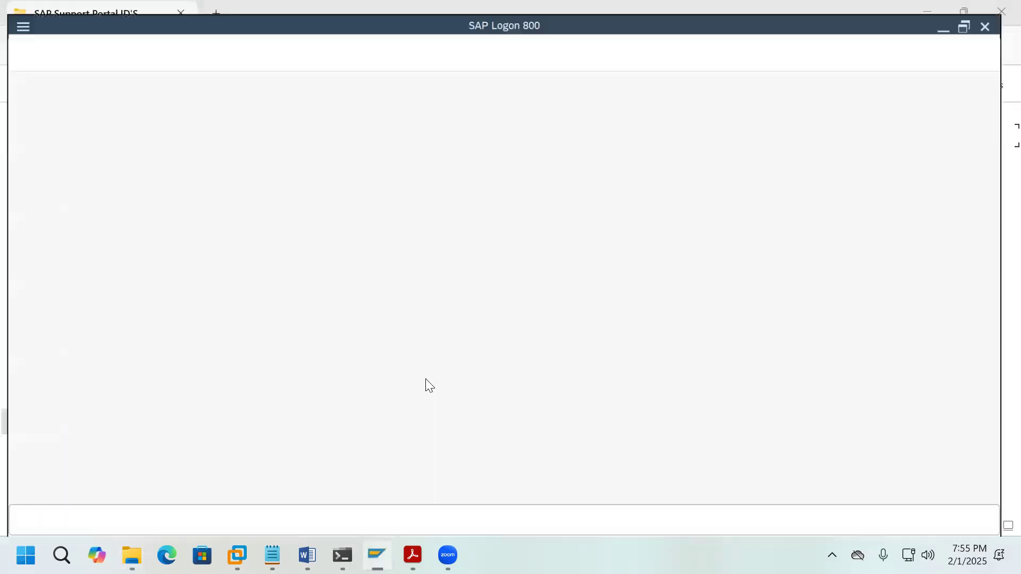
{"action": "double_click", "coordinate": [464, 138]}
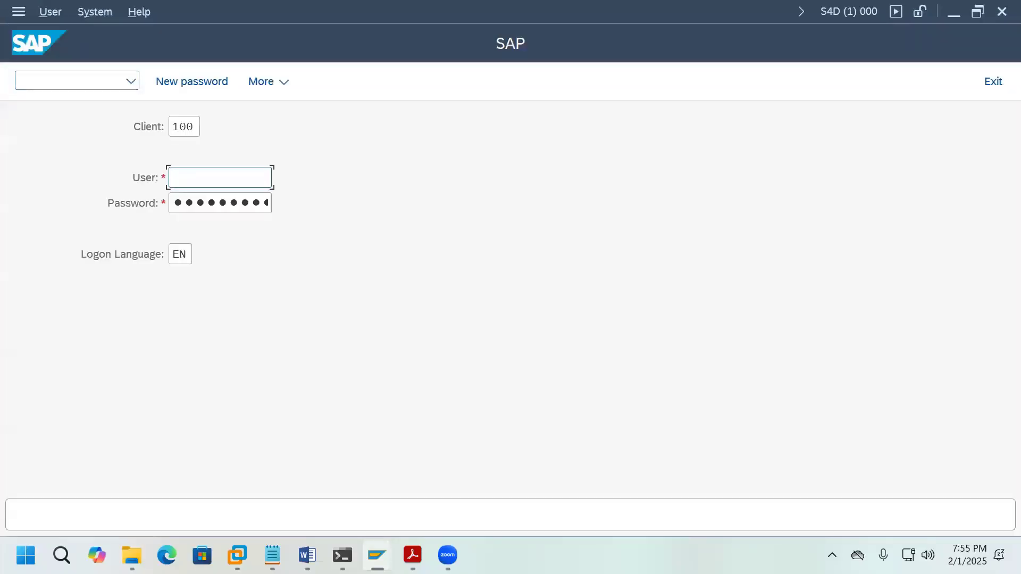
{"action": "left_click", "coordinate": [195, 126]}
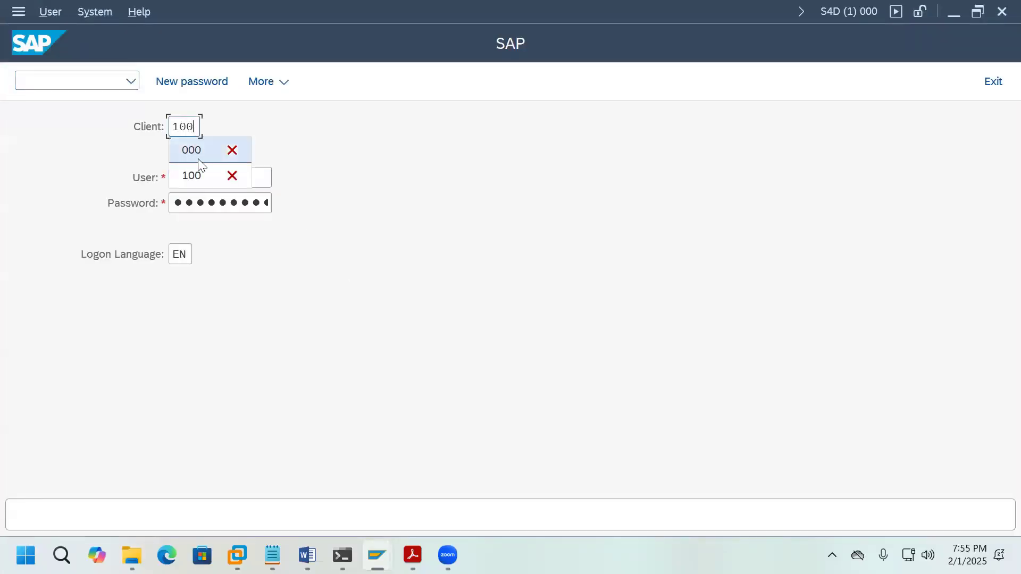
{"action": "left_click", "coordinate": [199, 160]}
{"action": "left_click", "coordinate": [228, 172]}
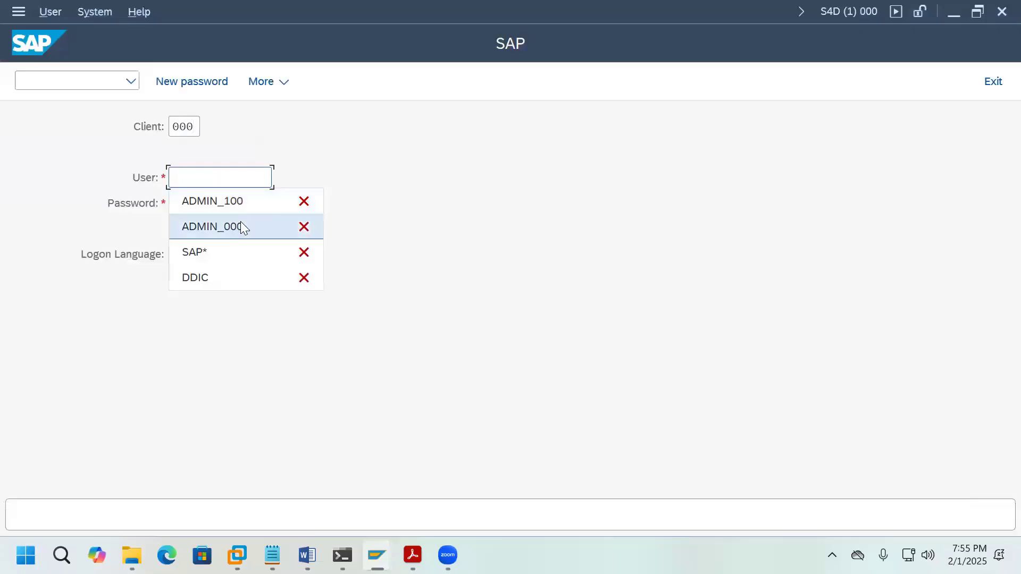
{"action": "left_click", "coordinate": [240, 228]}
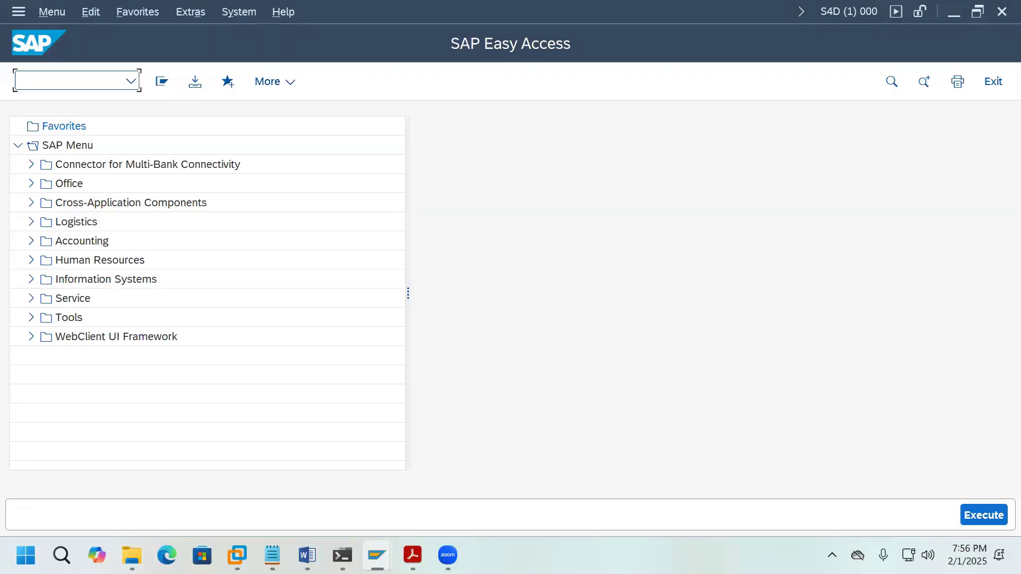
{"action": "type", "text": "SPAM"}
Step: Start SPAM and open its Utilities menu to reach Generate System Information XML
{"action": "key", "text": "Return"}
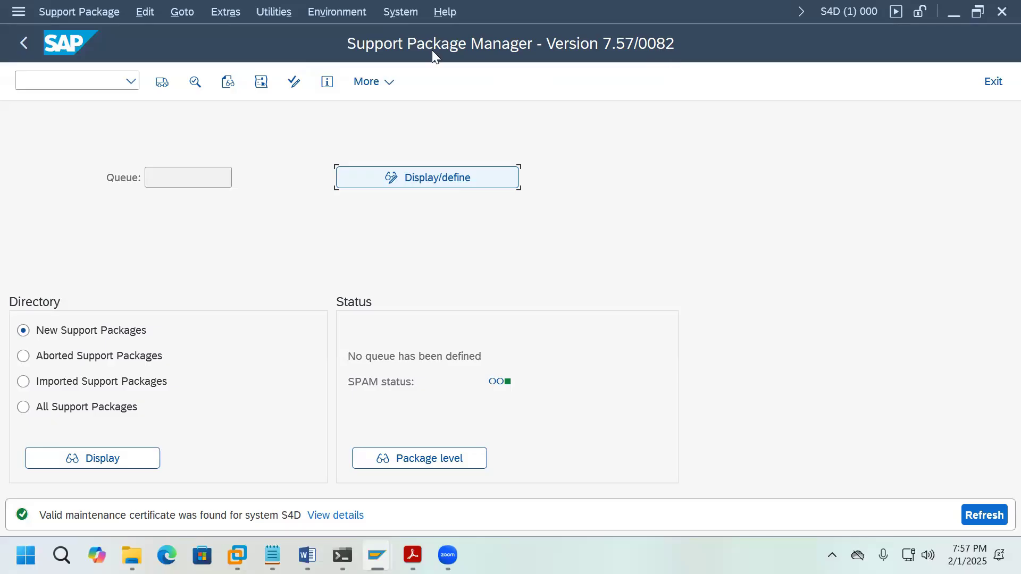
{"action": "key", "text": "alt+t"}
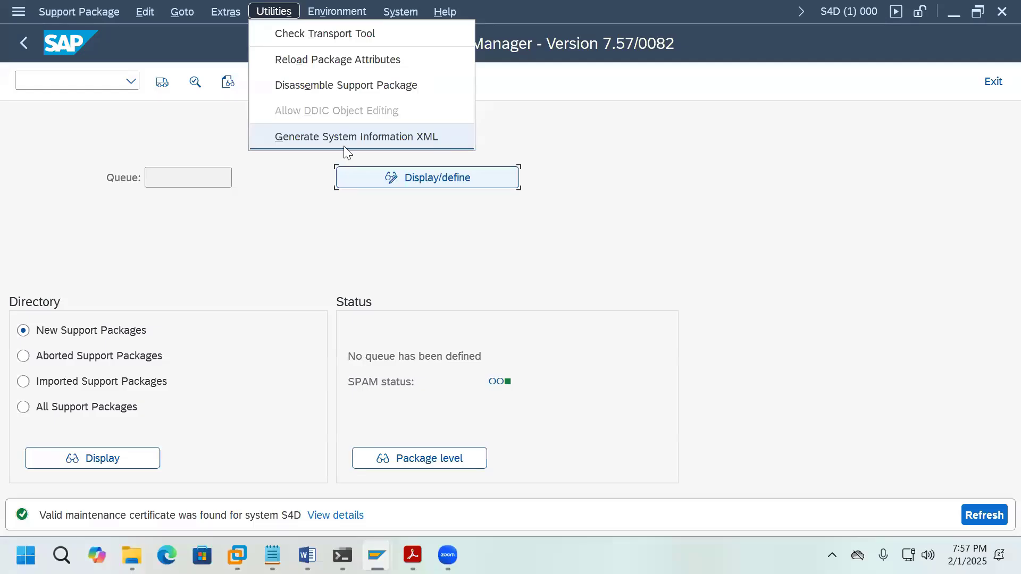
{"action": "left_click", "coordinate": [661, 58]}
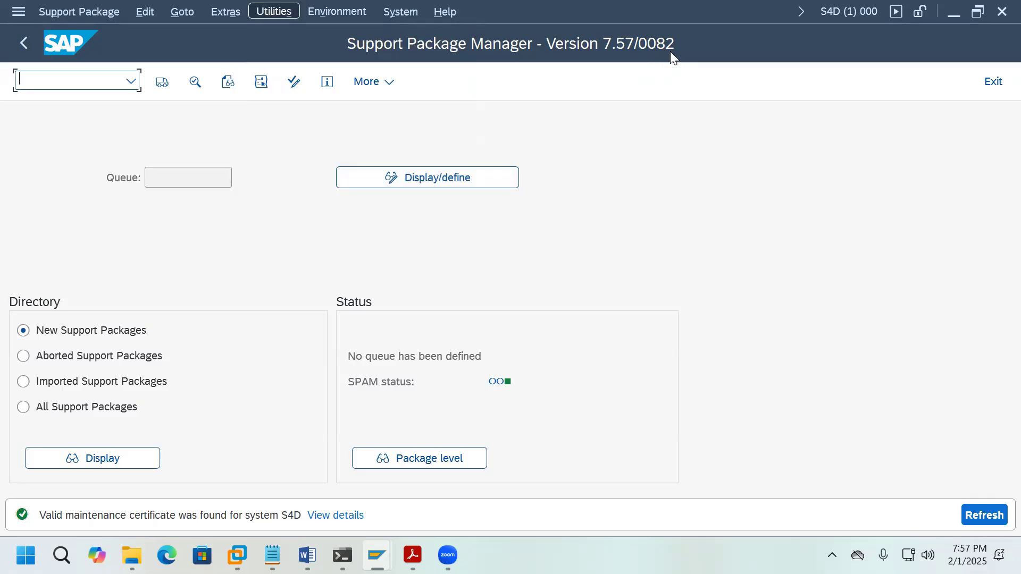
{"action": "left_click", "coordinate": [273, 12]}
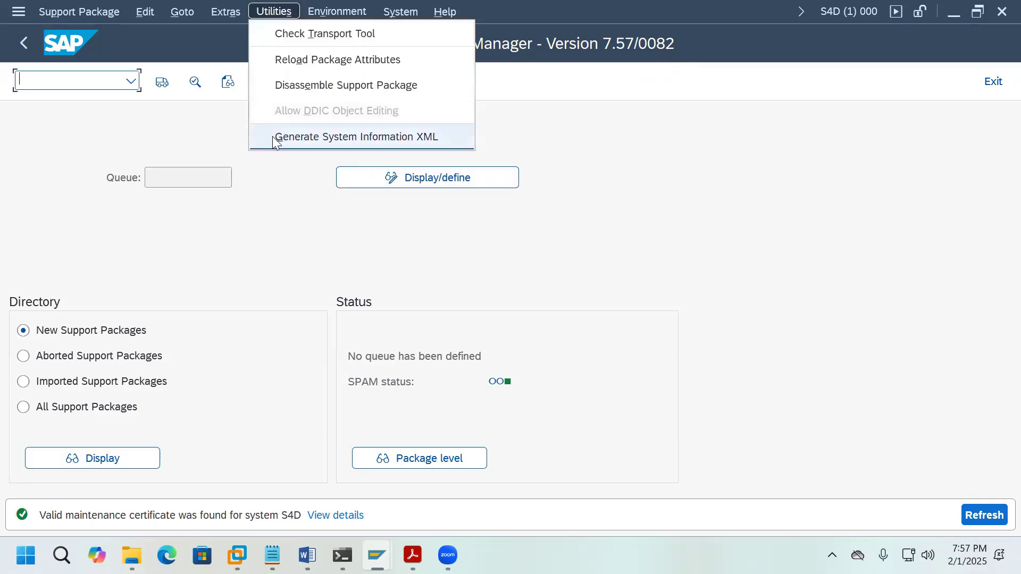
{"action": "left_click", "coordinate": [650, 139]}
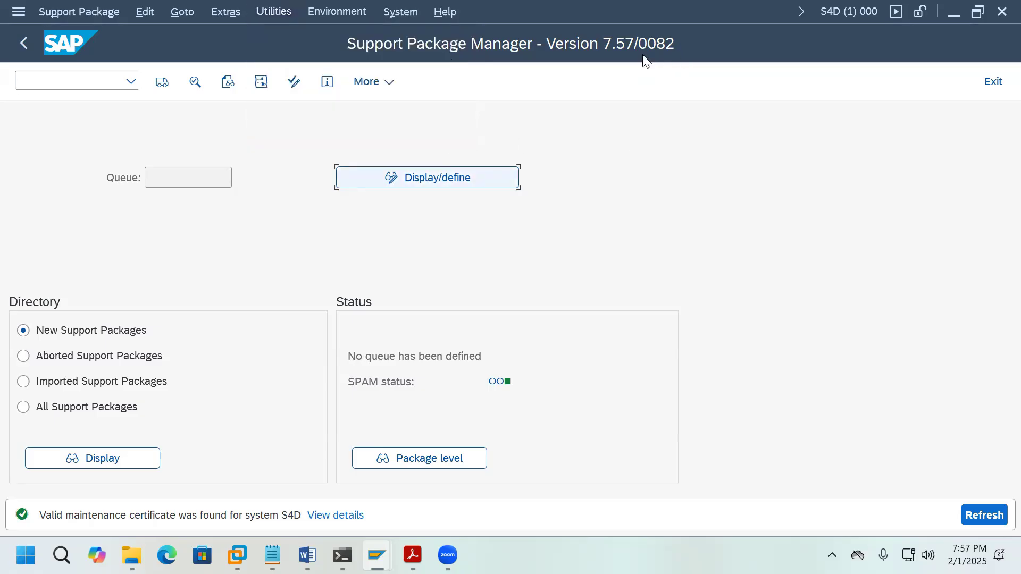
{"action": "left_click", "coordinate": [281, 12]}
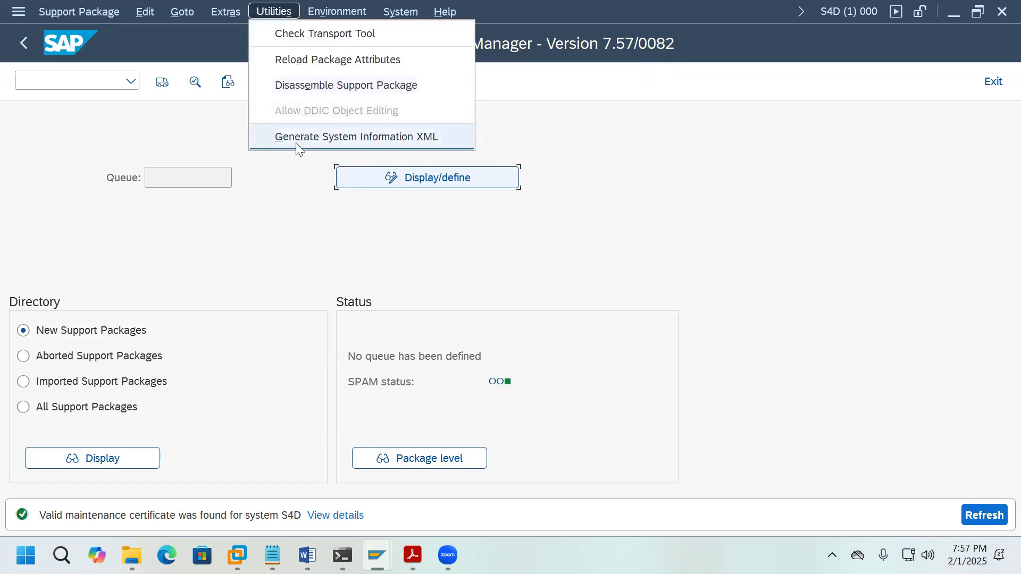
Step: Generate the system information XML and save it as sysinfo_S4D on the Desktop
{"action": "left_click", "coordinate": [391, 138]}
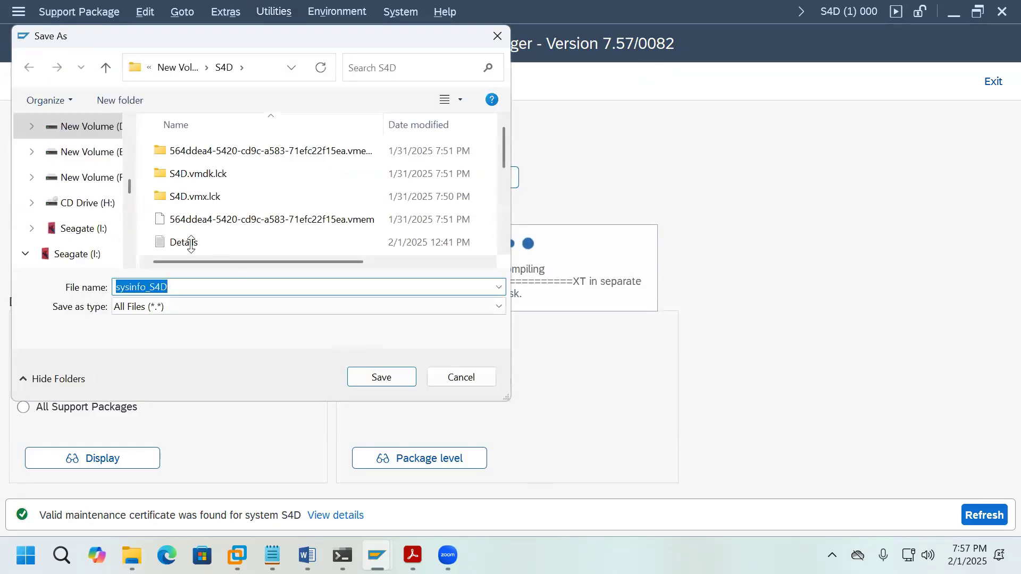
{"action": "scroll", "coordinate": [129, 130], "scroll_direction": "up", "scroll_amount": 6}
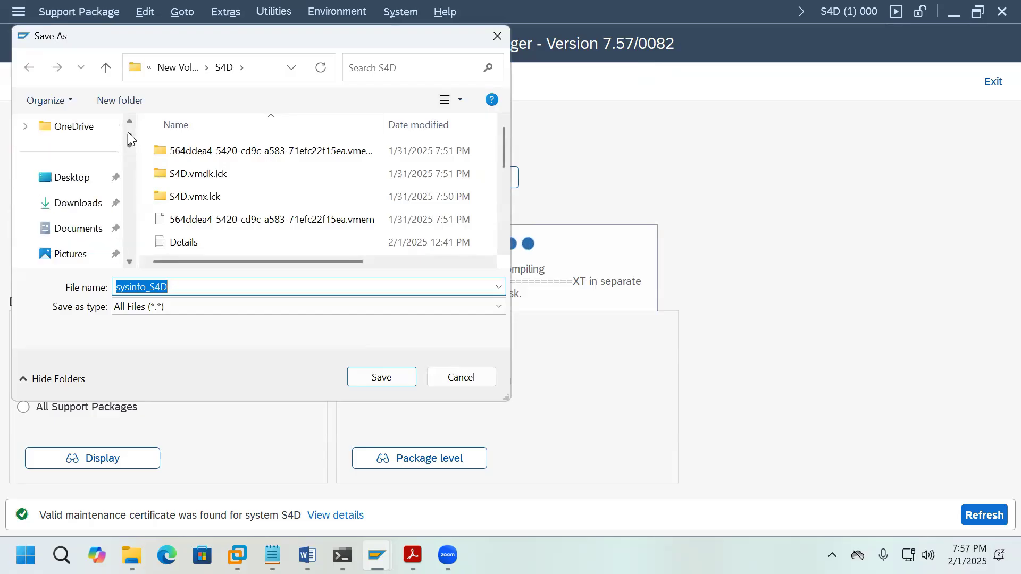
{"action": "left_click", "coordinate": [96, 184]}
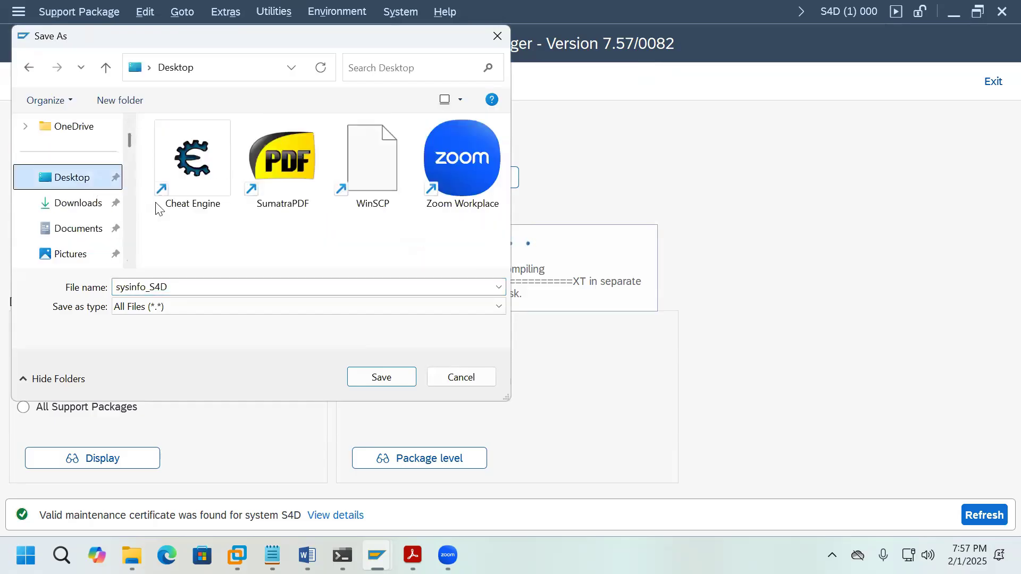
{"action": "left_click", "coordinate": [409, 378]}
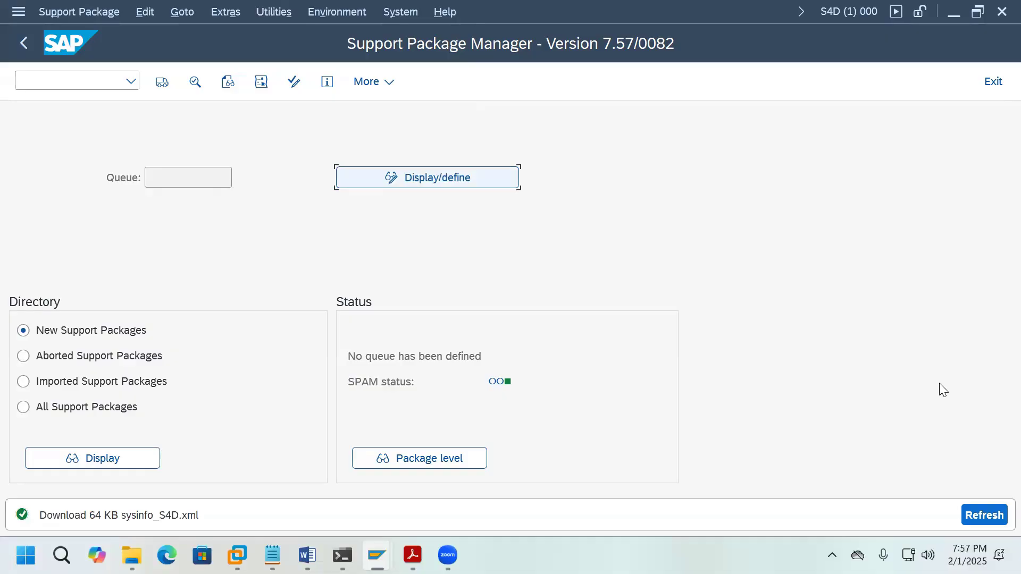
Step: Log off S4D, then close SAP Logon and the SAP Support Portal ID'S folder window
{"action": "left_click", "coordinate": [993, 83]}
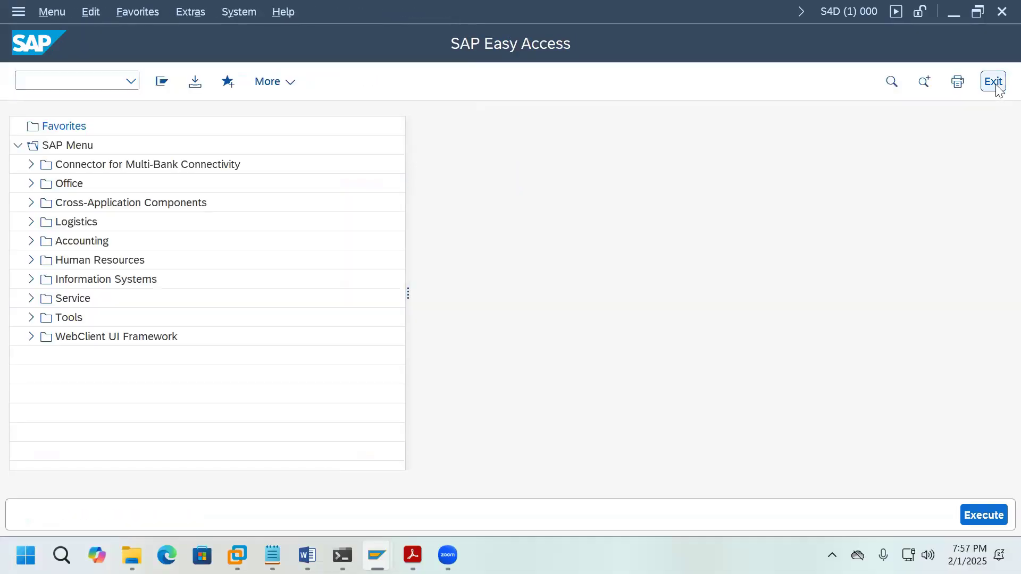
{"action": "left_click", "coordinate": [994, 84]}
{"action": "left_click", "coordinate": [230, 397]}
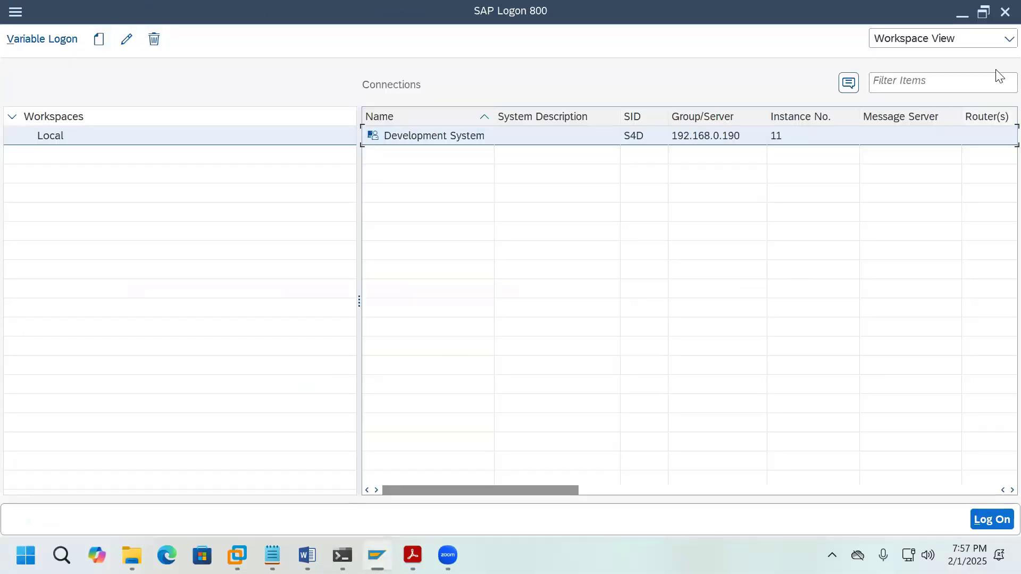
{"action": "left_click", "coordinate": [996, 15]}
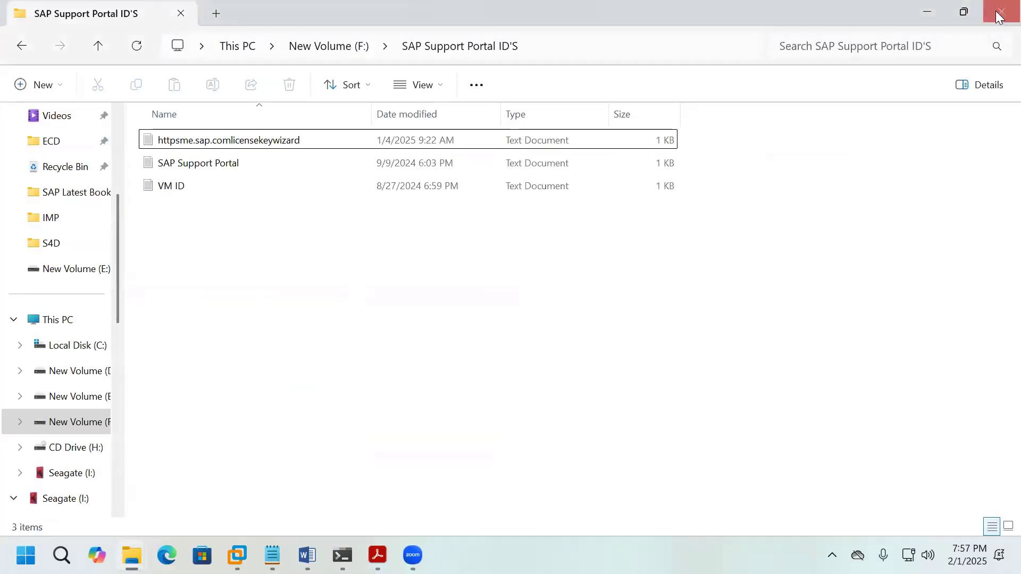
{"action": "left_click", "coordinate": [999, 15]}
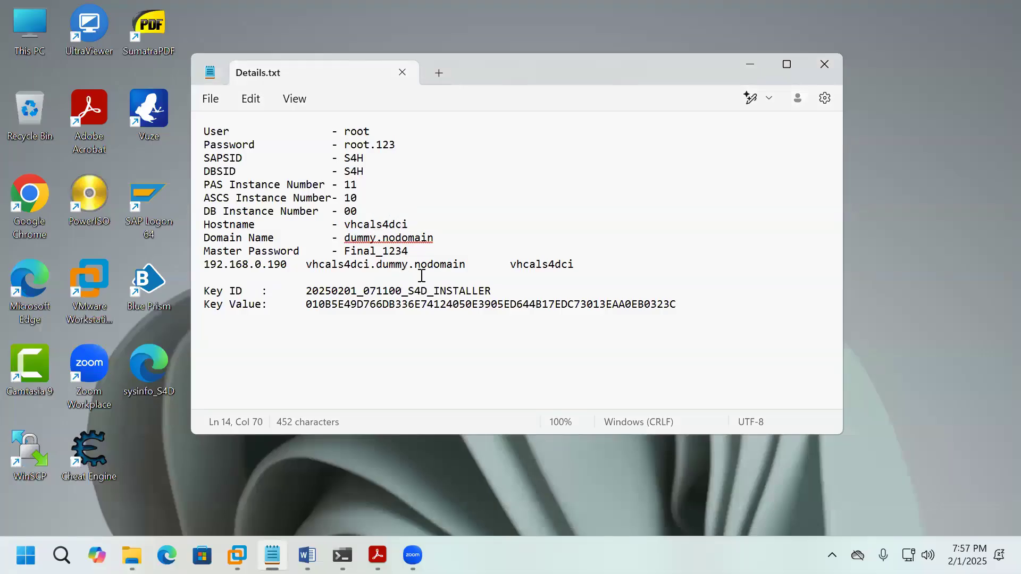
Step: Save the Details.txt notes in Notepad and close the window
{"action": "left_click", "coordinate": [212, 101]}
{"action": "left_click", "coordinate": [234, 209]}
{"action": "left_click", "coordinate": [403, 73]}
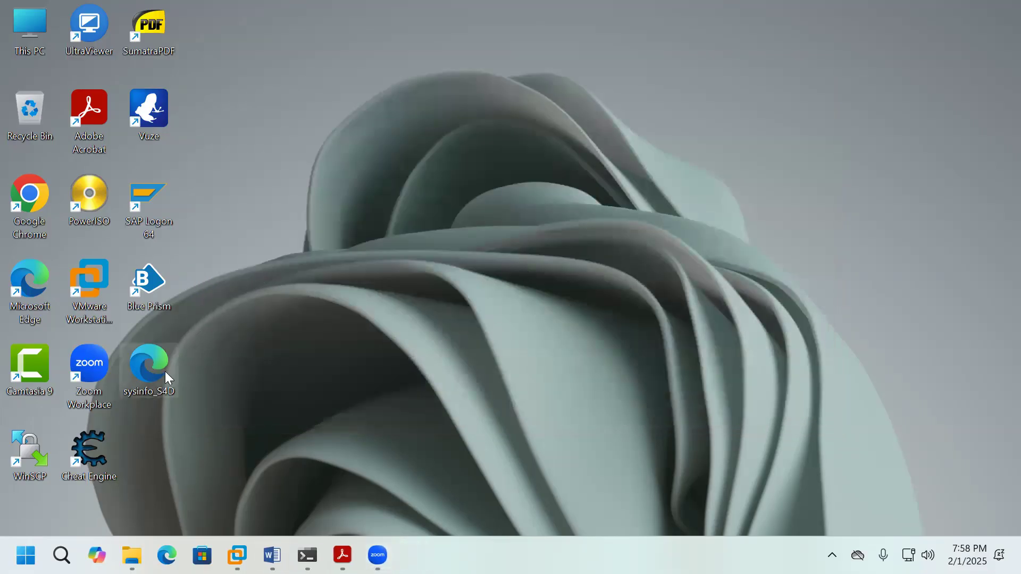
Step: Move the sysinfo_S4D file from the desktop into D:\S4D, check the folder's files, then close it
{"action": "key", "text": "ctrl+x"}
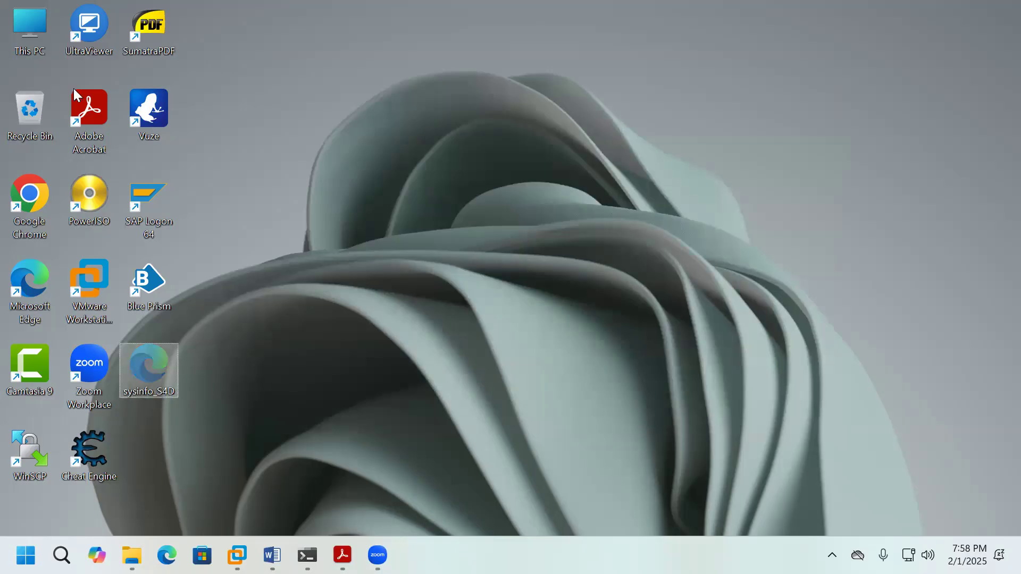
{"action": "double_click", "coordinate": [41, 49]}
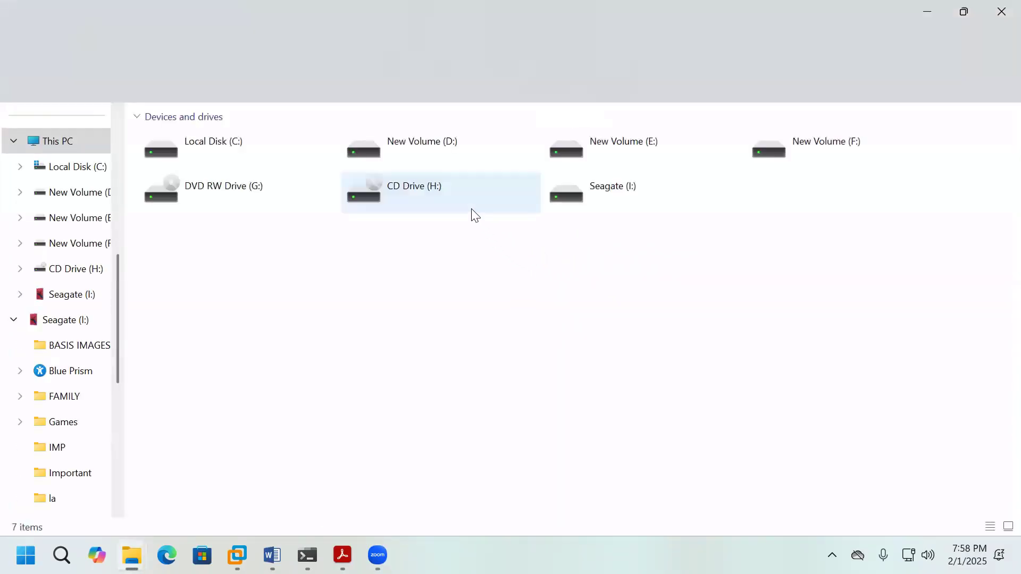
{"action": "double_click", "coordinate": [433, 156]}
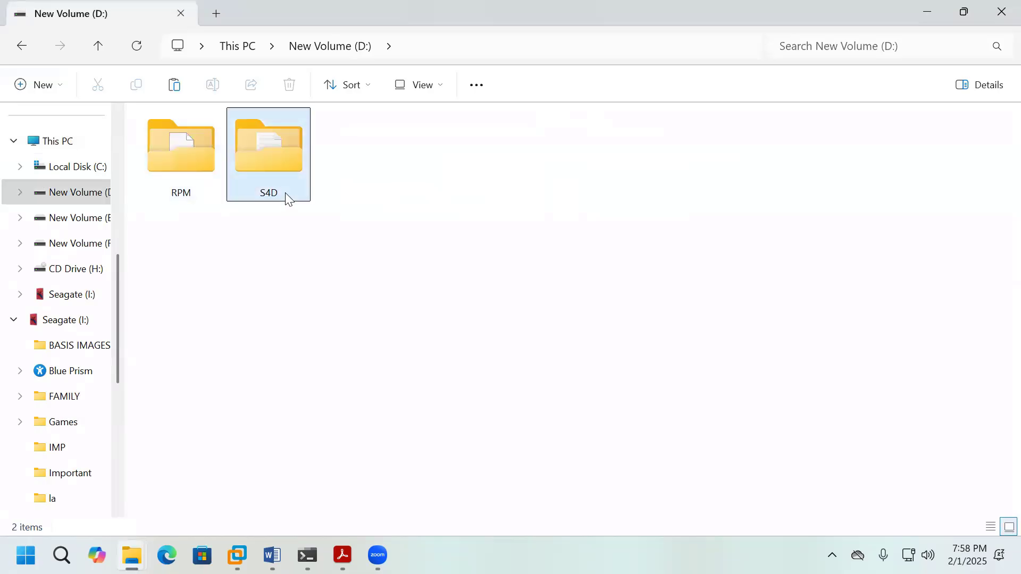
{"action": "double_click", "coordinate": [287, 194]}
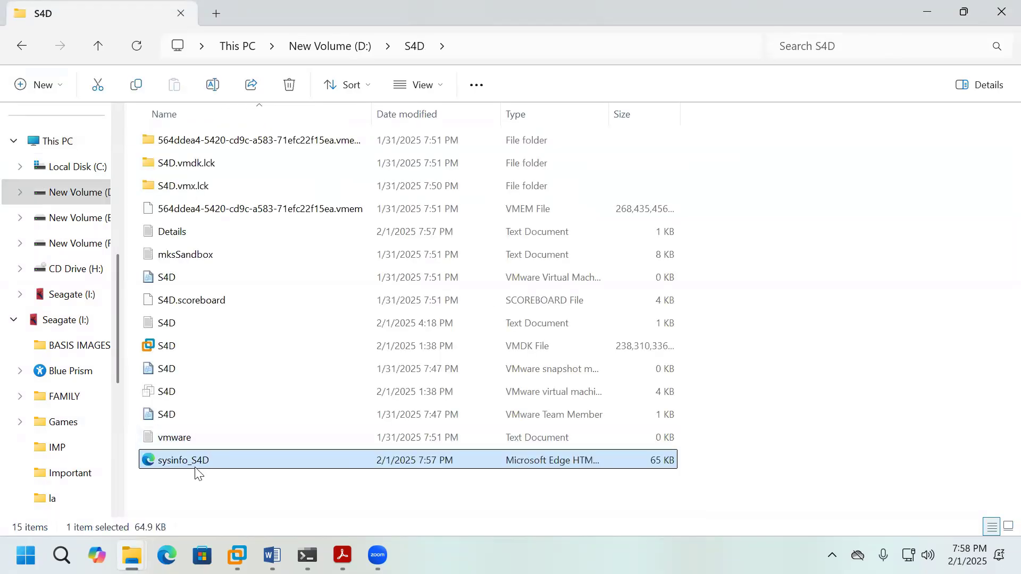
{"action": "left_click", "coordinate": [168, 398]}
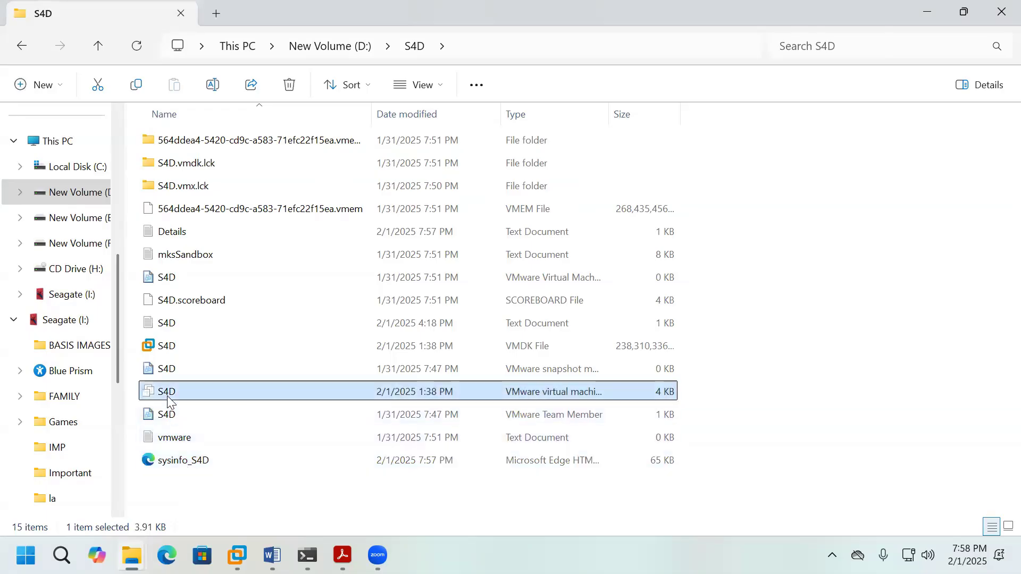
{"action": "left_click", "coordinate": [170, 352]}
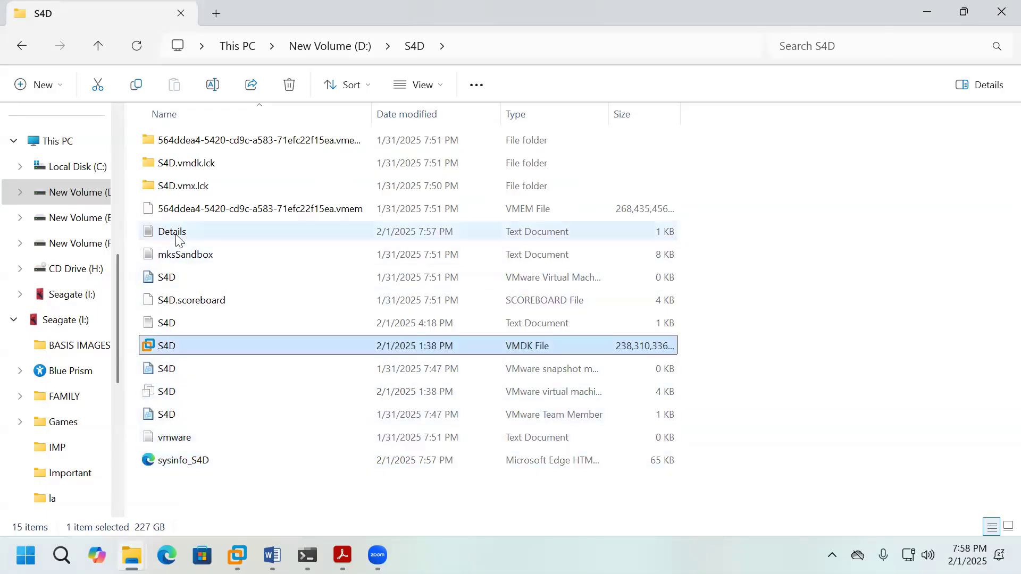
{"action": "left_click", "coordinate": [171, 232]}
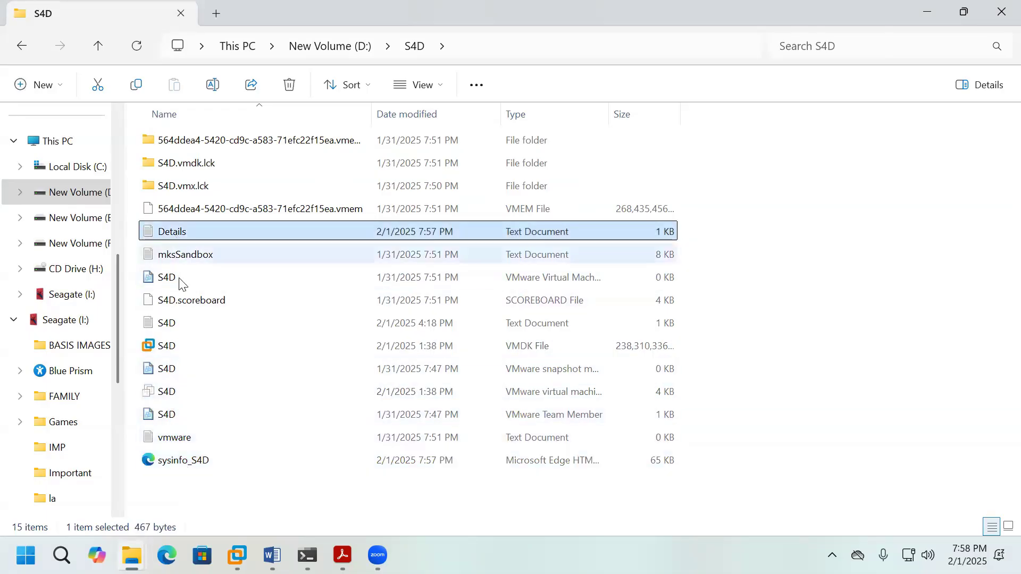
{"action": "left_click", "coordinate": [168, 325]}
{"action": "left_click", "coordinate": [1002, 12]}
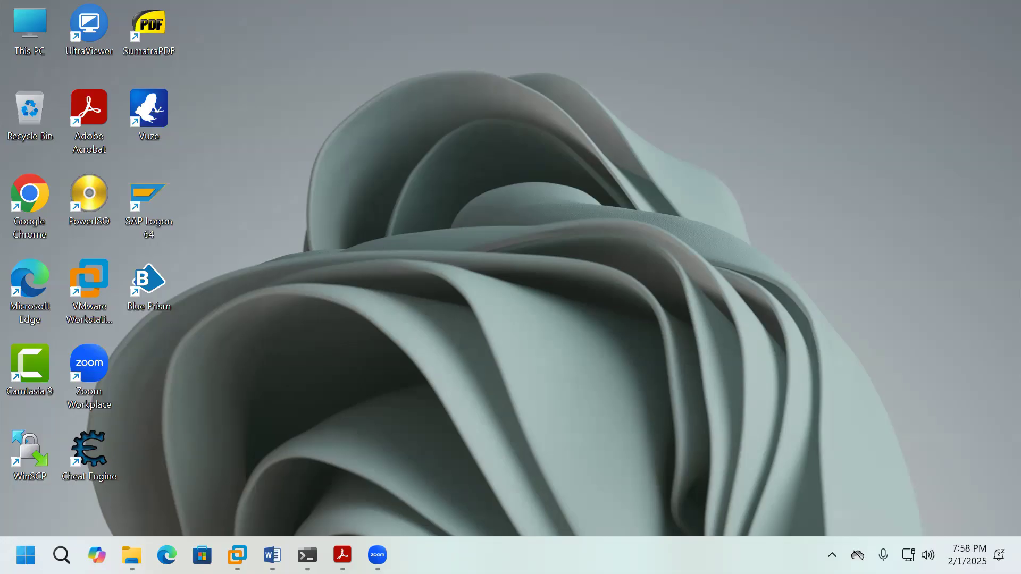
Step: Launch SAP HANA Studio via Windows search 'sap', then start Google Chrome from the desktop
{"action": "left_click", "coordinate": [62, 556]}
{"action": "type", "text": "sa"}
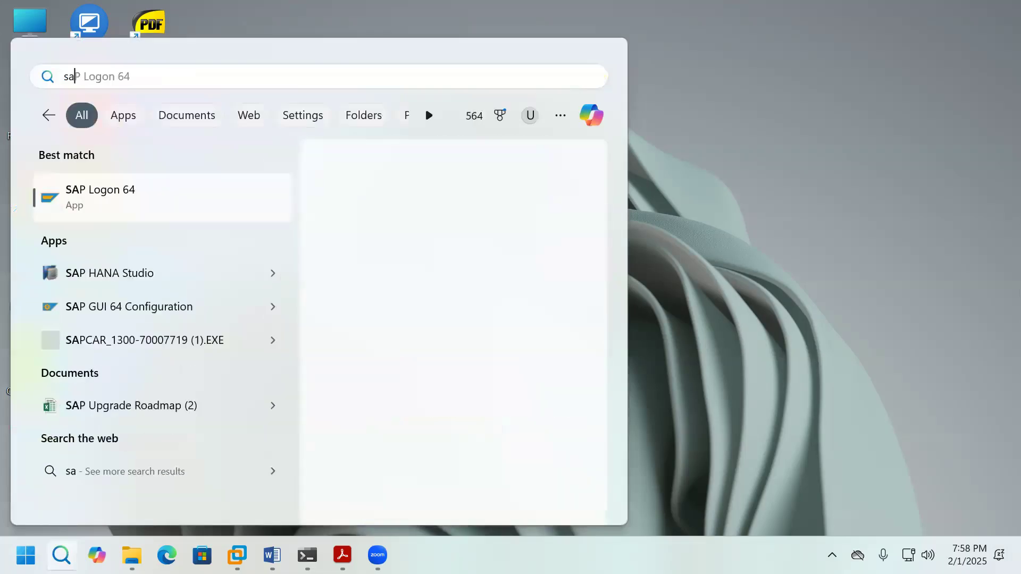
{"action": "type", "text": "p"}
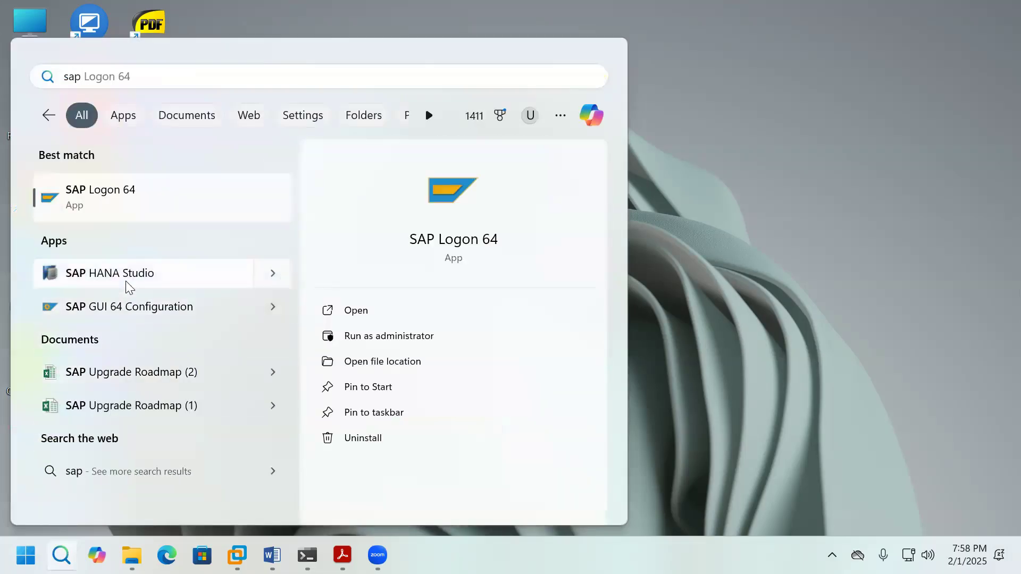
{"action": "left_click", "coordinate": [158, 281]}
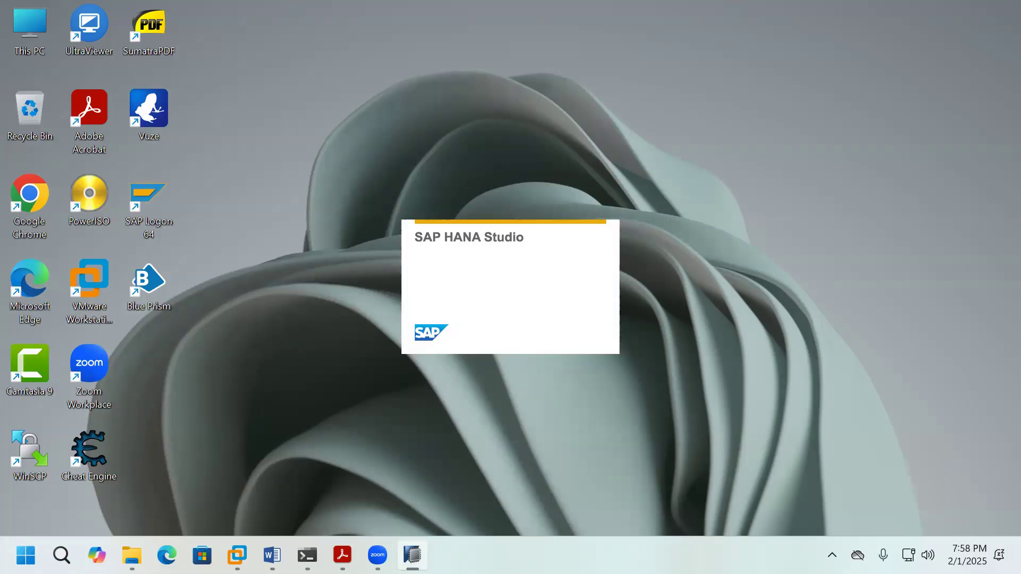
{"action": "double_click", "coordinate": [42, 207]}
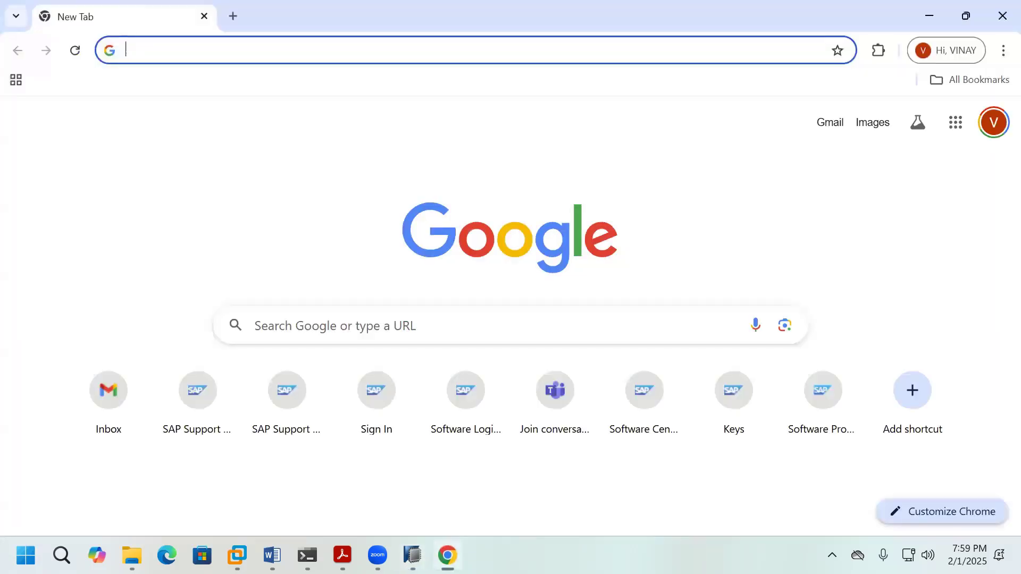
Step: Sign in to SAP for Me Software Downloads from the SAP Support shortcut
{"action": "left_click", "coordinate": [193, 410]}
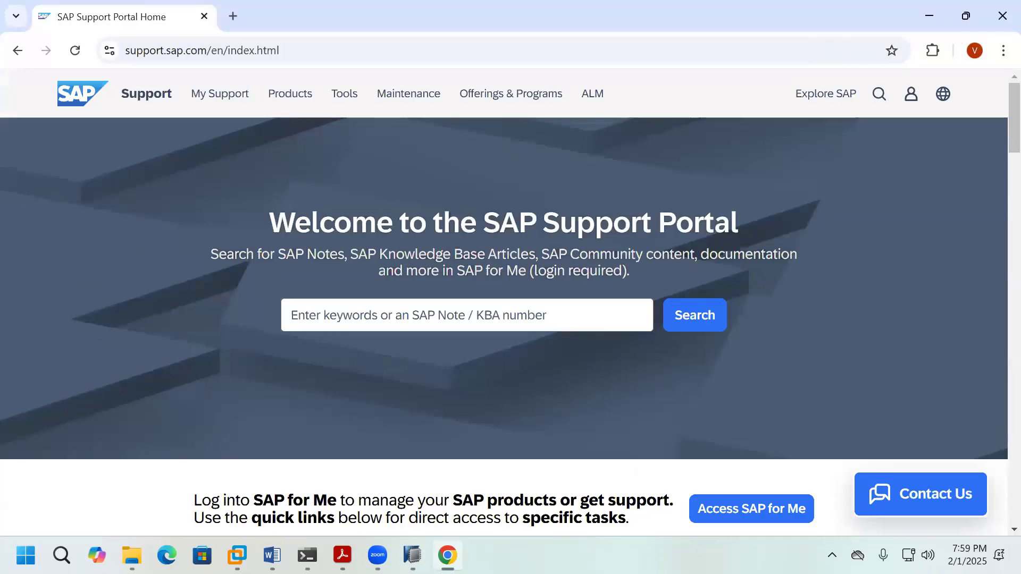
{"action": "scroll", "coordinate": [696, 388], "scroll_direction": "down", "scroll_amount": 5}
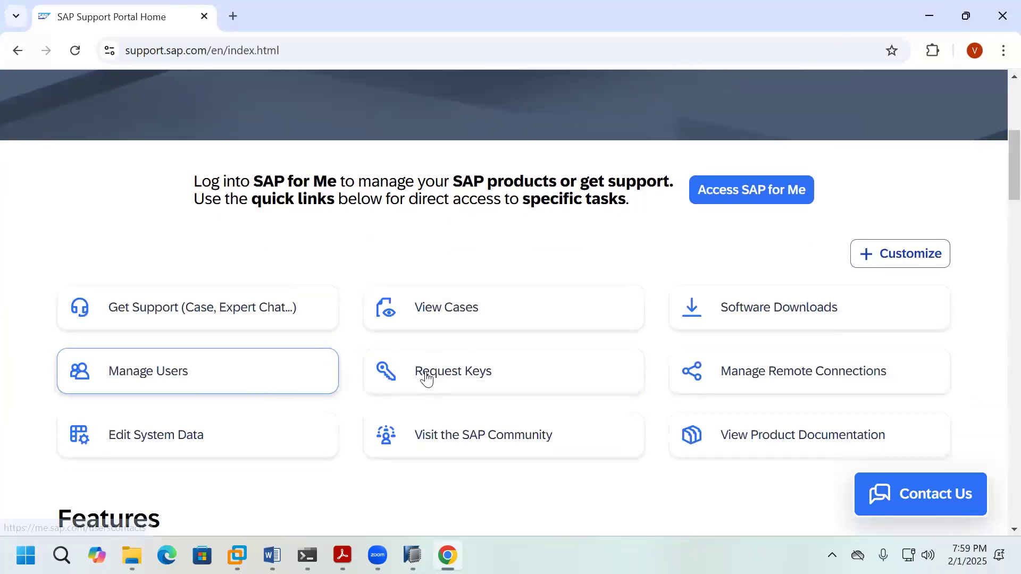
{"action": "left_click", "coordinate": [765, 319]}
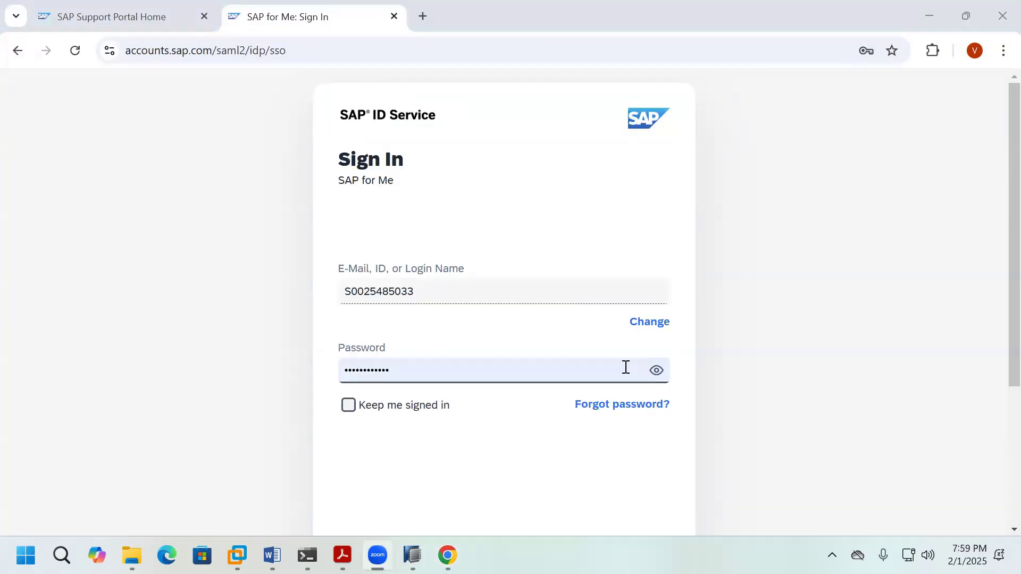
{"action": "scroll", "coordinate": [609, 435], "scroll_direction": "down", "scroll_amount": 3}
{"action": "left_click", "coordinate": [661, 449]}
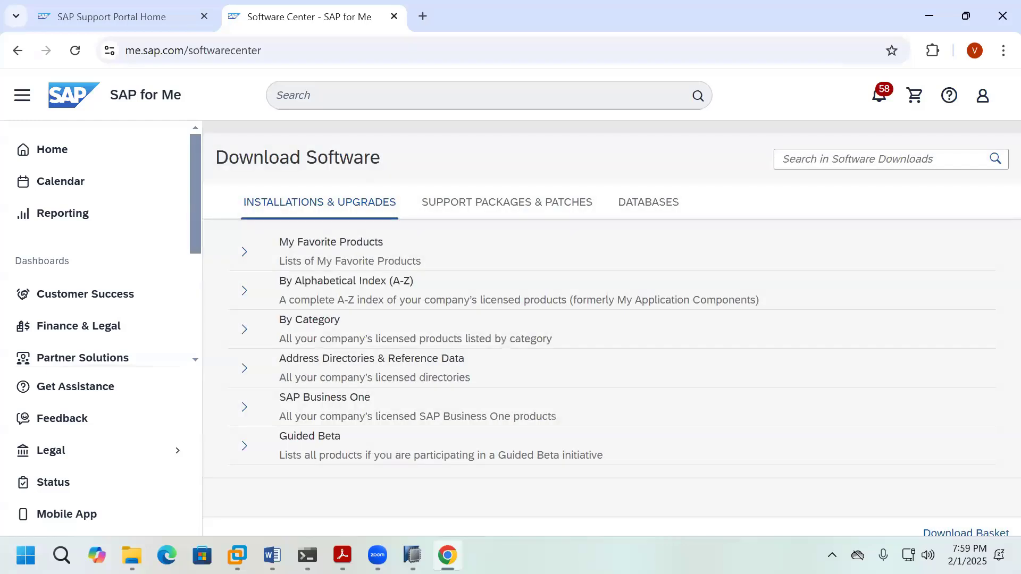
Step: Check the empty download basket and download history, then return to SAP HANA Studio
{"action": "left_click", "coordinate": [943, 534]}
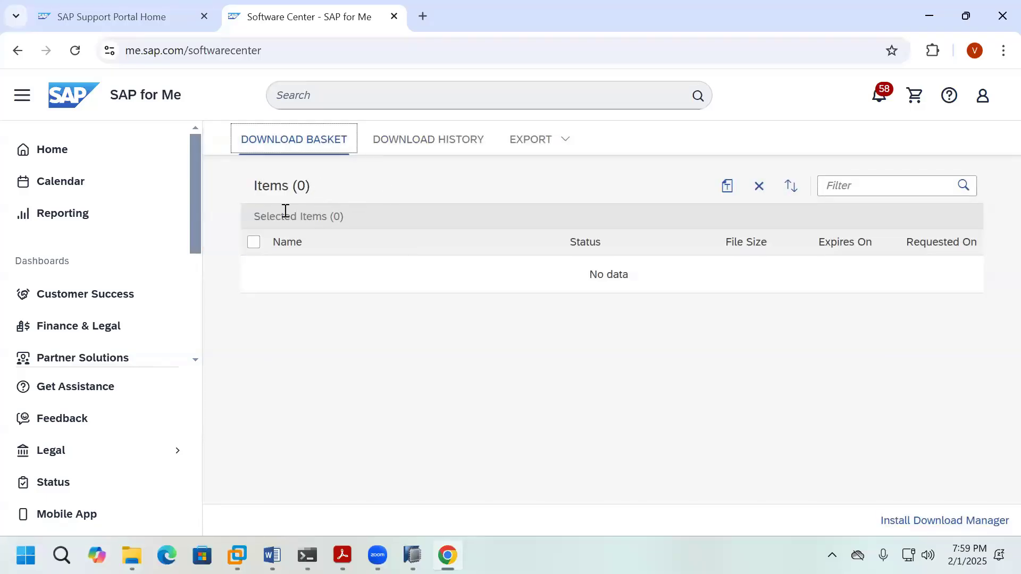
{"action": "left_click", "coordinate": [420, 147]}
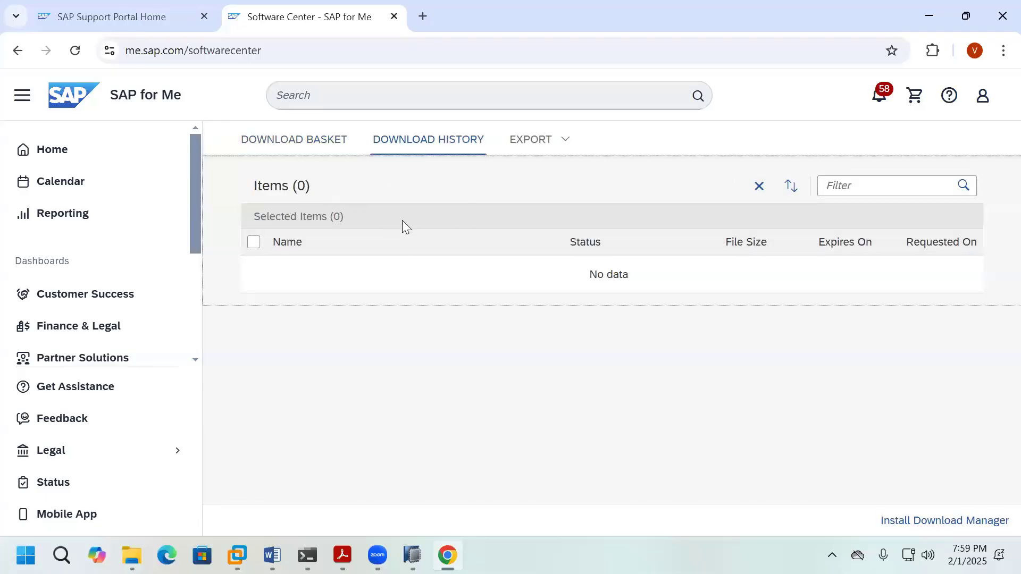
{"action": "left_click", "coordinate": [292, 144]}
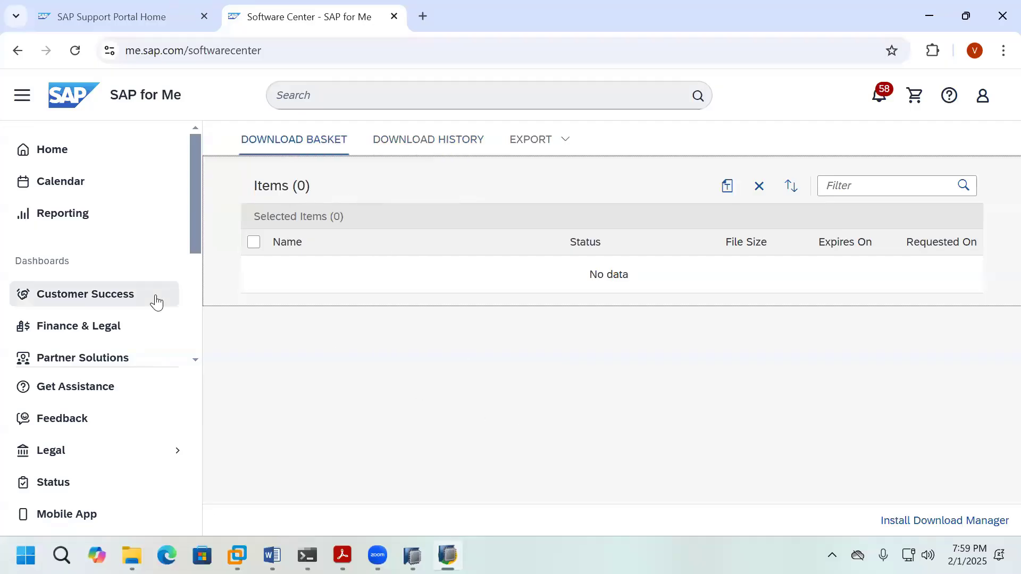
{"action": "scroll", "coordinate": [156, 302], "scroll_direction": "down", "scroll_amount": 3}
{"action": "left_click", "coordinate": [446, 553]}
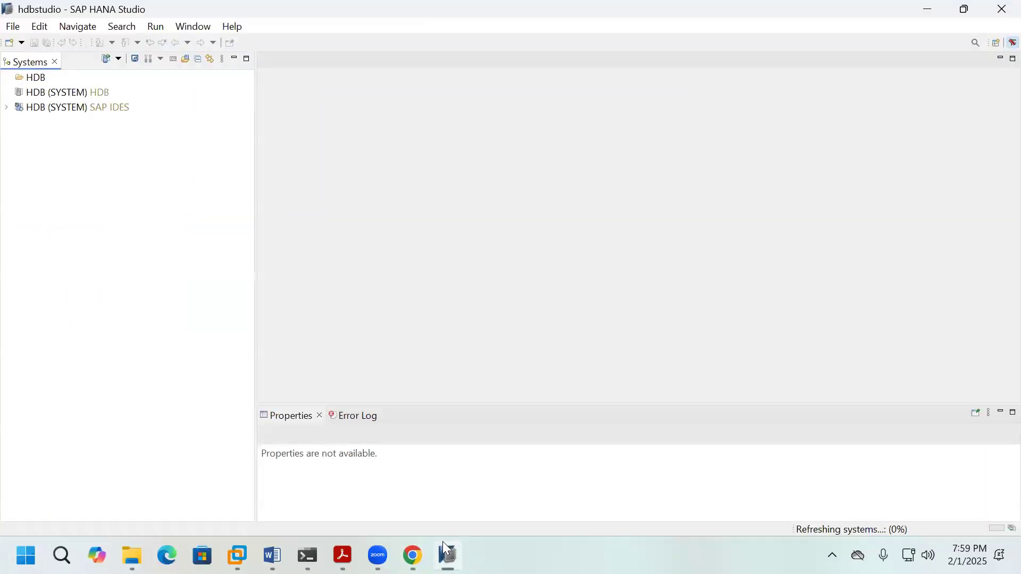
Step: Remove the SAP IDES system entry from the Systems view
{"action": "left_click", "coordinate": [96, 109]}
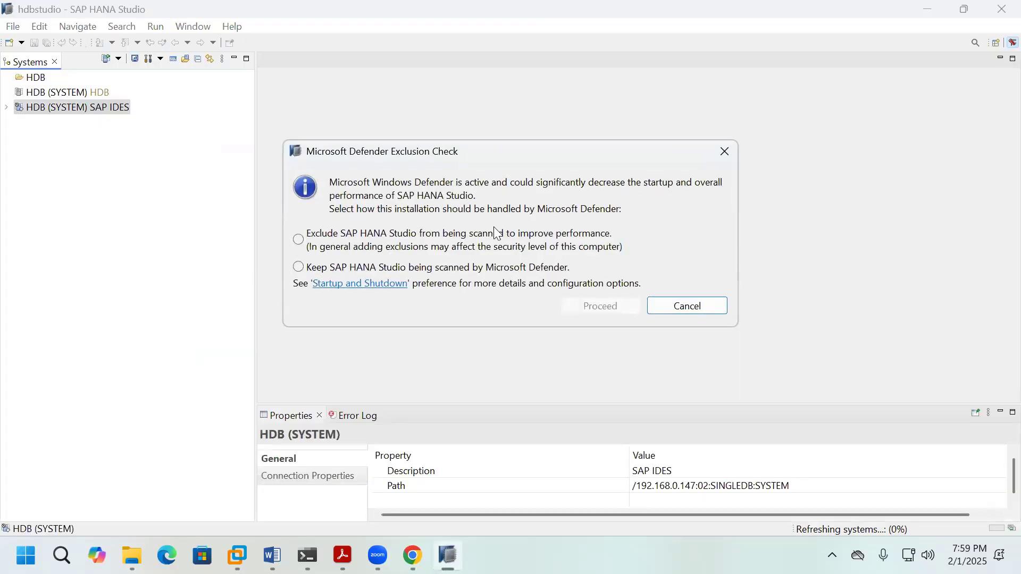
{"action": "left_click", "coordinate": [705, 312]}
{"action": "right_click", "coordinate": [104, 116]}
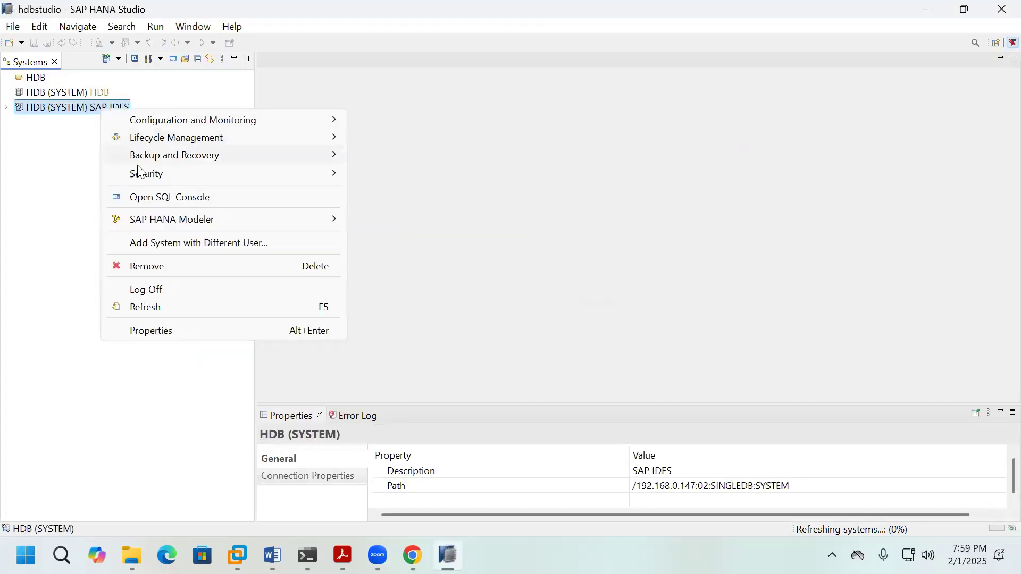
{"action": "left_click", "coordinate": [173, 266]}
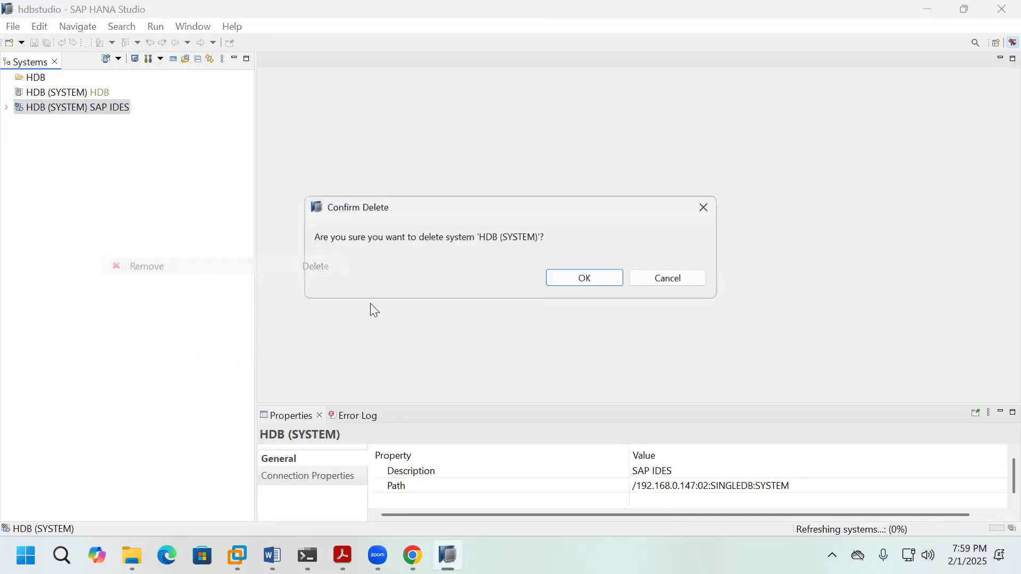
{"action": "left_click", "coordinate": [572, 285]}
Step: Remove the HDB (SYSTEM) HDB system entry
{"action": "right_click", "coordinate": [62, 100]}
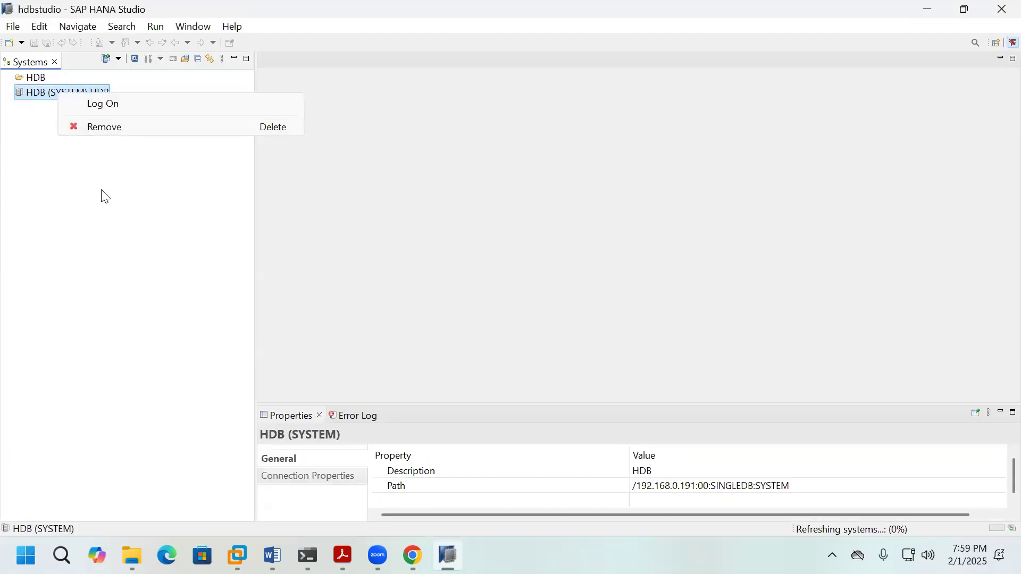
{"action": "left_click", "coordinate": [115, 127]}
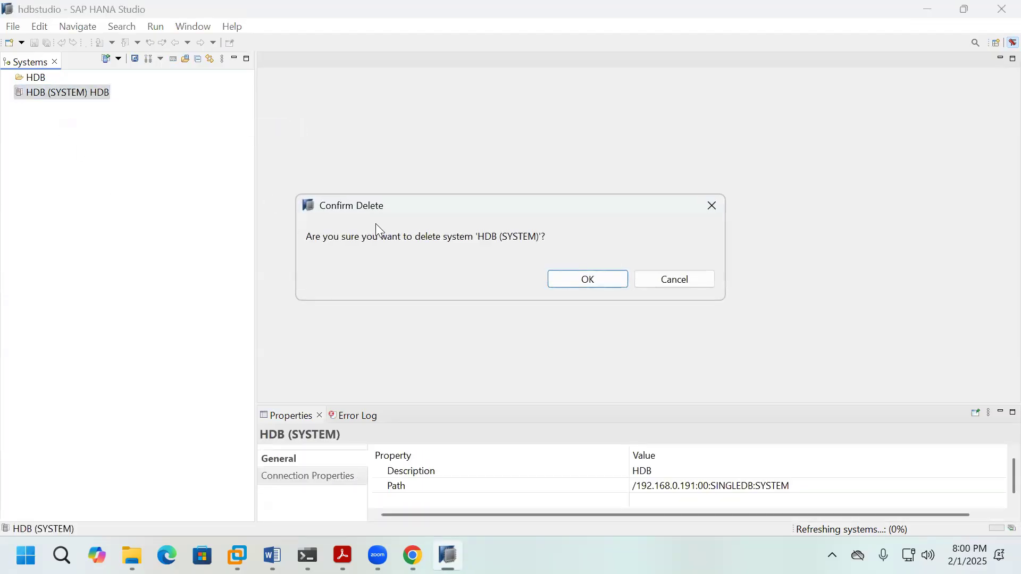
{"action": "left_click", "coordinate": [569, 280]}
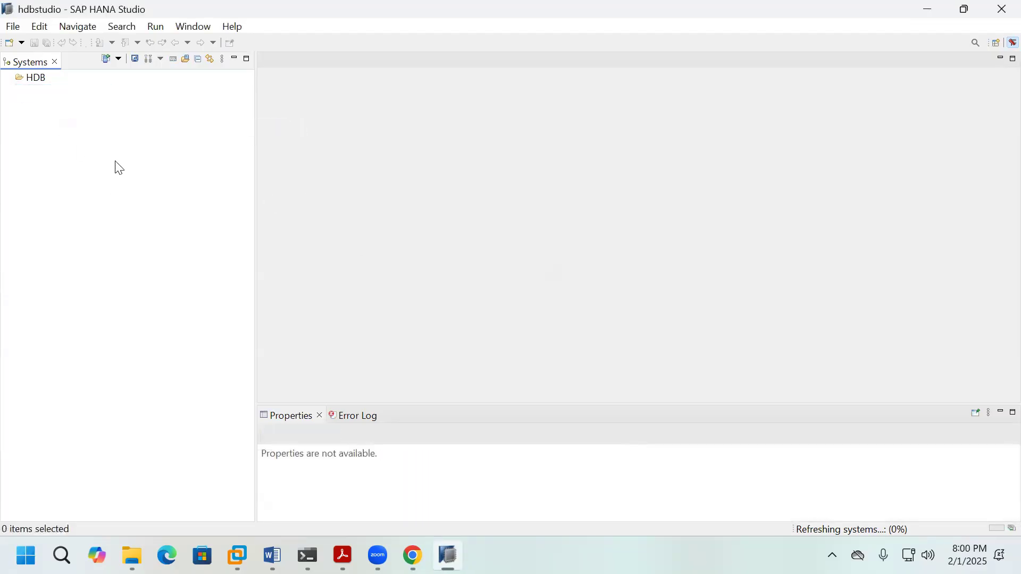
Step: Start adding a new system from the empty Systems view
{"action": "right_click", "coordinate": [45, 89]}
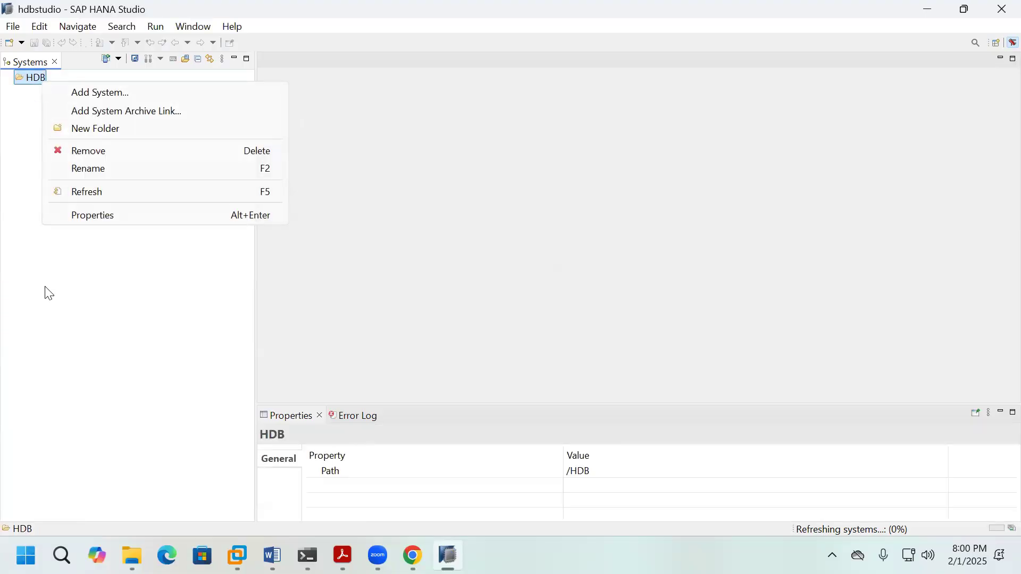
{"action": "left_click", "coordinate": [64, 242]}
{"action": "right_click", "coordinate": [133, 296]}
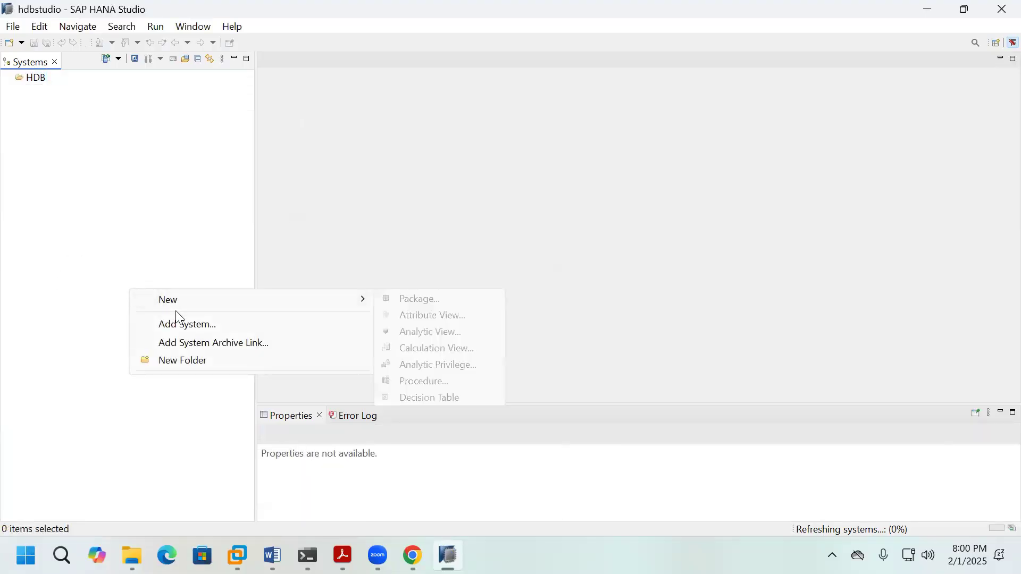
{"action": "left_click", "coordinate": [187, 326]}
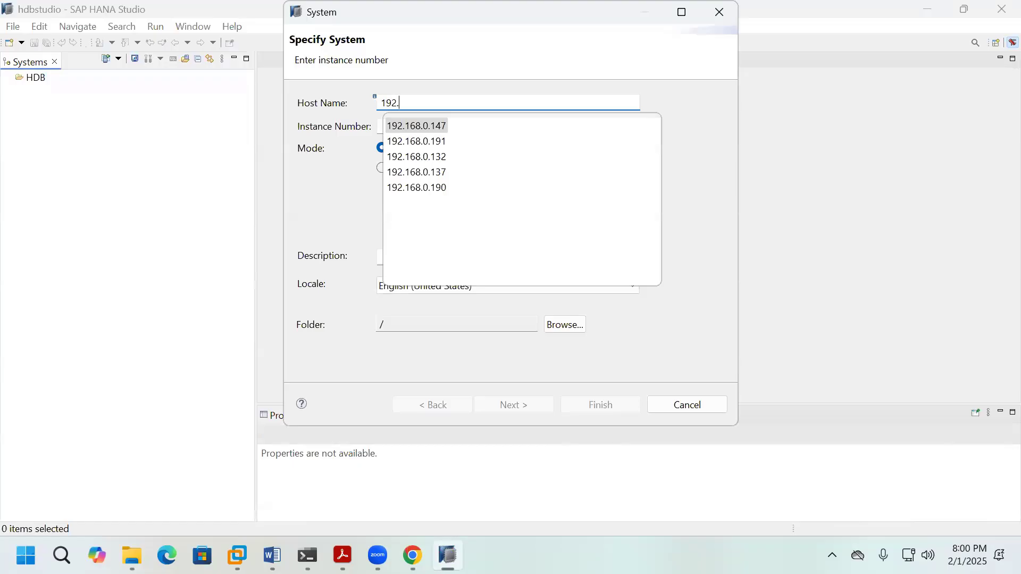
Step: Specify host 192.168.0.190, instance number 11 and description HANADB for the new system
{"action": "type", "text": "168.0.190"}
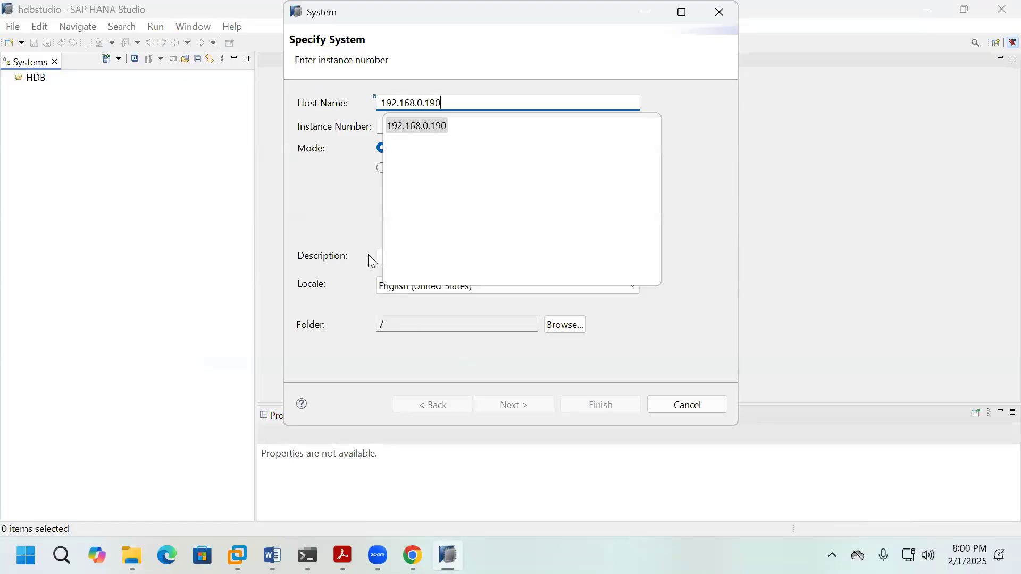
{"action": "left_click", "coordinate": [418, 132]}
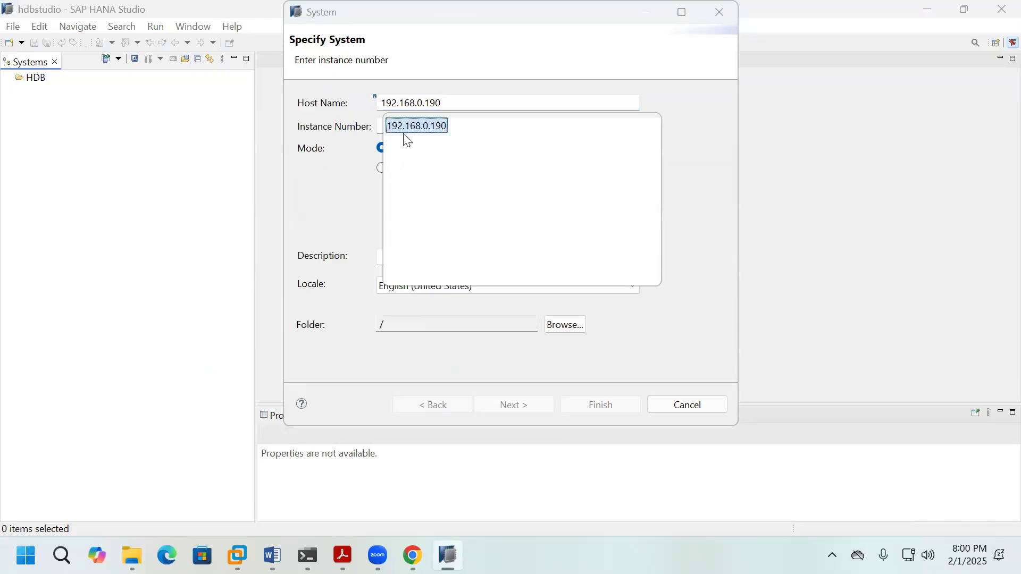
{"action": "left_click", "coordinate": [341, 183]}
{"action": "left_click", "coordinate": [402, 548]}
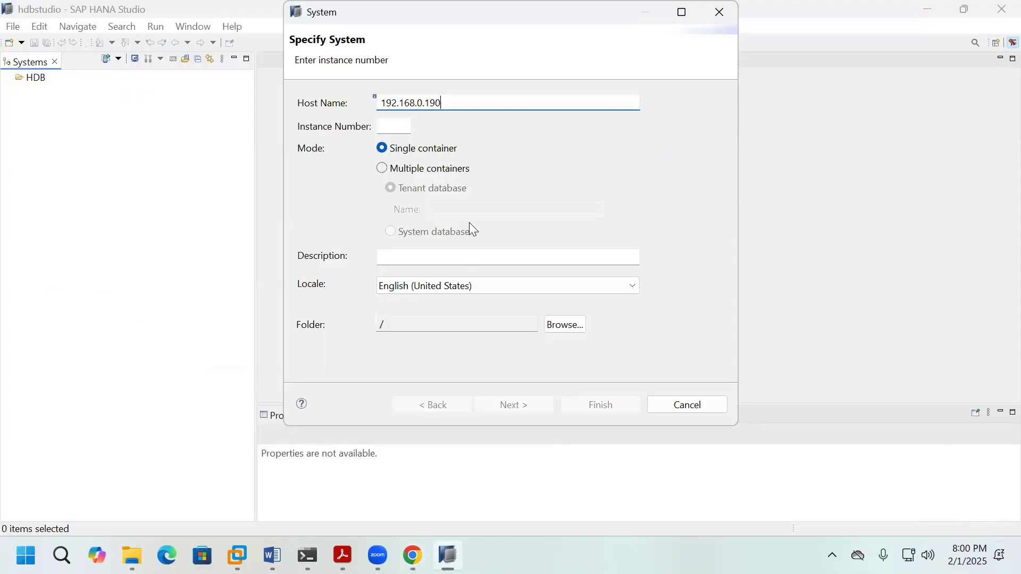
{"action": "left_click", "coordinate": [410, 131]}
{"action": "type", "text": "11"}
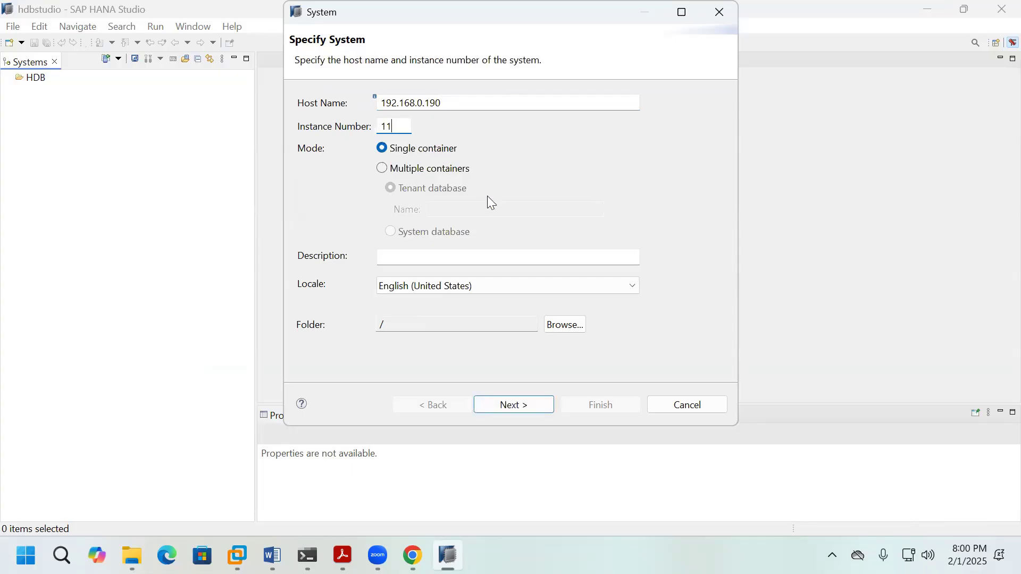
{"action": "left_click", "coordinate": [503, 258]}
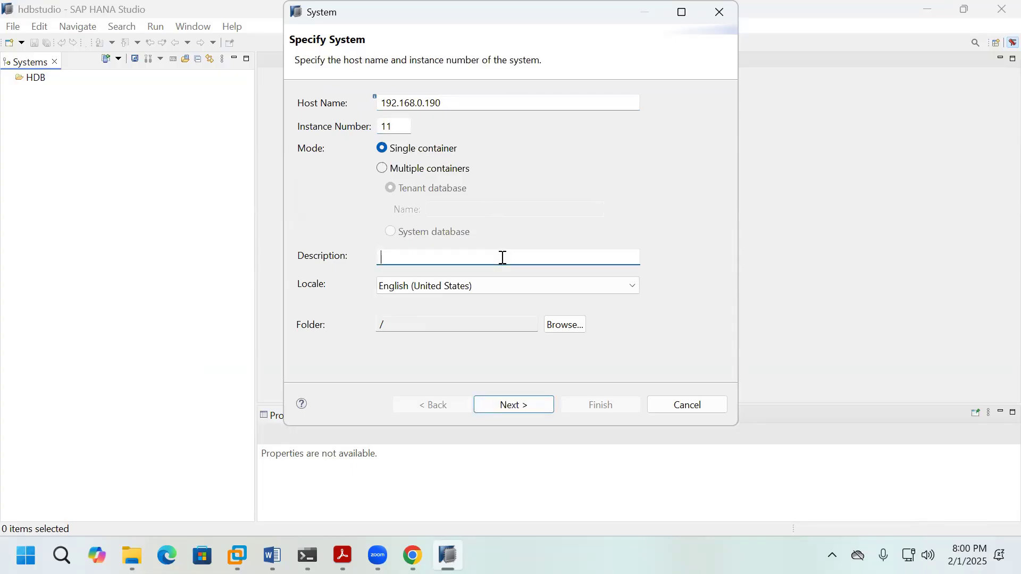
{"action": "type", "text": "HANADB"}
{"action": "left_click", "coordinate": [520, 406]}
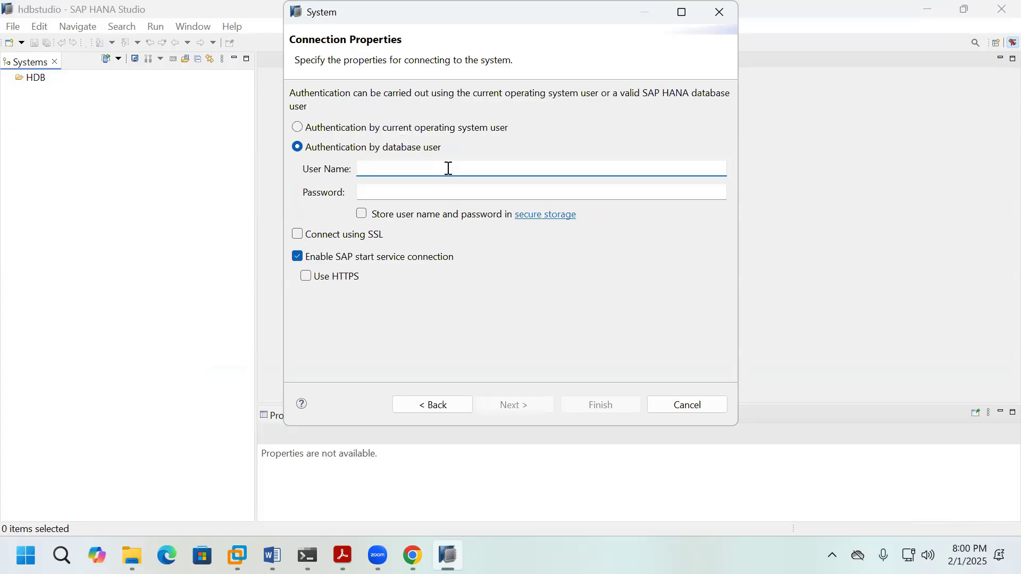
Step: Connect as user SYSTEM with stored password, finish, and add the system despite it being unreachable
{"action": "type", "text": "SYSTEM"}
{"action": "left_click", "coordinate": [473, 194]}
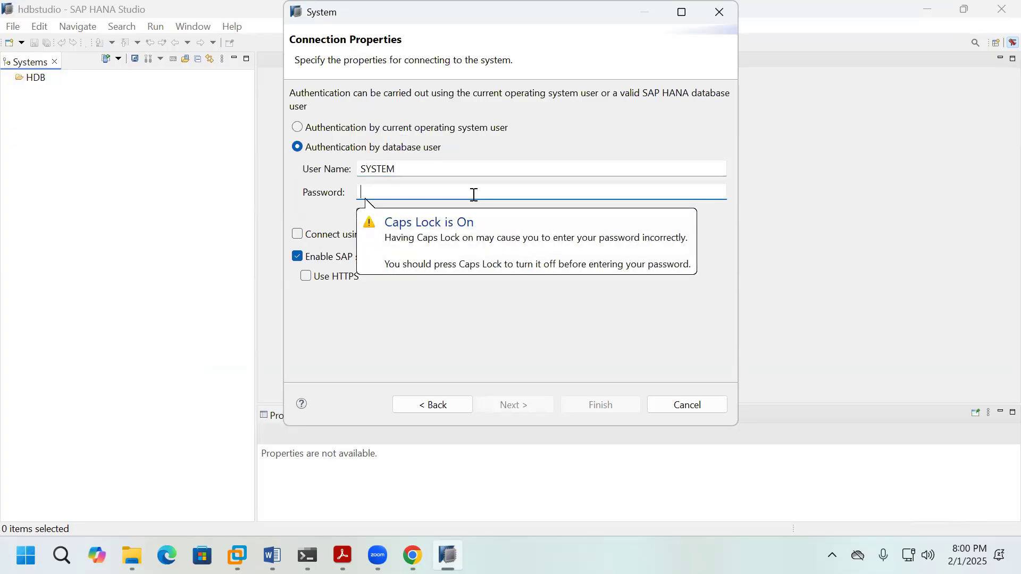
{"action": "type", "text": "••"}
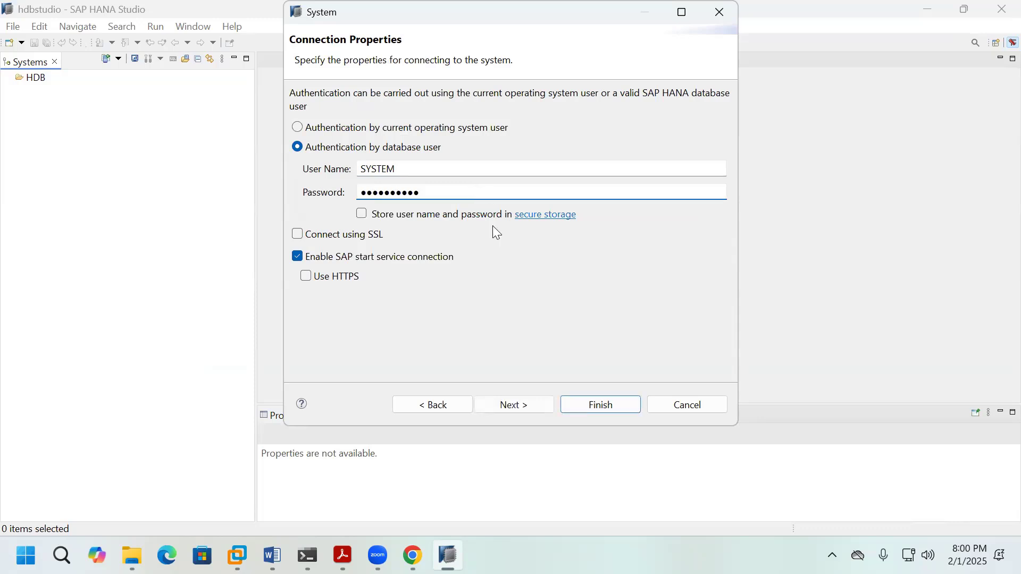
{"action": "left_click", "coordinate": [364, 216]}
{"action": "left_click", "coordinate": [600, 403]}
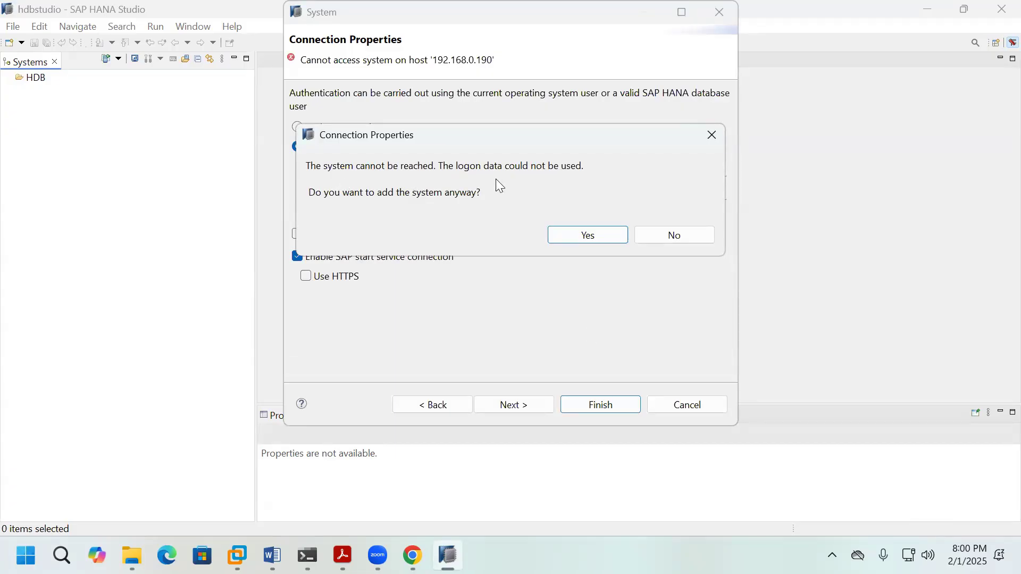
{"action": "left_click", "coordinate": [622, 235]}
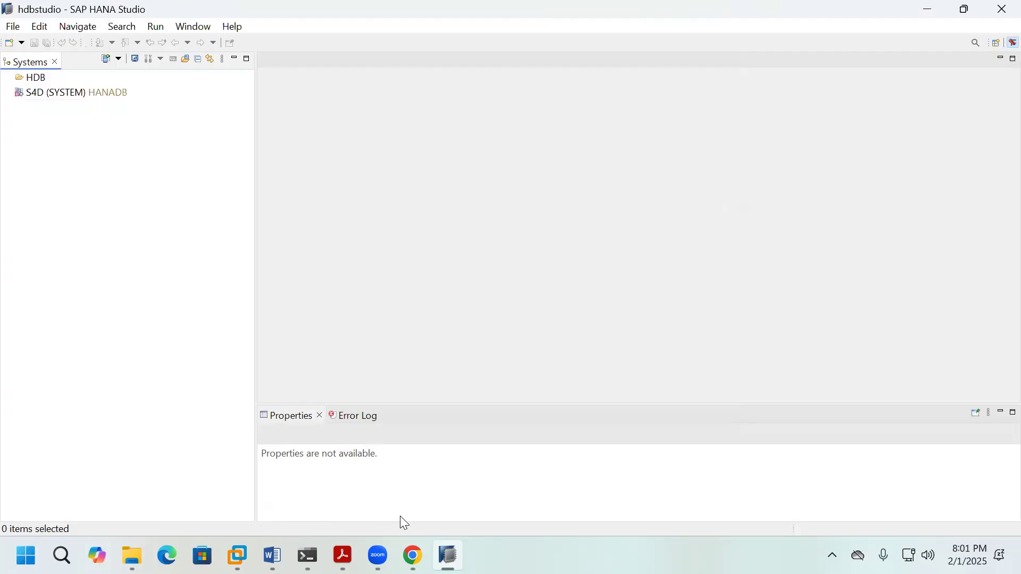
Step: Review the S4D (SYSTEM) connection's properties and close them without changes
{"action": "right_click", "coordinate": [131, 212]}
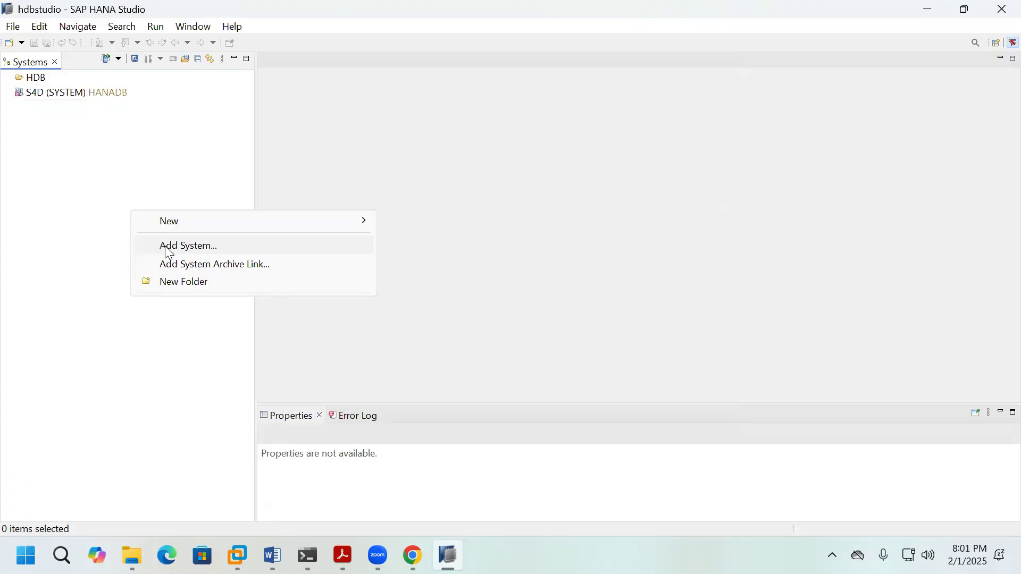
{"action": "left_click", "coordinate": [105, 95]}
{"action": "right_click", "coordinate": [105, 95]}
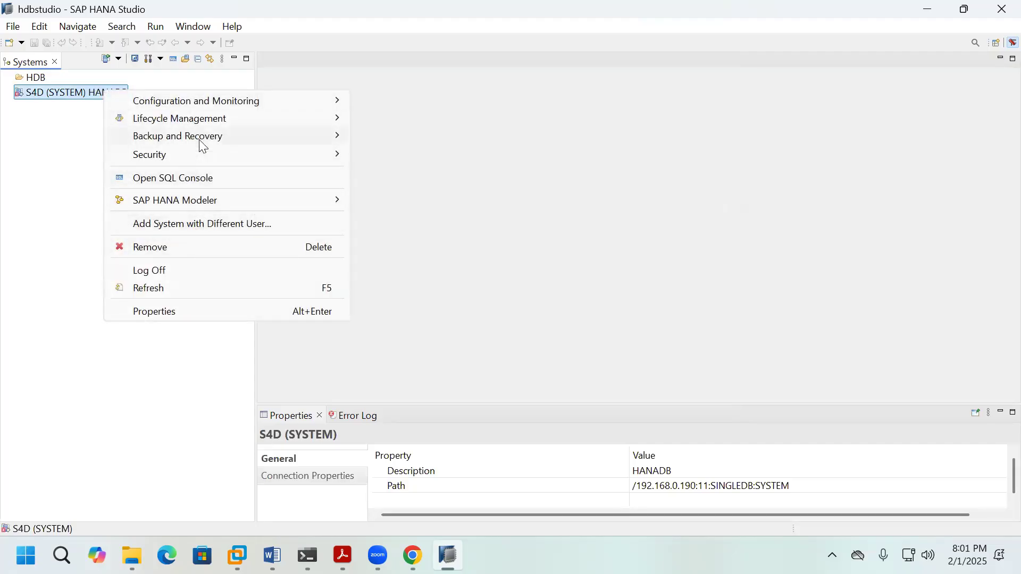
{"action": "left_click", "coordinate": [197, 318]}
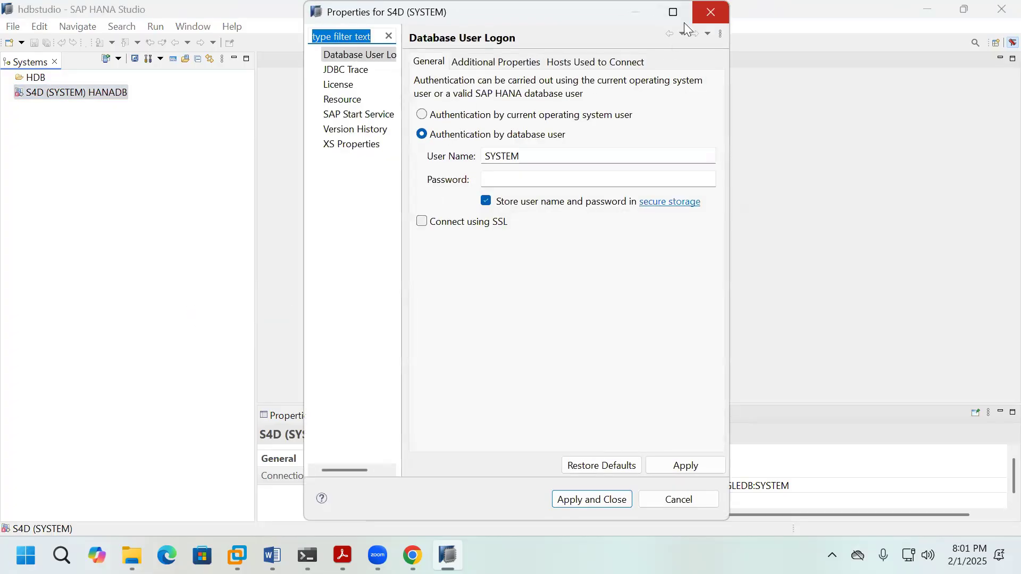
{"action": "left_click", "coordinate": [711, 11]}
Step: Remove the S4D (SYSTEM) system from the Systems view, confirming the deletion
{"action": "right_click", "coordinate": [86, 96]}
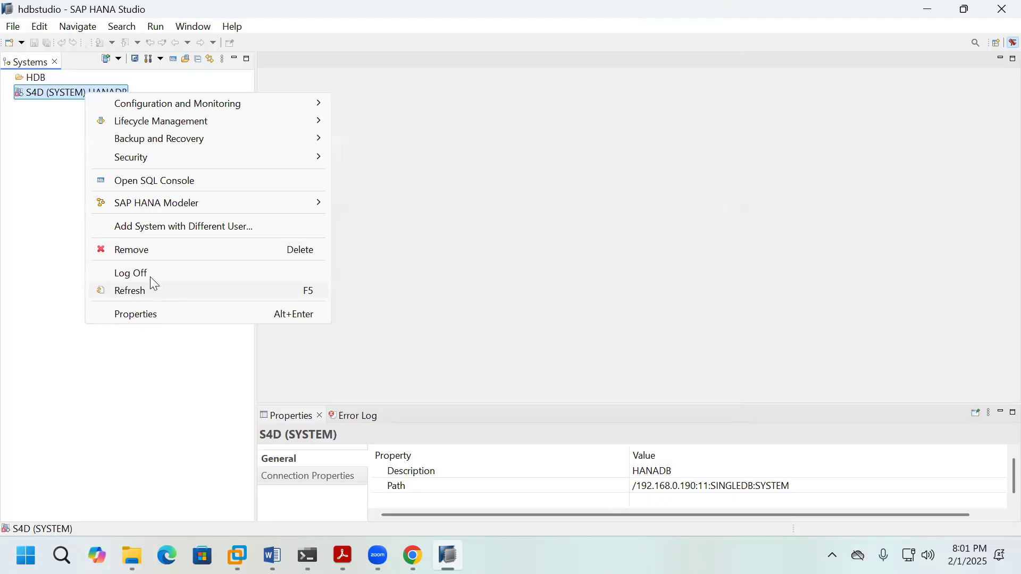
{"action": "left_click", "coordinate": [159, 250]}
{"action": "left_click", "coordinate": [590, 279]}
{"action": "right_click", "coordinate": [84, 163]}
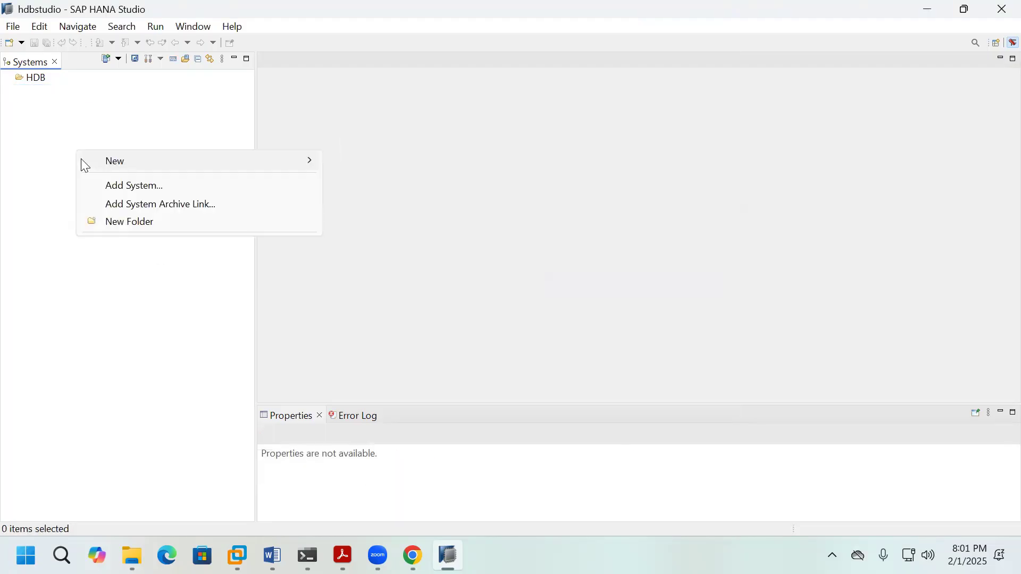
Step: Add a system with host 192.168.0.190, instance 00 and description HANAD
{"action": "left_click", "coordinate": [113, 184]}
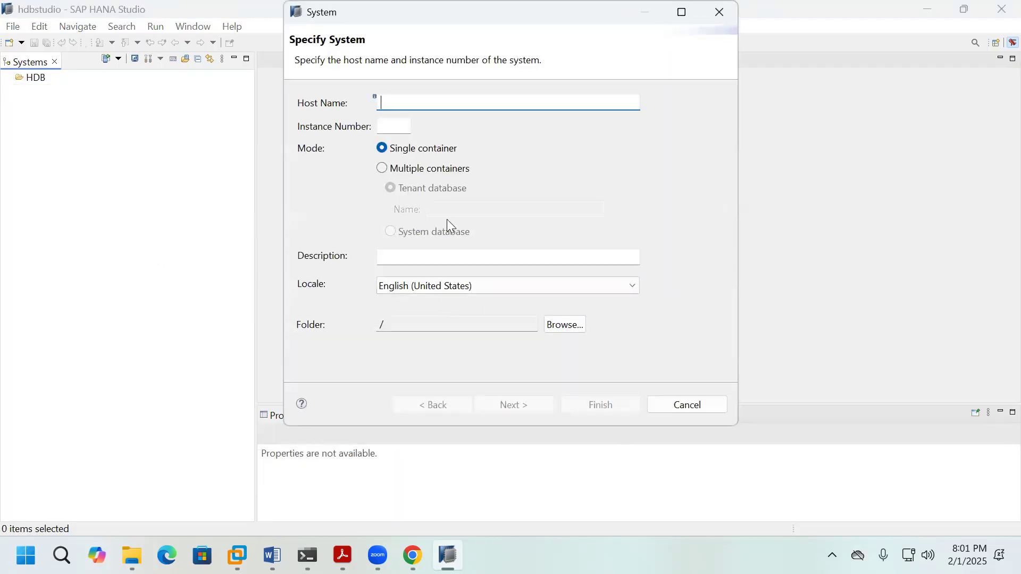
{"action": "type", "text": "192.1"}
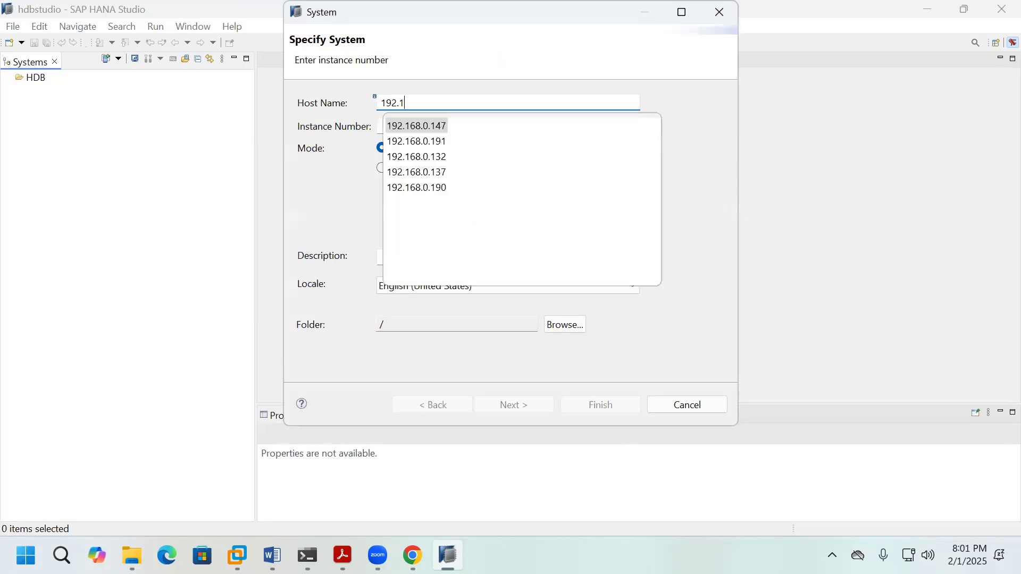
{"action": "type", "text": "68.0.190"}
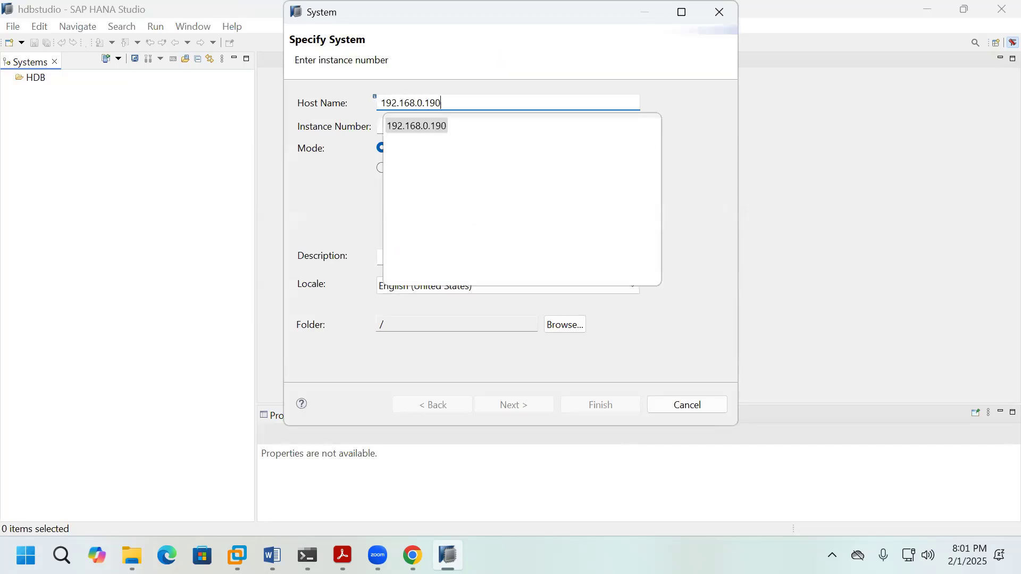
{"action": "key", "text": "Tab"}
{"action": "type", "text": "00"}
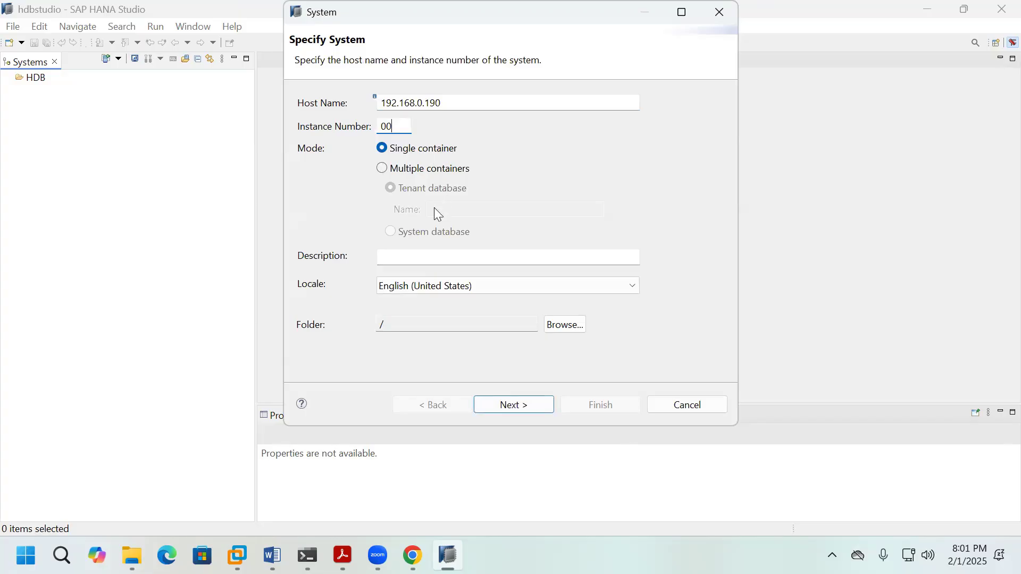
{"action": "left_click", "coordinate": [428, 258]}
{"action": "type", "text": "HANADB"}
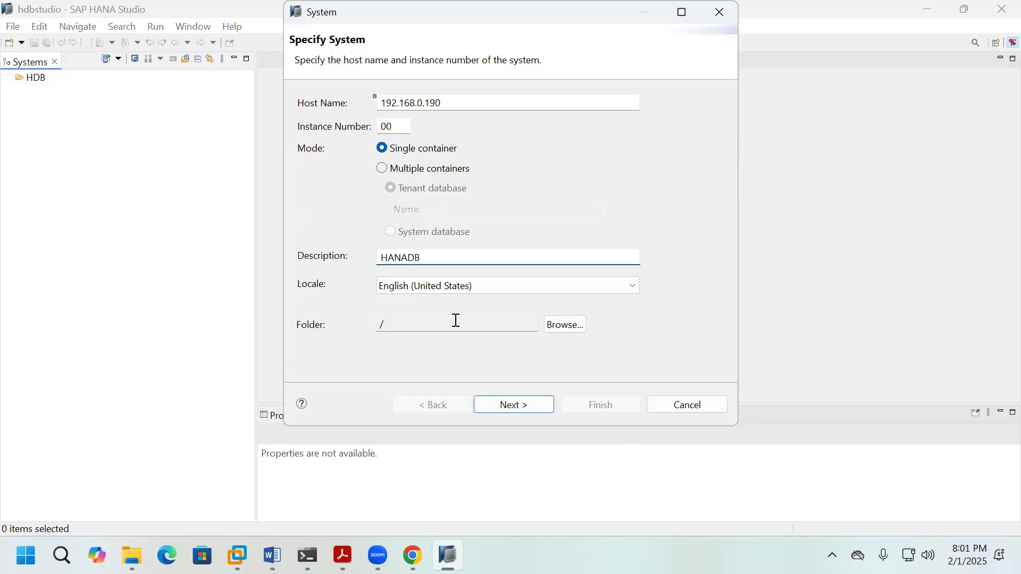
{"action": "left_click", "coordinate": [501, 407]}
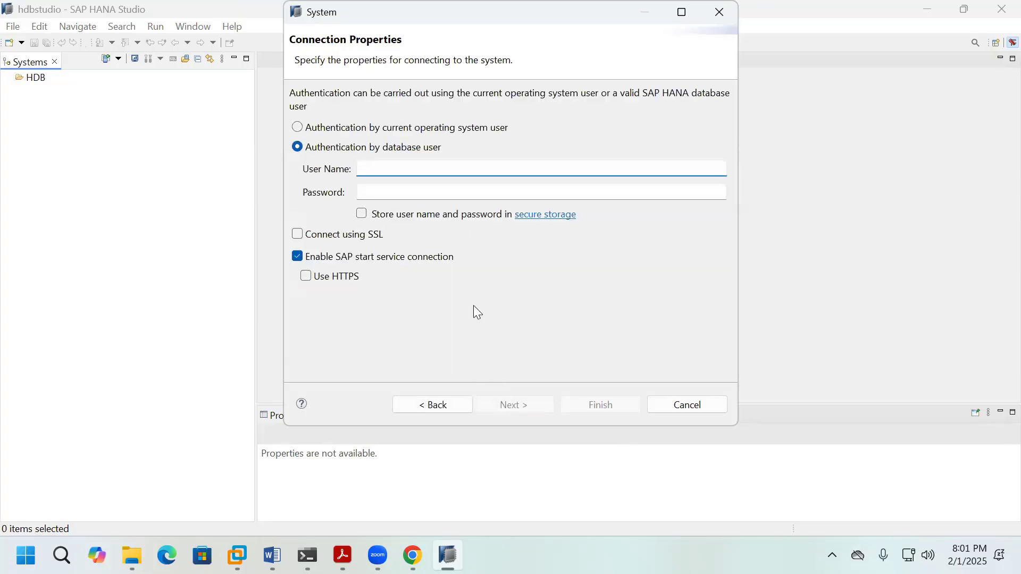
Step: Log on as SYSTEM with the password stored in secure storage, and finish adding the system
{"action": "type", "text": "SYSTEM"}
{"action": "left_click", "coordinate": [550, 195]}
{"action": "type", "text": "*"}
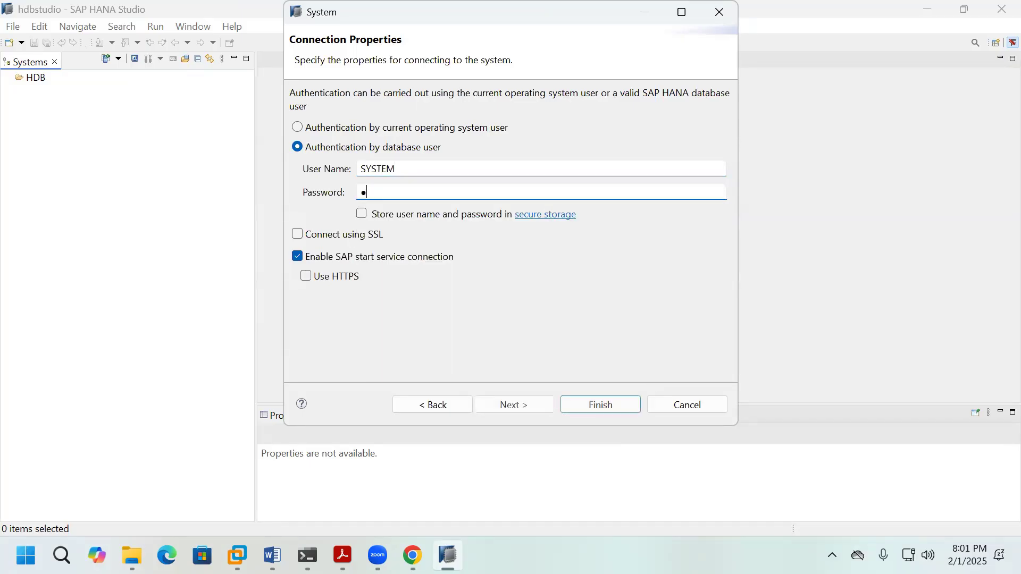
{"action": "type", "text": "*********"}
{"action": "left_click", "coordinate": [363, 215]}
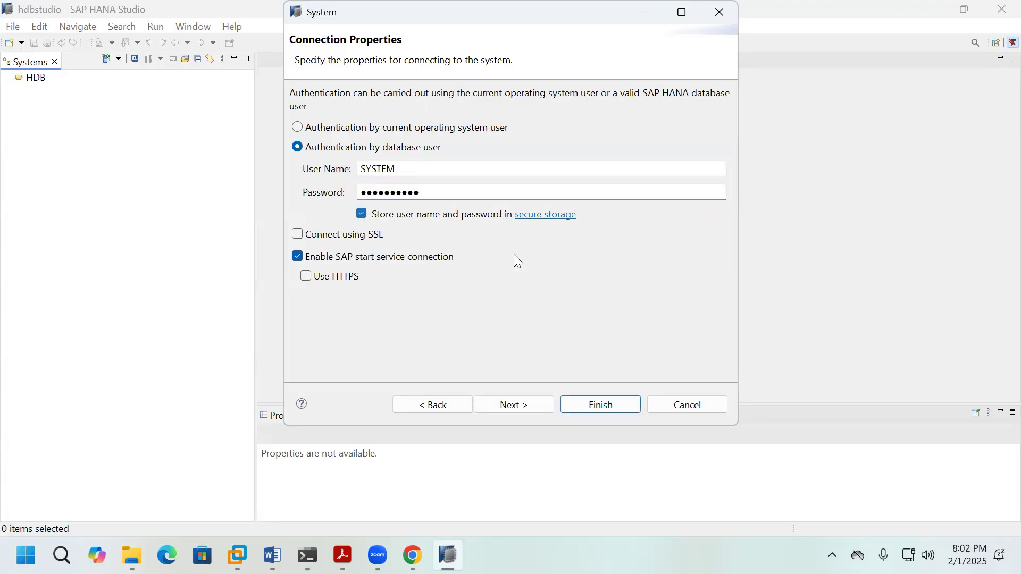
{"action": "left_click", "coordinate": [543, 410]}
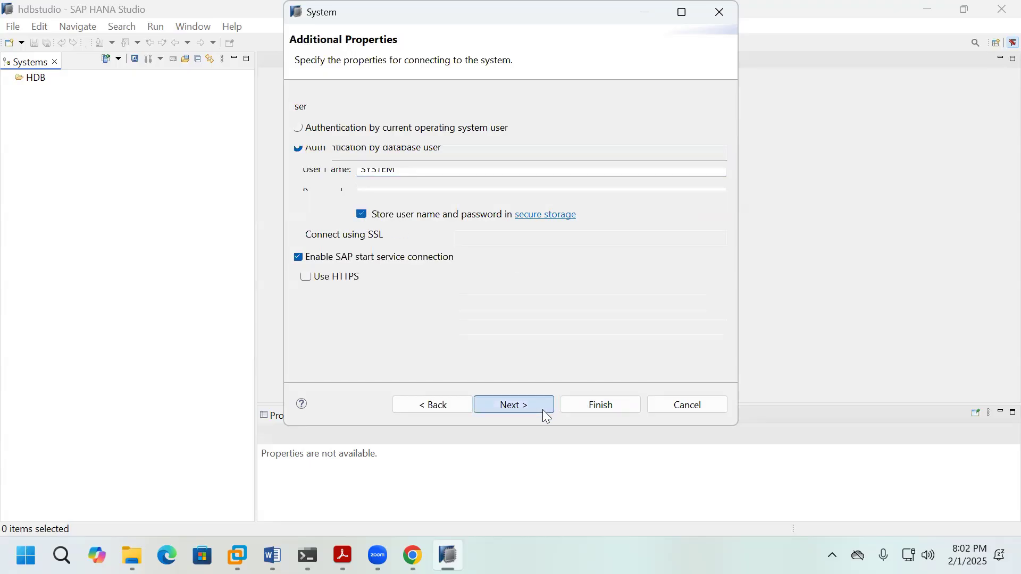
{"action": "left_click", "coordinate": [597, 404]}
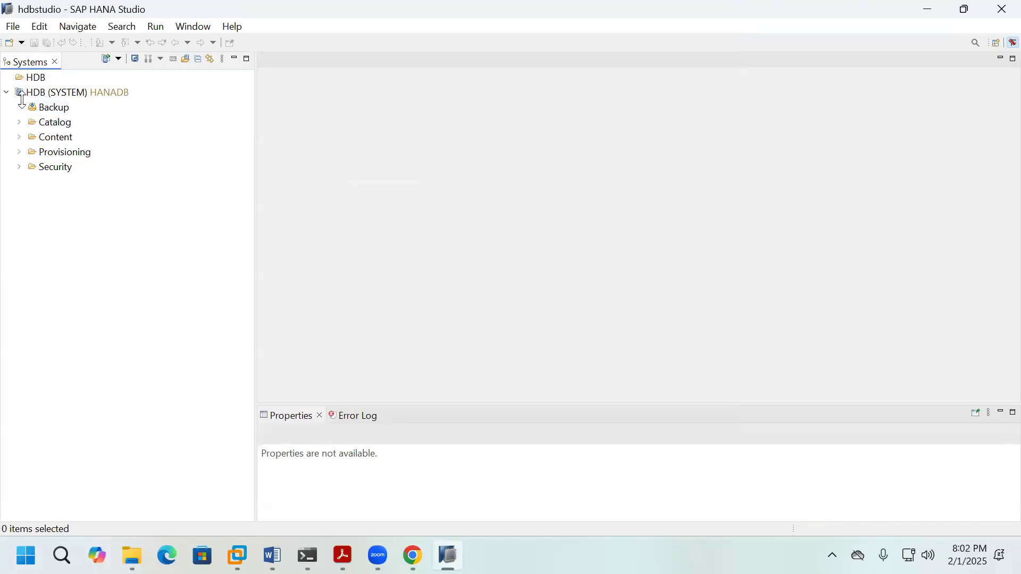
Step: Open the HDB (SYSTEM) overview with version, memory and disk usage
{"action": "double_click", "coordinate": [95, 92]}
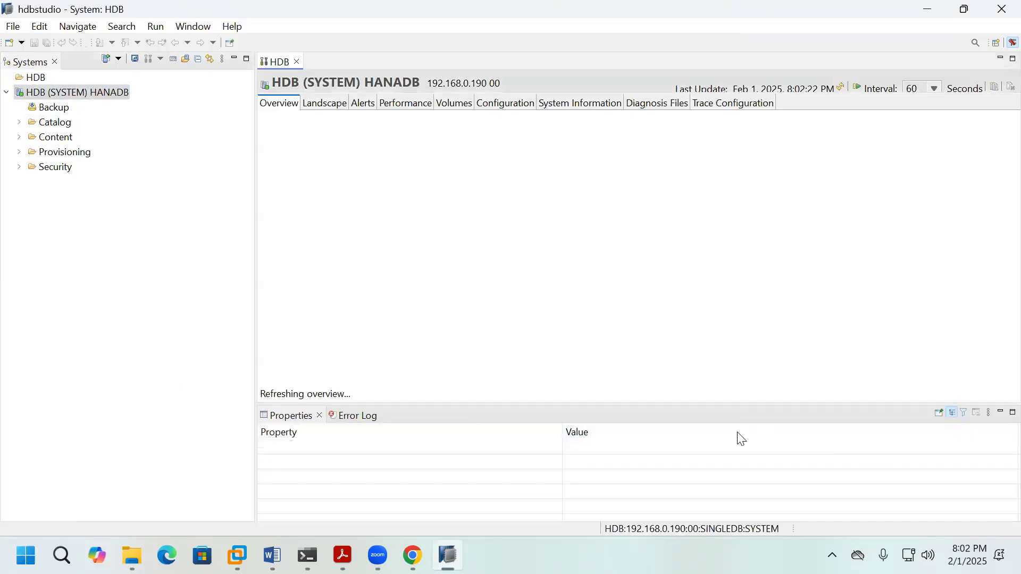
{"action": "scroll", "coordinate": [821, 346], "scroll_direction": "down", "scroll_amount": 1}
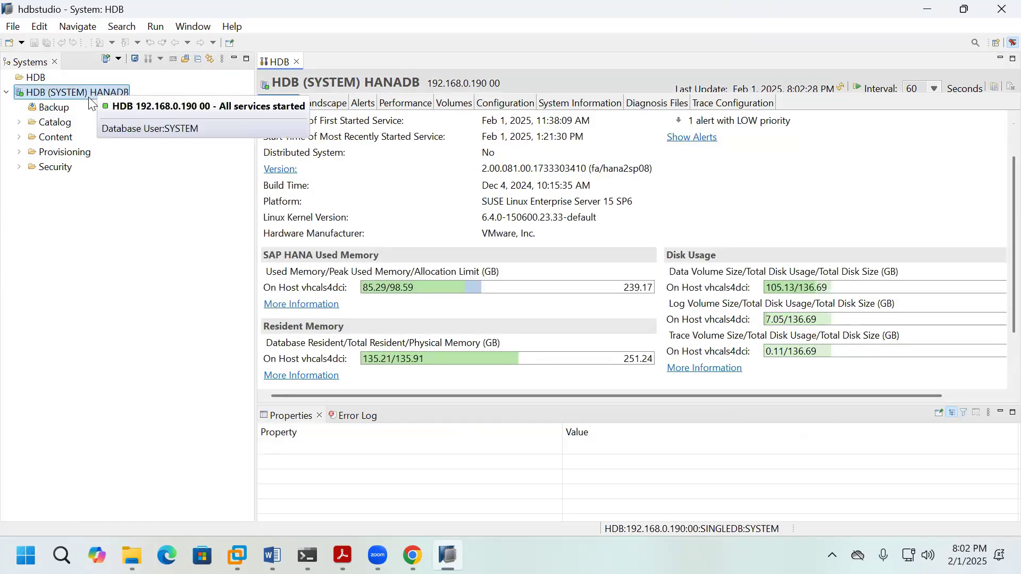
{"action": "left_click", "coordinate": [18, 175]}
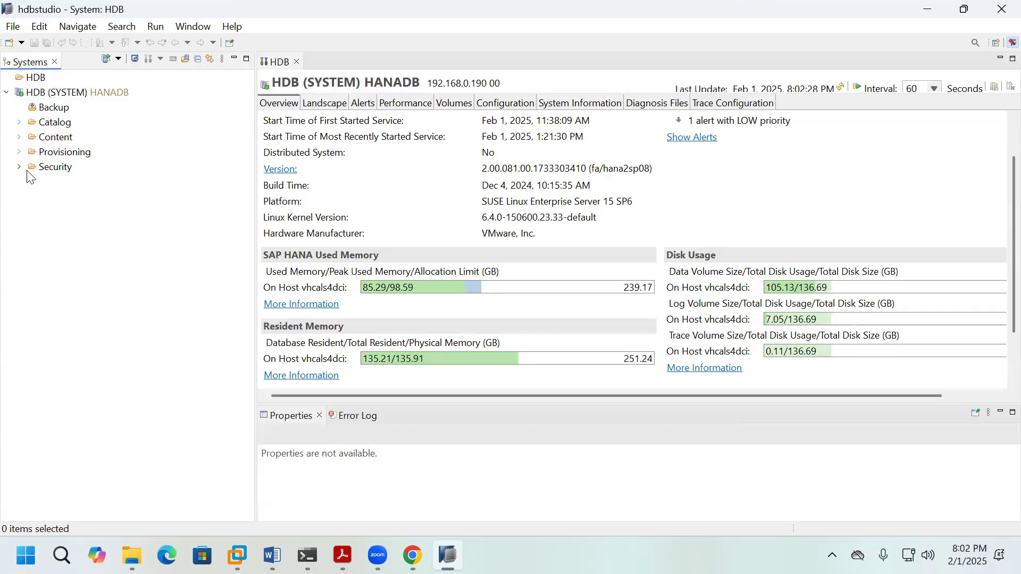
Step: Browse HDB's Security > Users list, then collapse the Security folder again
{"action": "left_click", "coordinate": [20, 168]}
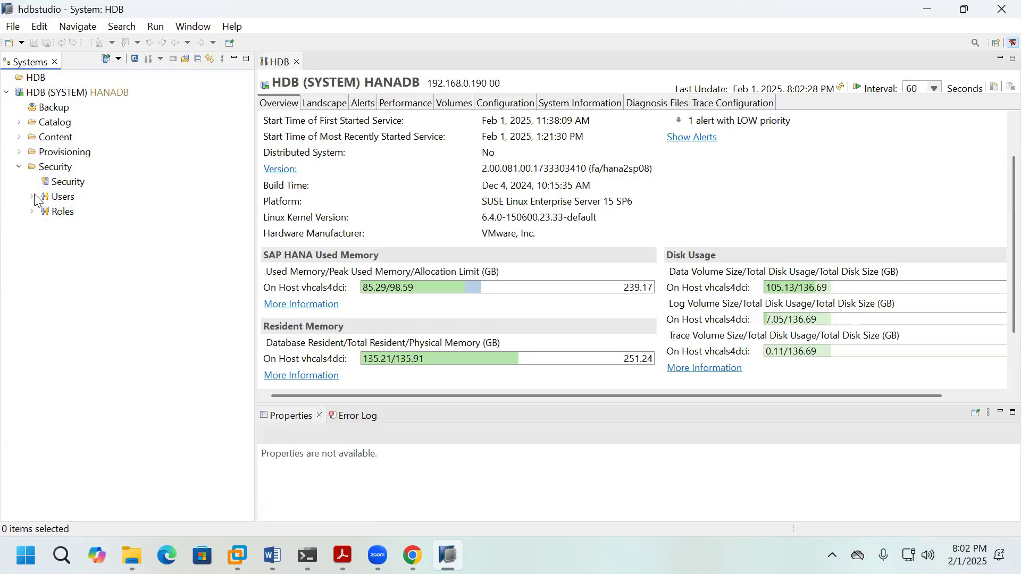
{"action": "left_click", "coordinate": [32, 197]}
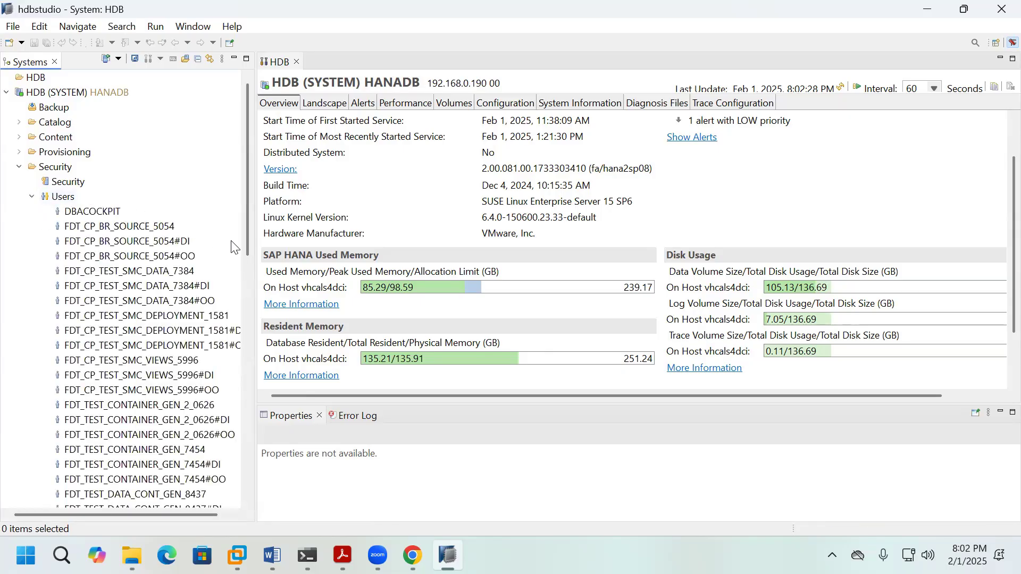
{"action": "left_click_drag", "start_coordinate": [245, 245], "coordinate": [254, 343]}
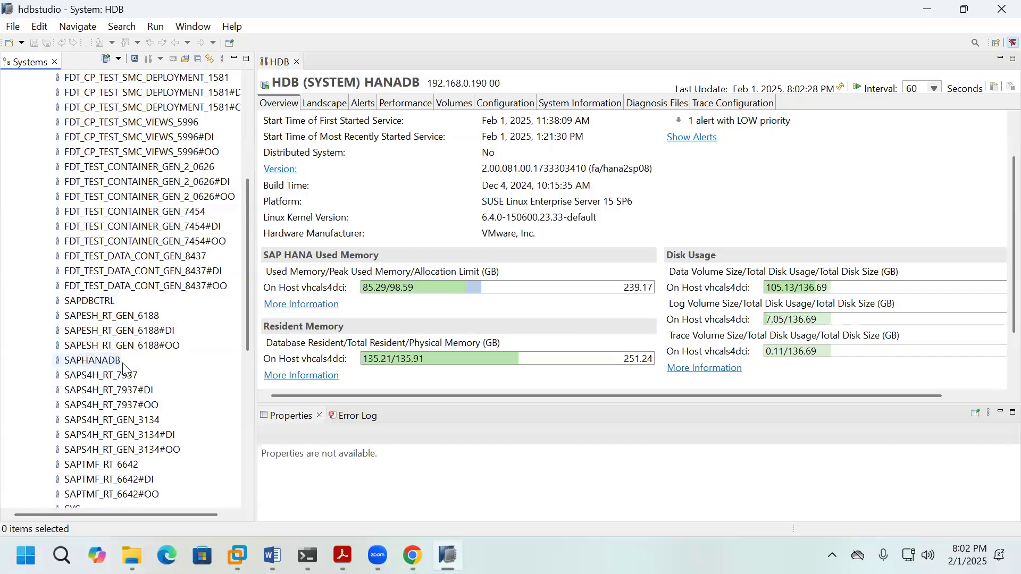
{"action": "left_click_drag", "start_coordinate": [246, 341], "coordinate": [254, 204]}
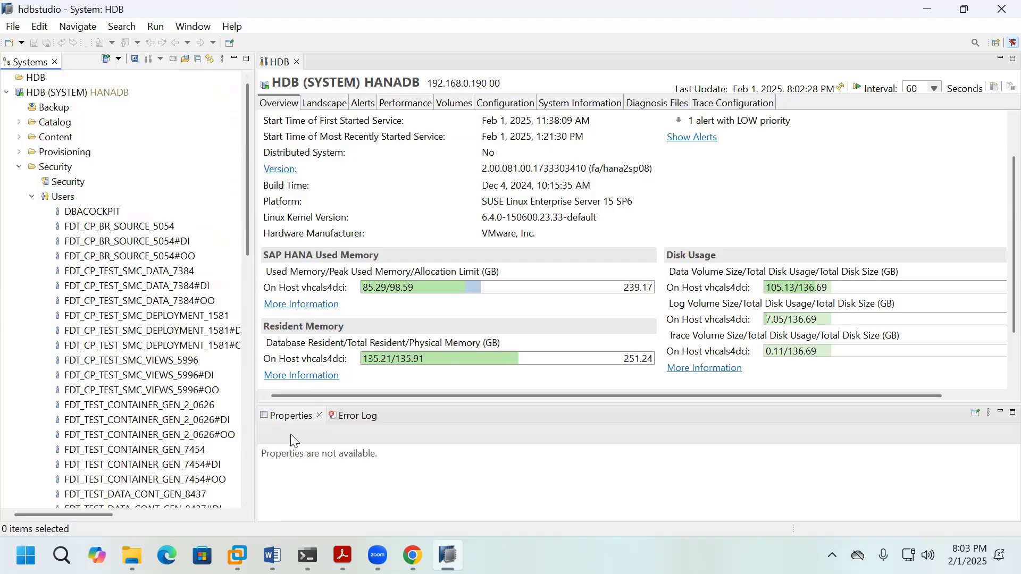
{"action": "left_click", "coordinate": [19, 167]}
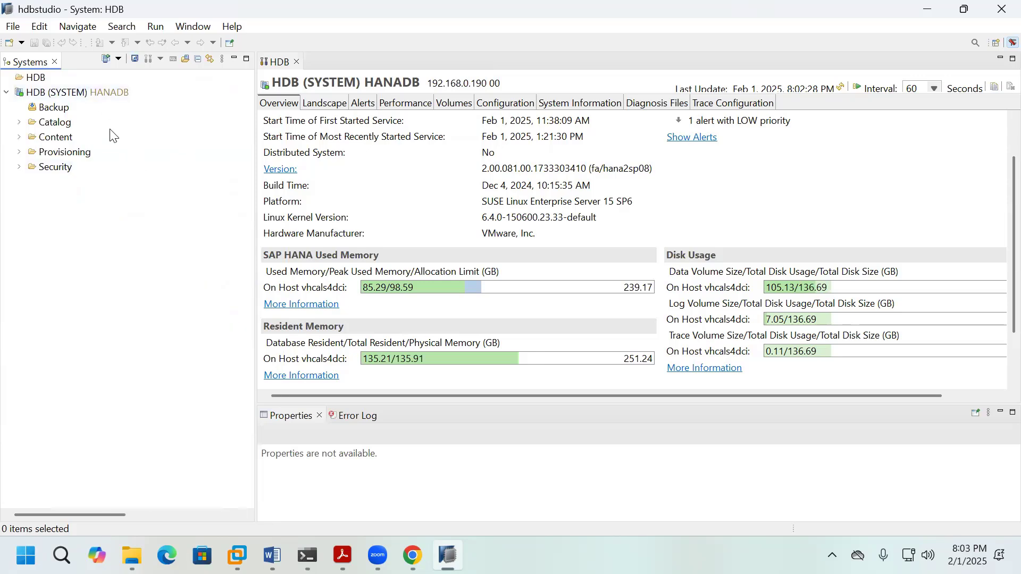
{"action": "left_click", "coordinate": [92, 94]}
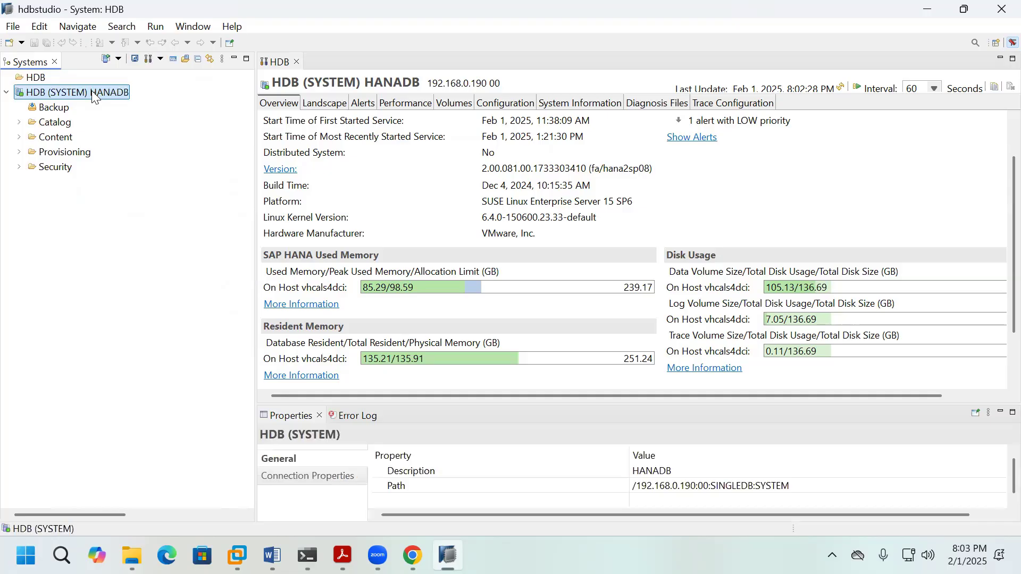
Step: Show HDB (SYSTEM)'s License properties and select the Hardware Key row to copy
{"action": "right_click", "coordinate": [92, 95]}
{"action": "left_click", "coordinate": [155, 312]}
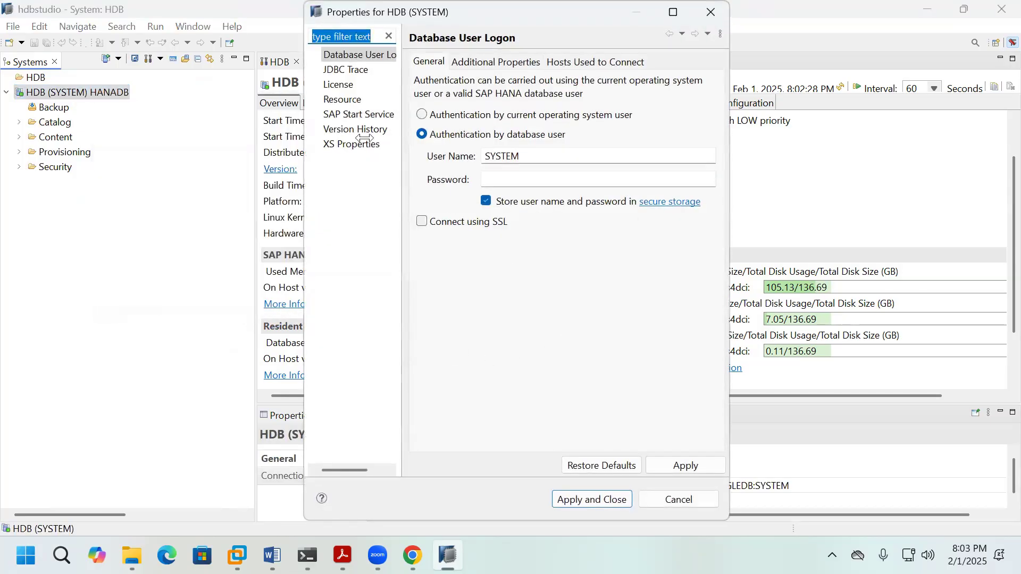
{"action": "left_click", "coordinate": [338, 85]}
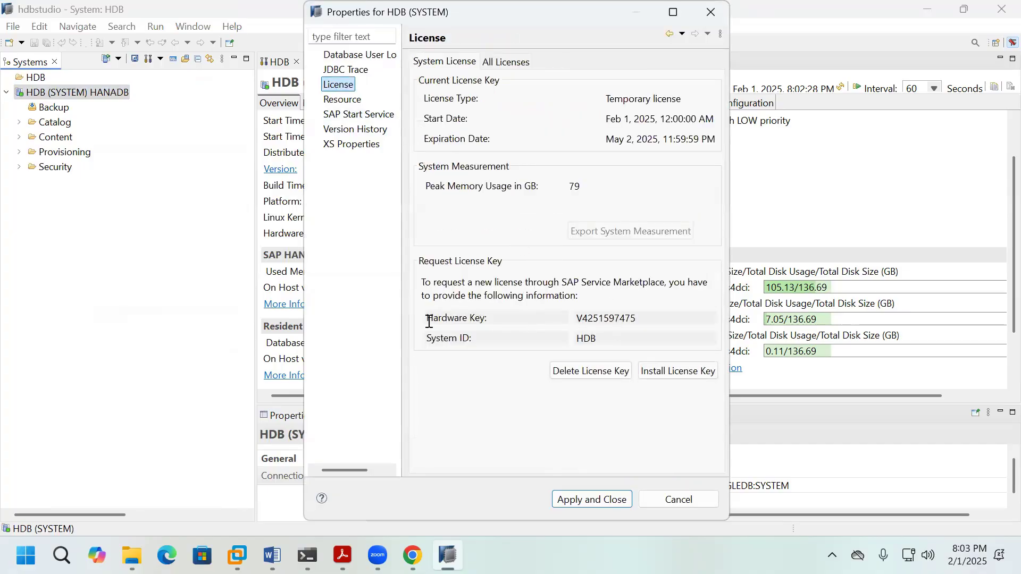
{"action": "left_click_drag", "start_coordinate": [429, 322], "coordinate": [583, 322]}
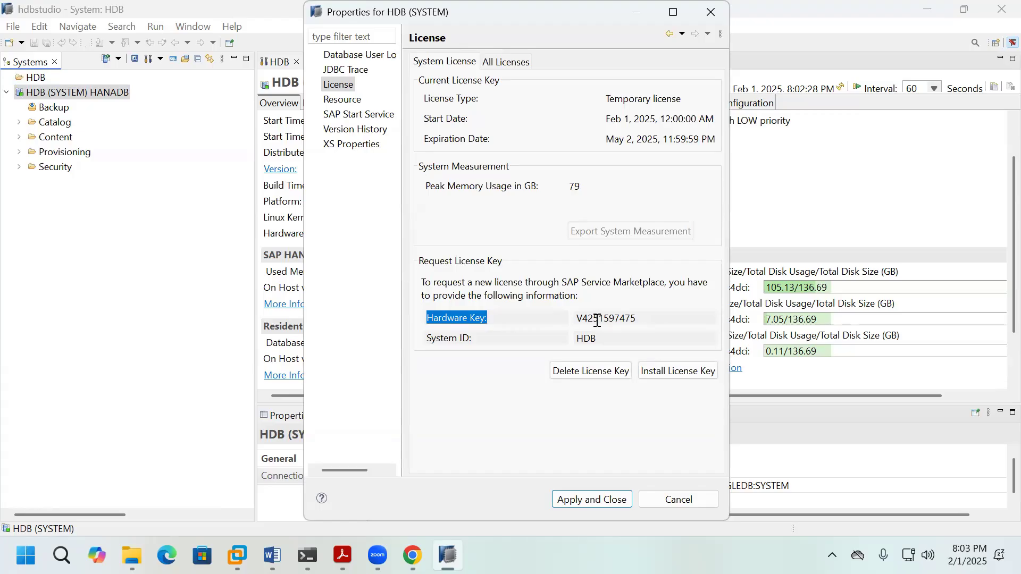
{"action": "left_click", "coordinate": [132, 556]}
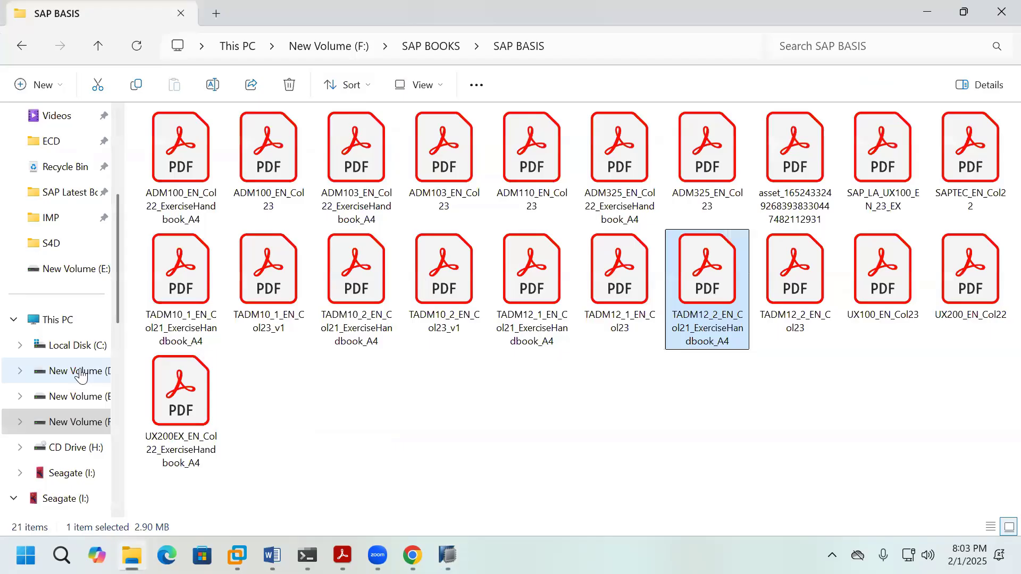
Step: Open D:\S4D\Details.txt and paste a Hardware Key label below the hostname
{"action": "left_click", "coordinate": [75, 371]}
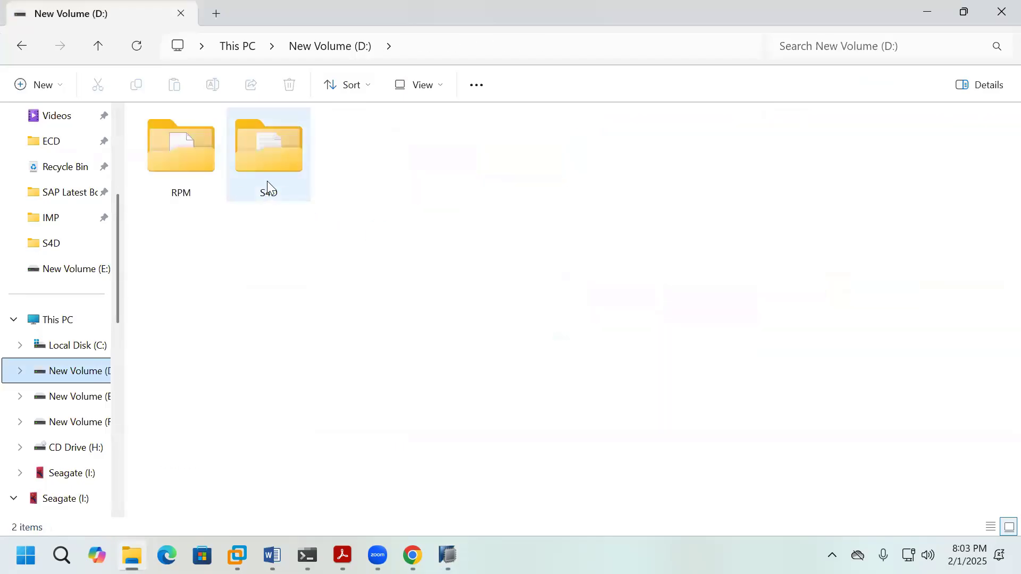
{"action": "double_click", "coordinate": [267, 181]}
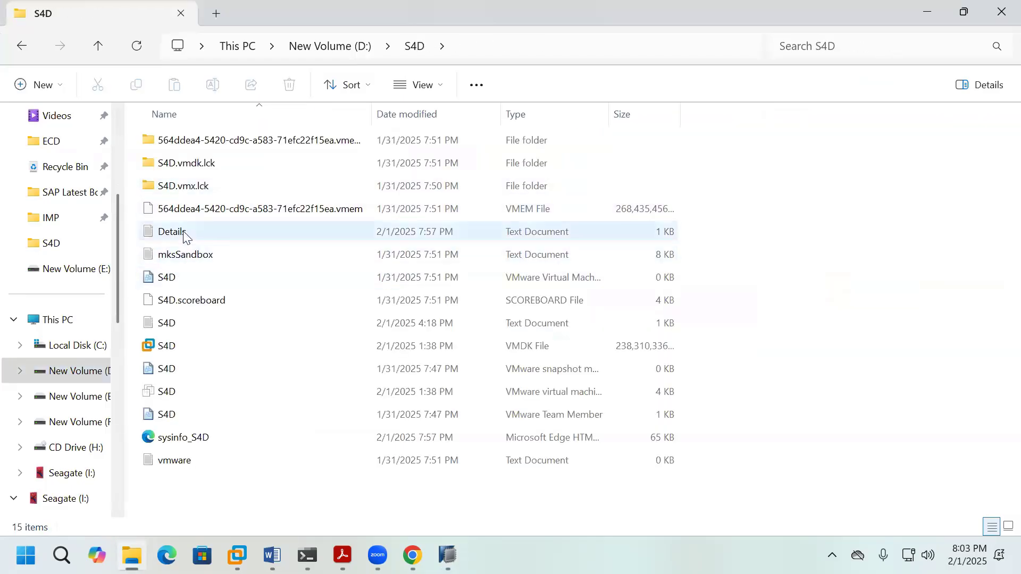
{"action": "double_click", "coordinate": [183, 234]}
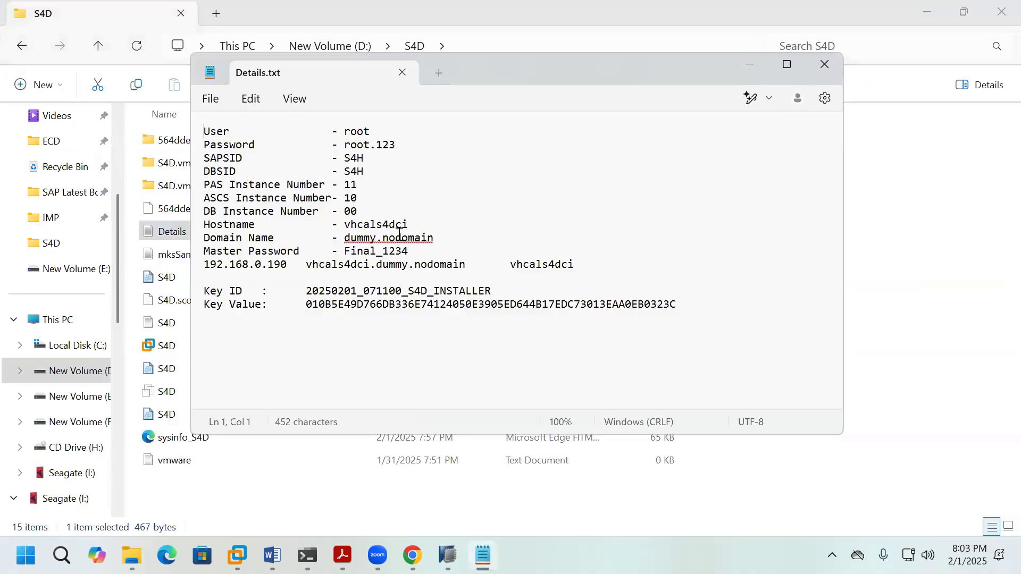
{"action": "left_click", "coordinate": [415, 221]}
{"action": "key", "text": "Return"}
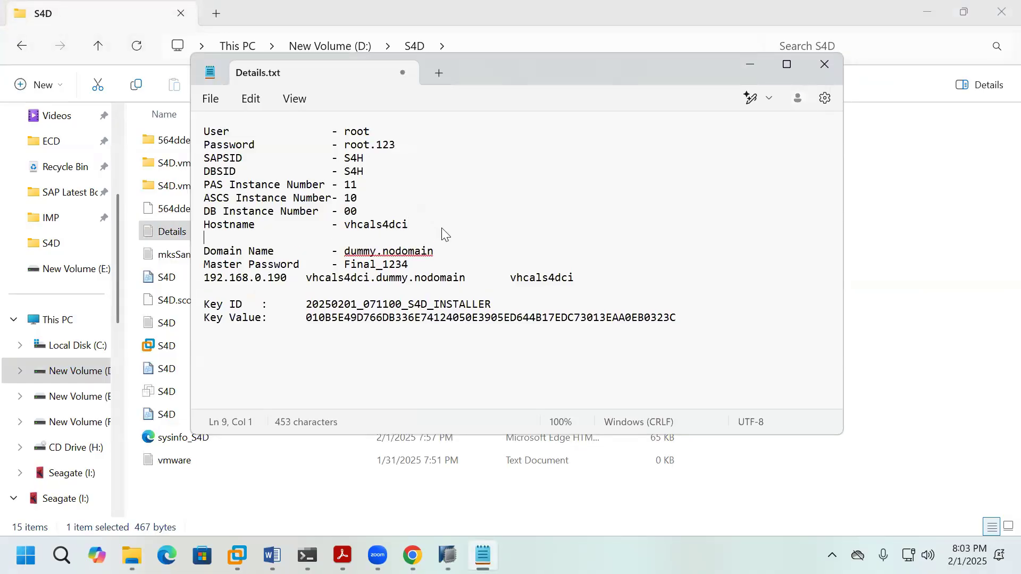
{"action": "type", "text": "Hardware Key:"}
{"action": "left_click", "coordinate": [278, 238]}
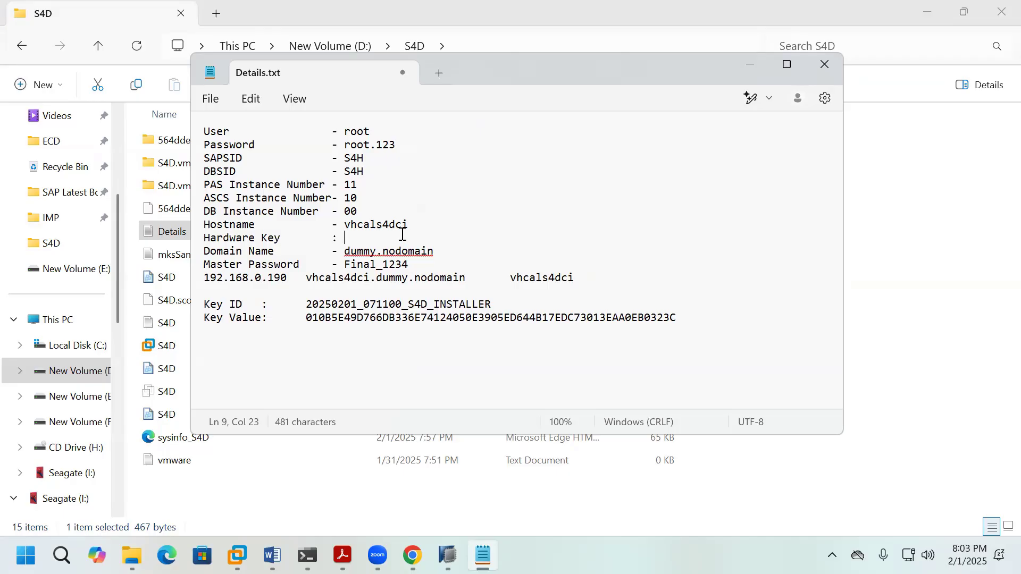
Step: Copy the hardware key from the S4D licence file and paste it after the label
{"action": "double_click", "coordinate": [166, 325]}
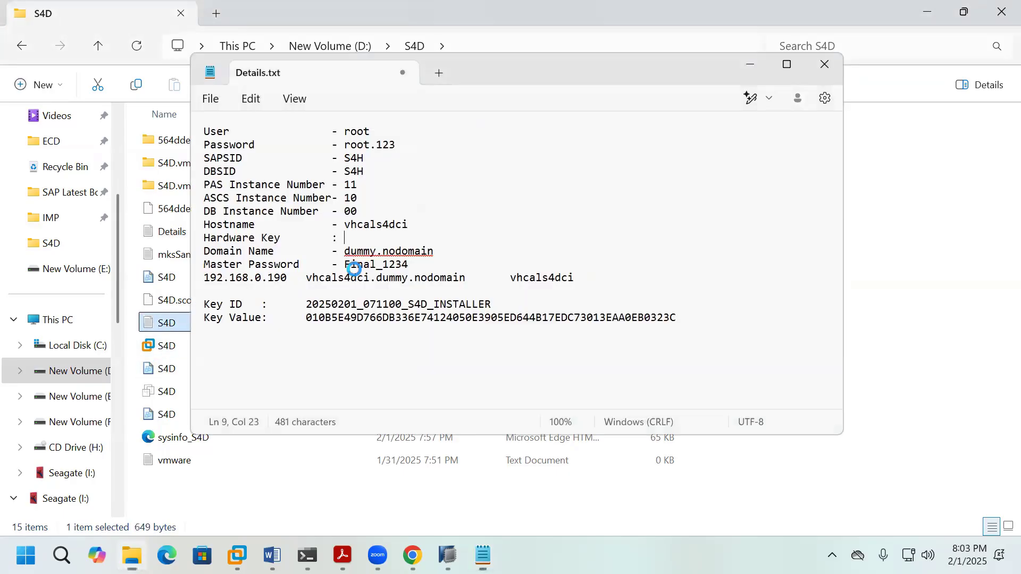
{"action": "left_click_drag", "start_coordinate": [286, 155], "coordinate": [356, 161]}
{"action": "key", "text": "ctrl+c"}
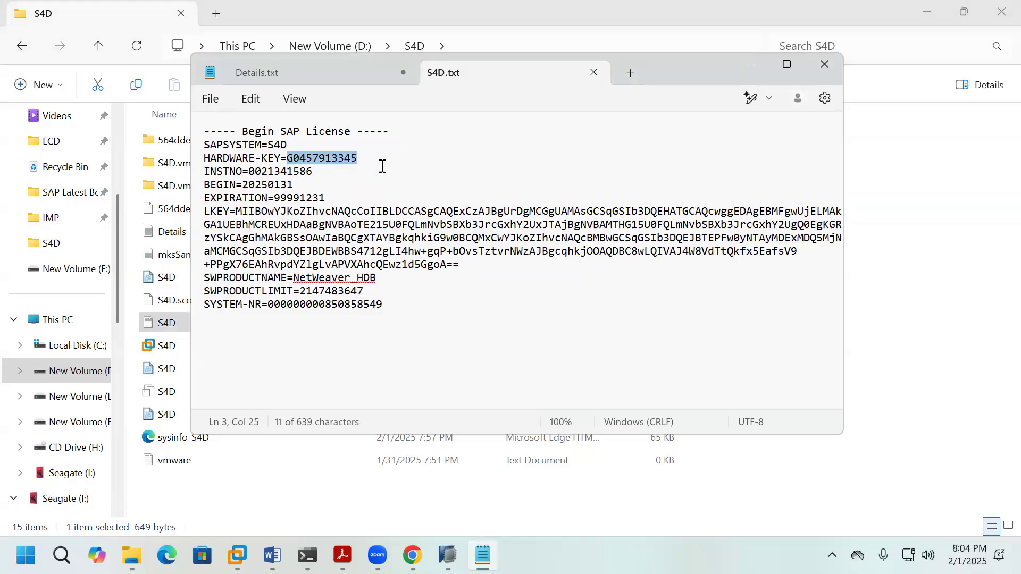
{"action": "left_click", "coordinate": [350, 75]}
{"action": "left_click", "coordinate": [532, 70]}
{"action": "left_click", "coordinate": [593, 72]}
{"action": "key", "text": "ctrl+v"}
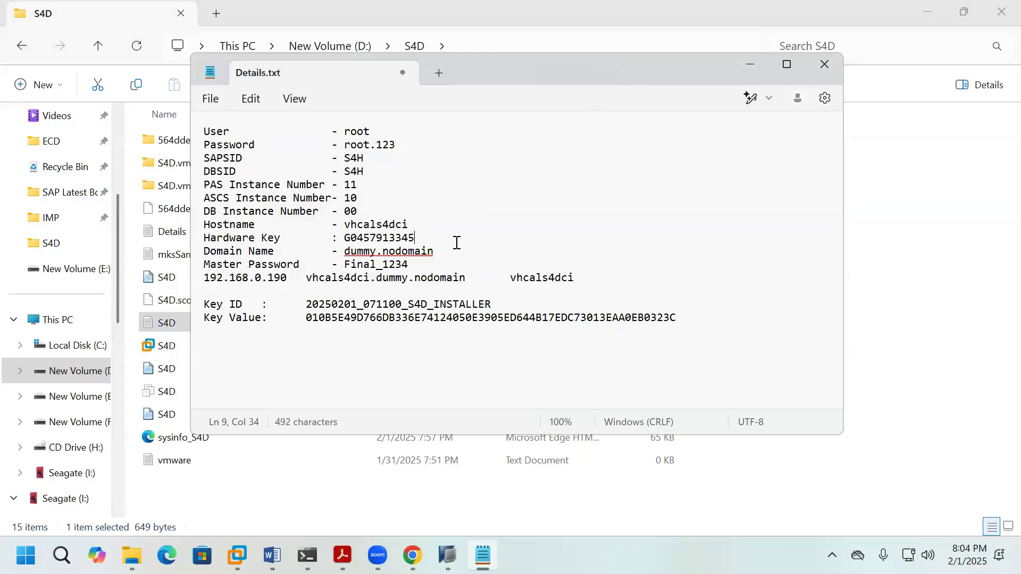
{"action": "key", "text": "Return"}
Step: Duplicate the hardware key line as a Hardware Key (HDB) line and remove its extra spaces
{"action": "triple_click", "coordinate": [208, 240]}
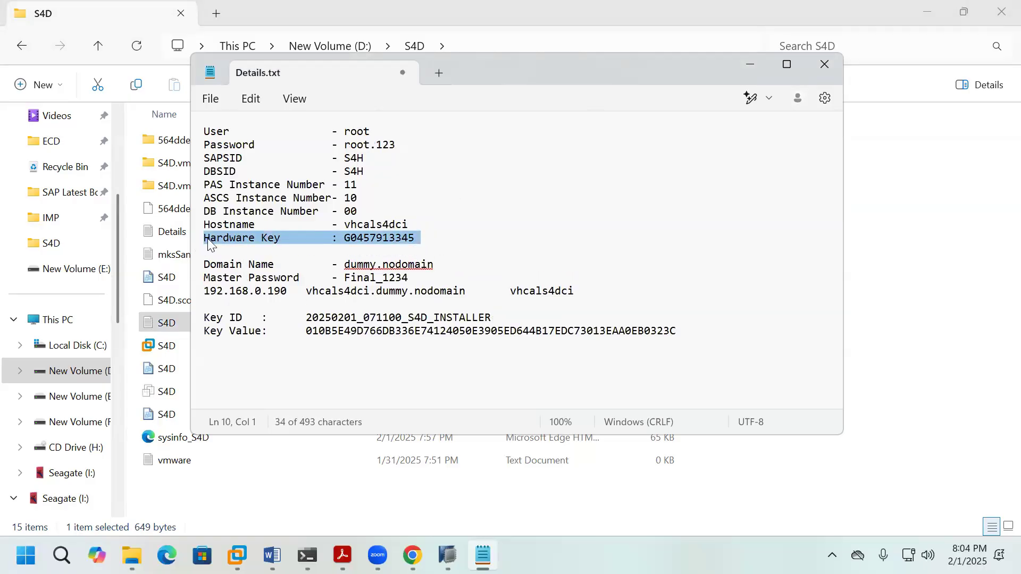
{"action": "left_click", "coordinate": [219, 241]}
{"action": "left_click_drag", "start_coordinate": [205, 238], "coordinate": [418, 240]}
{"action": "key", "text": "ctrl+c"}
{"action": "left_click", "coordinate": [325, 252]}
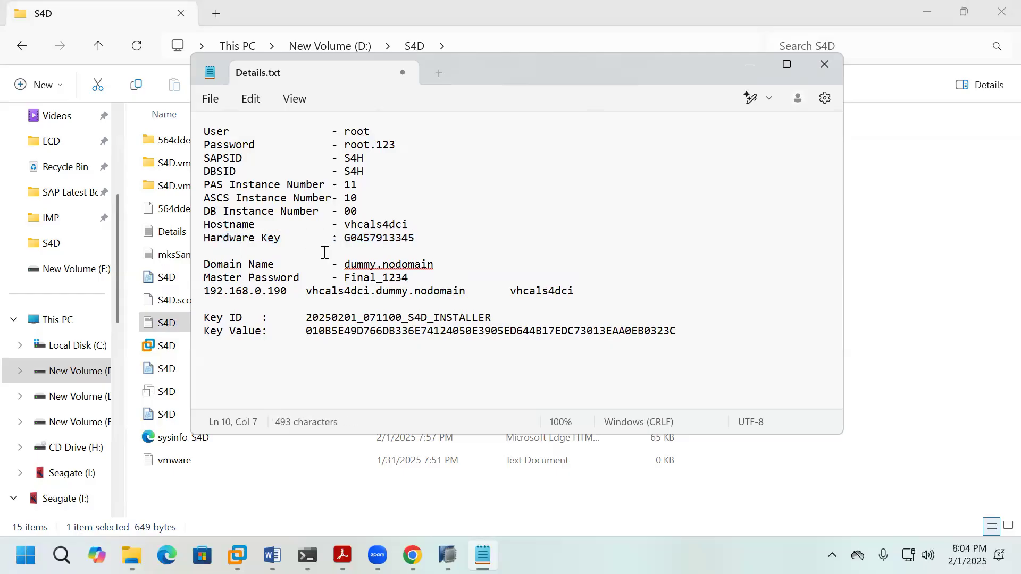
{"action": "key", "text": "ctrl+v"}
{"action": "left_click", "coordinate": [242, 251]}
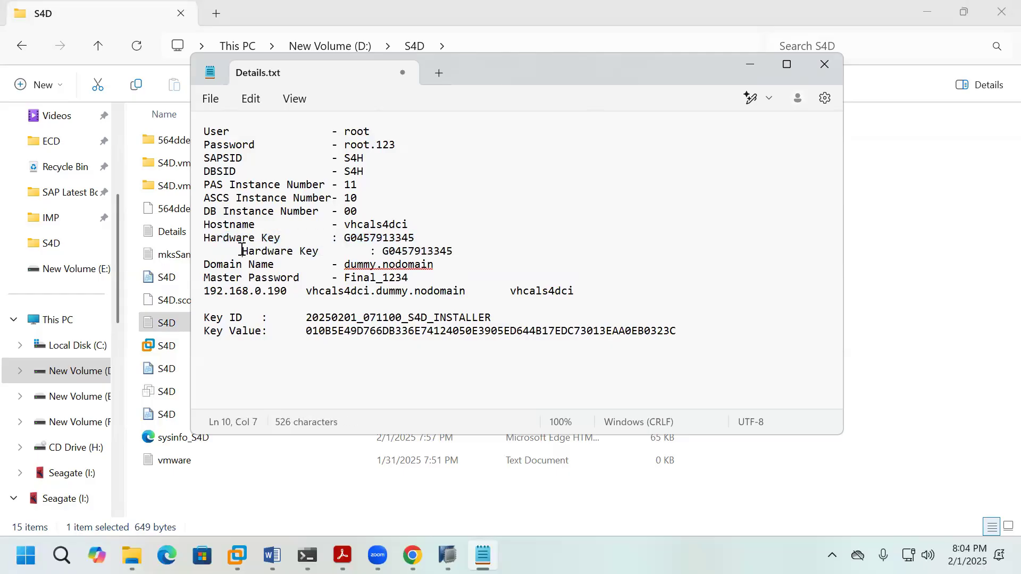
{"action": "key", "text": "BackSpace"}
{"action": "key", "text": "BackSpace"}
{"action": "key", "text": "BackSpace"}
{"action": "key", "text": "BackSpace"}
{"action": "key", "text": "BackSpace"}
{"action": "key", "text": "BackSpace"}
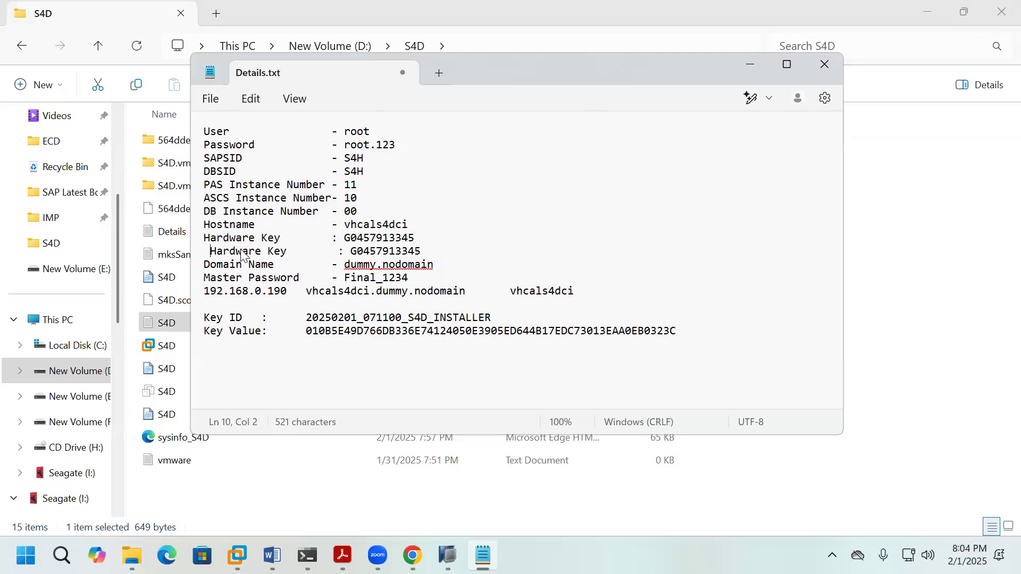
{"action": "left_click", "coordinate": [281, 250]}
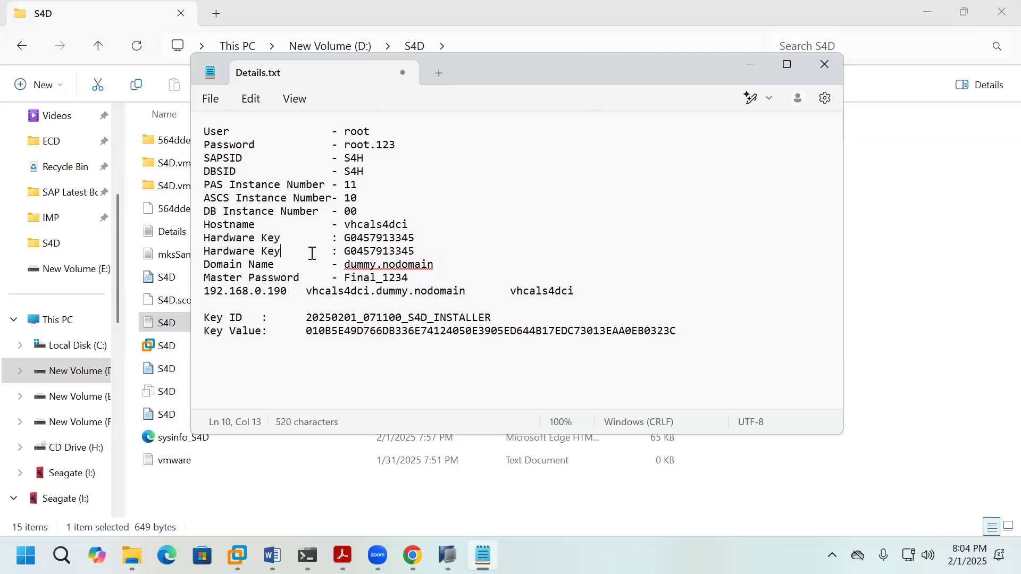
{"action": "type", "text": "(HDB"}
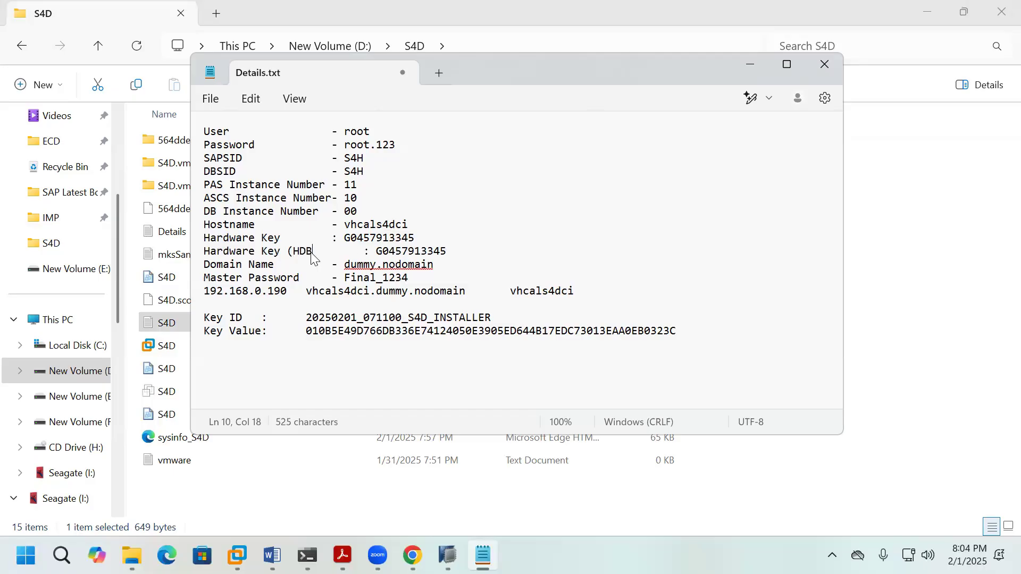
{"action": "type", "text": ")"}
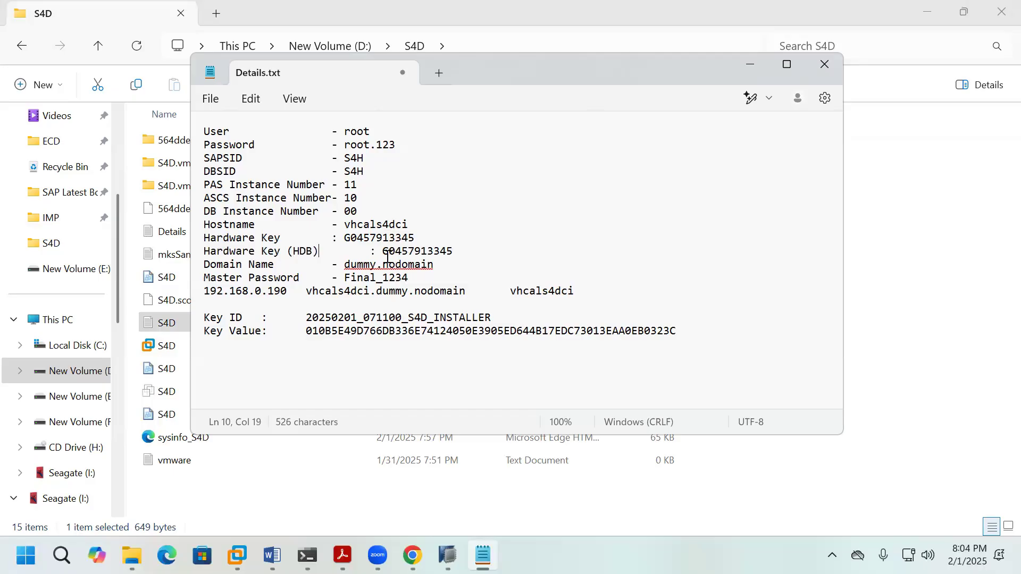
{"action": "left_click", "coordinate": [371, 250]}
{"action": "key", "text": "BackSpace"}
{"action": "key", "text": "BackSpace"}
{"action": "key", "text": "BackSpace"}
{"action": "key", "text": "BackSpace"}
{"action": "key", "text": "BackSpace"}
{"action": "key", "text": "BackSpace"}
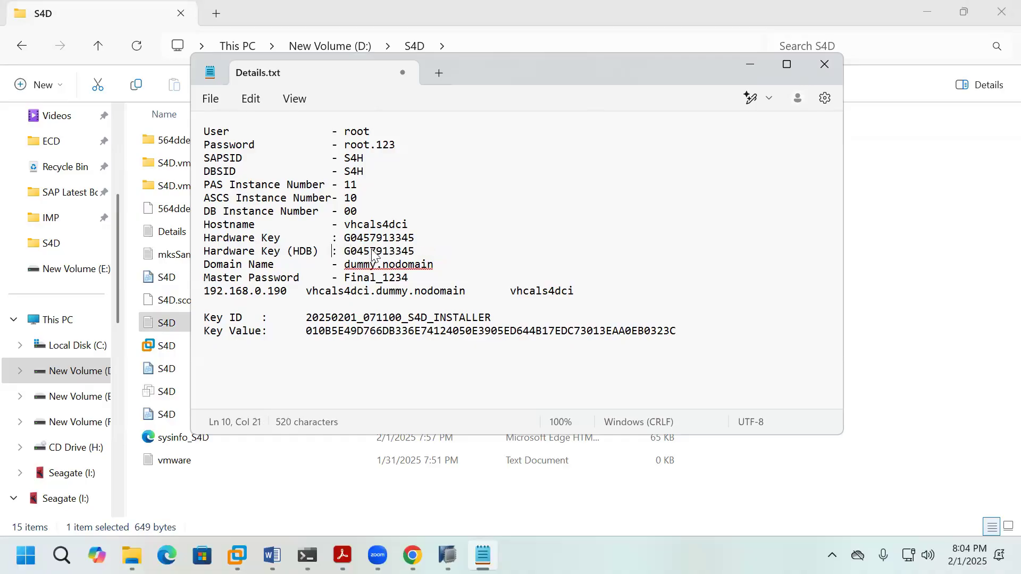
Step: Save Details.txt
{"action": "left_click", "coordinate": [210, 101]}
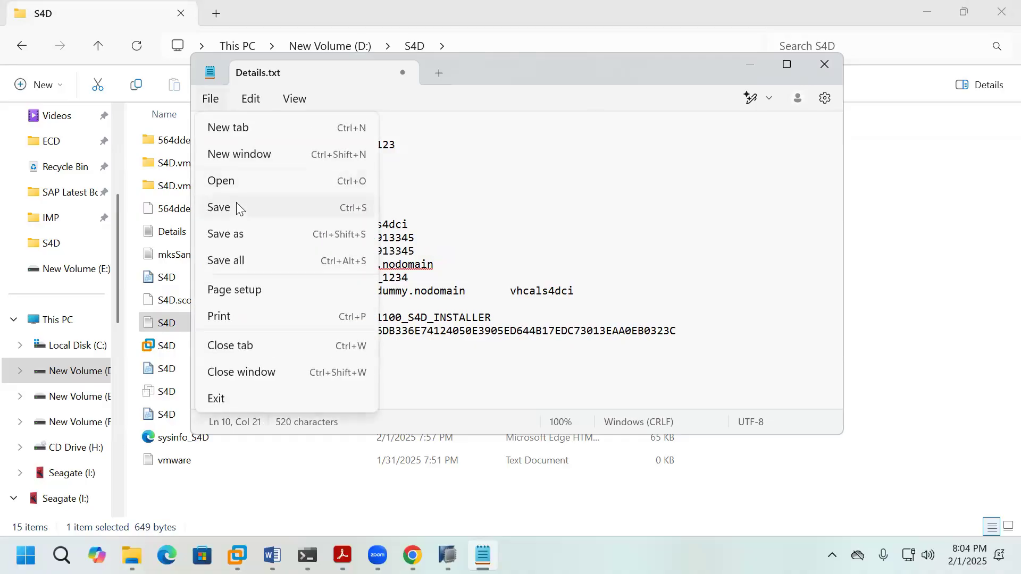
{"action": "left_click", "coordinate": [237, 208]}
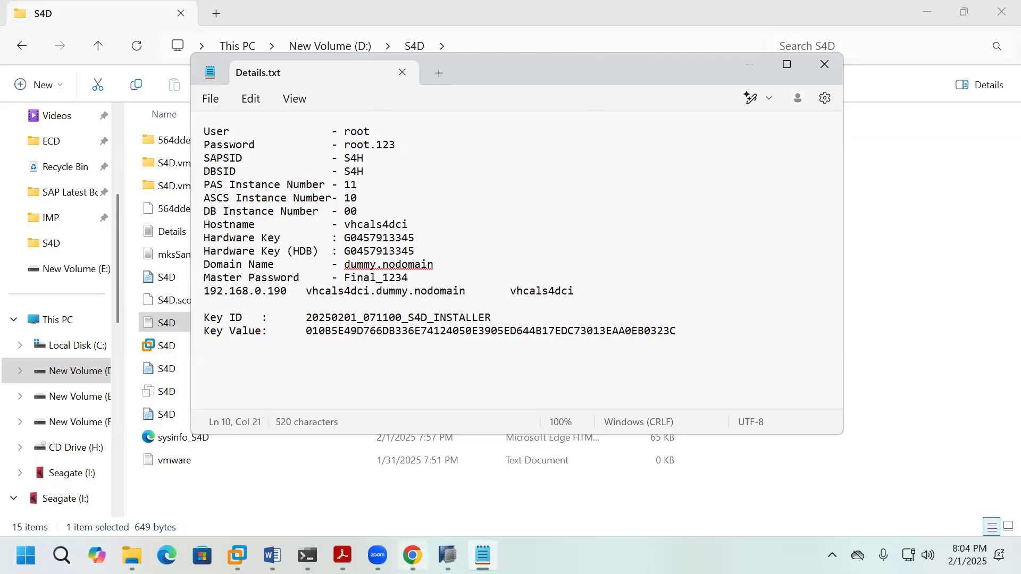
{"action": "left_click", "coordinate": [417, 477]}
Step: Start a License Keys request in SAP for Me and choose installation T - OEM B1
{"action": "left_click", "coordinate": [181, 16]}
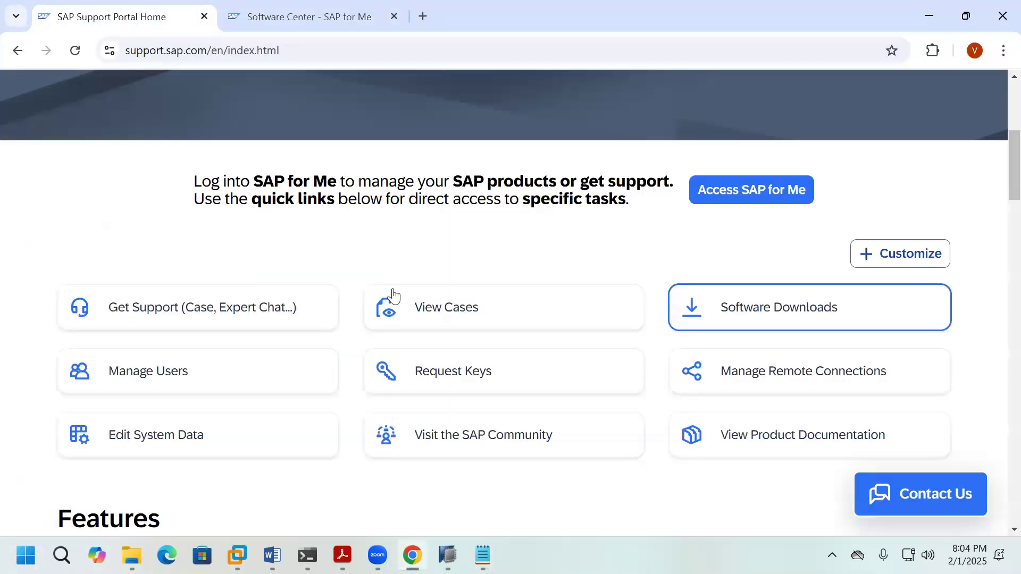
{"action": "left_click", "coordinate": [446, 379]}
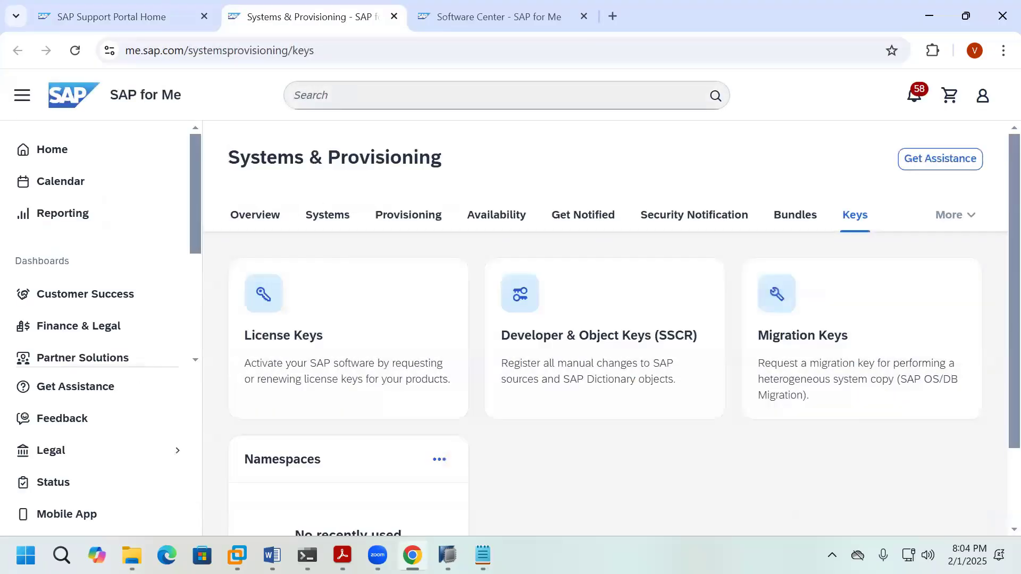
{"action": "left_click", "coordinate": [435, 369]}
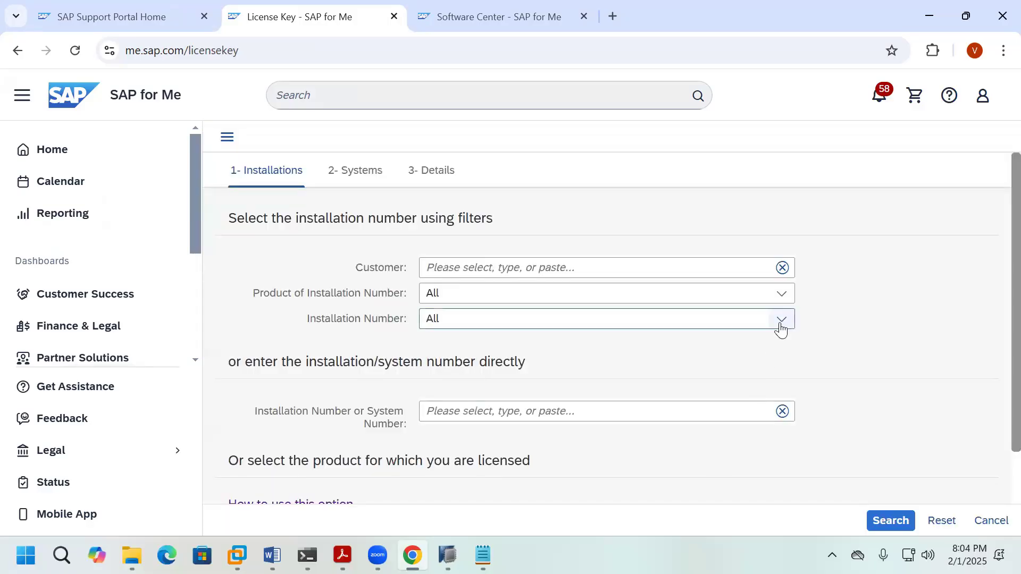
{"action": "left_click", "coordinate": [780, 321]}
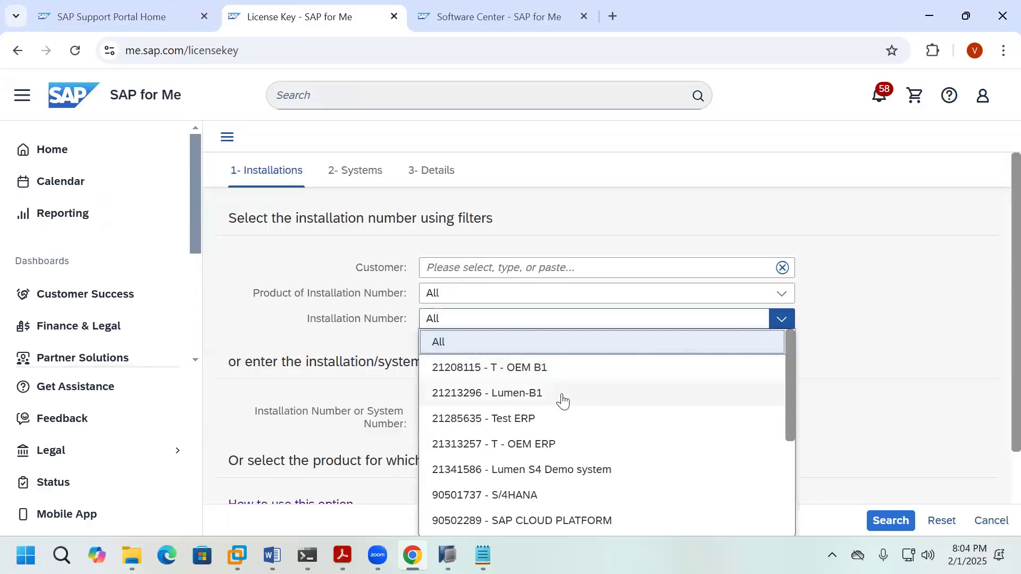
{"action": "left_click", "coordinate": [564, 394]}
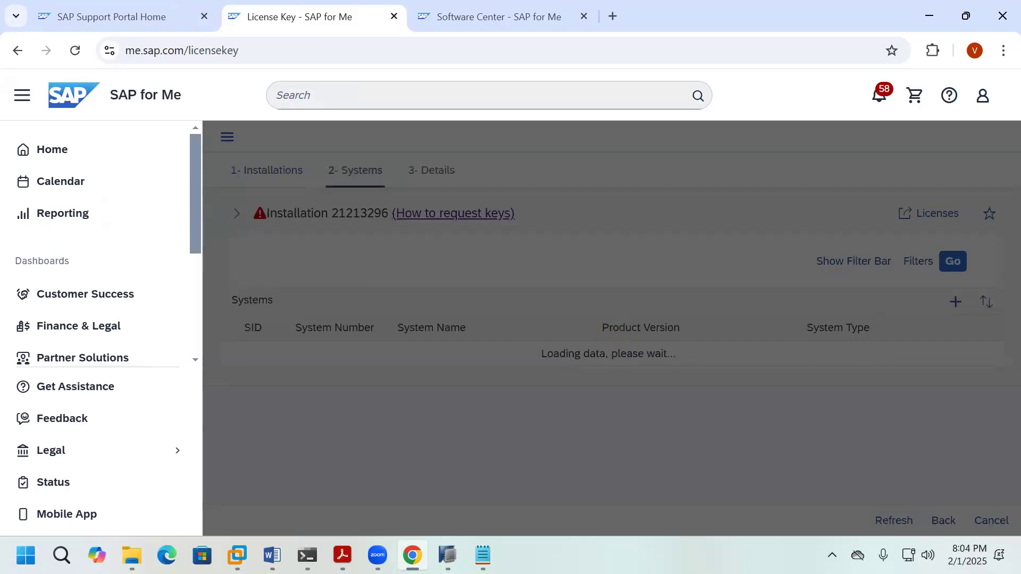
{"action": "scroll", "coordinate": [568, 407], "scroll_direction": "down", "scroll_amount": 5}
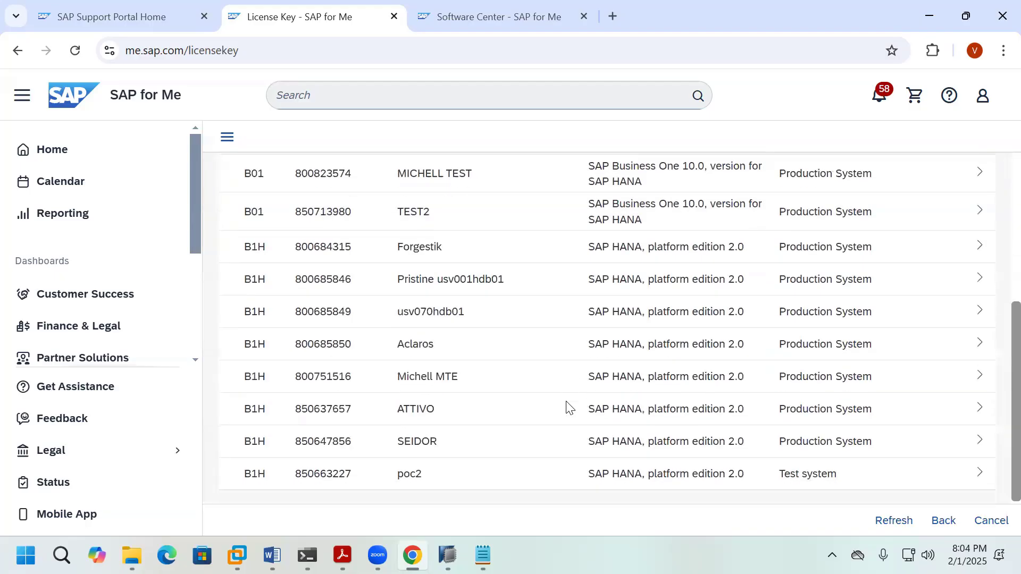
{"action": "scroll", "coordinate": [568, 407], "scroll_direction": "up", "scroll_amount": 5}
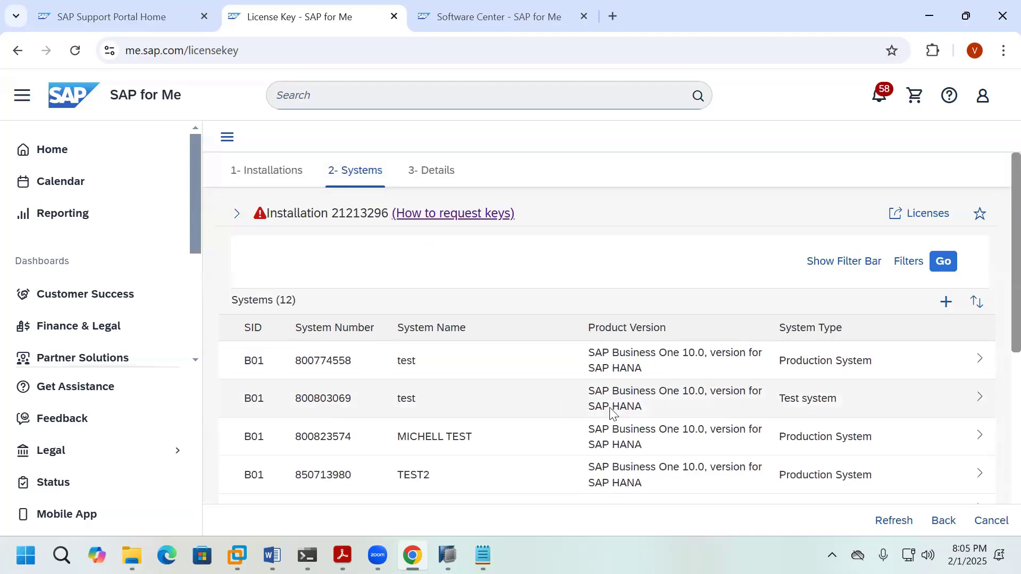
{"action": "left_click", "coordinate": [939, 525]}
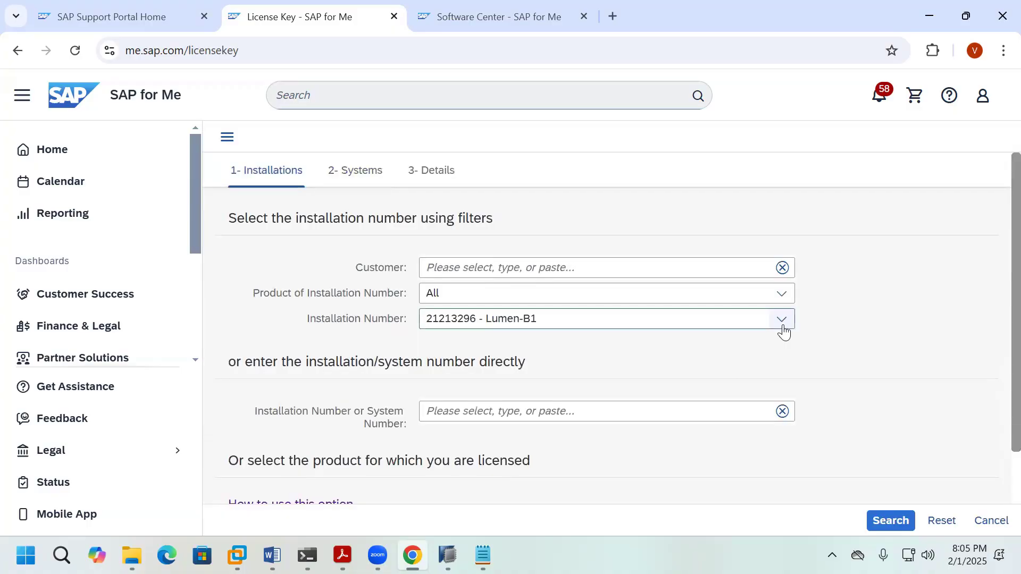
{"action": "left_click", "coordinate": [782, 321]}
{"action": "left_click", "coordinate": [584, 372]}
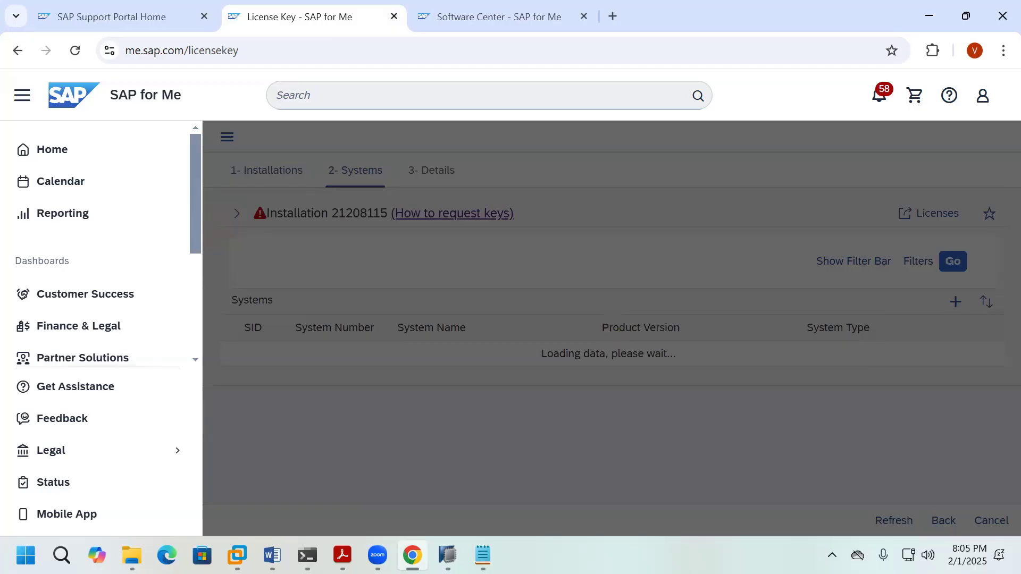
Step: Open HDB (Development system), select its license key and start editing it
{"action": "scroll", "coordinate": [510, 424], "scroll_direction": "down", "scroll_amount": 3}
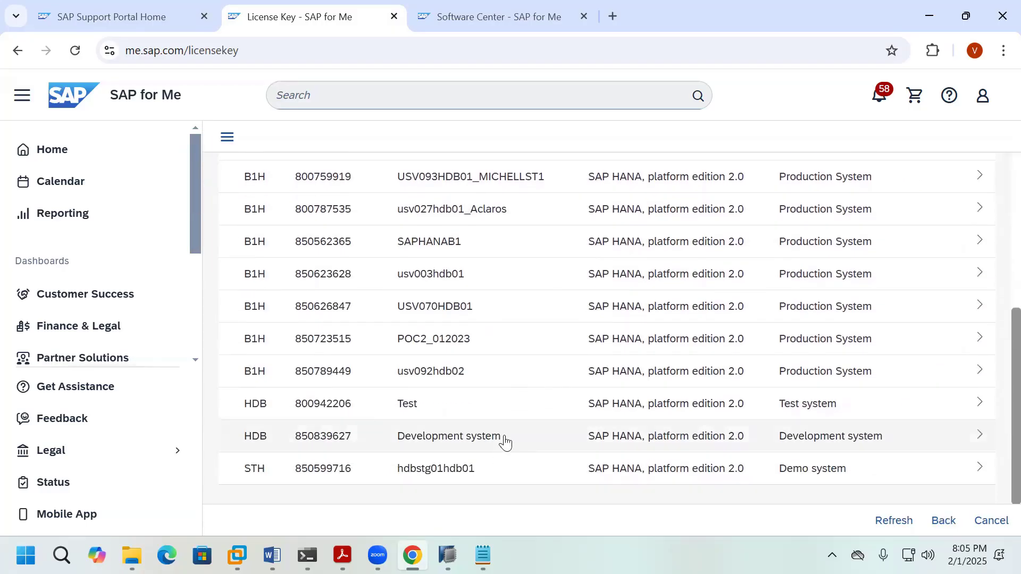
{"action": "left_click", "coordinate": [505, 439]}
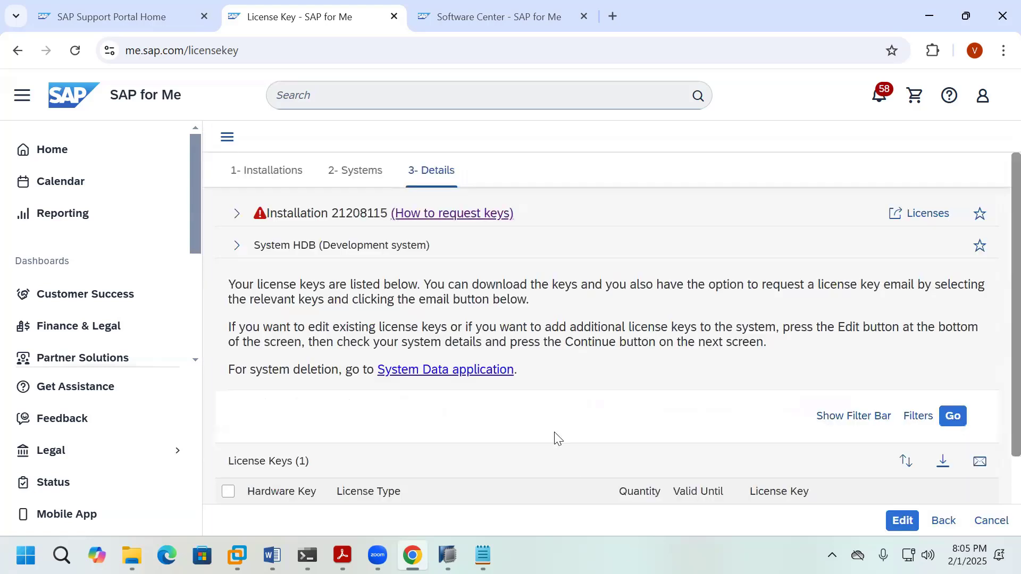
{"action": "scroll", "coordinate": [556, 439], "scroll_direction": "down", "scroll_amount": 1}
{"action": "left_click", "coordinate": [228, 436]}
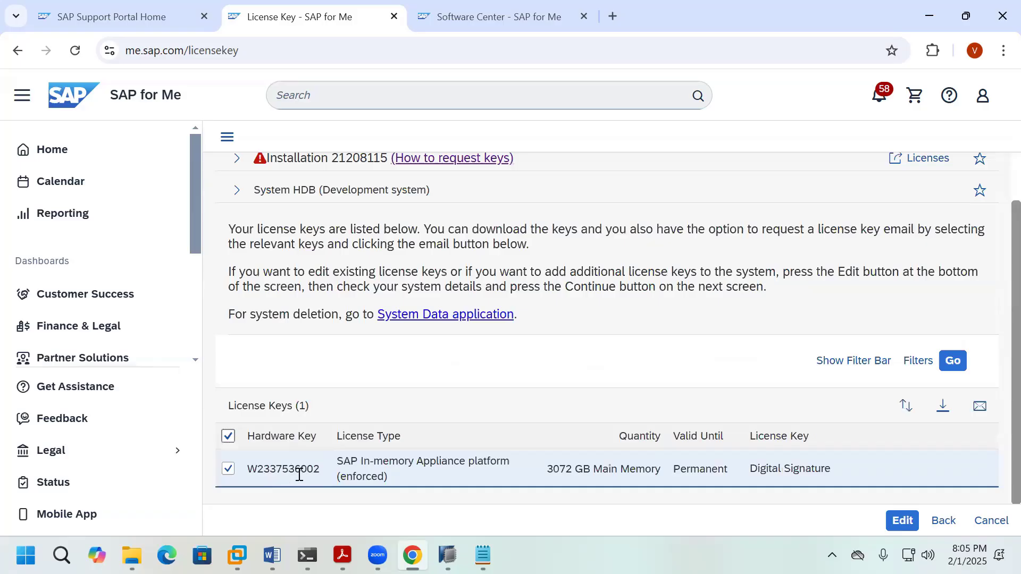
{"action": "left_click", "coordinate": [903, 520]}
{"action": "left_click", "coordinate": [483, 556]}
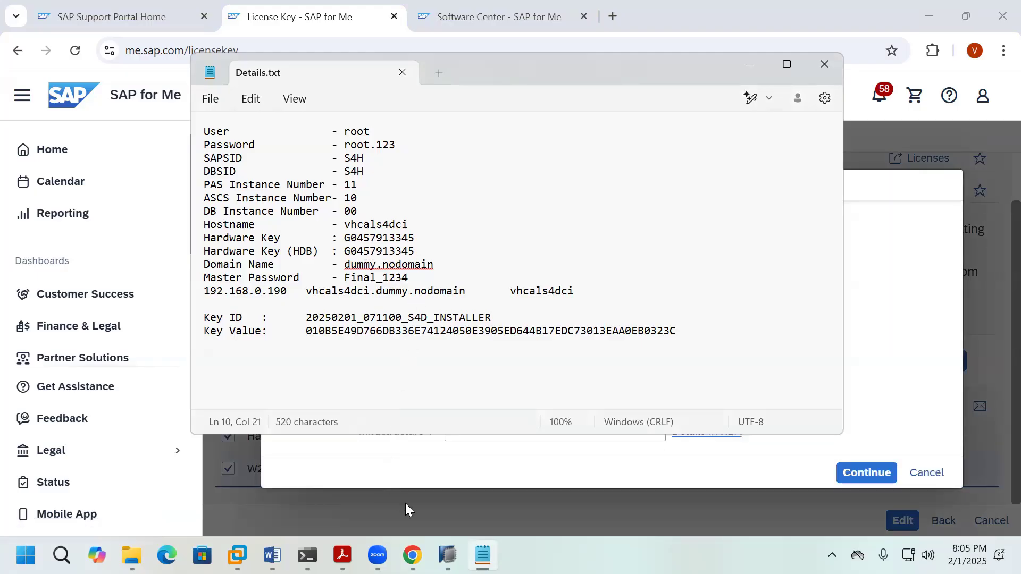
Step: Replace the old HDB hardware key in Details.txt with the one from HANA Studio
{"action": "left_click", "coordinate": [448, 556]}
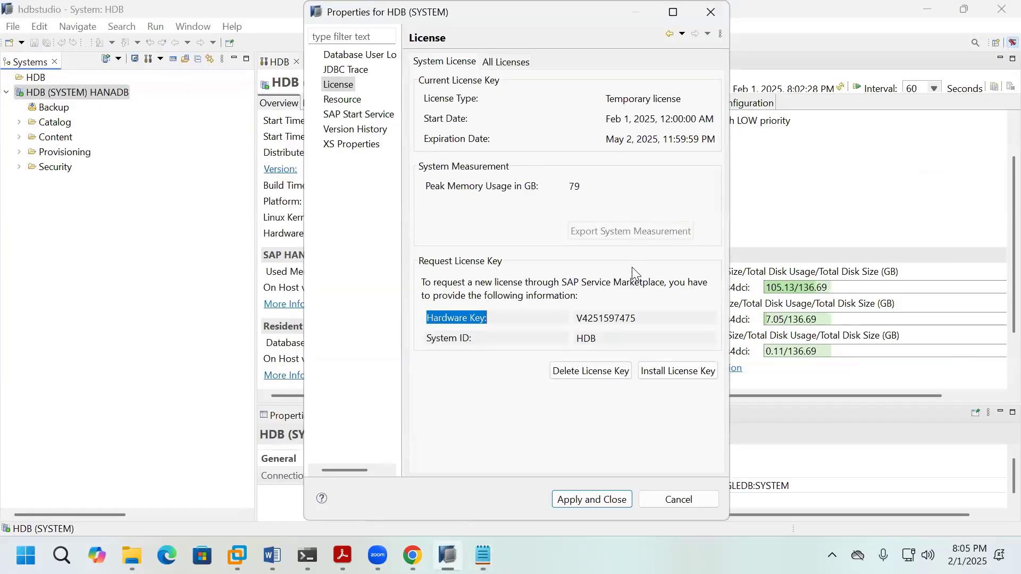
{"action": "left_click_drag", "start_coordinate": [577, 317], "coordinate": [641, 318]}
{"action": "key", "text": "ctrl+c"}
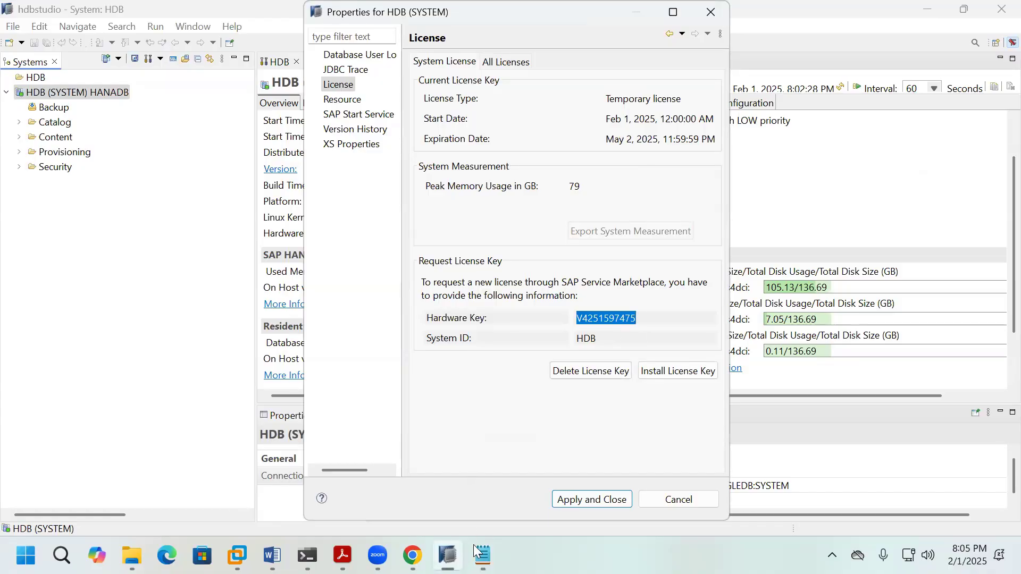
{"action": "left_click", "coordinate": [483, 556]}
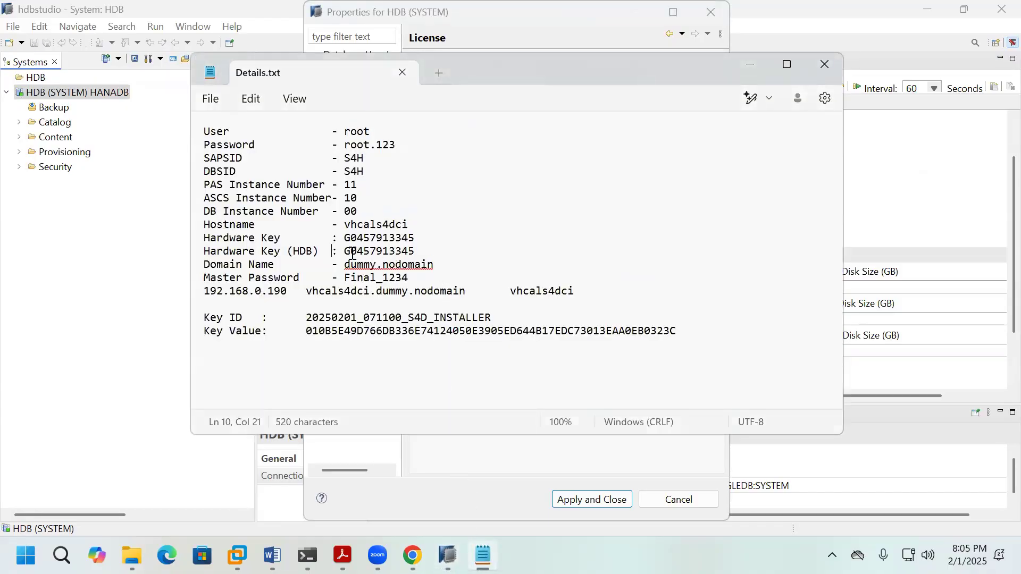
{"action": "left_click_drag", "start_coordinate": [346, 251], "coordinate": [415, 257]}
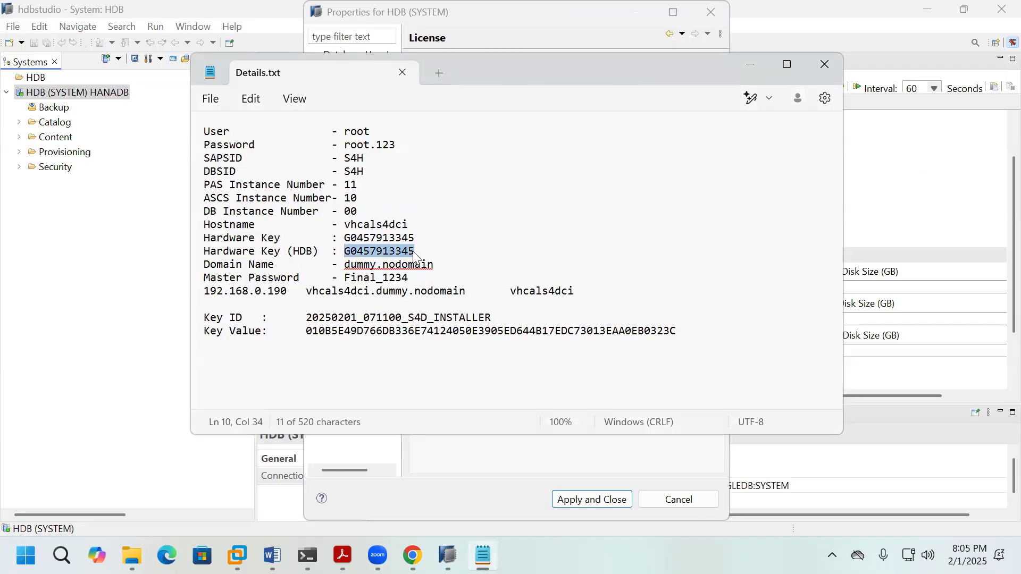
{"action": "key", "text": "ctrl+v"}
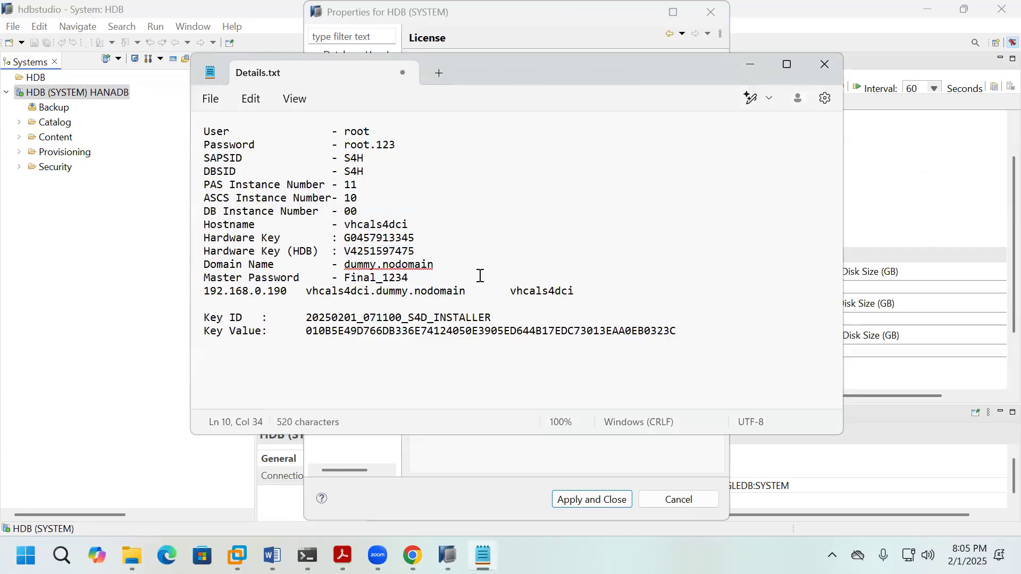
Step: List all installed licenses in HANA Studio and pick out the SAP-HANA product entry
{"action": "left_click", "coordinate": [516, 467]}
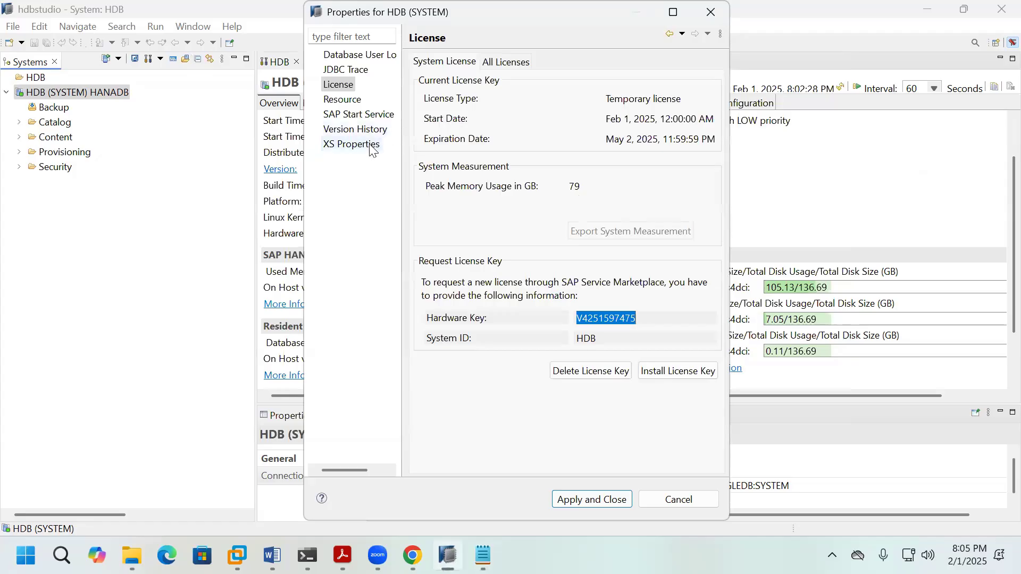
{"action": "left_click", "coordinate": [510, 62]}
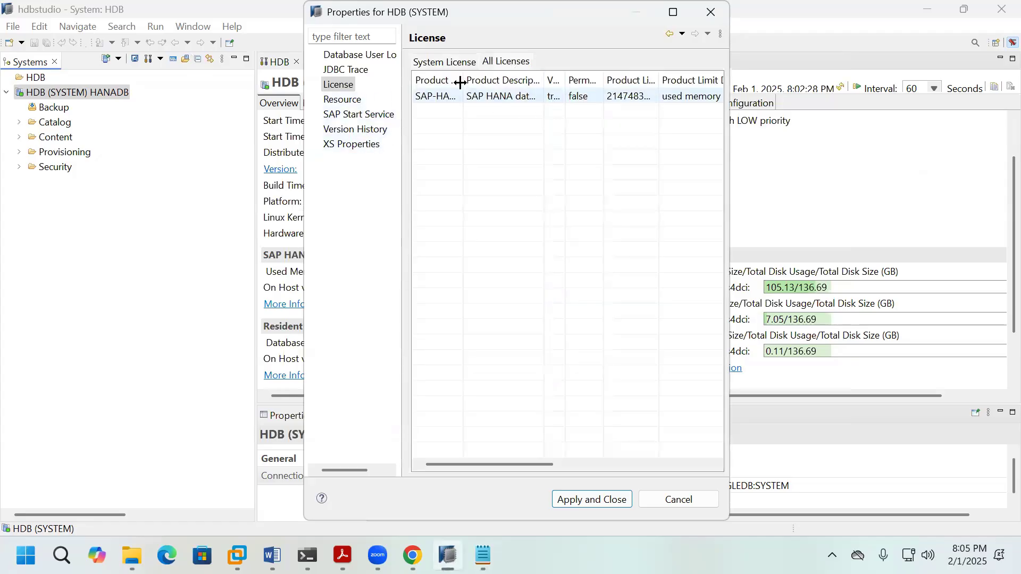
{"action": "left_click_drag", "start_coordinate": [465, 76], "coordinate": [512, 80]}
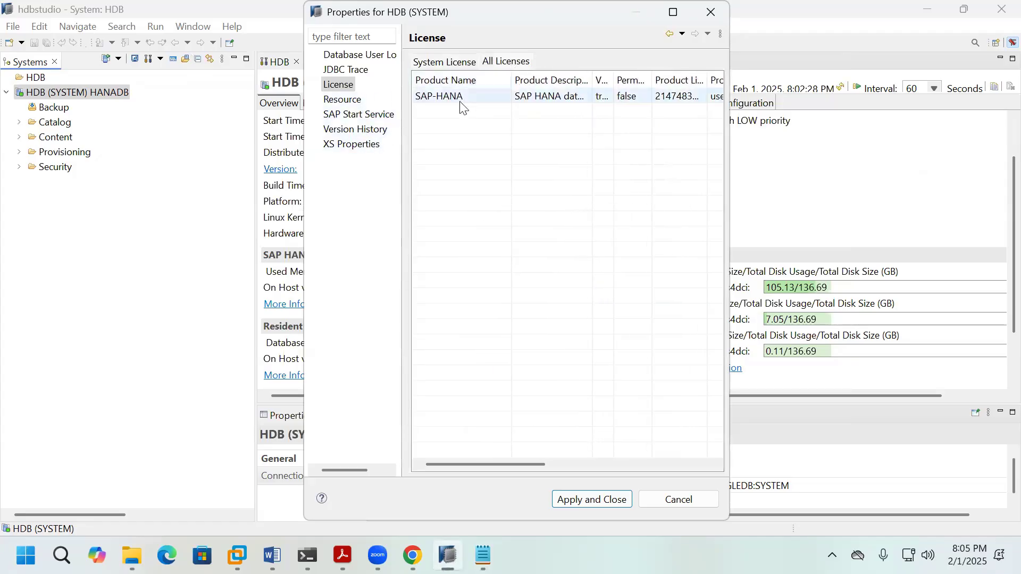
{"action": "left_click", "coordinate": [419, 99]}
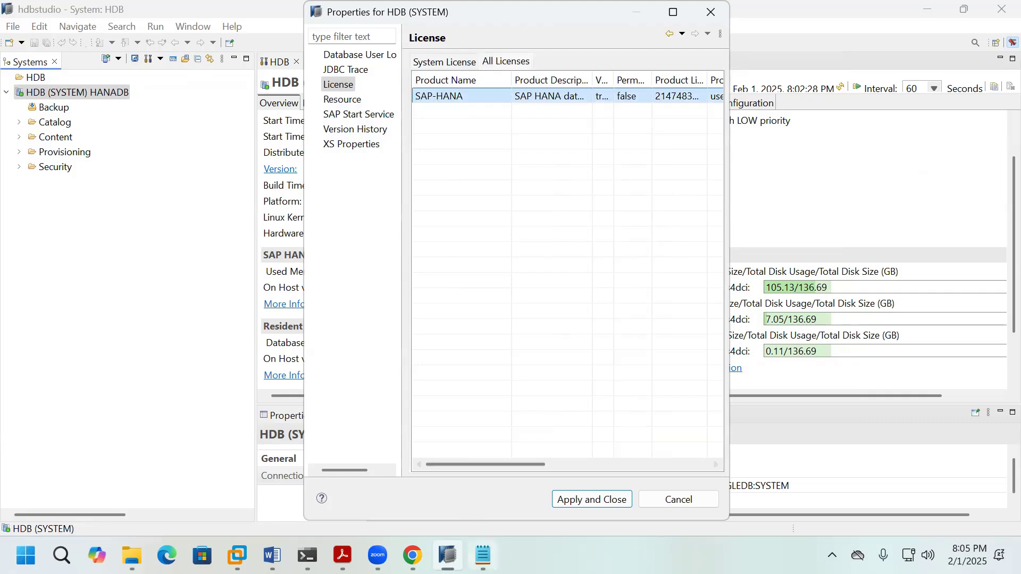
Step: Add a 'Product name : SAP-HANA' line below the hardware key and save Details.txt
{"action": "left_click", "coordinate": [483, 556]}
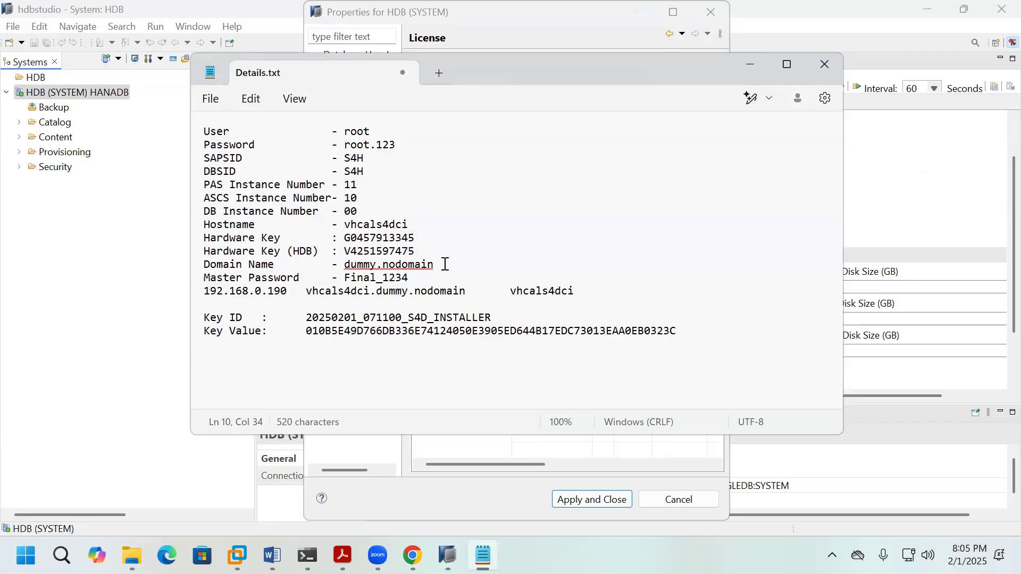
{"action": "key", "text": "Return"}
{"action": "type", "text": "Pro"}
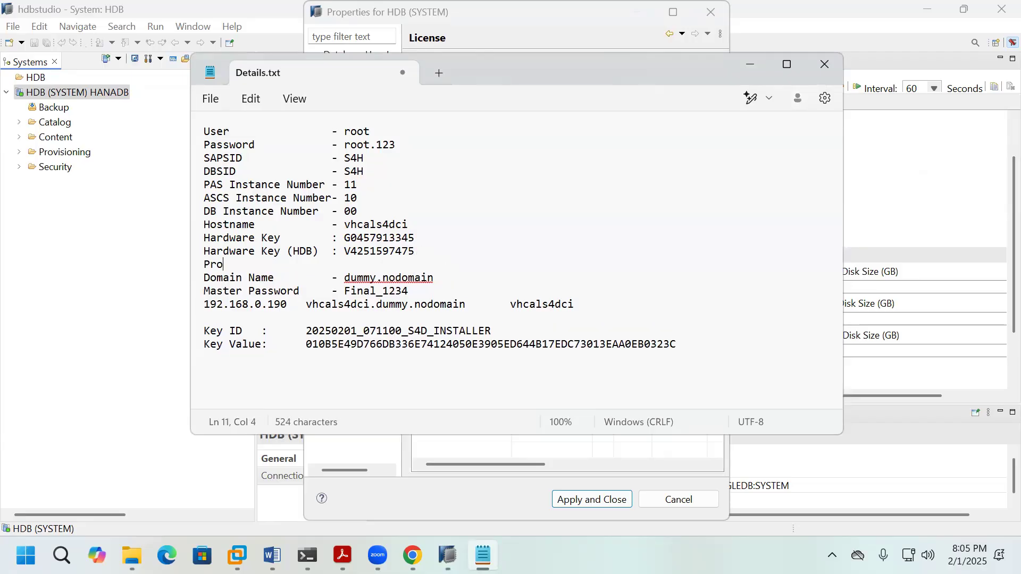
{"action": "type", "text": "duct name        : SAP-"}
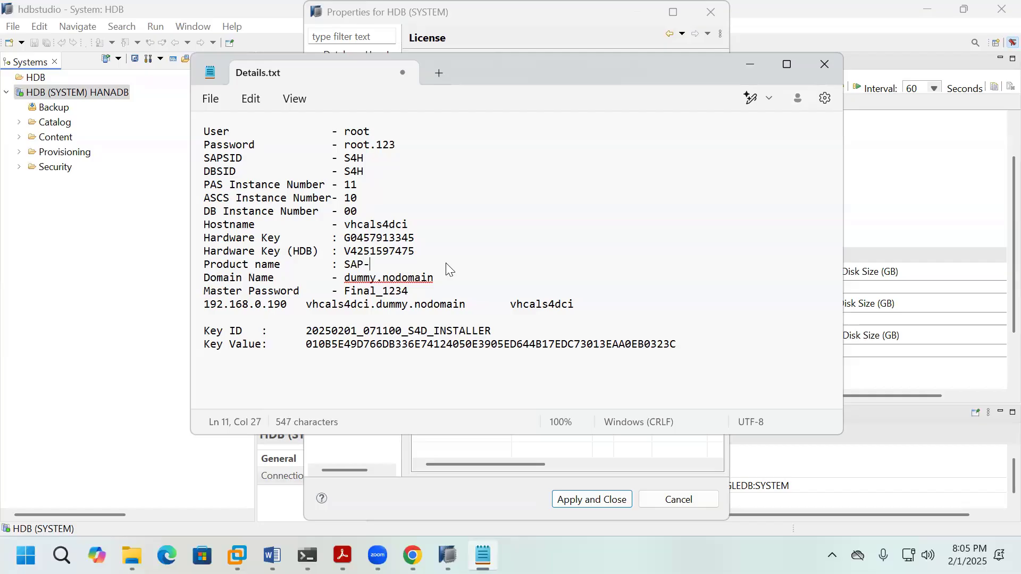
{"action": "type", "text": "HANA"}
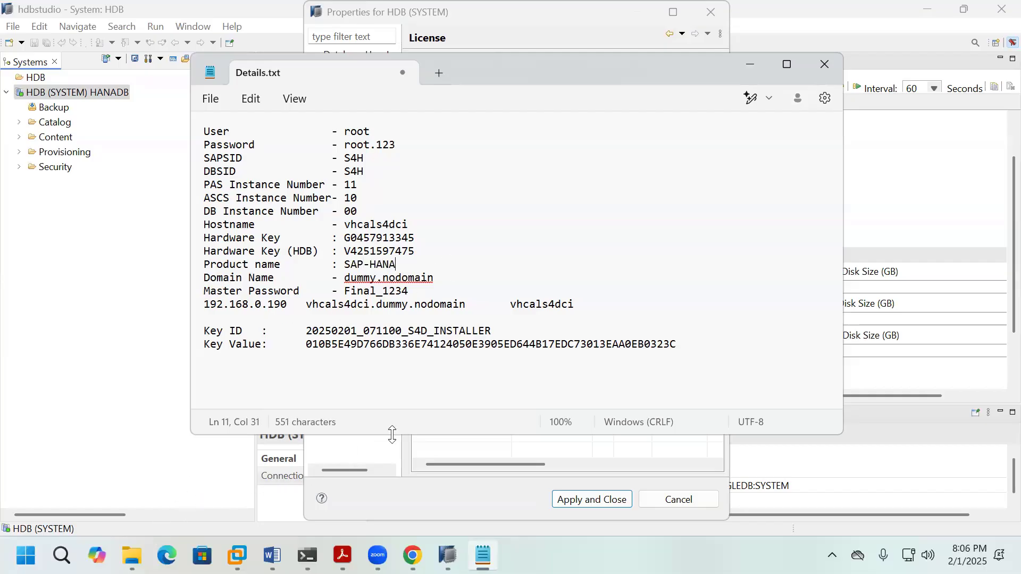
{"action": "left_click", "coordinate": [211, 100]}
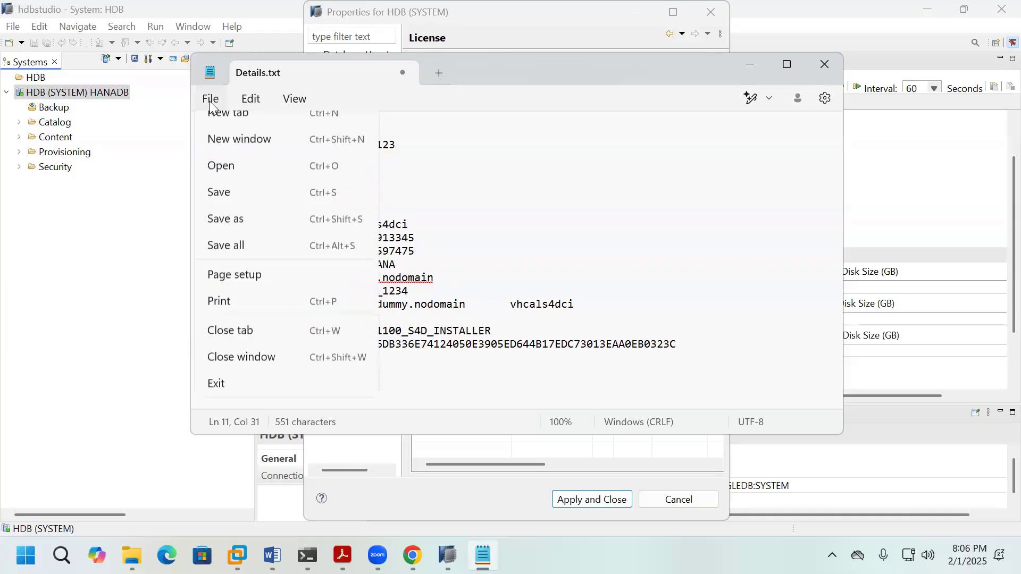
{"action": "left_click", "coordinate": [232, 208]}
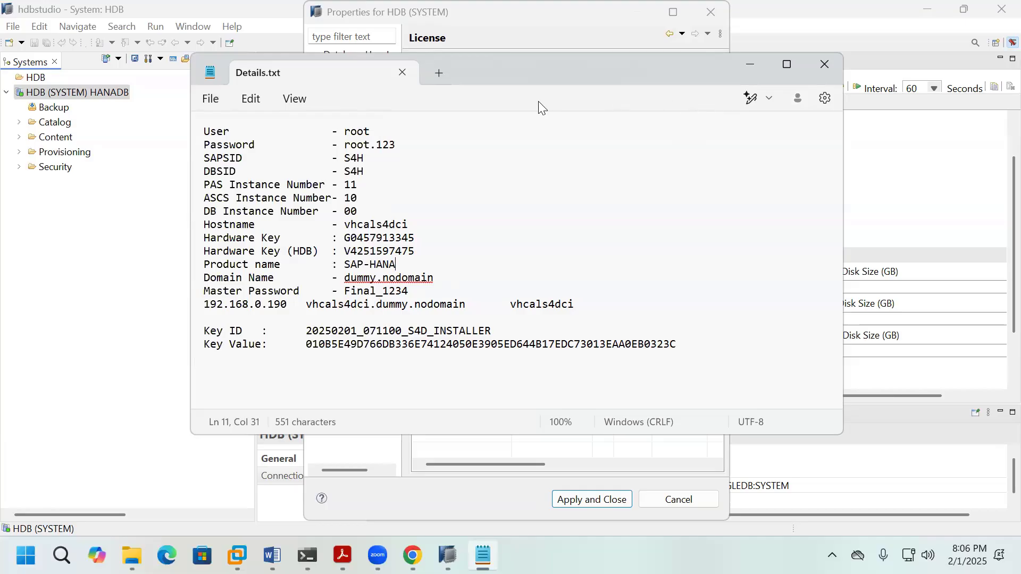
{"action": "left_click_drag", "start_coordinate": [344, 256], "coordinate": [415, 255]}
{"action": "left_click", "coordinate": [401, 74]}
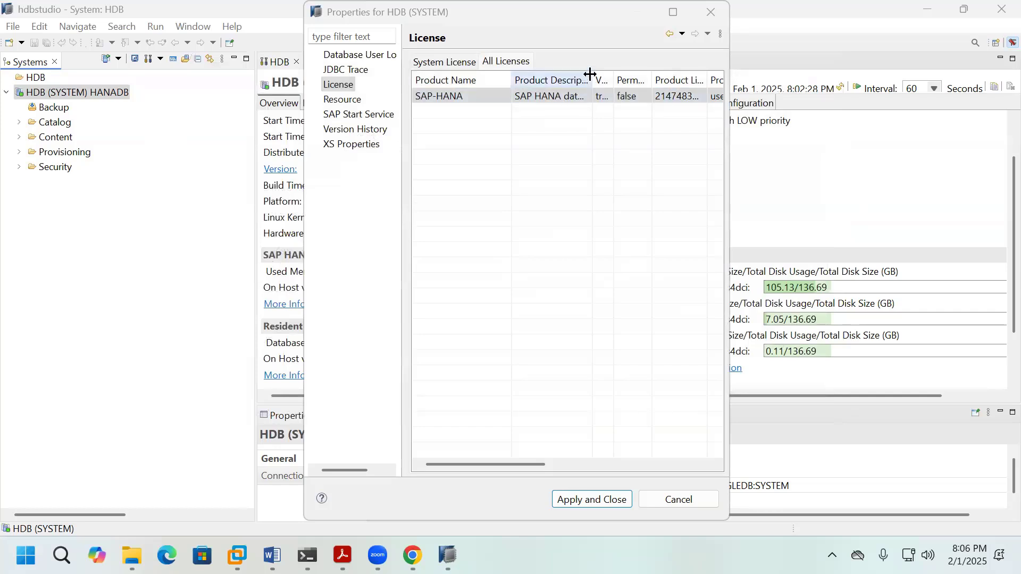
{"action": "left_click_drag", "start_coordinate": [593, 79], "coordinate": [624, 80]}
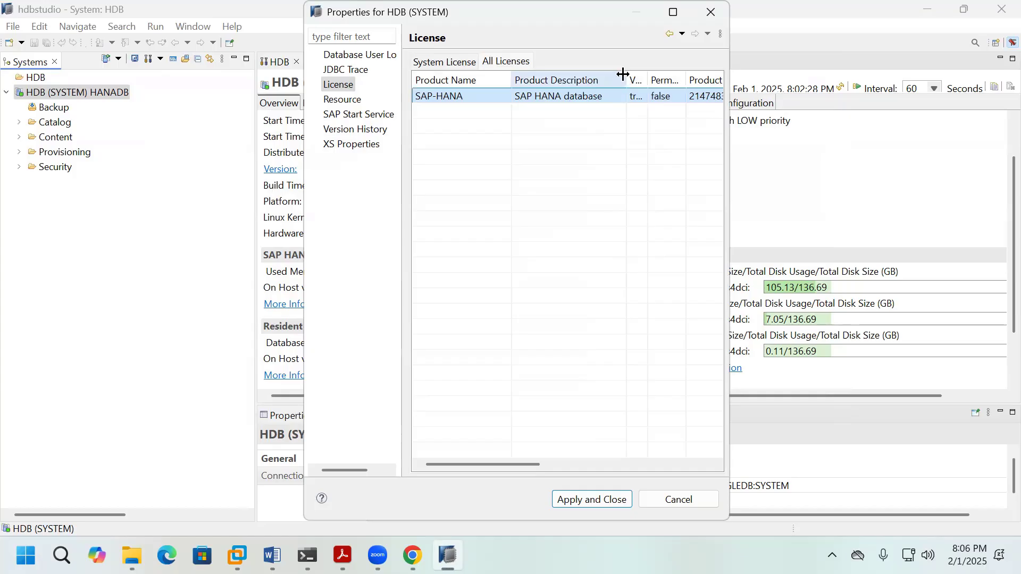
{"action": "mouse_move", "coordinate": [625, 79]}
{"action": "left_mouse_down"}
{"action": "mouse_move", "coordinate": [590, 74]}
{"action": "mouse_move", "coordinate": [657, 82]}
{"action": "mouse_move", "coordinate": [627, 88]}
{"action": "mouse_move", "coordinate": [693, 85]}
{"action": "mouse_move", "coordinate": [628, 86]}
{"action": "left_mouse_up"}
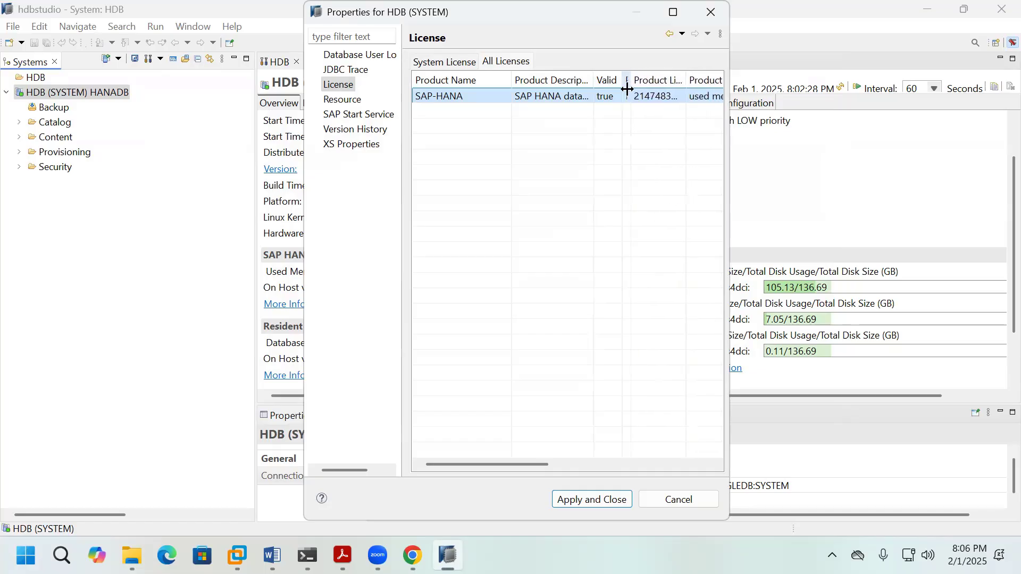
{"action": "left_click_drag", "start_coordinate": [512, 80], "coordinate": [485, 81]}
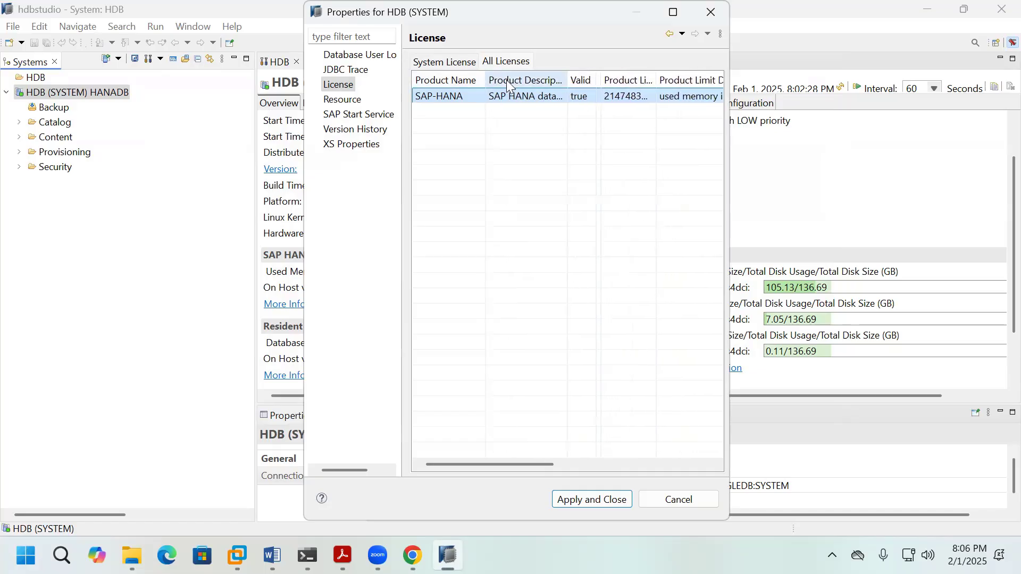
{"action": "left_click_drag", "start_coordinate": [659, 80], "coordinate": [682, 85]}
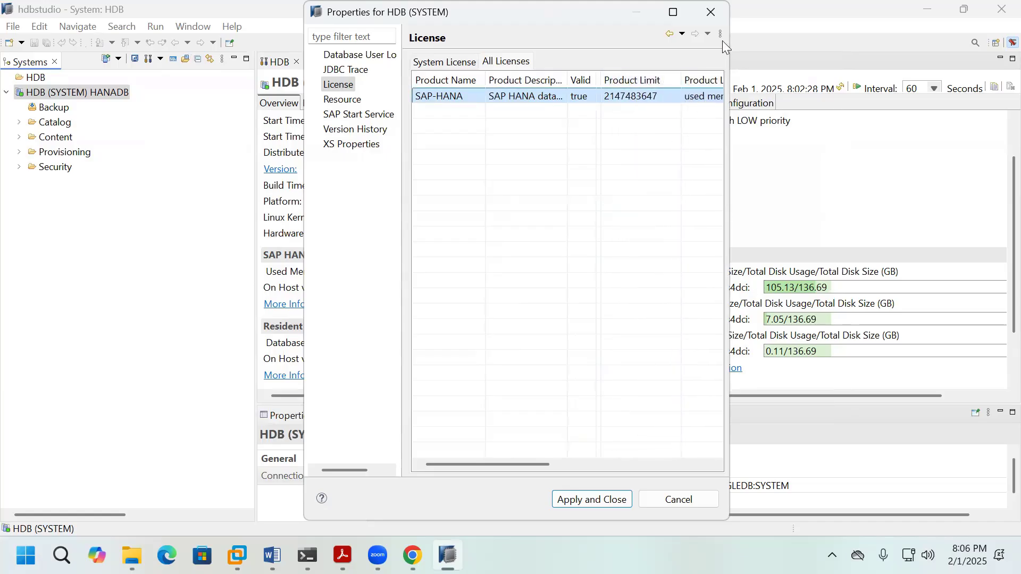
Step: Close and reopen HDB (SYSTEM)'s properties on the License page
{"action": "left_click", "coordinate": [712, 12]}
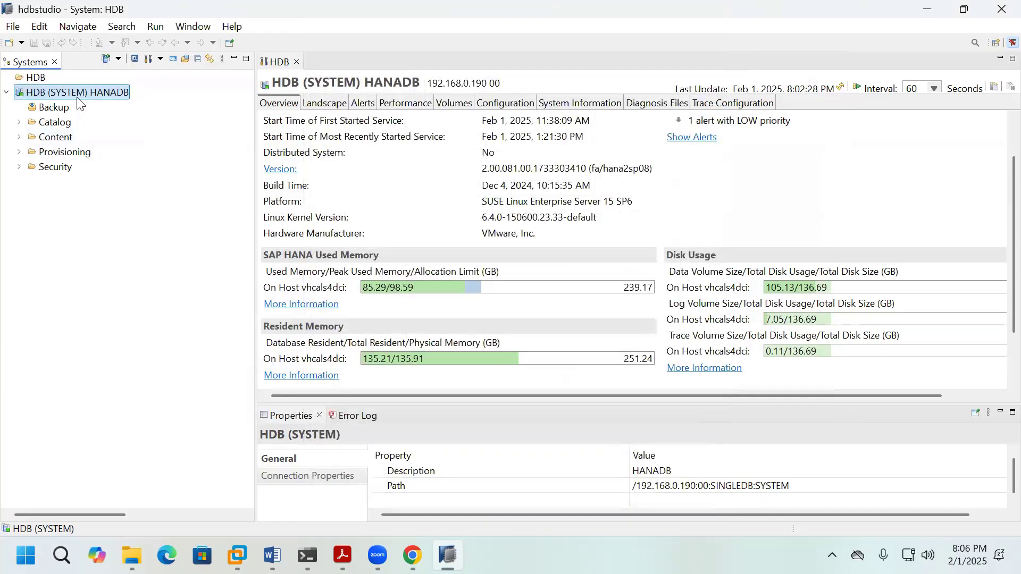
{"action": "right_click", "coordinate": [78, 96]}
{"action": "left_click", "coordinate": [160, 319]}
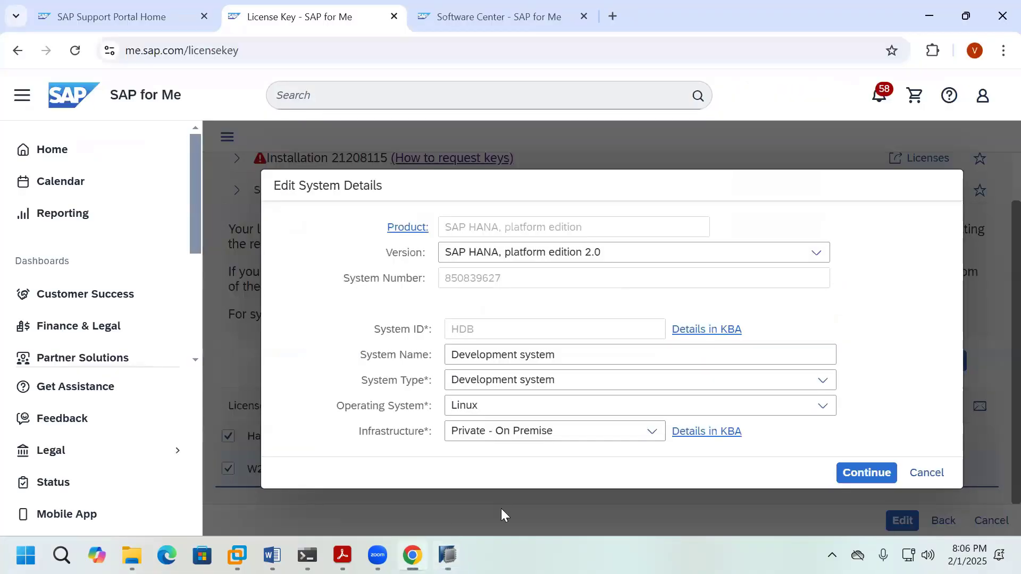
{"action": "left_click", "coordinate": [412, 556]}
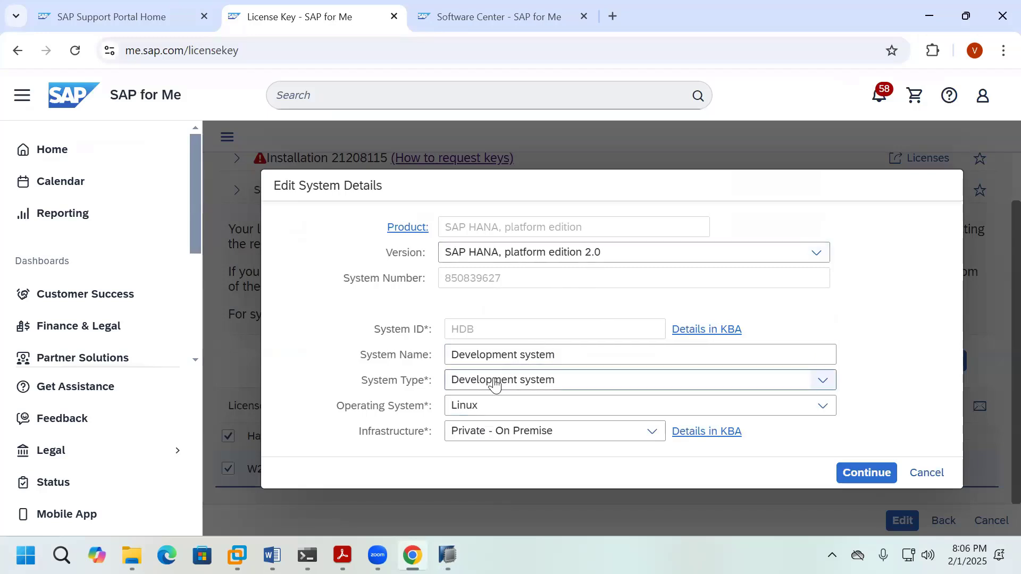
{"action": "left_click", "coordinate": [863, 474]}
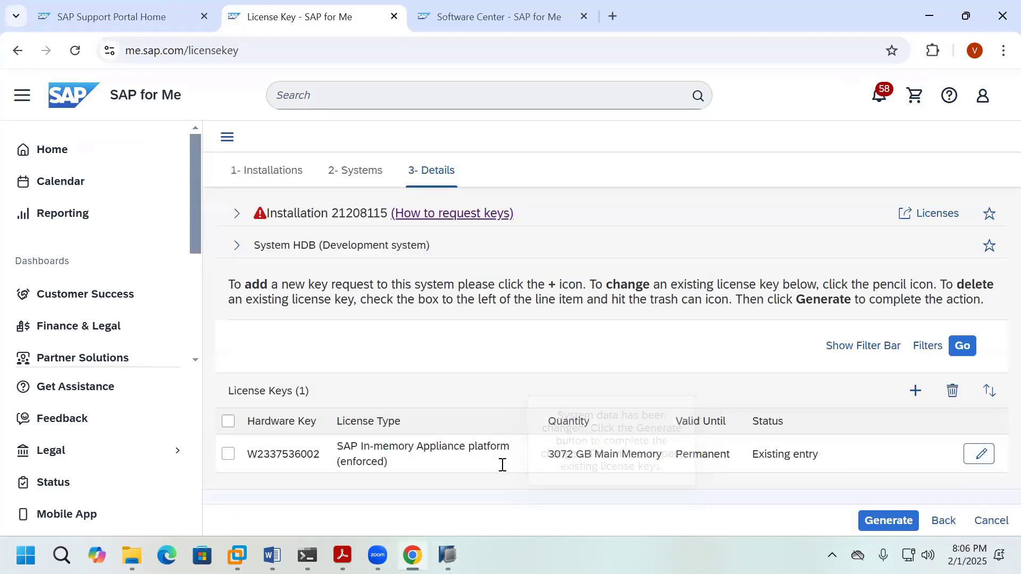
{"action": "left_click", "coordinate": [228, 455]}
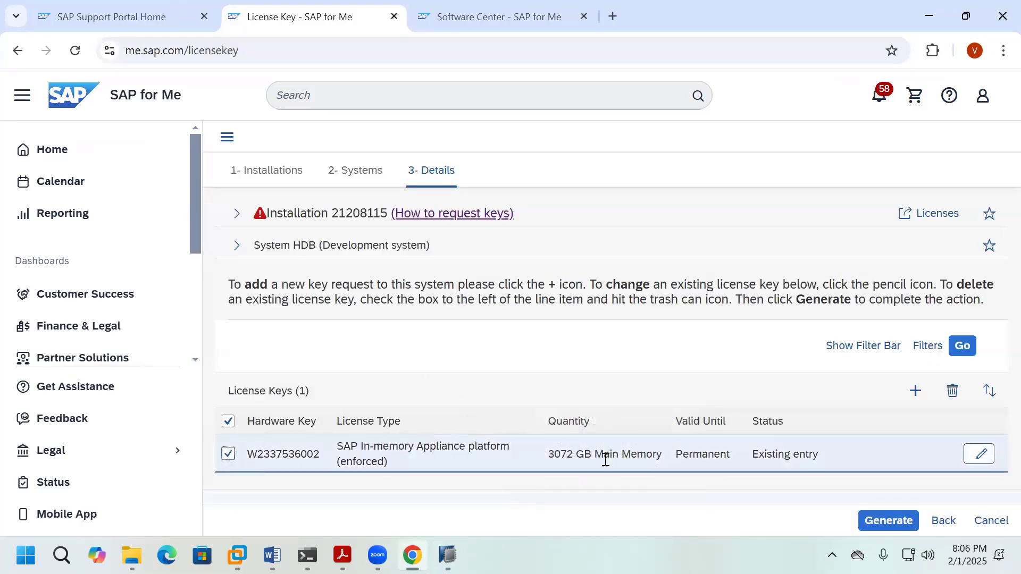
{"action": "left_click", "coordinate": [982, 455]}
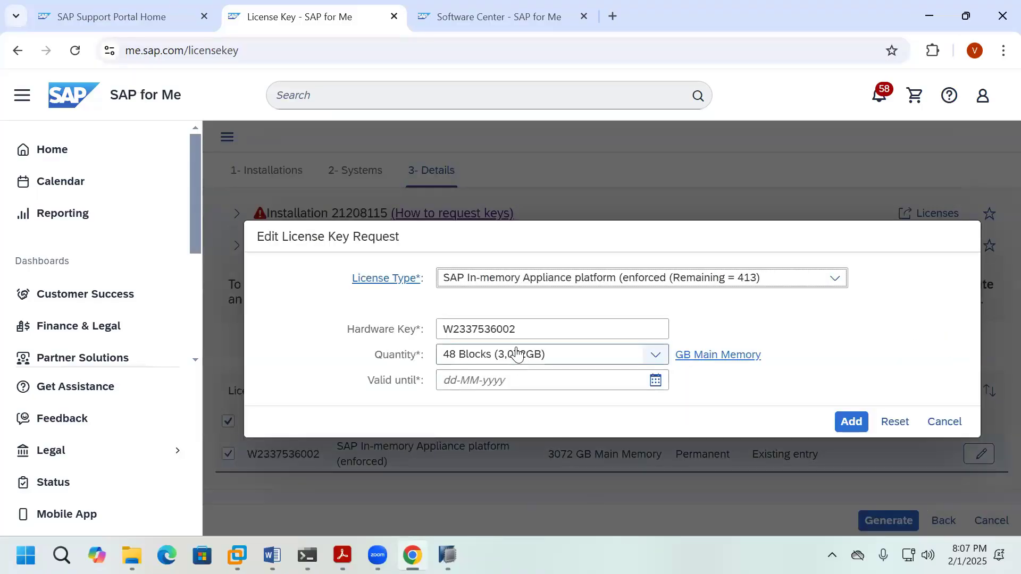
{"action": "double_click", "coordinate": [518, 329]}
{"action": "key", "text": "ctrl+v"}
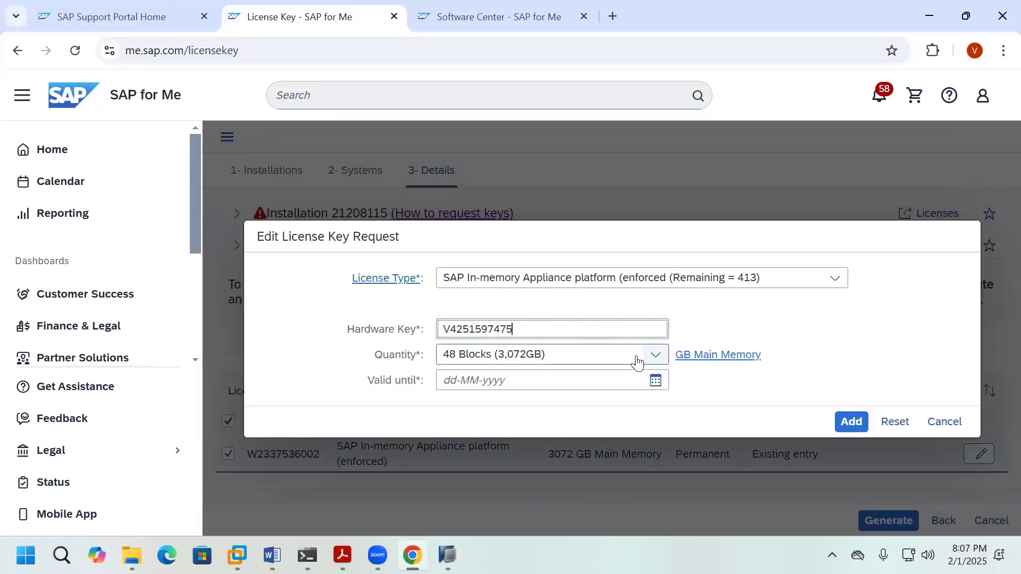
{"action": "left_click", "coordinate": [656, 355]}
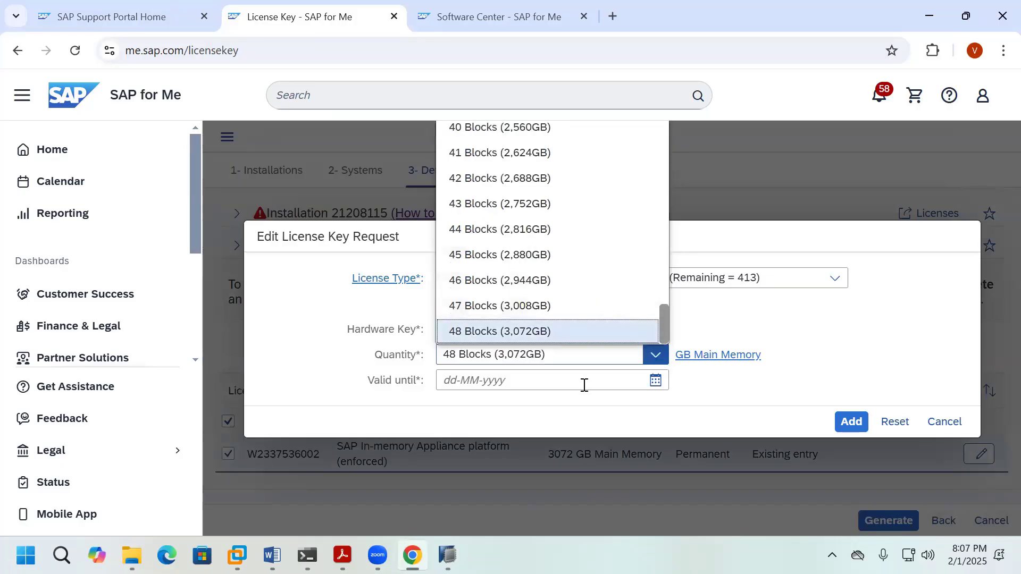
{"action": "left_click", "coordinate": [580, 409]}
{"action": "left_click", "coordinate": [656, 355]}
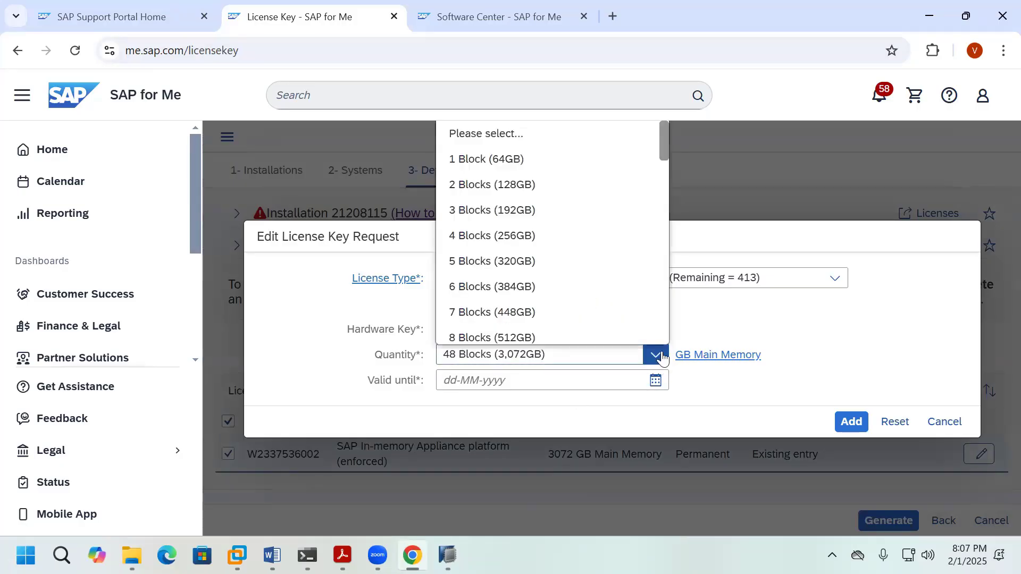
{"action": "left_click", "coordinate": [549, 383]}
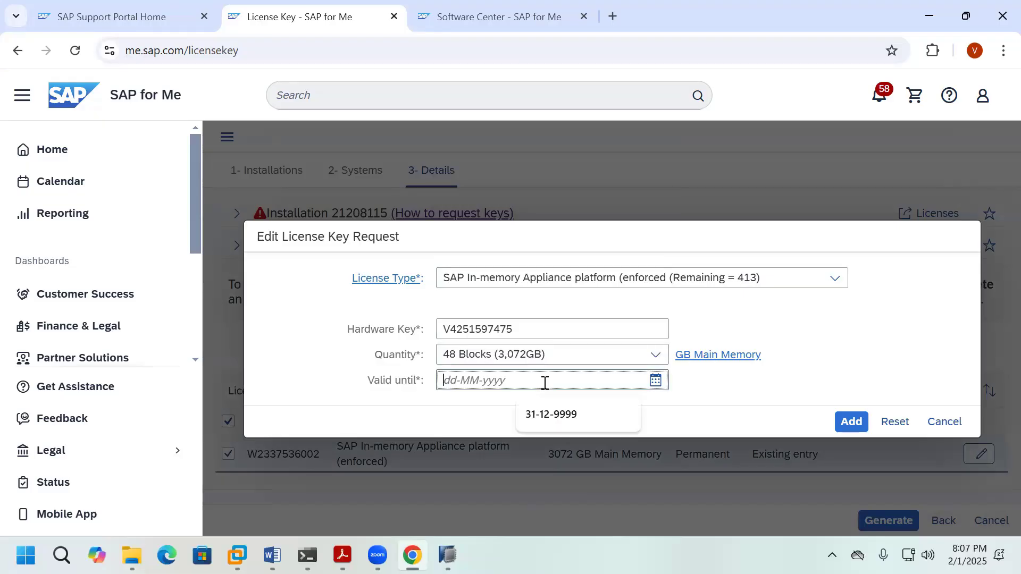
{"action": "left_click", "coordinate": [562, 417]}
{"action": "left_click", "coordinate": [850, 422]}
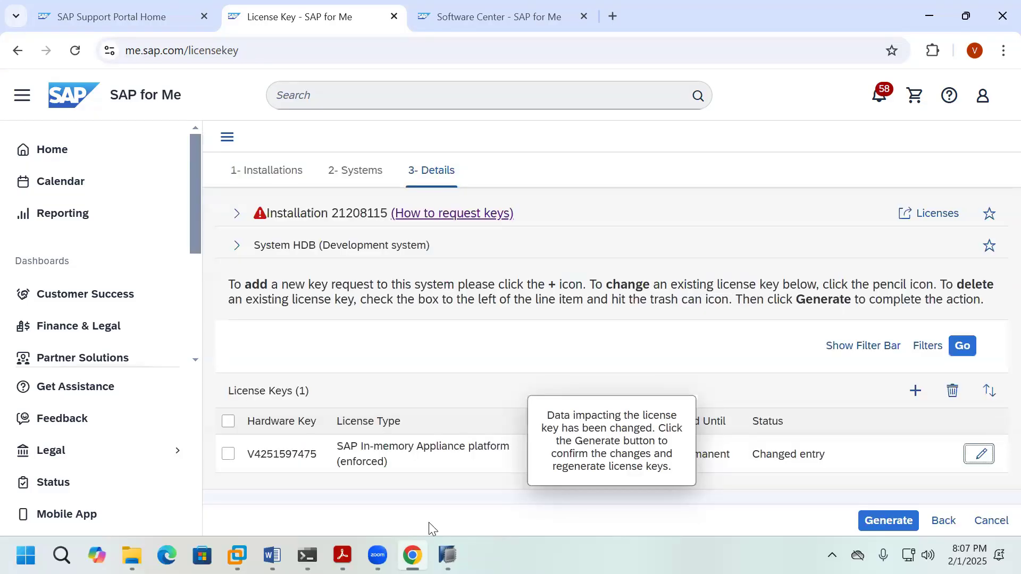
Step: Generate the permanent license key and download it as HDB.txt
{"action": "left_click", "coordinate": [227, 422]}
{"action": "left_click", "coordinate": [887, 521]}
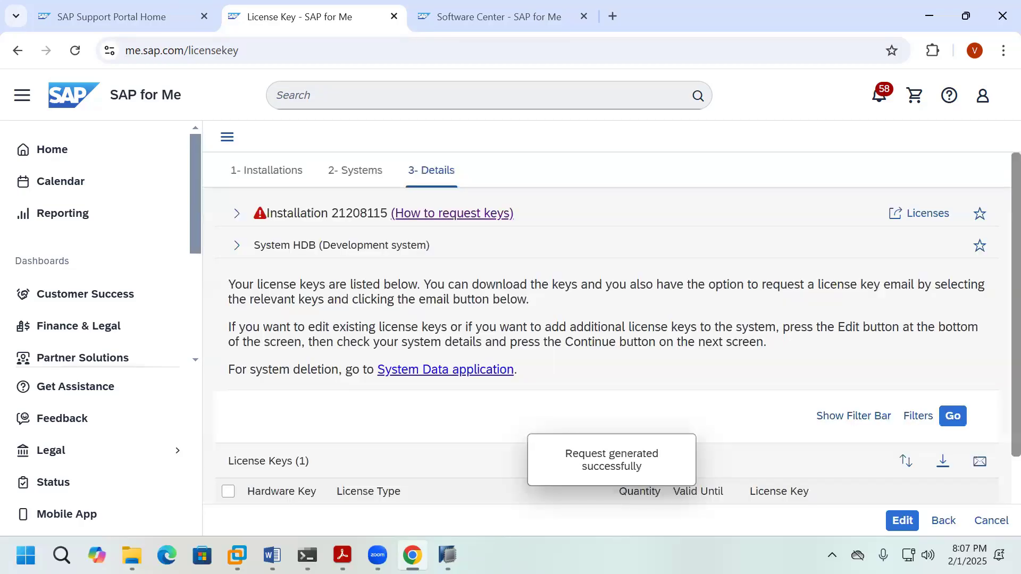
{"action": "scroll", "coordinate": [497, 426], "scroll_direction": "down", "scroll_amount": 1}
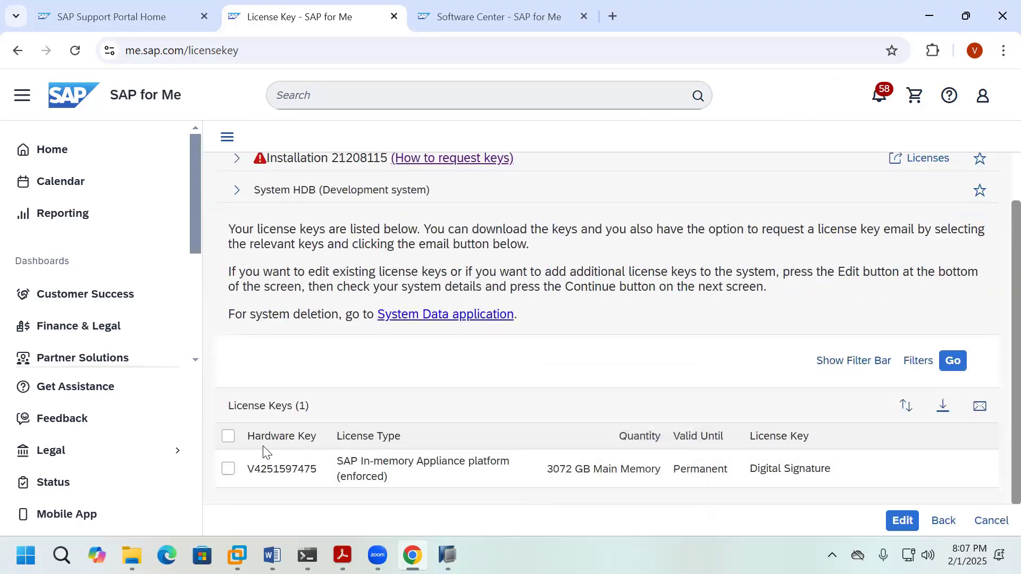
{"action": "left_click", "coordinate": [228, 436]}
{"action": "left_click", "coordinate": [942, 407]}
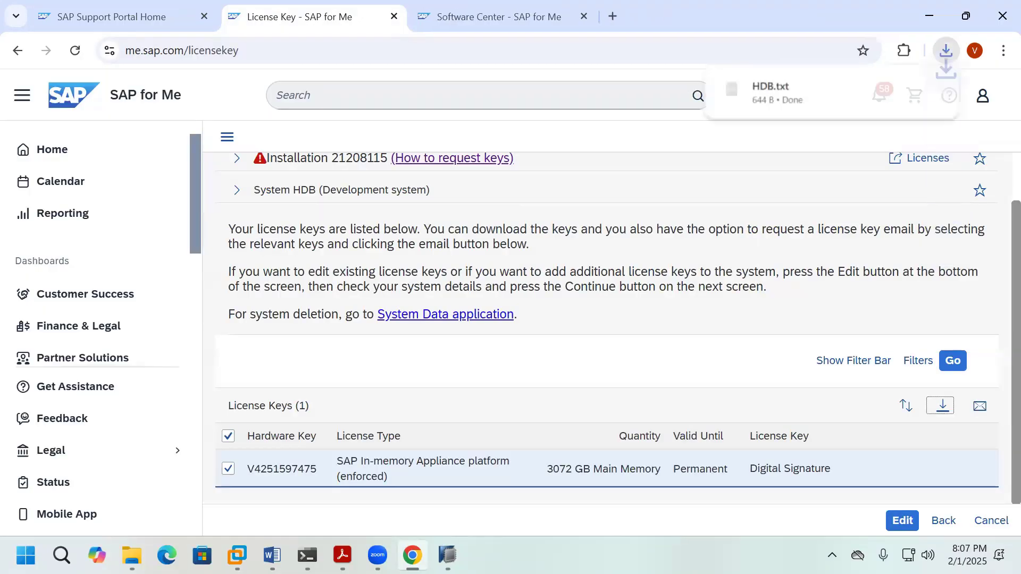
{"action": "left_click", "coordinate": [903, 87]}
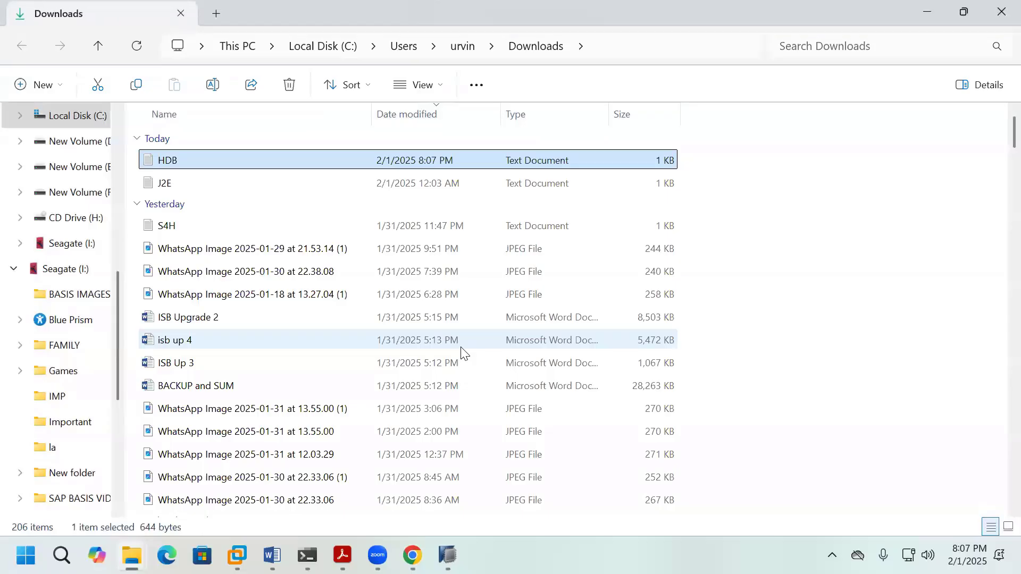
Step: Paste the HDB.txt license file into D:\S4D, then close File Explorer
{"action": "left_click", "coordinate": [82, 142]}
{"action": "double_click", "coordinate": [269, 194]}
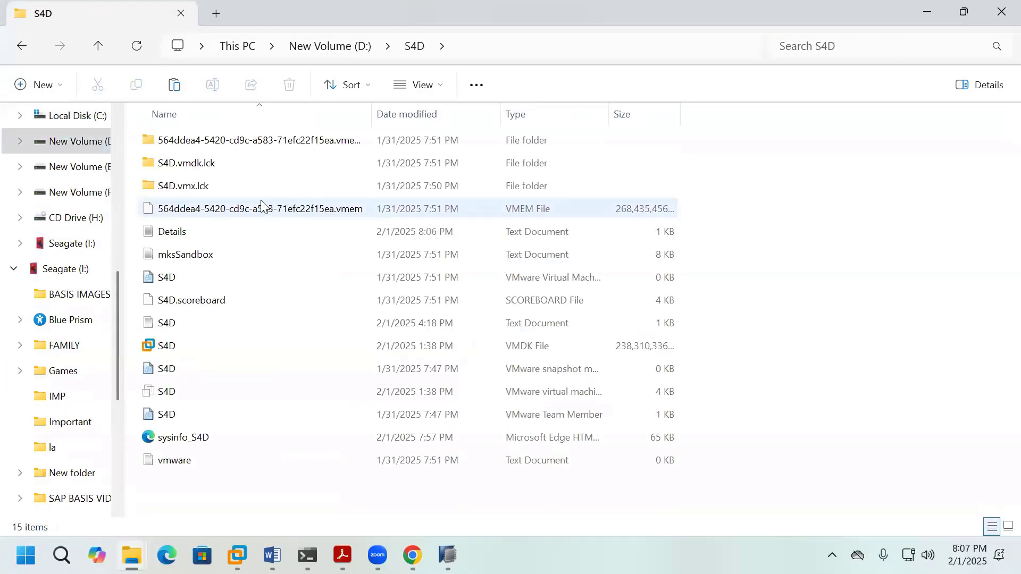
{"action": "key", "text": "ctrl+v"}
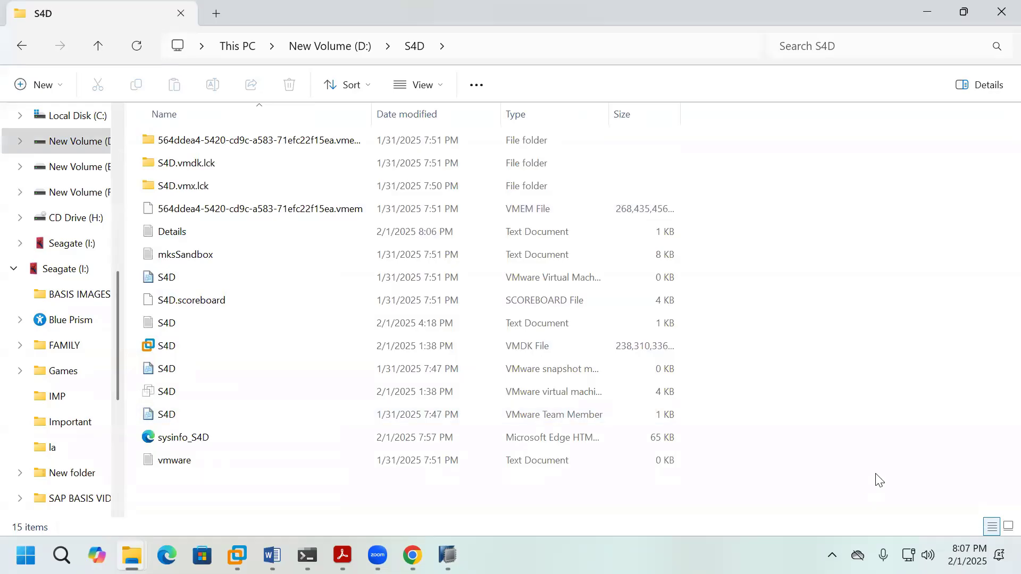
{"action": "left_click", "coordinate": [894, 400]}
{"action": "left_click", "coordinate": [985, 7]}
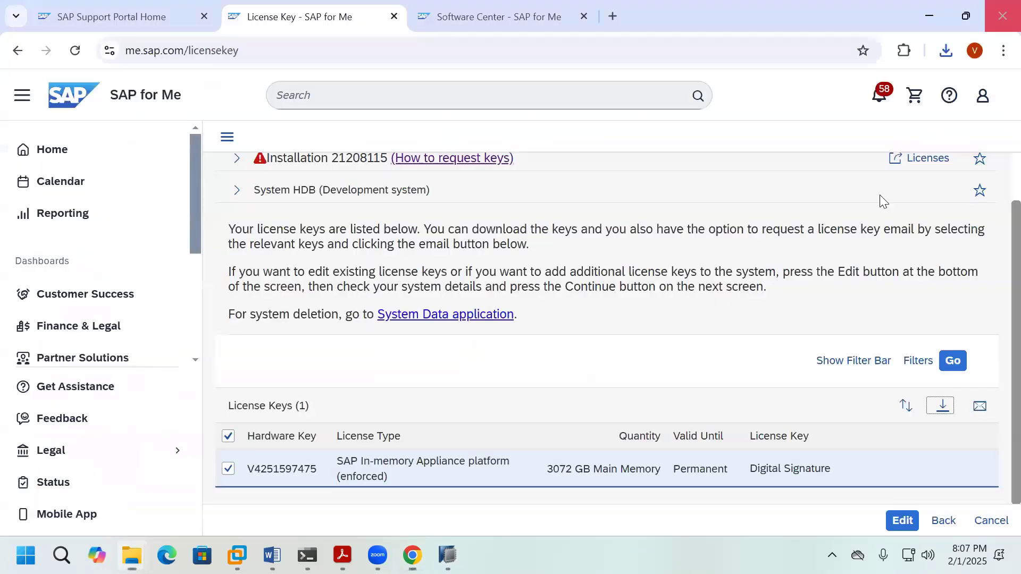
Step: Install the HDB license key from D:\S4D, making it Permanent with unlimited expiry
{"action": "left_click", "coordinate": [448, 556]}
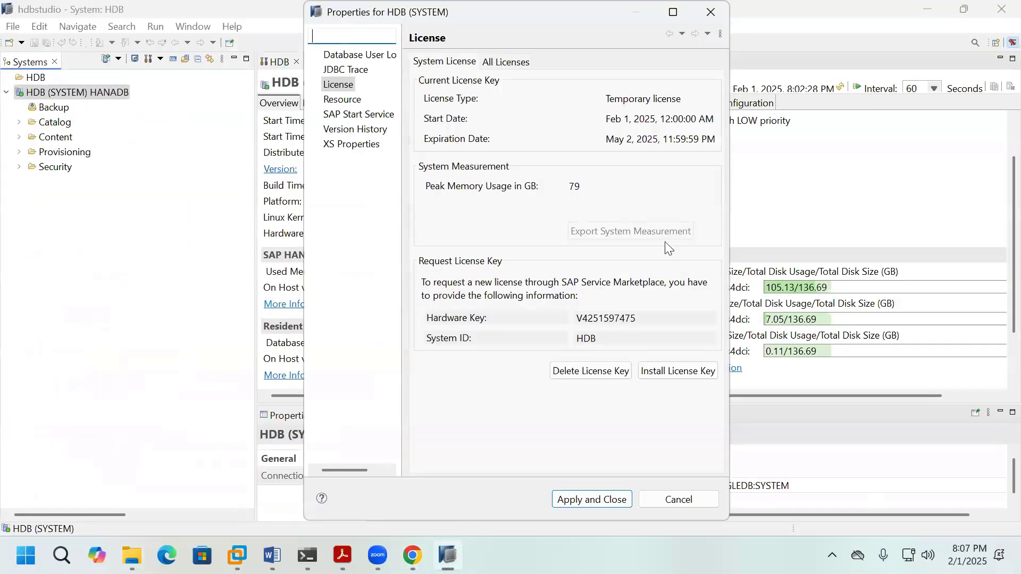
{"action": "left_click", "coordinate": [699, 372]}
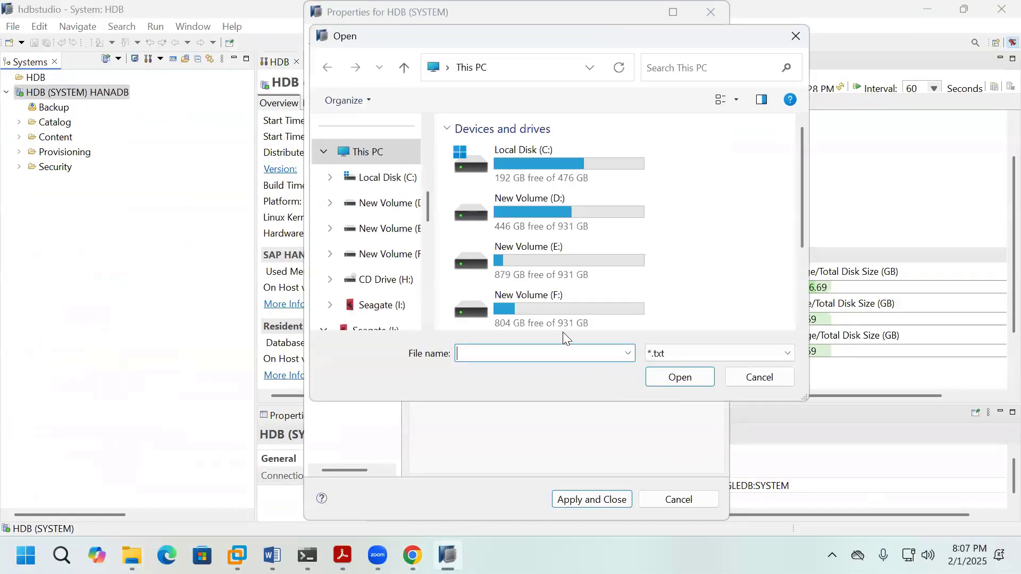
{"action": "double_click", "coordinate": [533, 213]}
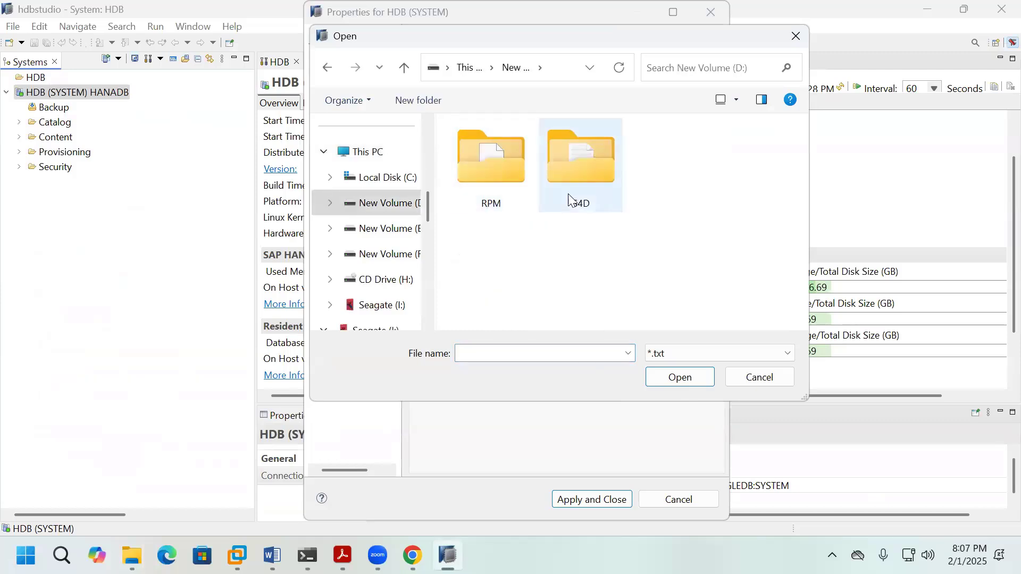
{"action": "double_click", "coordinate": [569, 198]}
{"action": "double_click", "coordinate": [491, 249]}
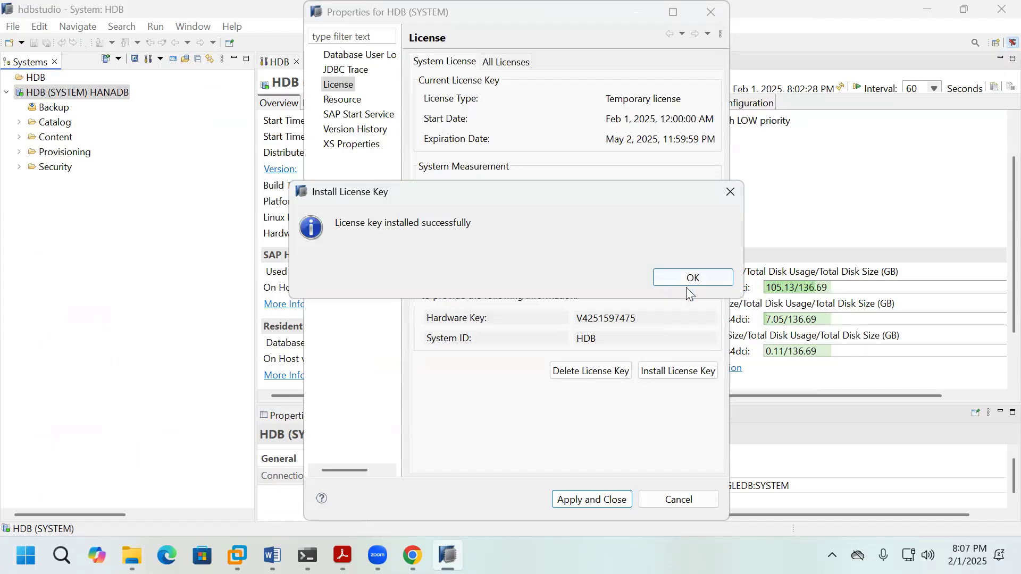
{"action": "left_click", "coordinate": [690, 278]}
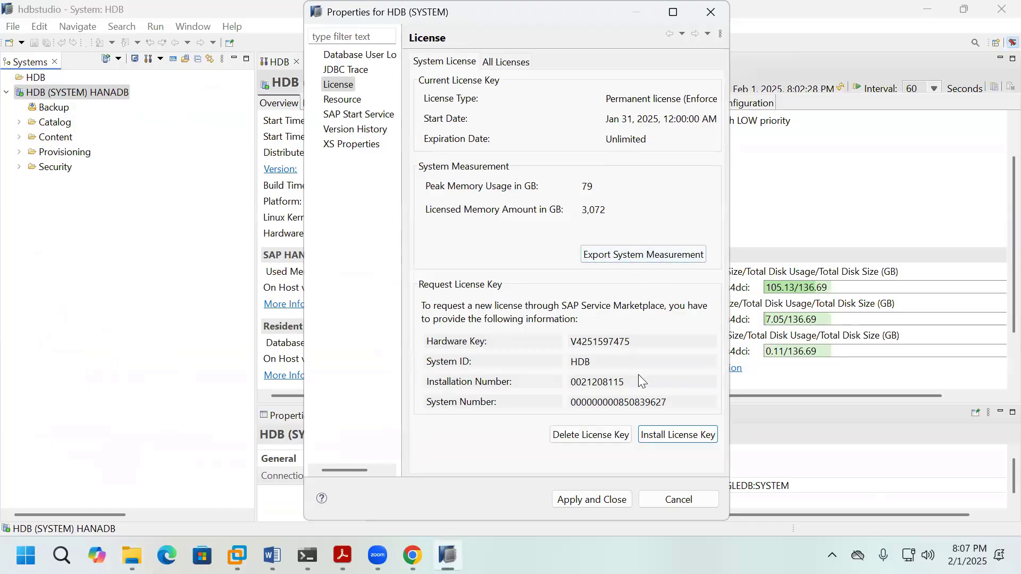
{"action": "left_click", "coordinate": [675, 501]}
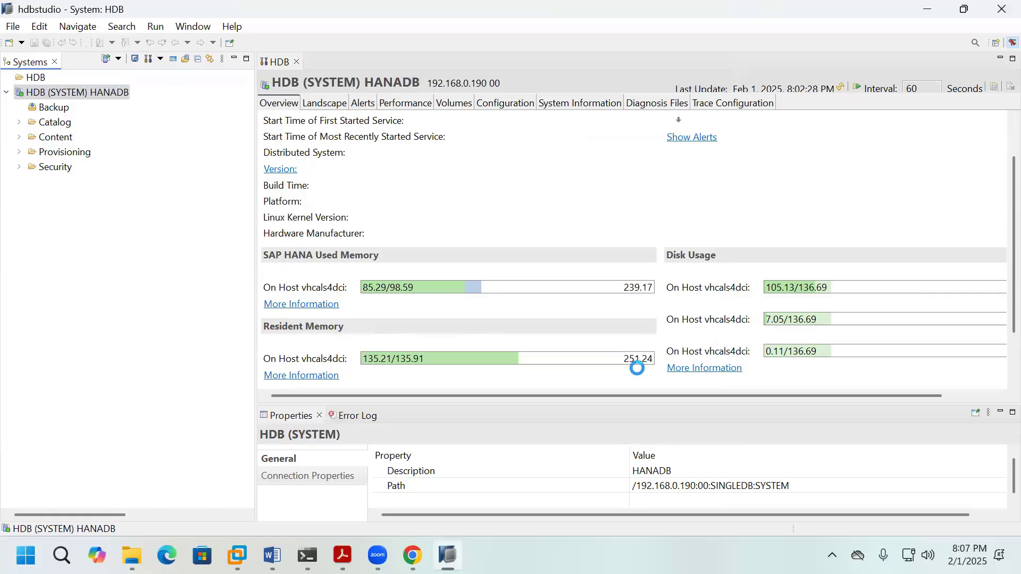
{"action": "key", "text": "alt+Tab"}
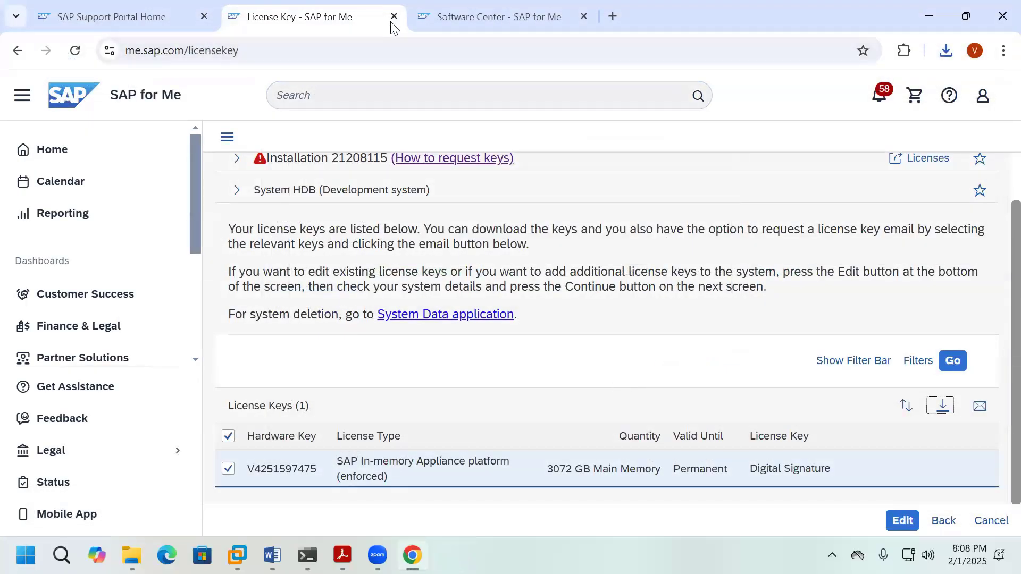
Step: Close the License Key page and view Systems & Provisioning's Landscape Applications card
{"action": "left_click", "coordinate": [394, 16]}
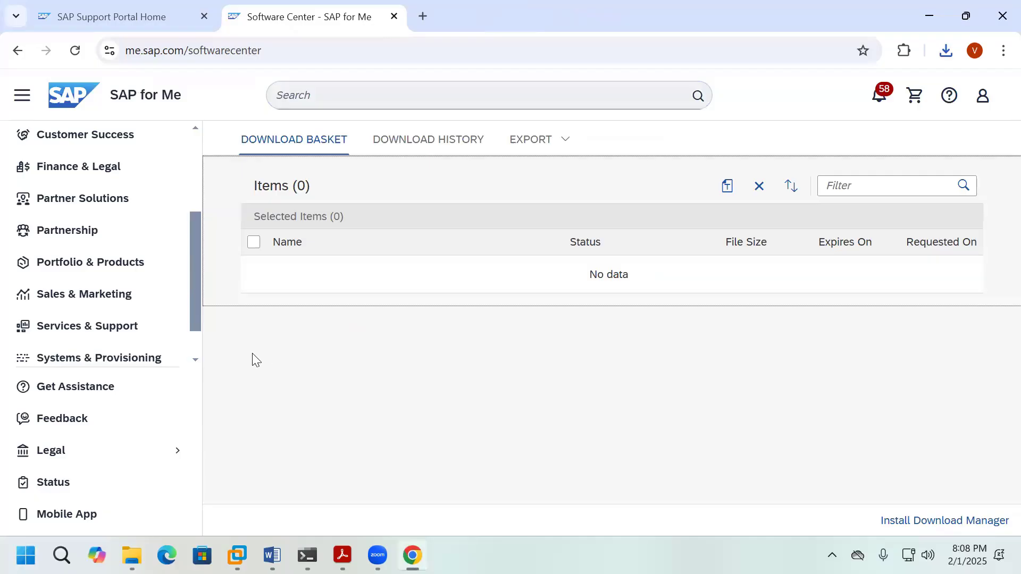
{"action": "scroll", "coordinate": [121, 299], "scroll_direction": "down", "scroll_amount": 1}
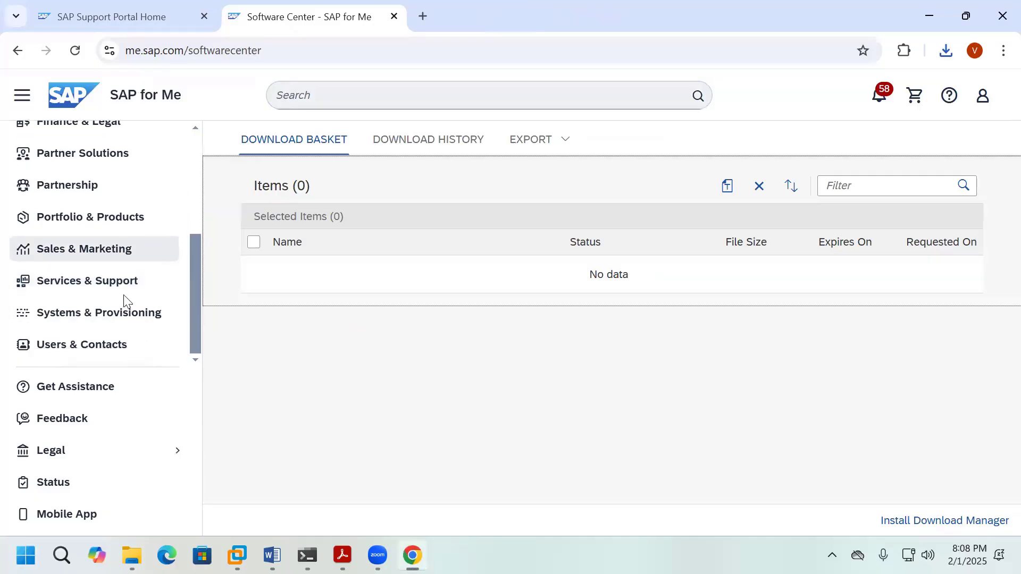
{"action": "left_click", "coordinate": [96, 322]}
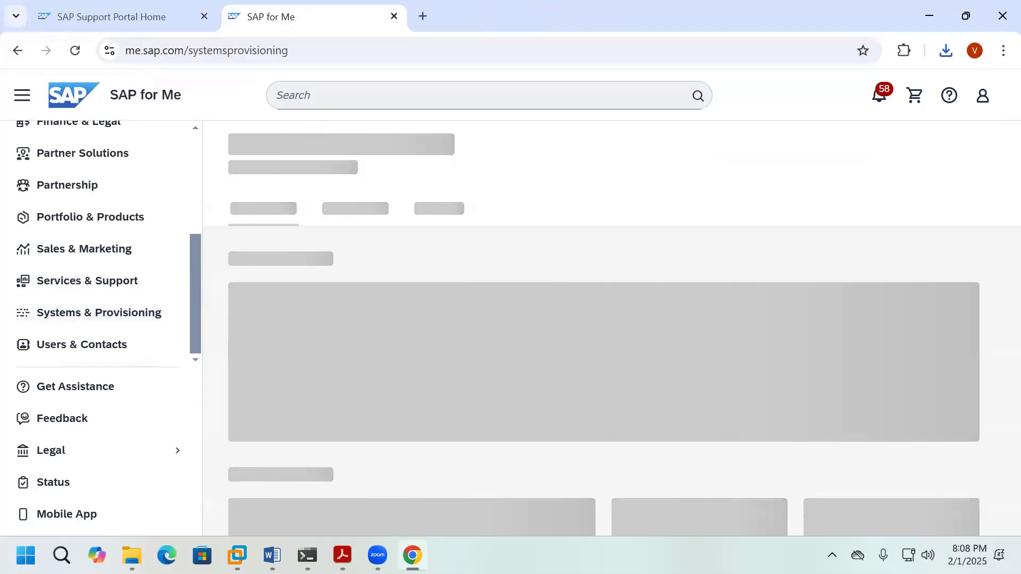
{"action": "scroll", "coordinate": [605, 328], "scroll_direction": "down", "scroll_amount": 10}
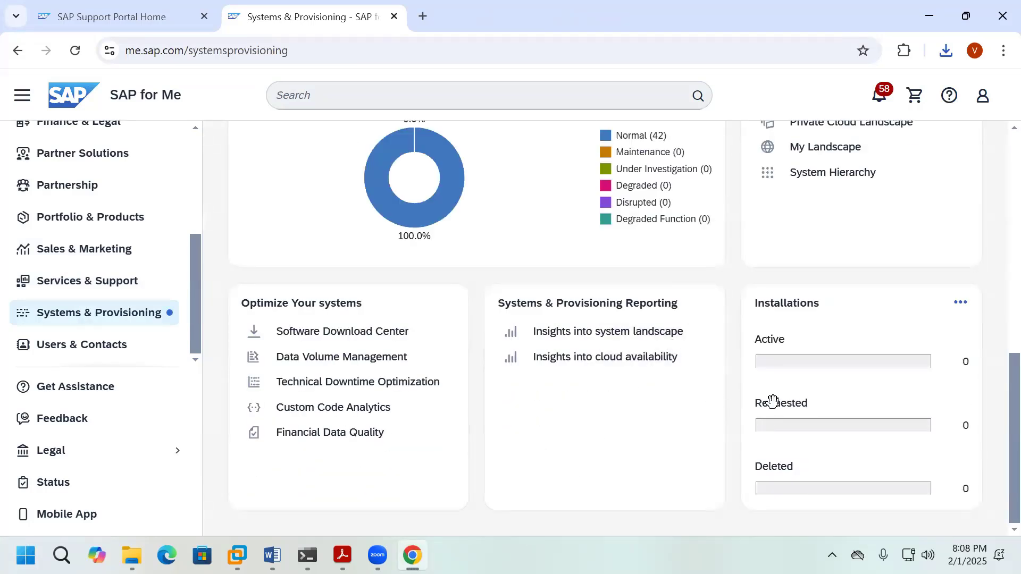
{"action": "scroll", "coordinate": [828, 367], "scroll_direction": "up", "scroll_amount": 3}
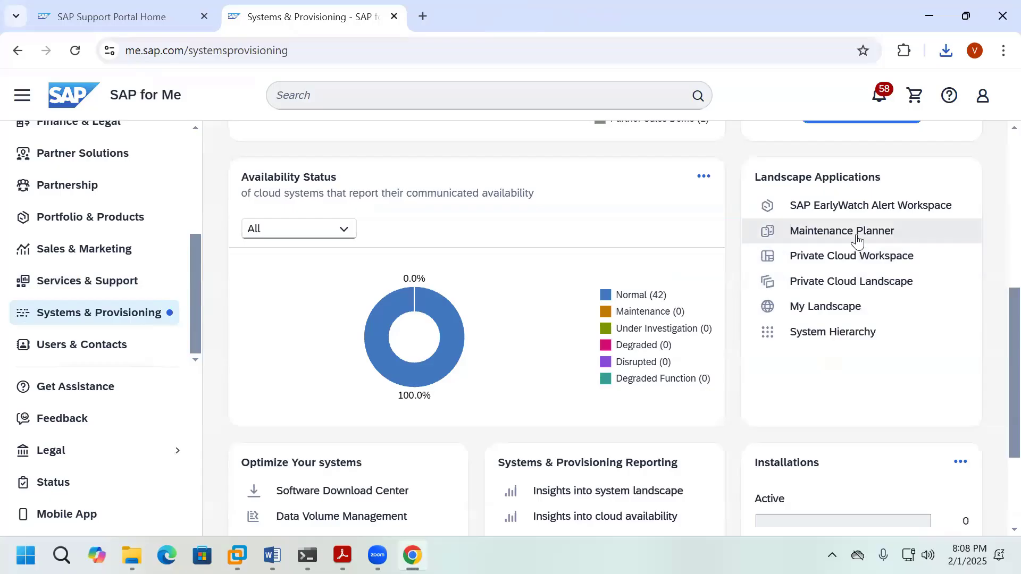
Step: Launch Maintenance Planner and explore systems to list B1H, LS4 and S4D
{"action": "left_click", "coordinate": [842, 231]}
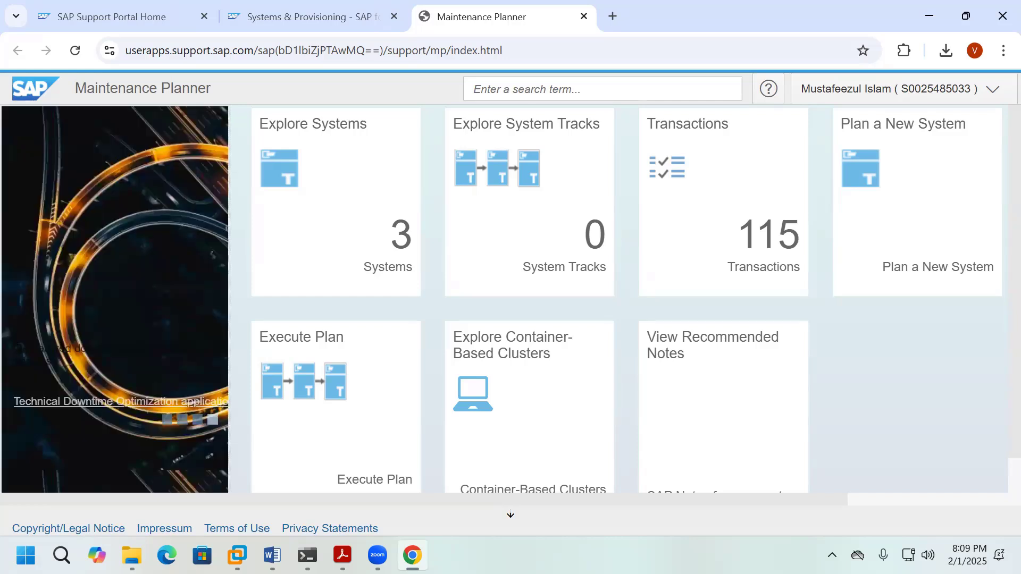
{"action": "left_click", "coordinate": [344, 253]}
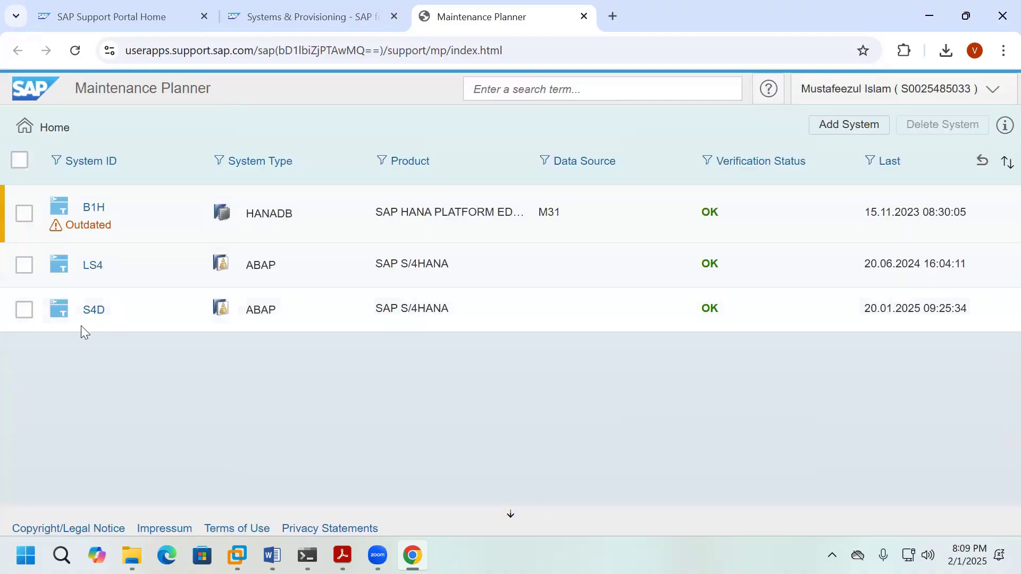
Step: Delete the S4D system, leaving B1H and LS4, and open the Add System dialog
{"action": "left_click", "coordinate": [25, 314]}
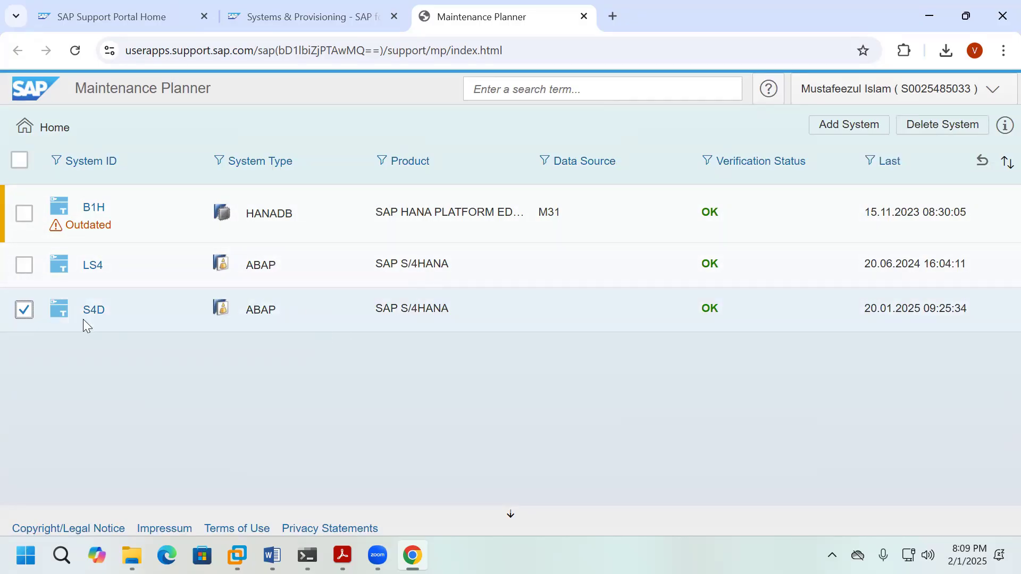
{"action": "left_click", "coordinate": [942, 130]}
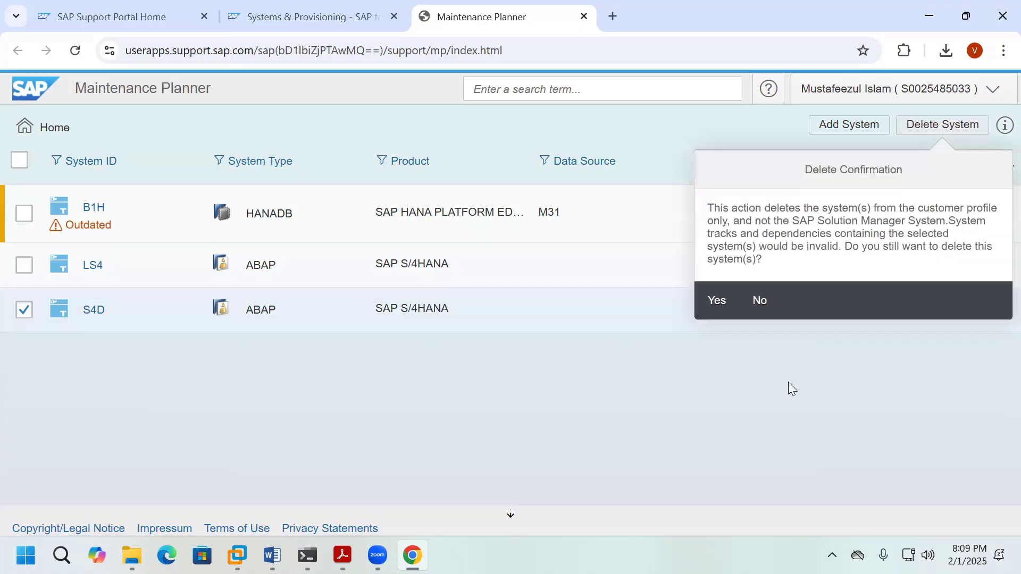
{"action": "left_click", "coordinate": [718, 301]}
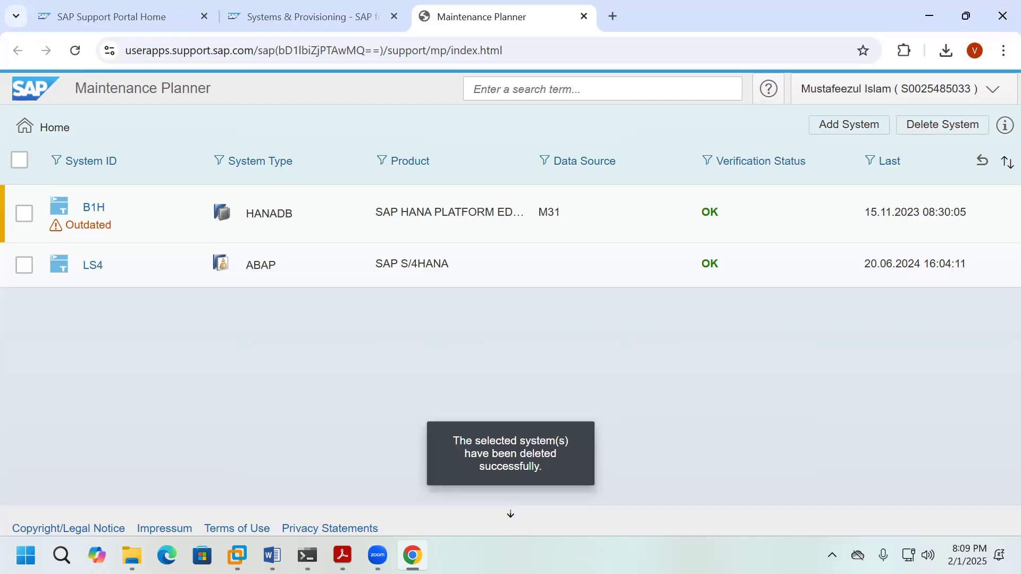
{"action": "left_click", "coordinate": [848, 128]}
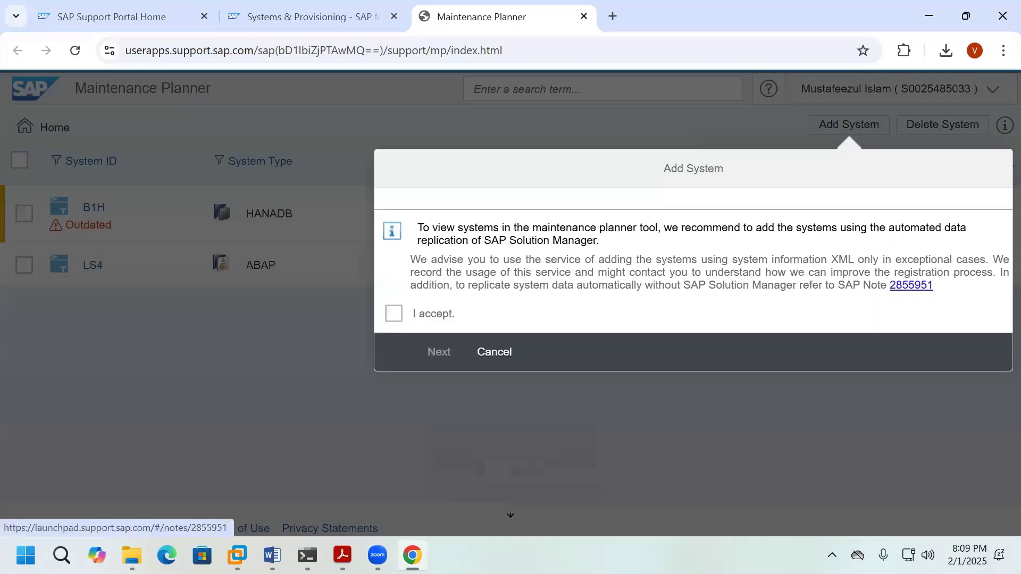
Step: Accept the upload notice and select D:\S4D\sysinfo_S4D.xml as the system file
{"action": "left_click", "coordinate": [393, 313]}
{"action": "left_click", "coordinate": [439, 352]}
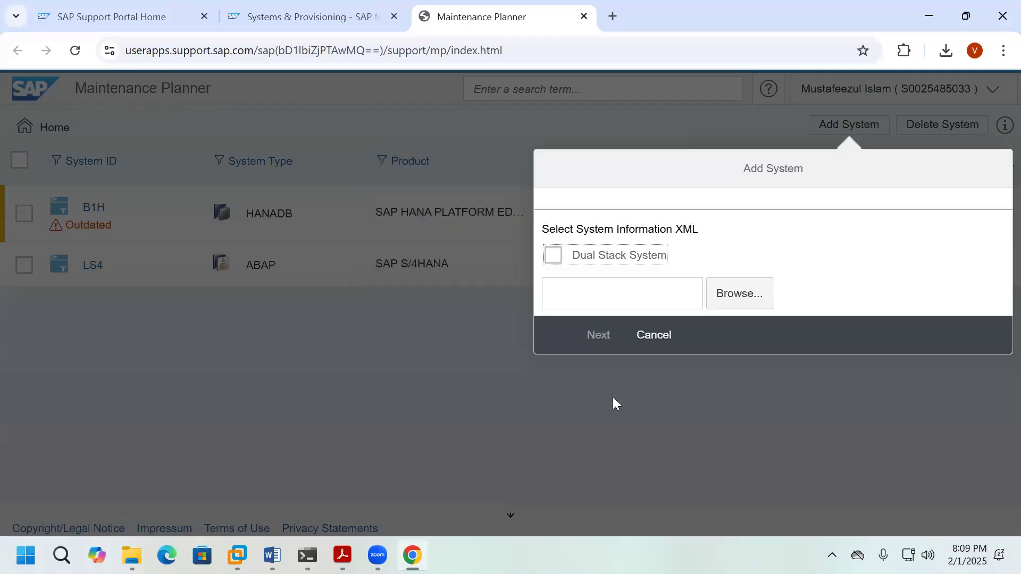
{"action": "left_click", "coordinate": [741, 294]}
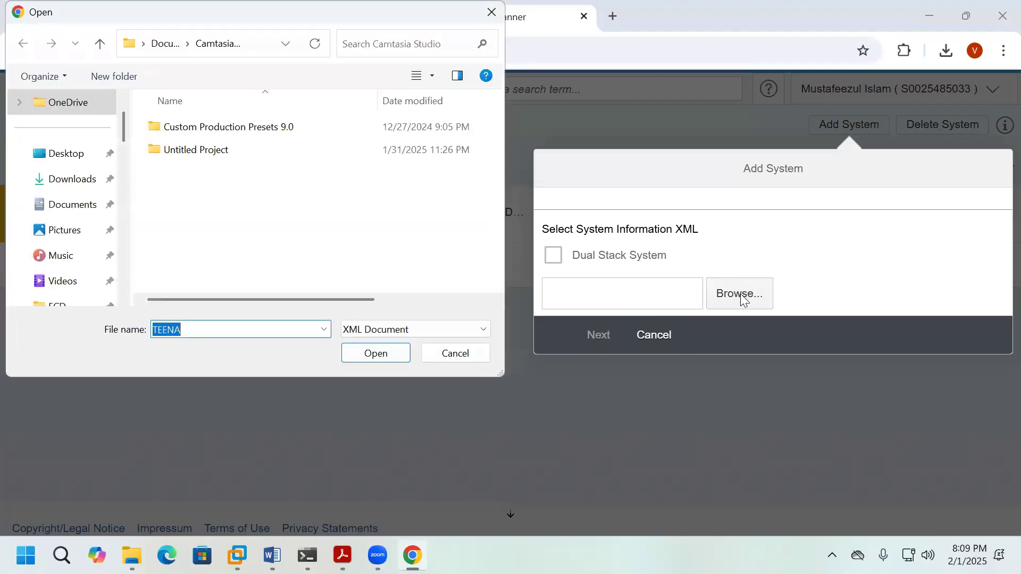
{"action": "scroll", "coordinate": [123, 262], "scroll_direction": "down", "scroll_amount": 2}
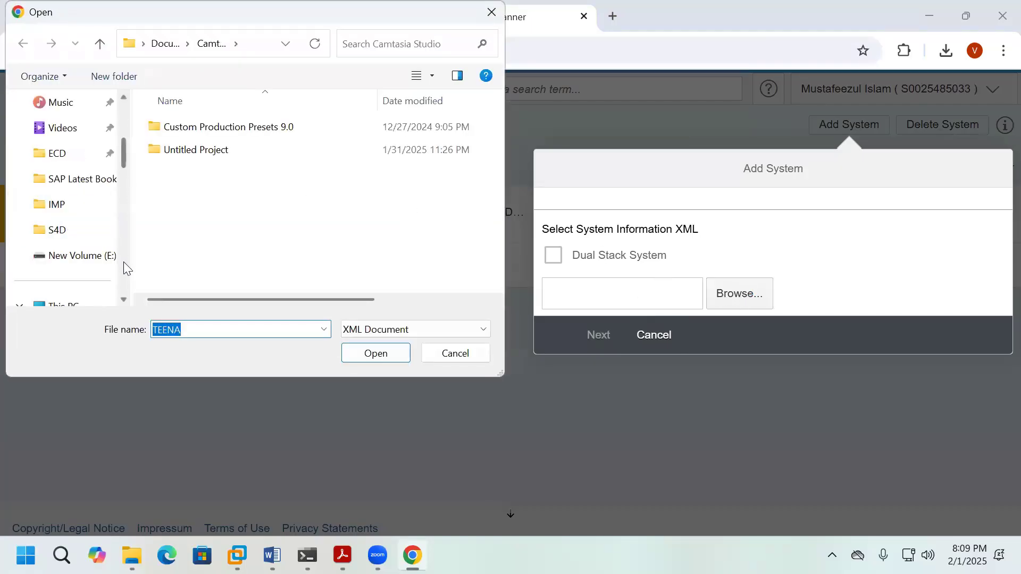
{"action": "scroll", "coordinate": [123, 263], "scroll_direction": "down", "scroll_amount": 2}
{"action": "left_click", "coordinate": [94, 212]}
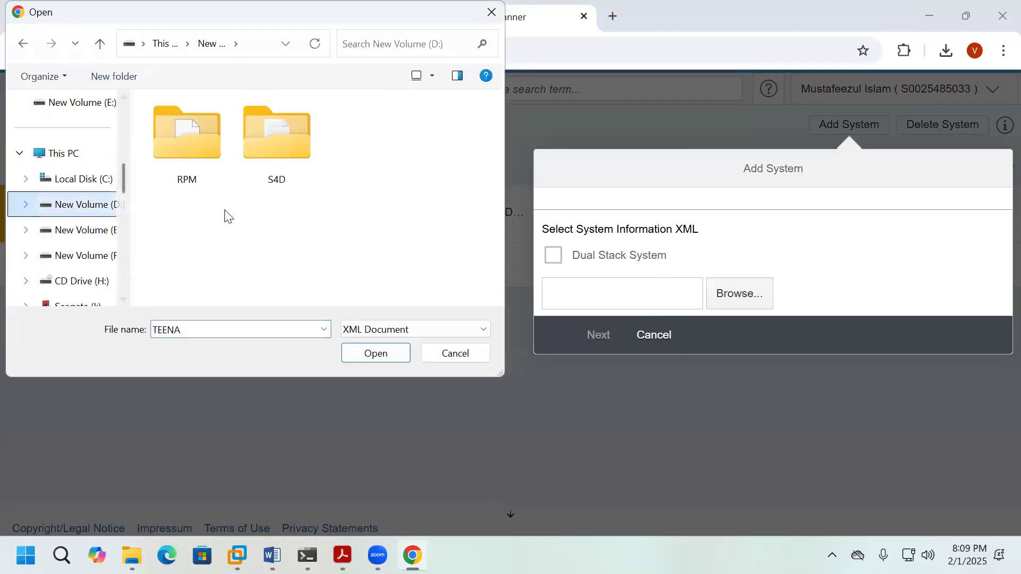
{"action": "double_click", "coordinate": [288, 169]}
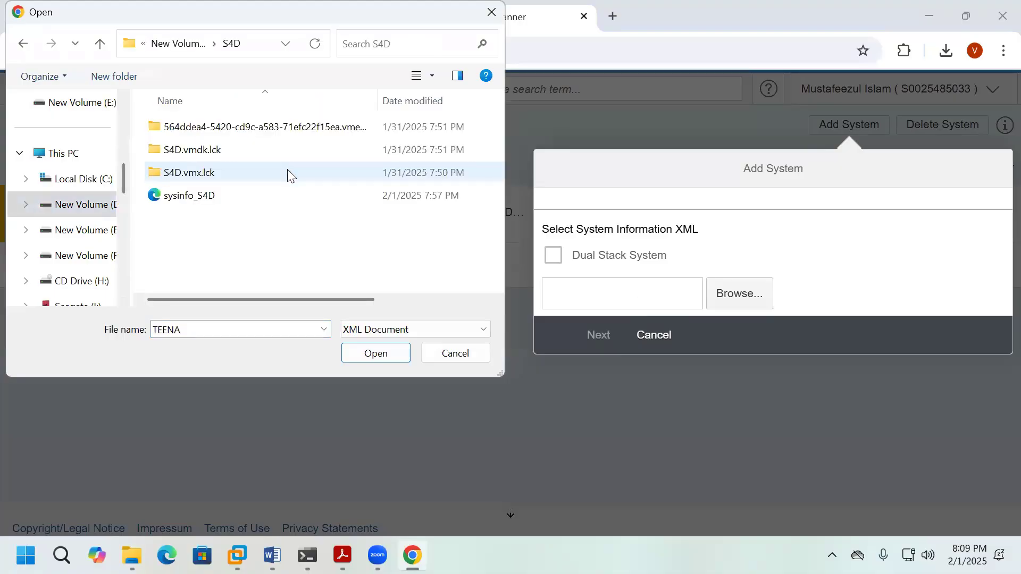
{"action": "double_click", "coordinate": [201, 196]}
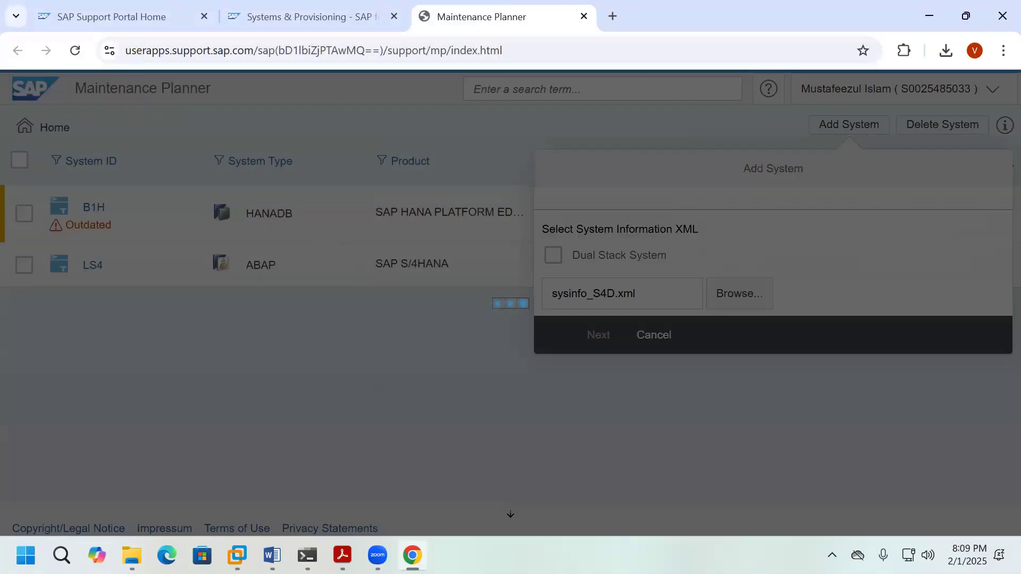
Step: Confirm the S4D (ABAP) details, give reason Others with 'Upgrade', and upload
{"action": "left_click", "coordinate": [599, 336]}
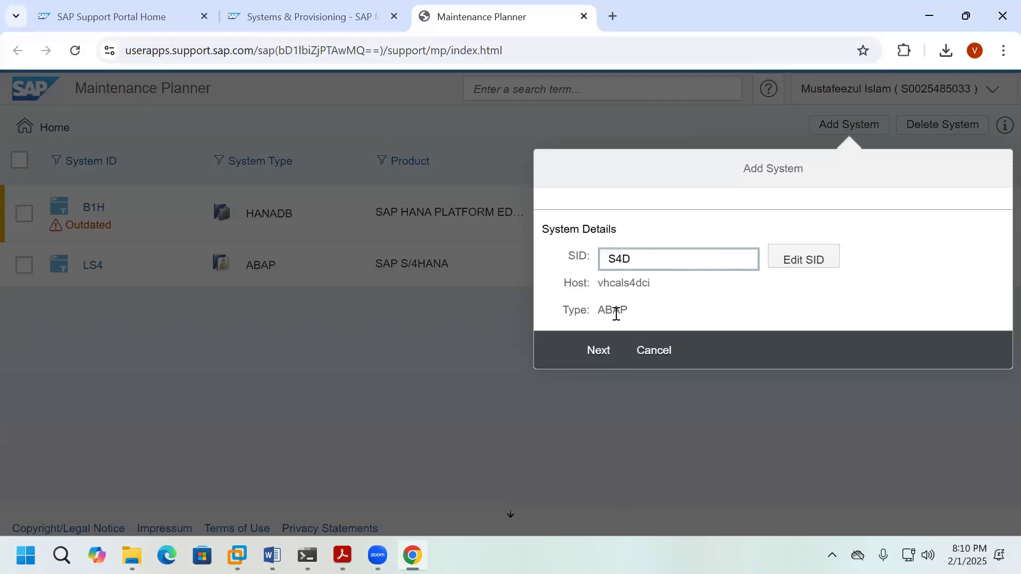
{"action": "left_click", "coordinate": [609, 350]}
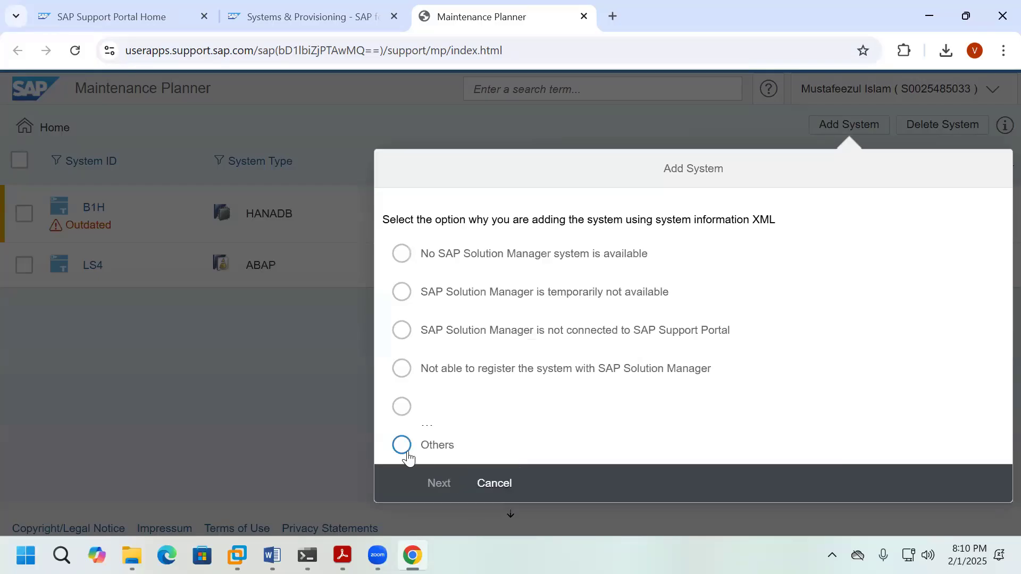
{"action": "left_click", "coordinate": [406, 452]}
{"action": "left_click", "coordinate": [447, 482]}
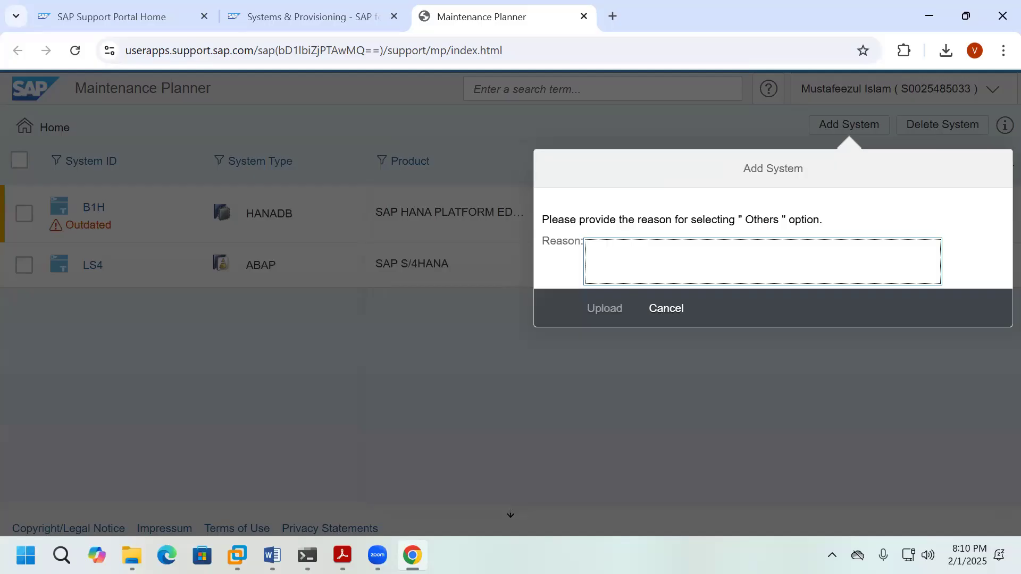
{"action": "type", "text": "Upgrade"}
{"action": "left_click", "coordinate": [601, 318]}
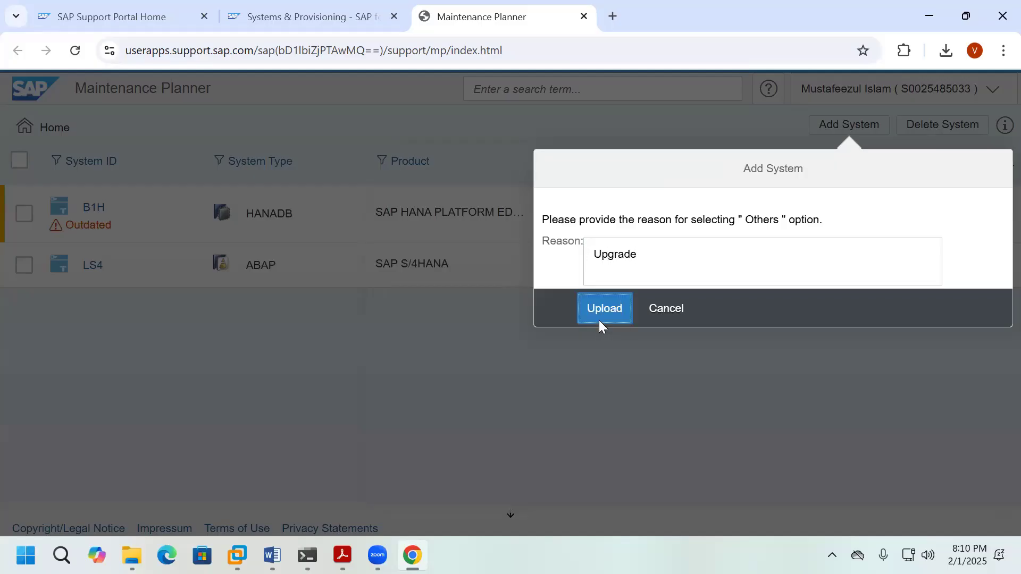